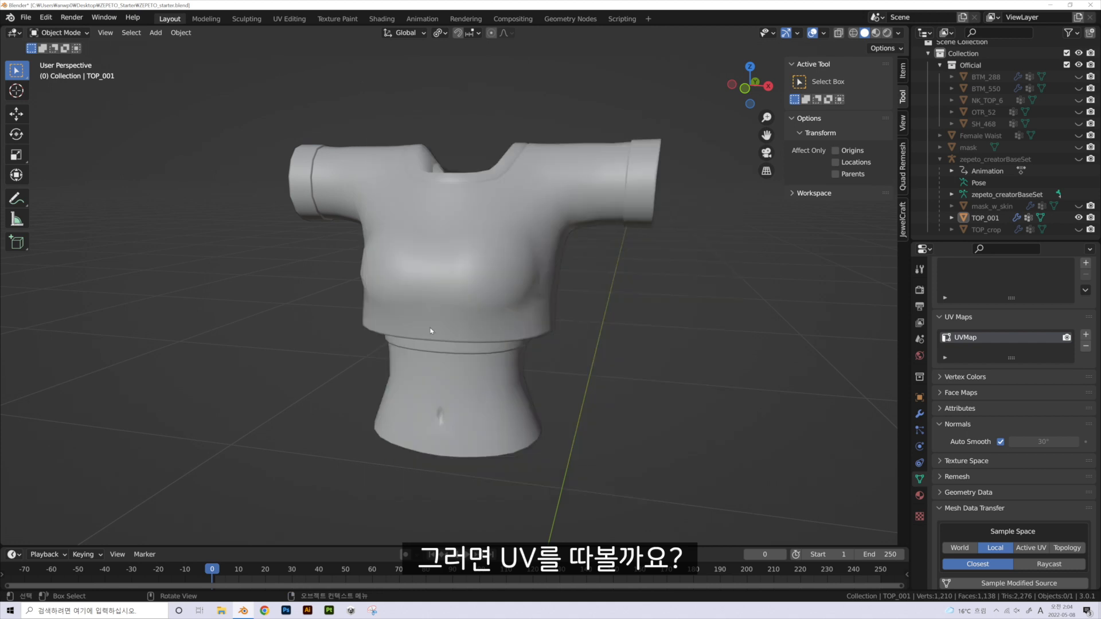
- Switch to the UV Editing workspace for a look and return to the Layout workspace
{"action": "left_click", "coordinate": [289, 19]}
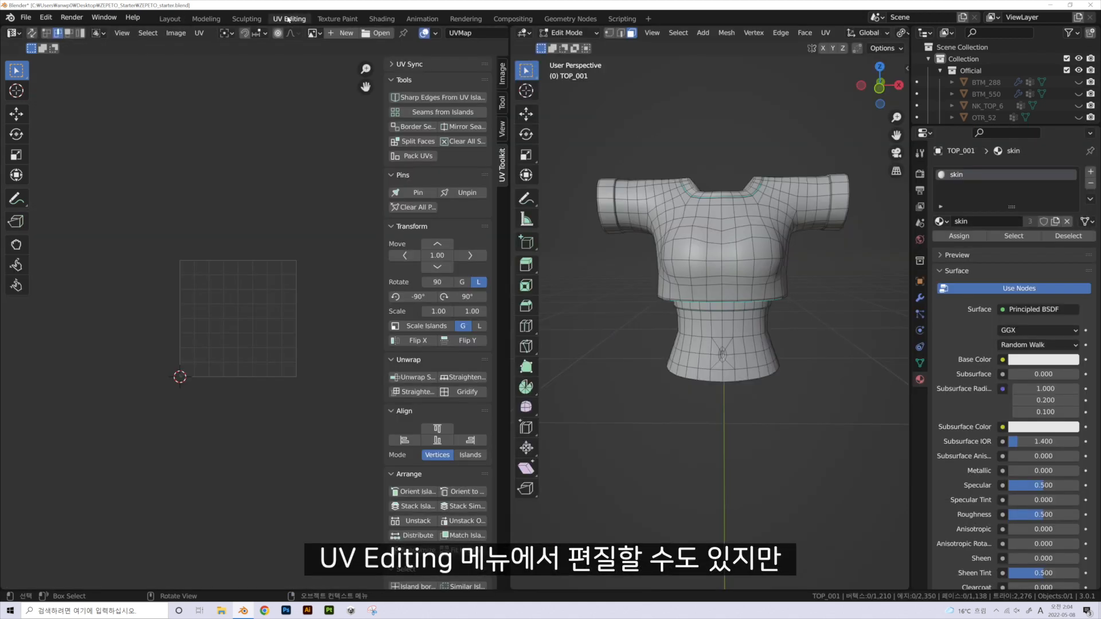
{"action": "left_click", "coordinate": [178, 20]}
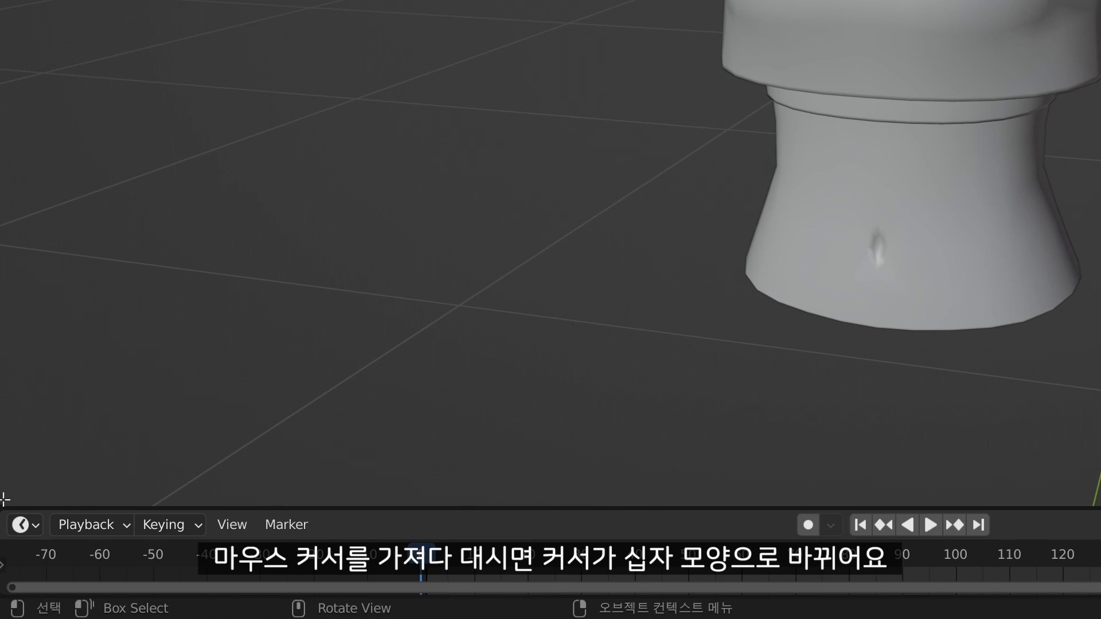
- Try splitting the 3D viewport into side-by-side areas and join them back into a single viewport
{"action": "left_click_drag", "start_coordinate": [5, 499], "coordinate": [717, 469]}
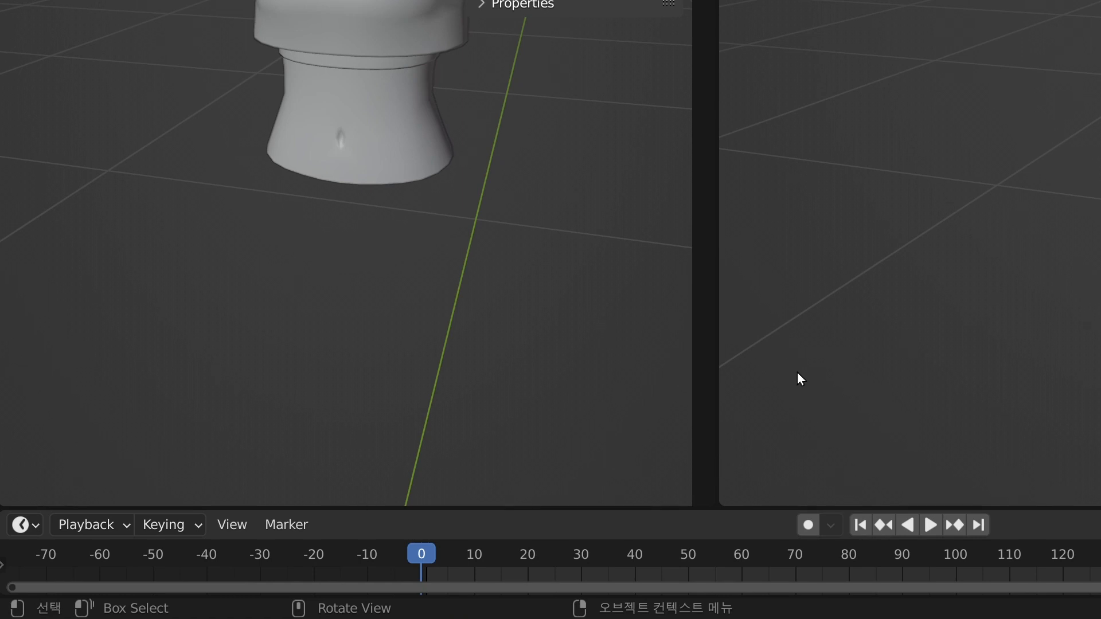
{"action": "left_click_drag", "start_coordinate": [725, 502], "coordinate": [344, 447]}
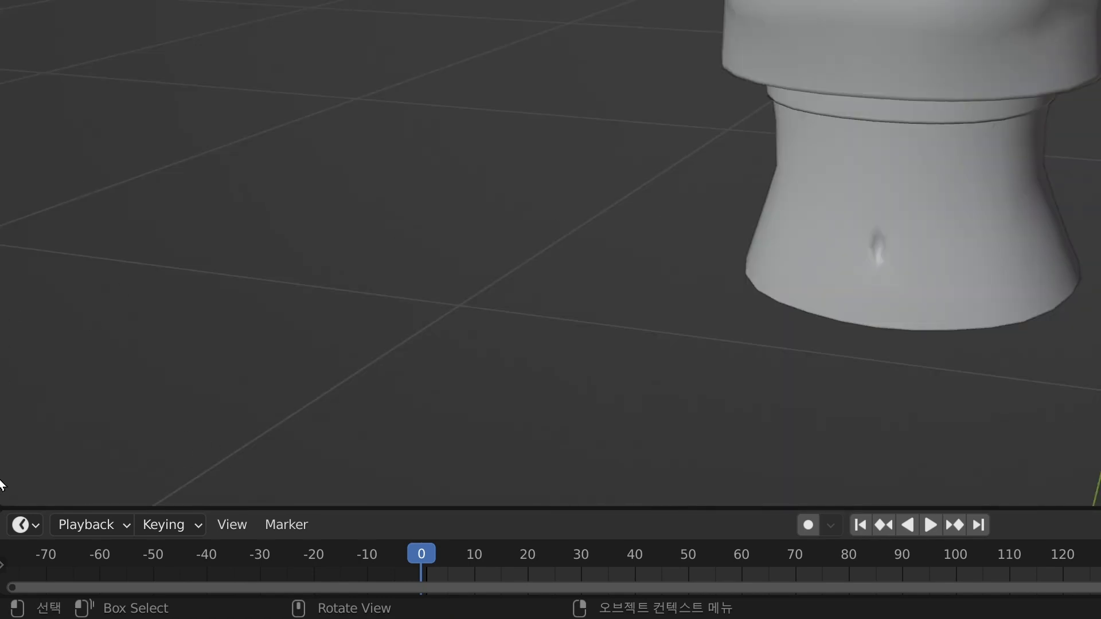
{"action": "left_click_drag", "start_coordinate": [5, 498], "coordinate": [380, 524]}
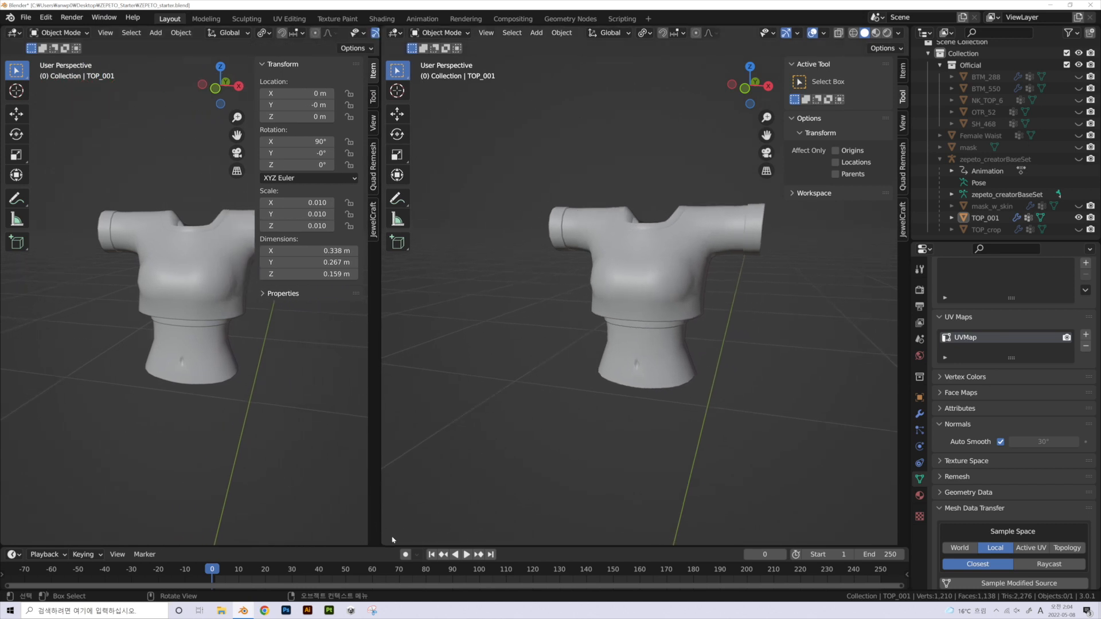
{"action": "left_click_drag", "start_coordinate": [368, 542], "coordinate": [198, 513]}
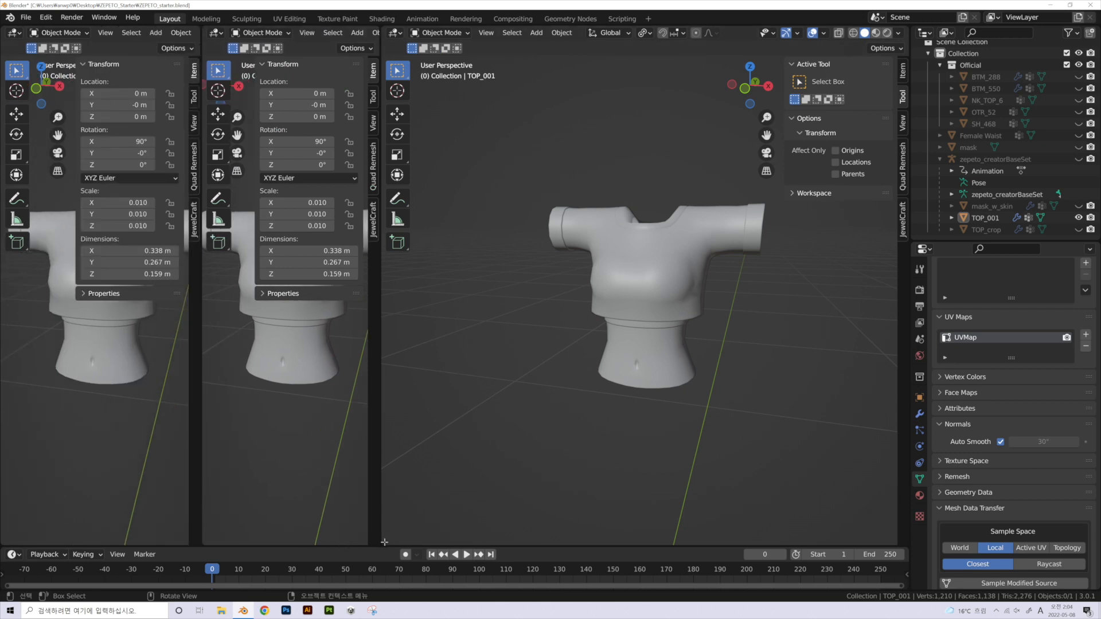
{"action": "left_click_drag", "start_coordinate": [381, 542], "coordinate": [342, 539]}
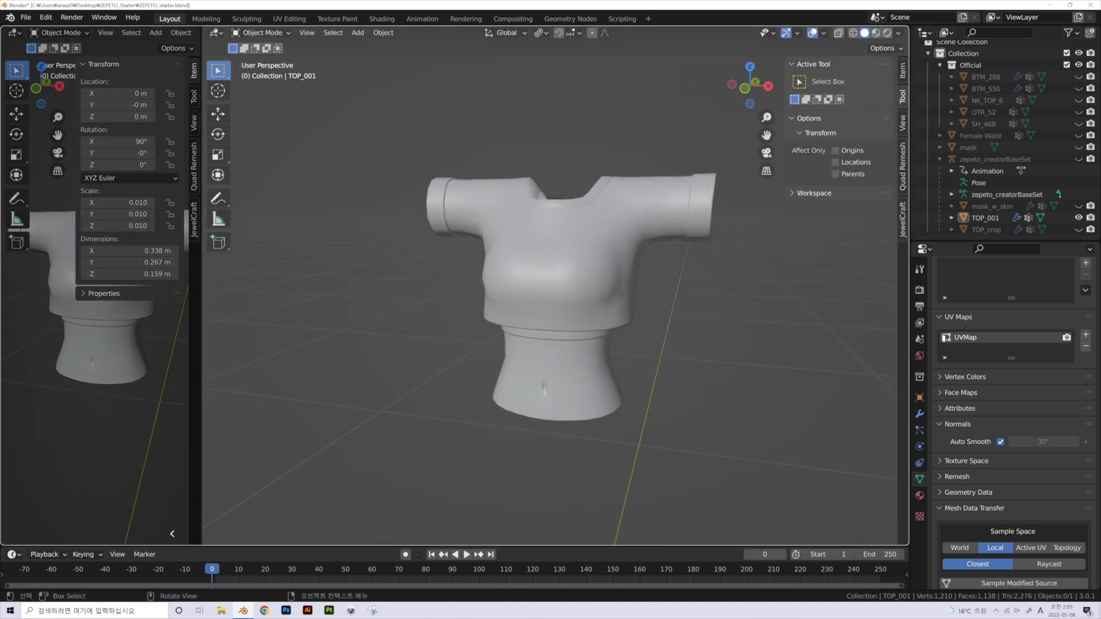
{"action": "left_click_drag", "start_coordinate": [172, 533], "coordinate": [136, 512]}
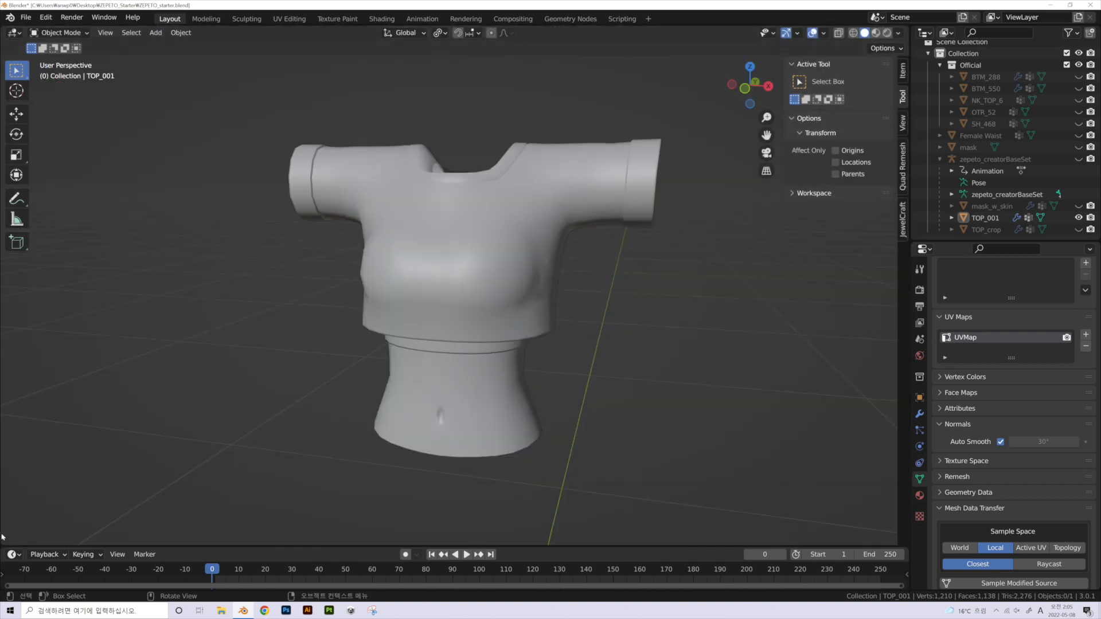
- Split a second, roughly equal-width area off the 3D viewport and turn it into a UV Editor
{"action": "left_click_drag", "start_coordinate": [2, 535], "coordinate": [284, 540]}
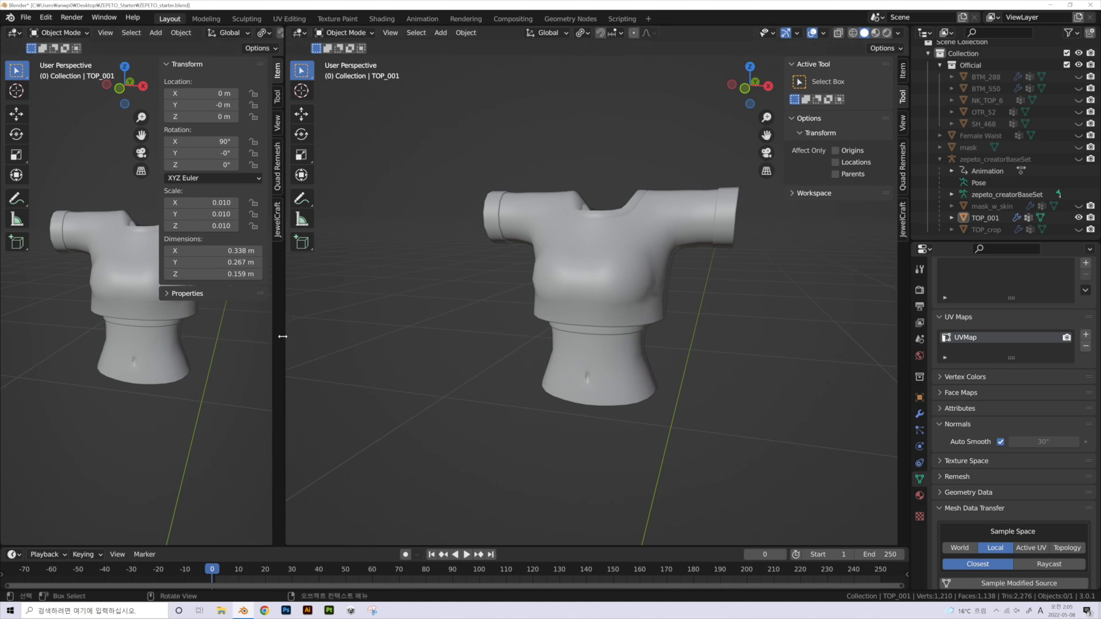
{"action": "left_click_drag", "start_coordinate": [283, 337], "coordinate": [421, 336]}
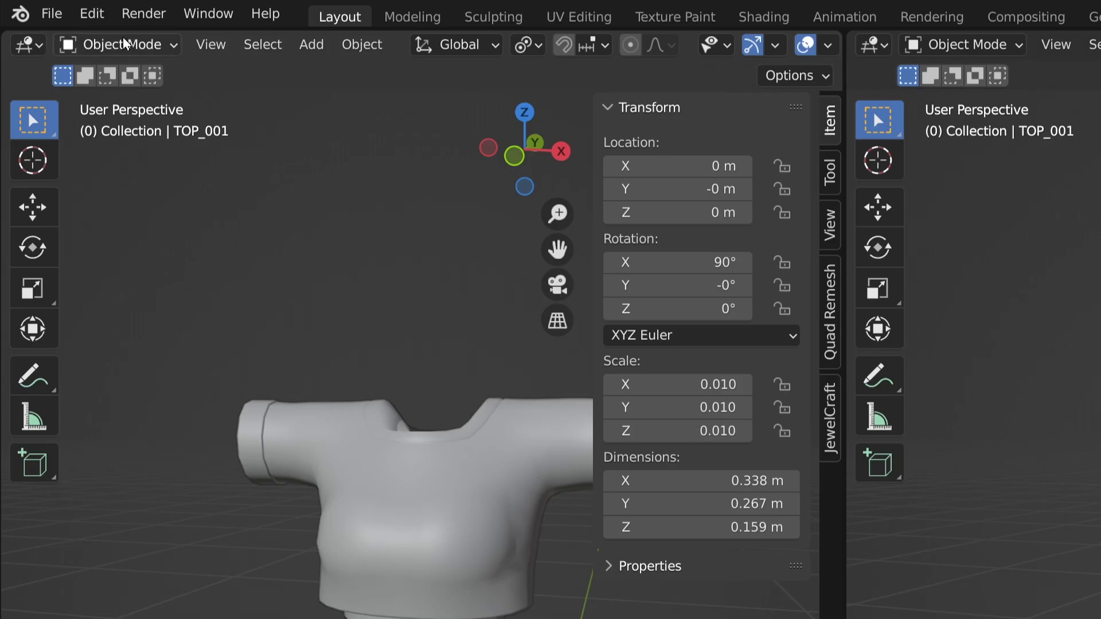
{"action": "left_click", "coordinate": [26, 45]}
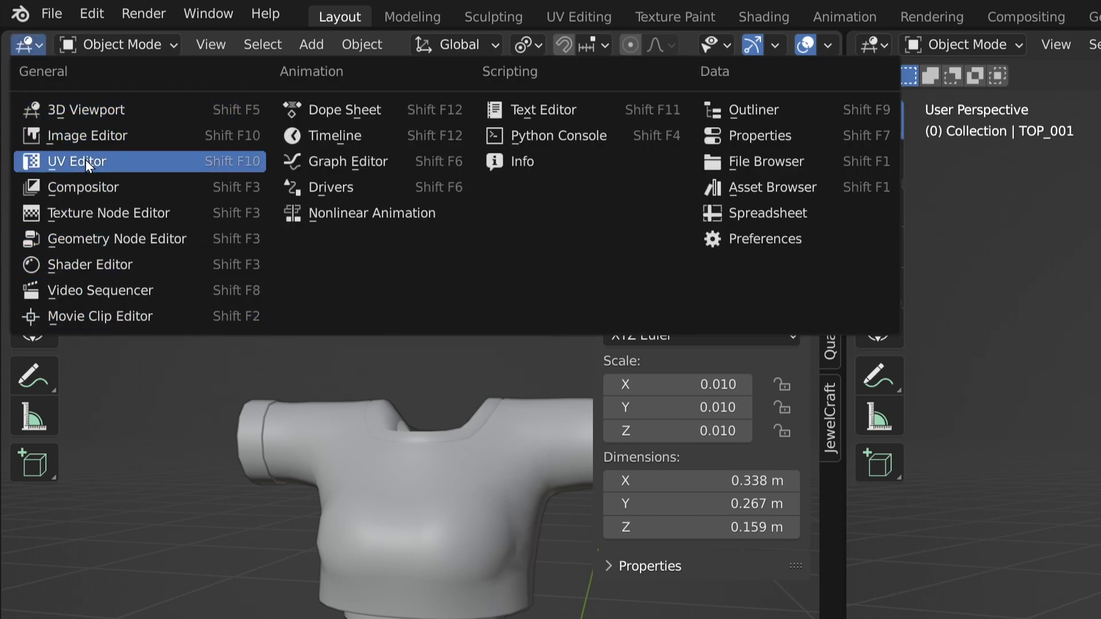
{"action": "left_click", "coordinate": [151, 163]}
{"action": "scroll", "coordinate": [437, 574], "scroll_direction": "up", "scroll_amount": 7}
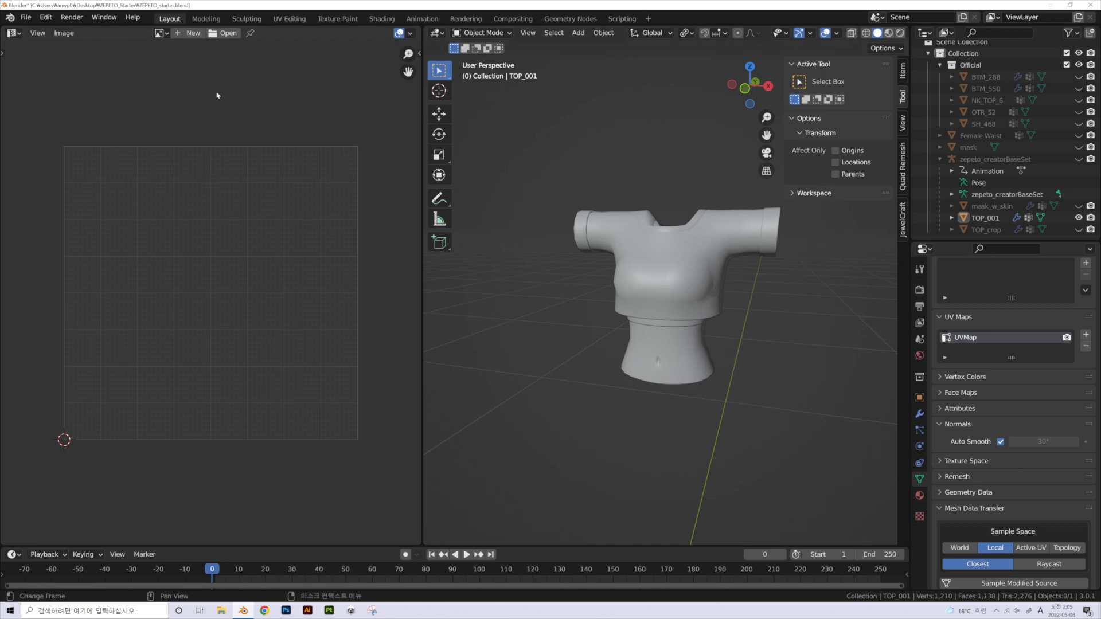
- Enter Edit Mode on the TOP_001 mesh and select all of its faces to show their UVs
{"action": "left_click", "coordinate": [684, 259]}
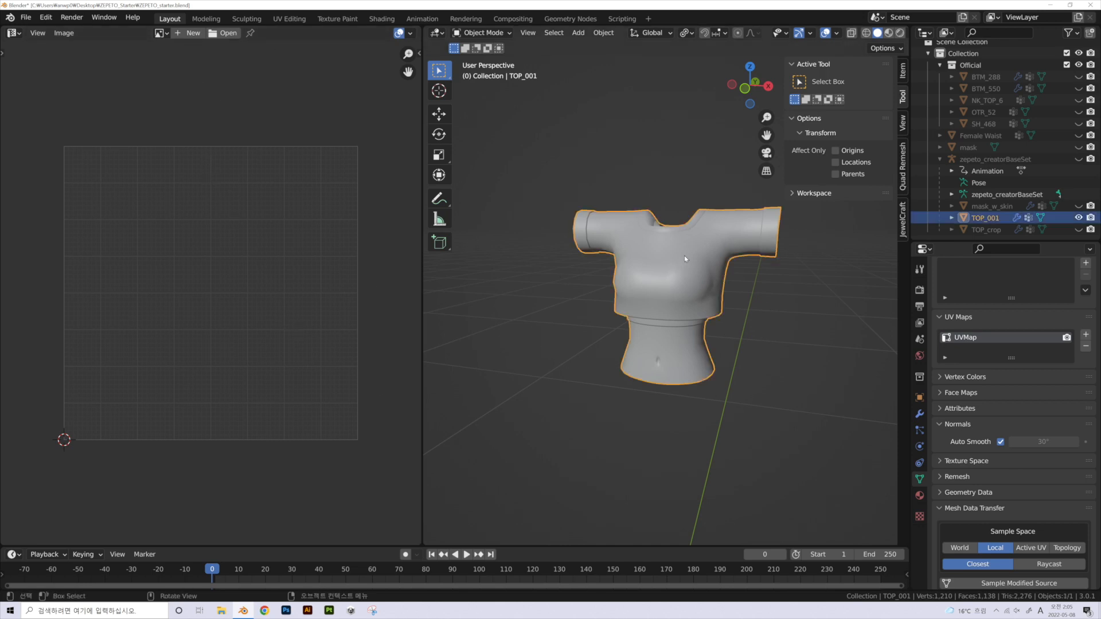
{"action": "key", "text": "Tab"}
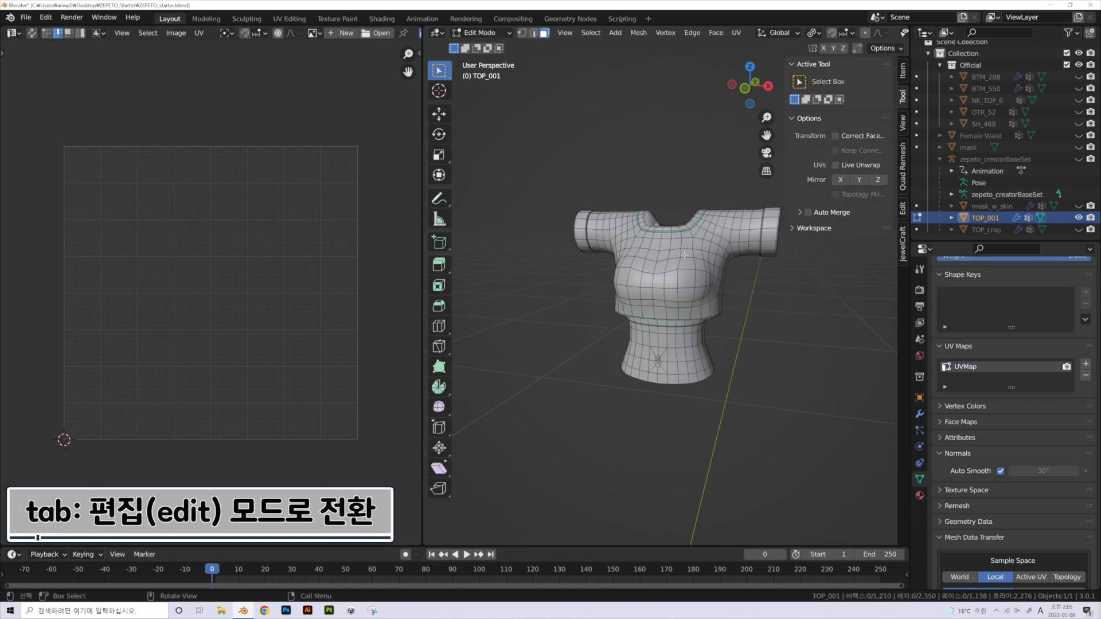
{"action": "middle_click_drag", "start_coordinate": [741, 304], "coordinate": [792, 368]}
{"action": "scroll", "coordinate": [731, 322], "scroll_direction": "up", "scroll_amount": 2}
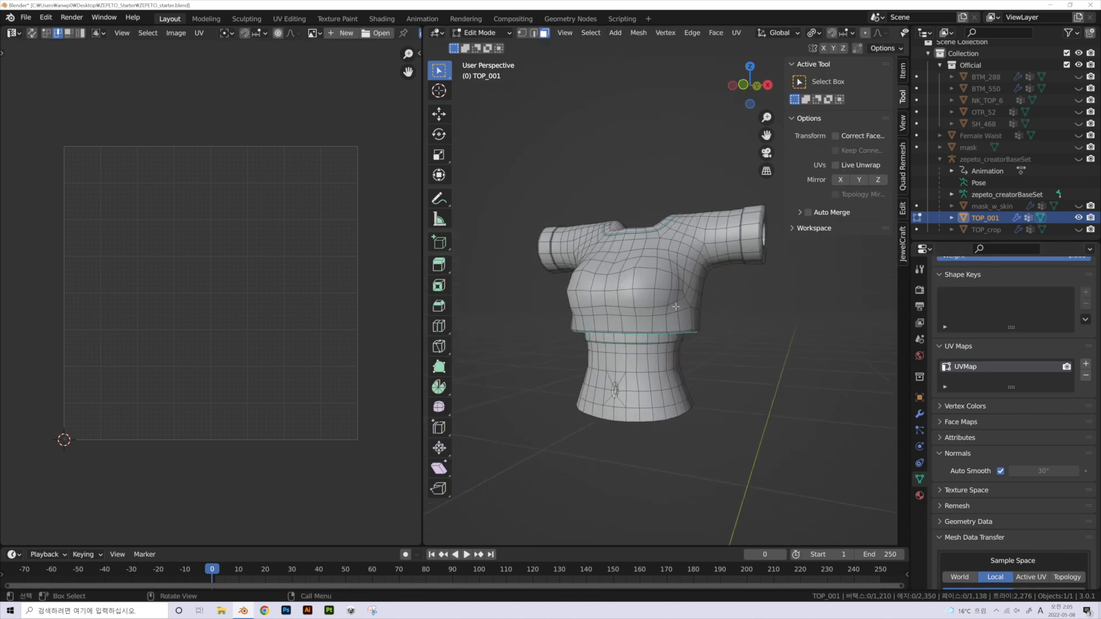
{"action": "key", "text": "a"}
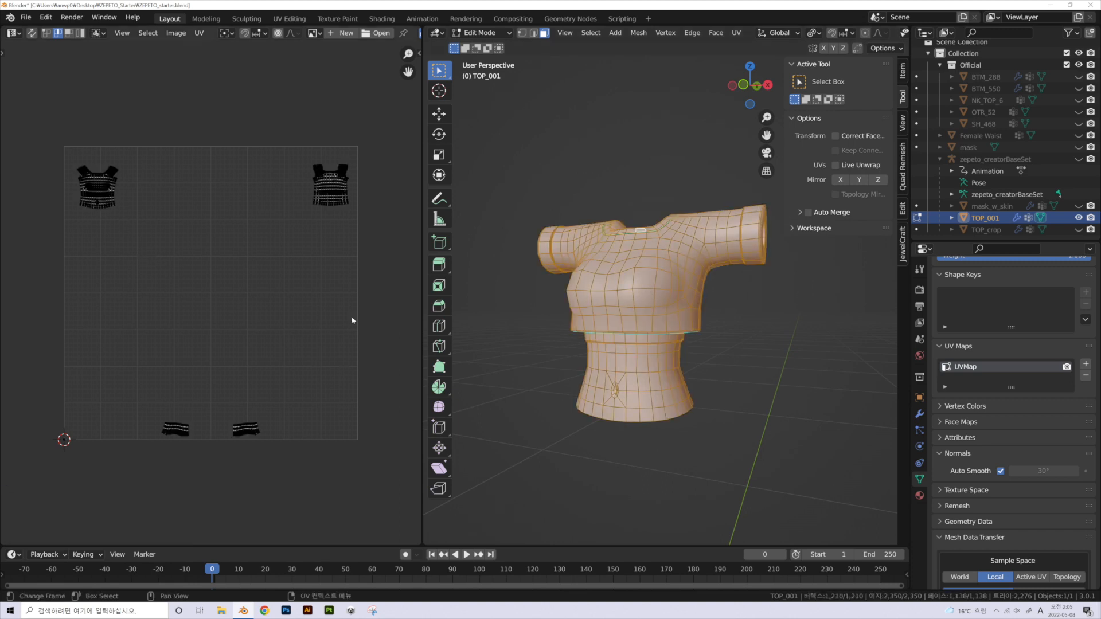
{"action": "key", "text": "Tab"}
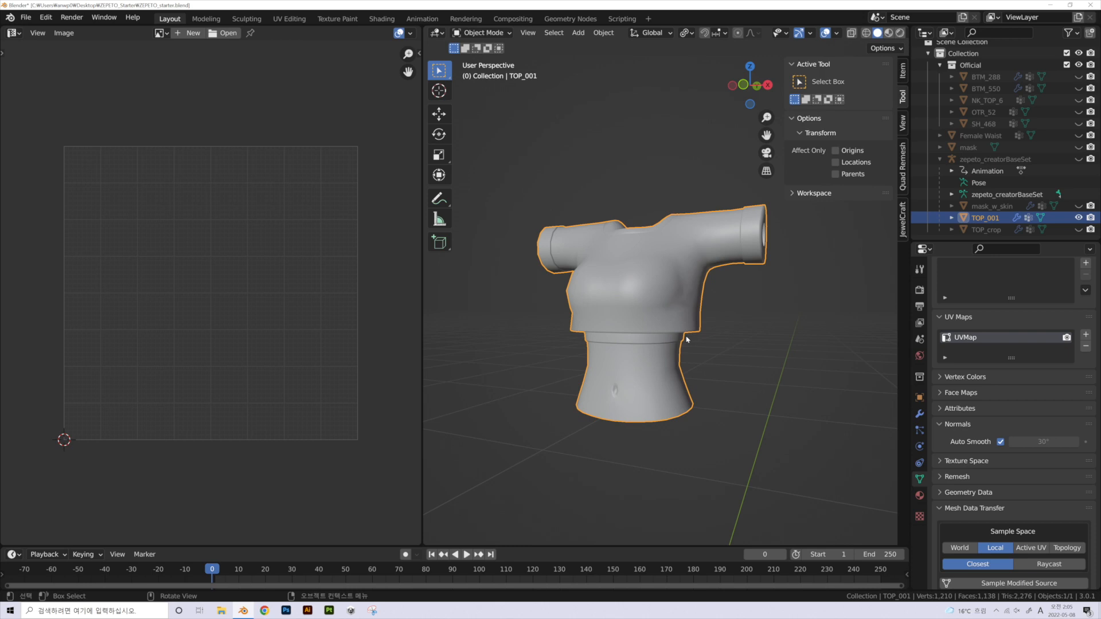
{"action": "key", "text": "Tab"}
{"action": "key", "text": "alt+a"}
{"action": "key", "text": "a"}
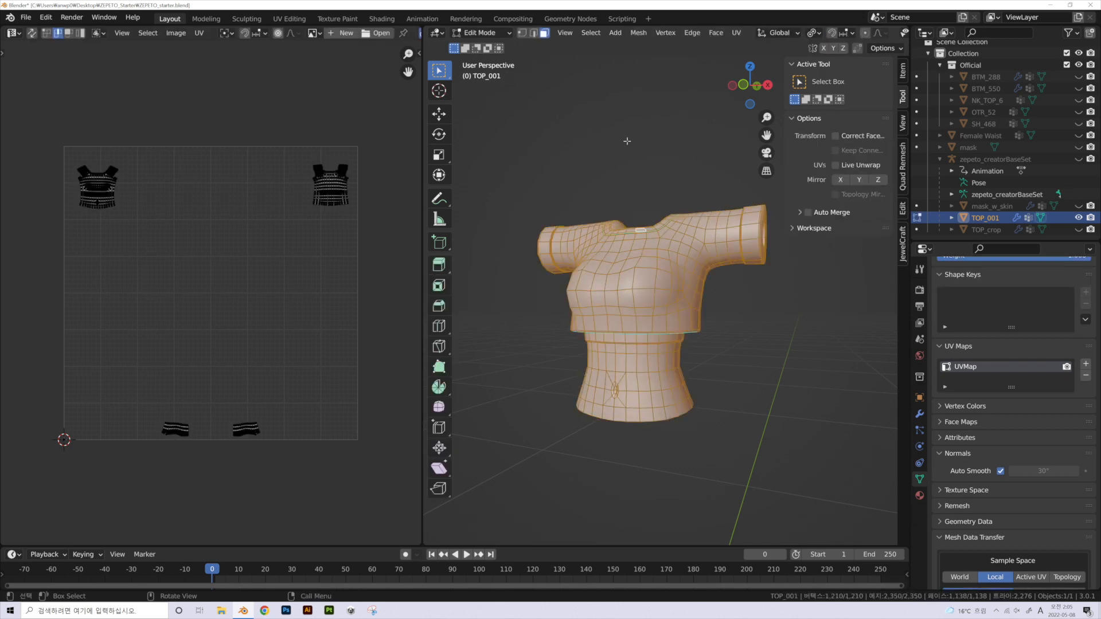
- Examine the layout of the top's existing UV islands up close within the UV square
{"action": "scroll", "coordinate": [291, 179], "scroll_direction": "up", "scroll_amount": 4}
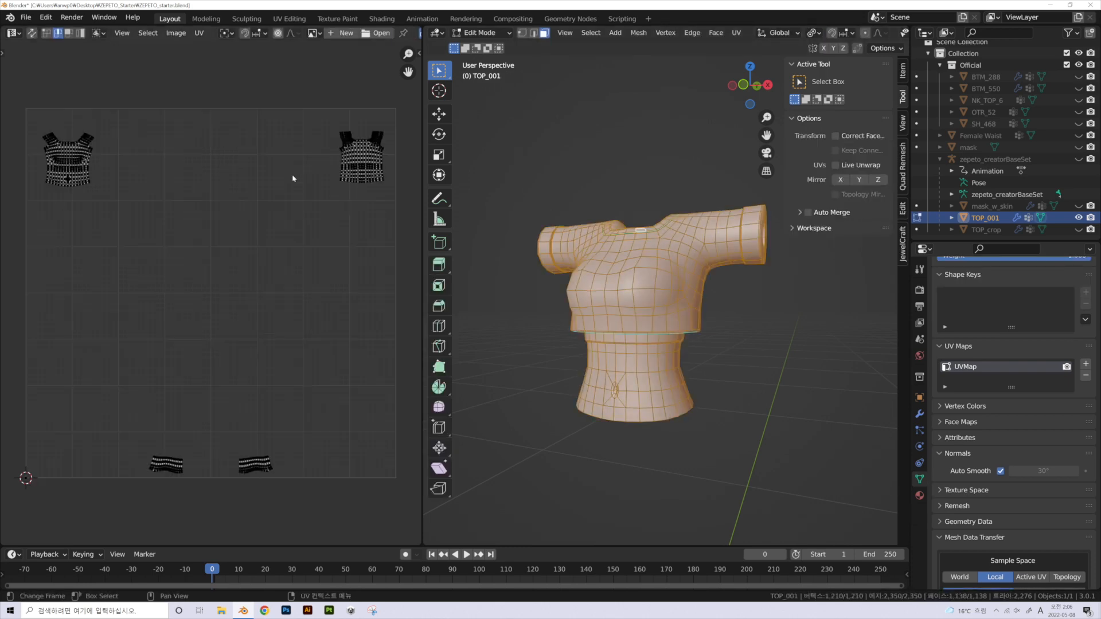
{"action": "middle_click_drag", "start_coordinate": [338, 173], "coordinate": [108, 400]}
{"action": "scroll", "coordinate": [329, 219], "scroll_direction": "up", "scroll_amount": 4}
{"action": "middle_click_drag", "start_coordinate": [278, 277], "coordinate": [150, 406]}
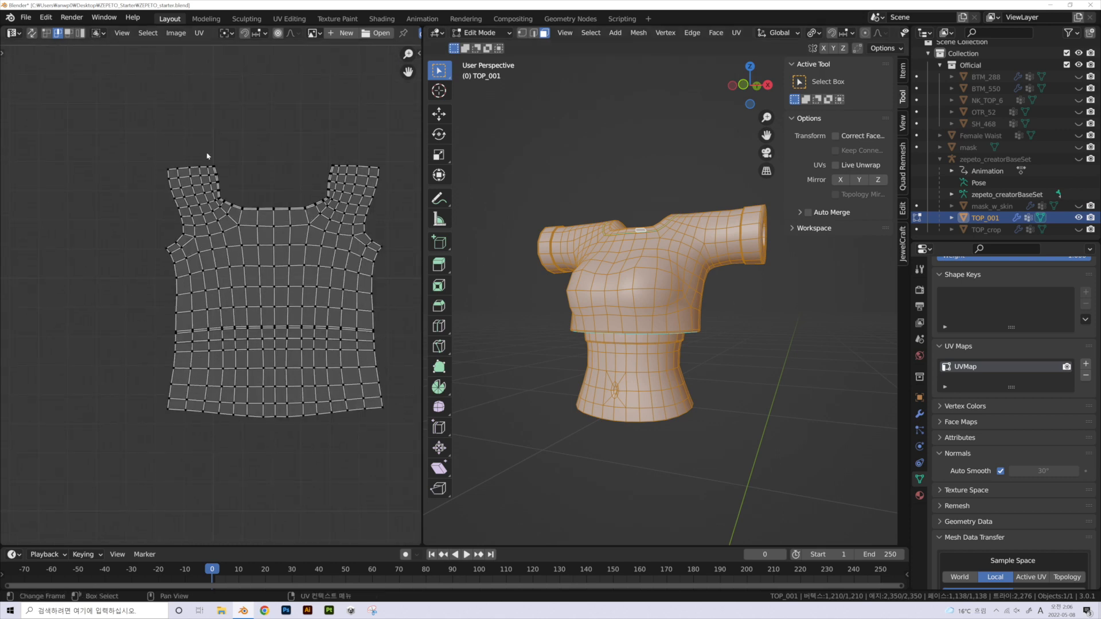
{"action": "scroll", "coordinate": [250, 356], "scroll_direction": "down", "scroll_amount": 7}
{"action": "middle_click_drag", "start_coordinate": [211, 374], "coordinate": [344, 254]}
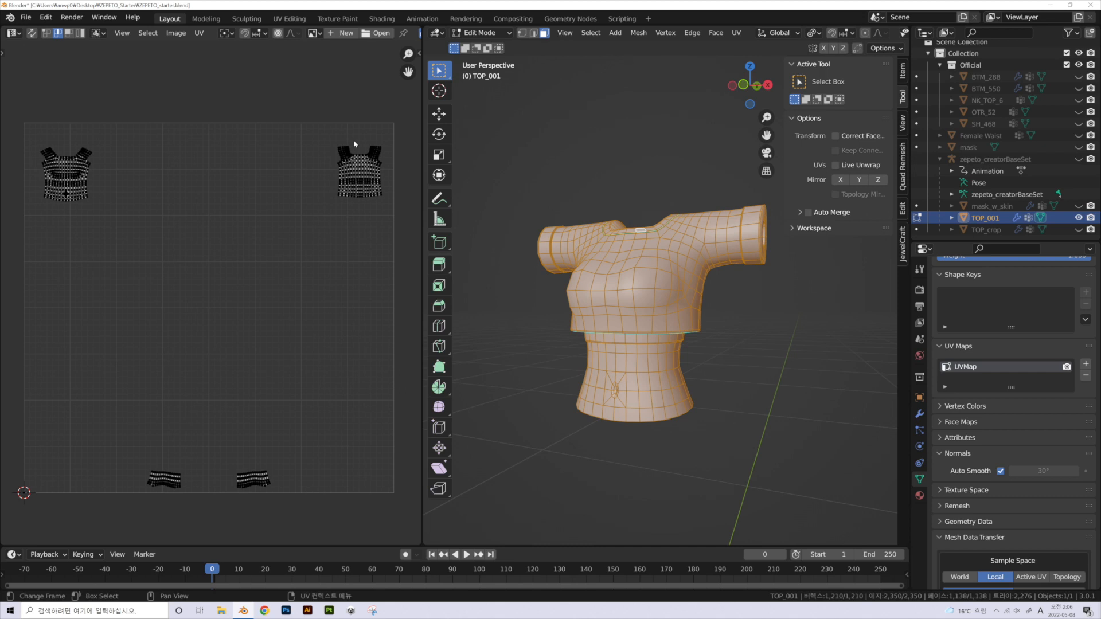
- Clear the selection and select only the linked faces of the waist, with Select Linked delimited by Seam
{"action": "left_click", "coordinate": [777, 322]}
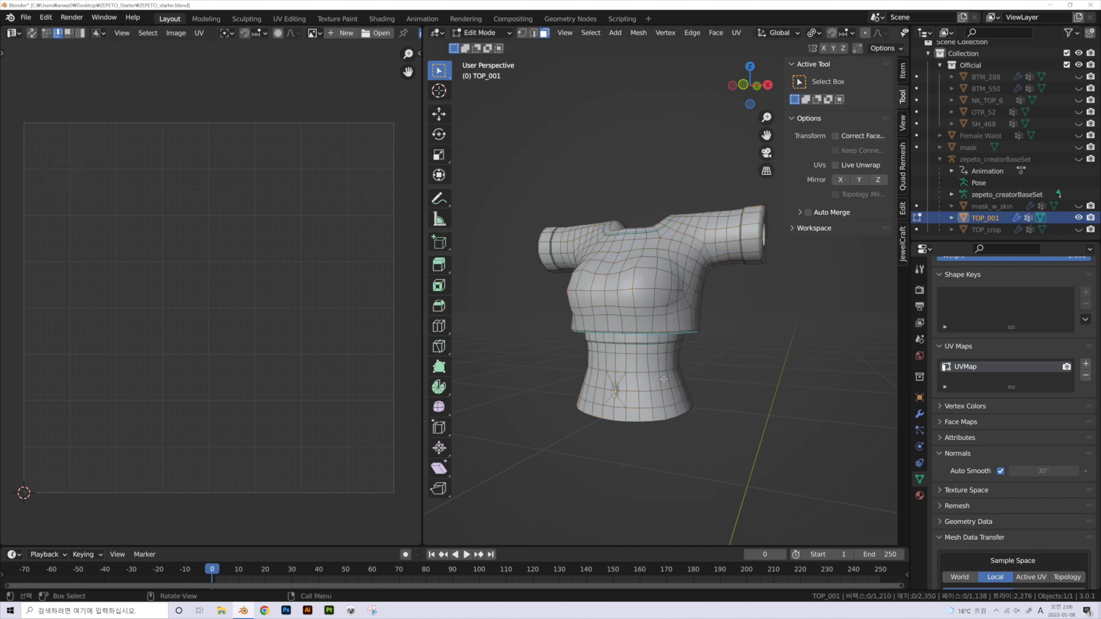
{"action": "scroll", "coordinate": [656, 387], "scroll_direction": "up", "scroll_amount": 3}
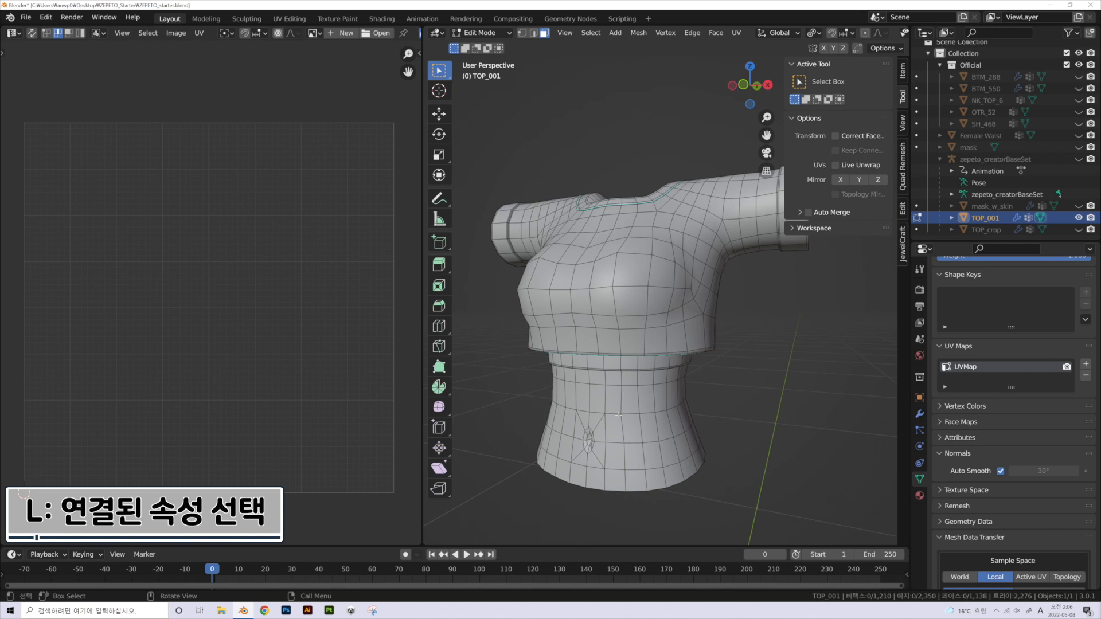
{"action": "key", "text": "l"}
{"action": "middle_click_drag", "start_coordinate": [705, 401], "coordinate": [733, 400]}
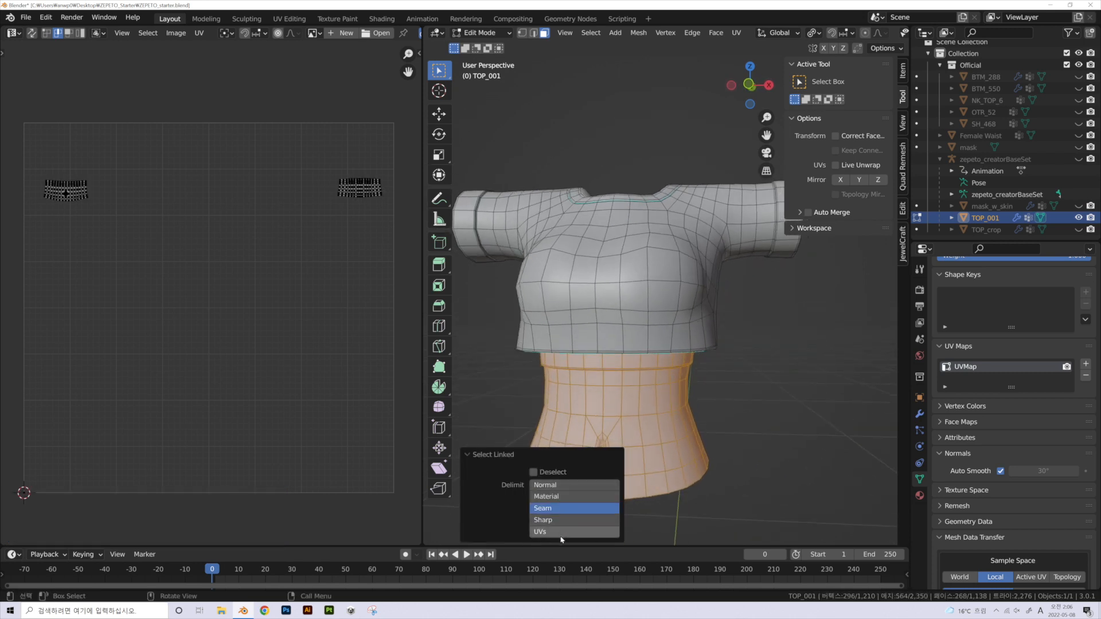
{"action": "left_click", "coordinate": [573, 485]}
{"action": "left_click", "coordinate": [556, 510]}
{"action": "left_click", "coordinate": [553, 532]}
{"action": "left_click", "coordinate": [557, 509]}
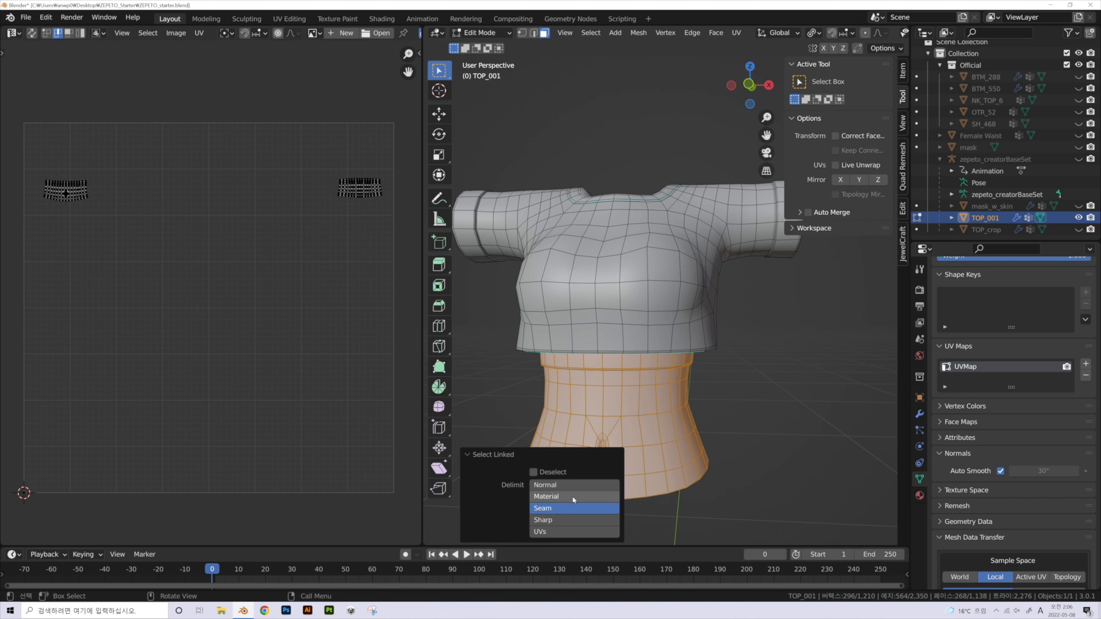
- Show the material settings of TOP_001 and check the skin material slot against the selected waist
{"action": "middle_click_drag", "start_coordinate": [721, 396], "coordinate": [653, 293]}
{"action": "mouse_move", "coordinate": [776, 356]}
{"action": "middle_mouse_down"}
{"action": "mouse_move", "coordinate": [768, 364]}
{"action": "mouse_move", "coordinate": [755, 354]}
{"action": "middle_mouse_up"}
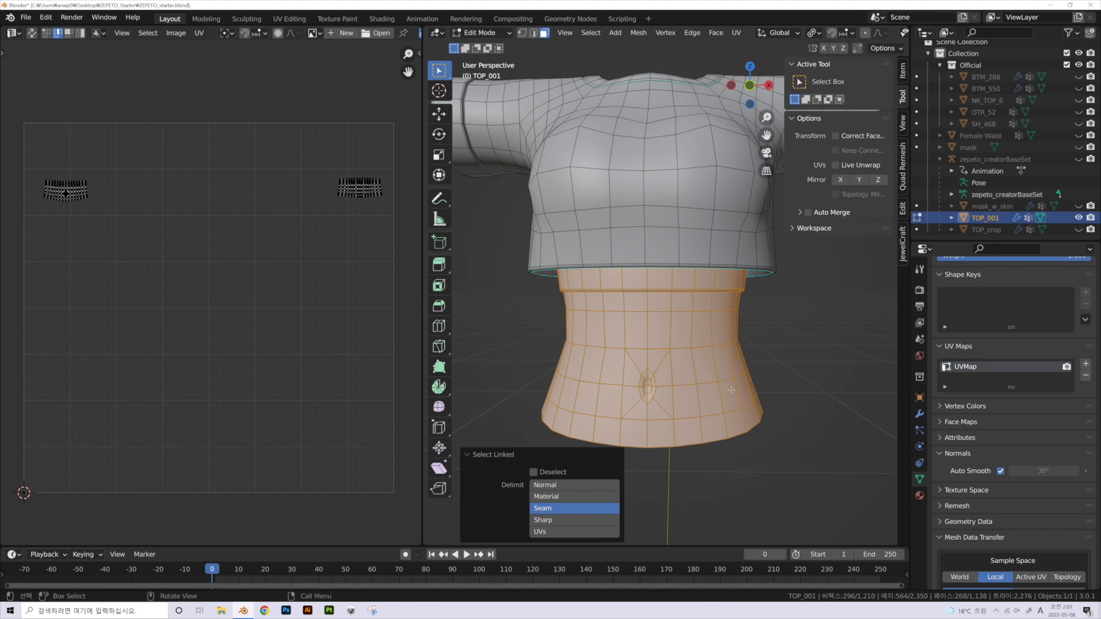
{"action": "left_click", "coordinate": [919, 495]}
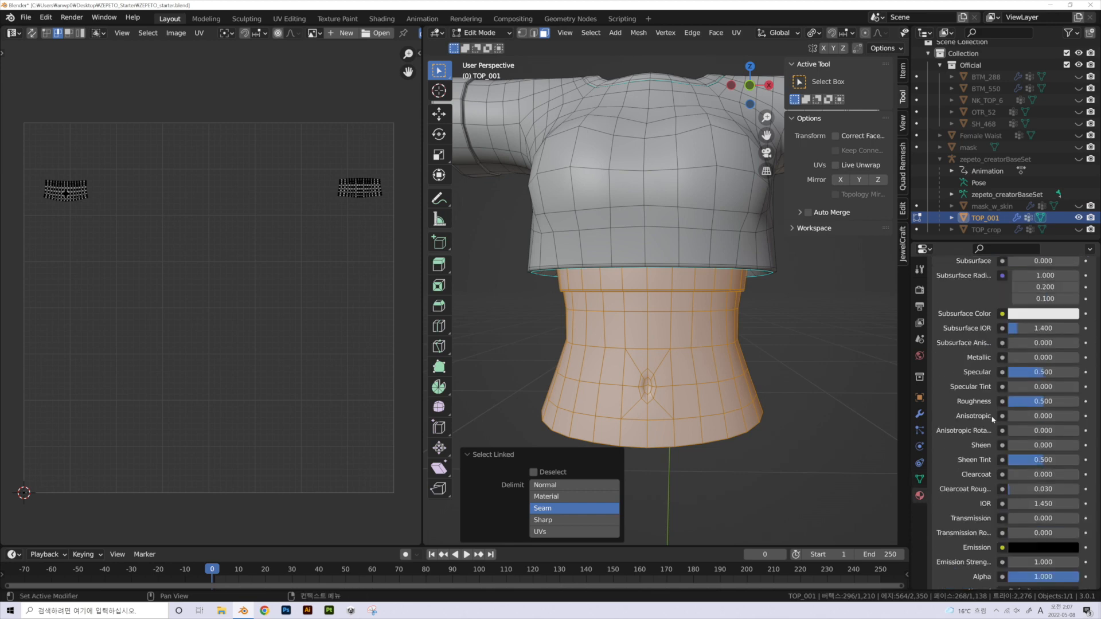
{"action": "scroll", "coordinate": [992, 419], "scroll_direction": "up", "scroll_amount": 6}
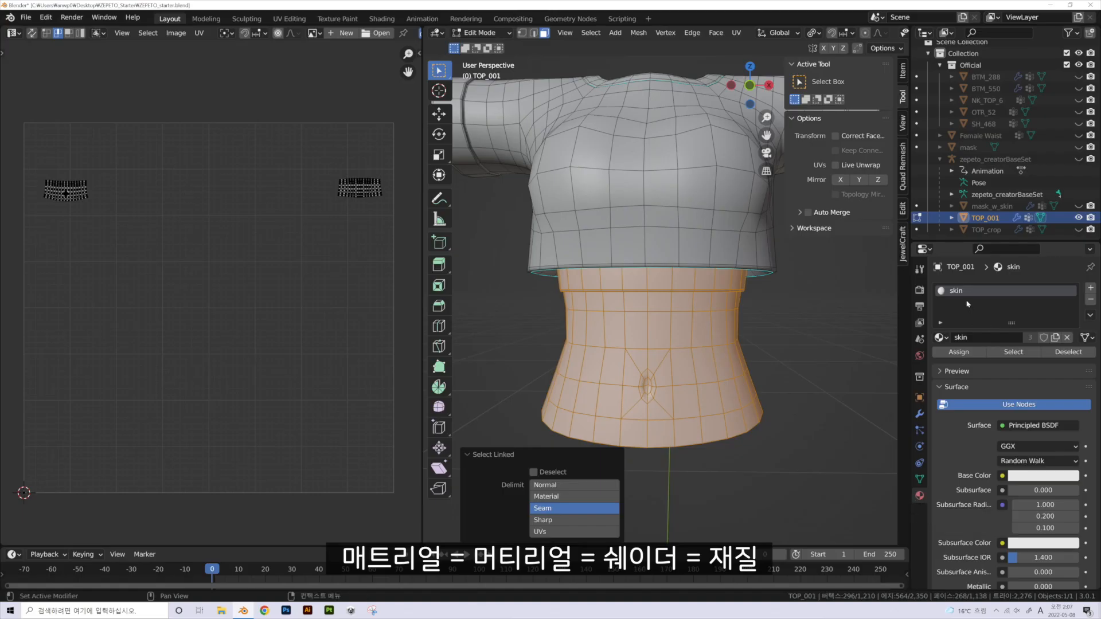
{"action": "scroll", "coordinate": [817, 281], "scroll_direction": "up", "scroll_amount": 2}
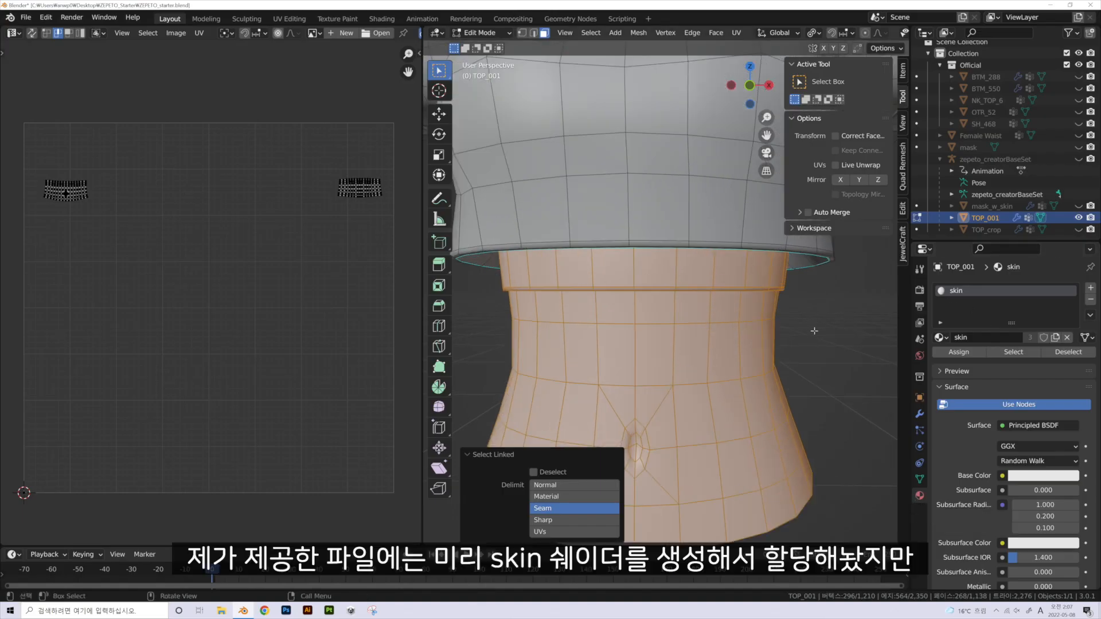
{"action": "scroll", "coordinate": [813, 345], "scroll_direction": "down", "scroll_amount": 2}
{"action": "middle_click_drag", "start_coordinate": [799, 338], "coordinate": [752, 323]}
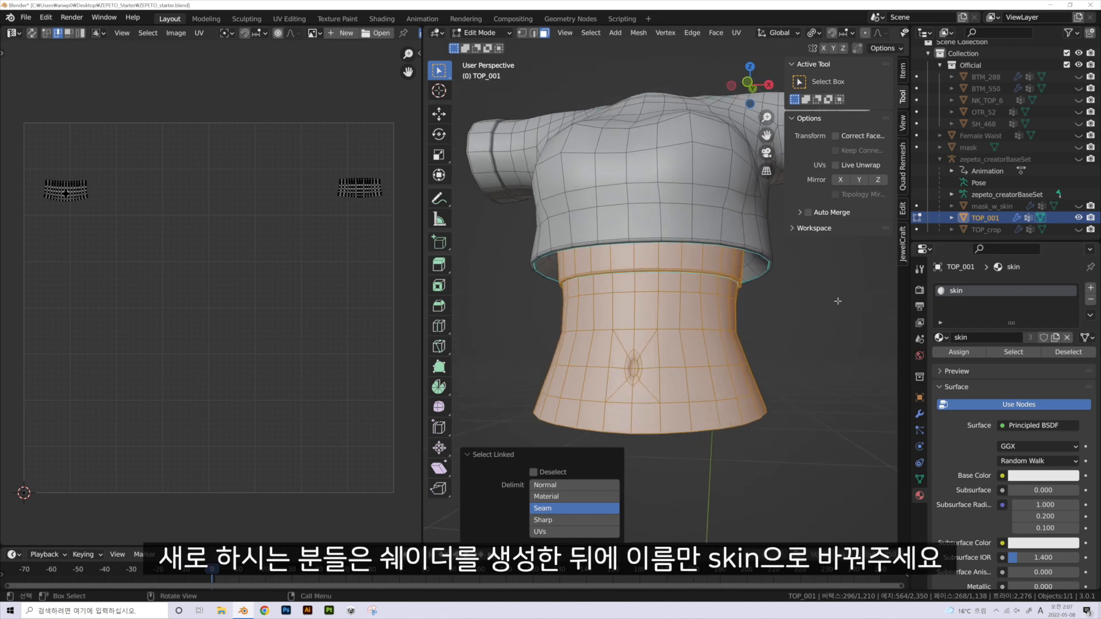
- Replace the selection with the face loop around the waist's upper band, and add the thin rim loops directly beneath it
{"action": "scroll", "coordinate": [868, 317], "scroll_direction": "up", "scroll_amount": 3}
{"action": "left_click", "coordinate": [868, 317]}
{"action": "left_click", "coordinate": [682, 229], "text": "alt"}
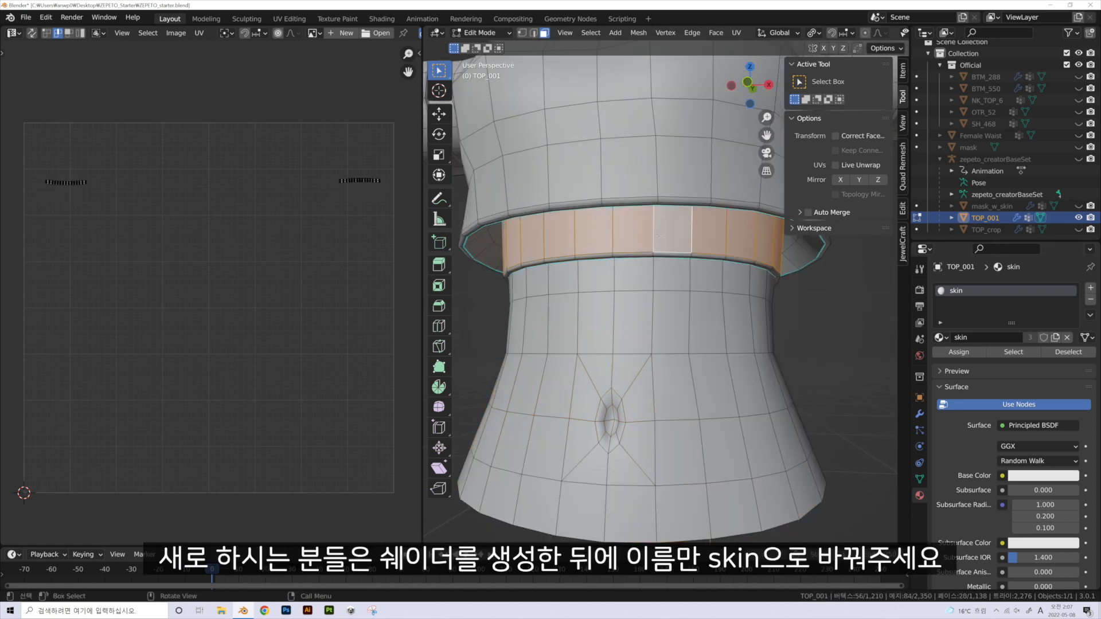
{"action": "middle_click_drag", "start_coordinate": [681, 228], "coordinate": [657, 203]}
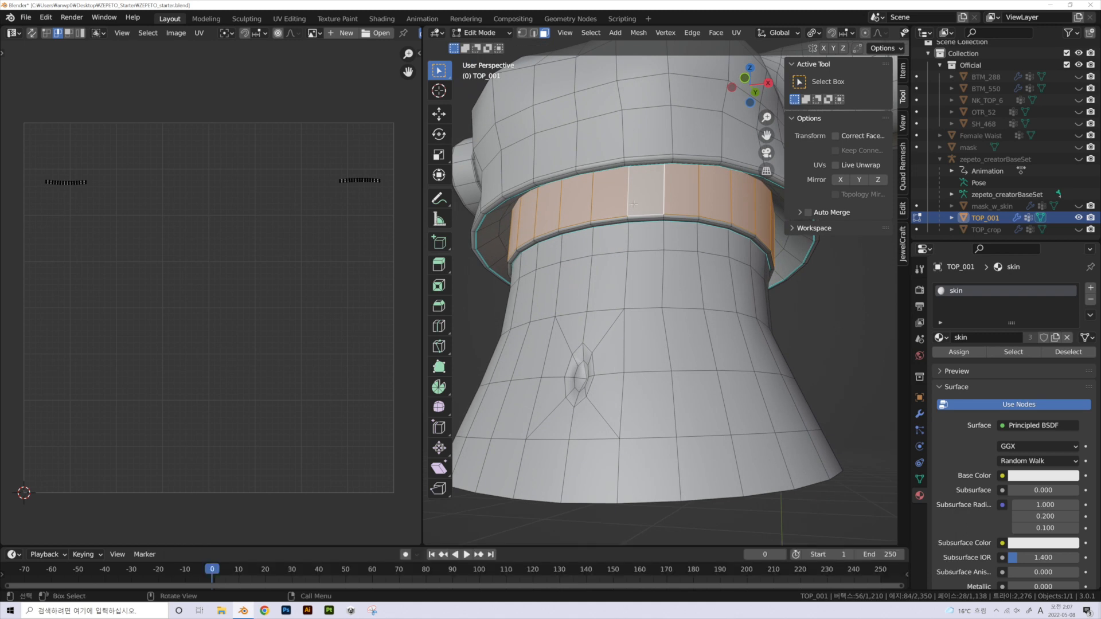
{"action": "scroll", "coordinate": [634, 203], "scroll_direction": "up", "scroll_amount": 3}
{"action": "scroll", "coordinate": [619, 183], "scroll_direction": "down", "scroll_amount": 3}
{"action": "scroll", "coordinate": [610, 167], "scroll_direction": "up", "scroll_amount": 3}
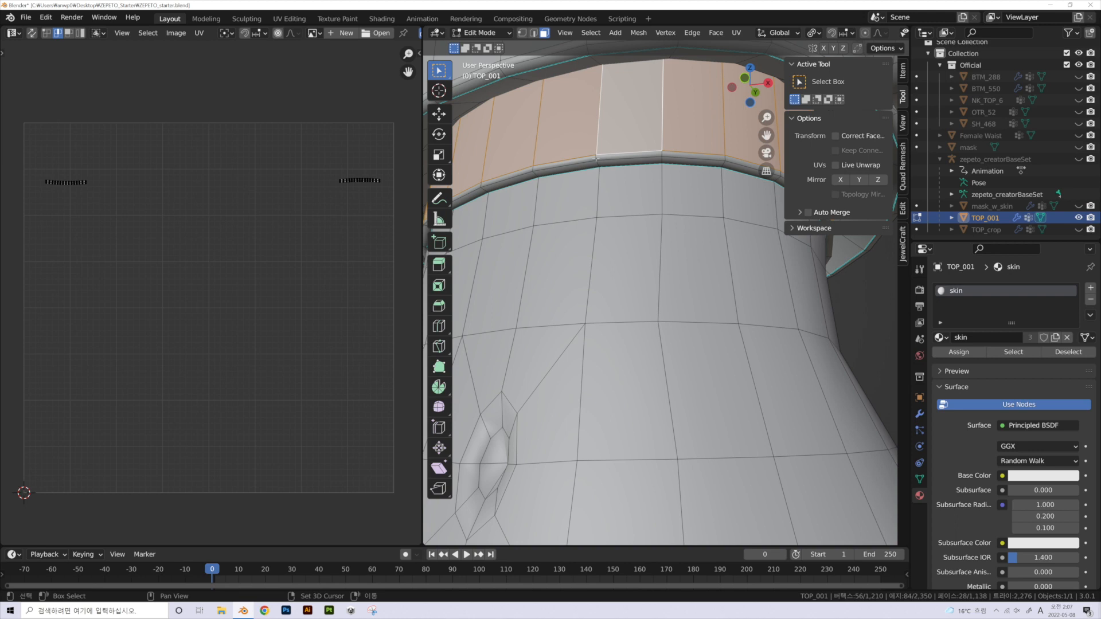
{"action": "left_click", "coordinate": [597, 156], "text": "ctrl+alt+shift"}
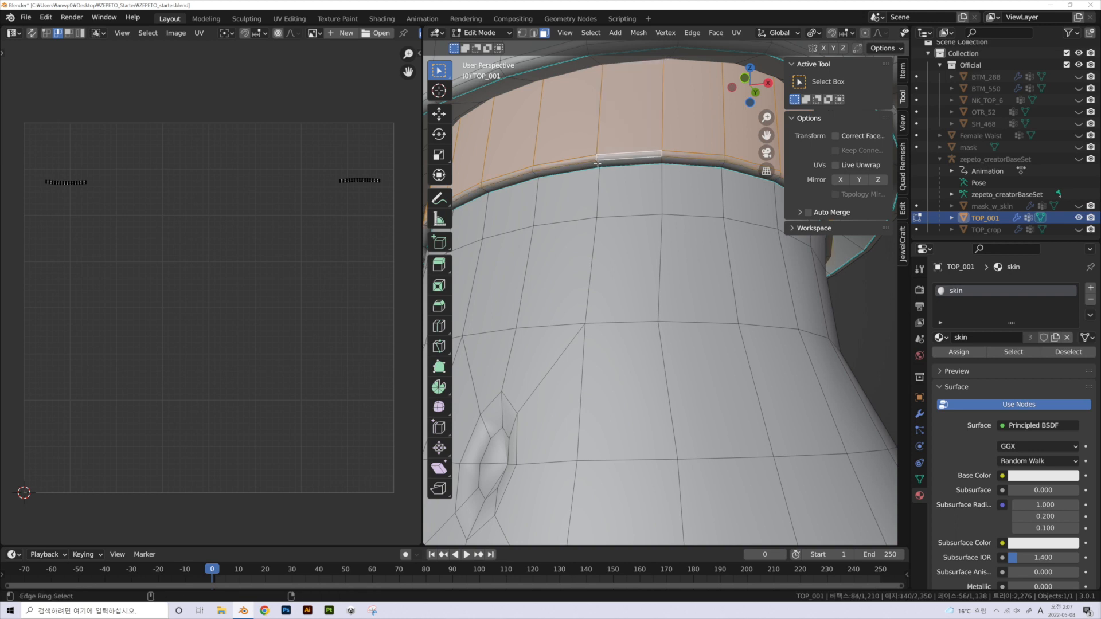
{"action": "scroll", "coordinate": [709, 251], "scroll_direction": "down", "scroll_amount": 5}
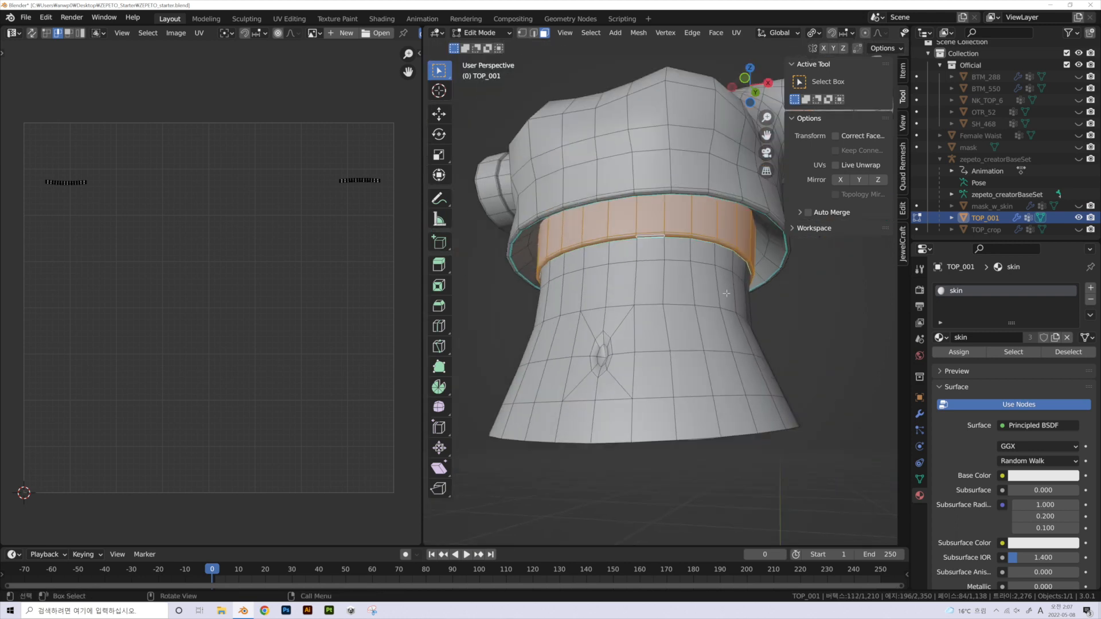
- Add a second material slot to TOP_001 and create a new material in it
{"action": "scroll", "coordinate": [734, 264], "scroll_direction": "up", "scroll_amount": 6}
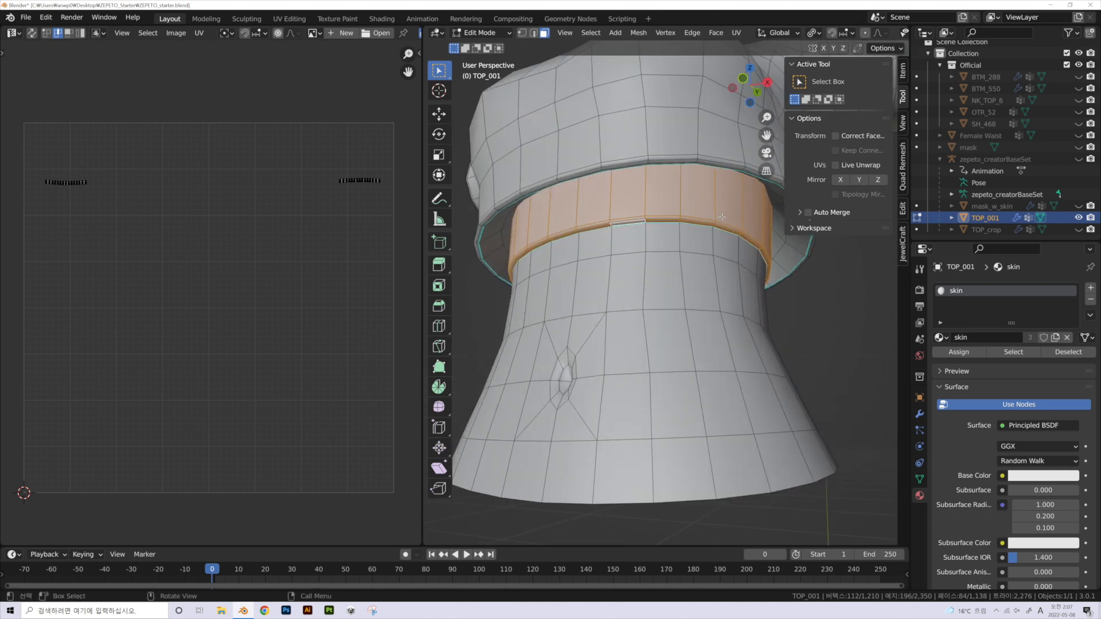
{"action": "scroll", "coordinate": [664, 189], "scroll_direction": "up", "scroll_amount": 2}
{"action": "scroll", "coordinate": [686, 192], "scroll_direction": "down", "scroll_amount": 4}
{"action": "middle_click_drag", "start_coordinate": [686, 192], "coordinate": [711, 319]}
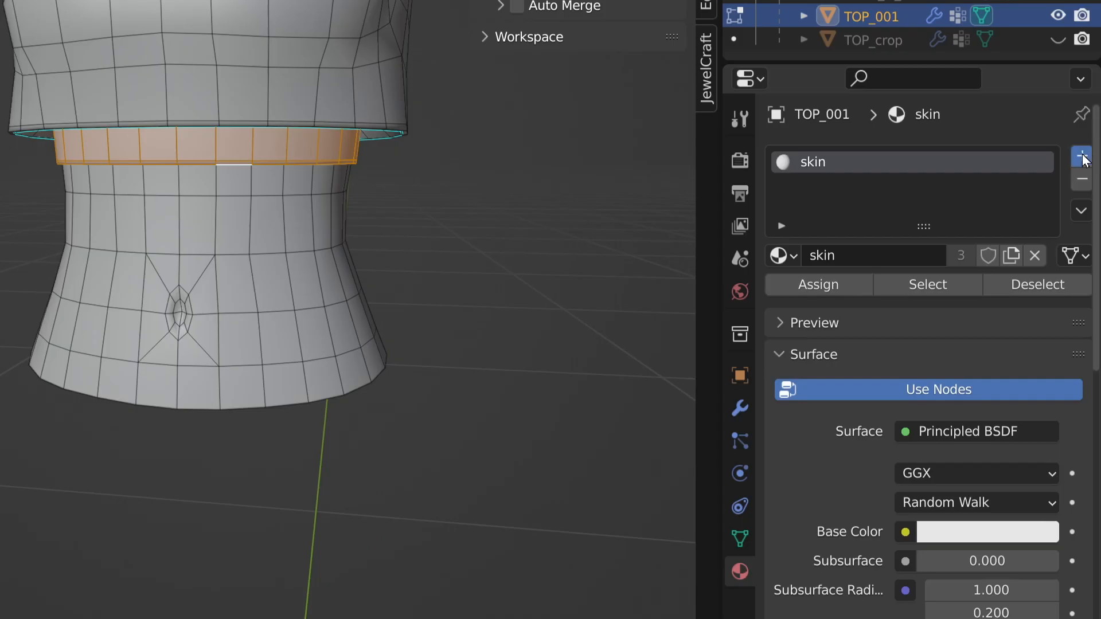
{"action": "left_click", "coordinate": [1090, 288]}
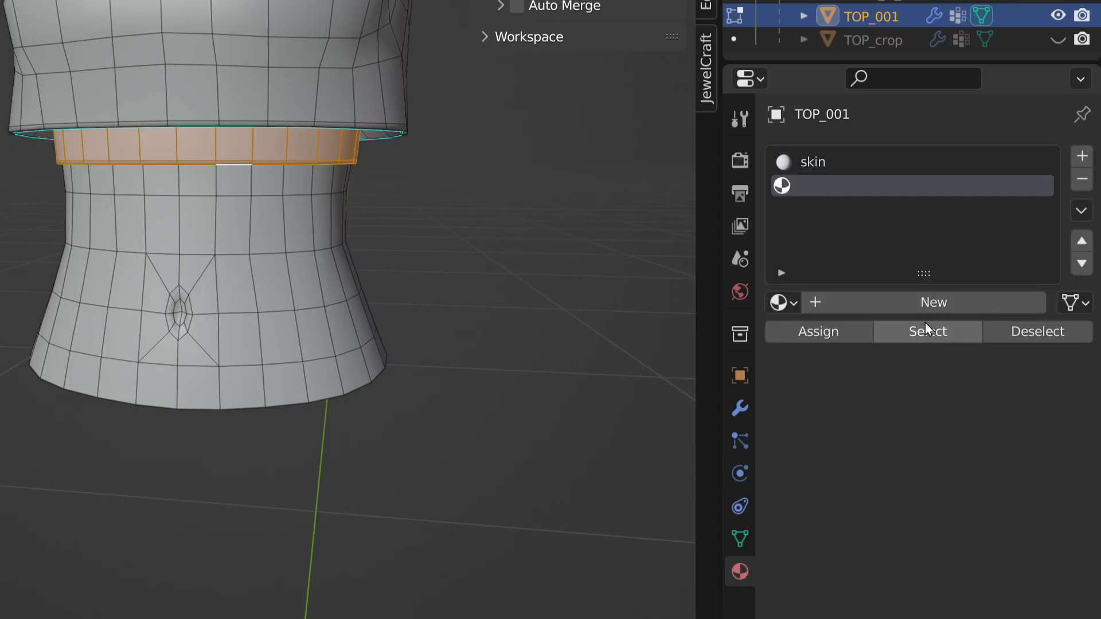
{"action": "left_click", "coordinate": [930, 305]}
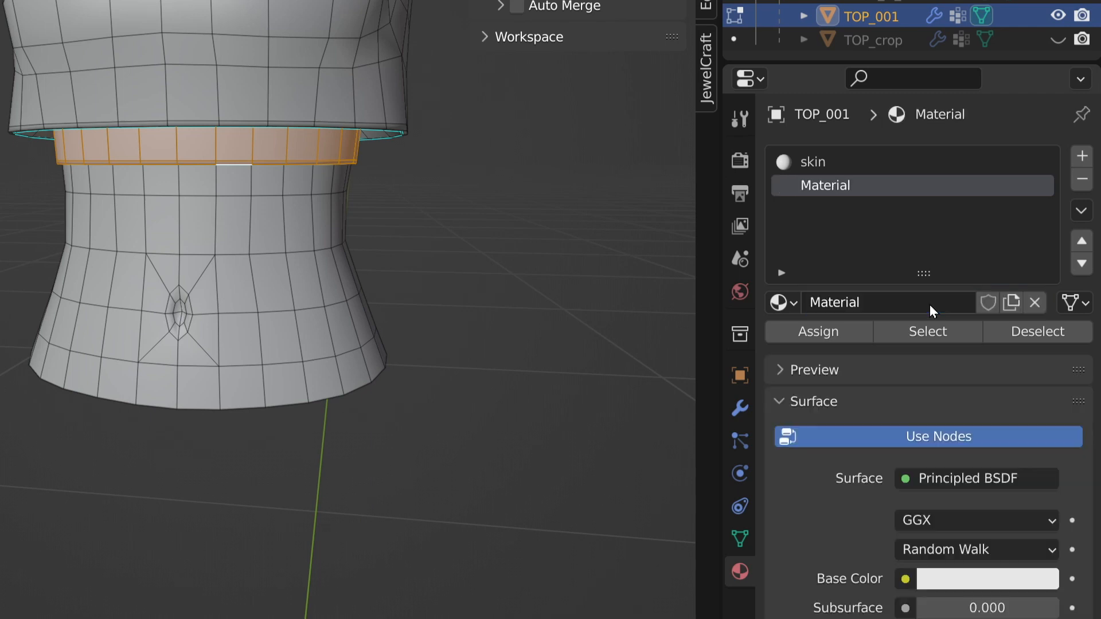
- Rename the new material M_top_shd, assign it to the selected upper waist band, and clear the selection
{"action": "left_click", "coordinate": [874, 299]}
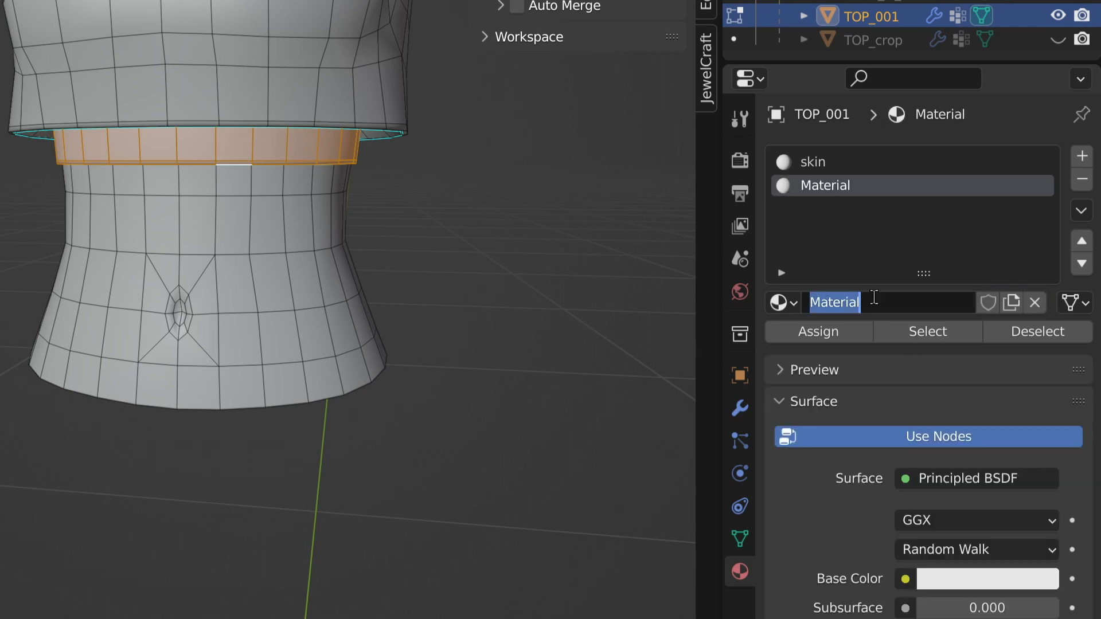
{"action": "type", "text": "M_"}
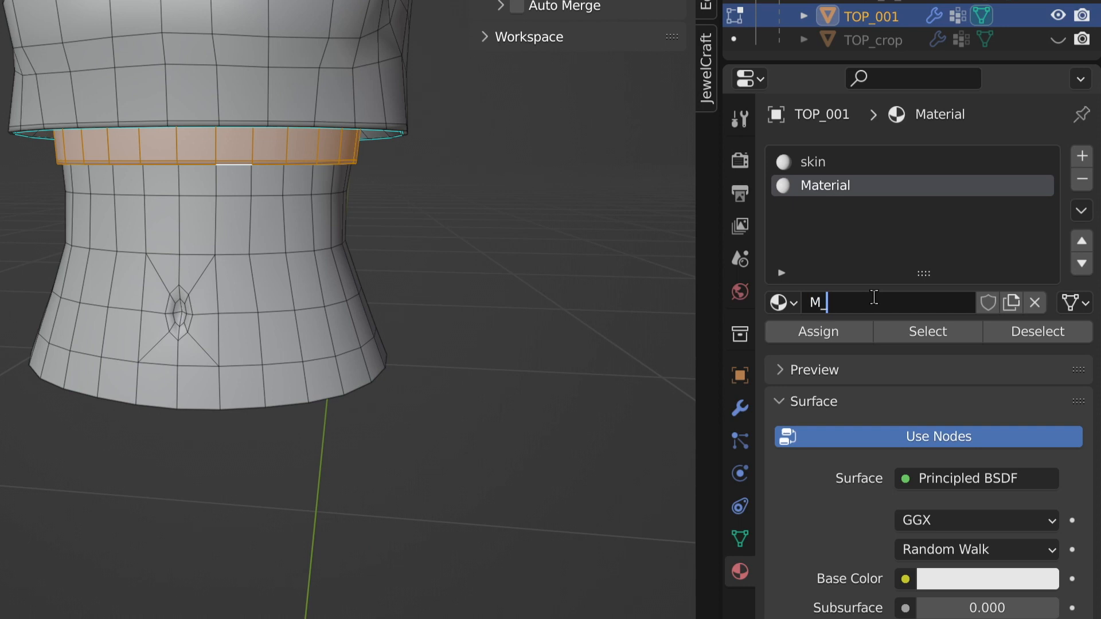
{"action": "type", "text": "top_shd"}
{"action": "left_click_drag", "start_coordinate": [847, 305], "coordinate": [807, 305]}
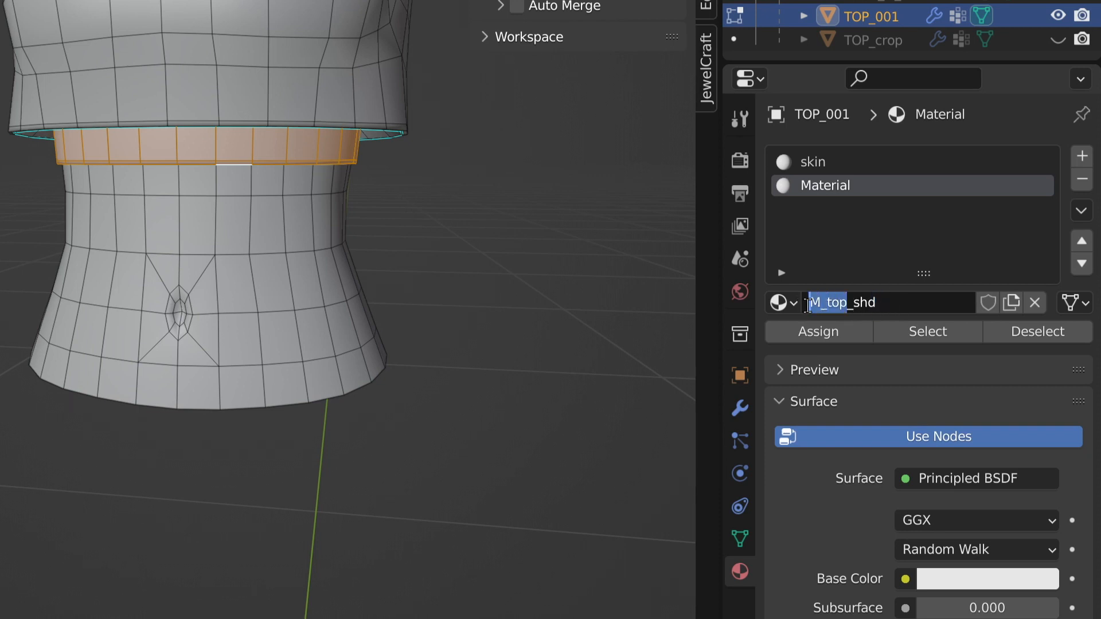
{"action": "left_click_drag", "start_coordinate": [883, 304], "coordinate": [848, 302]}
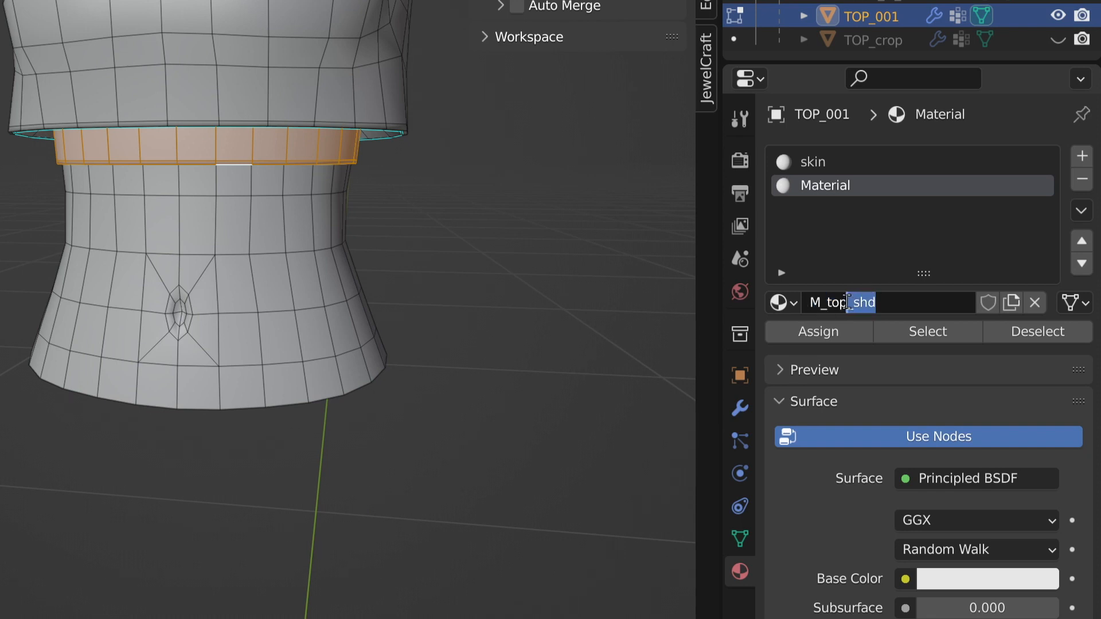
{"action": "left_click", "coordinate": [911, 305]}
{"action": "key", "text": "Return"}
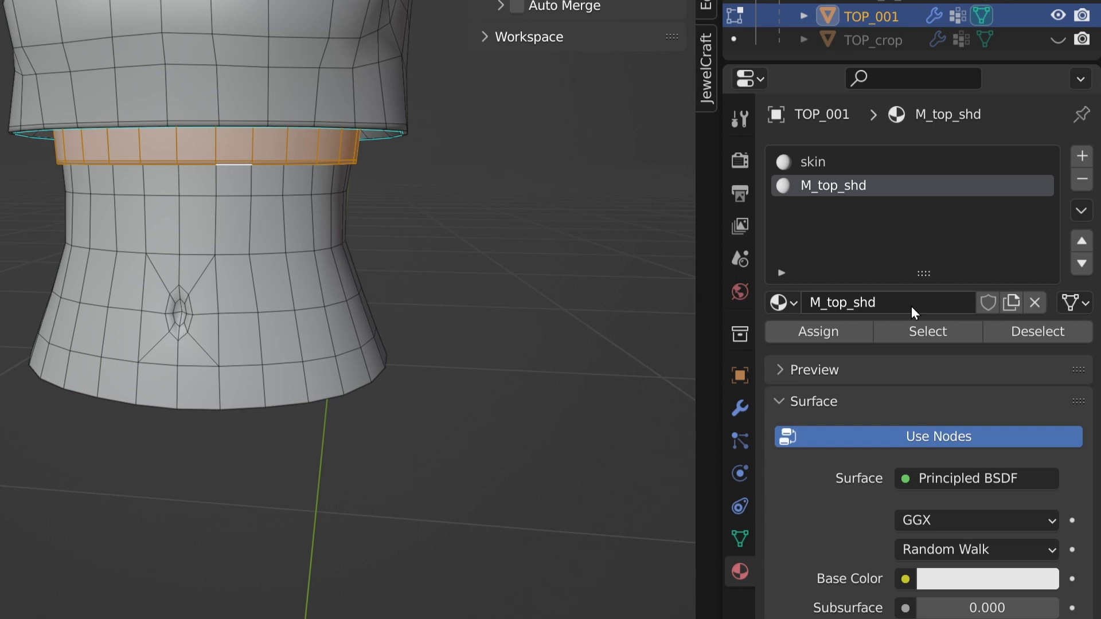
{"action": "left_click", "coordinate": [849, 332]}
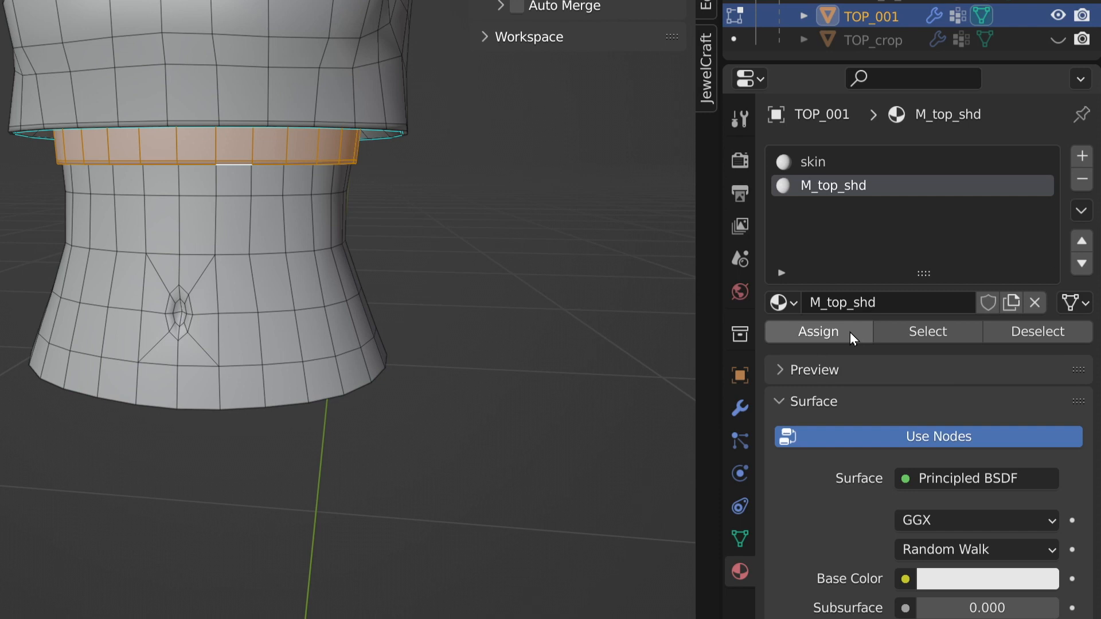
{"action": "key", "text": "alt+a"}
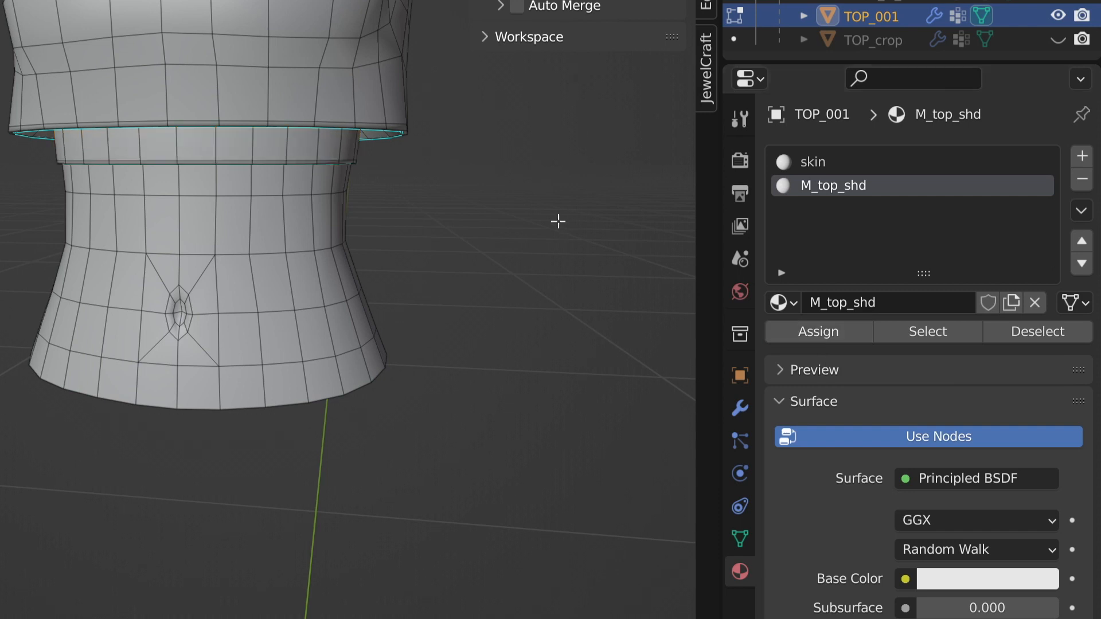
- Check which faces use skin and which use M_top_shd by selecting each material's faces in turn, clearing the selection after each
{"action": "left_click", "coordinate": [825, 163]}
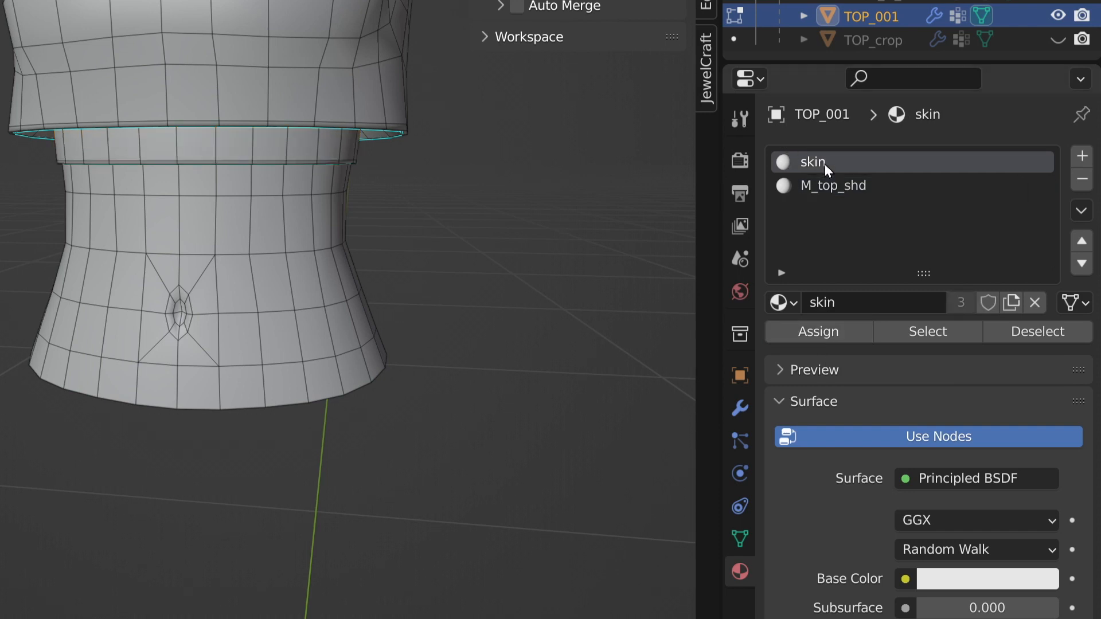
{"action": "left_click", "coordinate": [948, 331]}
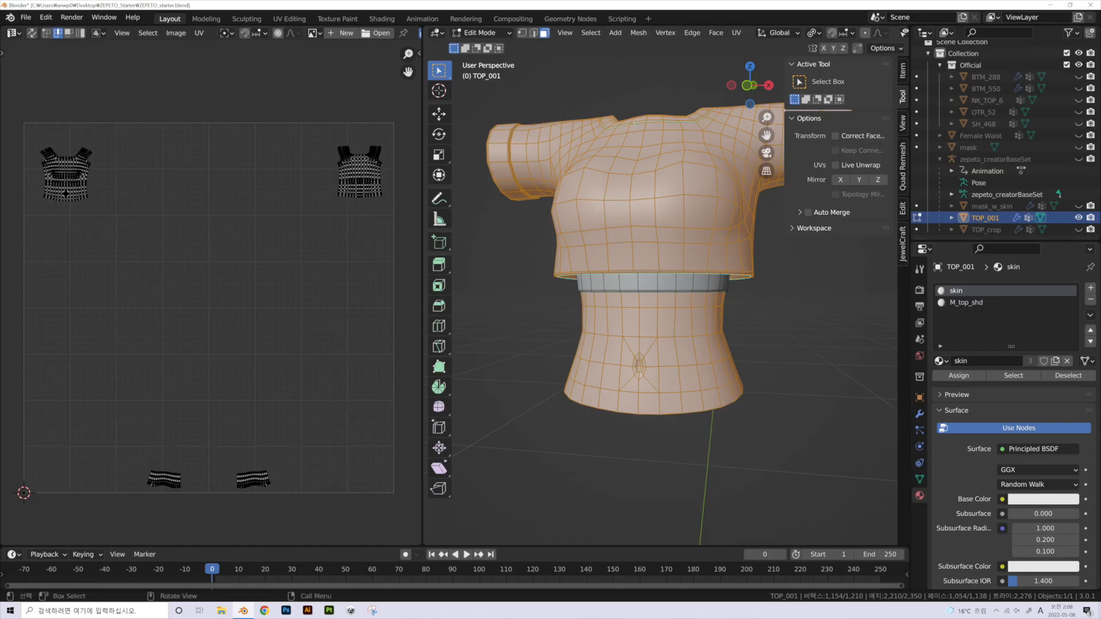
{"action": "left_click", "coordinate": [842, 307]}
{"action": "left_click", "coordinate": [975, 303]}
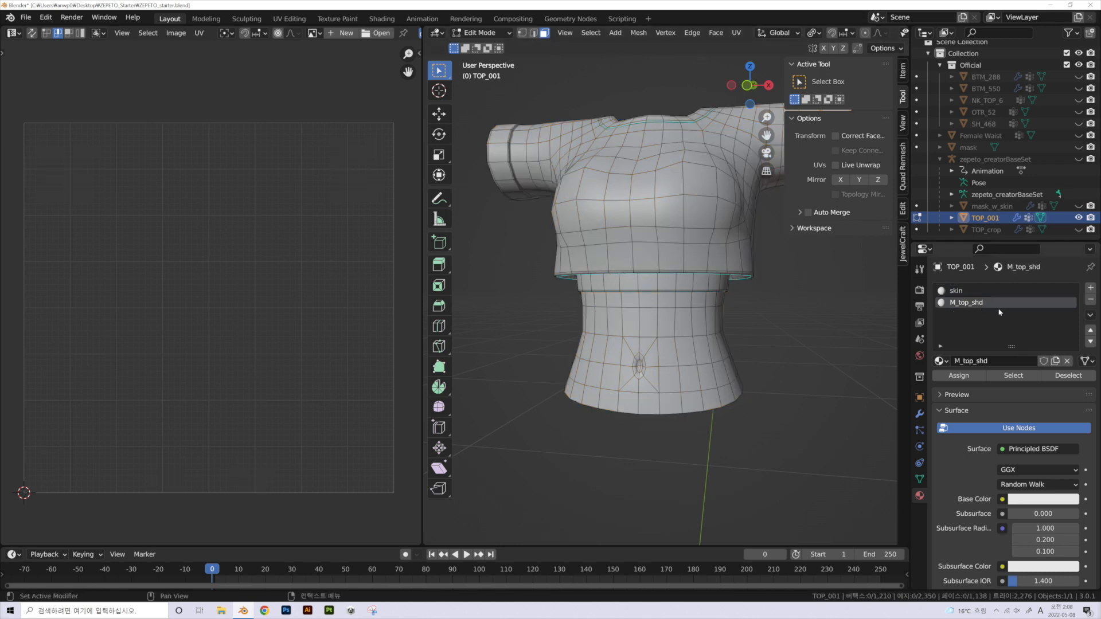
{"action": "left_click", "coordinate": [1024, 379]}
{"action": "left_click", "coordinate": [857, 314]}
- Select the garment part of the top with Select Linked delimited by Seam and assign M_top_shd to it
{"action": "middle_click_drag", "start_coordinate": [815, 261], "coordinate": [804, 304], "text": "shift"}
{"action": "key", "text": "l"}
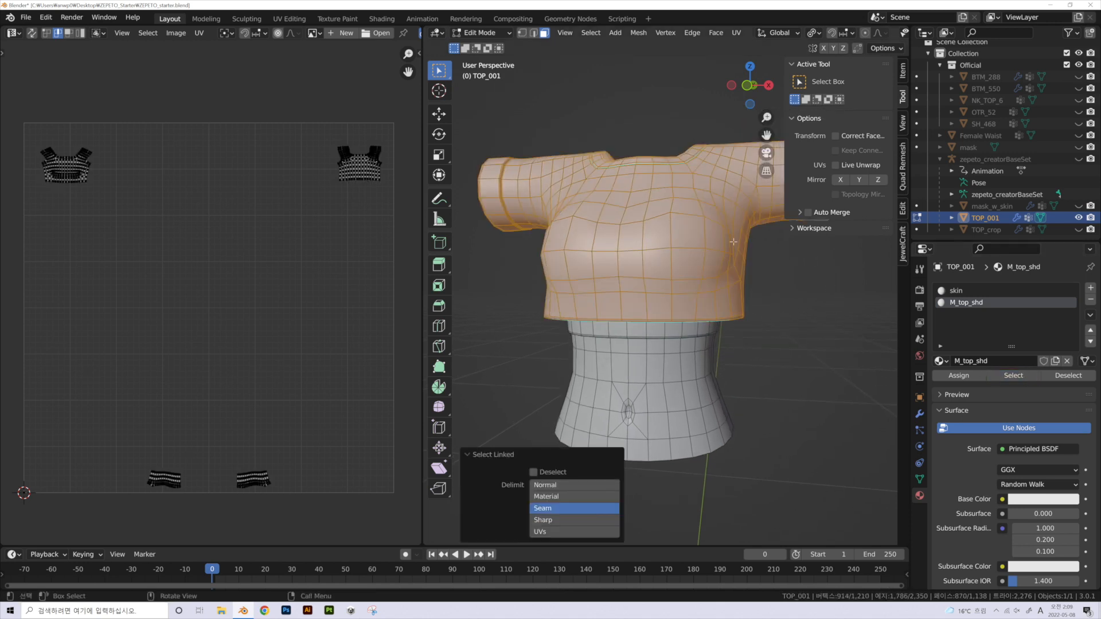
{"action": "left_click", "coordinate": [826, 299]}
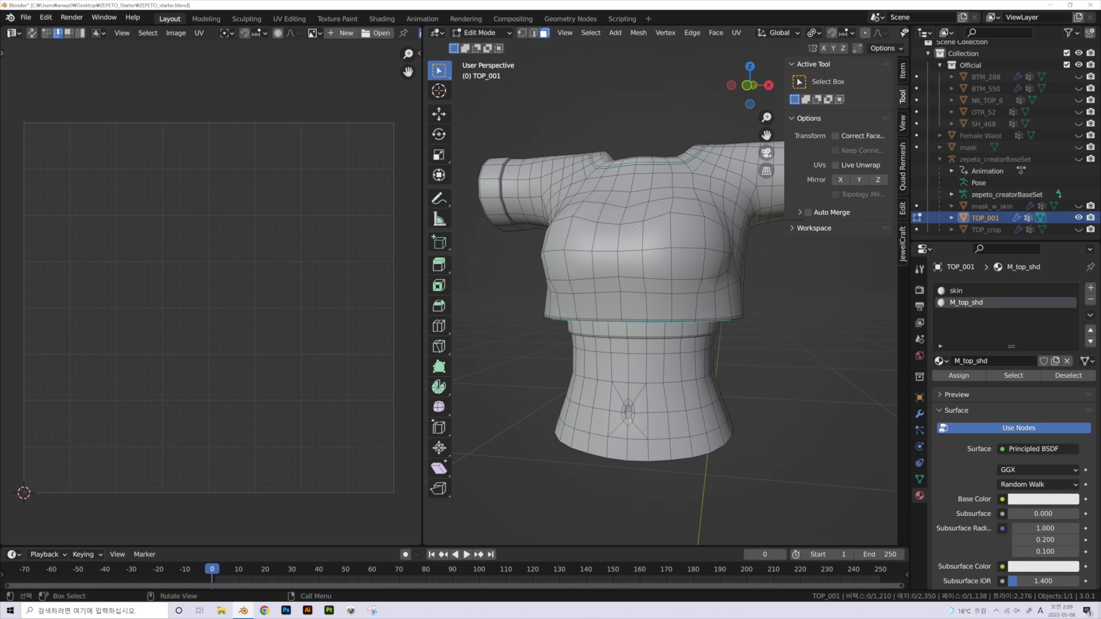
{"action": "key", "text": "l"}
{"action": "middle_click_drag", "start_coordinate": [775, 305], "coordinate": [682, 287]}
{"action": "left_click", "coordinate": [968, 375]}
{"action": "scroll", "coordinate": [899, 365], "scroll_direction": "down", "scroll_amount": 1}
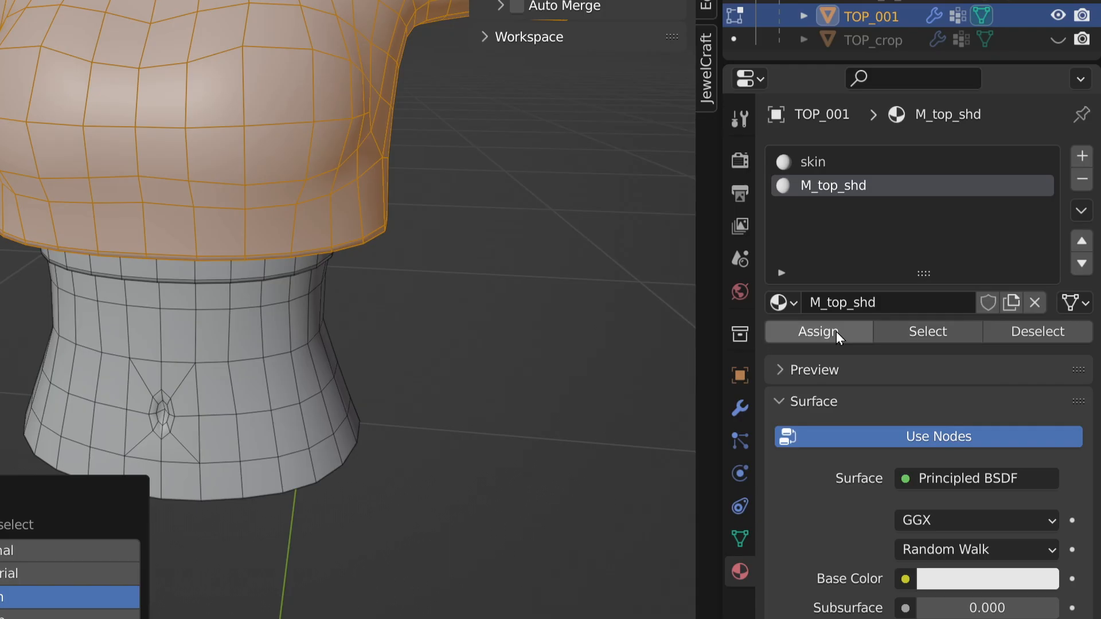
{"action": "key", "text": "alt+a"}
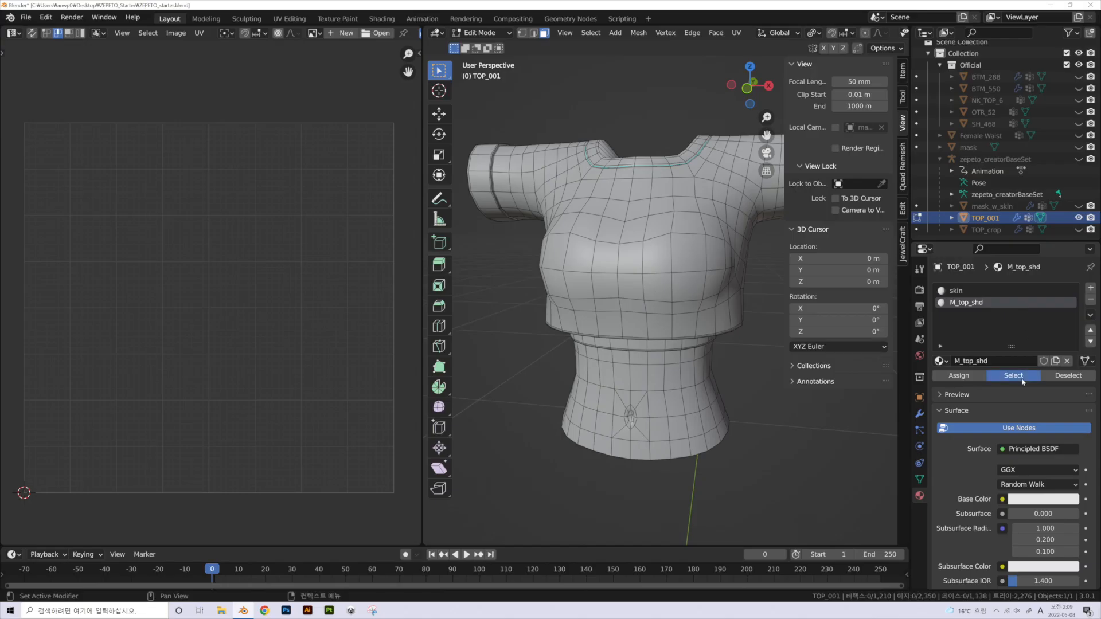
- Select the faces assigned to M_top_shd to check them, and hide the 3D viewport's sidebar
{"action": "left_click", "coordinate": [1013, 375]}
{"action": "middle_click_drag", "start_coordinate": [579, 355], "coordinate": [701, 342]}
{"action": "scroll", "coordinate": [728, 324], "scroll_direction": "down", "scroll_amount": 1}
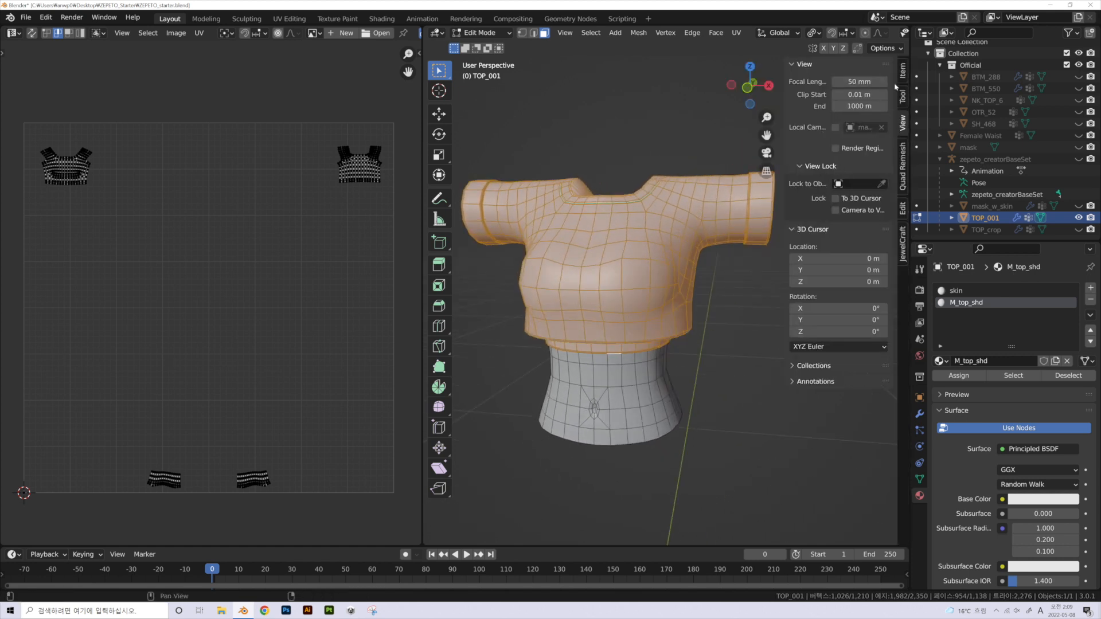
{"action": "key", "text": "n"}
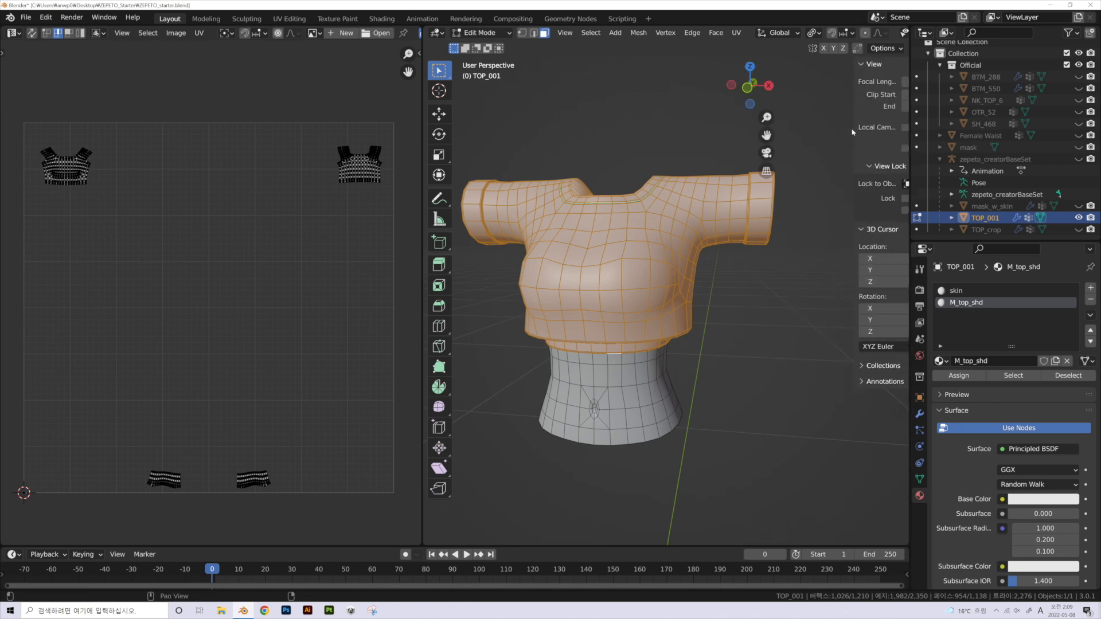
{"action": "middle_click_drag", "start_coordinate": [809, 241], "coordinate": [782, 317]}
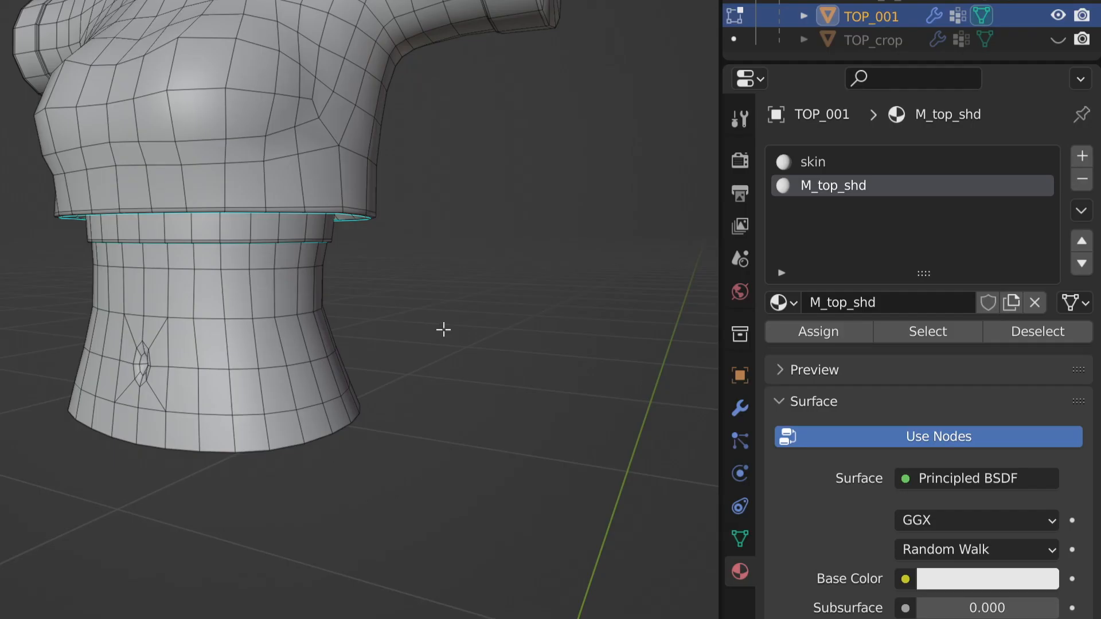
- Replace the selection with only the faces assigned to the skin material
{"action": "left_click", "coordinate": [987, 291]}
{"action": "left_click", "coordinate": [1013, 377]}
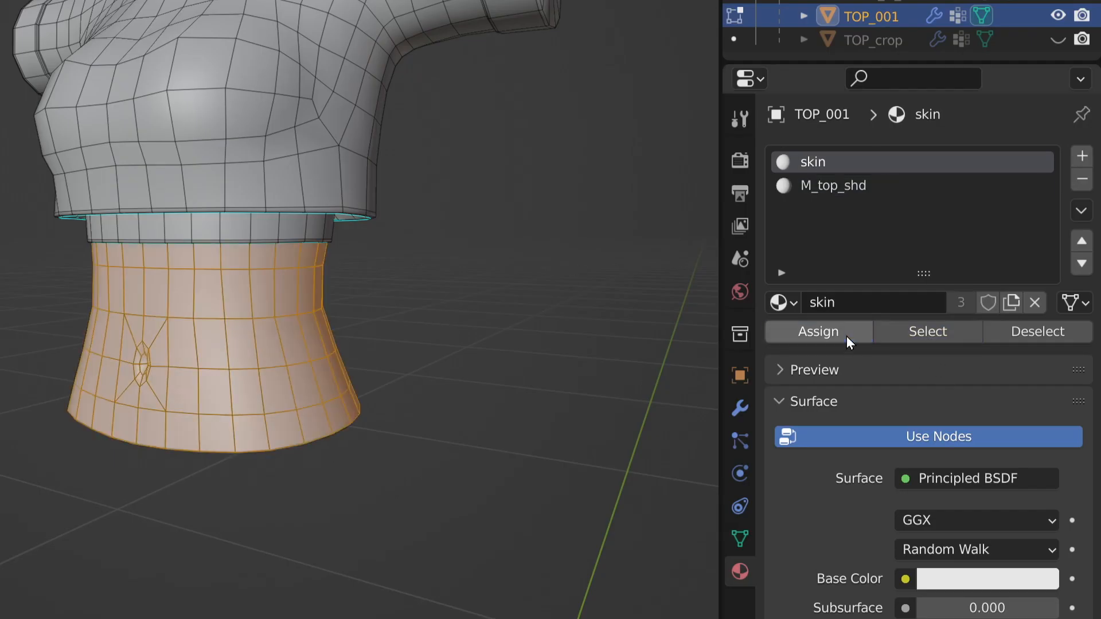
{"action": "middle_click_drag", "start_coordinate": [518, 361], "coordinate": [533, 357]}
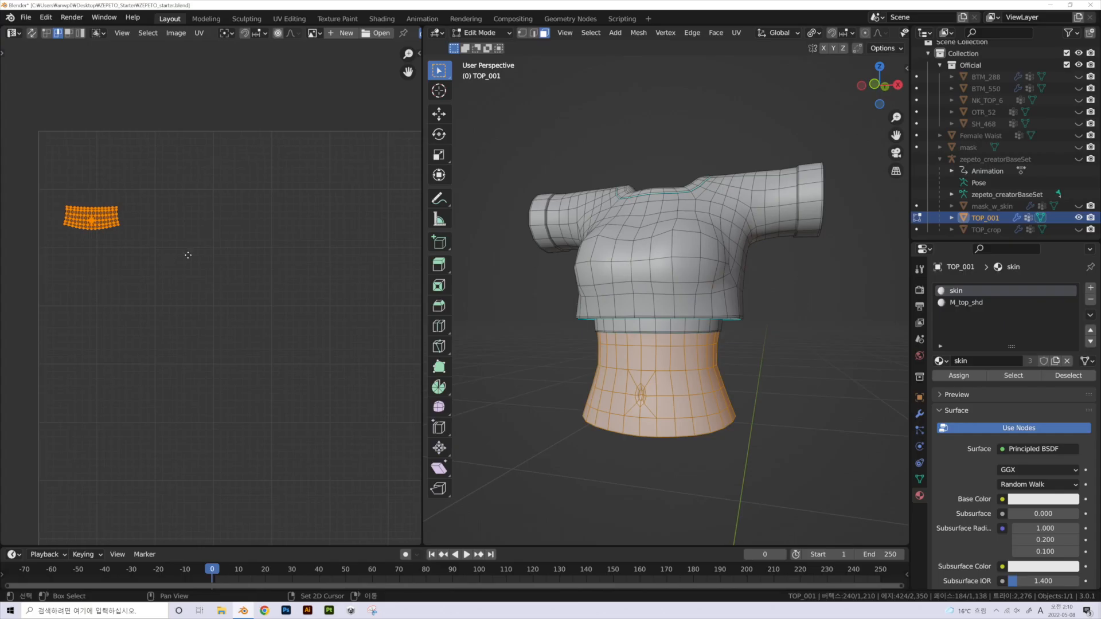
- Examine the position and shape of the skin faces' front and back UV islands within the UV square
{"action": "middle_click_drag", "start_coordinate": [186, 253], "coordinate": [218, 246]}
{"action": "scroll", "coordinate": [156, 192], "scroll_direction": "up", "scroll_amount": 1}
{"action": "middle_click_drag", "start_coordinate": [156, 186], "coordinate": [190, 249]}
{"action": "scroll", "coordinate": [166, 205], "scroll_direction": "down", "scroll_amount": 3}
{"action": "middle_click_drag", "start_coordinate": [275, 314], "coordinate": [228, 293]}
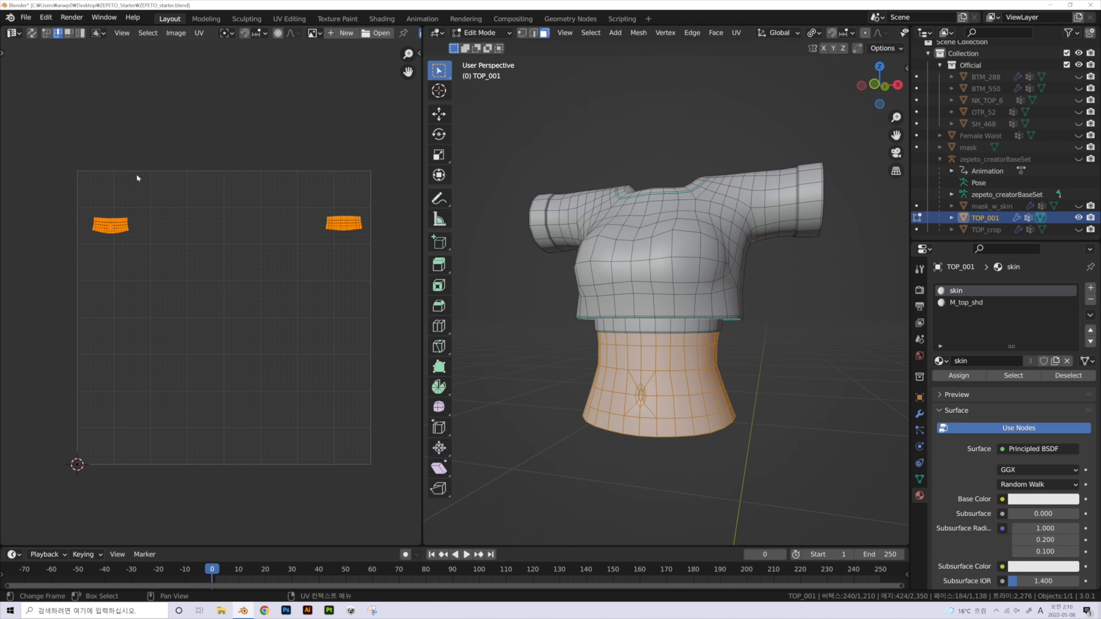
{"action": "scroll", "coordinate": [125, 208], "scroll_direction": "up", "scroll_amount": 4}
{"action": "middle_click_drag", "start_coordinate": [109, 196], "coordinate": [236, 276]}
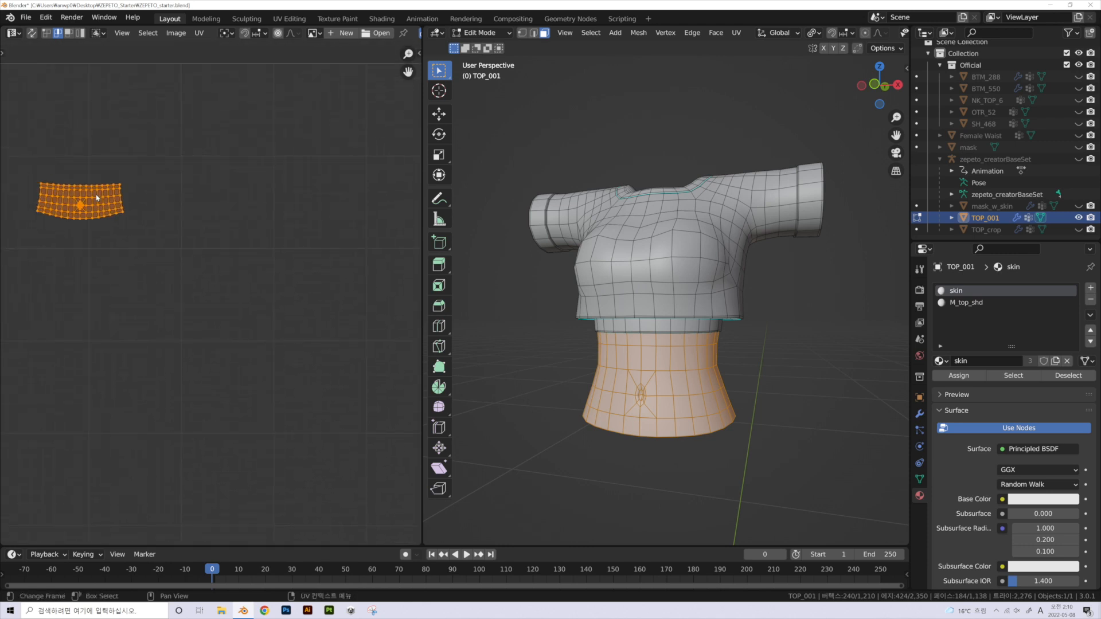
{"action": "scroll", "coordinate": [164, 216], "scroll_direction": "down", "scroll_amount": 2}
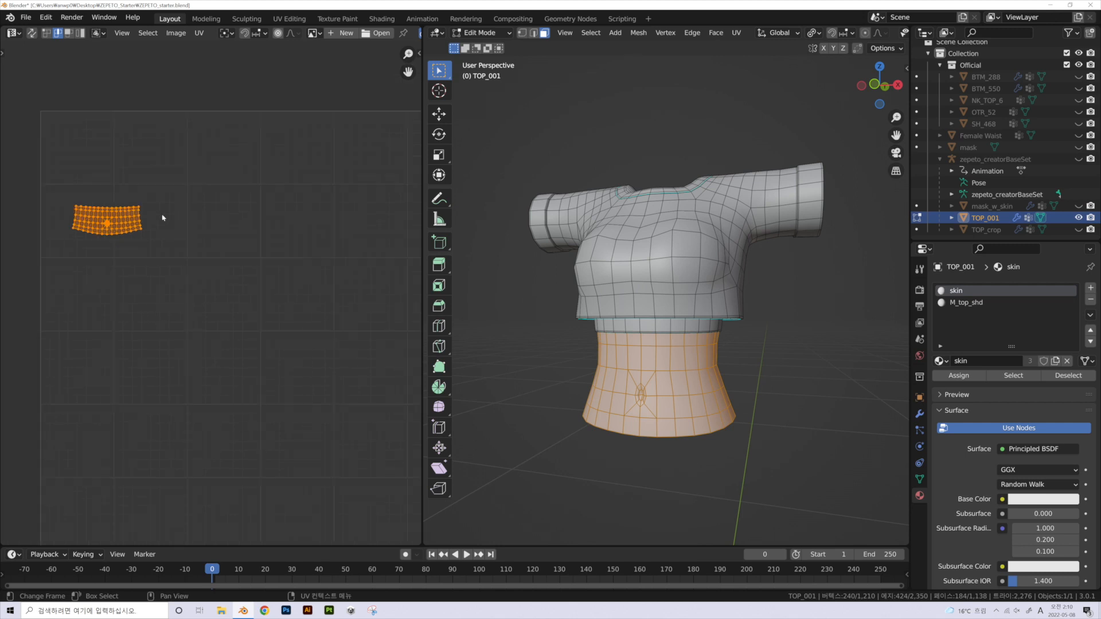
{"action": "middle_click_drag", "start_coordinate": [304, 361], "coordinate": [243, 320]}
{"action": "scroll", "coordinate": [215, 301], "scroll_direction": "down", "scroll_amount": 2}
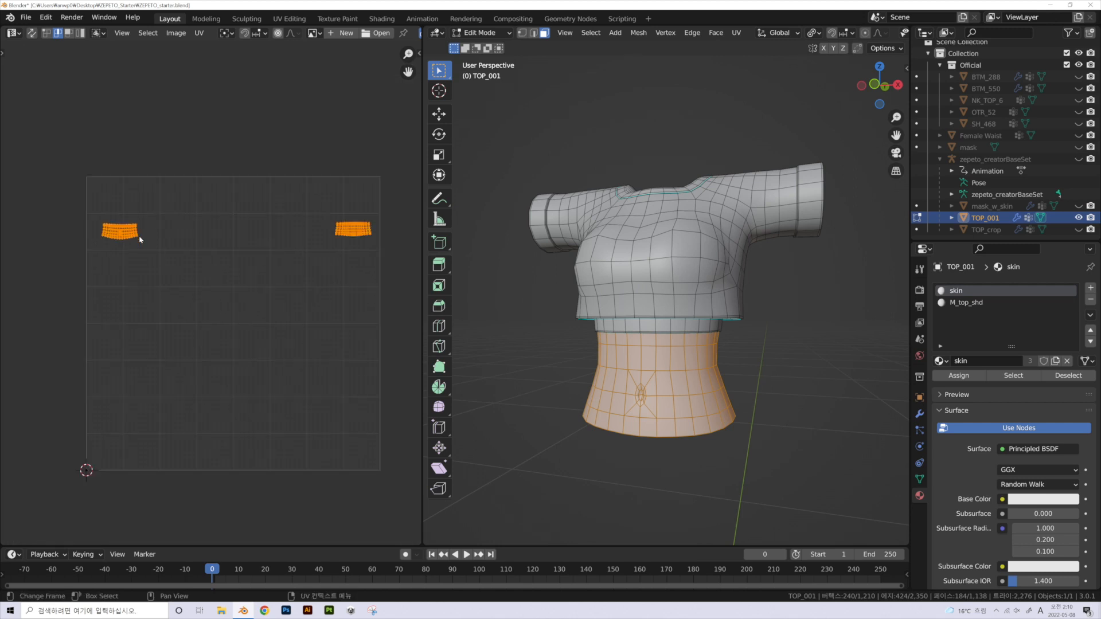
{"action": "scroll", "coordinate": [317, 244], "scroll_direction": "down", "scroll_amount": 1}
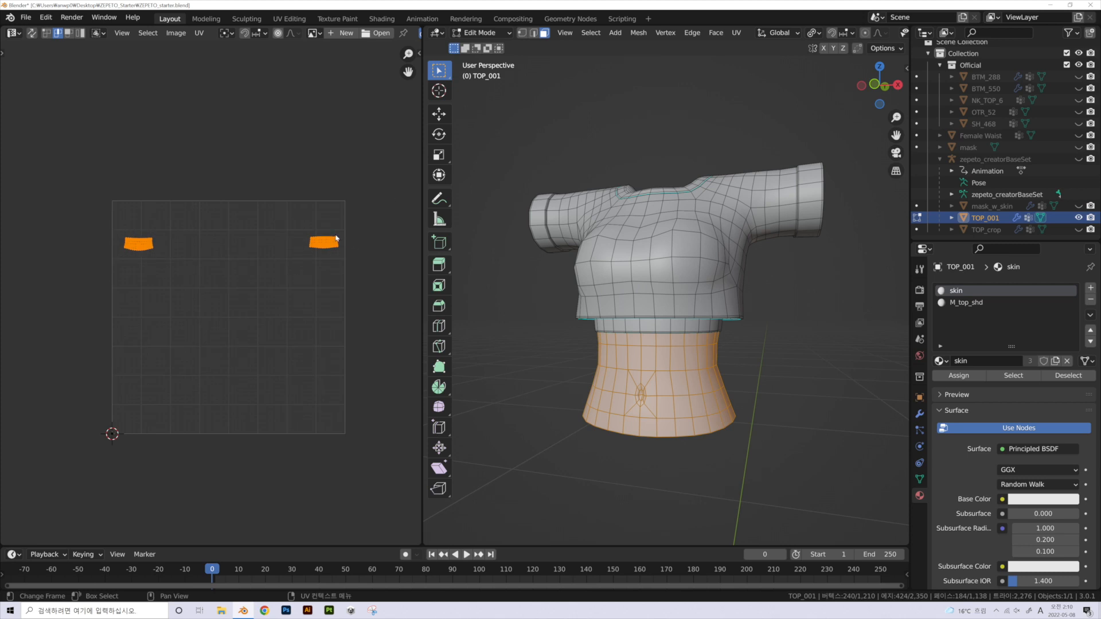
{"action": "scroll", "coordinate": [241, 233], "scroll_direction": "up", "scroll_amount": 1}
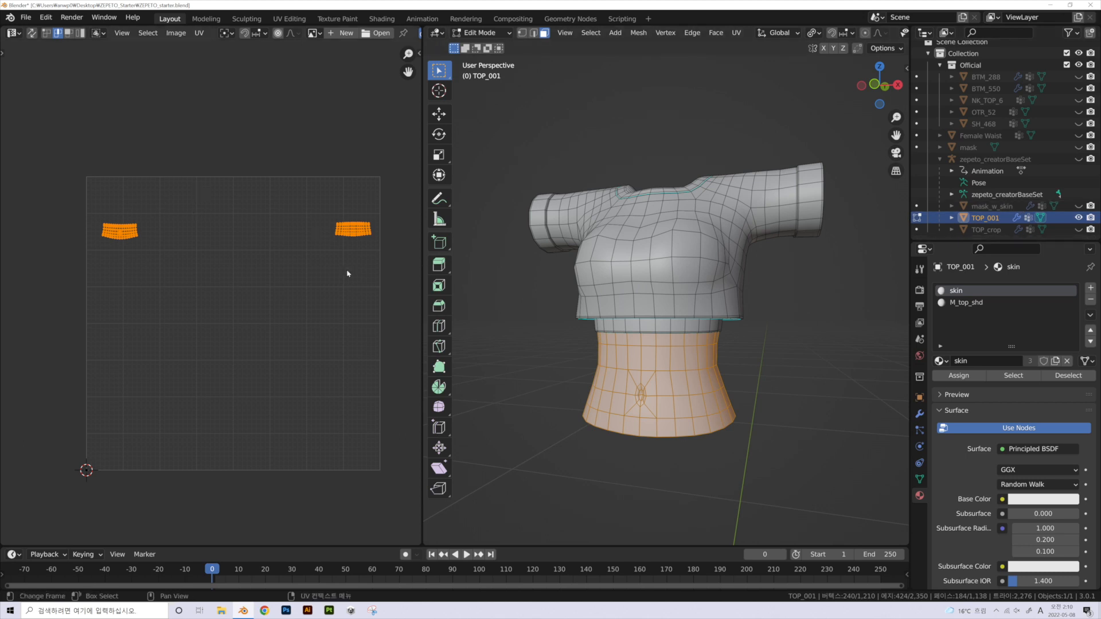
- Select the garment's connected faces with Select Linked delimited by Material, and clear the selection
{"action": "key", "text": "alt+a"}
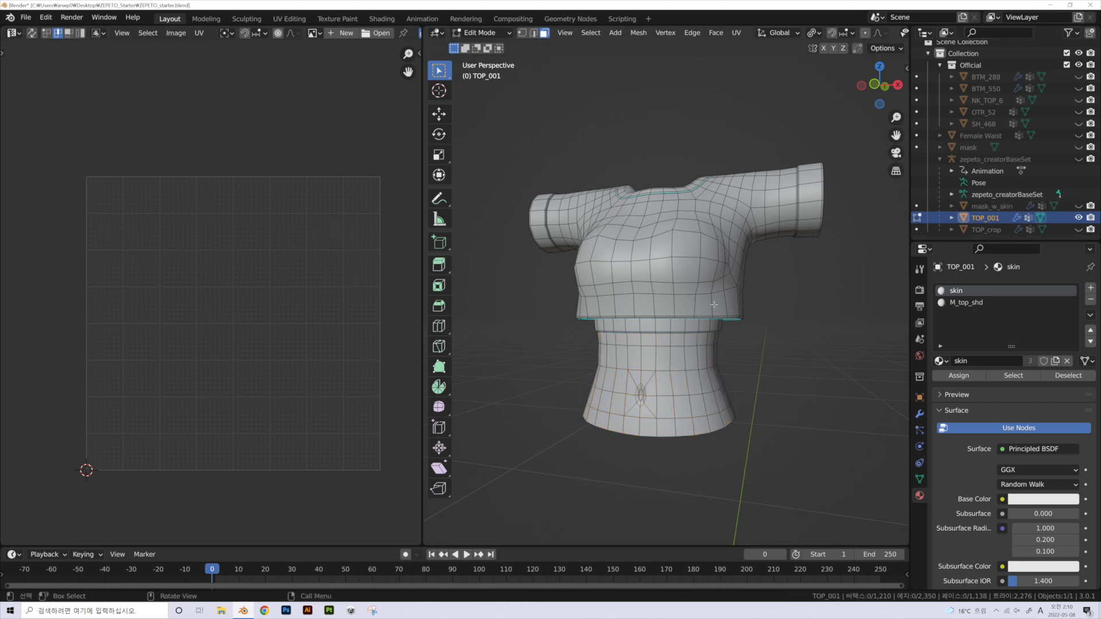
{"action": "key", "text": "l"}
{"action": "key", "text": "l"}
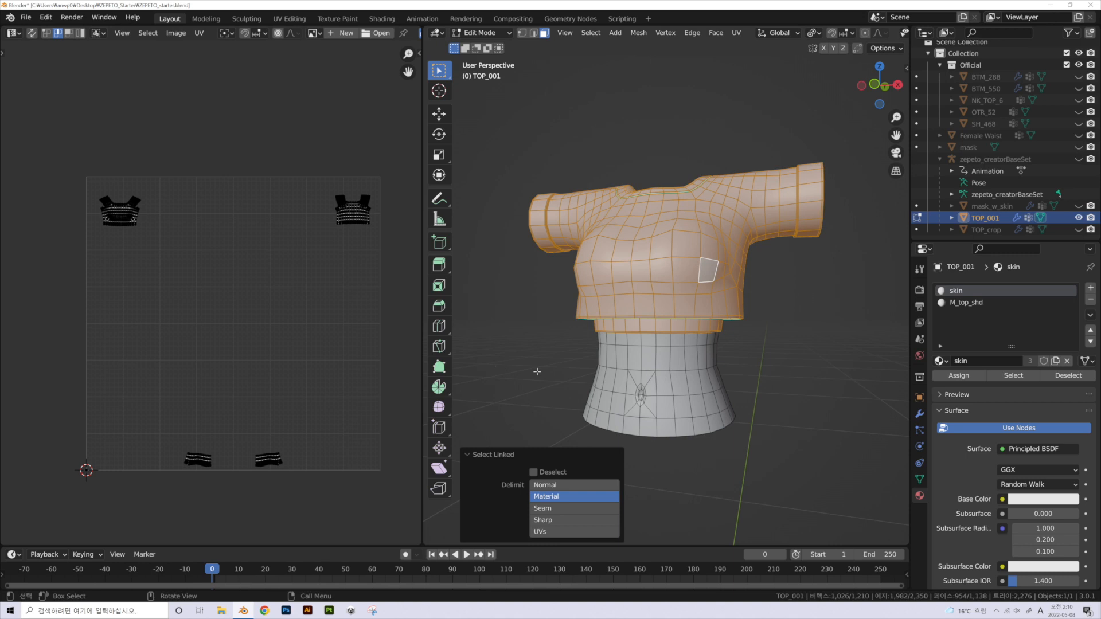
{"action": "left_click", "coordinate": [814, 366]}
- Select the M_top_shd faces and add the skin faces to compare both materials' UV islands, finishing with nothing selected
{"action": "left_click", "coordinate": [974, 302]}
{"action": "left_click", "coordinate": [1013, 375]}
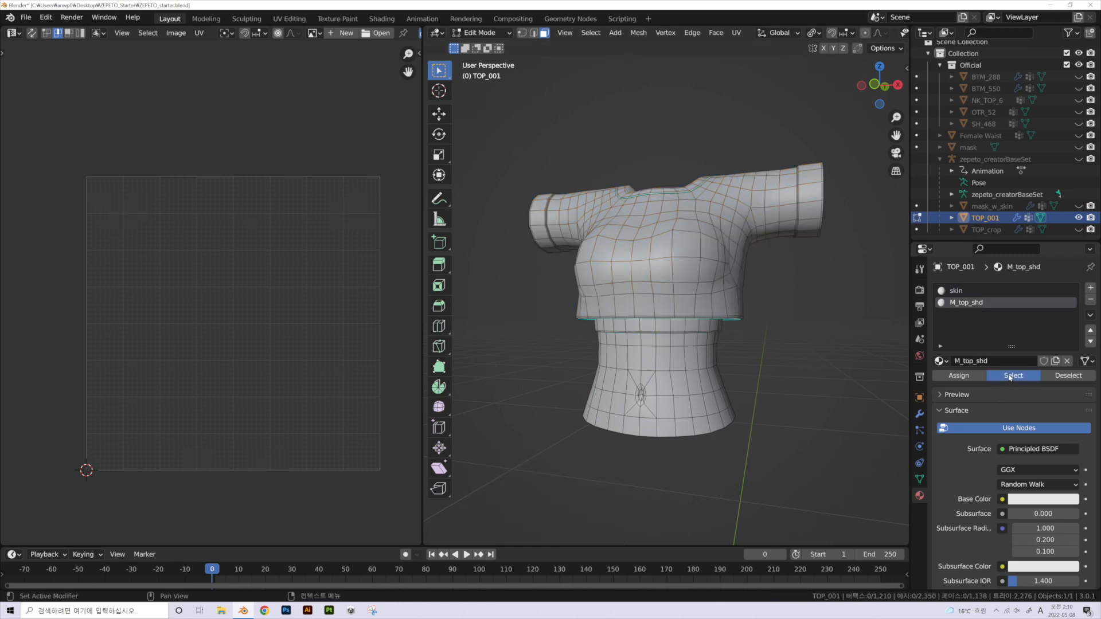
{"action": "left_click", "coordinate": [974, 294]}
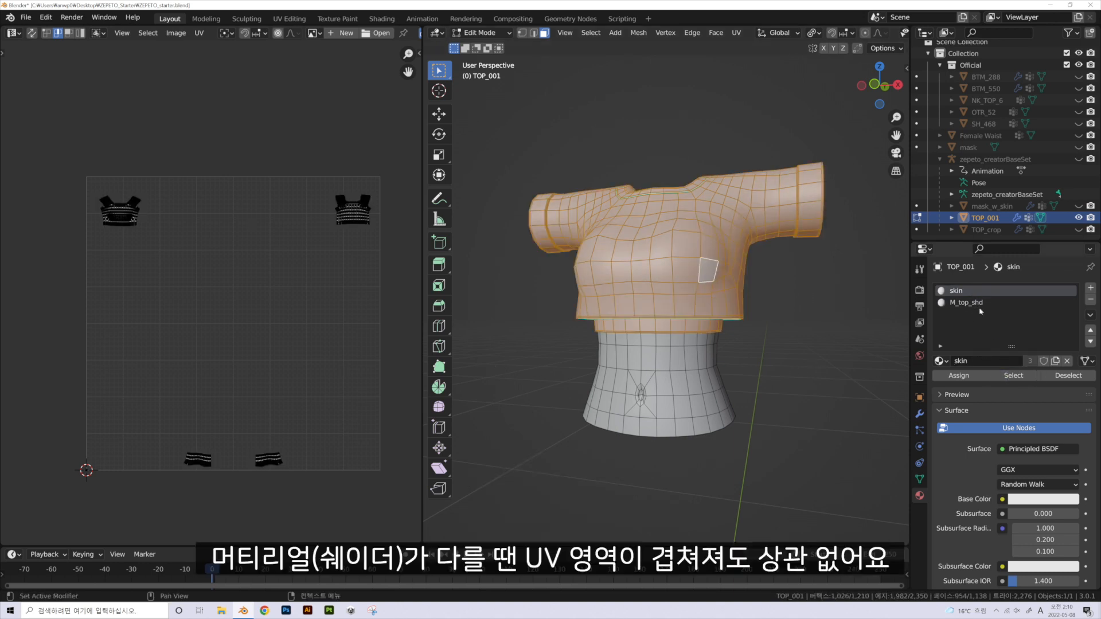
{"action": "left_click", "coordinate": [1013, 375]}
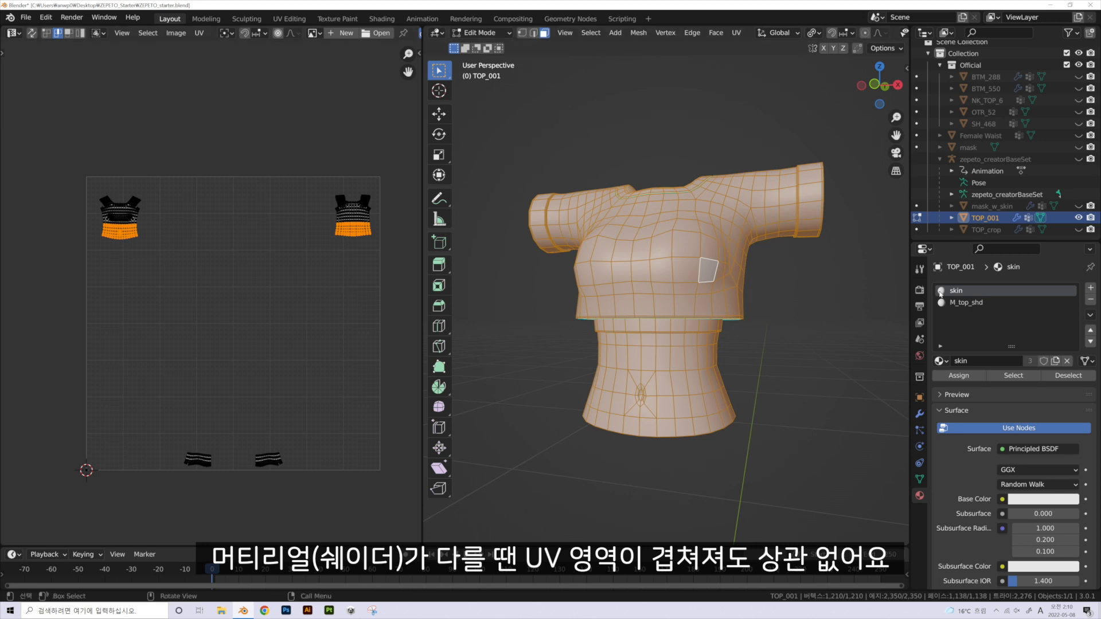
{"action": "left_click", "coordinate": [985, 304]}
{"action": "left_click", "coordinate": [987, 291]}
{"action": "key", "text": "alt+a"}
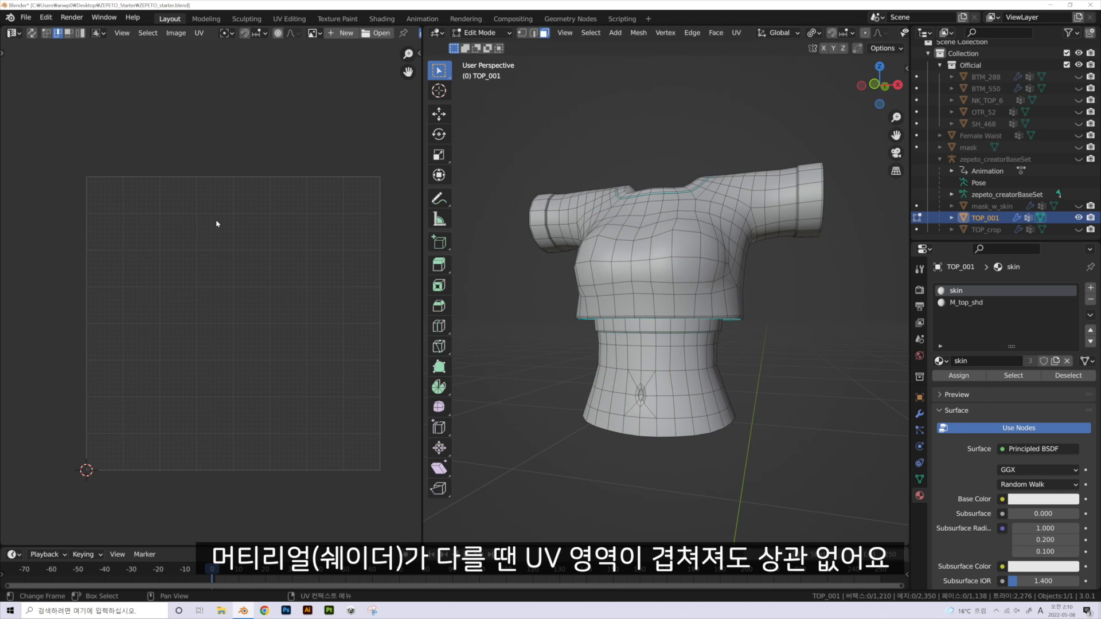
- Select the faces assigned to M_top_shd, switch to edge selection mode, and clear the selection
{"action": "left_click", "coordinate": [980, 302]}
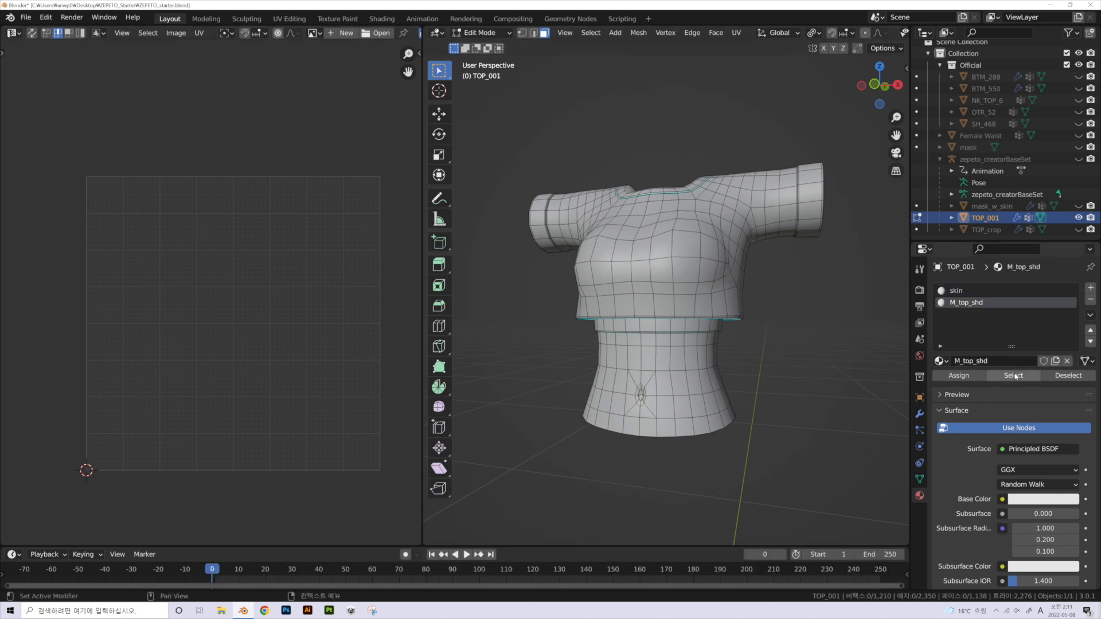
{"action": "left_click", "coordinate": [1013, 375]}
{"action": "middle_click_drag", "start_coordinate": [607, 189], "coordinate": [594, 82]}
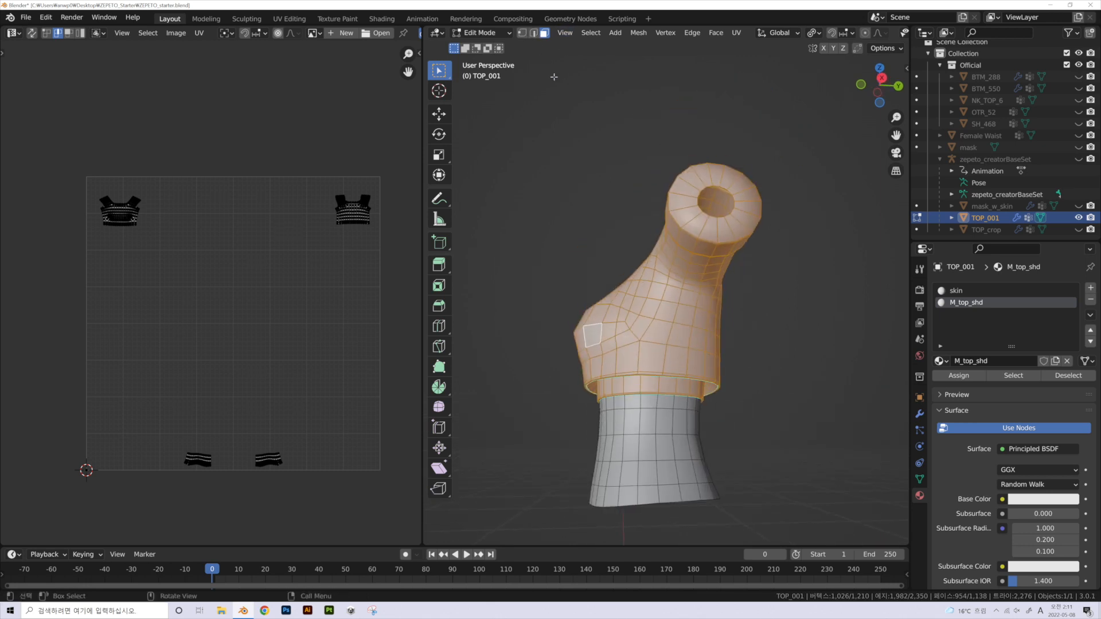
{"action": "key", "text": "2"}
{"action": "middle_click_drag", "start_coordinate": [742, 361], "coordinate": [753, 318]}
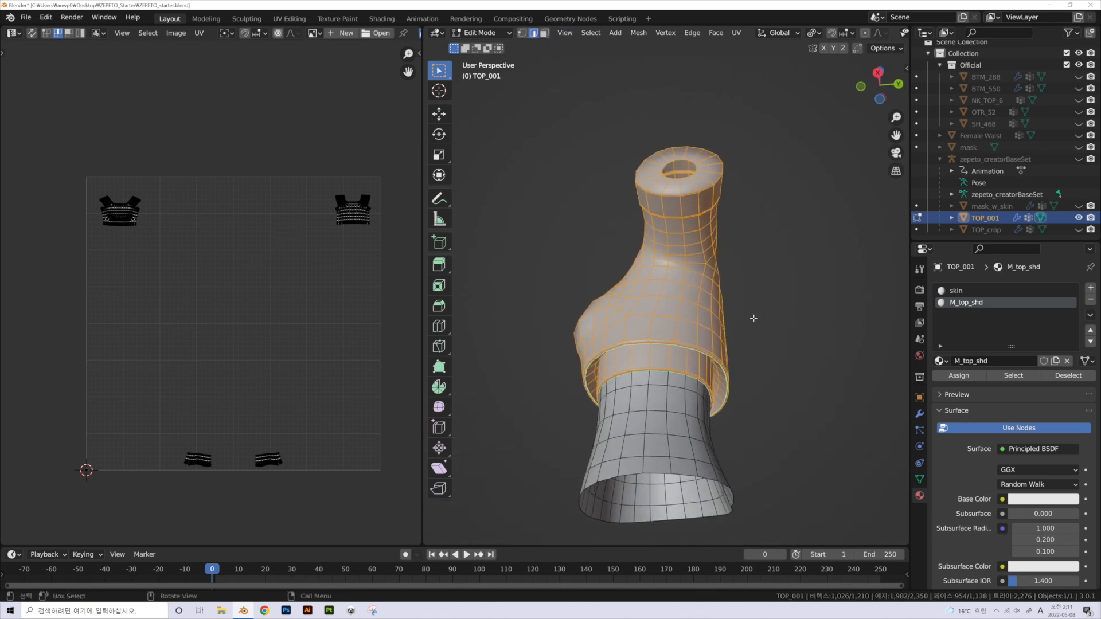
{"action": "left_click", "coordinate": [798, 310]}
- Mark a seam on the edge loop running along the sleeve's underside and down the garment's side
{"action": "scroll", "coordinate": [668, 328], "scroll_direction": "down", "scroll_amount": 1}
{"action": "middle_click_drag", "start_coordinate": [665, 328], "coordinate": [661, 204]}
{"action": "scroll", "coordinate": [664, 358], "scroll_direction": "up", "scroll_amount": 3}
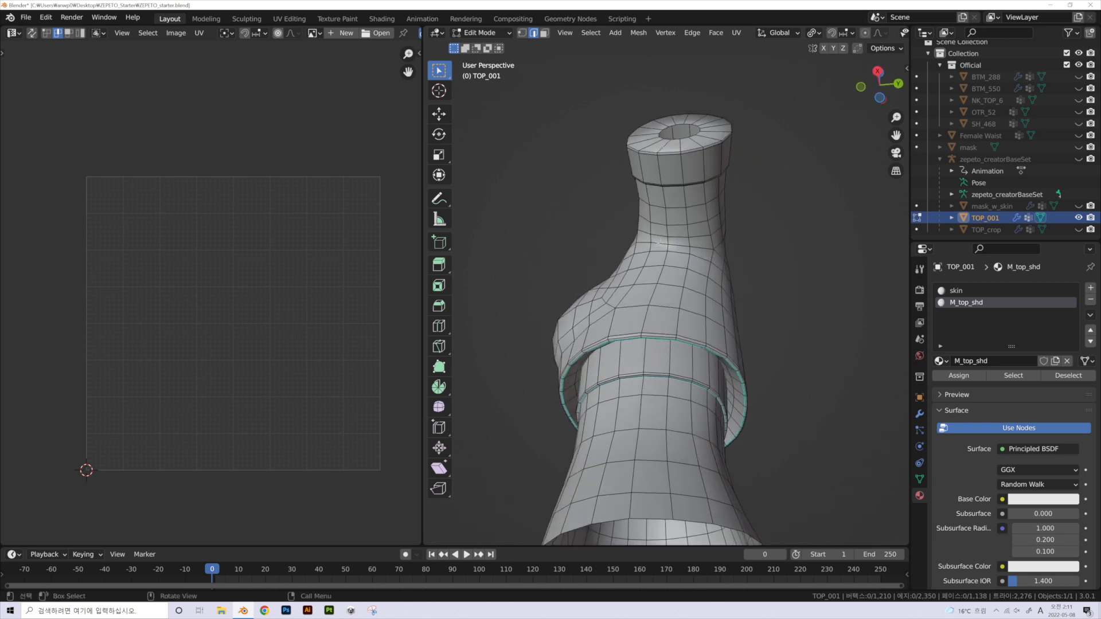
{"action": "scroll", "coordinate": [705, 215], "scroll_direction": "up", "scroll_amount": 1}
{"action": "left_click", "coordinate": [690, 194], "text": "alt"}
{"action": "middle_click_drag", "start_coordinate": [690, 194], "coordinate": [721, 253]}
{"action": "right_click", "coordinate": [722, 327]}
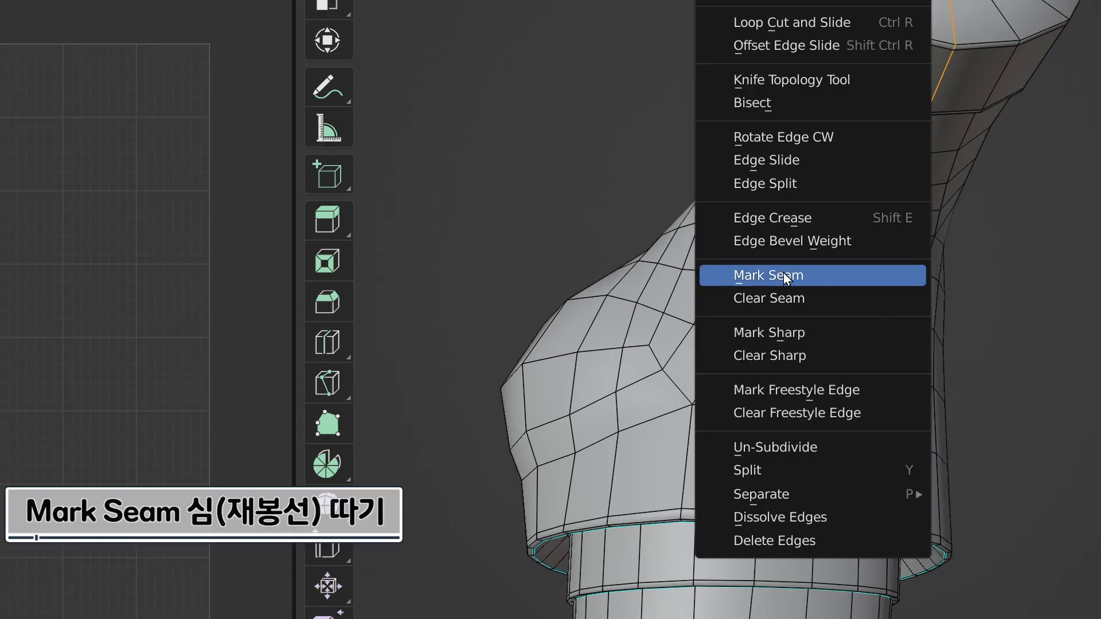
{"action": "left_click", "coordinate": [829, 274]}
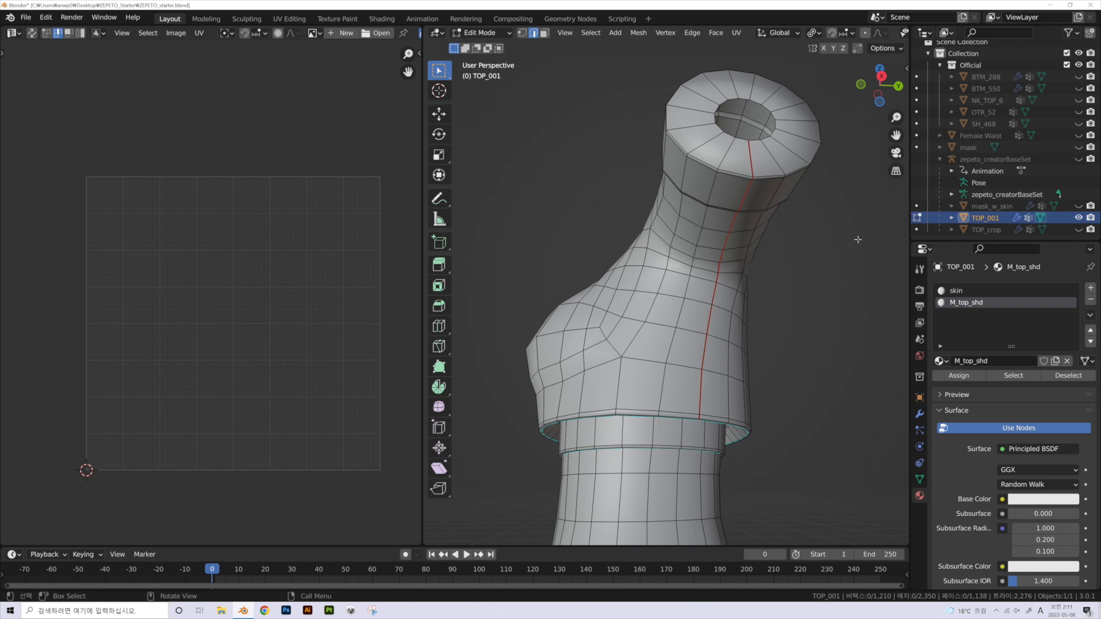
- Widen the 3D viewport and turn off the Bevel, Creases and Sharp edge overlays
{"action": "left_click_drag", "start_coordinate": [422, 264], "coordinate": [227, 264]}
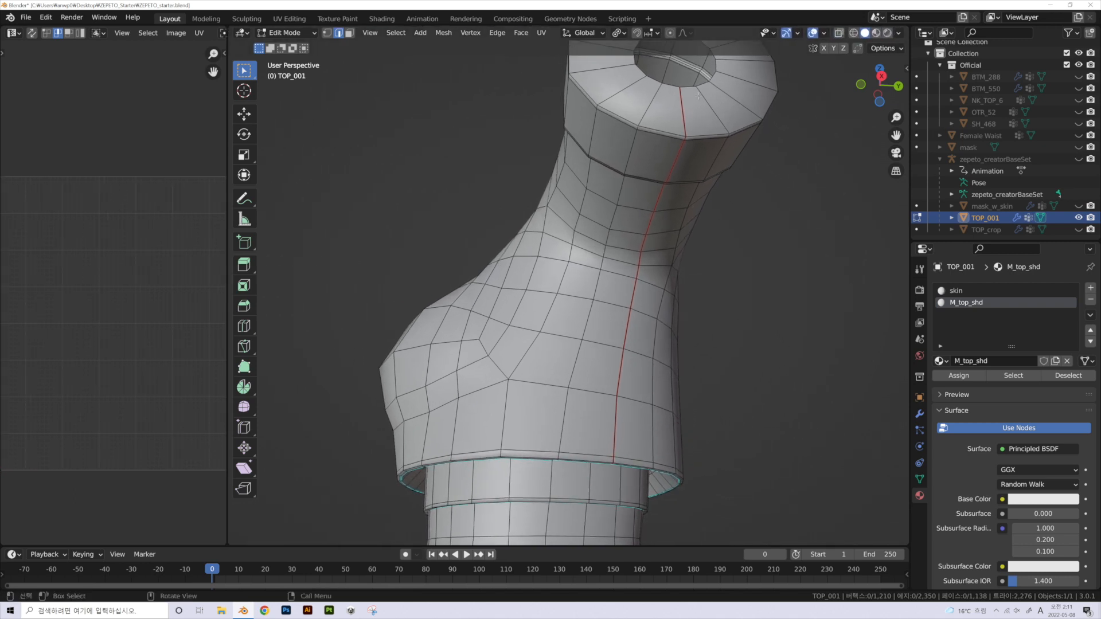
{"action": "left_click", "coordinate": [824, 34]}
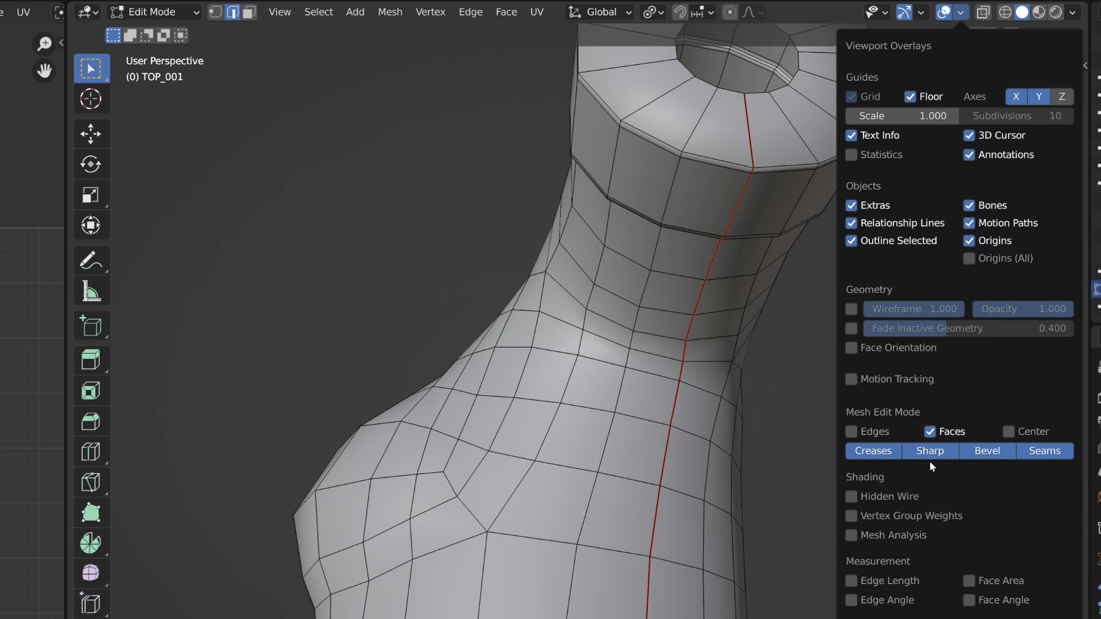
{"action": "left_click", "coordinate": [984, 458]}
{"action": "left_click", "coordinate": [874, 456]}
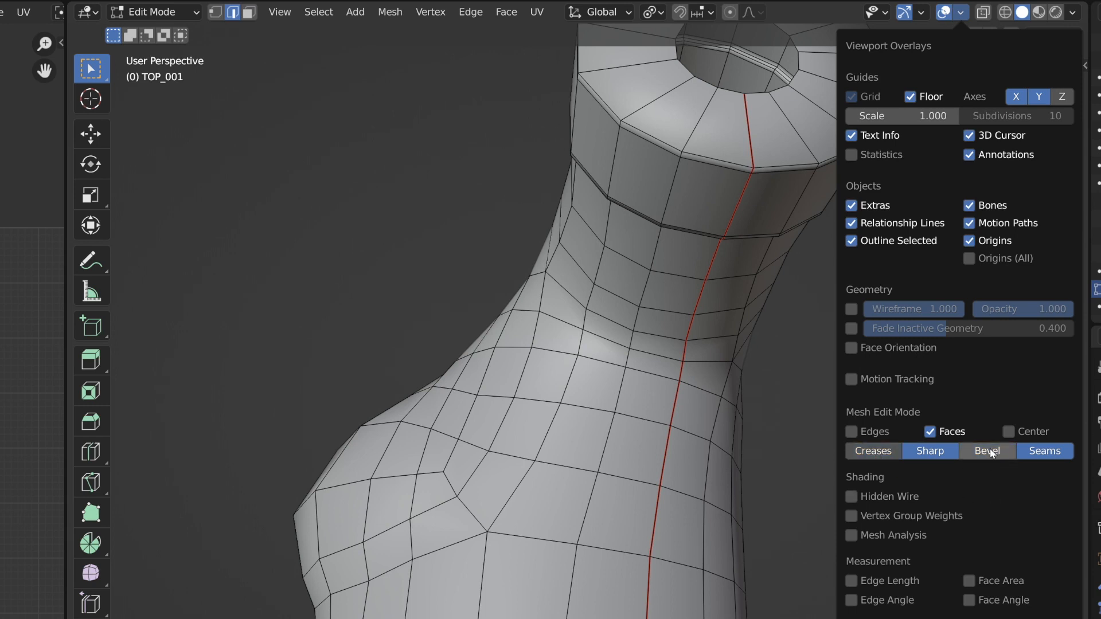
{"action": "left_click", "coordinate": [931, 454]}
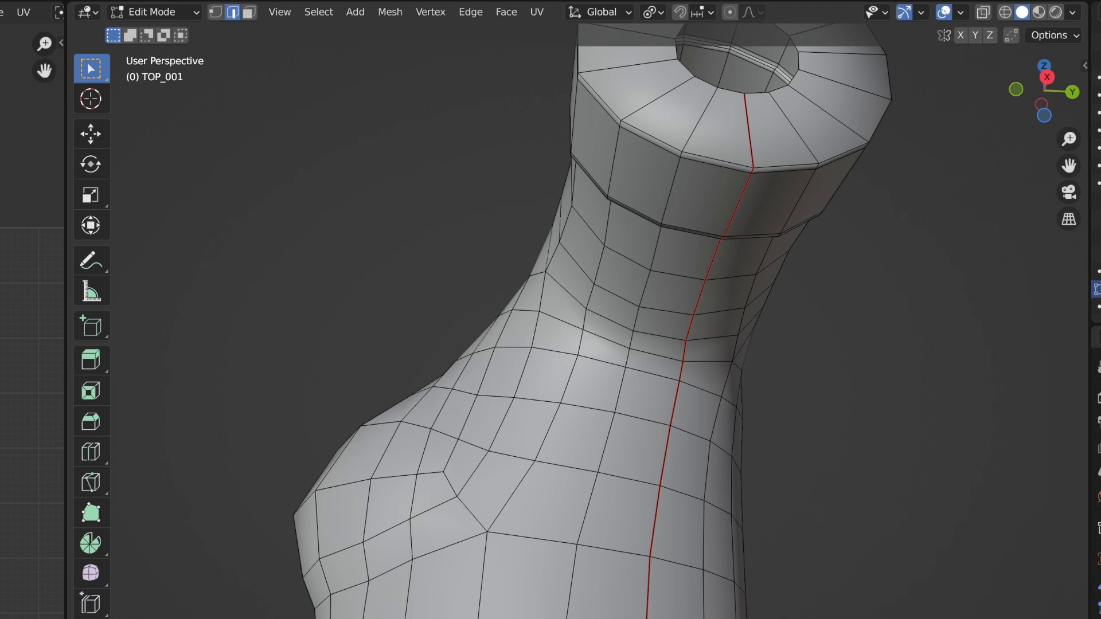
- Turn the Seams overlay off and on again, and re-enable the Sharp overlay
{"action": "left_click", "coordinate": [960, 13]}
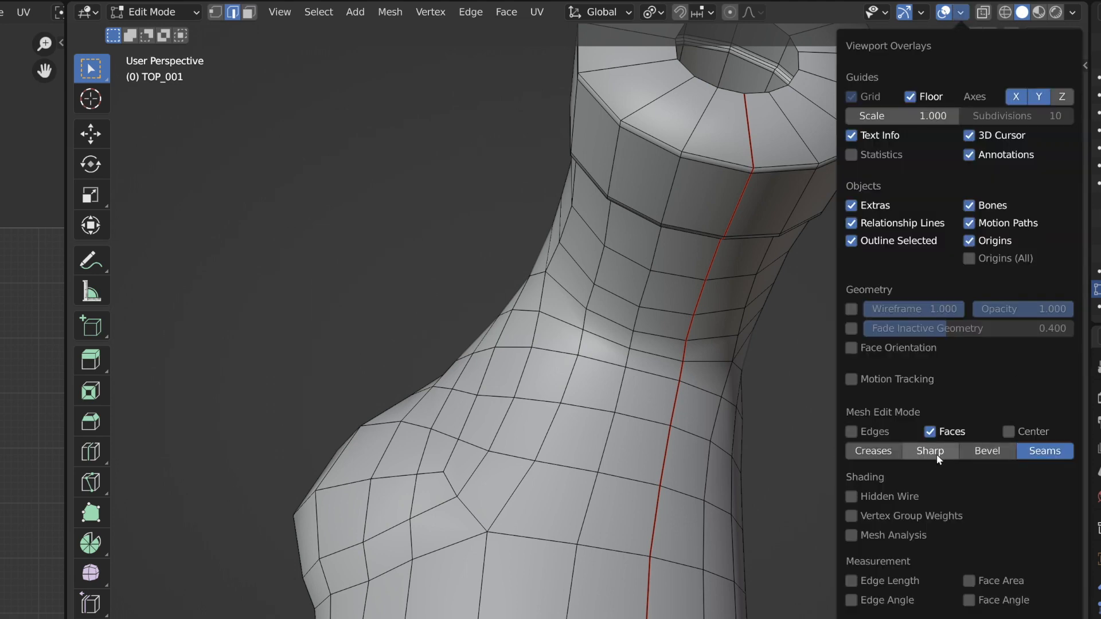
{"action": "left_click", "coordinate": [1053, 452]}
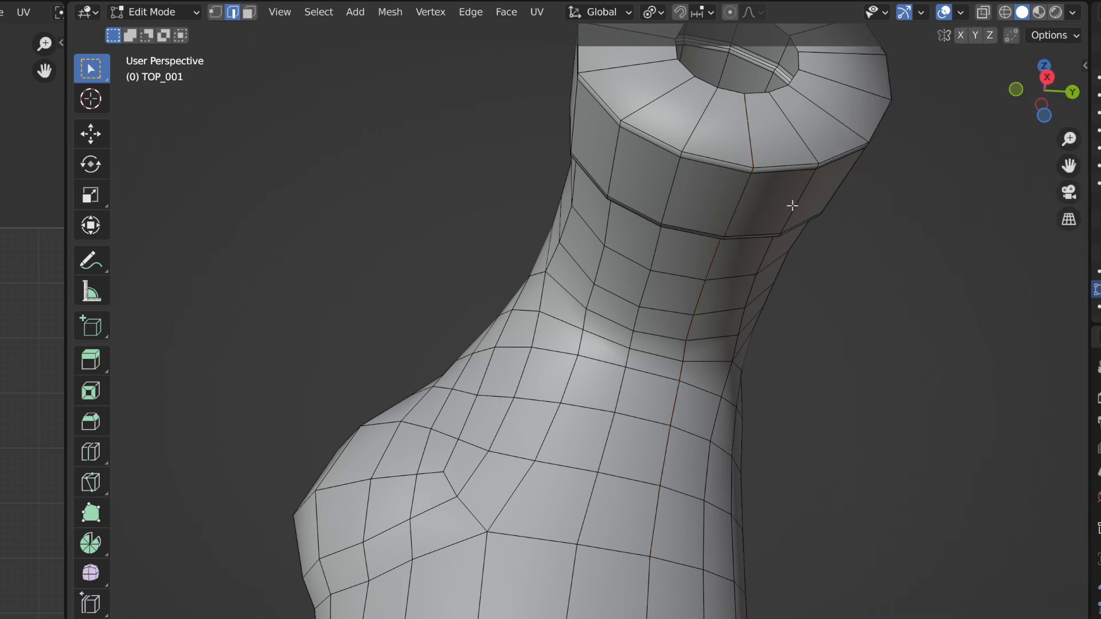
{"action": "left_click", "coordinate": [960, 12]}
{"action": "left_click", "coordinate": [1049, 452]}
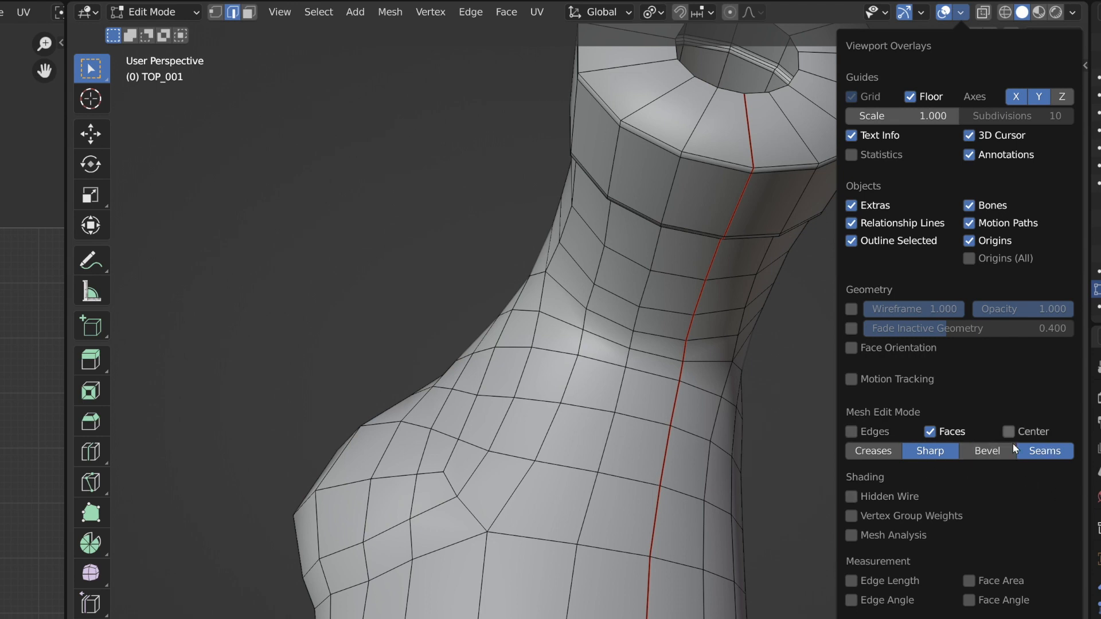
{"action": "middle_click_drag", "start_coordinate": [702, 339], "coordinate": [655, 280]}
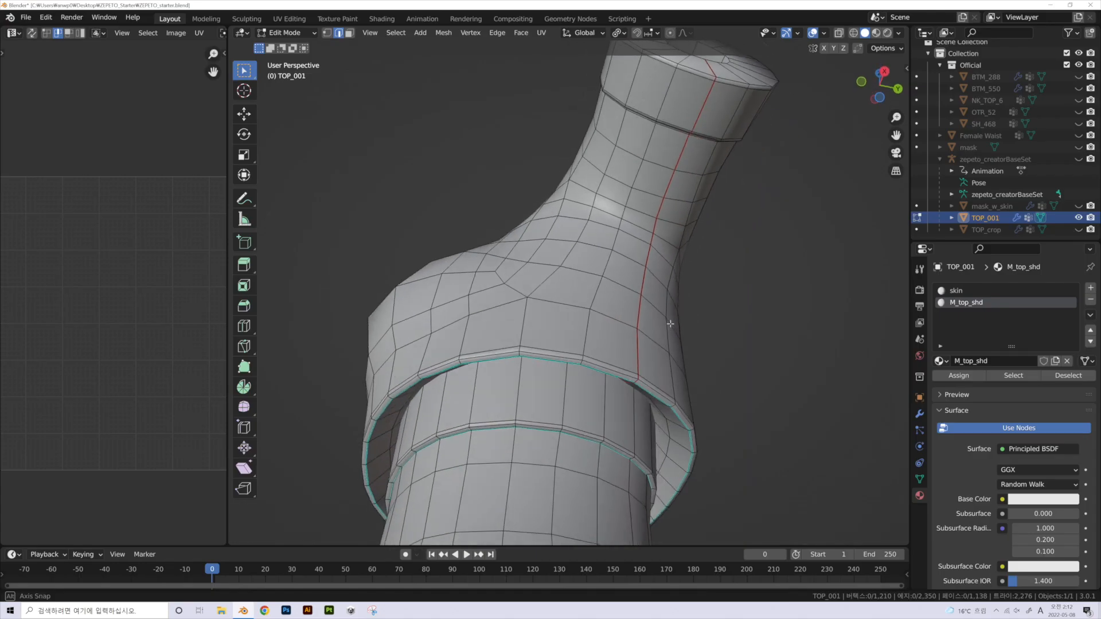
{"action": "scroll", "coordinate": [656, 273], "scroll_direction": "up", "scroll_amount": 1}
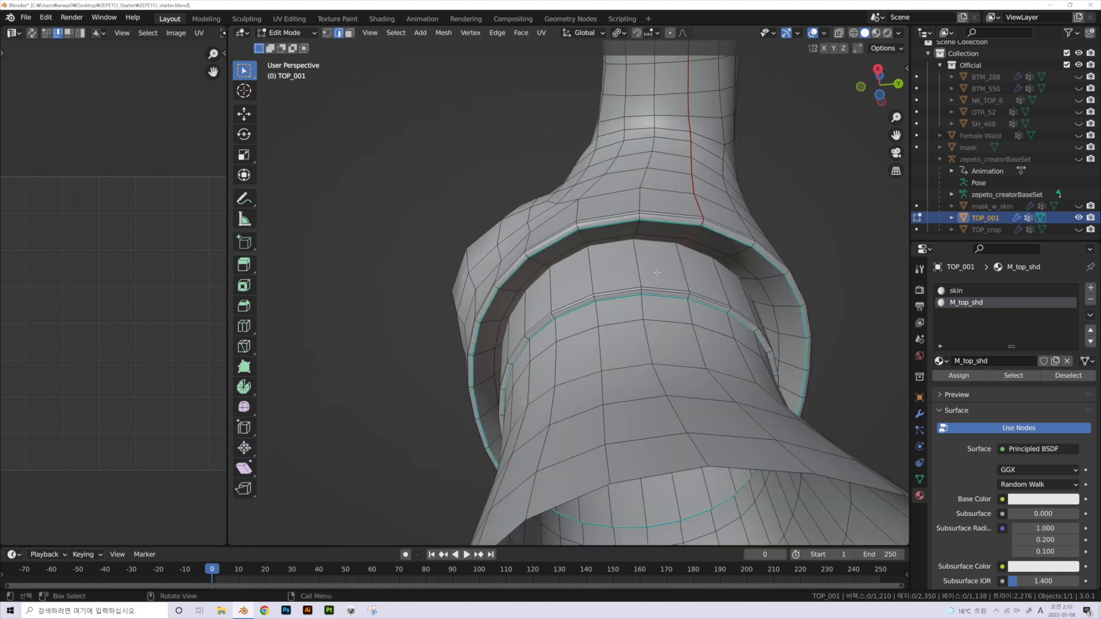
{"action": "left_click", "coordinate": [699, 290], "text": "alt"}
{"action": "middle_click_drag", "start_coordinate": [698, 290], "coordinate": [658, 531]}
{"action": "scroll", "coordinate": [659, 386], "scroll_direction": "down", "scroll_amount": 1}
{"action": "scroll", "coordinate": [659, 386], "scroll_direction": "up", "scroll_amount": 1}
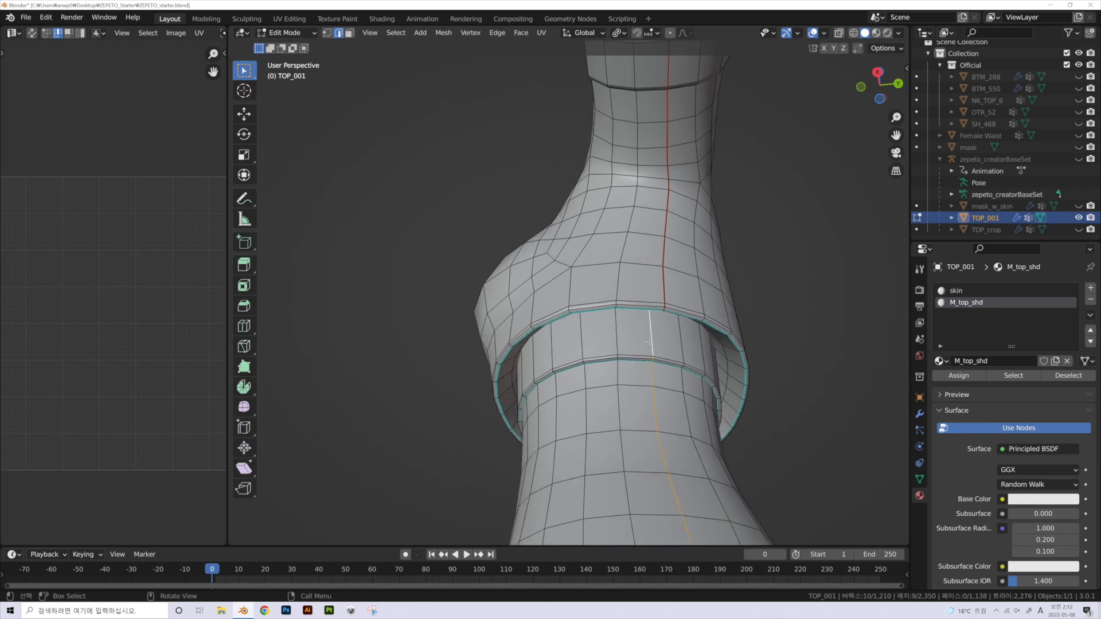
{"action": "left_click", "coordinate": [815, 321]}
- Mark a seam on the inner waist band's side edges, from the inner hem seam down to the band's lower fold
{"action": "scroll", "coordinate": [738, 335], "scroll_direction": "up", "scroll_amount": 2}
{"action": "middle_click_drag", "start_coordinate": [738, 335], "coordinate": [709, 216]}
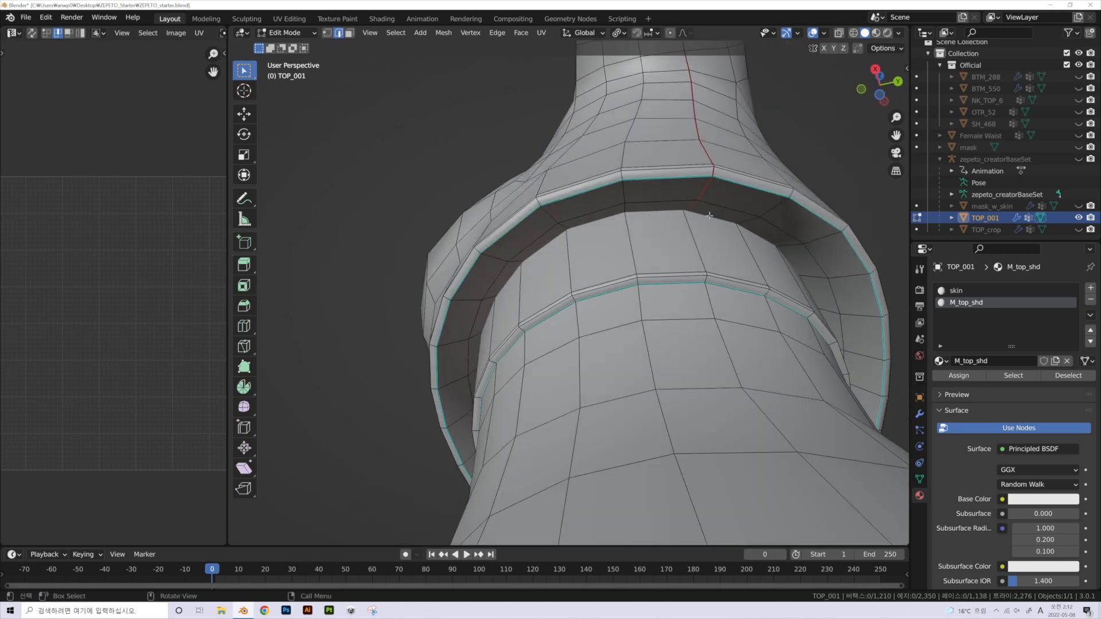
{"action": "left_click", "coordinate": [693, 230]}
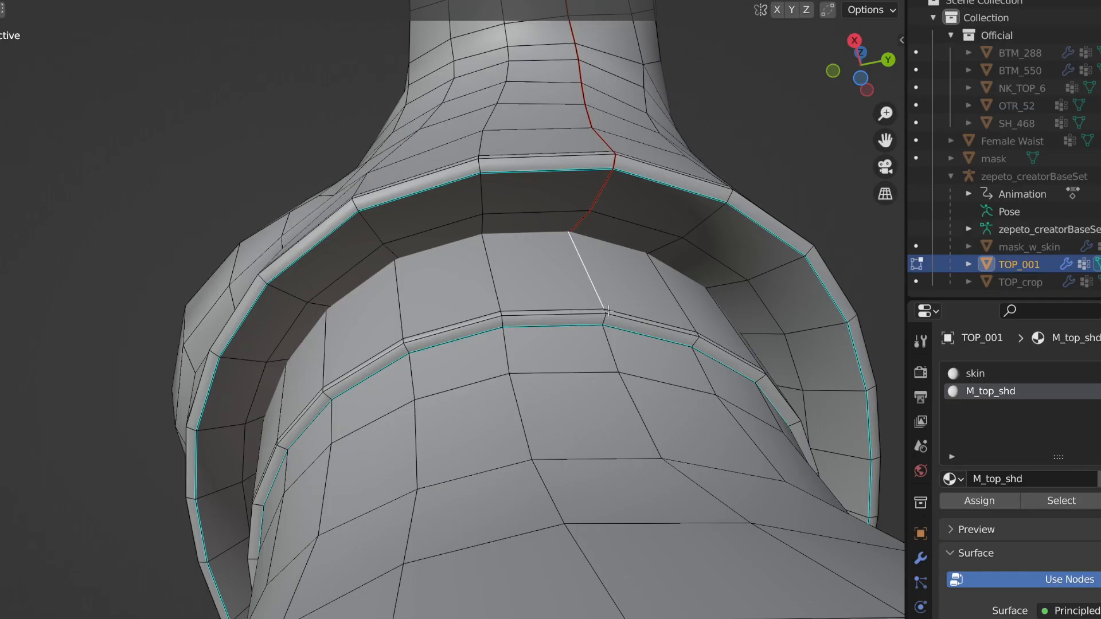
{"action": "left_click", "coordinate": [602, 323], "text": "ctrl"}
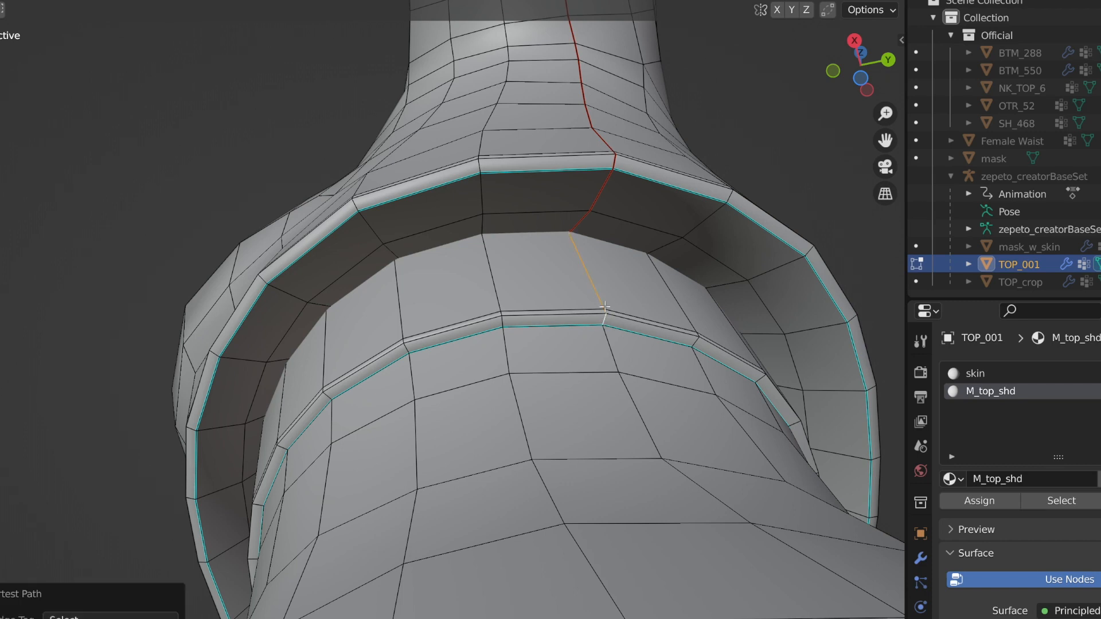
{"action": "left_click", "coordinate": [787, 157]}
{"action": "left_click", "coordinate": [577, 239]}
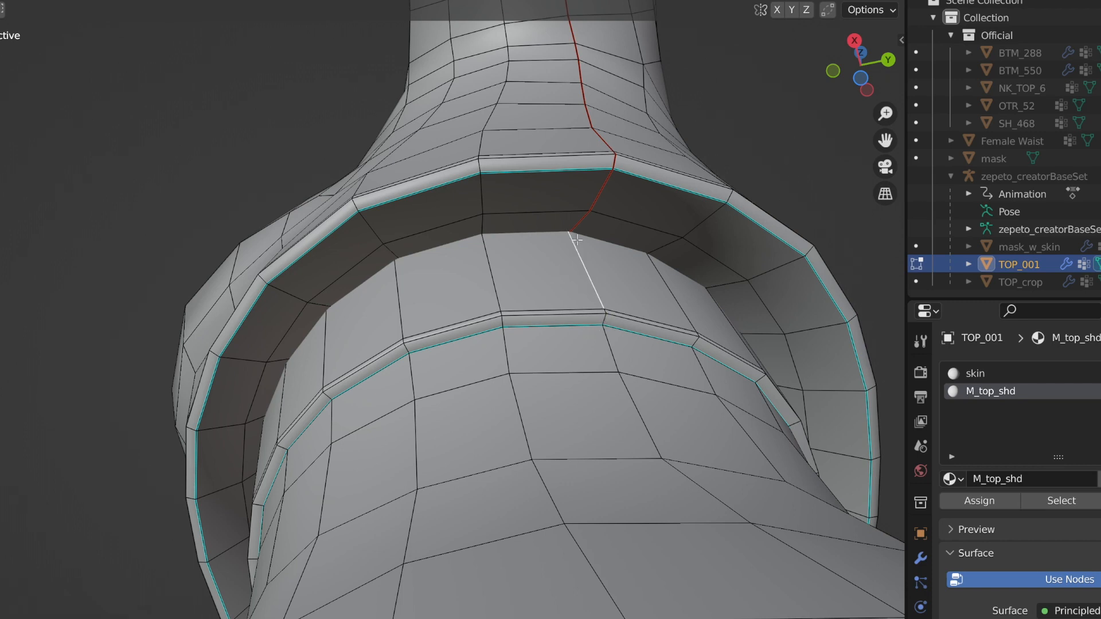
{"action": "left_click", "coordinate": [604, 319], "text": "ctrl"}
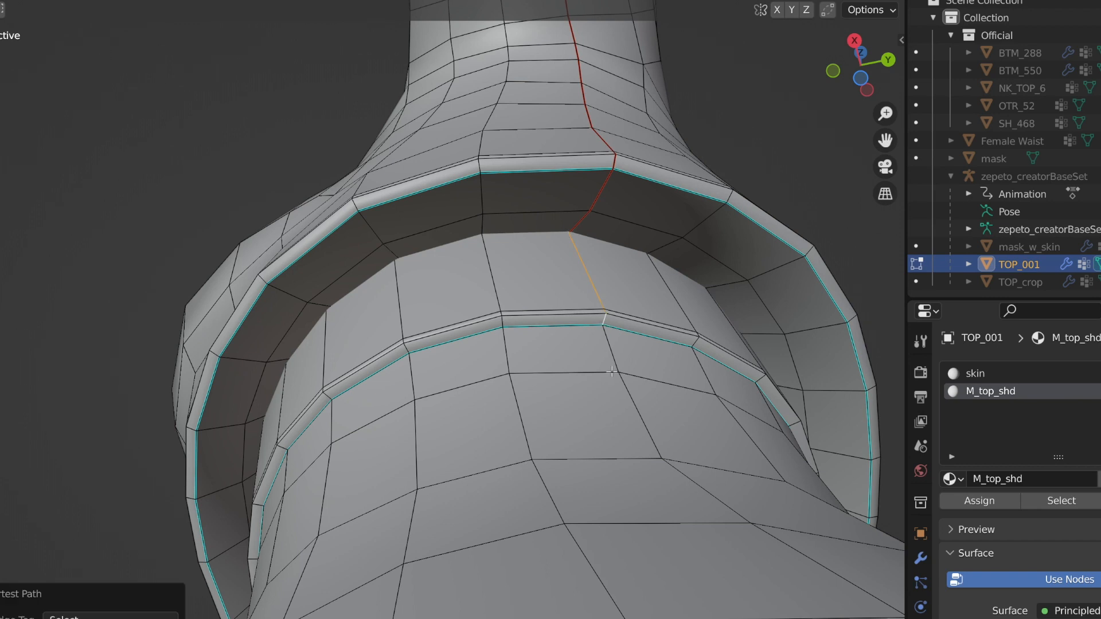
{"action": "right_click", "coordinate": [588, 291]}
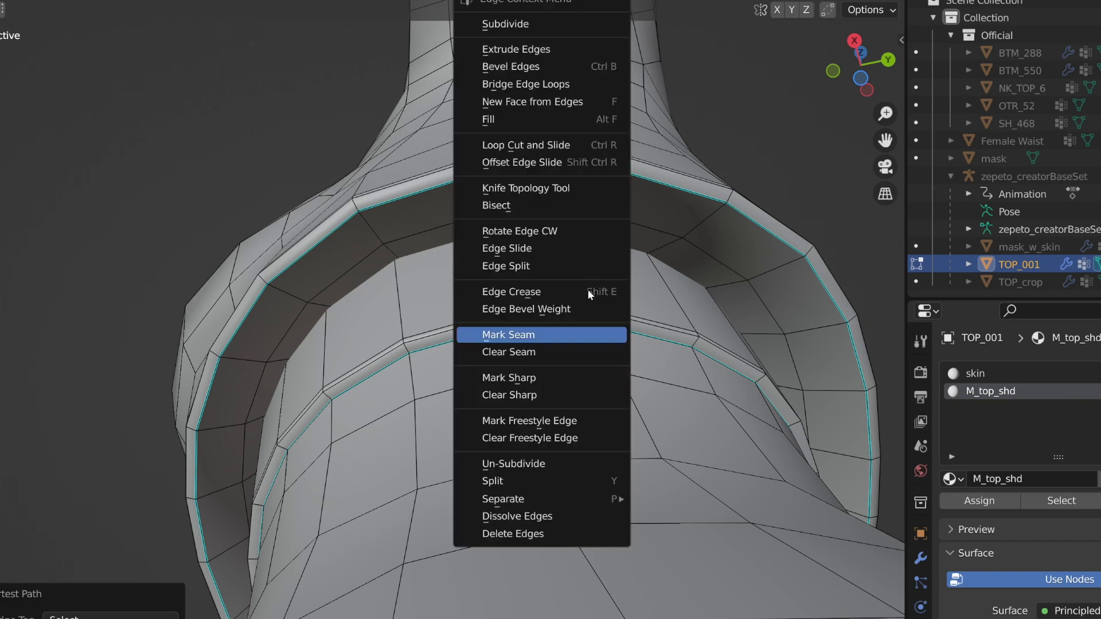
{"action": "left_click", "coordinate": [545, 338]}
- Mark the opposite side's seam along the sleeve's underside and garment side, including the inner waist band's edges down to its lower fold
{"action": "scroll", "coordinate": [545, 338], "scroll_direction": "down", "scroll_amount": 3}
{"action": "middle_click_drag", "start_coordinate": [487, 344], "coordinate": [651, 406]}
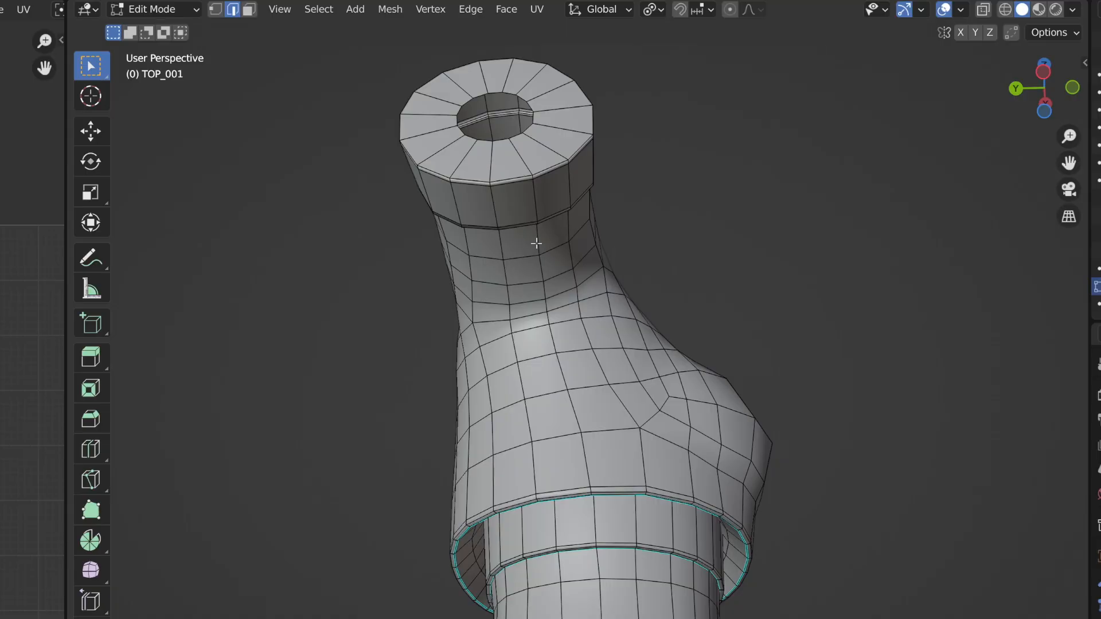
{"action": "left_click", "coordinate": [536, 243], "text": "alt"}
{"action": "middle_click_drag", "start_coordinate": [536, 243], "coordinate": [613, 428]}
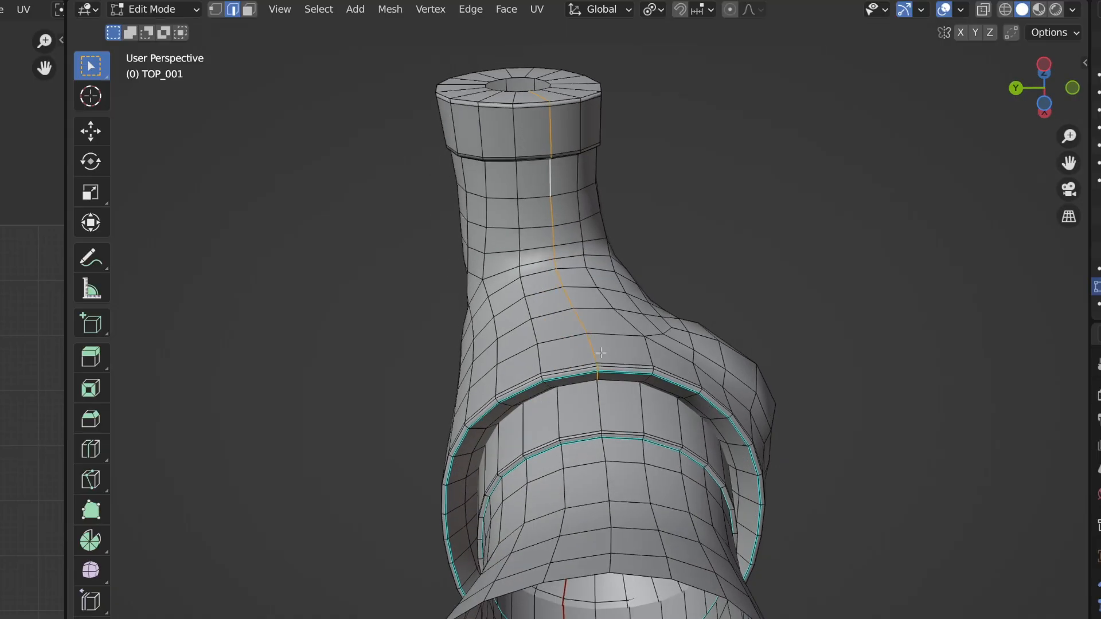
{"action": "scroll", "coordinate": [614, 428], "scroll_direction": "up", "scroll_amount": 3}
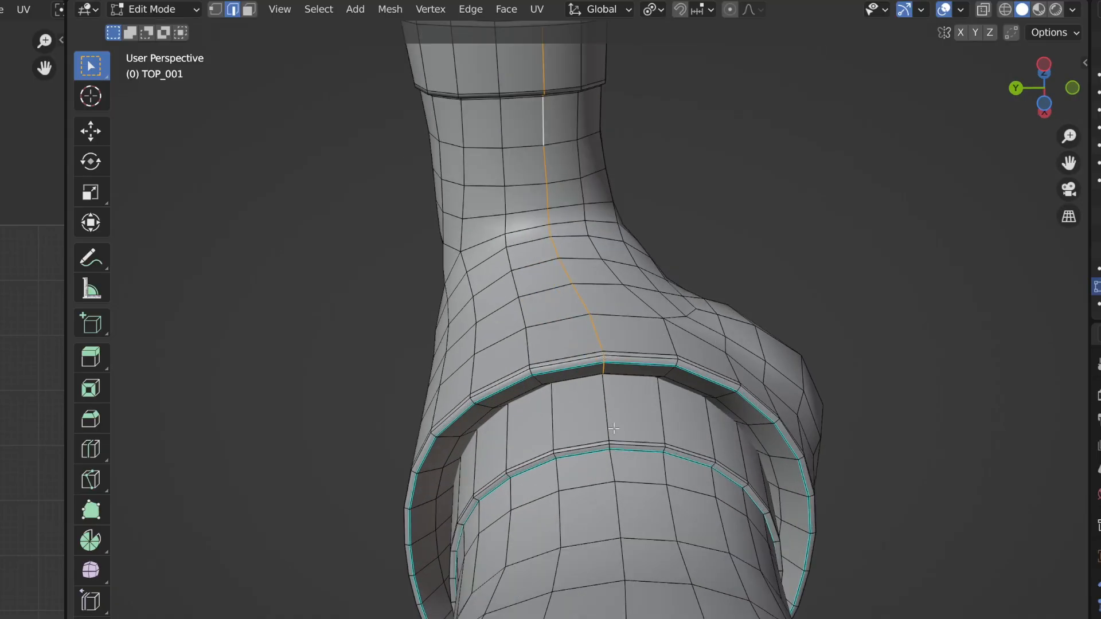
{"action": "left_click", "coordinate": [606, 389], "text": "shift"}
{"action": "scroll", "coordinate": [606, 390], "scroll_direction": "up", "scroll_amount": 1}
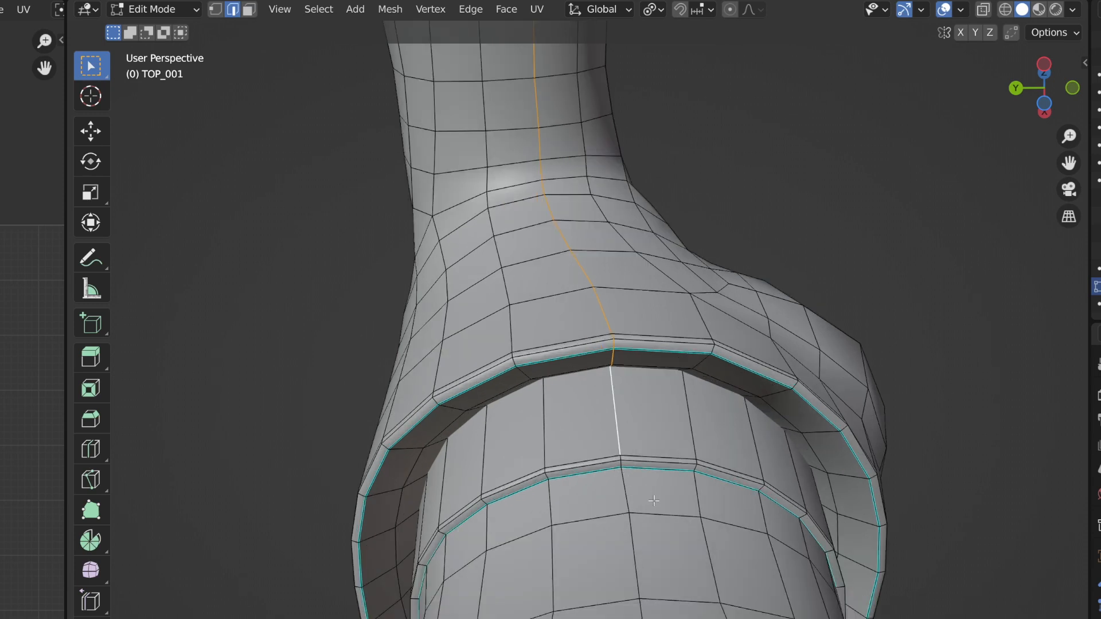
{"action": "left_click", "coordinate": [621, 462], "text": "ctrl"}
{"action": "scroll", "coordinate": [557, 307], "scroll_direction": "down", "scroll_amount": 3}
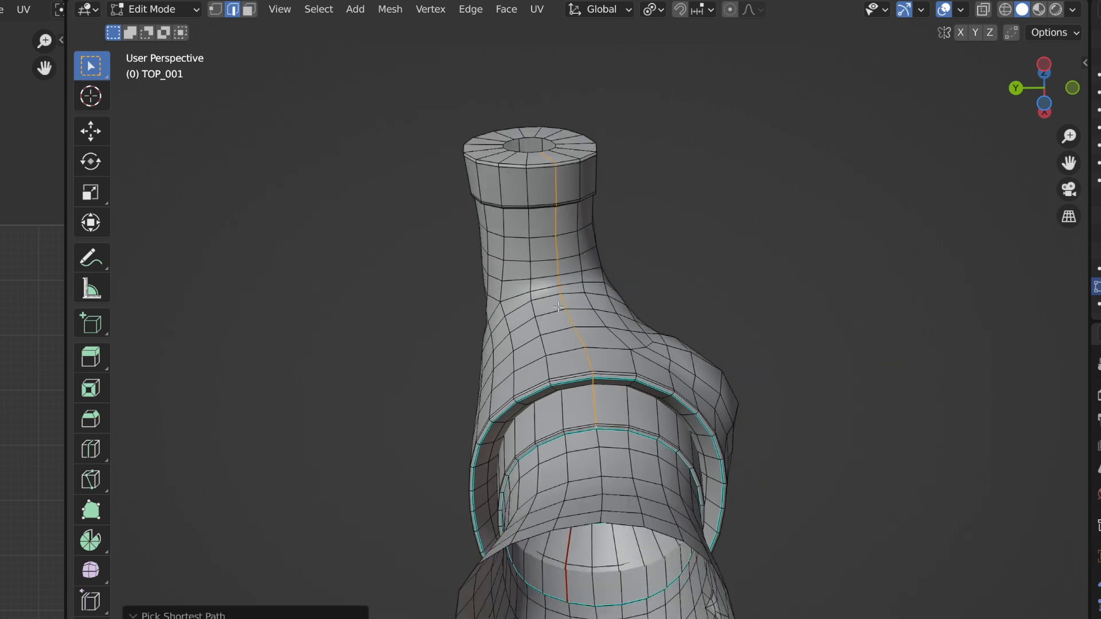
{"action": "right_click", "coordinate": [562, 299]}
{"action": "left_click", "coordinate": [530, 359]}
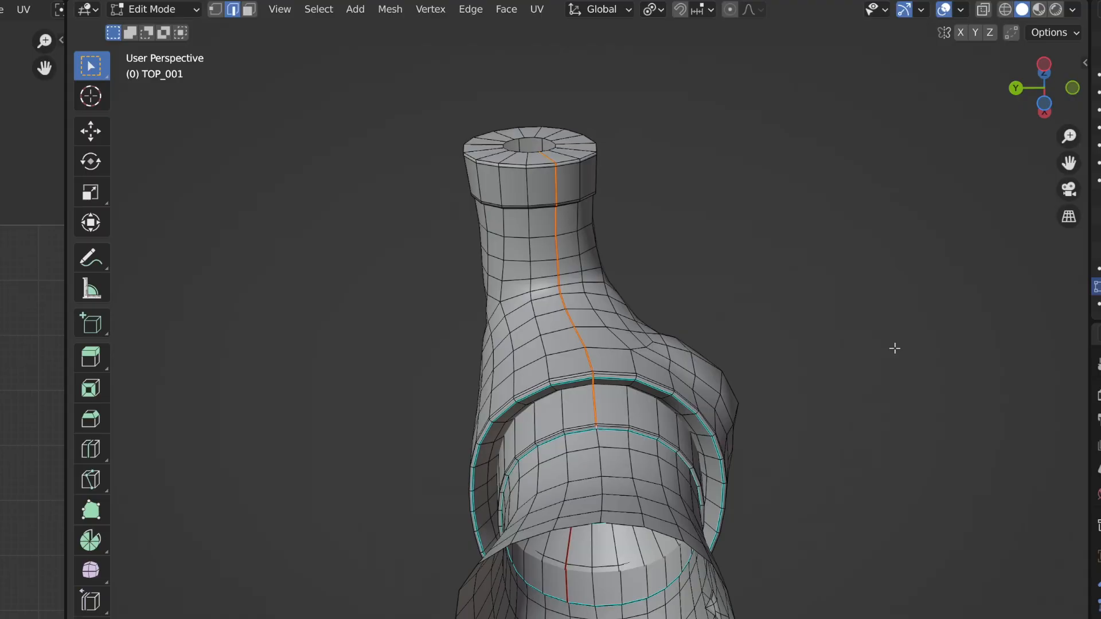
{"action": "middle_click_drag", "start_coordinate": [777, 287], "coordinate": [576, 359]}
{"action": "left_click", "coordinate": [569, 386], "text": "alt"}
{"action": "left_click", "coordinate": [675, 378]}
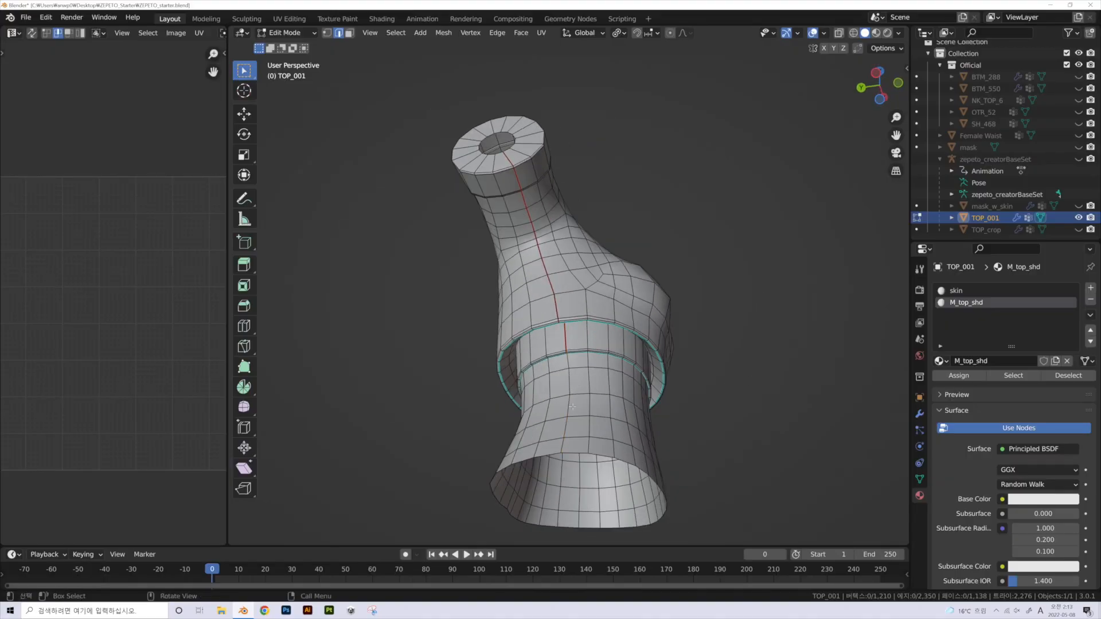
{"action": "left_click", "coordinate": [569, 384], "text": "alt"}
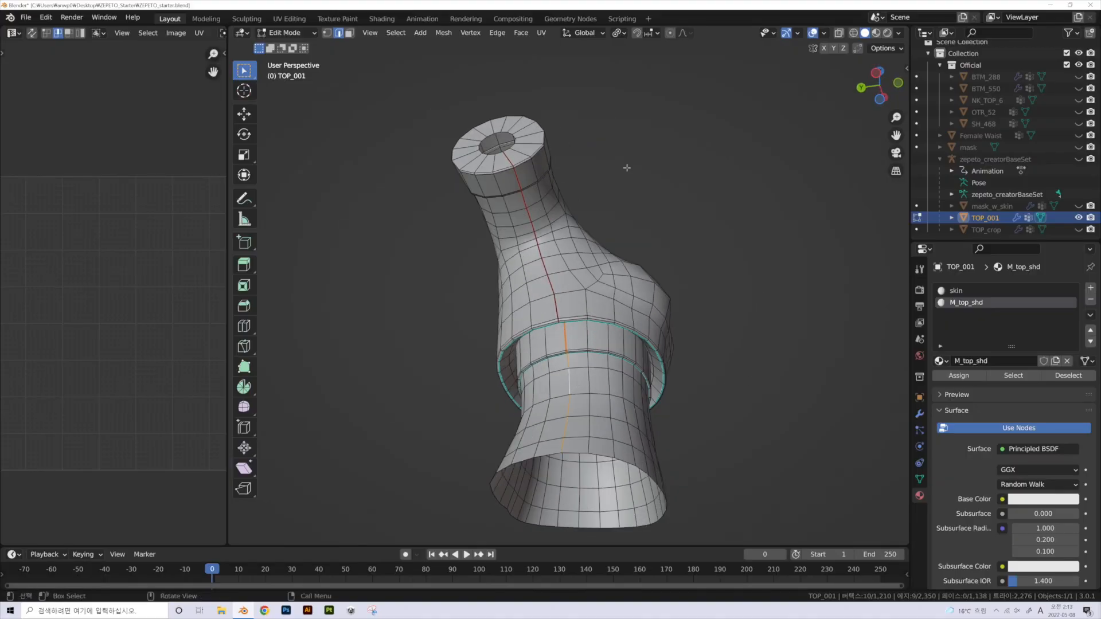
{"action": "left_click", "coordinate": [541, 33]}
{"action": "left_click", "coordinate": [815, 225]}
{"action": "mouse_move", "coordinate": [752, 370]}
{"action": "middle_mouse_down"}
{"action": "mouse_move", "coordinate": [656, 397]}
{"action": "mouse_move", "coordinate": [744, 372]}
{"action": "middle_mouse_up"}
{"action": "middle_click_drag", "start_coordinate": [770, 332], "coordinate": [758, 353]}
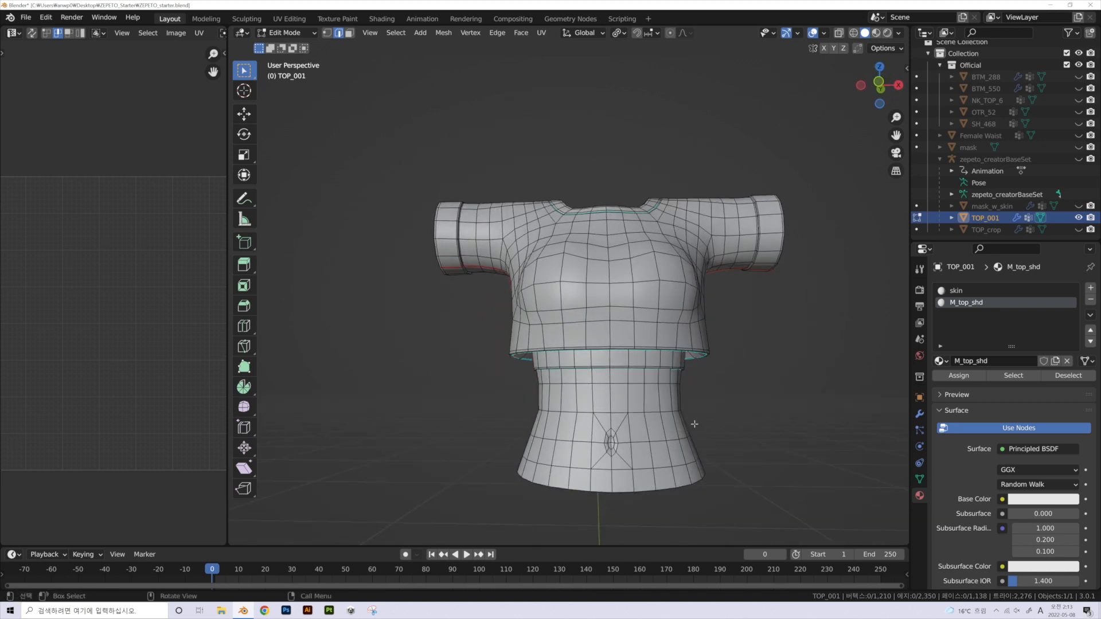
{"action": "key", "text": "l"}
{"action": "key", "text": "ctrl+z"}
{"action": "scroll", "coordinate": [628, 393], "scroll_direction": "up", "scroll_amount": 1}
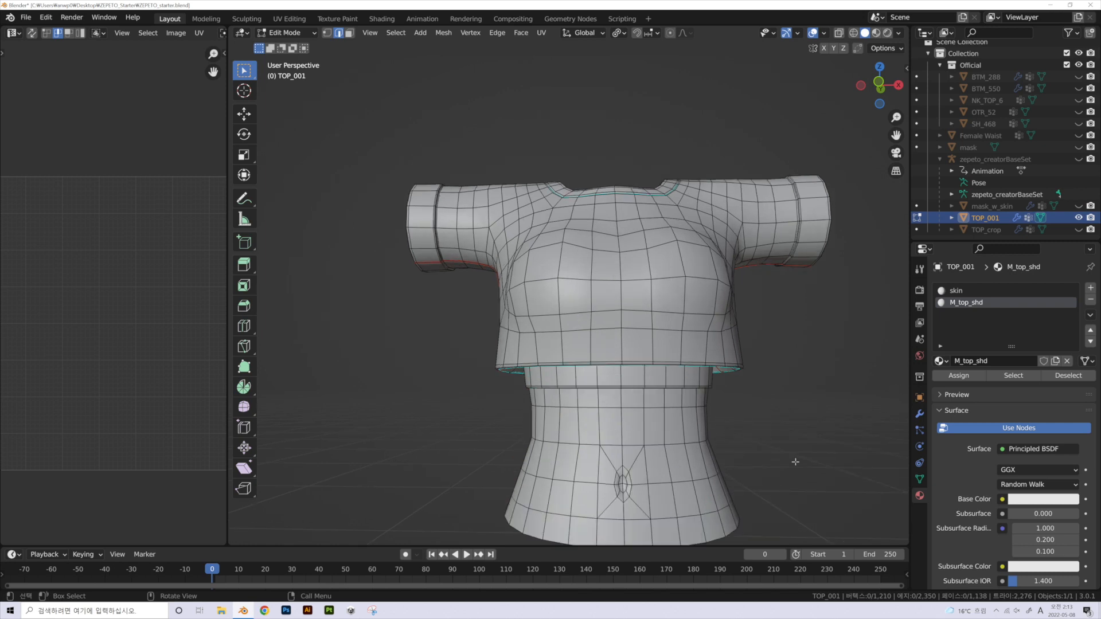
- Show and hide Female Waist to compare it with the top, and inspect the front hem and inner waist band up close
{"action": "left_click", "coordinate": [1079, 136]}
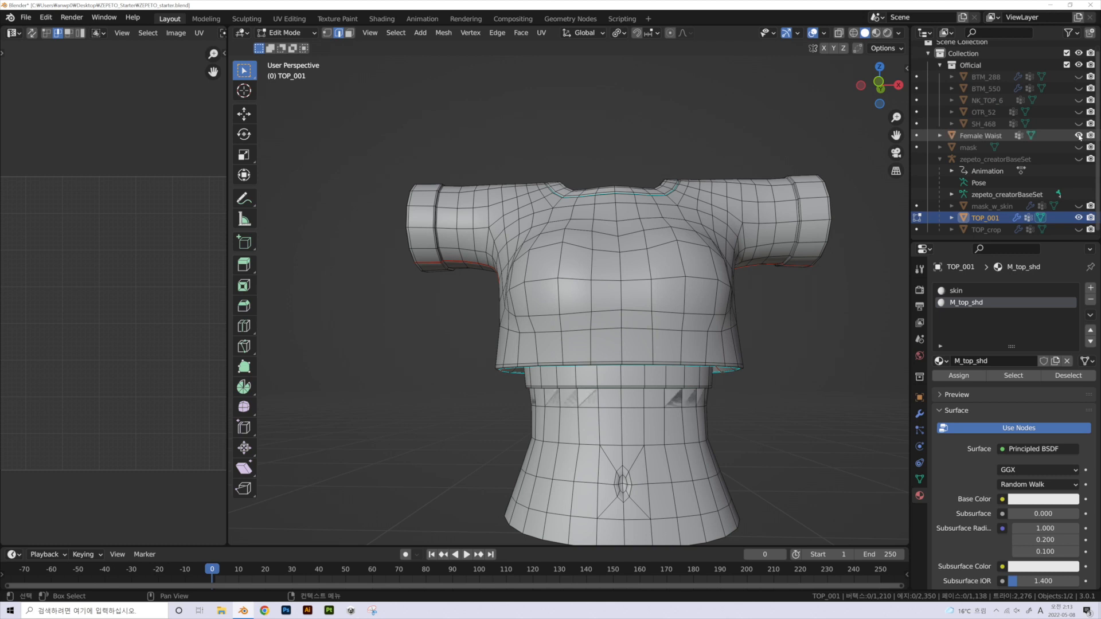
{"action": "left_click", "coordinate": [1078, 136]}
{"action": "middle_click_drag", "start_coordinate": [791, 400], "coordinate": [717, 361], "text": "shift"}
{"action": "scroll", "coordinate": [564, 275], "scroll_direction": "up", "scroll_amount": 6}
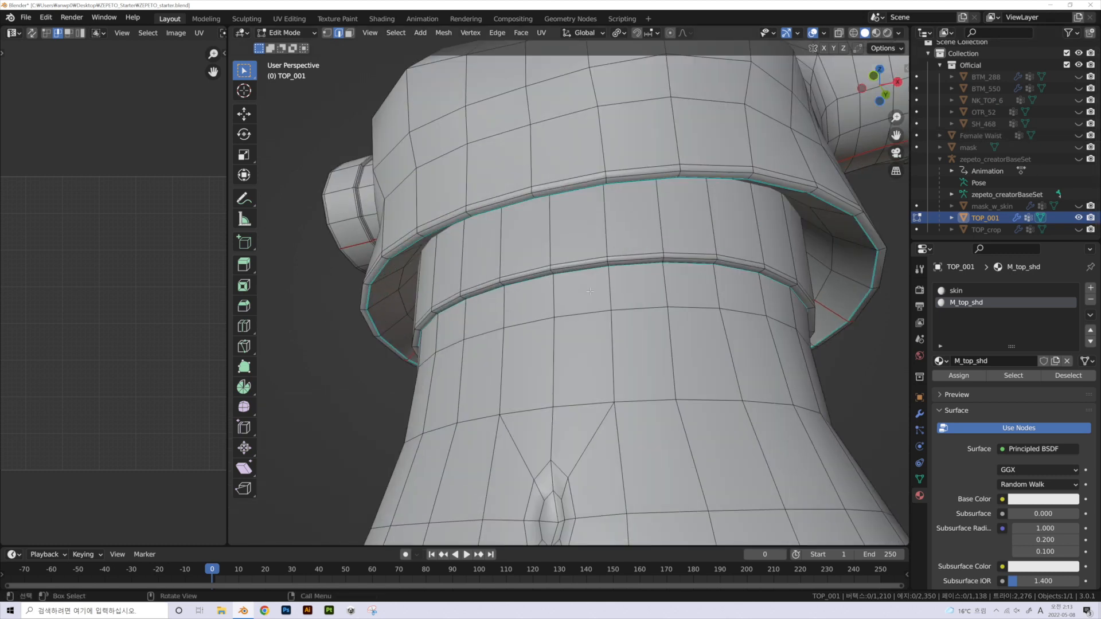
{"action": "middle_click_drag", "start_coordinate": [754, 183], "coordinate": [492, 284], "text": "shift"}
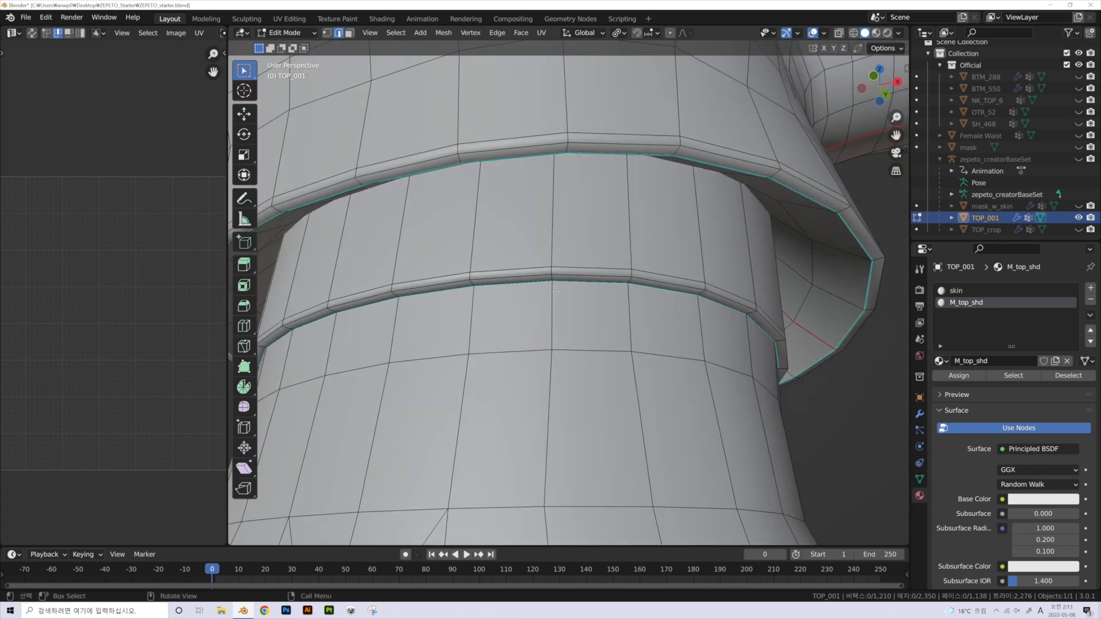
- Mark a seam on the edge loop around the inner waist band's lower fold and clear the selection
{"action": "left_click", "coordinate": [524, 283], "text": "alt"}
{"action": "right_click", "coordinate": [524, 285]}
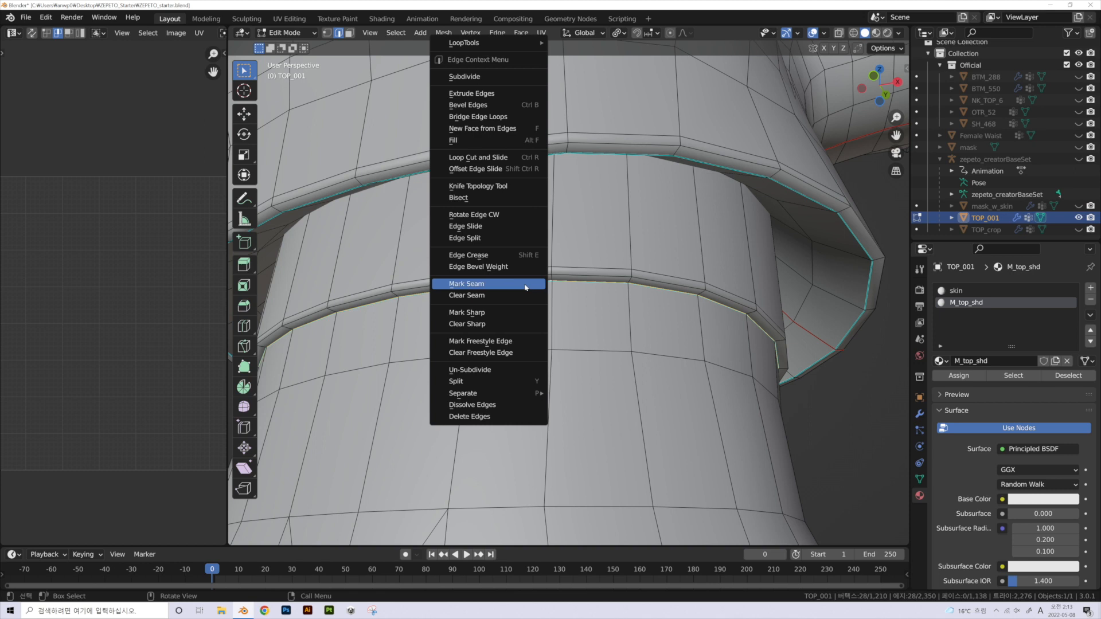
{"action": "left_click", "coordinate": [508, 282]}
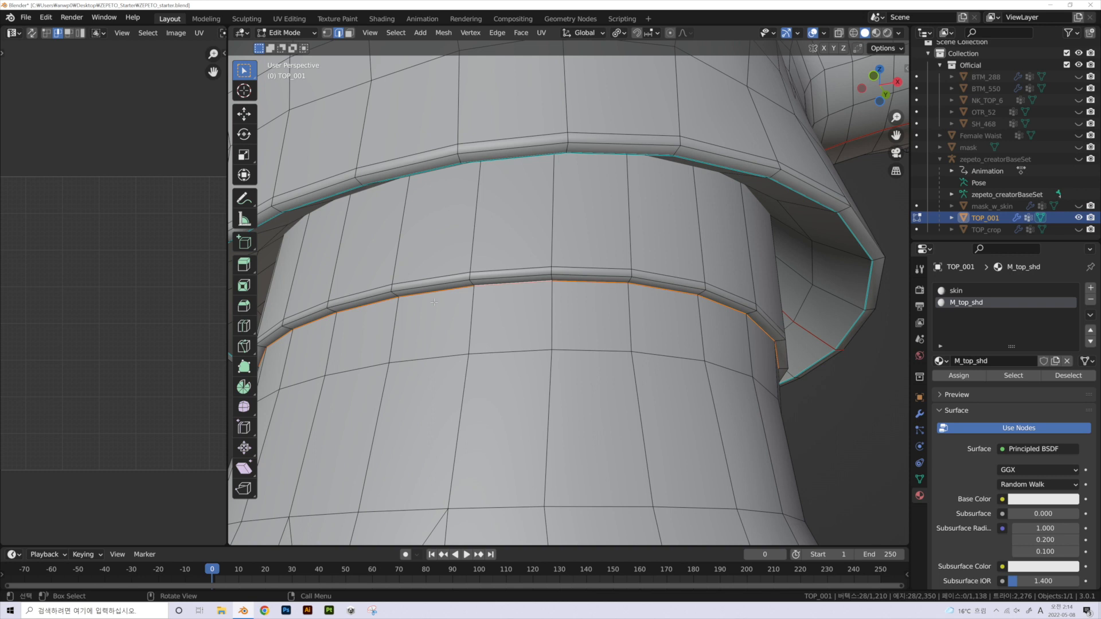
{"action": "scroll", "coordinate": [431, 319], "scroll_direction": "down", "scroll_amount": 5}
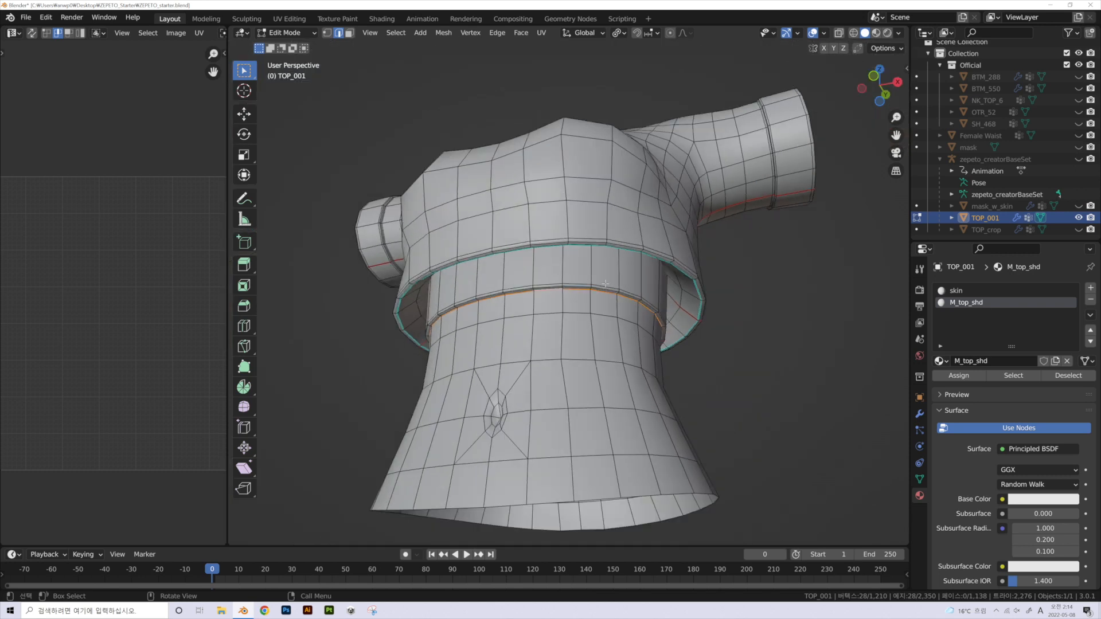
{"action": "scroll", "coordinate": [608, 237], "scroll_direction": "down", "scroll_amount": 1}
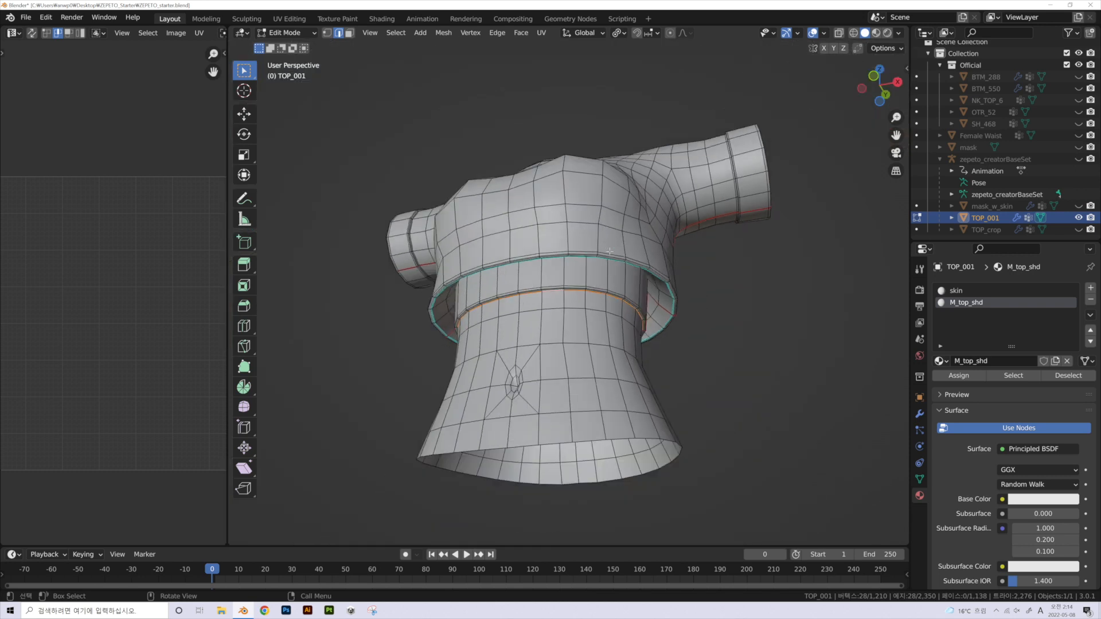
{"action": "key", "text": "alt+a"}
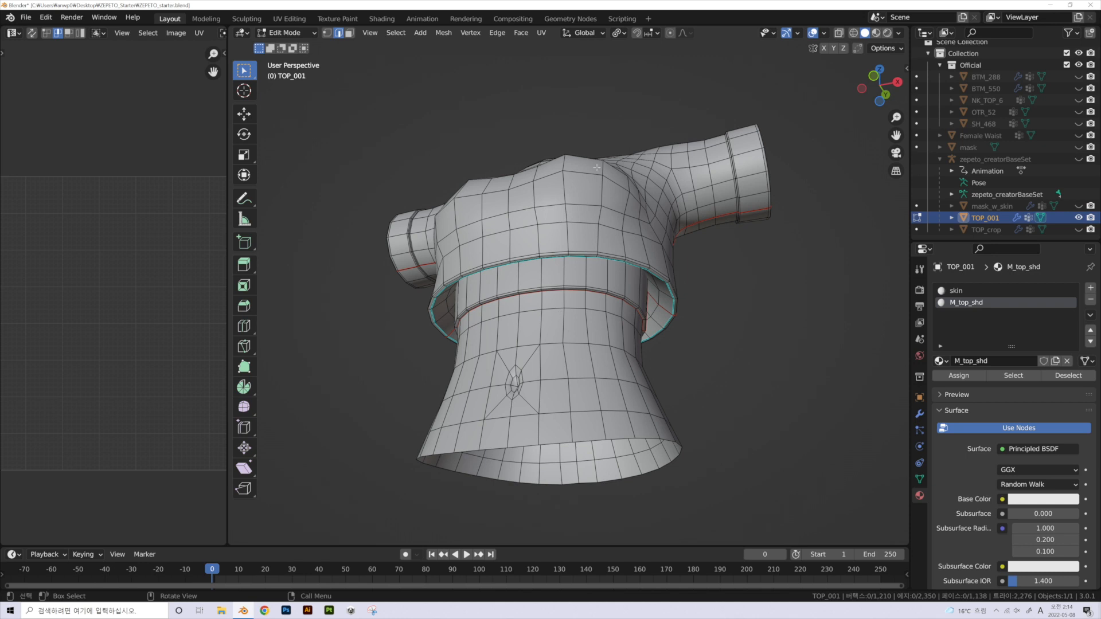
- Mark a seam on the edge loop along the outer edge of the neckline band
{"action": "middle_click_drag", "start_coordinate": [598, 178], "coordinate": [590, 261]}
{"action": "scroll", "coordinate": [574, 252], "scroll_direction": "up", "scroll_amount": 3}
{"action": "middle_click_drag", "start_coordinate": [519, 166], "coordinate": [531, 269], "text": "shift"}
{"action": "scroll", "coordinate": [535, 294], "scroll_direction": "up", "scroll_amount": 3}
{"action": "left_click", "coordinate": [531, 268], "text": "alt"}
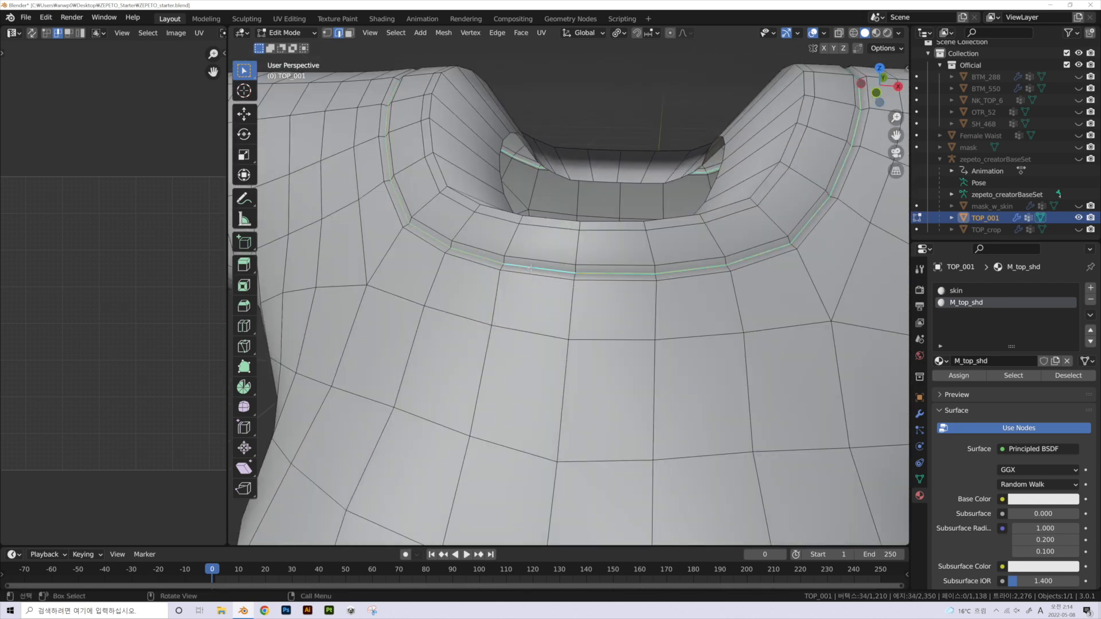
{"action": "scroll", "coordinate": [531, 267], "scroll_direction": "down", "scroll_amount": 2}
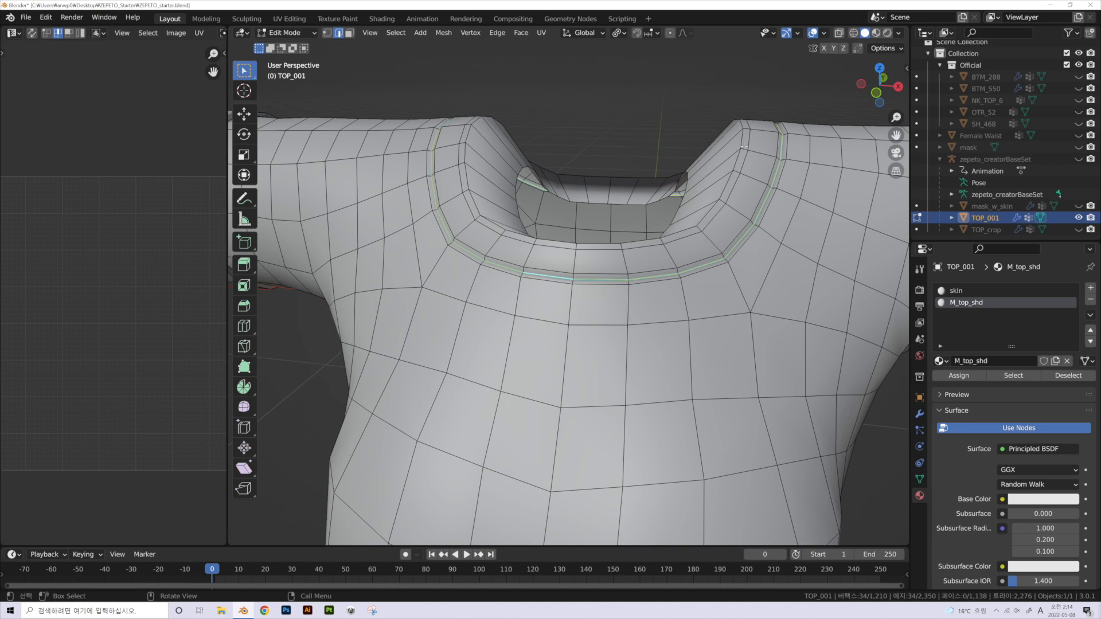
{"action": "right_click", "coordinate": [504, 262]}
{"action": "left_click", "coordinate": [498, 266]}
- Mark seams around both sleeves on the groove loops where the cuffs begin
{"action": "middle_click_drag", "start_coordinate": [498, 267], "coordinate": [572, 273]}
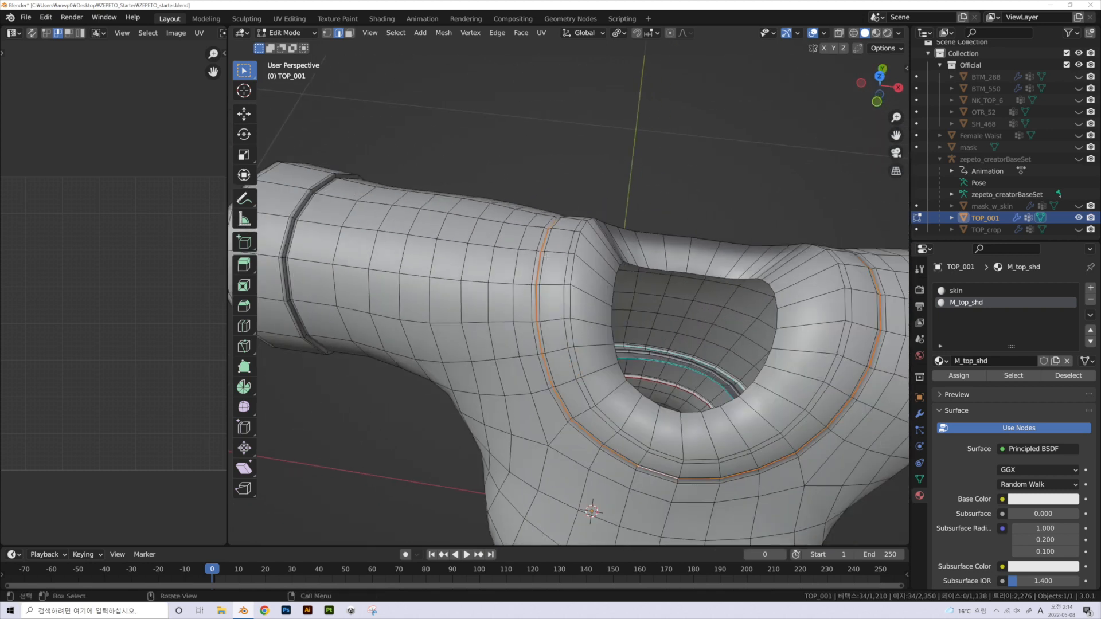
{"action": "middle_click_drag", "start_coordinate": [576, 262], "coordinate": [465, 136]}
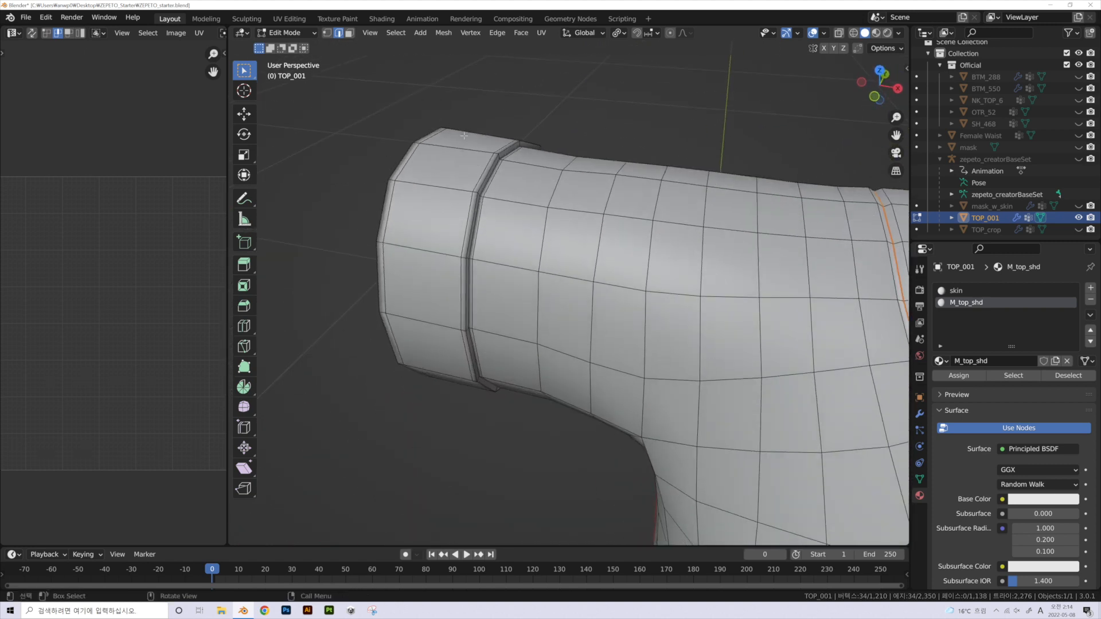
{"action": "left_click", "coordinate": [490, 178], "text": "alt"}
{"action": "middle_click_drag", "start_coordinate": [672, 232], "coordinate": [600, 177]}
{"action": "left_click", "coordinate": [600, 176], "text": "alt+shift"}
{"action": "right_click", "coordinate": [600, 176]}
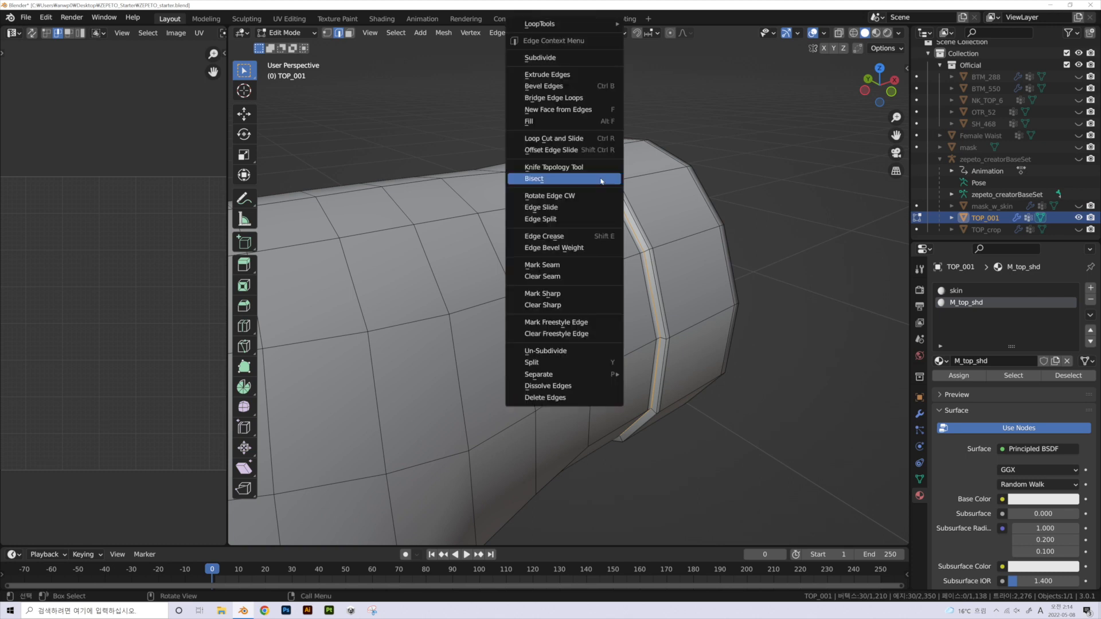
{"action": "left_click", "coordinate": [562, 265]}
{"action": "middle_click_drag", "start_coordinate": [609, 285], "coordinate": [686, 246], "text": "shift"}
{"action": "scroll", "coordinate": [686, 246], "scroll_direction": "down", "scroll_amount": 9}
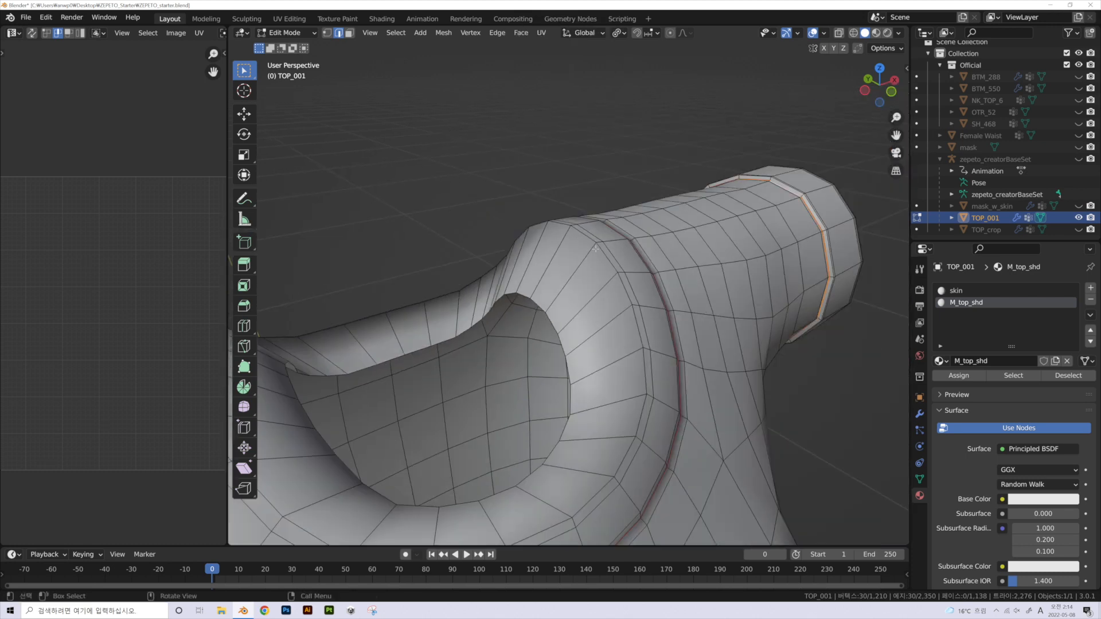
- Mark seams along the tops of both shoulders and sleeves, from the neck opening out to the cuff openings
{"action": "middle_click_drag", "start_coordinate": [670, 304], "coordinate": [480, 198]}
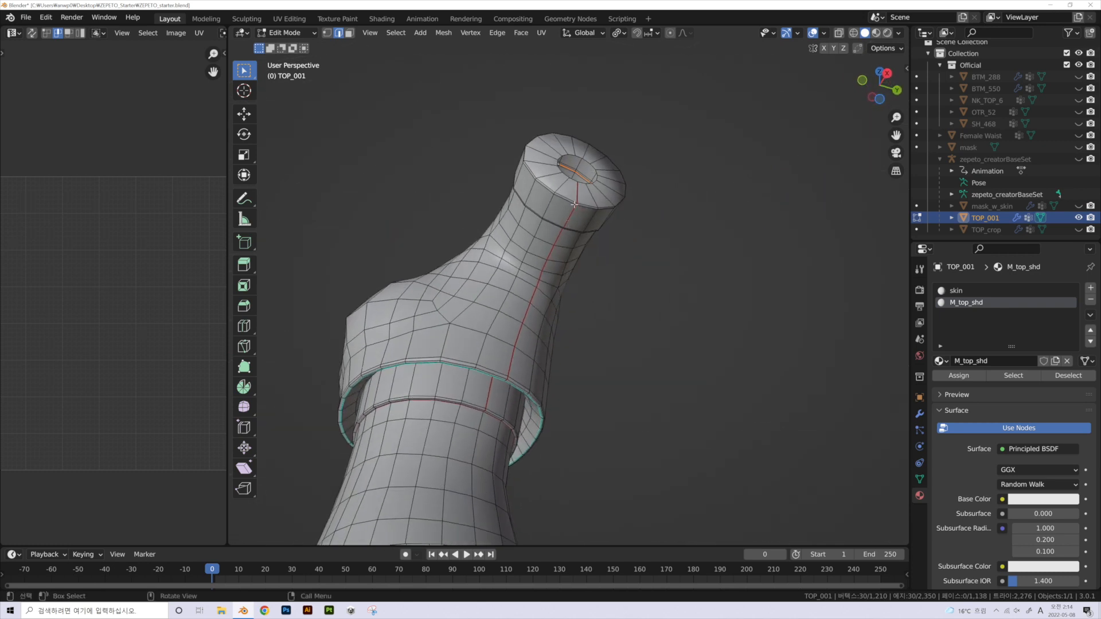
{"action": "middle_click_drag", "start_coordinate": [531, 317], "coordinate": [491, 442]}
{"action": "scroll", "coordinate": [669, 297], "scroll_direction": "up", "scroll_amount": 1}
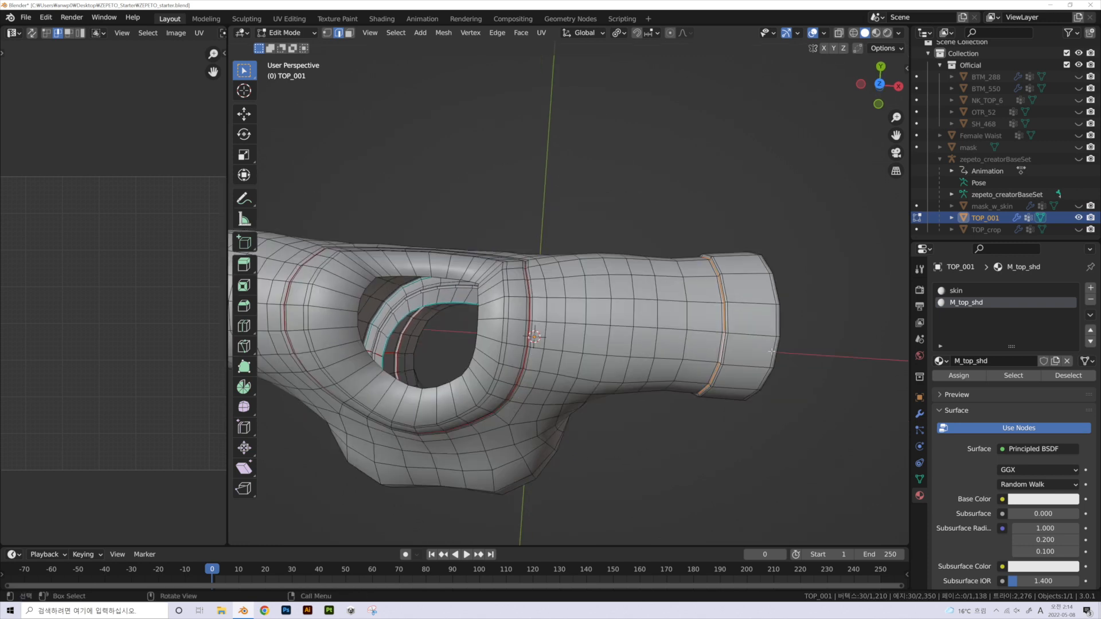
{"action": "middle_click_drag", "start_coordinate": [645, 317], "coordinate": [739, 246]}
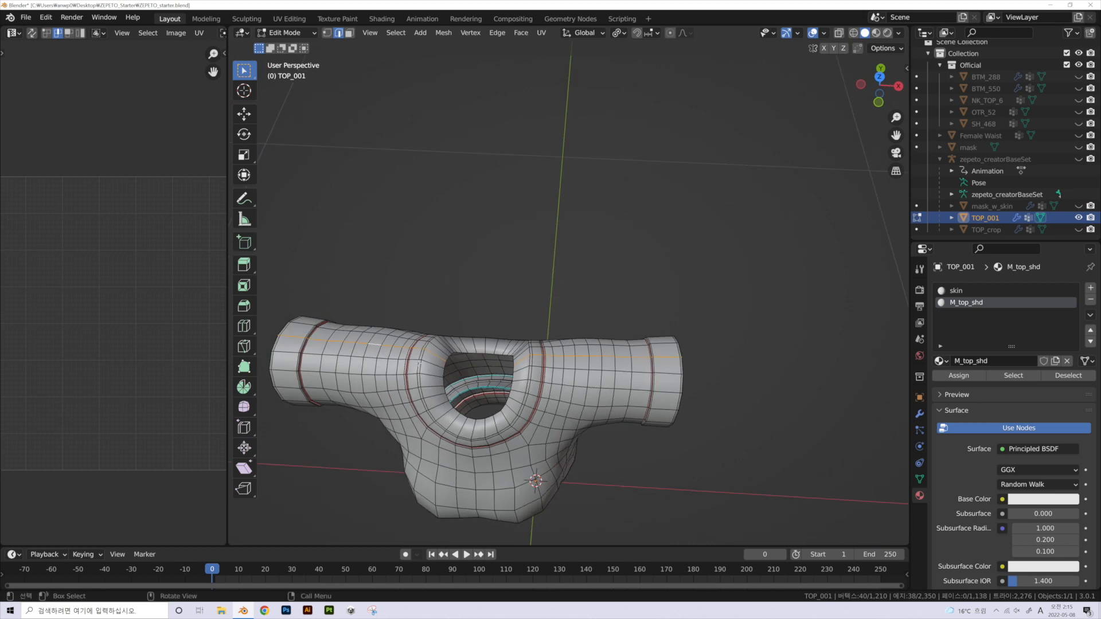
{"action": "middle_click_drag", "start_coordinate": [584, 357], "coordinate": [725, 334]}
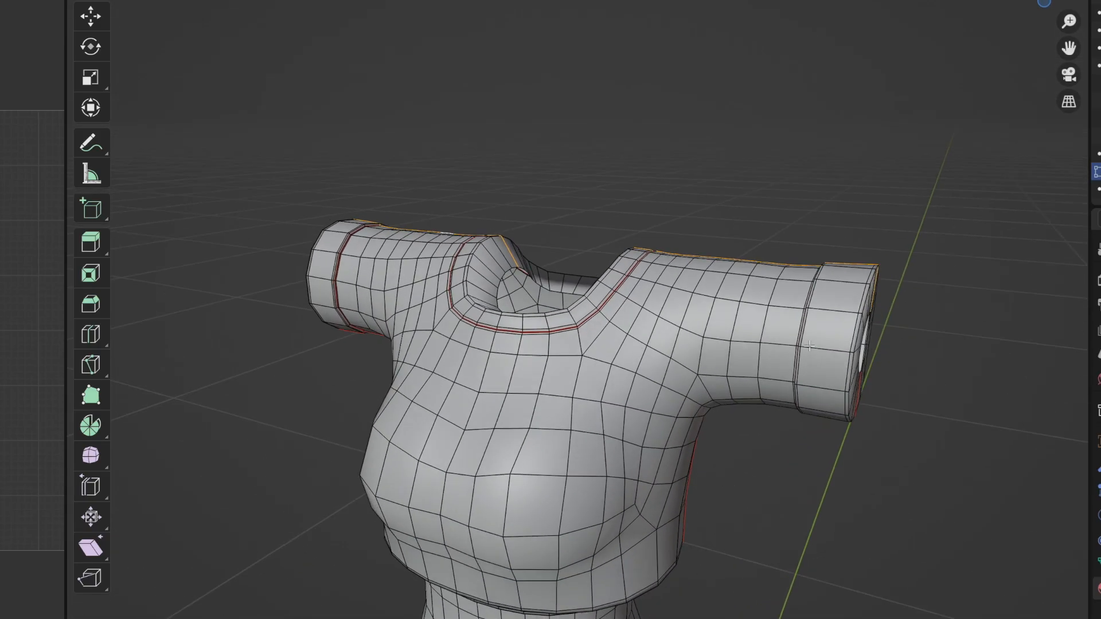
{"action": "middle_click_drag", "start_coordinate": [809, 345], "coordinate": [742, 321]}
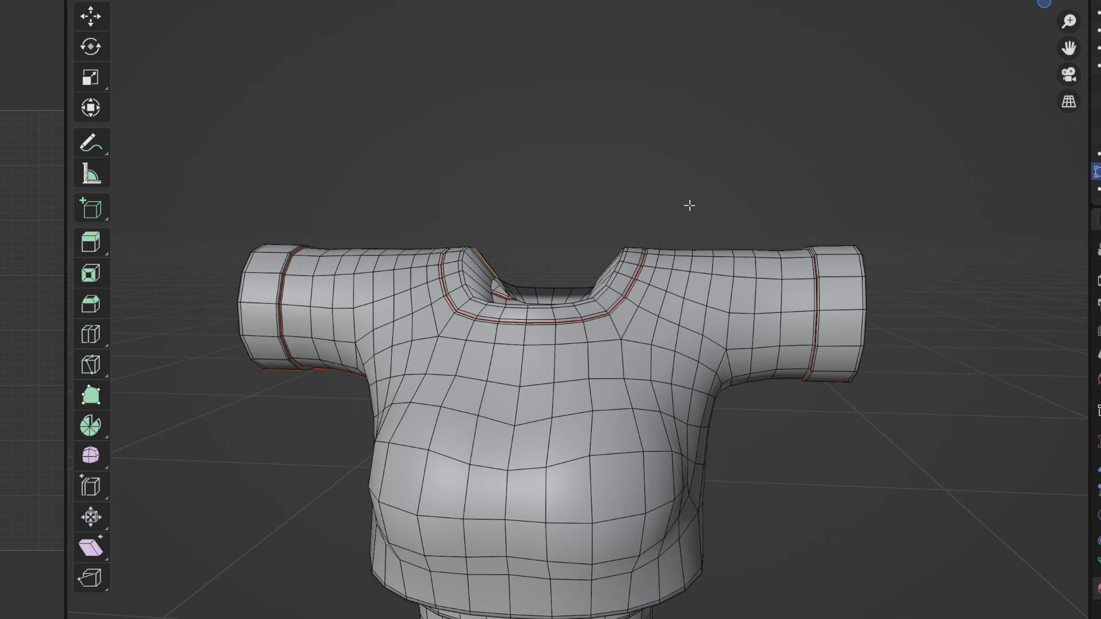
{"action": "middle_click_drag", "start_coordinate": [718, 173], "coordinate": [740, 203]}
{"action": "middle_click_drag", "start_coordinate": [748, 311], "coordinate": [983, 396]}
{"action": "right_click", "coordinate": [719, 296]}
{"action": "left_click", "coordinate": [692, 291]}
{"action": "scroll", "coordinate": [903, 373], "scroll_direction": "up", "scroll_amount": 2}
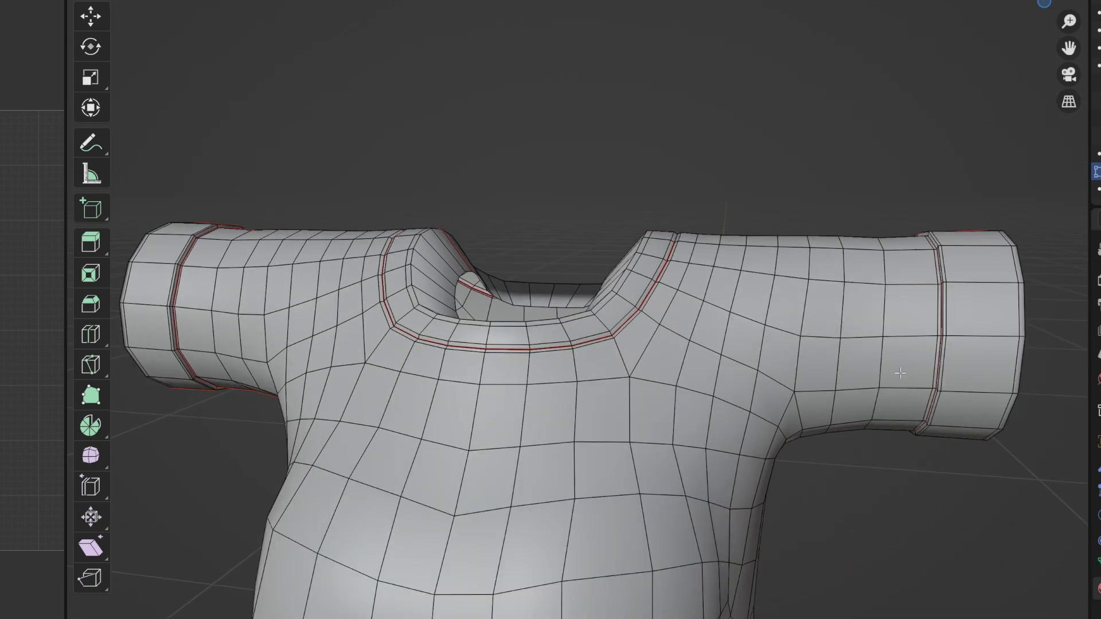
- Mark seams on the edge loop around each sleeve just outside the armpit, then clear the selection
{"action": "middle_click_drag", "start_coordinate": [887, 372], "coordinate": [767, 290]}
{"action": "left_click", "coordinate": [680, 286], "text": "alt"}
{"action": "middle_click_drag", "start_coordinate": [704, 284], "coordinate": [741, 353]}
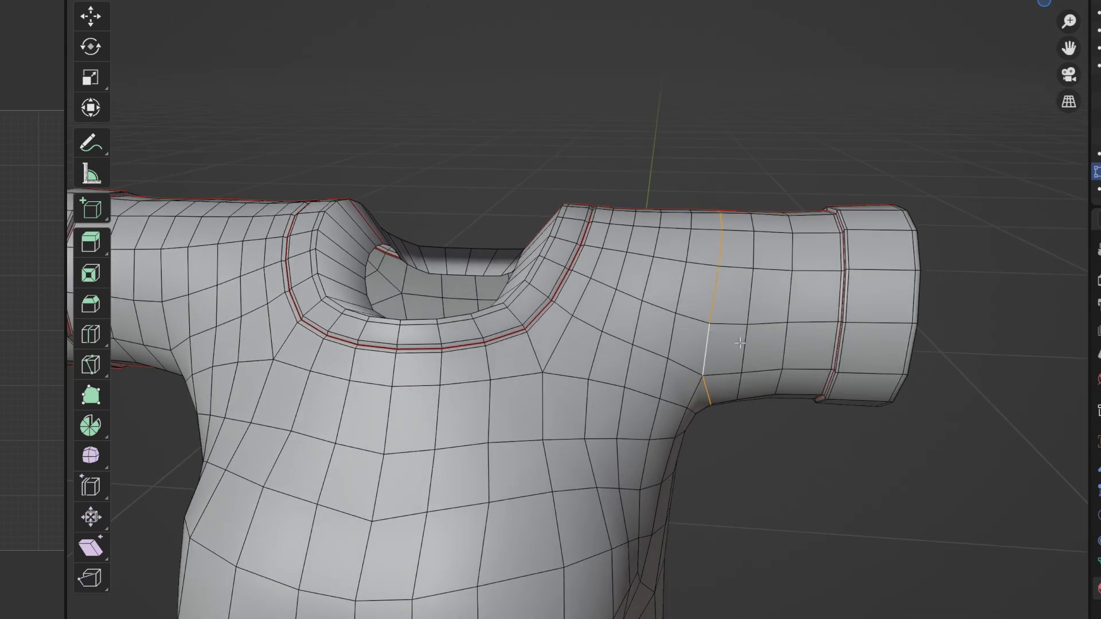
{"action": "scroll", "coordinate": [739, 342], "scroll_direction": "down", "scroll_amount": 2}
{"action": "middle_click_drag", "start_coordinate": [259, 309], "coordinate": [277, 304]}
{"action": "left_click", "coordinate": [276, 295], "text": "alt+shift"}
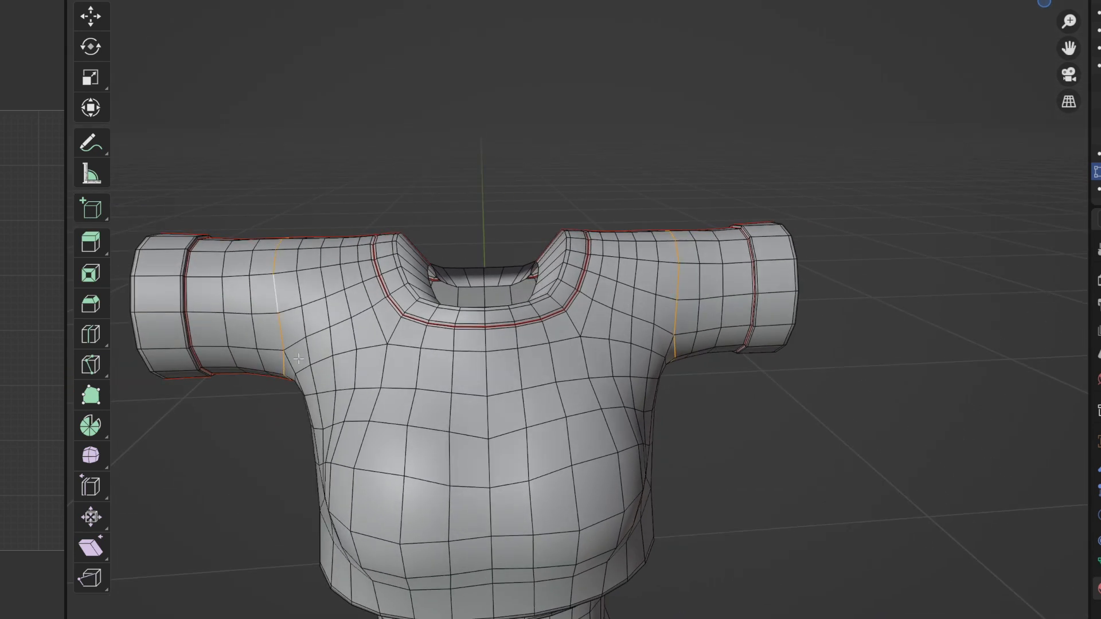
{"action": "right_click", "coordinate": [658, 276]}
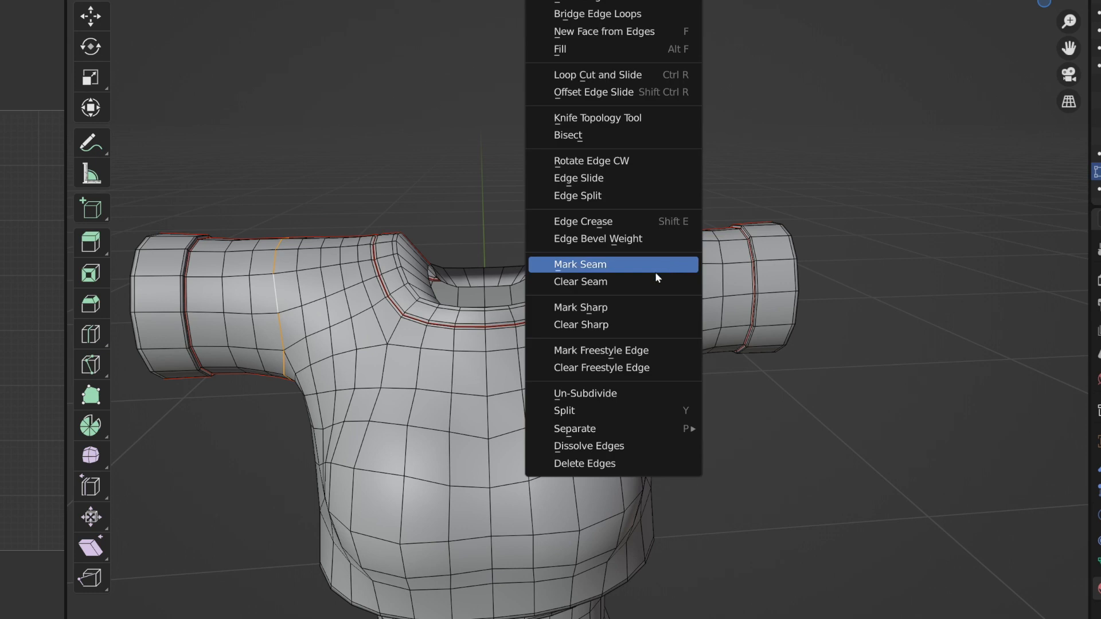
{"action": "left_click", "coordinate": [645, 269]}
{"action": "left_click", "coordinate": [971, 382]}
{"action": "middle_click_drag", "start_coordinate": [917, 385], "coordinate": [695, 265]}
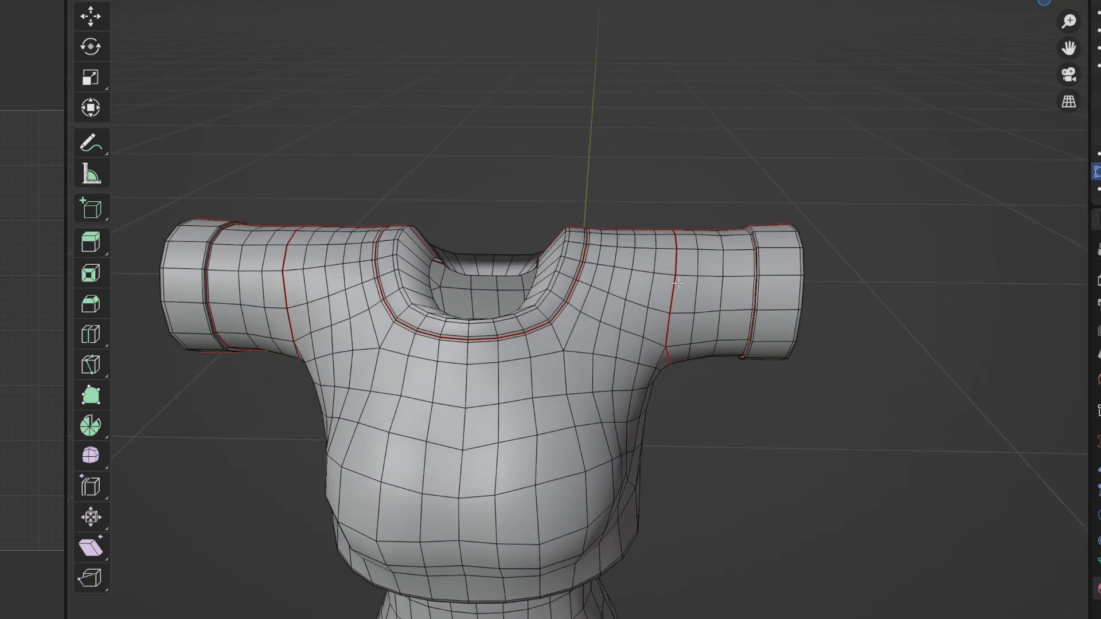
{"action": "middle_click_drag", "start_coordinate": [992, 292], "coordinate": [618, 61]}
{"action": "scroll", "coordinate": [697, 94], "scroll_direction": "up", "scroll_amount": 5}
{"action": "left_click", "coordinate": [606, 177], "text": "alt"}
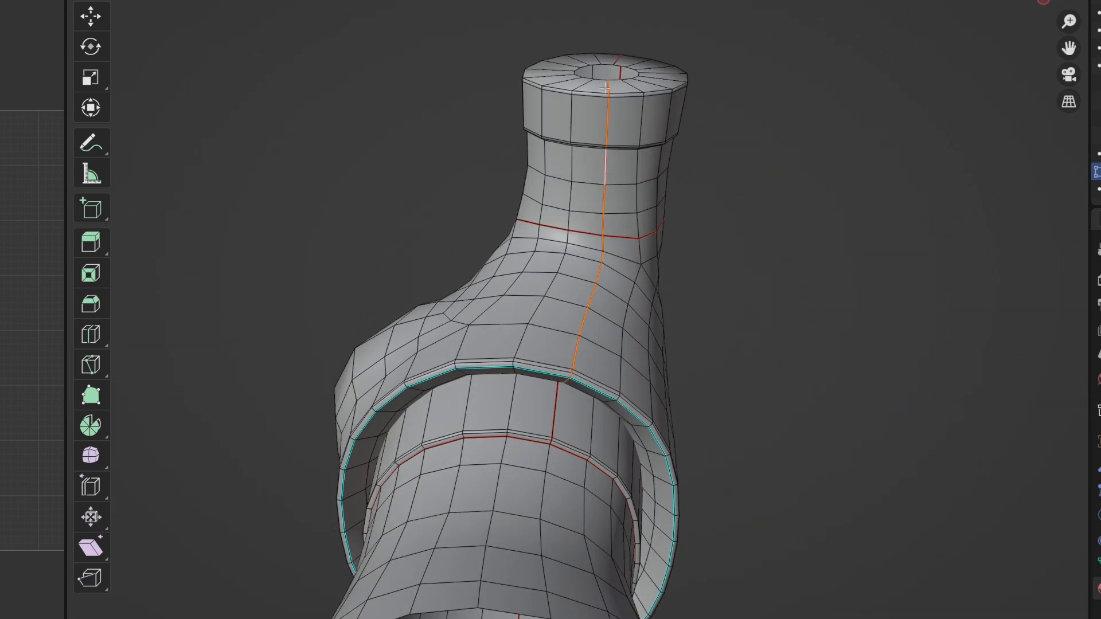
{"action": "left_click", "coordinate": [737, 94]}
- Clear the seam along the top of the +X sleeve from the armpit ring seam out to the cuff opening
{"action": "middle_click_drag", "start_coordinate": [703, 119], "coordinate": [741, 324]}
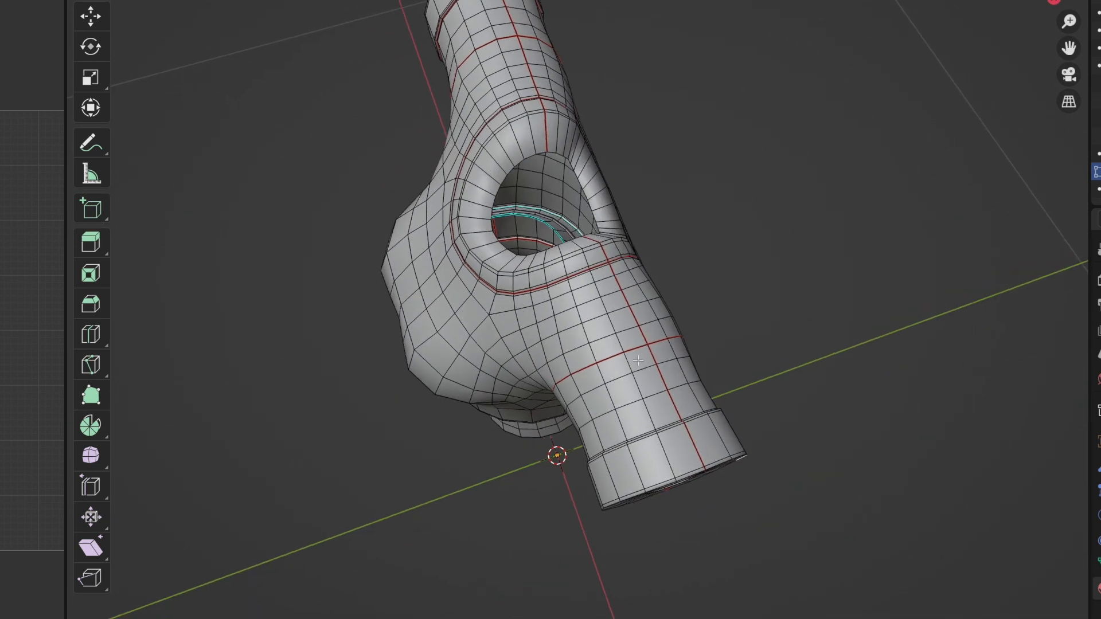
{"action": "left_click", "coordinate": [653, 356]}
{"action": "middle_click_drag", "start_coordinate": [653, 356], "coordinate": [665, 312]}
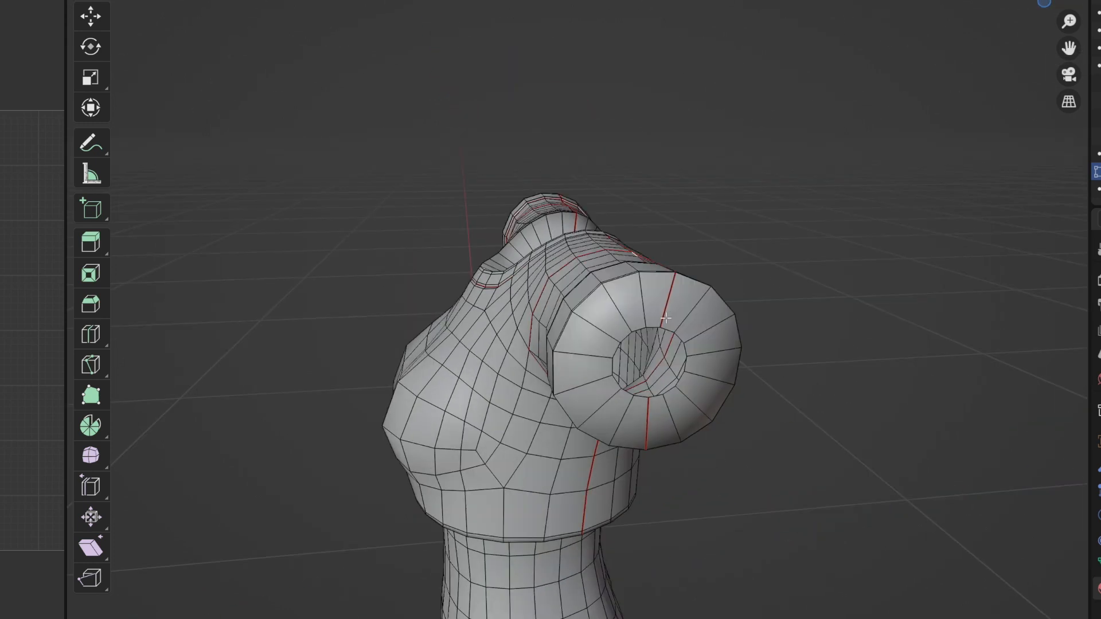
{"action": "left_click", "coordinate": [665, 312], "text": "ctrl"}
{"action": "key", "text": "ctrl+e"}
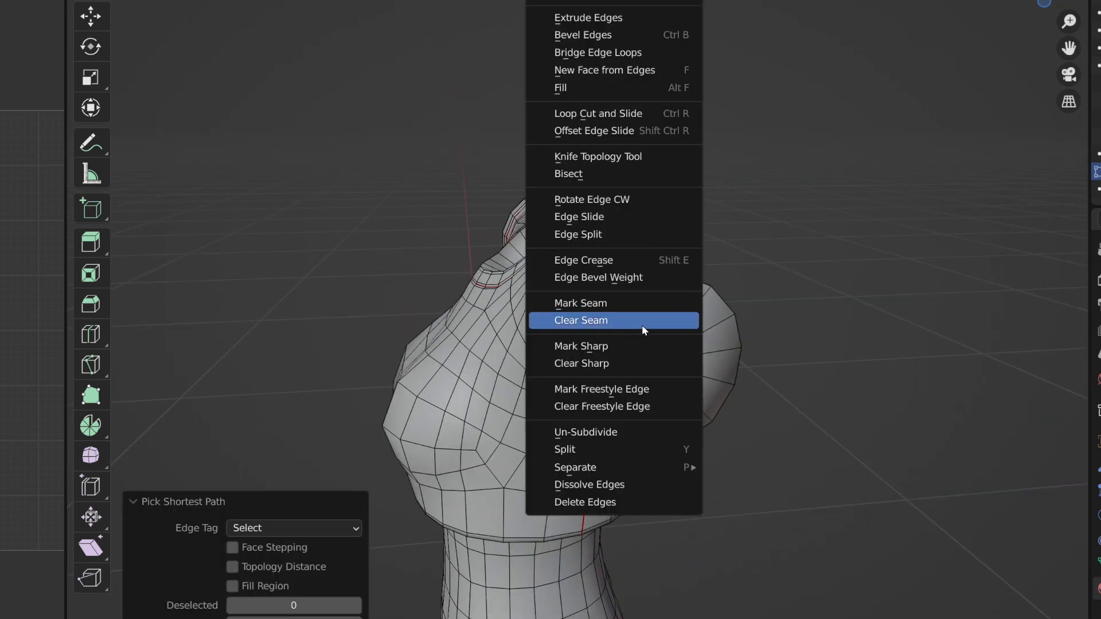
{"action": "left_click", "coordinate": [639, 365]}
{"action": "middle_click_drag", "start_coordinate": [762, 362], "coordinate": [731, 333]}
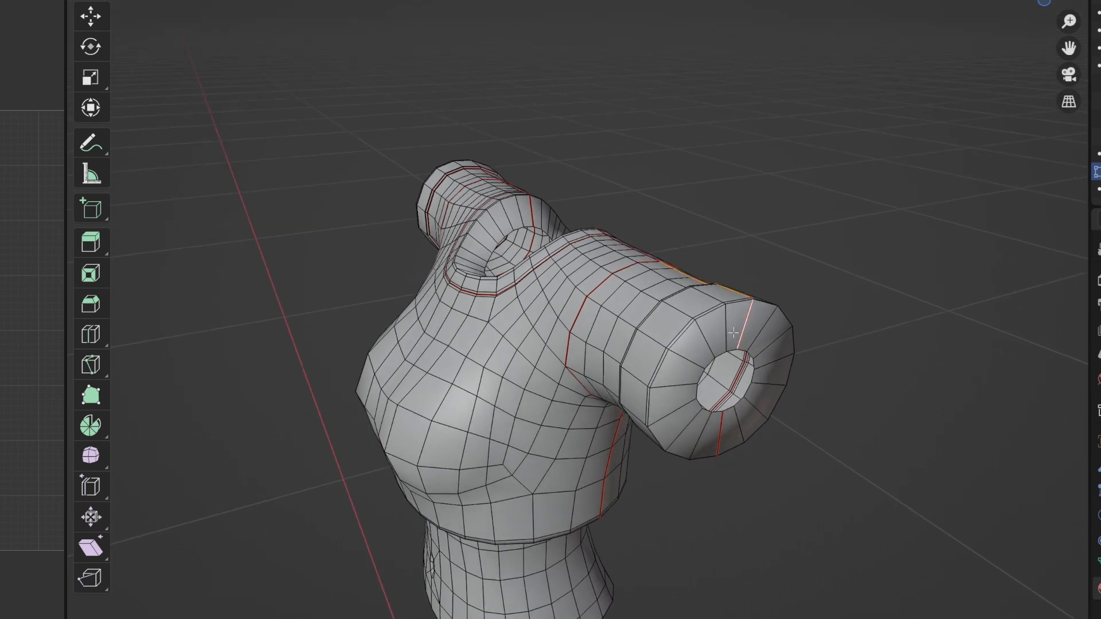
{"action": "key", "text": "ctrl+e"}
{"action": "left_click", "coordinate": [715, 291]}
- Inspect the seams on the sleeves, shoulders, neckline and underarms from several angles
{"action": "middle_click_drag", "start_coordinate": [907, 336], "coordinate": [672, 287]}
{"action": "scroll", "coordinate": [789, 412], "scroll_direction": "down", "scroll_amount": 1}
{"action": "middle_click_drag", "start_coordinate": [789, 413], "coordinate": [735, 252]}
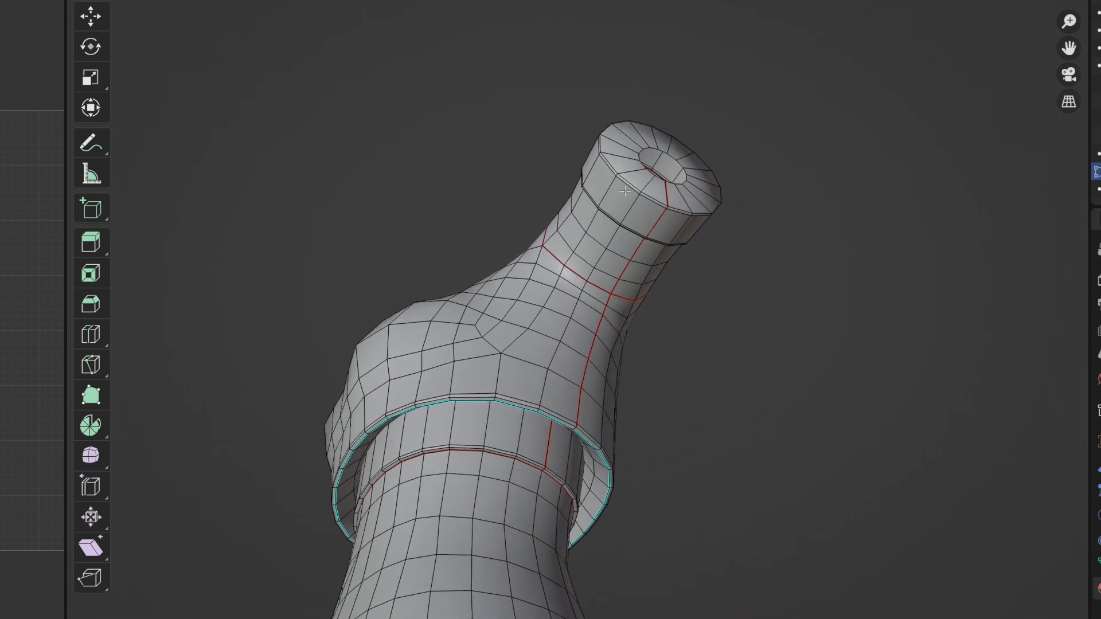
{"action": "middle_click_drag", "start_coordinate": [649, 202], "coordinate": [544, 377]}
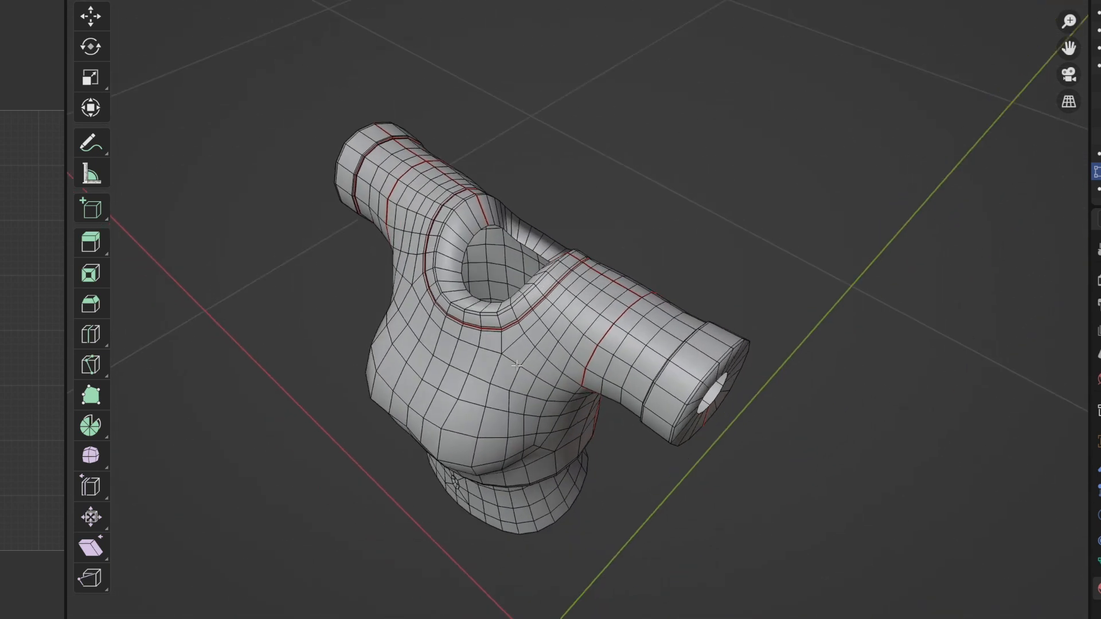
{"action": "middle_click_drag", "start_coordinate": [637, 257], "coordinate": [652, 338]}
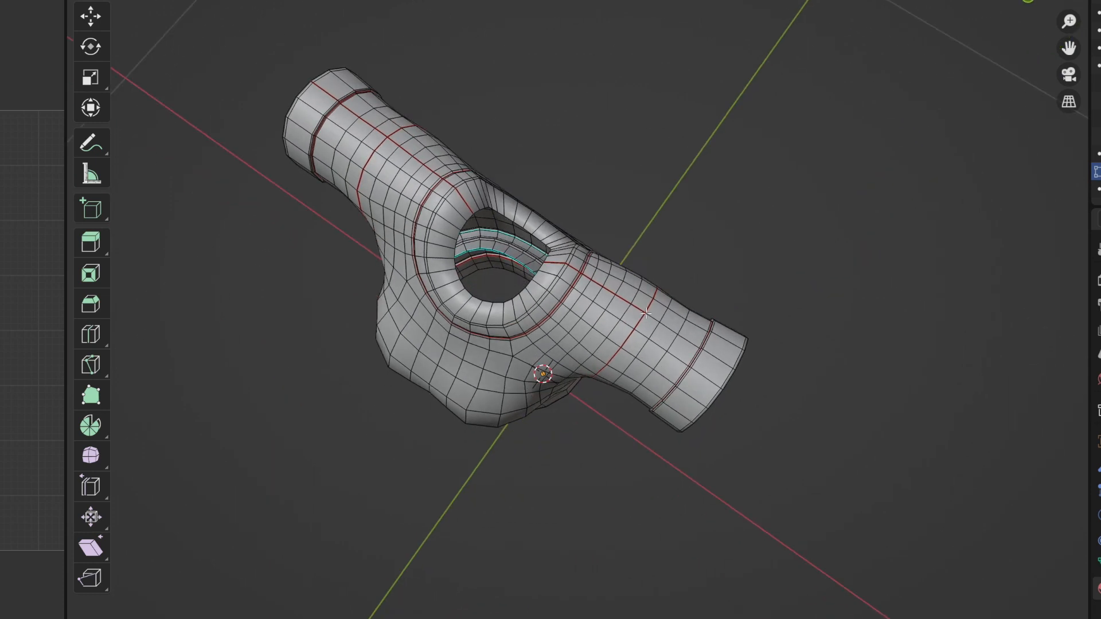
{"action": "middle_click_drag", "start_coordinate": [819, 398], "coordinate": [825, 393]}
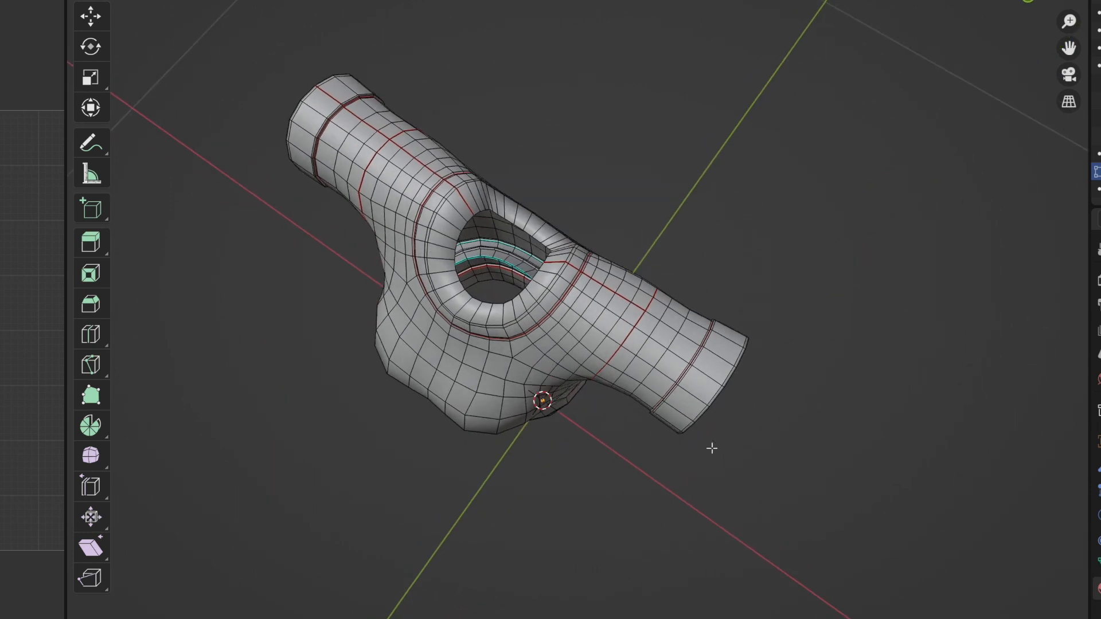
{"action": "middle_click_drag", "start_coordinate": [786, 439], "coordinate": [579, 365]}
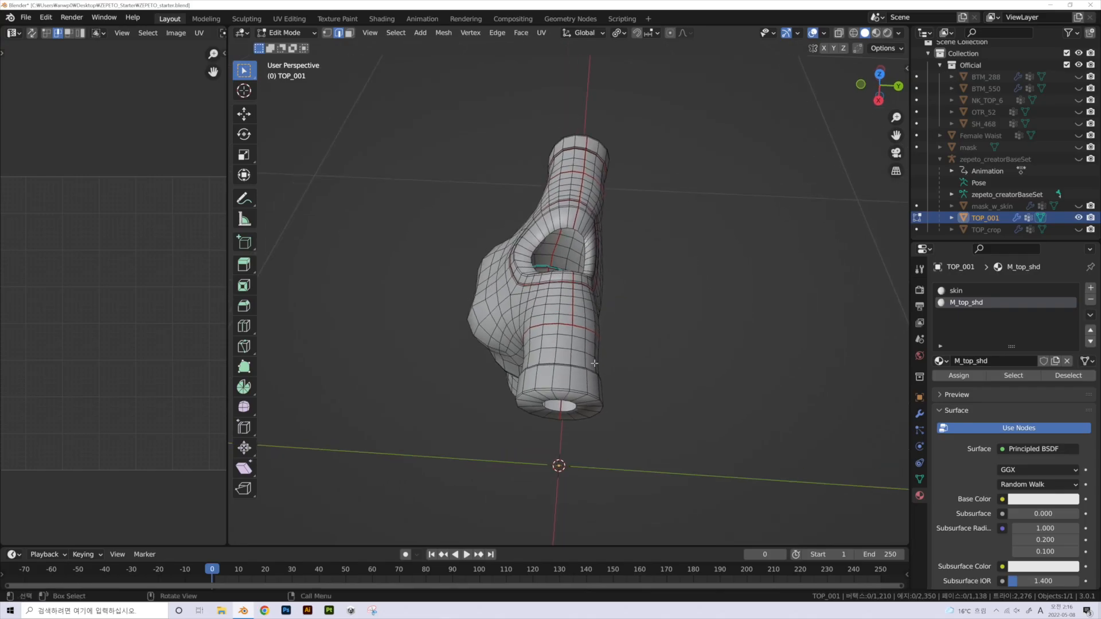
{"action": "middle_click_drag", "start_coordinate": [573, 400], "coordinate": [638, 395]}
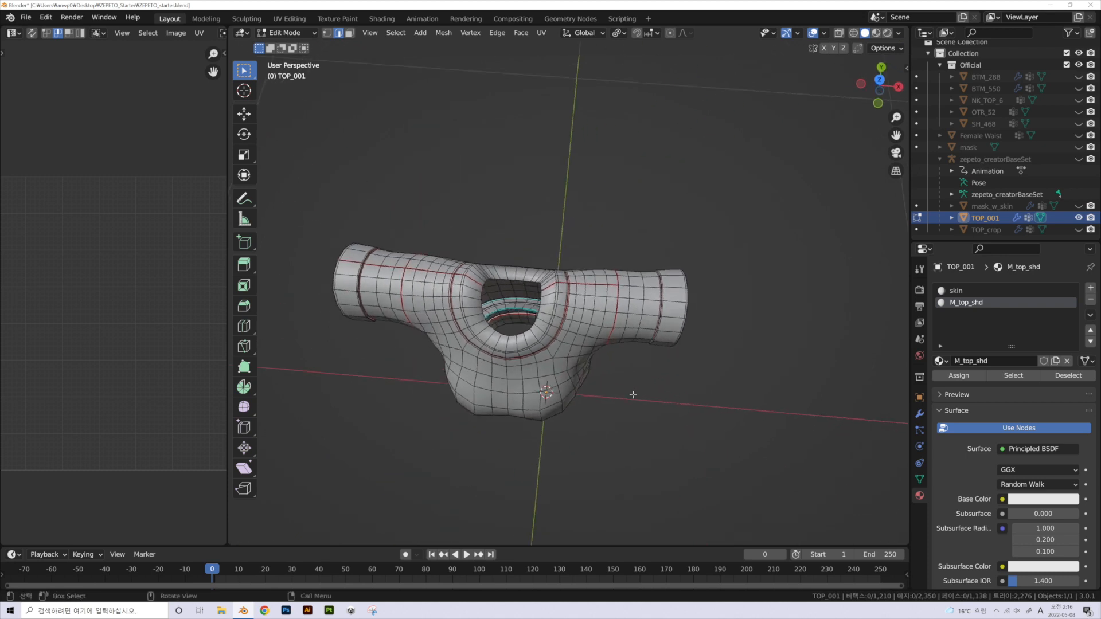
{"action": "scroll", "coordinate": [602, 315], "scroll_direction": "up", "scroll_amount": 3}
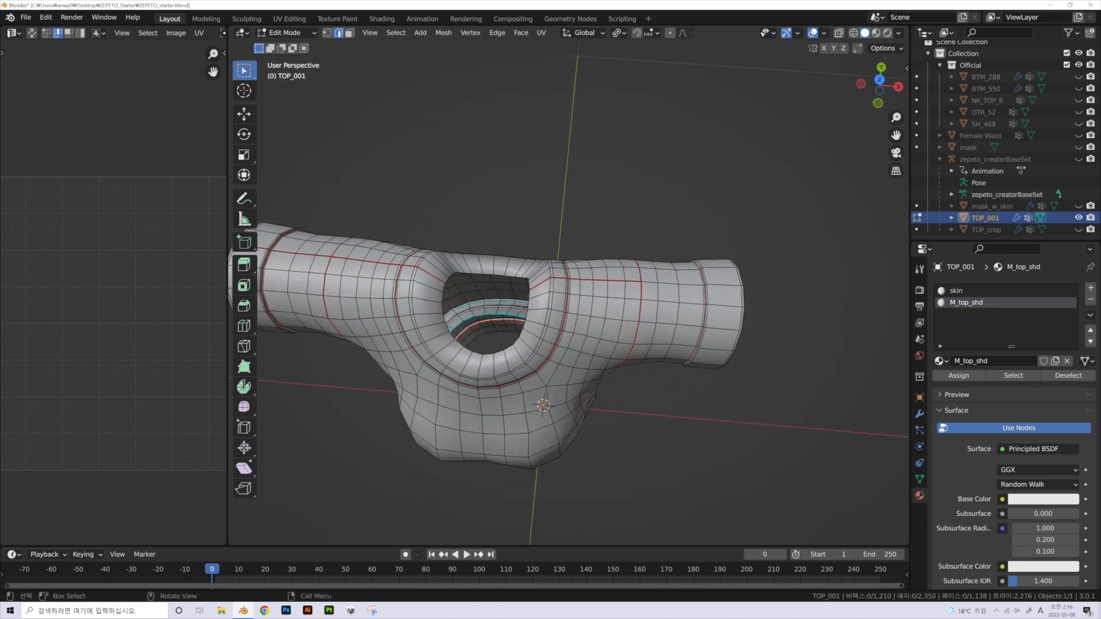
{"action": "scroll", "coordinate": [587, 285], "scroll_direction": "up", "scroll_amount": 3}
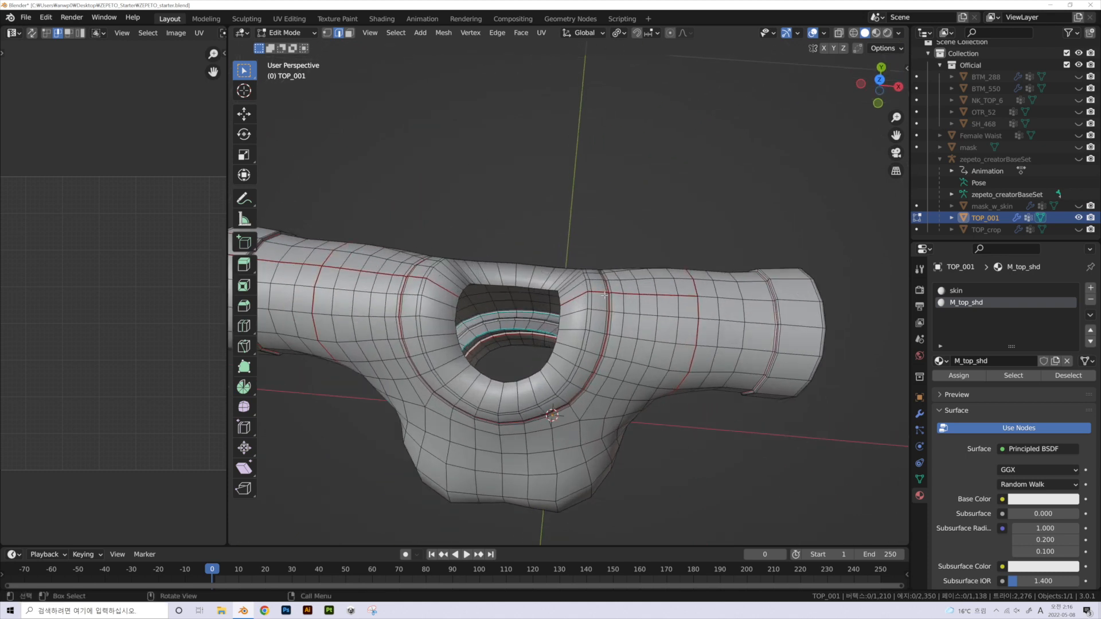
{"action": "scroll", "coordinate": [604, 296], "scroll_direction": "up", "scroll_amount": 2}
{"action": "middle_click_drag", "start_coordinate": [327, 268], "coordinate": [631, 279]}
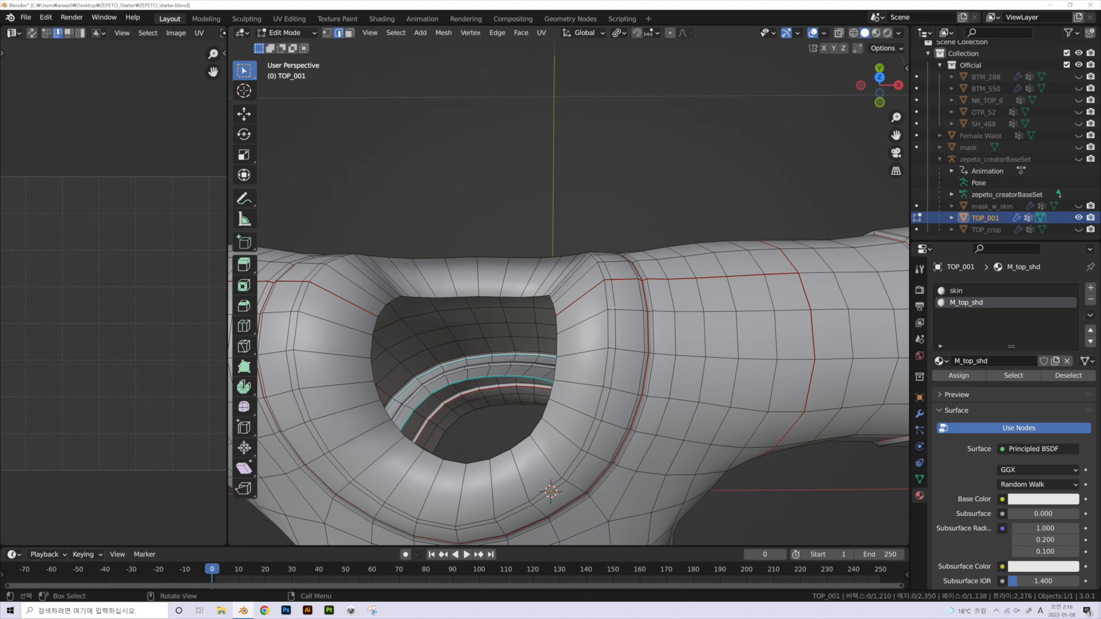
- Inspect the neckline, shoulder and sleeve seams from the front, back and above, and clear the edge path picked across the neckband
{"action": "left_click", "coordinate": [641, 278]}
{"action": "middle_click_drag", "start_coordinate": [642, 253], "coordinate": [690, 362]}
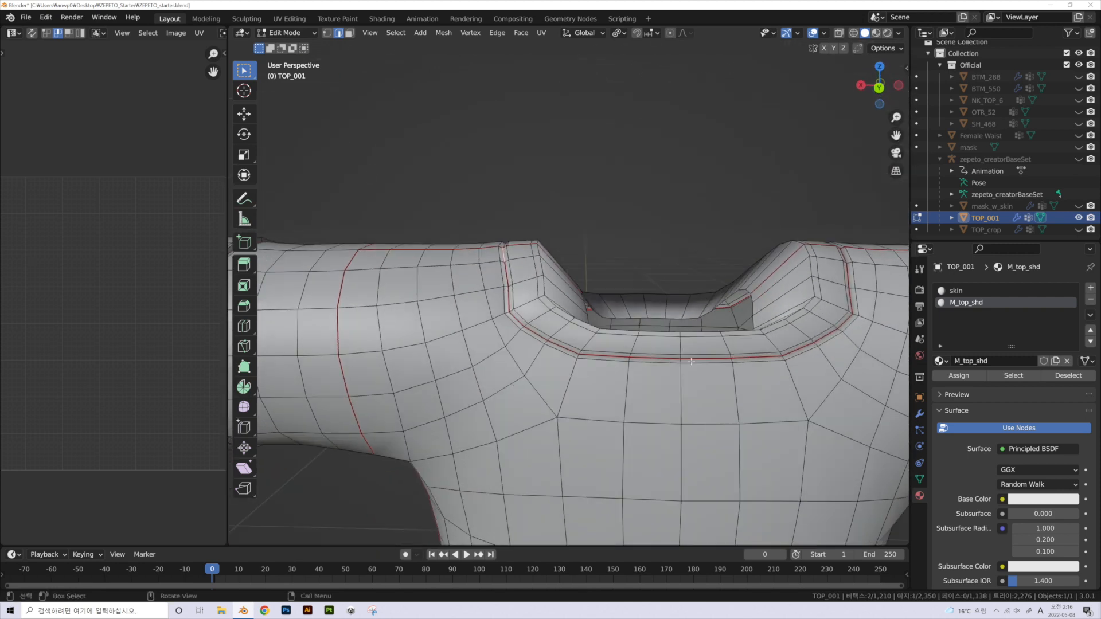
{"action": "middle_click_drag", "start_coordinate": [698, 319], "coordinate": [672, 377]}
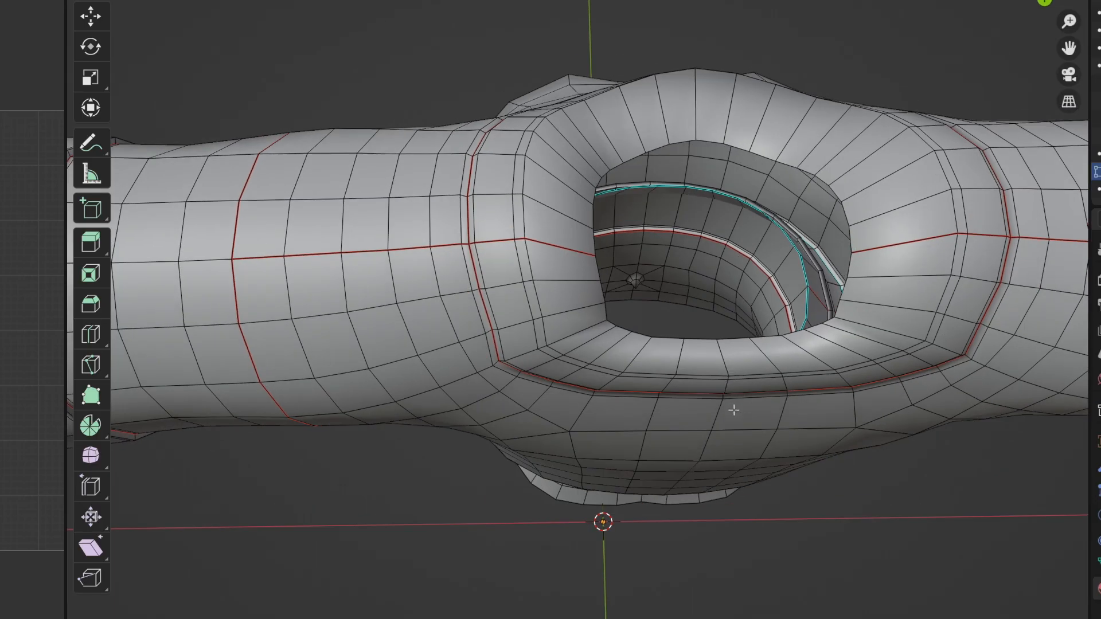
{"action": "left_click", "coordinate": [720, 353], "text": "ctrl"}
{"action": "middle_click_drag", "start_coordinate": [719, 352], "coordinate": [742, 396]}
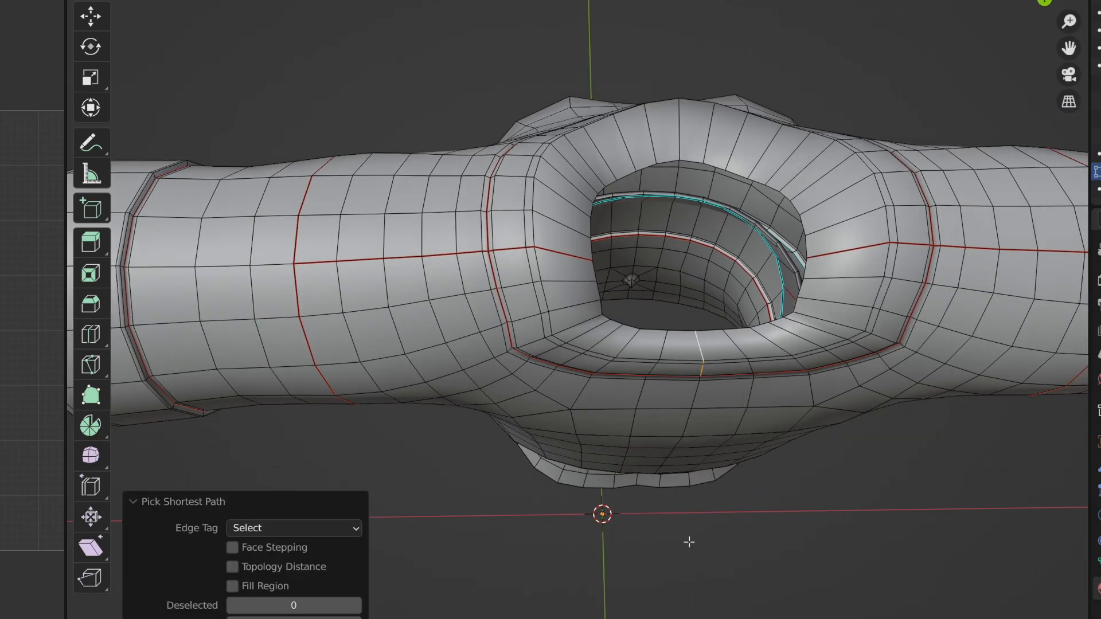
{"action": "scroll", "coordinate": [439, 442], "scroll_direction": "down", "scroll_amount": 2}
{"action": "middle_click_drag", "start_coordinate": [439, 442], "coordinate": [773, 428]}
{"action": "left_click", "coordinate": [813, 173]}
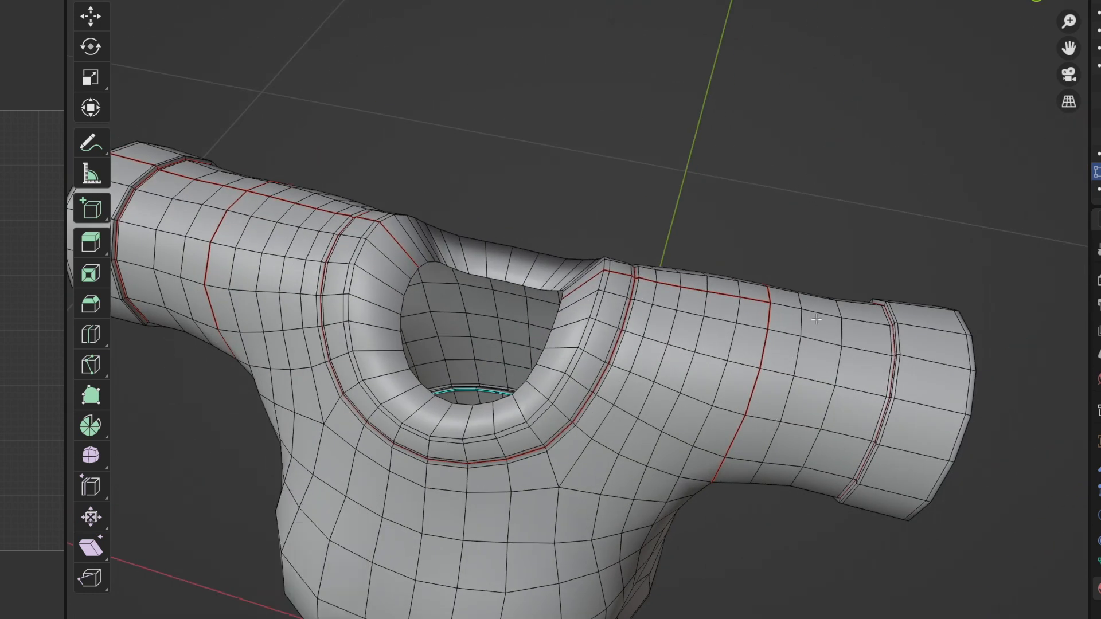
{"action": "middle_click_drag", "start_coordinate": [820, 313], "coordinate": [831, 266]}
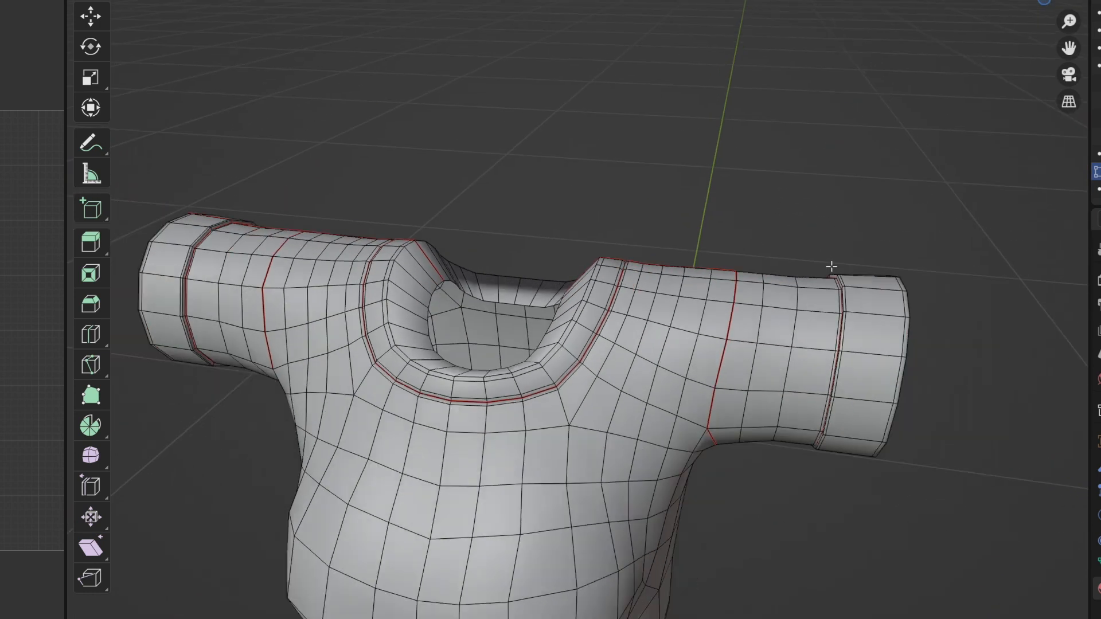
- Clear the seams on the edge rings around both sleeves just outside the armpits
{"action": "left_click", "coordinate": [734, 323], "text": "alt"}
{"action": "key", "text": "ctrl+e"}
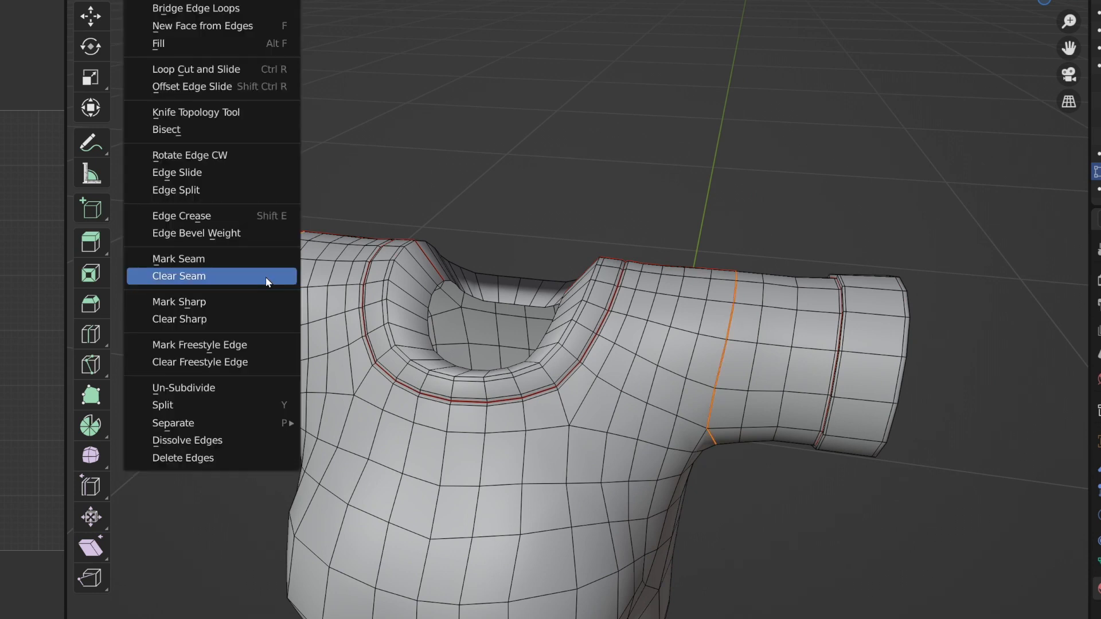
{"action": "left_click", "coordinate": [236, 277]}
{"action": "middle_click_drag", "start_coordinate": [860, 142], "coordinate": [746, 290]}
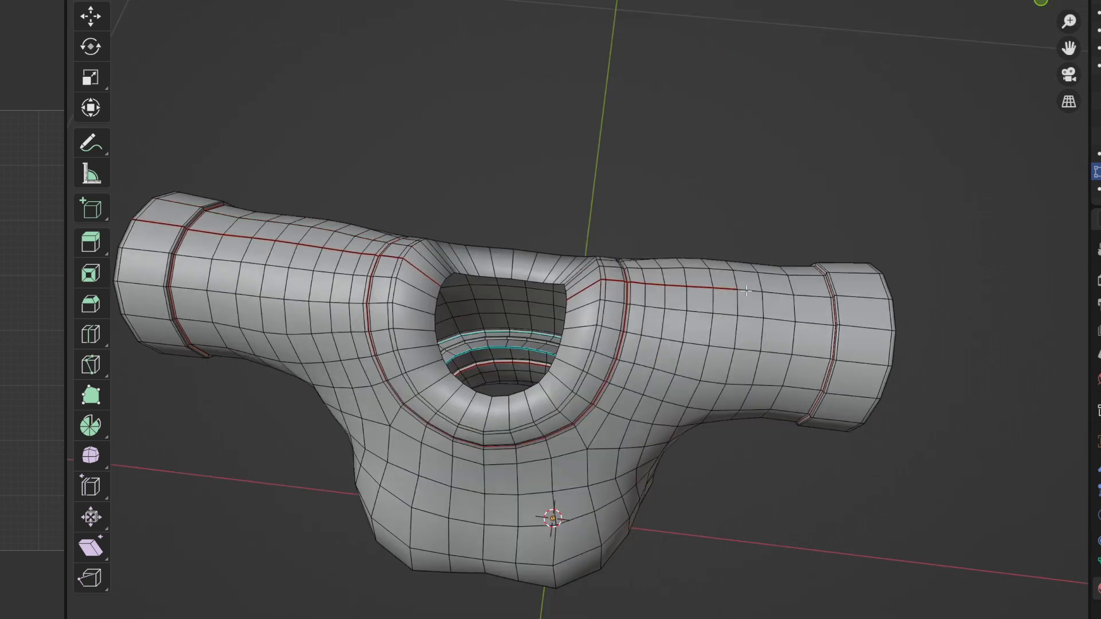
- Mark a seam along the whole top of the +X sleeve out to the cuff opening, then deselect everything
{"action": "left_click", "coordinate": [745, 290], "text": "alt"}
{"action": "key", "text": "ctrl+e"}
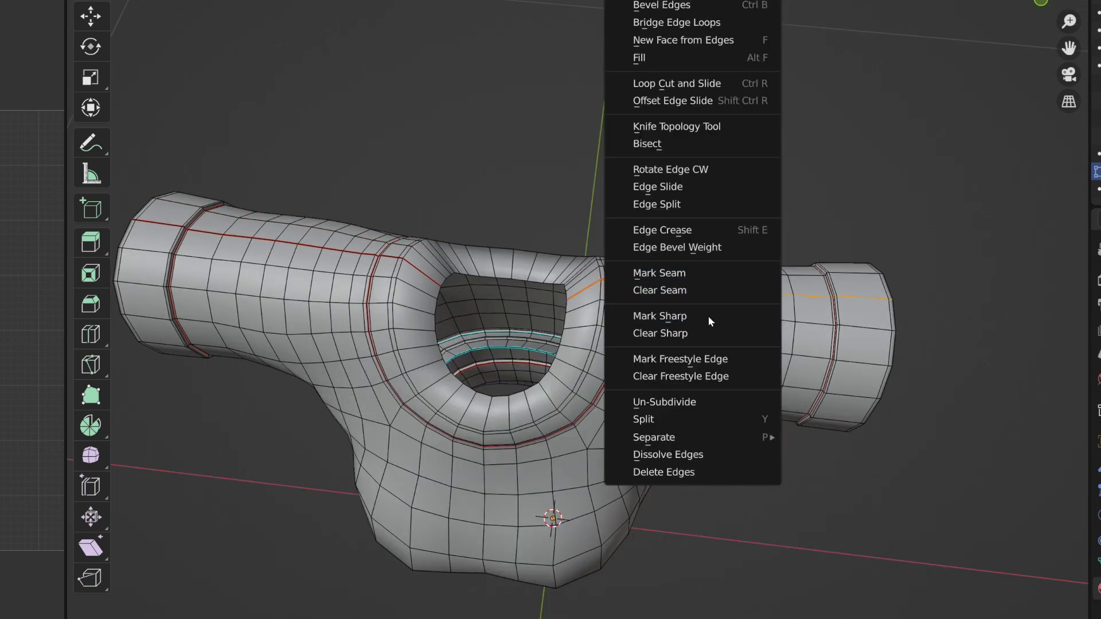
{"action": "left_click", "coordinate": [707, 277]}
{"action": "left_click", "coordinate": [933, 409]}
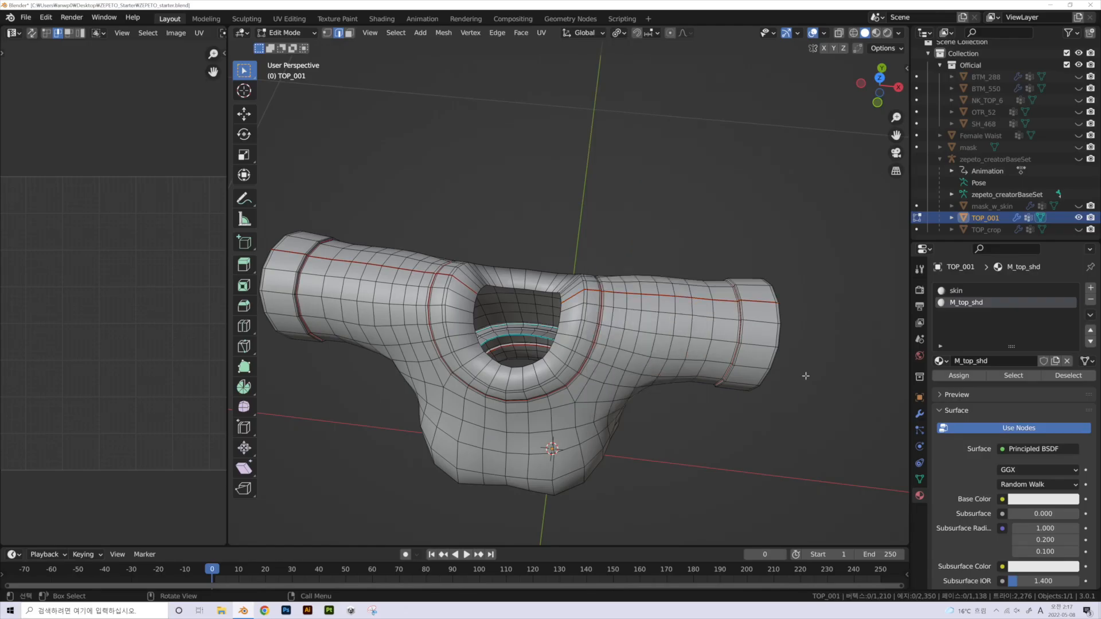
- Select all faces assigned to the M_top_shd material and unwrap them along the marked seams
{"action": "scroll", "coordinate": [805, 376], "scroll_direction": "down", "scroll_amount": 2}
{"action": "middle_click_drag", "start_coordinate": [739, 395], "coordinate": [734, 307]}
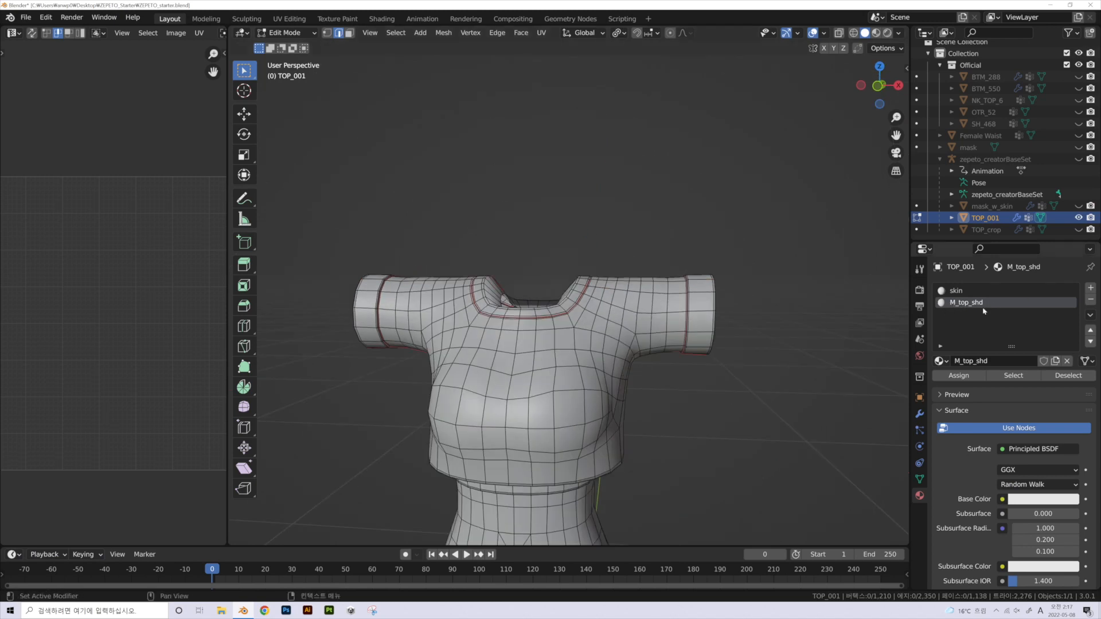
{"action": "left_click", "coordinate": [1016, 371]}
{"action": "middle_click_drag", "start_coordinate": [504, 246], "coordinate": [503, 455]}
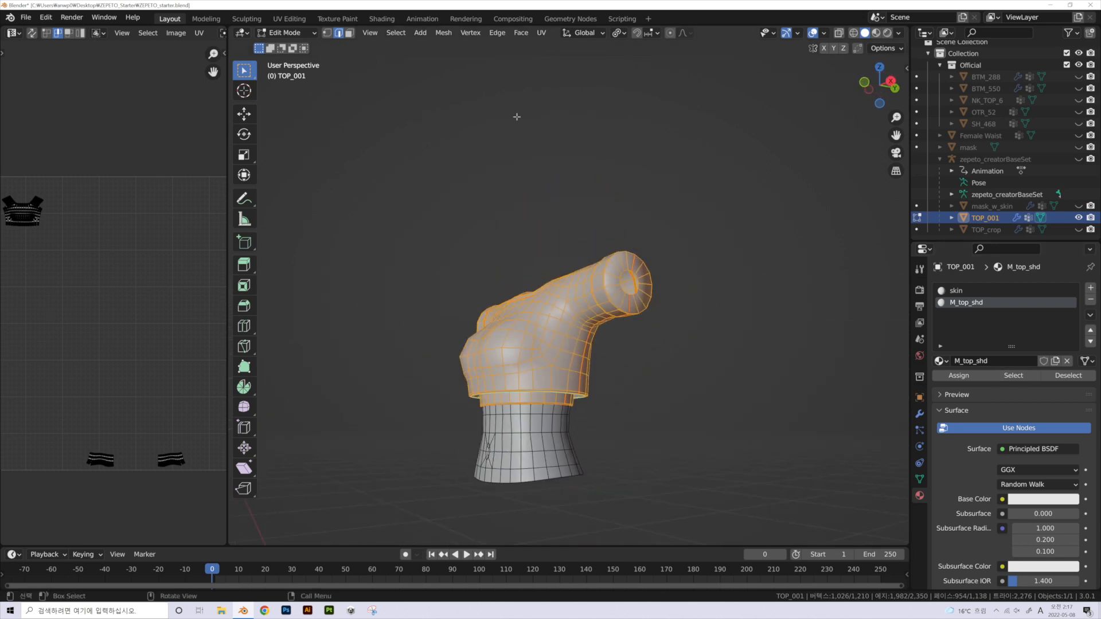
{"action": "left_click", "coordinate": [541, 33]}
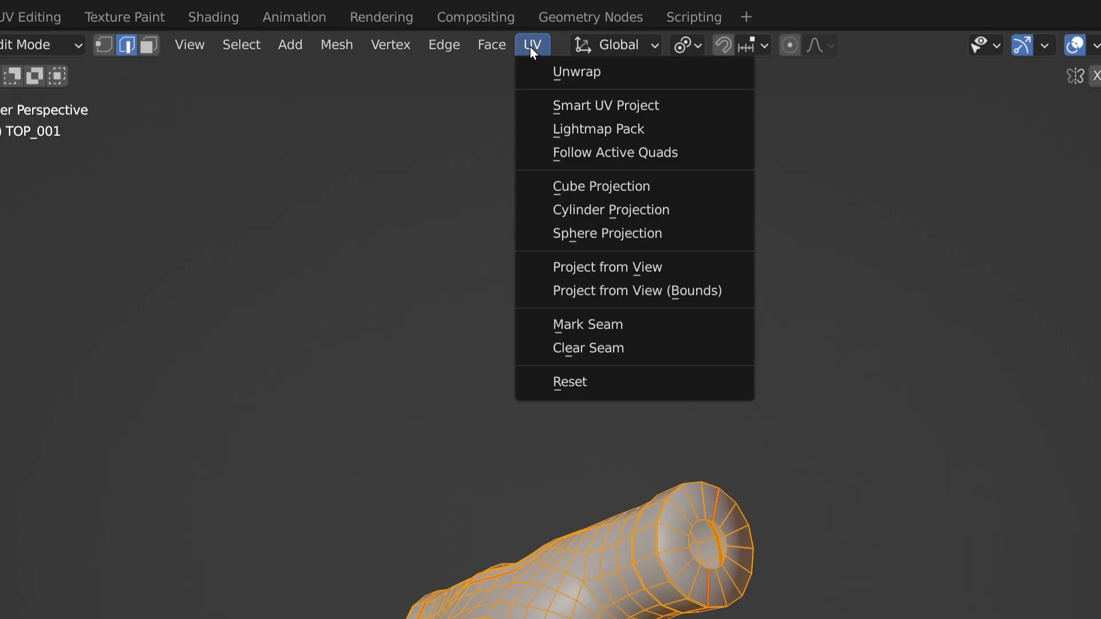
{"action": "left_click", "coordinate": [713, 72]}
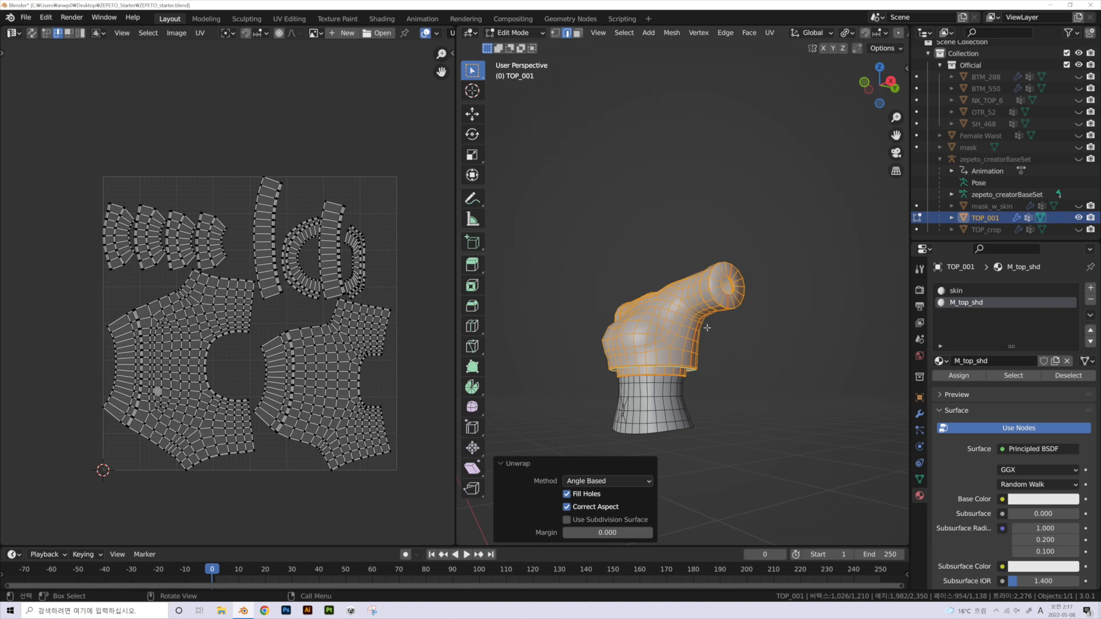
{"action": "middle_click_drag", "start_coordinate": [715, 323], "coordinate": [704, 314]}
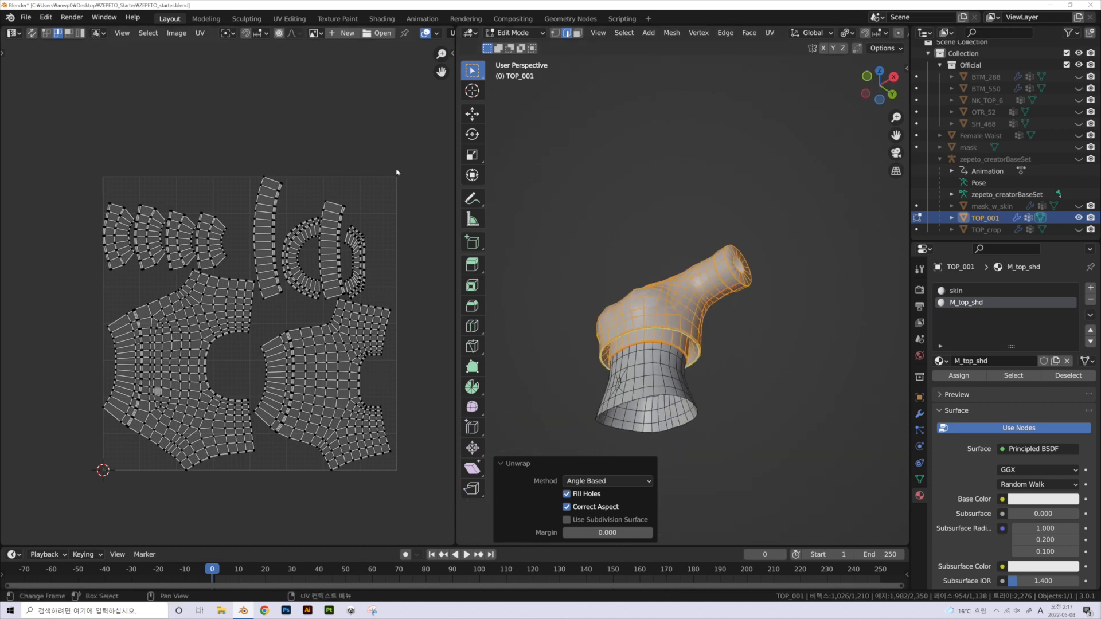
{"action": "left_click", "coordinate": [413, 223]}
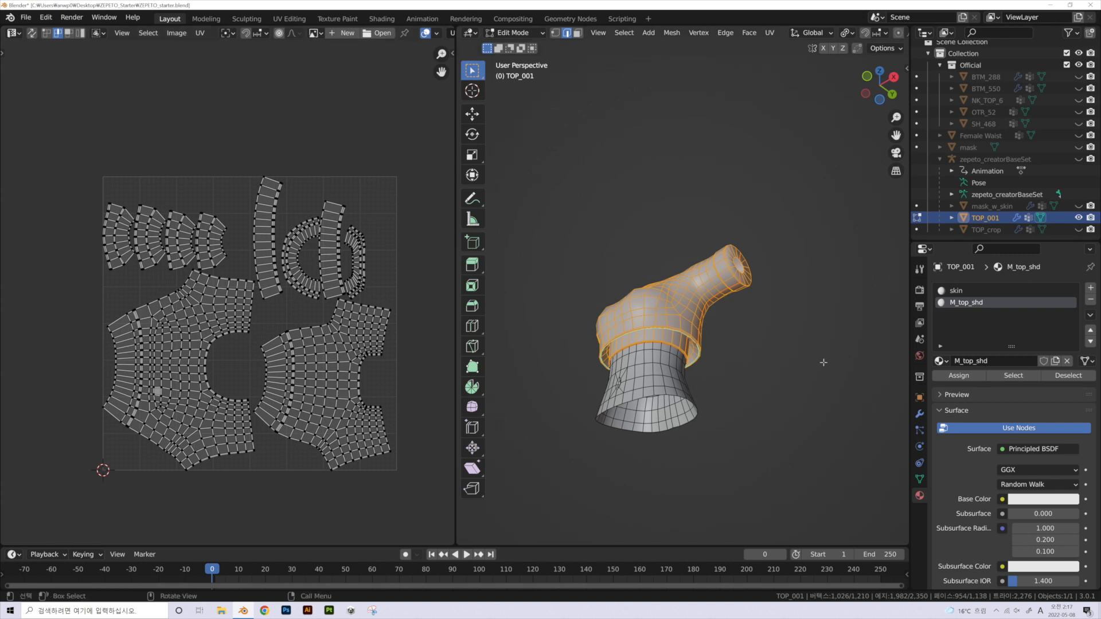
- Reselect the M_top_shd faces and view the Export UV Layout options, then close the dialog without exporting
{"action": "left_click", "coordinate": [790, 379]}
{"action": "middle_click_drag", "start_coordinate": [801, 356], "coordinate": [807, 386]}
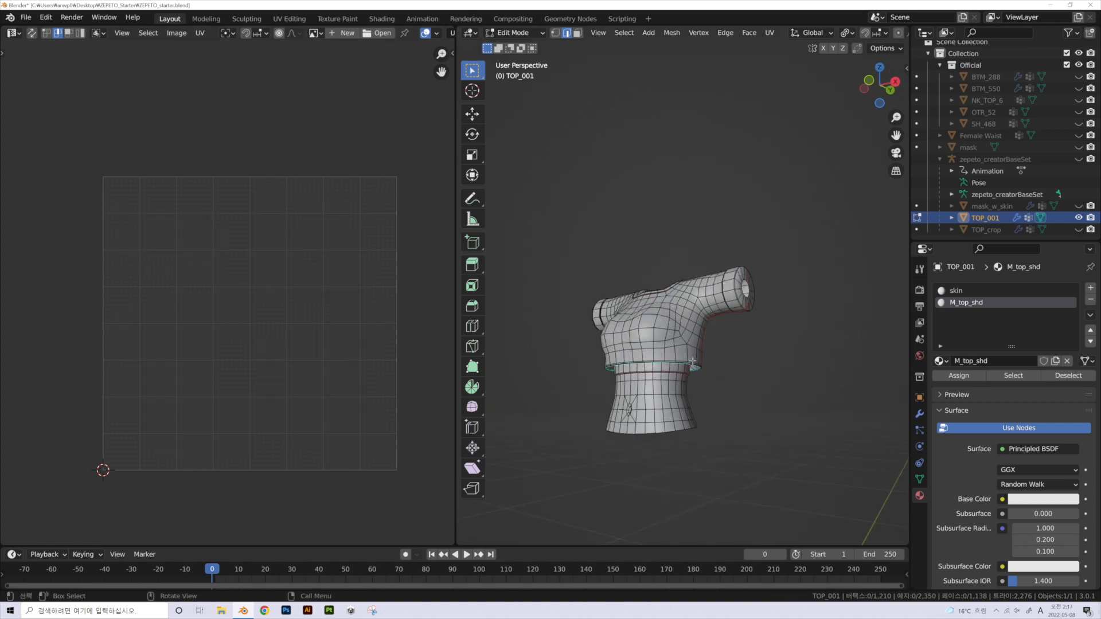
{"action": "left_click", "coordinate": [1013, 375]}
{"action": "left_click", "coordinate": [200, 33]}
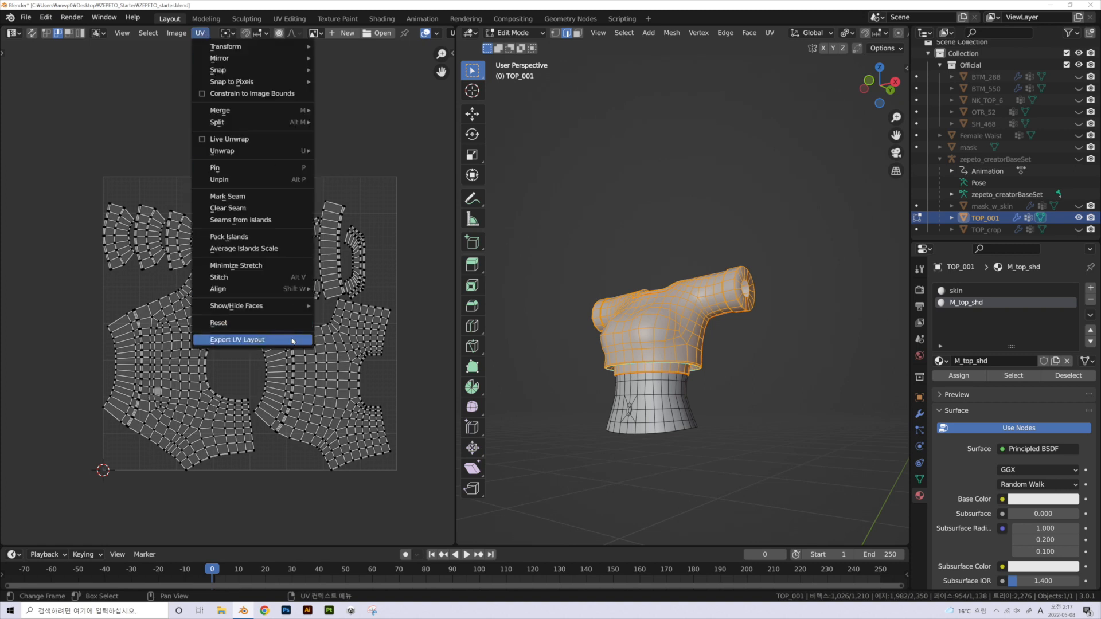
{"action": "left_click", "coordinate": [297, 340]}
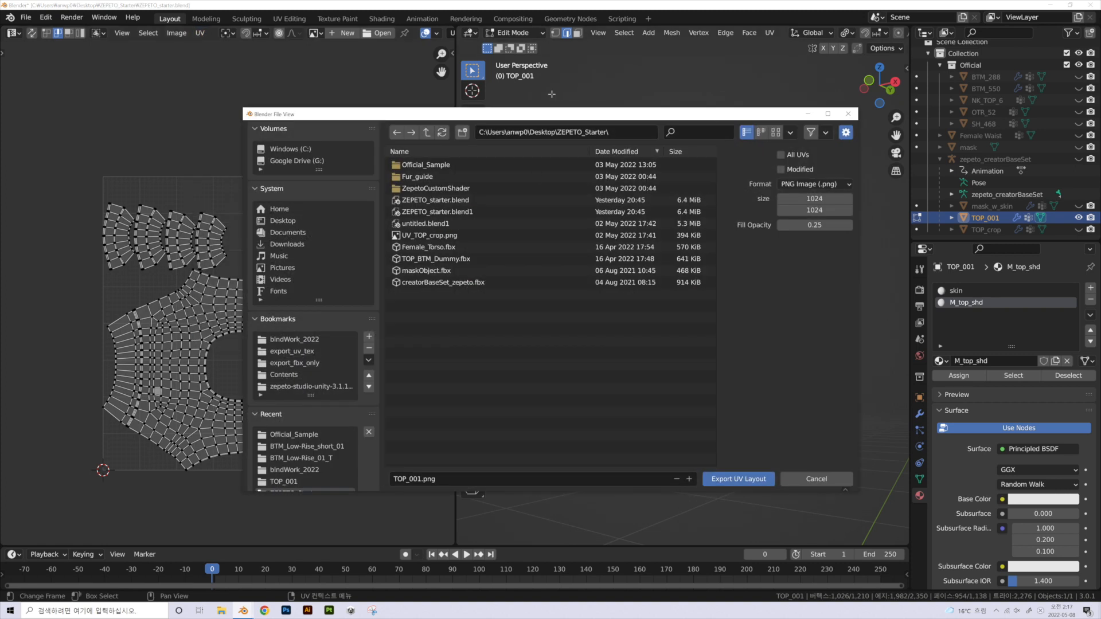
{"action": "left_click_drag", "start_coordinate": [542, 116], "coordinate": [725, 123]}
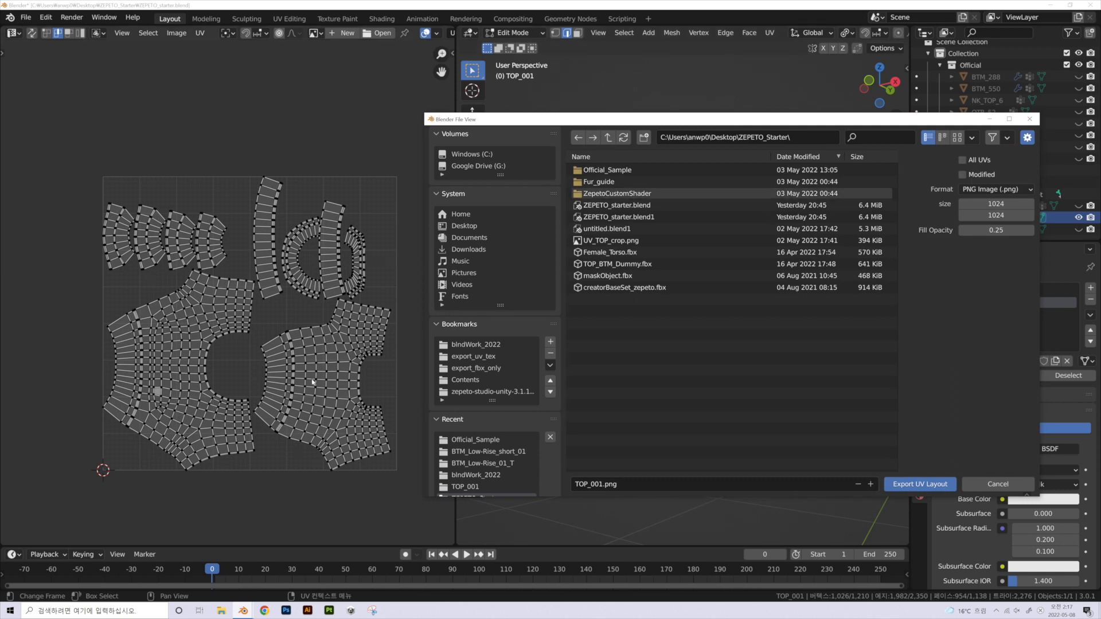
{"action": "left_click", "coordinate": [1029, 119]}
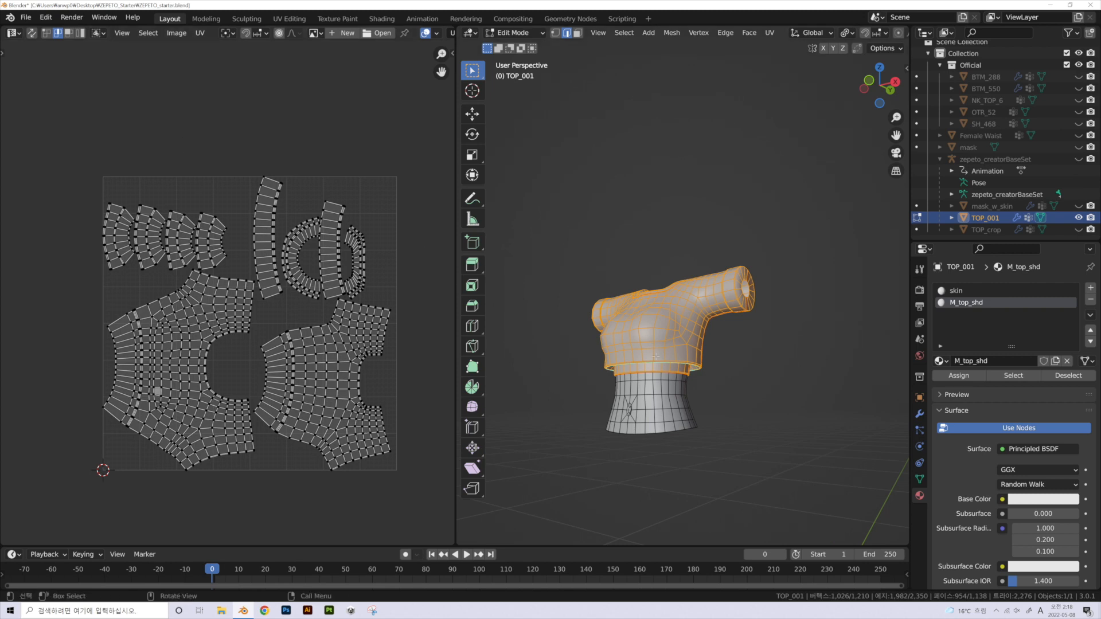
- Turn on UV Sync Selection so all UV islands stay displayed, then deselect the mesh
{"action": "left_click", "coordinate": [822, 397]}
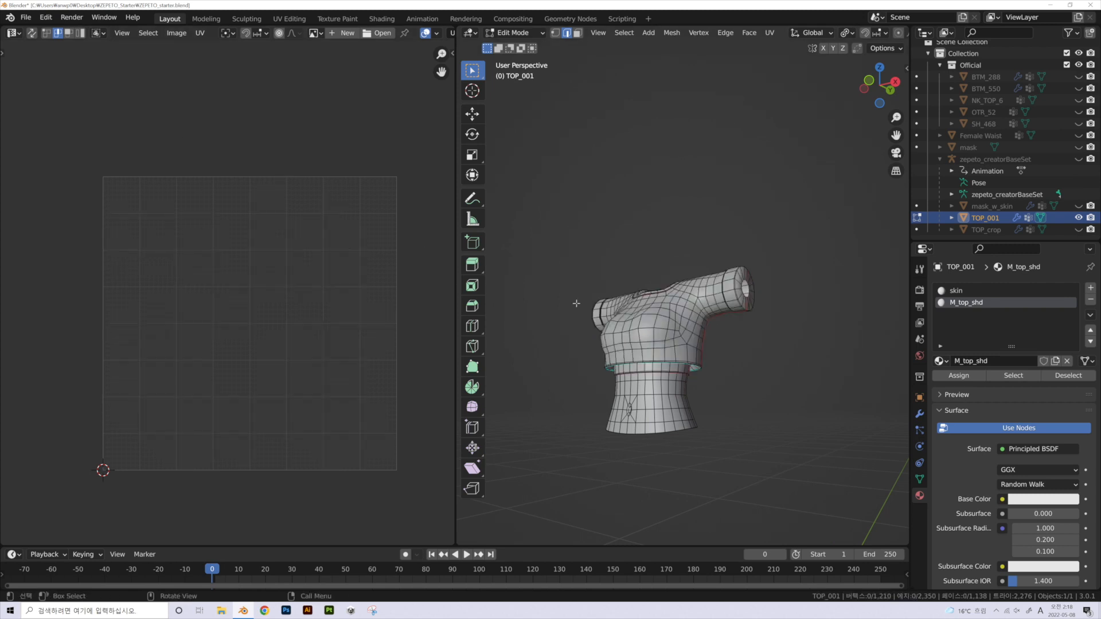
{"action": "key", "text": "ctrl+z"}
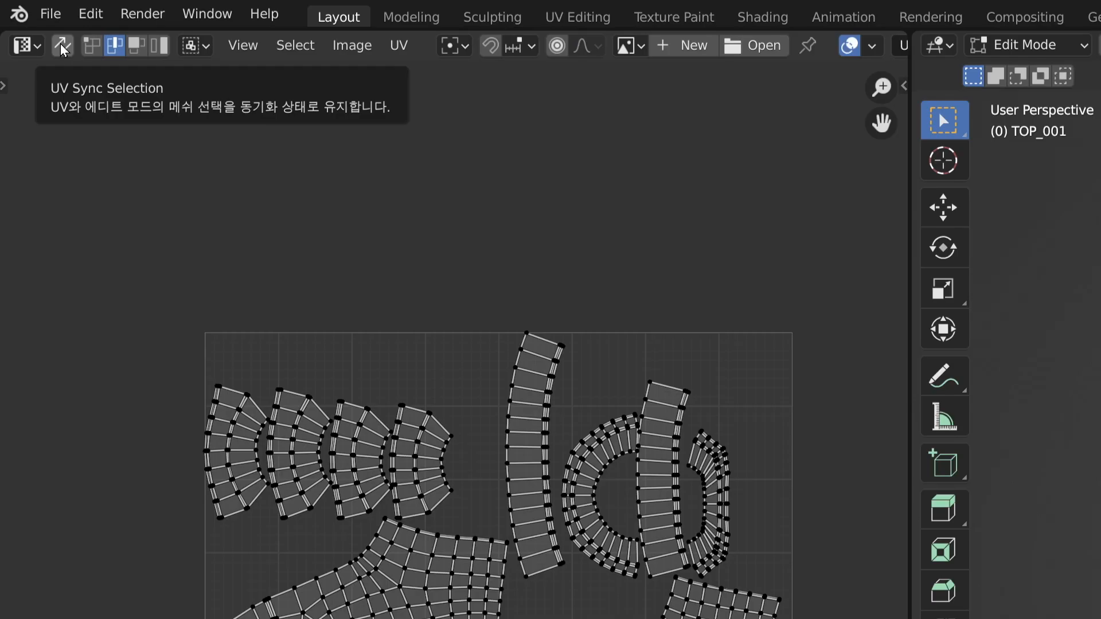
{"action": "left_click", "coordinate": [60, 51]}
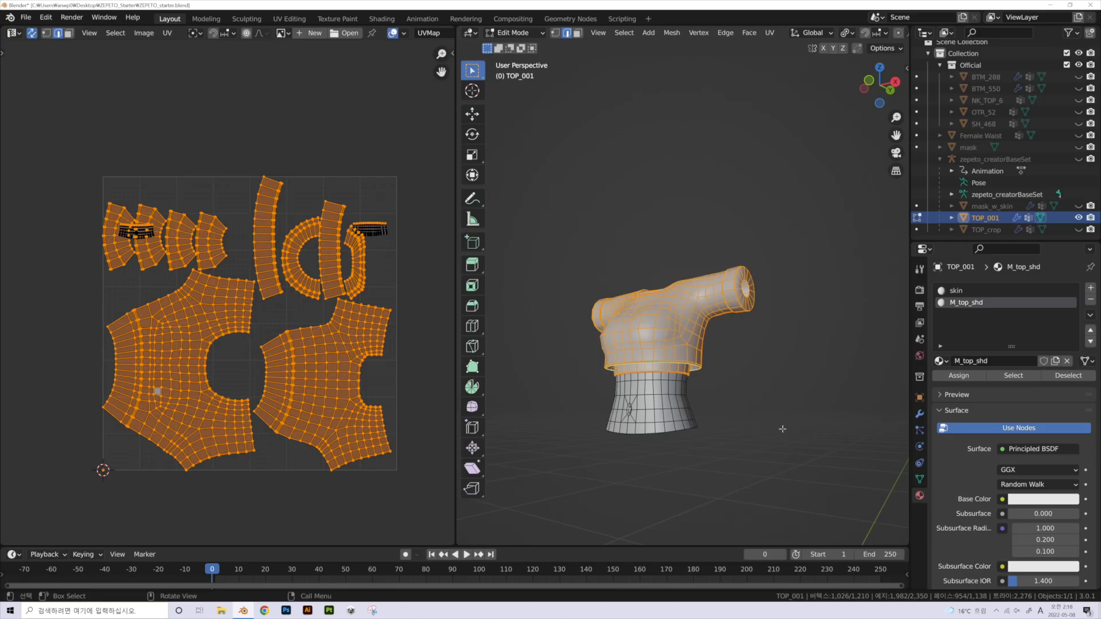
{"action": "left_click", "coordinate": [794, 430]}
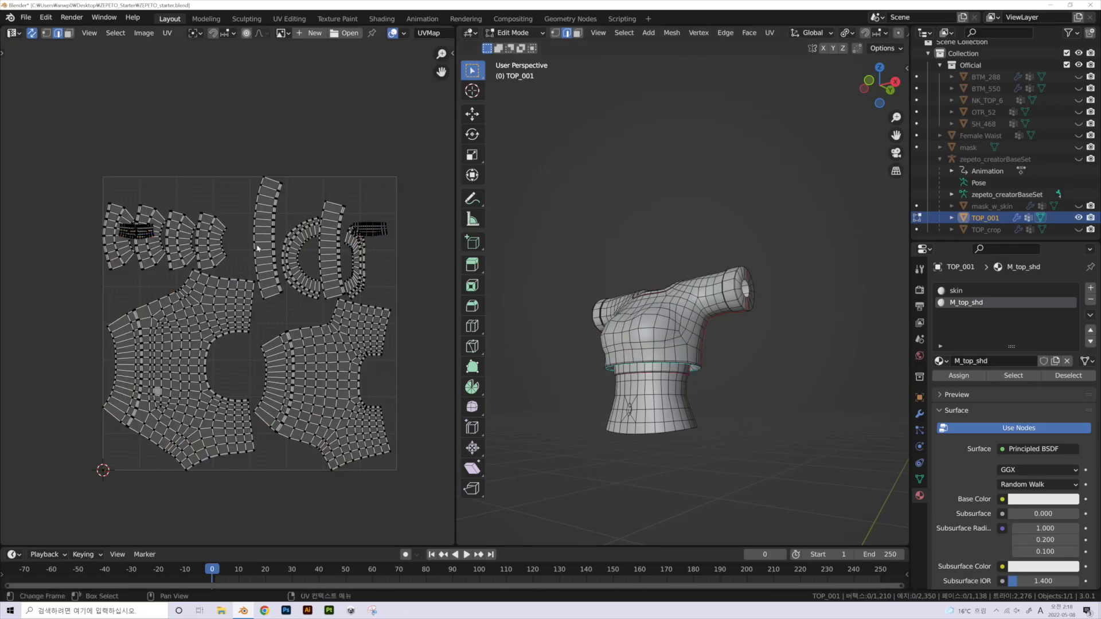
{"action": "scroll", "coordinate": [713, 351], "scroll_direction": "up", "scroll_amount": 1}
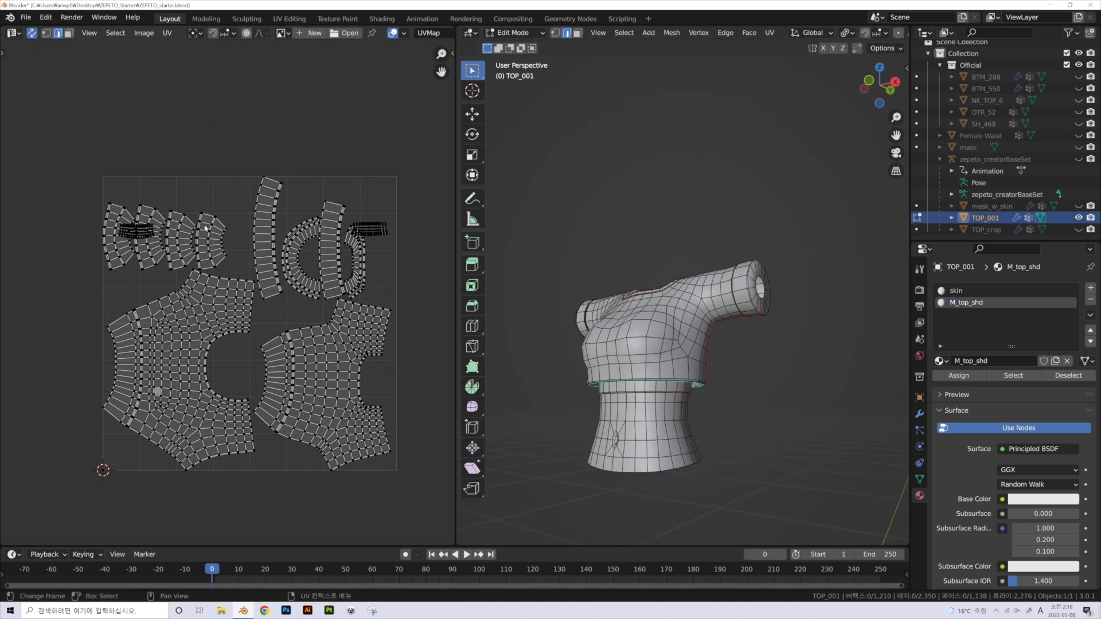
- Test the synced selection by picking a waist corner vertex of the back body UV island in vertex mode, then deselect it
{"action": "key", "text": "1"}
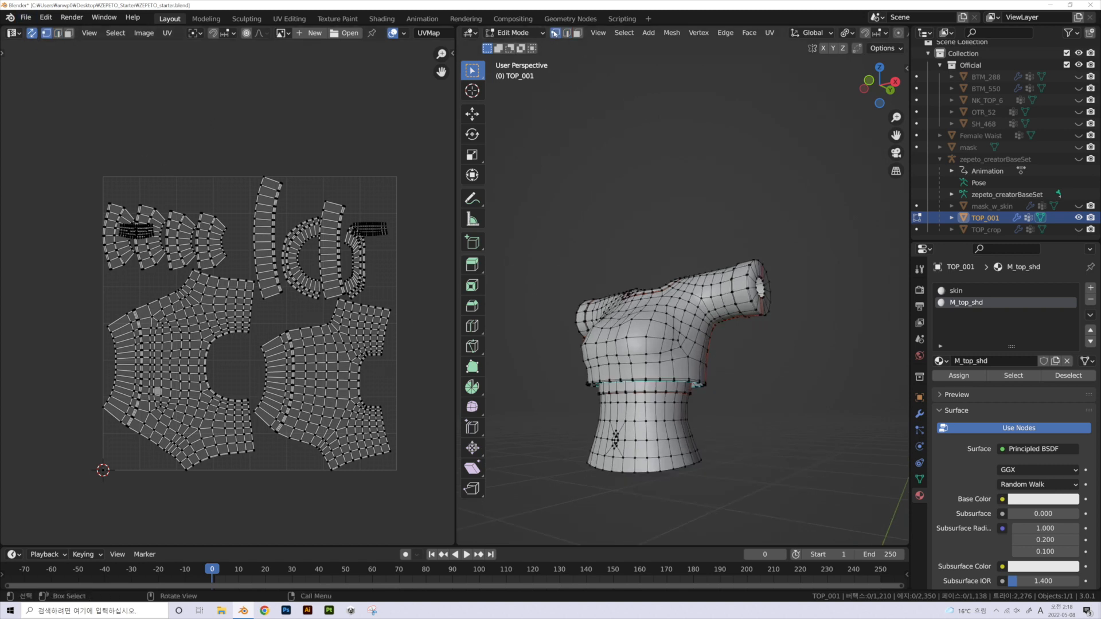
{"action": "scroll", "coordinate": [333, 320], "scroll_direction": "up", "scroll_amount": 2}
{"action": "left_click", "coordinate": [281, 376]}
{"action": "scroll", "coordinate": [280, 373], "scroll_direction": "down", "scroll_amount": 2}
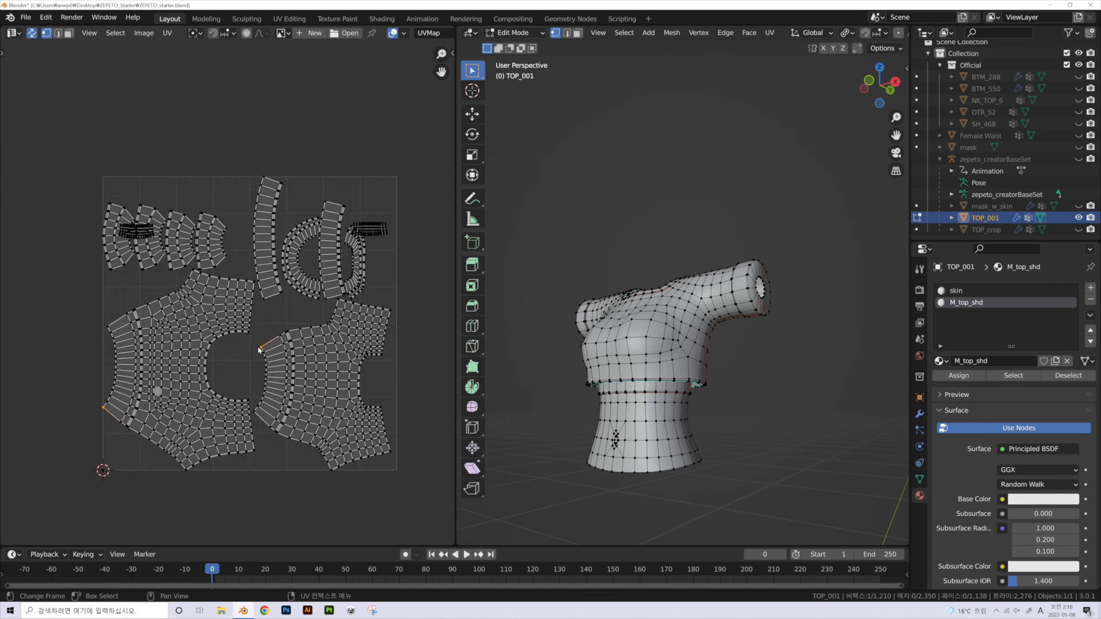
{"action": "left_click", "coordinate": [634, 134]}
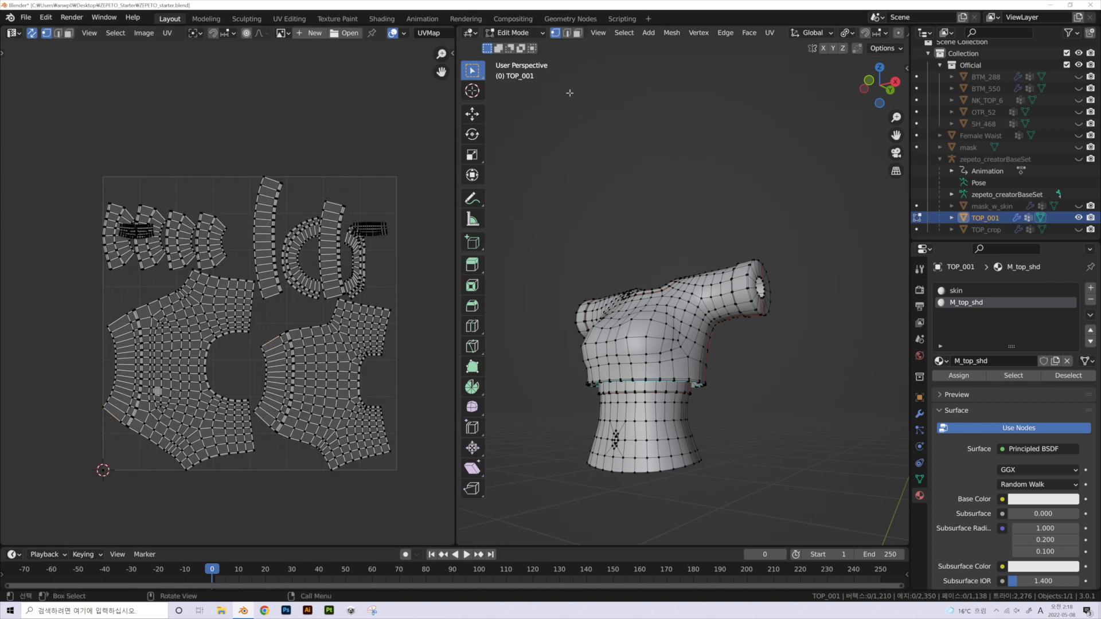
- In face selection mode, select the entire front body UV island and rotate it by -90°
{"action": "left_click", "coordinate": [578, 35]}
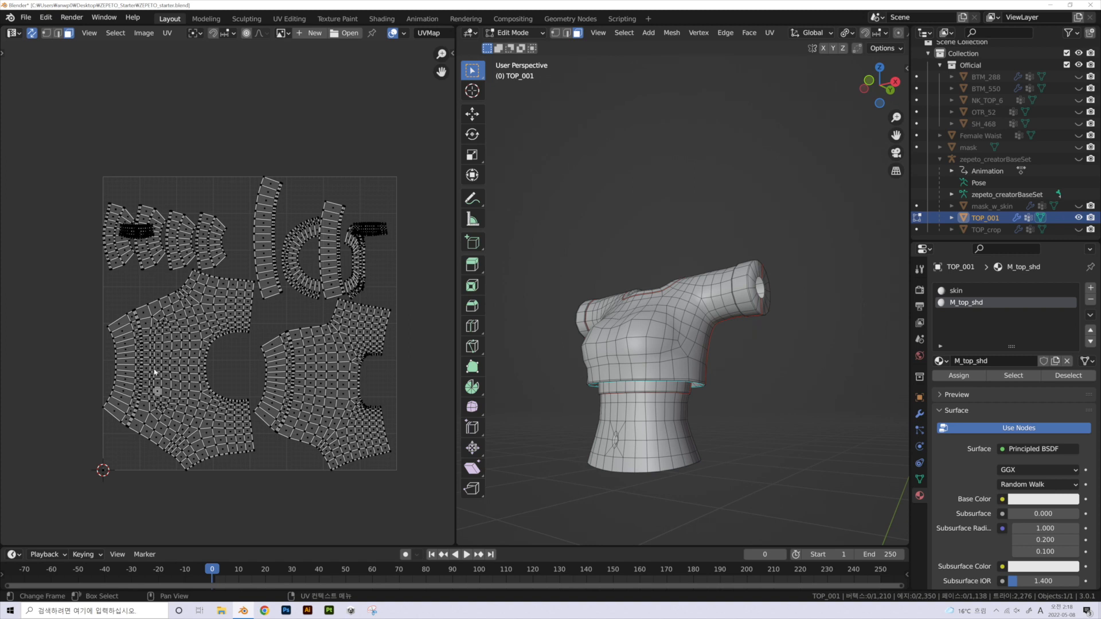
{"action": "key", "text": "l"}
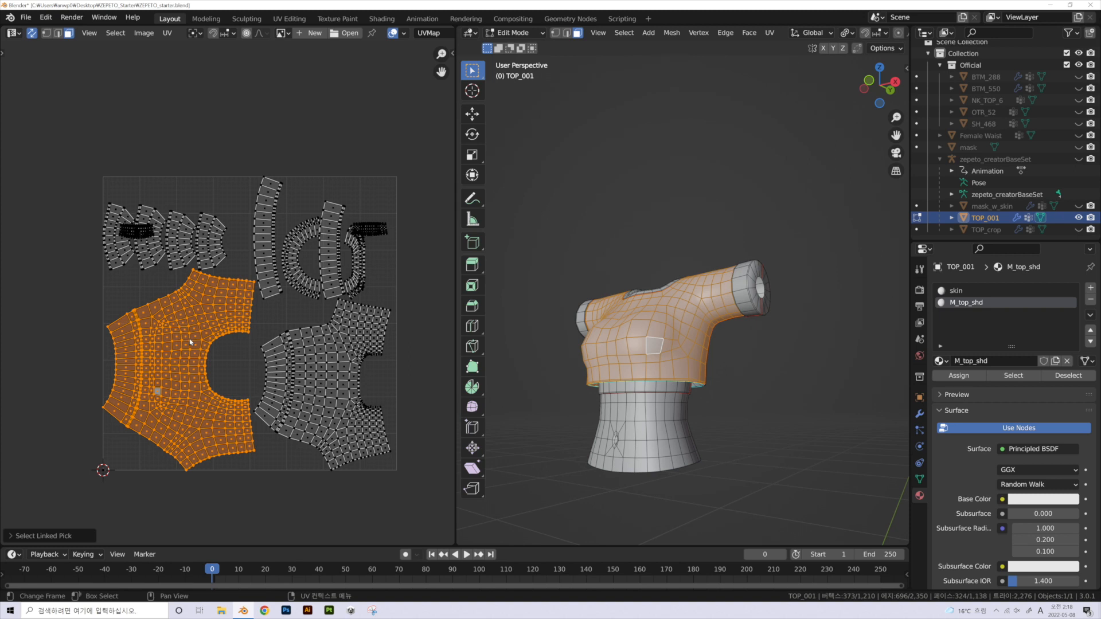
{"action": "key", "text": "r"}
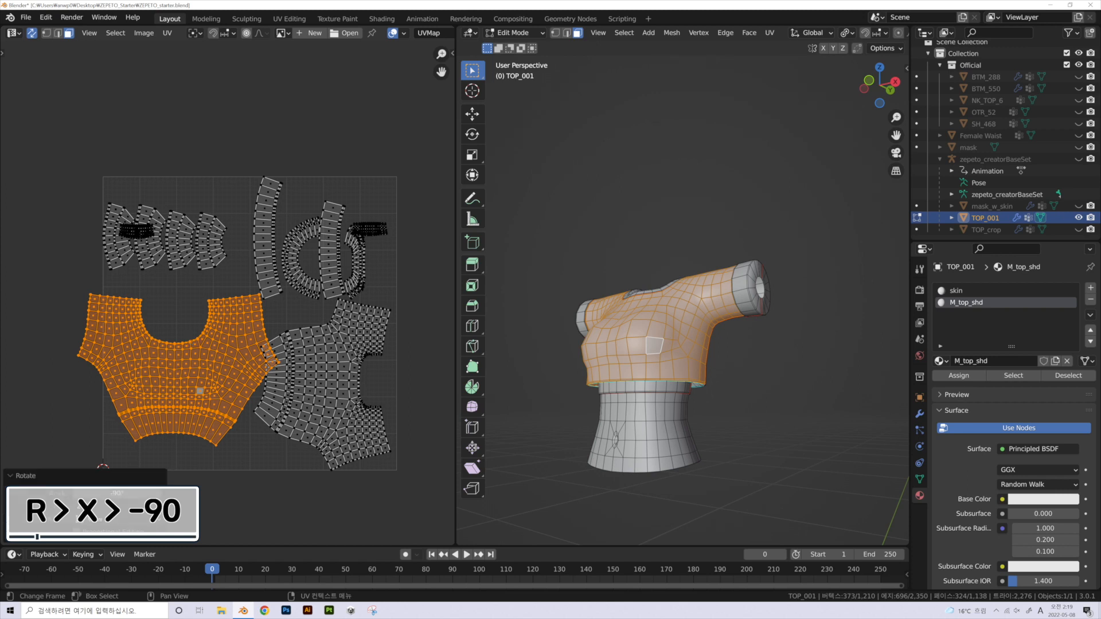
{"action": "scroll", "coordinate": [151, 467], "scroll_direction": "down", "scroll_amount": 1}
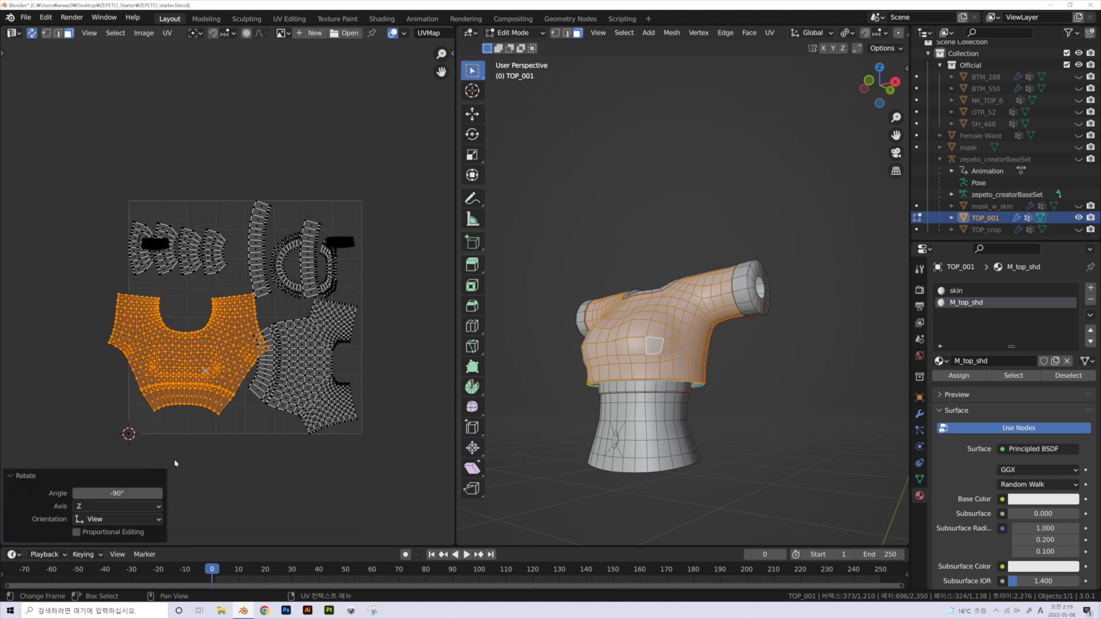
{"action": "scroll", "coordinate": [200, 410], "scroll_direction": "up", "scroll_amount": 1}
{"action": "scroll", "coordinate": [202, 395], "scroll_direction": "down", "scroll_amount": 1}
{"action": "scroll", "coordinate": [204, 374], "scroll_direction": "up", "scroll_amount": 1}
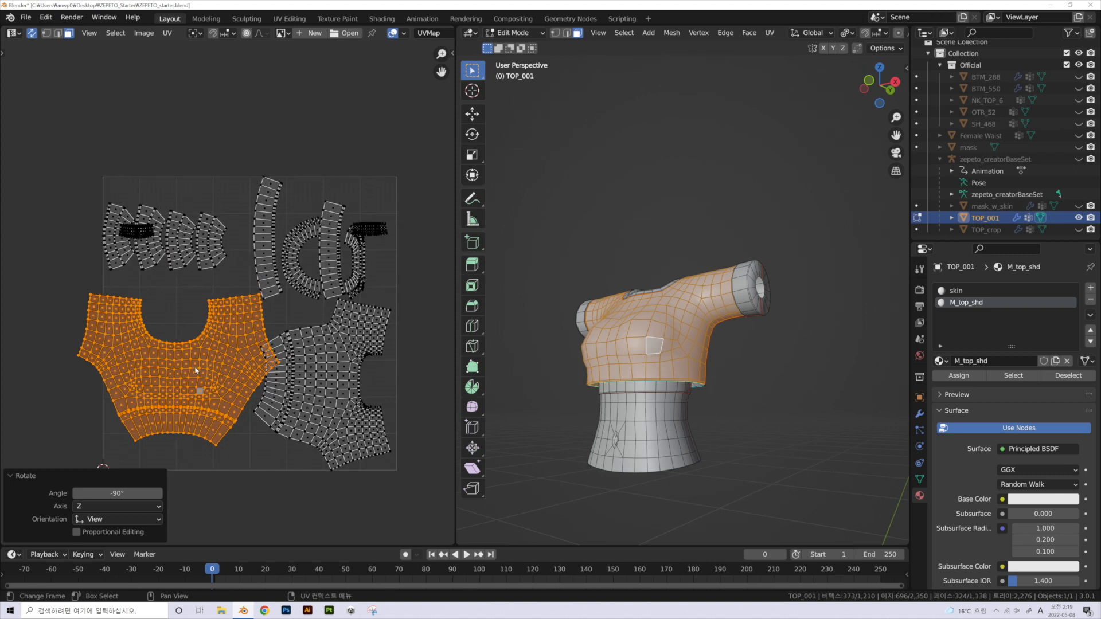
- Move the front body UV island by about 0.091 in X and -0.021 in Y to fit inside the UV square
{"action": "key", "text": "g"}
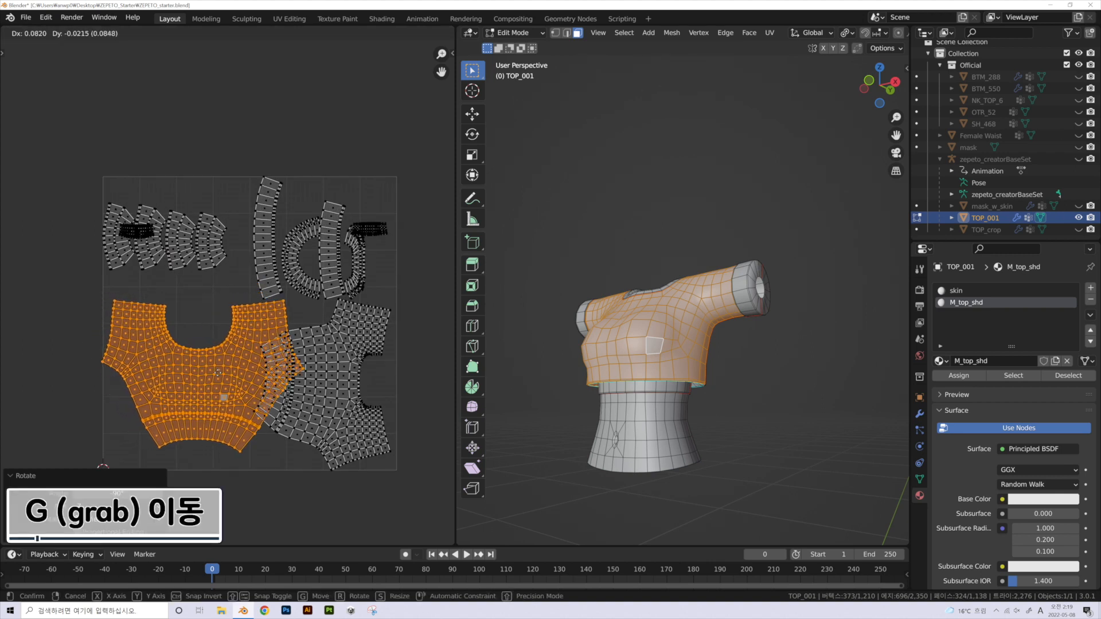
{"action": "left_click", "coordinate": [284, 378]}
{"action": "scroll", "coordinate": [300, 421], "scroll_direction": "down", "scroll_amount": 1}
{"action": "scroll", "coordinate": [269, 392], "scroll_direction": "up", "scroll_amount": 1}
{"action": "middle_click_drag", "start_coordinate": [574, 372], "coordinate": [671, 450]}
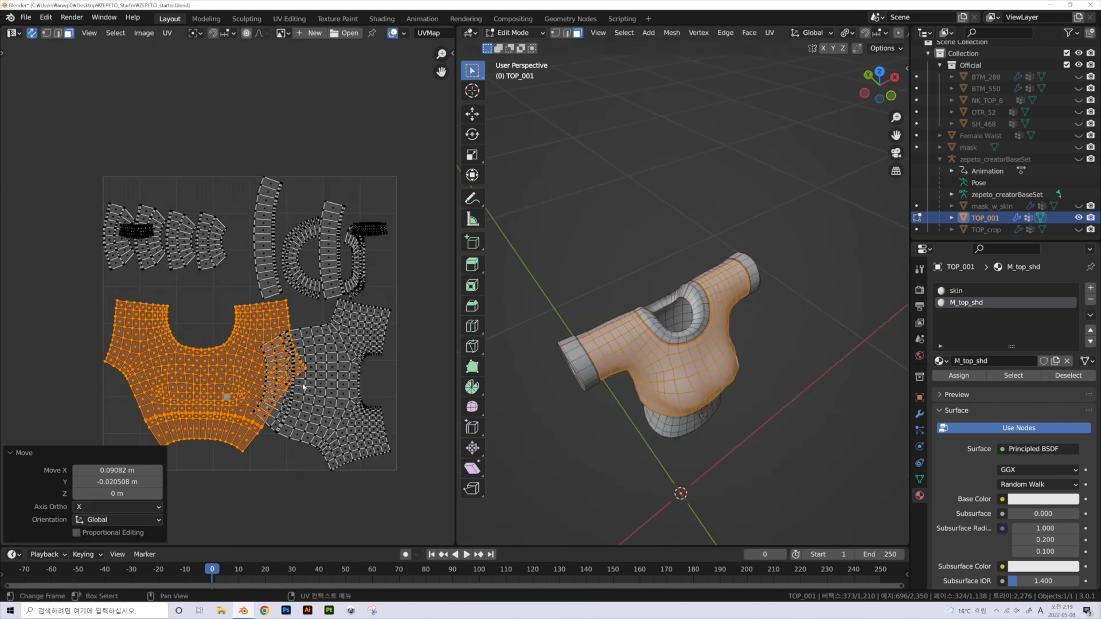
- Deselect the front body UV island, select the entire back body UV island and rotate it by -90°
{"action": "middle_click_drag", "start_coordinate": [573, 344], "coordinate": [651, 248]}
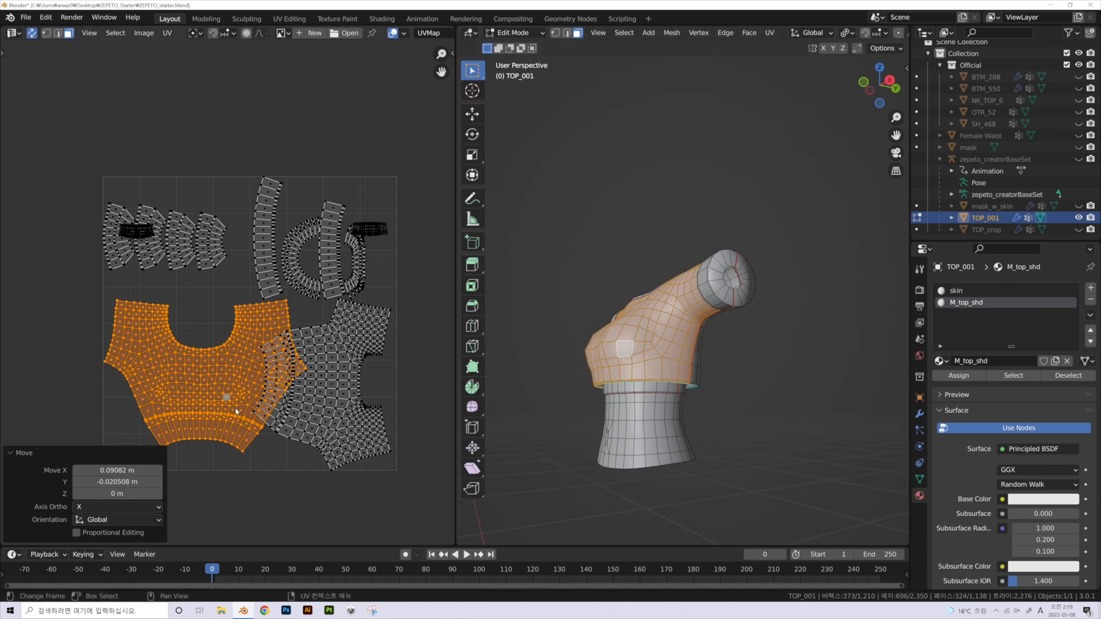
{"action": "key", "text": "alt+a"}
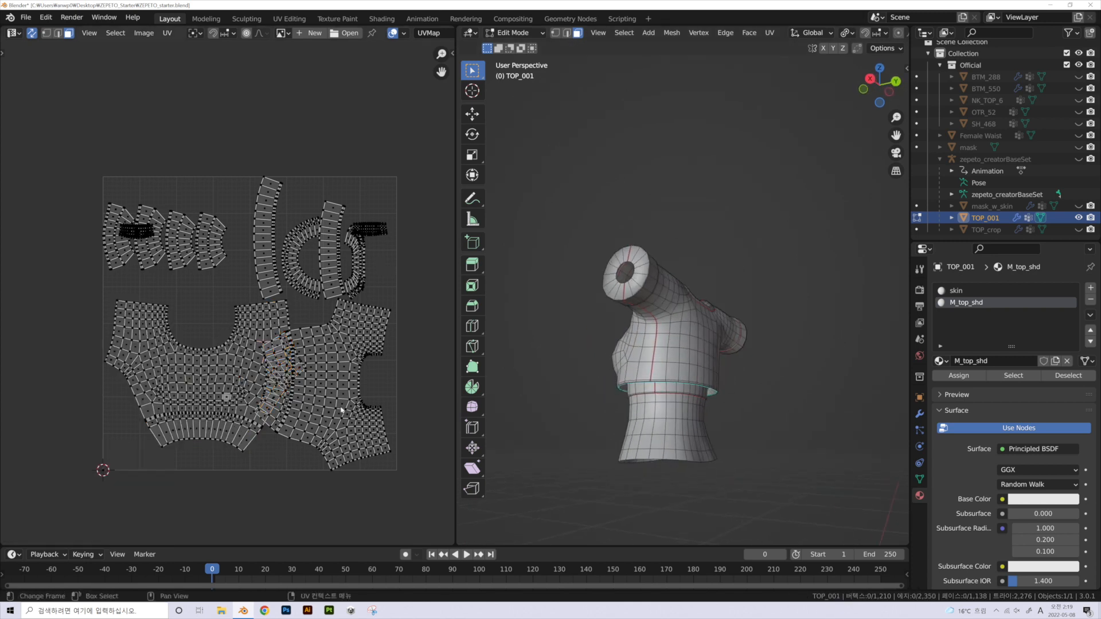
{"action": "key", "text": "l"}
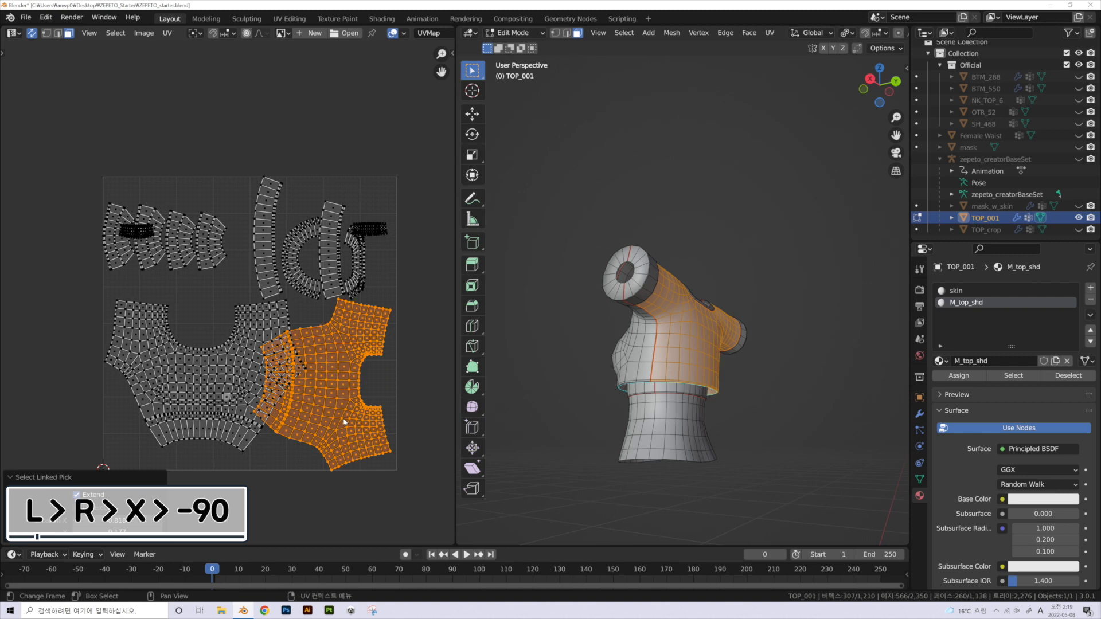
{"action": "type", "text": "r-90"}
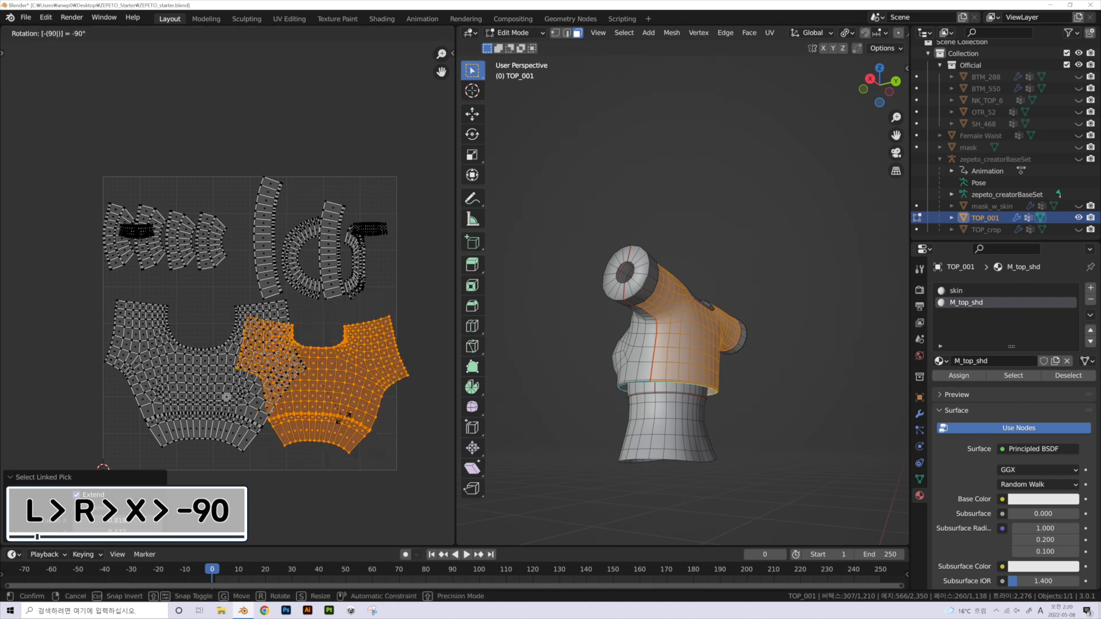
{"action": "key", "text": "Return"}
- Move the back body UV island by about 0.248 in X and 0.001 in Y, clear of the front body island, and deselect it
{"action": "key", "text": "g"}
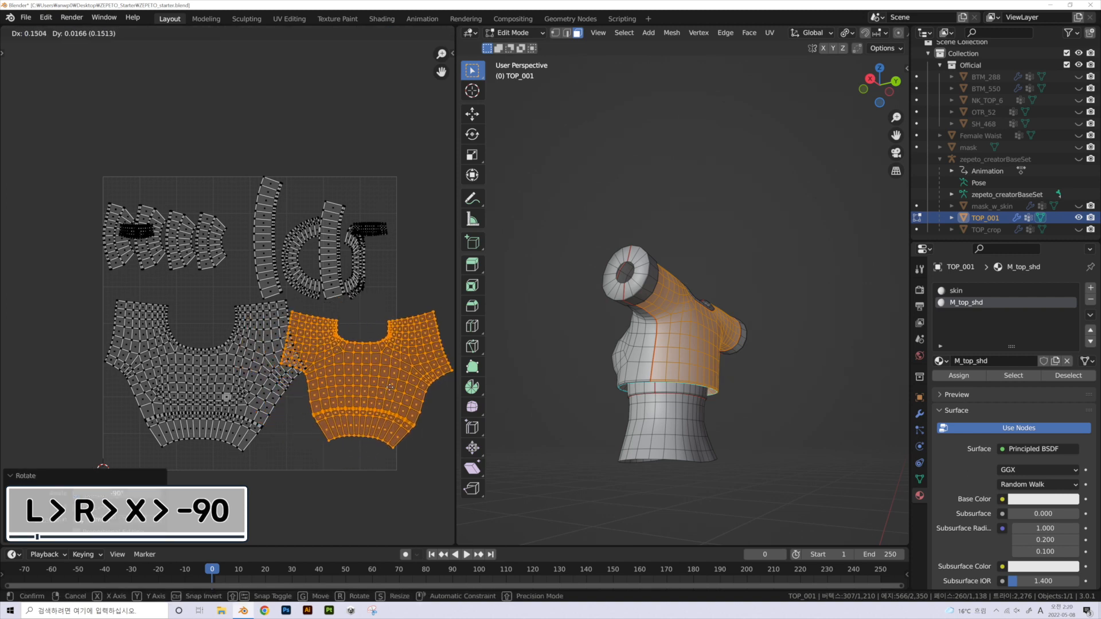
{"action": "left_click", "coordinate": [416, 394]}
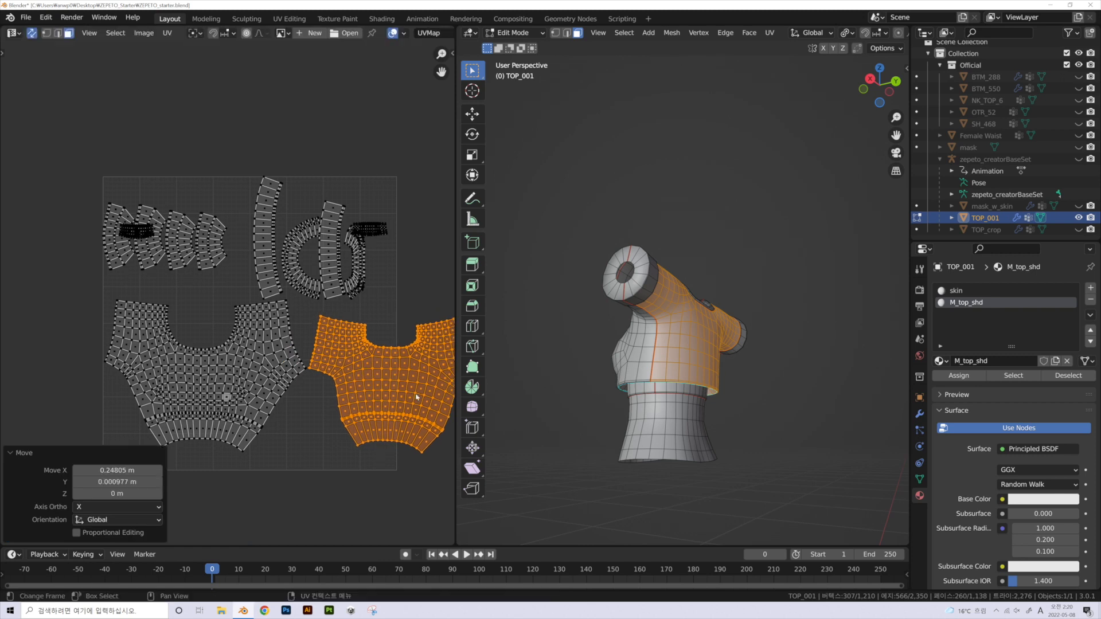
{"action": "scroll", "coordinate": [217, 367], "scroll_direction": "down", "scroll_amount": 3}
{"action": "key", "text": "alt+a"}
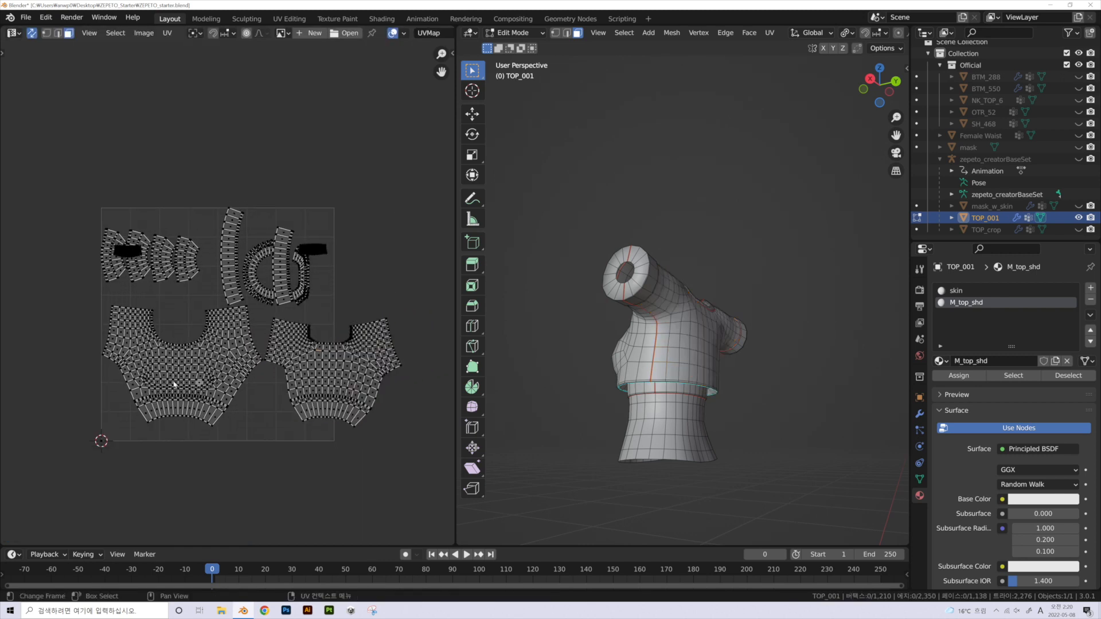
- Examine which parts of the top the two body islands and the two long strip islands cover by selecting them, then clear the selection
{"action": "key", "text": "l"}
{"action": "key", "text": "alt+a"}
{"action": "key", "text": "l"}
{"action": "key", "text": "alt+a"}
{"action": "middle_click_drag", "start_coordinate": [566, 326], "coordinate": [499, 333]}
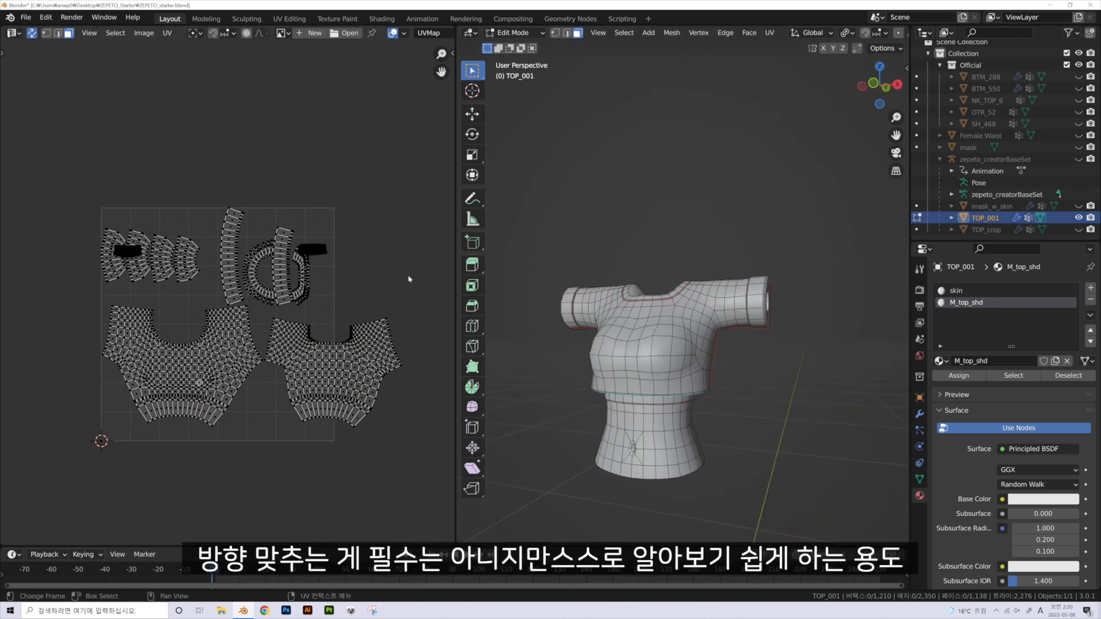
{"action": "scroll", "coordinate": [285, 309], "scroll_direction": "up", "scroll_amount": 1}
{"action": "key", "text": "l"}
{"action": "scroll", "coordinate": [688, 424], "scroll_direction": "up", "scroll_amount": 3}
{"action": "middle_click_drag", "start_coordinate": [706, 444], "coordinate": [648, 327]}
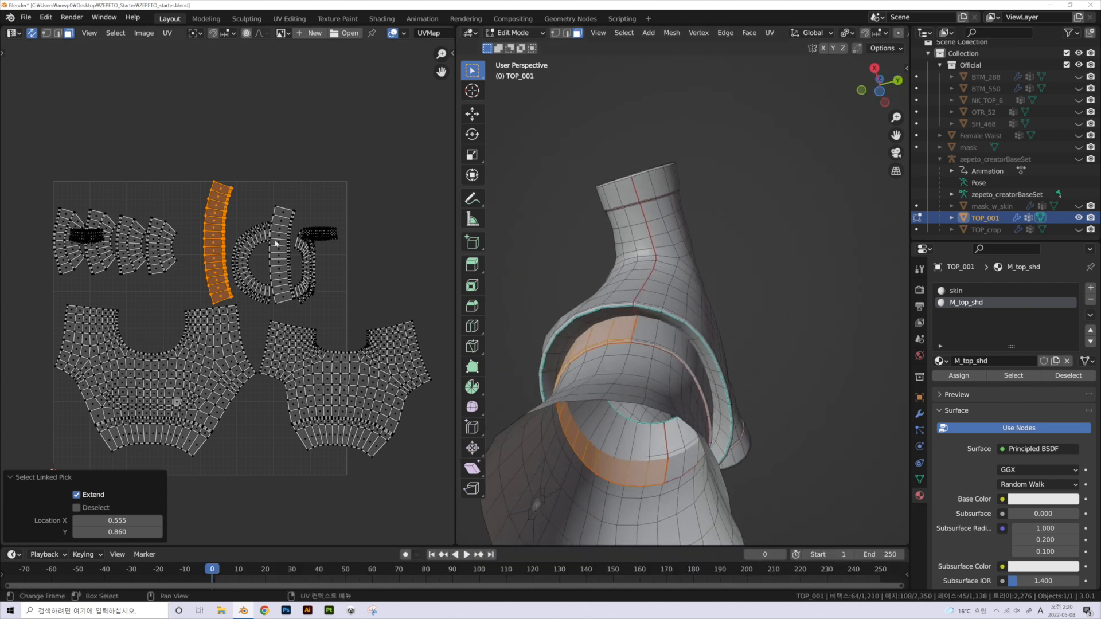
{"action": "key", "text": "l"}
{"action": "left_click", "coordinate": [238, 164]}
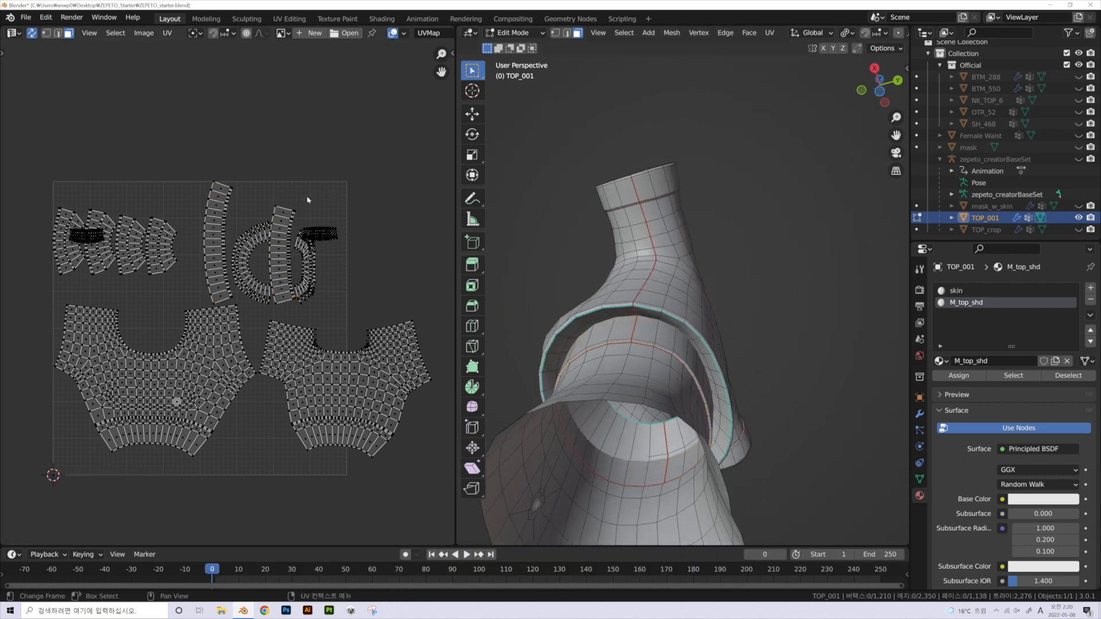
- Select the longer inner hem strip UV island, rotate it by 90° and deselect it
{"action": "key", "text": "l"}
{"action": "key", "text": "r"}
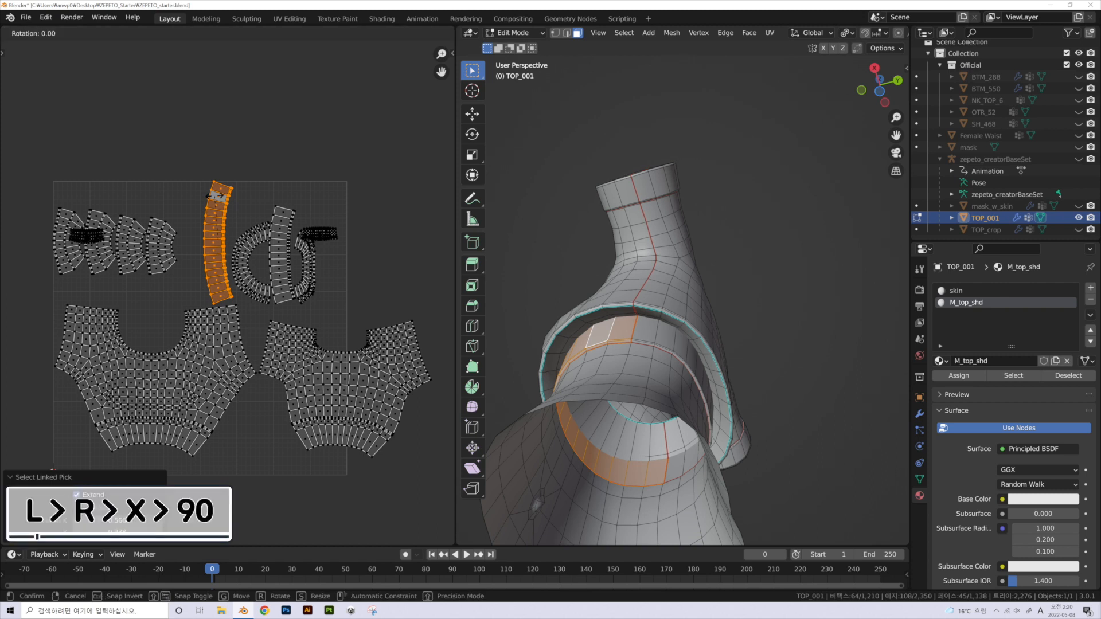
{"action": "type", "text": "90"}
{"action": "key", "text": "Return"}
{"action": "left_click", "coordinate": [344, 194]}
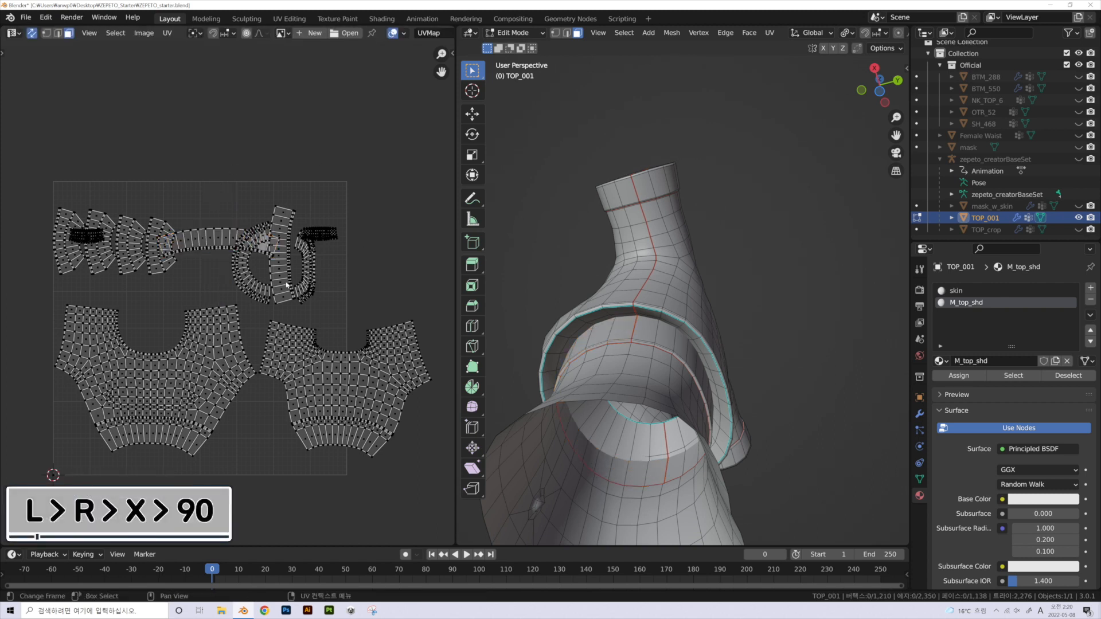
- Rotate the shorter inner hem strip island by 90° and move it about -0.218 in X and -0.034 in Y, under the longer strip
{"action": "key", "text": "l"}
{"action": "type", "text": "r90"}
{"action": "key", "text": "Return"}
{"action": "key", "text": "g"}
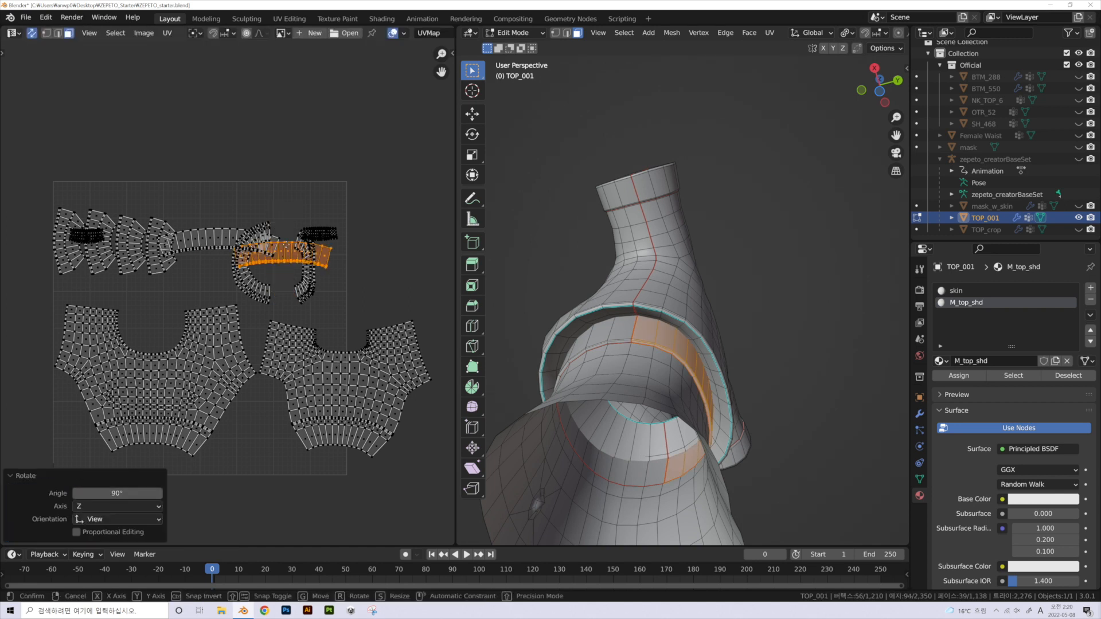
{"action": "left_click", "coordinate": [224, 260]}
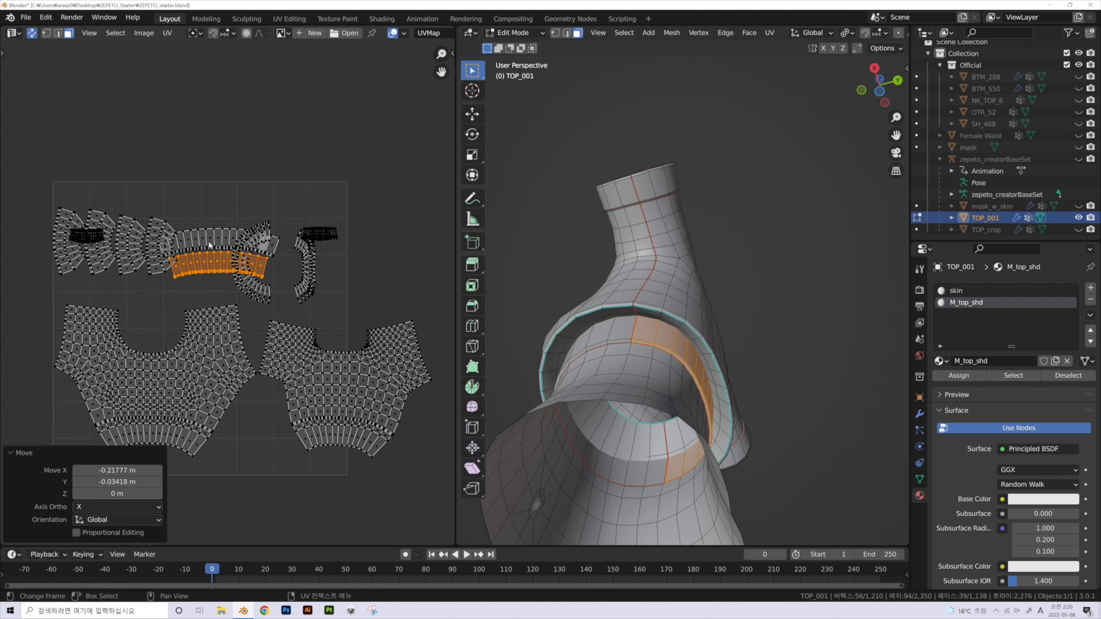
{"action": "key", "text": "alt+a"}
{"action": "key", "text": "l"}
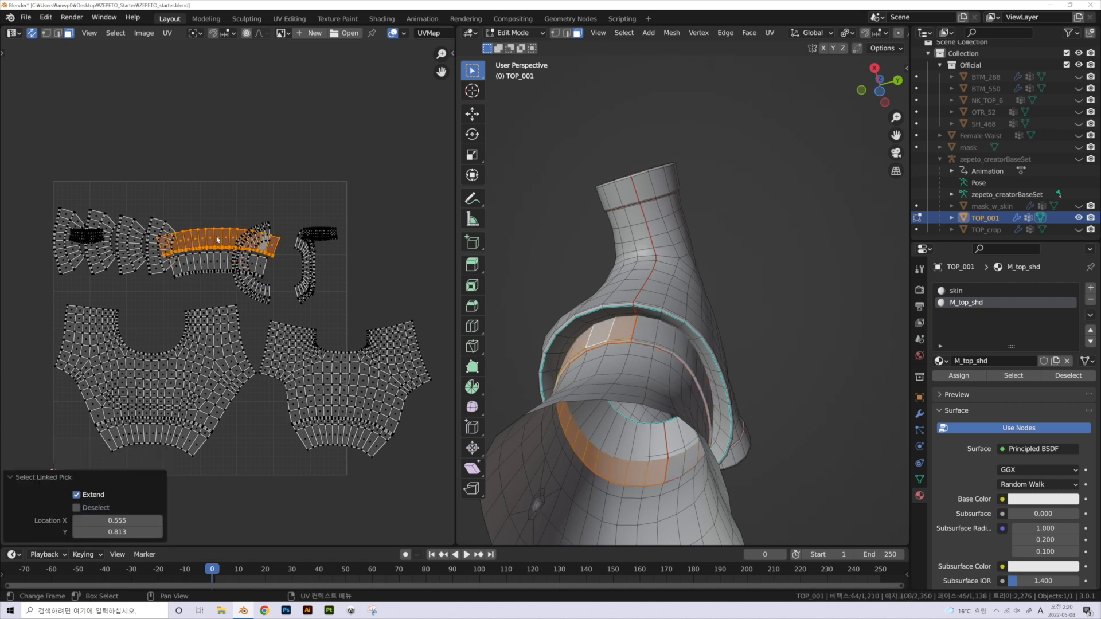
{"action": "key", "text": "l"}
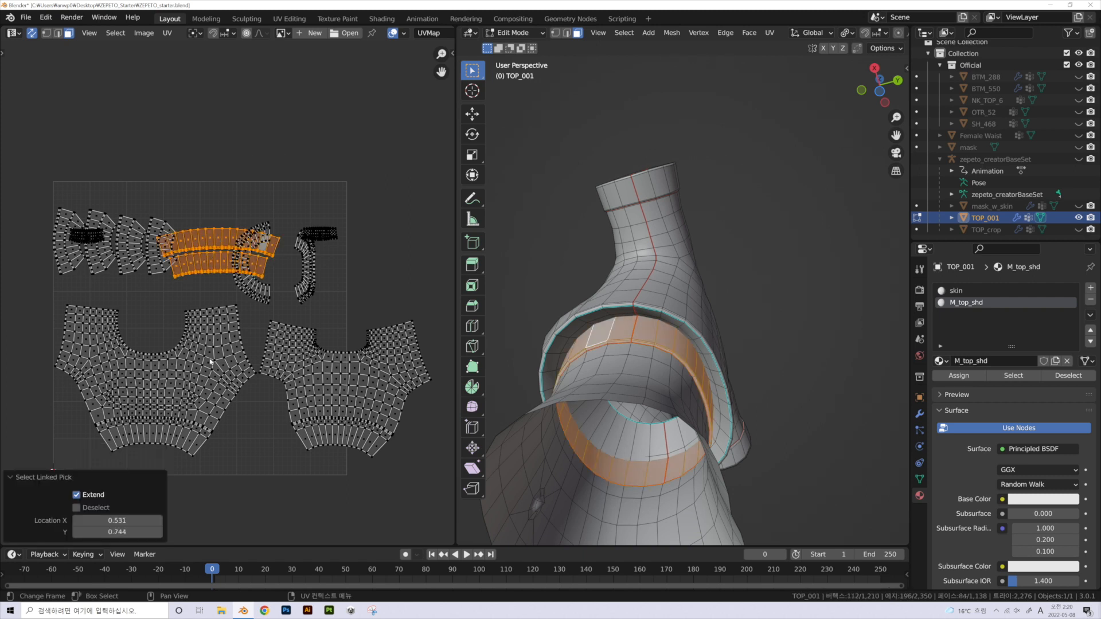
{"action": "key", "text": "l"}
{"action": "key", "text": "l"}
{"action": "key", "text": "alt+a"}
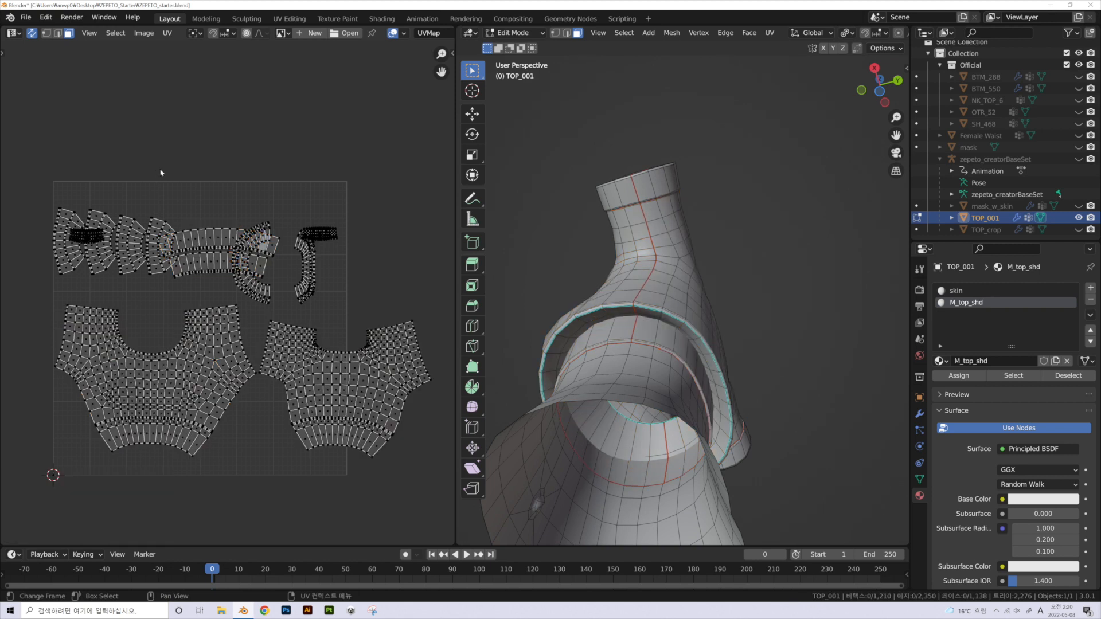
- Select both inner hem strip islands and move them together beneath the back body UV island, then deselect them
{"action": "key", "text": "l"}
{"action": "key", "text": "l"}
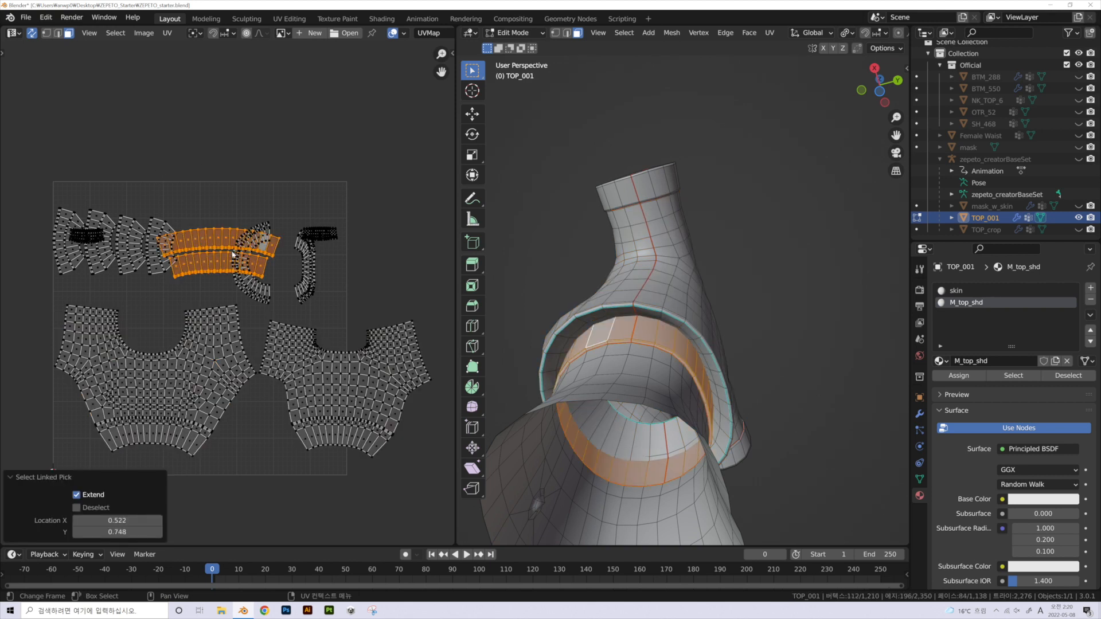
{"action": "key", "text": "g"}
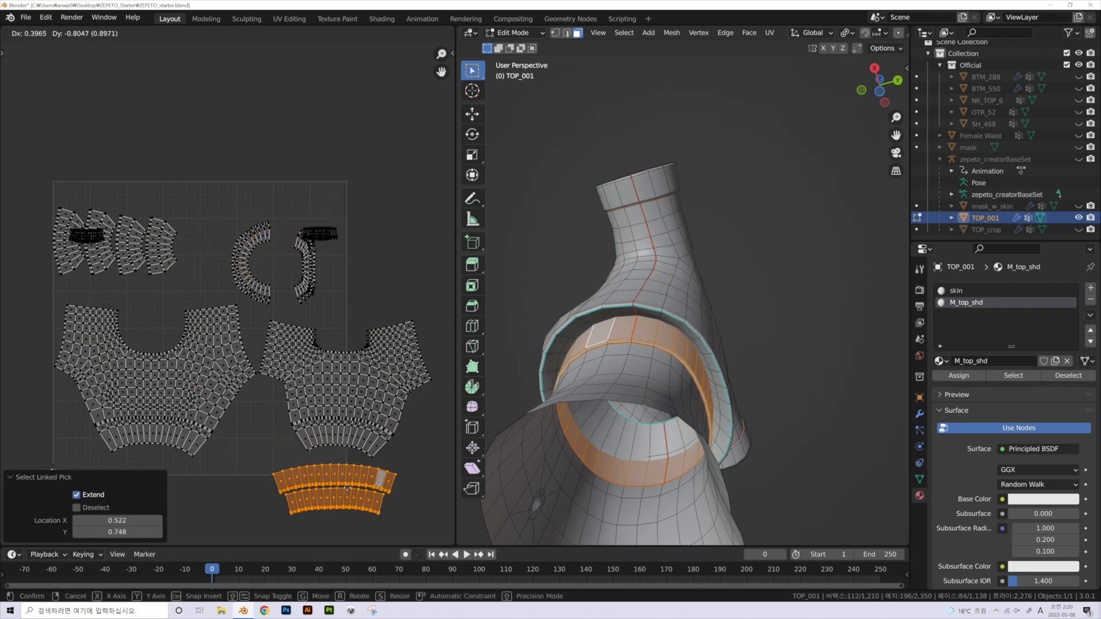
{"action": "left_click", "coordinate": [345, 486]}
{"action": "left_click", "coordinate": [280, 263]}
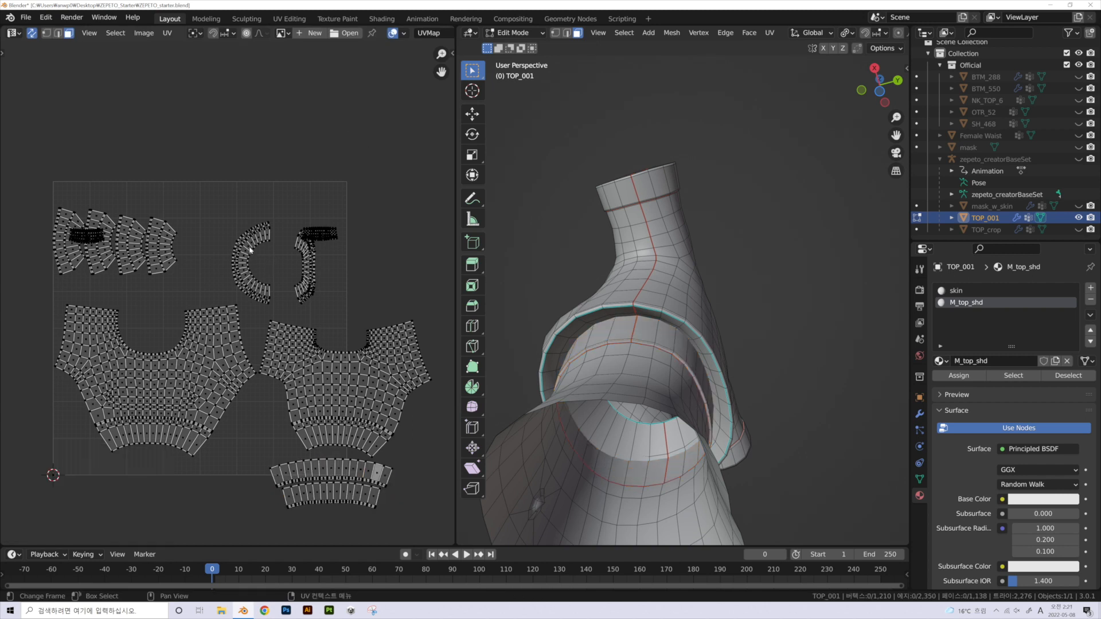
- Examine which part of the neckline the large curved UV island covers by selecting it against the 3D model, then deselect it
{"action": "key", "text": "l"}
{"action": "middle_click_drag", "start_coordinate": [768, 367], "coordinate": [676, 407]}
{"action": "scroll", "coordinate": [646, 361], "scroll_direction": "up", "scroll_amount": 4}
{"action": "left_click", "coordinate": [364, 209]}
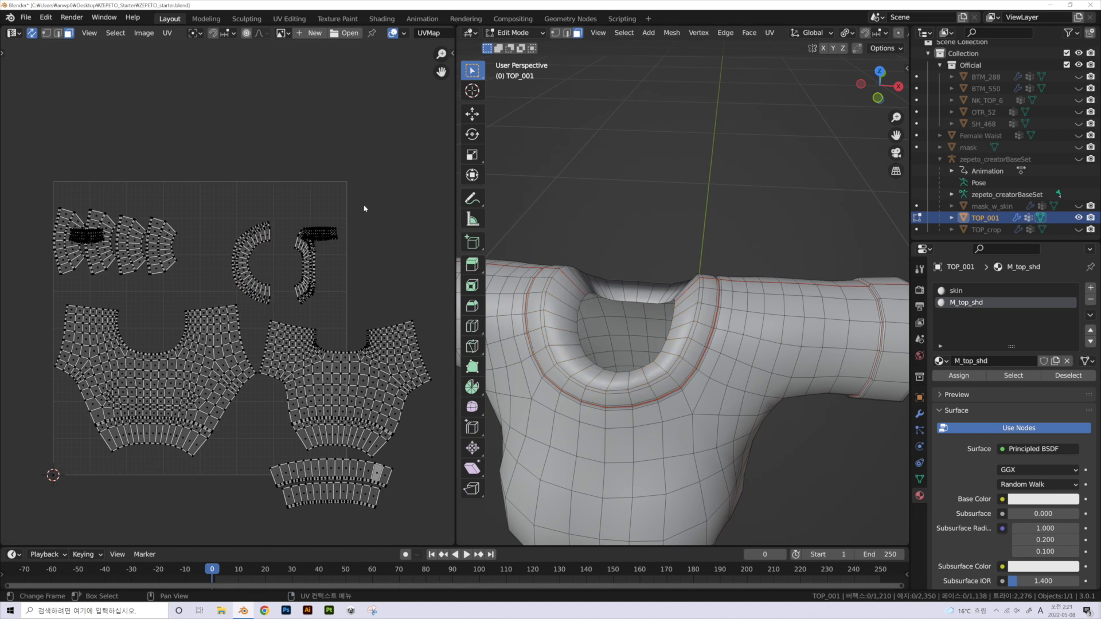
{"action": "key", "text": "l"}
{"action": "left_click", "coordinate": [309, 107]}
{"action": "key", "text": "l"}
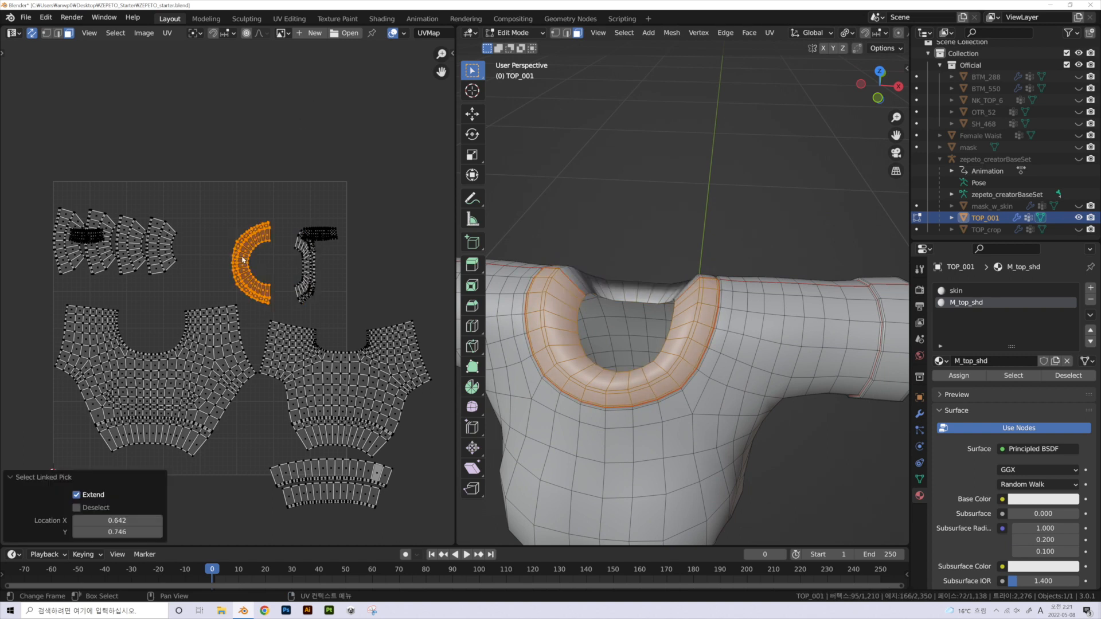
{"action": "left_click", "coordinate": [361, 123]}
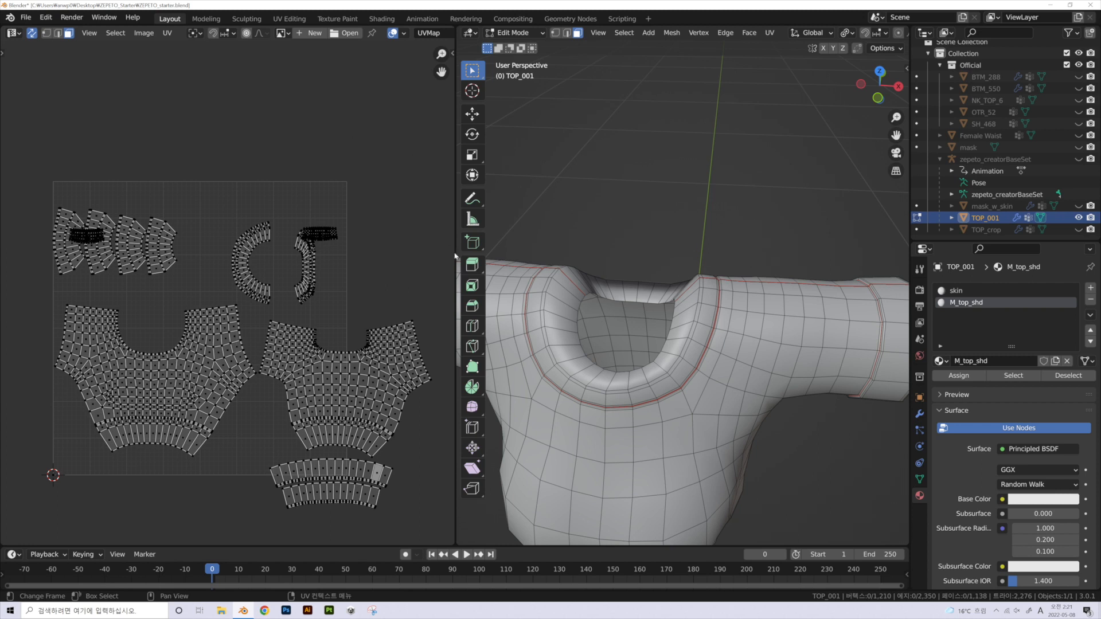
- Widen the UV editor area, select the curved front neckline UV island, rotate it by -90° and deselect it
{"action": "left_click_drag", "start_coordinate": [456, 257], "coordinate": [479, 256]}
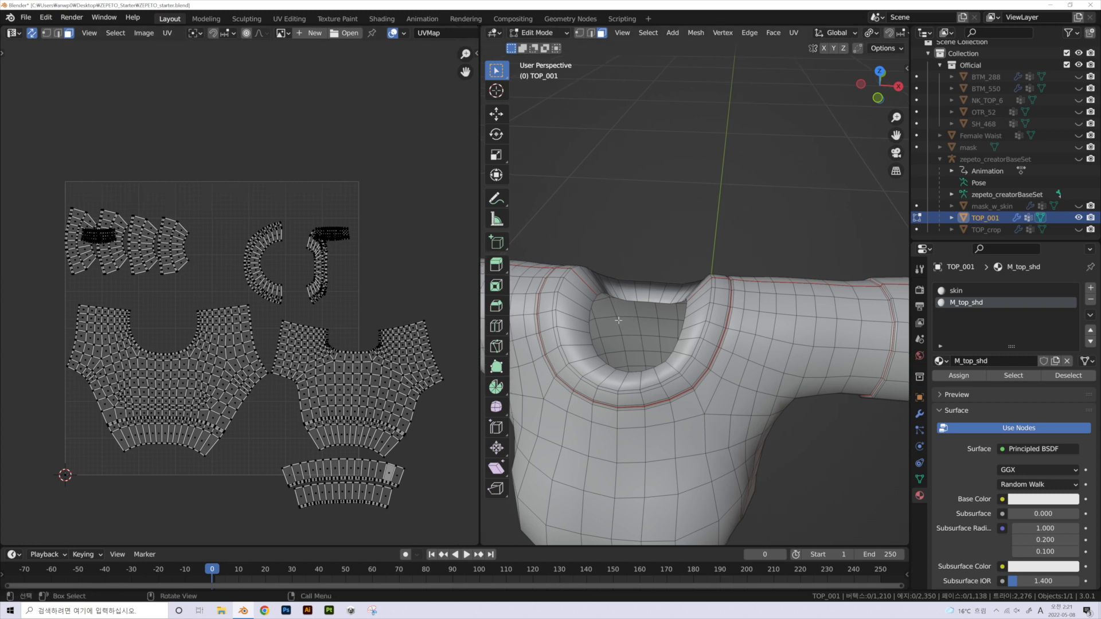
{"action": "scroll", "coordinate": [294, 275], "scroll_direction": "up", "scroll_amount": 1}
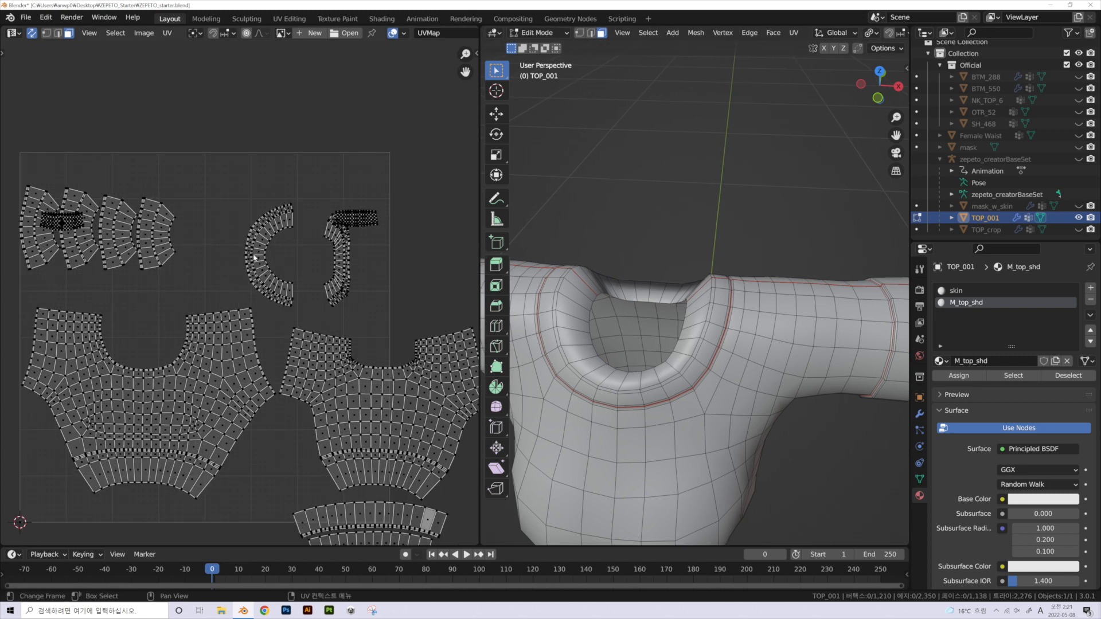
{"action": "key", "text": "l"}
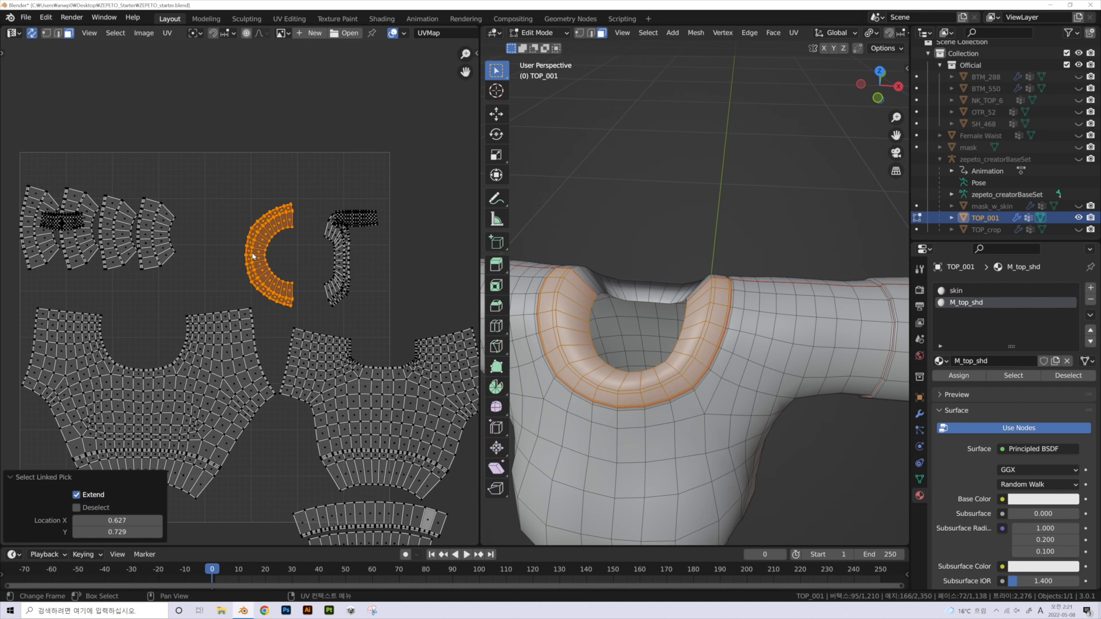
{"action": "type", "text": "r"}
{"action": "type", "text": "-90"}
{"action": "key", "text": "Return"}
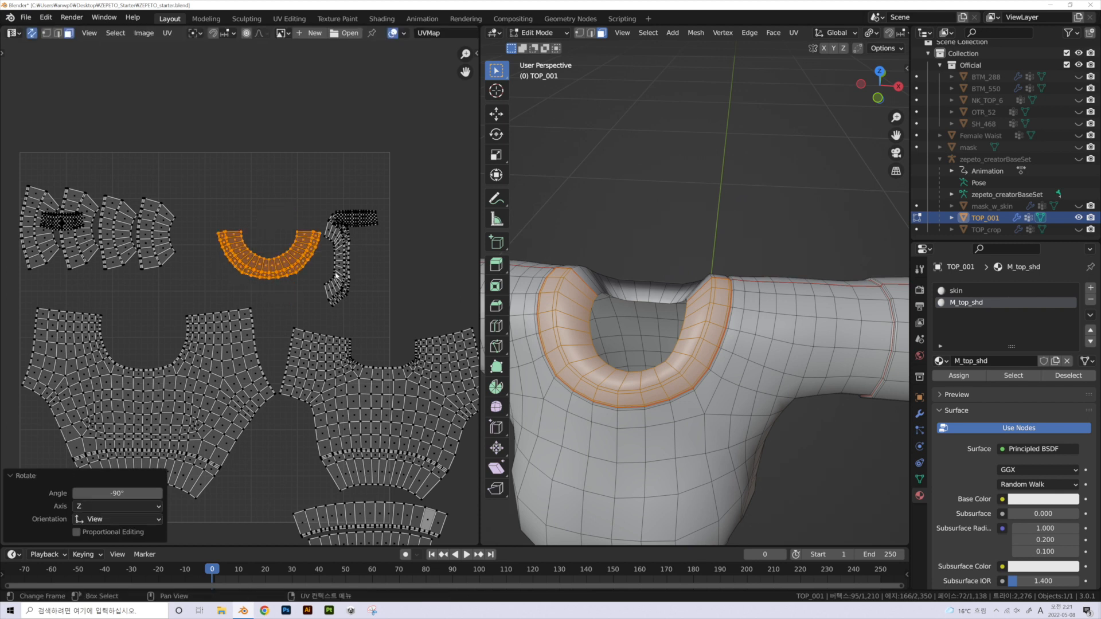
{"action": "left_click", "coordinate": [390, 130]}
- Rotate the back neckline UV island by 90°, move it beside the front neckline island without overlap and deselect it
{"action": "key", "text": "l"}
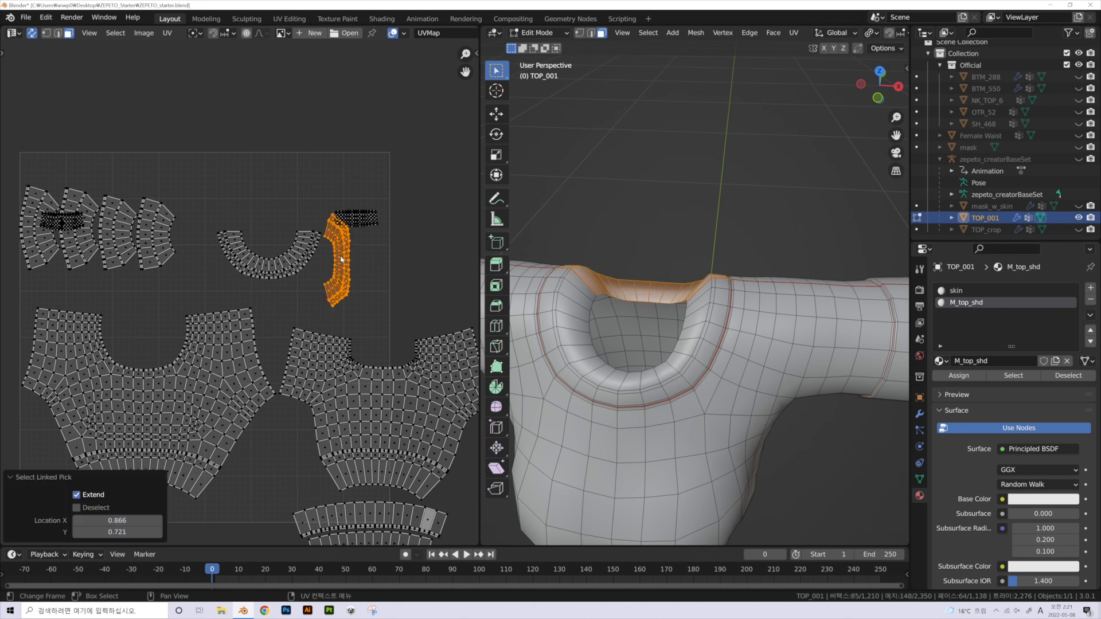
{"action": "type", "text": "r90"}
{"action": "key", "text": "Return"}
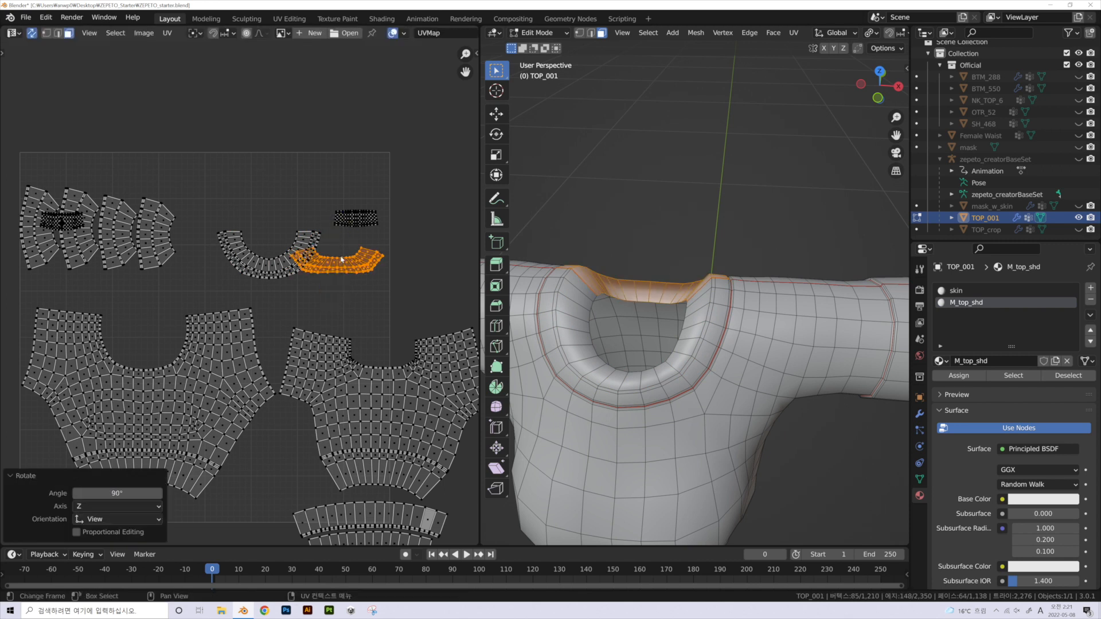
{"action": "key", "text": "g"}
{"action": "left_click", "coordinate": [371, 254]}
{"action": "left_click", "coordinate": [361, 130]}
- Turn off UV Sync Selection and select all linked faces of the top in the 3D viewport, delimited by Material
{"action": "scroll", "coordinate": [416, 266], "scroll_direction": "up", "scroll_amount": 2}
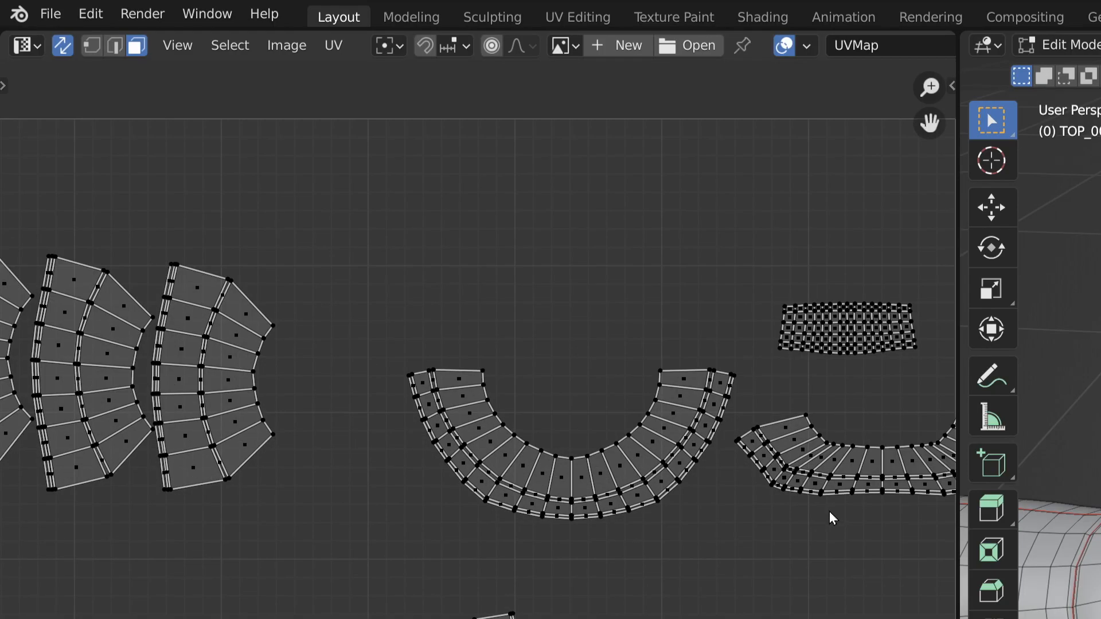
{"action": "middle_click_drag", "start_coordinate": [829, 512], "coordinate": [560, 556]}
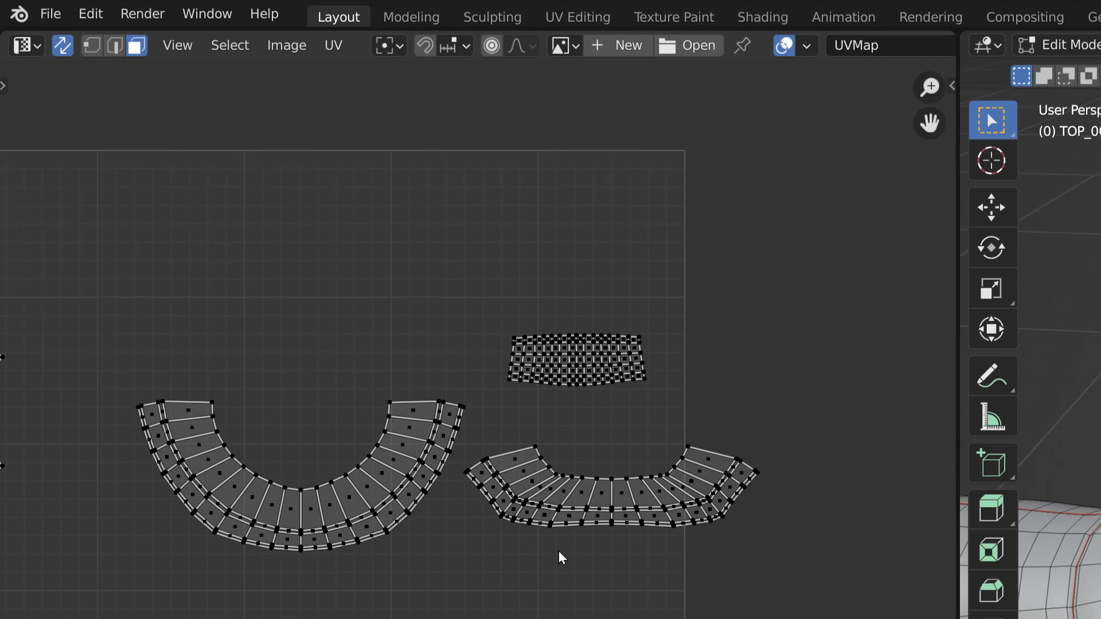
{"action": "left_click", "coordinate": [63, 46]}
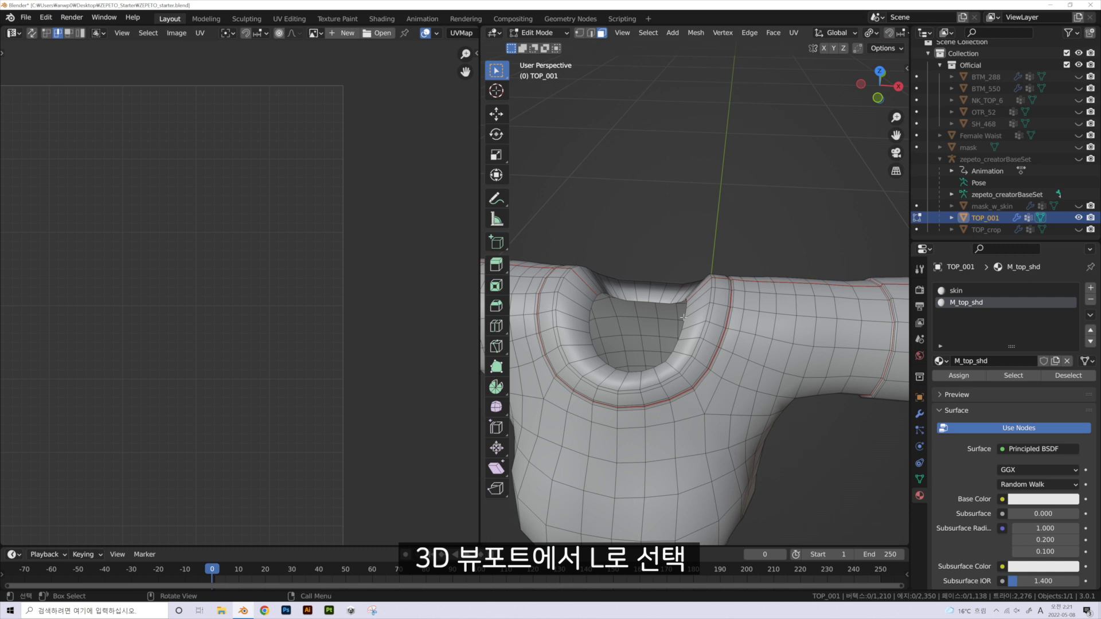
{"action": "key", "text": "l"}
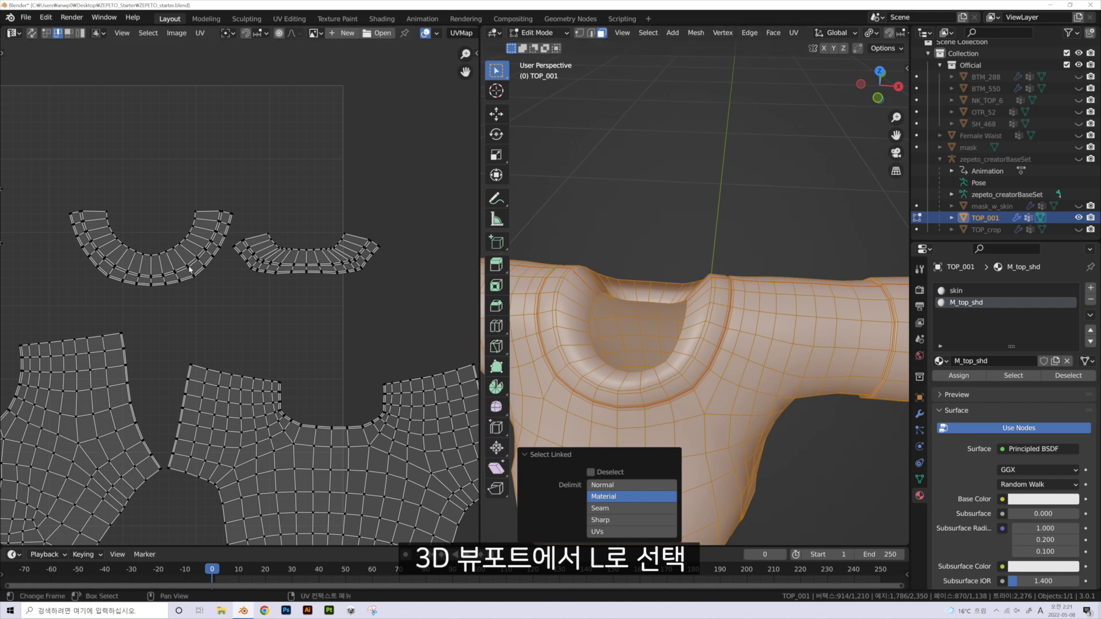
- Set the UV editor to vertex selection mode for working on the front neckline UV island
{"action": "scroll", "coordinate": [190, 269], "scroll_direction": "up", "scroll_amount": 1}
{"action": "middle_click_drag", "start_coordinate": [252, 147], "coordinate": [312, 138]}
{"action": "left_click", "coordinate": [47, 34]}
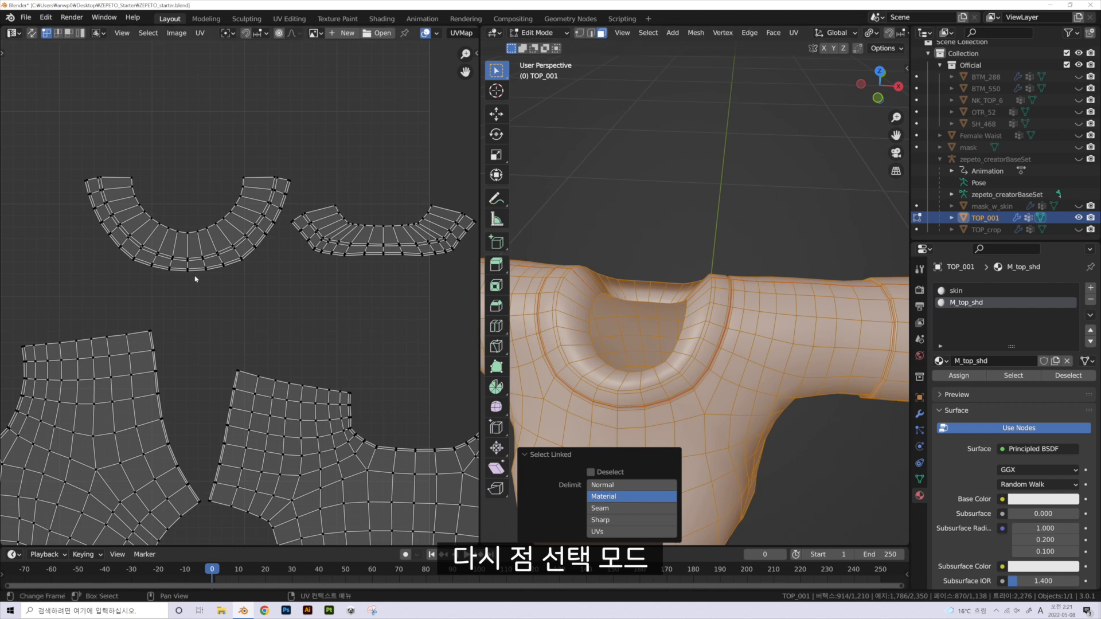
{"action": "scroll", "coordinate": [189, 280], "scroll_direction": "up", "scroll_amount": 1}
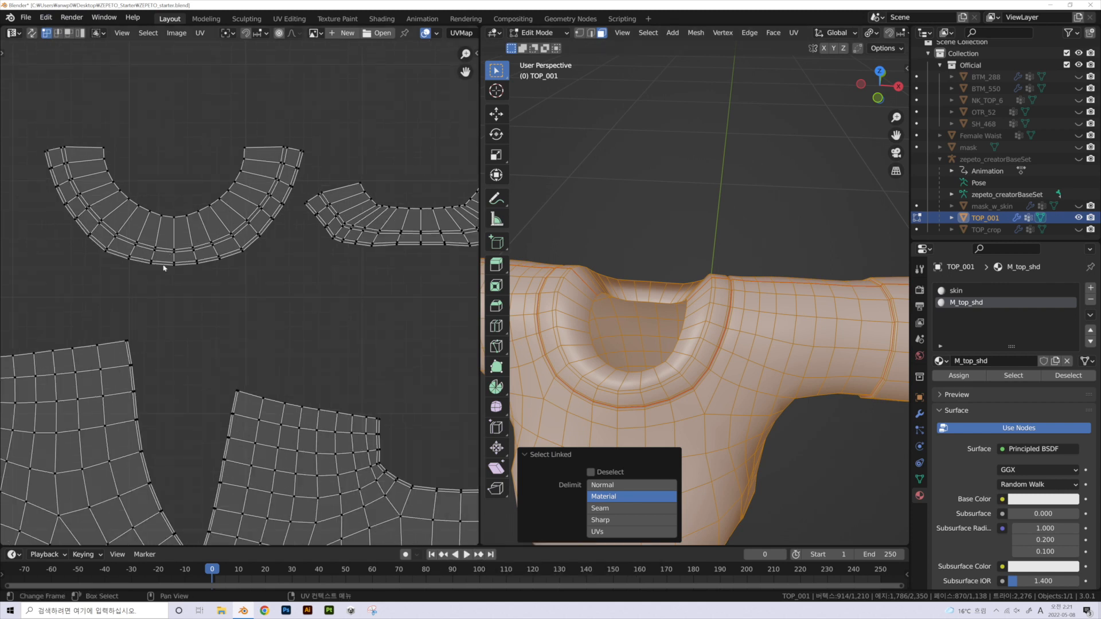
- Select the outer curved edge loop of the front neckline UV island
{"action": "scroll", "coordinate": [198, 211], "scroll_direction": "down", "scroll_amount": 1}
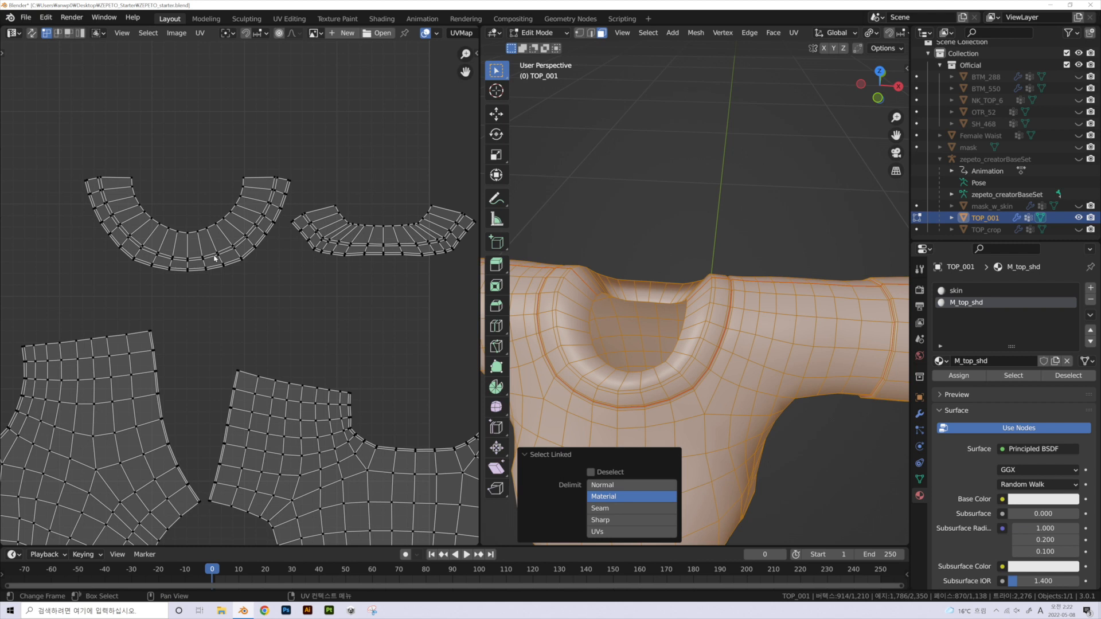
{"action": "left_click", "coordinate": [200, 273], "text": "alt"}
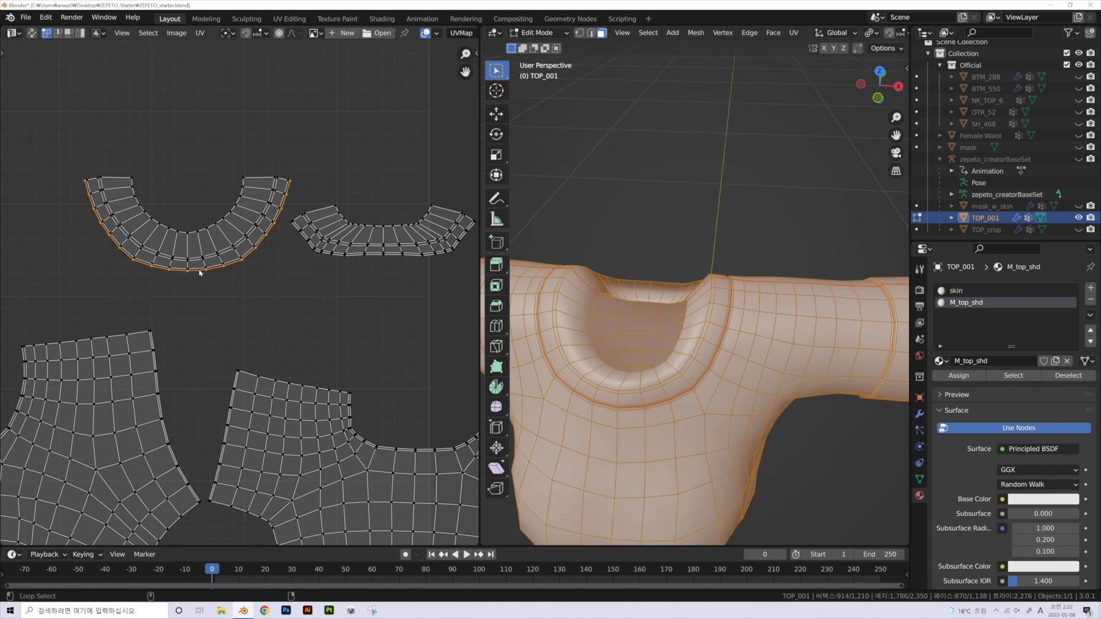
{"action": "scroll", "coordinate": [202, 295], "scroll_direction": "down", "scroll_amount": 4}
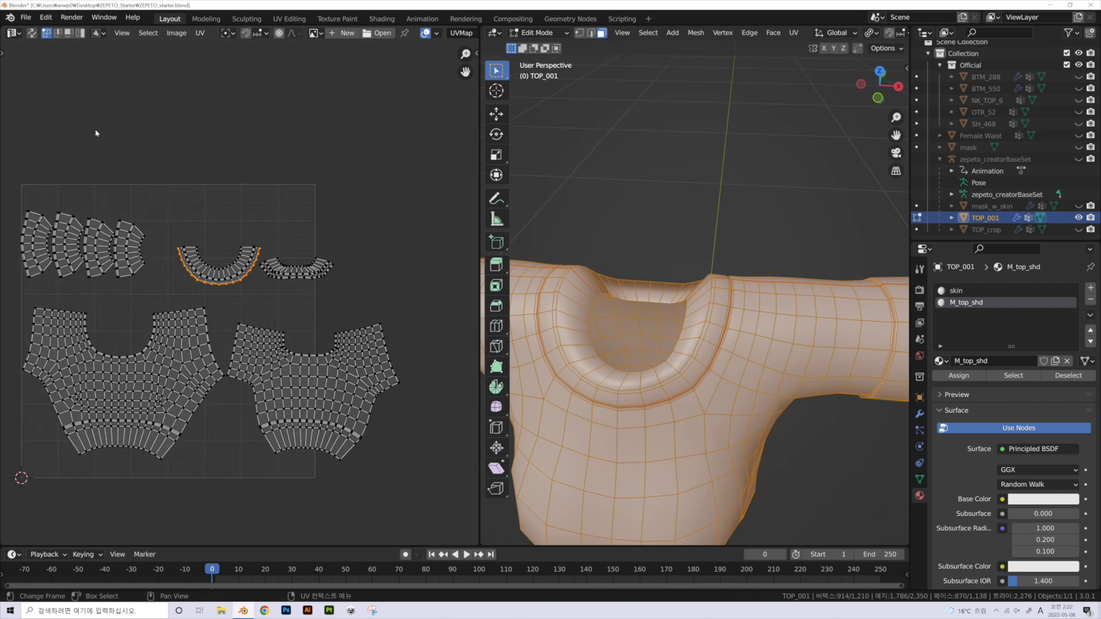
- Turn on UV Sync Selection, clear the selection and select the front neckline's outer edge loop in vertex selection mode
{"action": "left_click", "coordinate": [32, 35]}
{"action": "key", "text": "alt+a"}
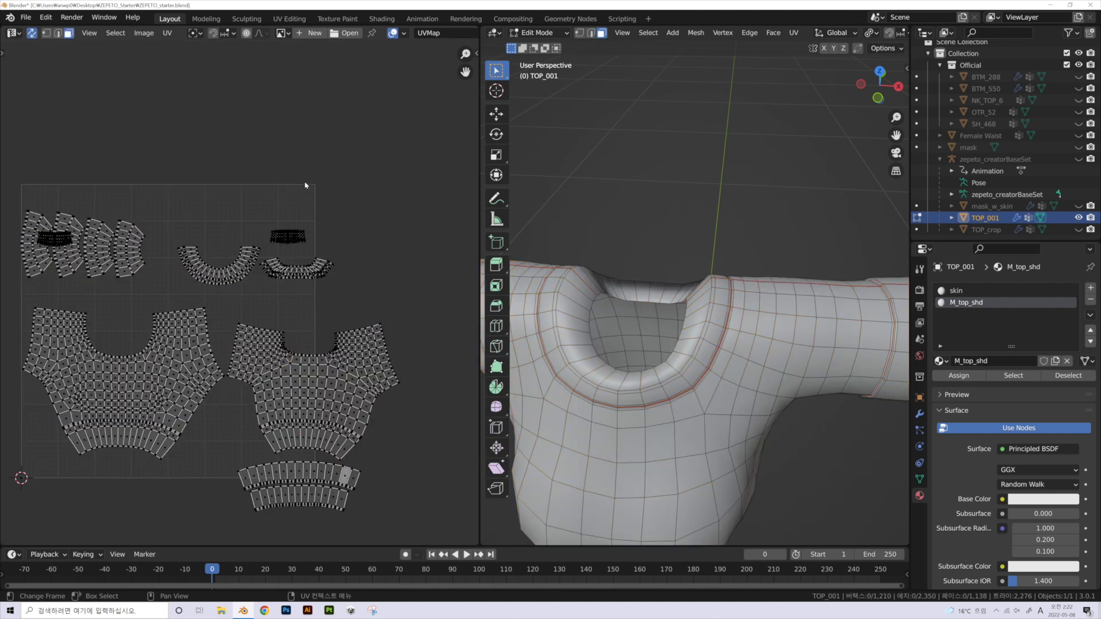
{"action": "left_click", "coordinate": [216, 286], "text": "alt"}
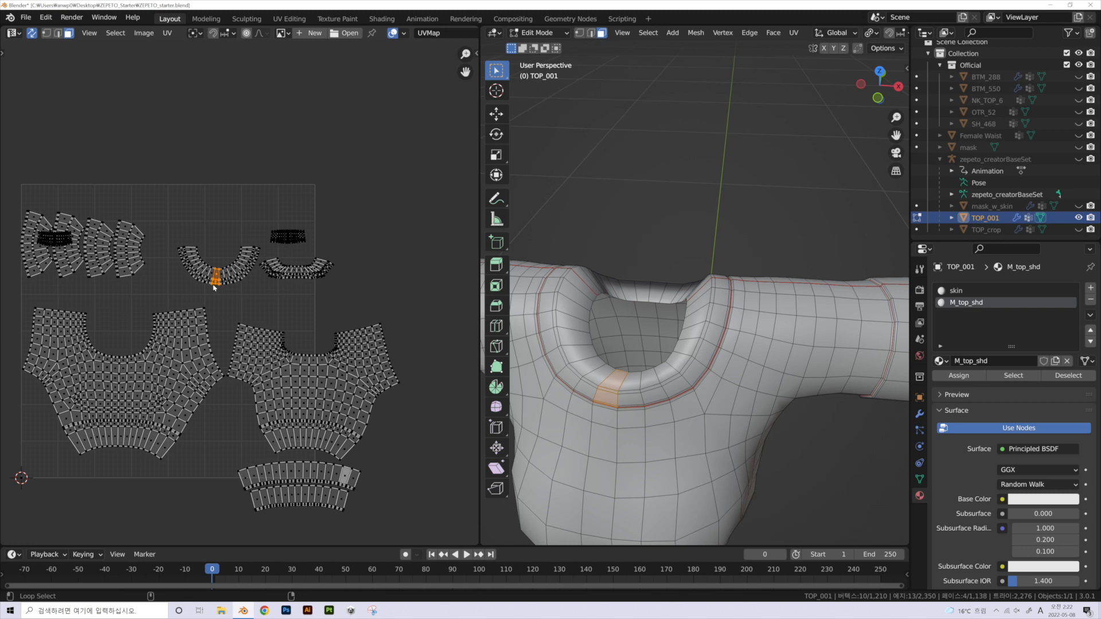
{"action": "scroll", "coordinate": [213, 287], "scroll_direction": "up", "scroll_amount": 3}
{"action": "key", "text": "1"}
{"action": "key", "text": "alt+a"}
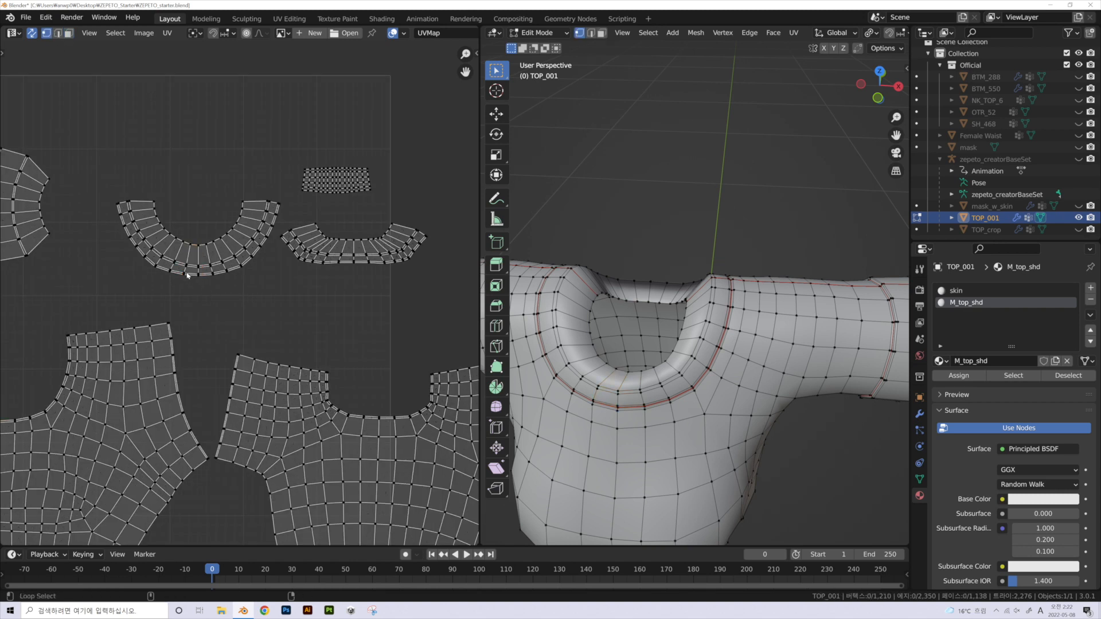
{"action": "left_click", "coordinate": [188, 277], "text": "alt"}
{"action": "scroll", "coordinate": [192, 280], "scroll_direction": "down", "scroll_amount": 2}
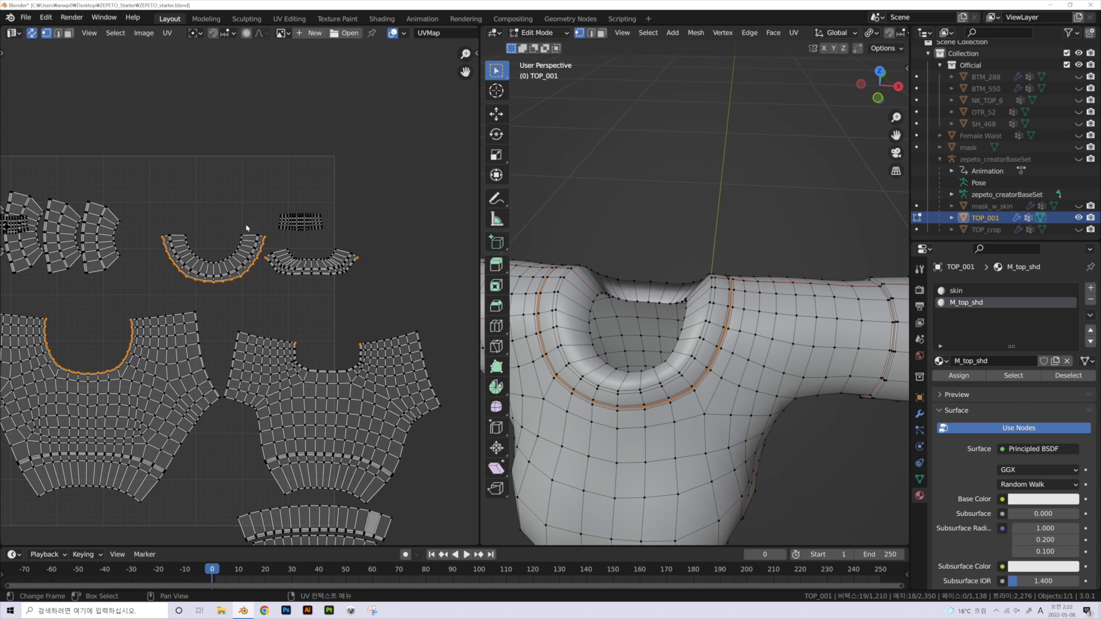
- Turn off UV Sync Selection and select all linked geometry of the top in the 3D viewport
{"action": "left_click", "coordinate": [32, 33]}
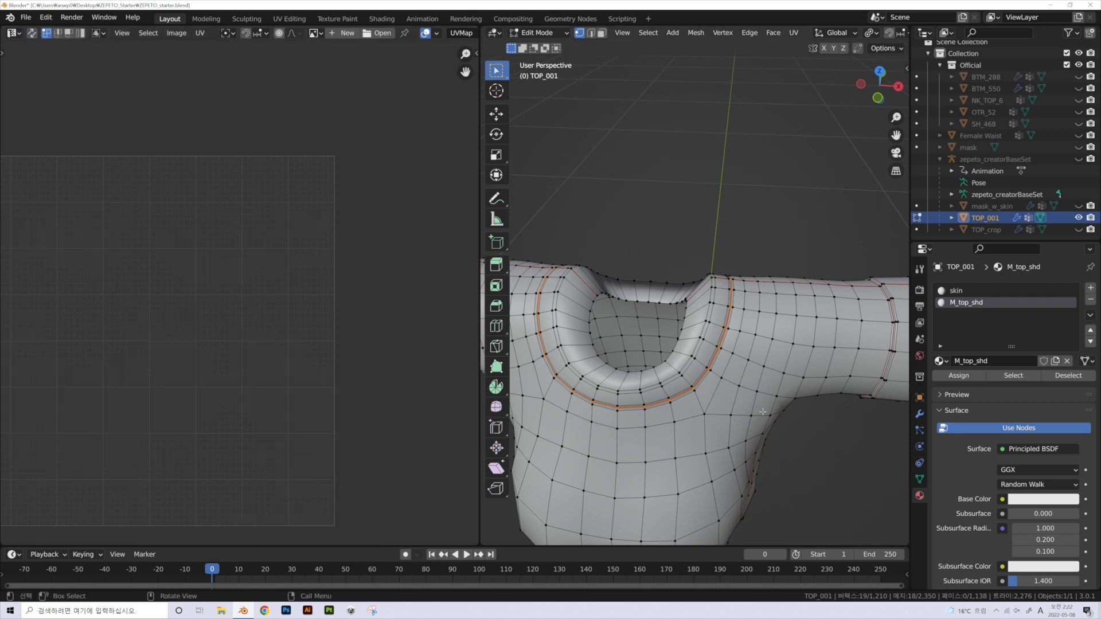
{"action": "key", "text": "ctrl+l"}
{"action": "scroll", "coordinate": [228, 201], "scroll_direction": "up", "scroll_amount": 4}
{"action": "scroll", "coordinate": [241, 344], "scroll_direction": "down", "scroll_amount": 6}
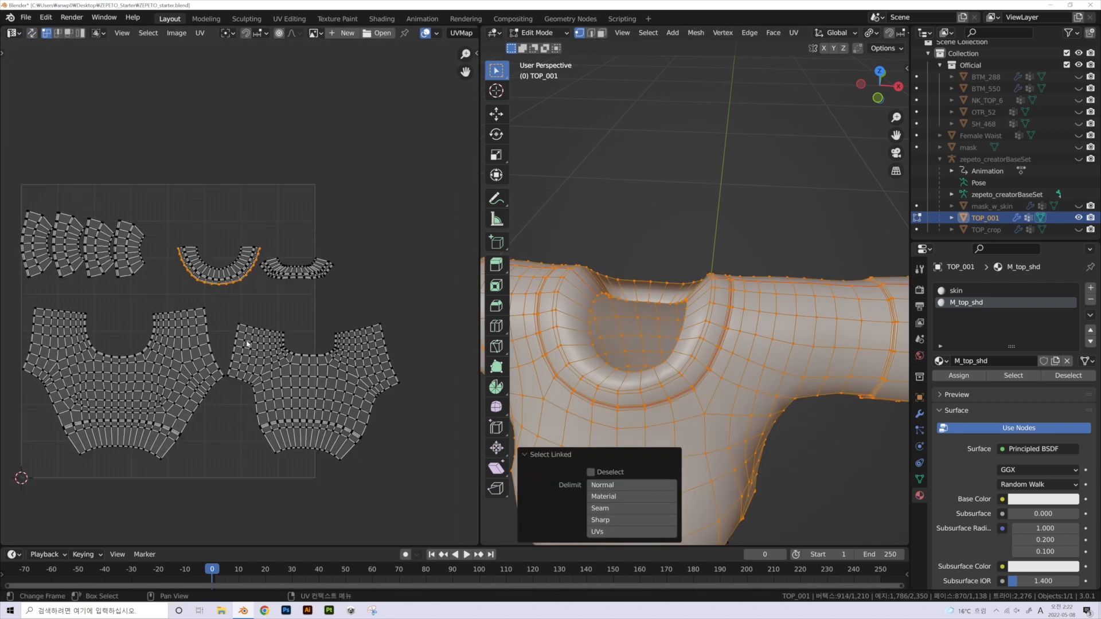
{"action": "scroll", "coordinate": [227, 343], "scroll_direction": "up", "scroll_amount": 2}
{"action": "scroll", "coordinate": [240, 292], "scroll_direction": "up", "scroll_amount": 6}
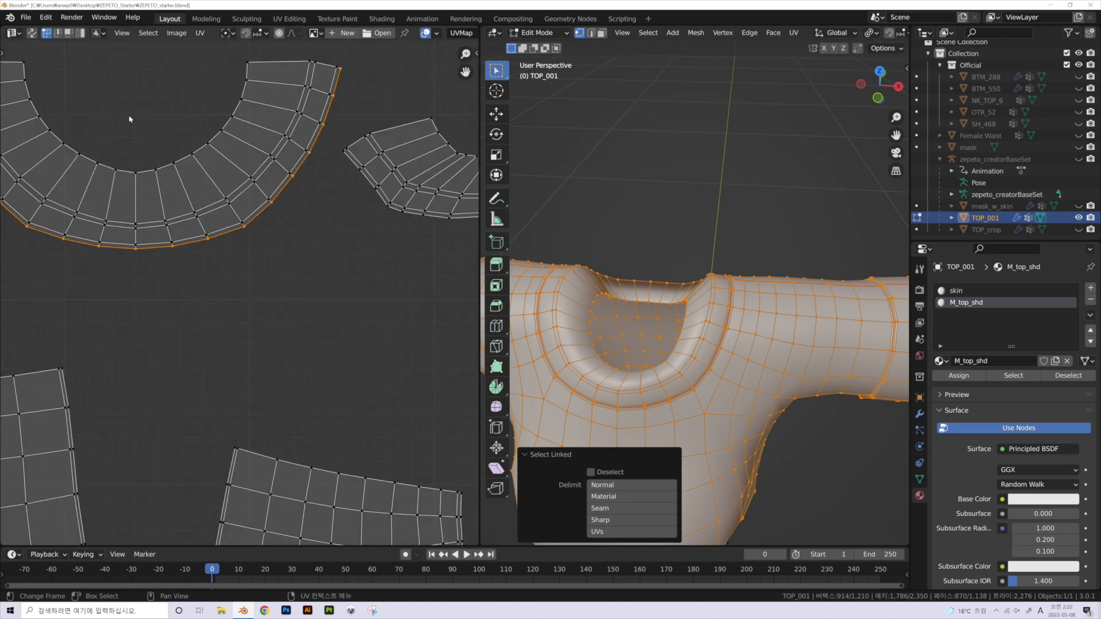
{"action": "scroll", "coordinate": [298, 249], "scroll_direction": "down", "scroll_amount": 4}
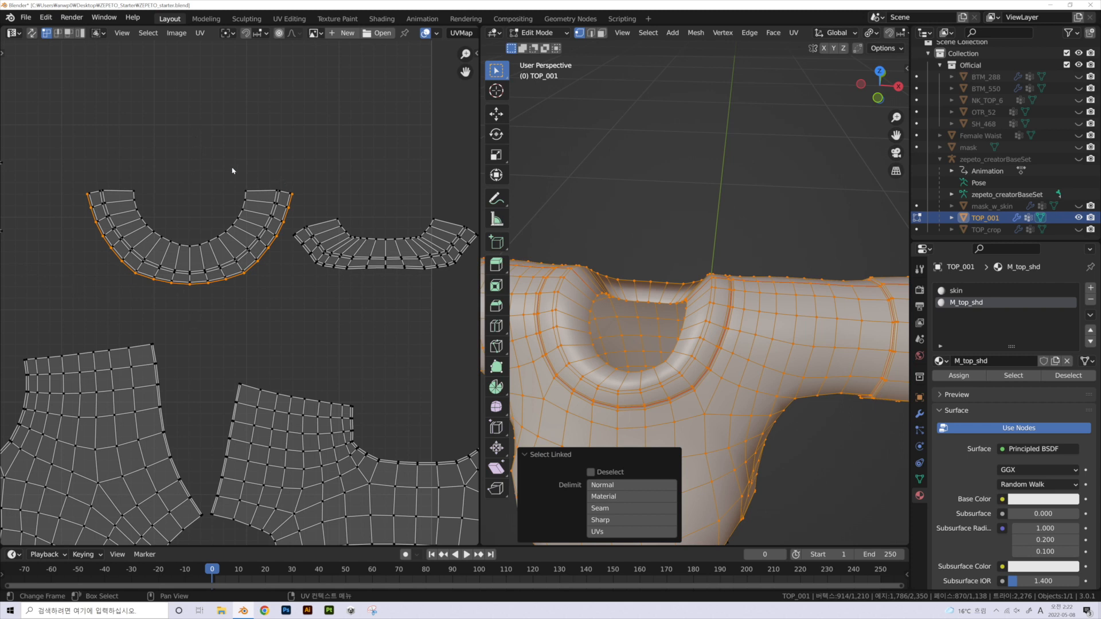
- Flatten the front neckline island's outer edge loop with a Y scale of 0 and move it about -0.067 along Y
{"action": "key", "text": "s"}
{"action": "key", "text": "y"}
{"action": "key", "text": "0"}
{"action": "key", "text": "Return"}
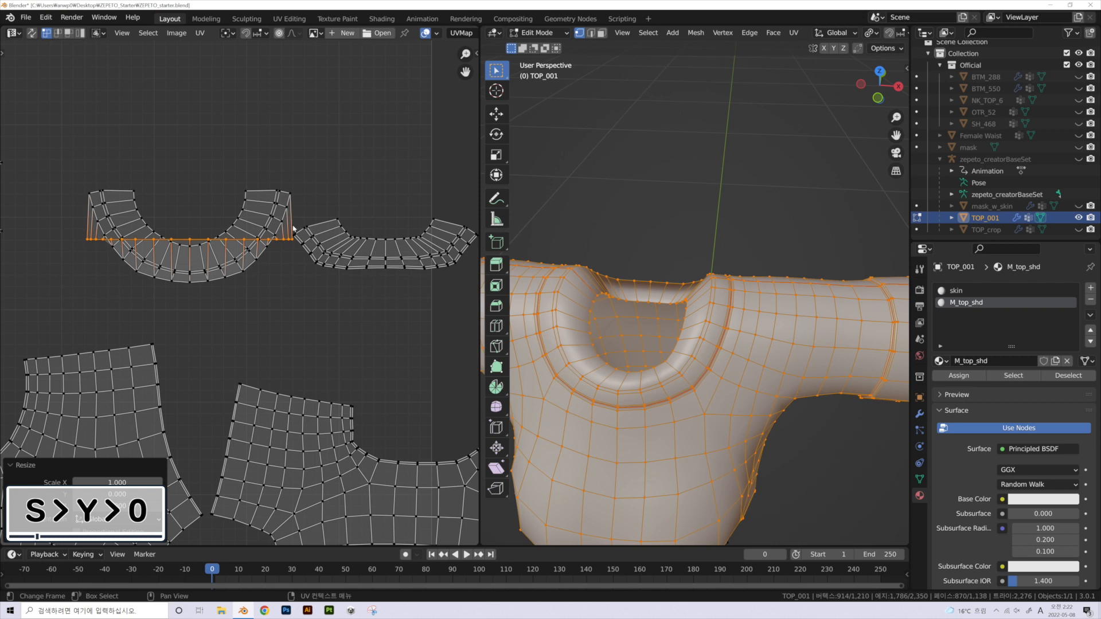
{"action": "key", "text": "g"}
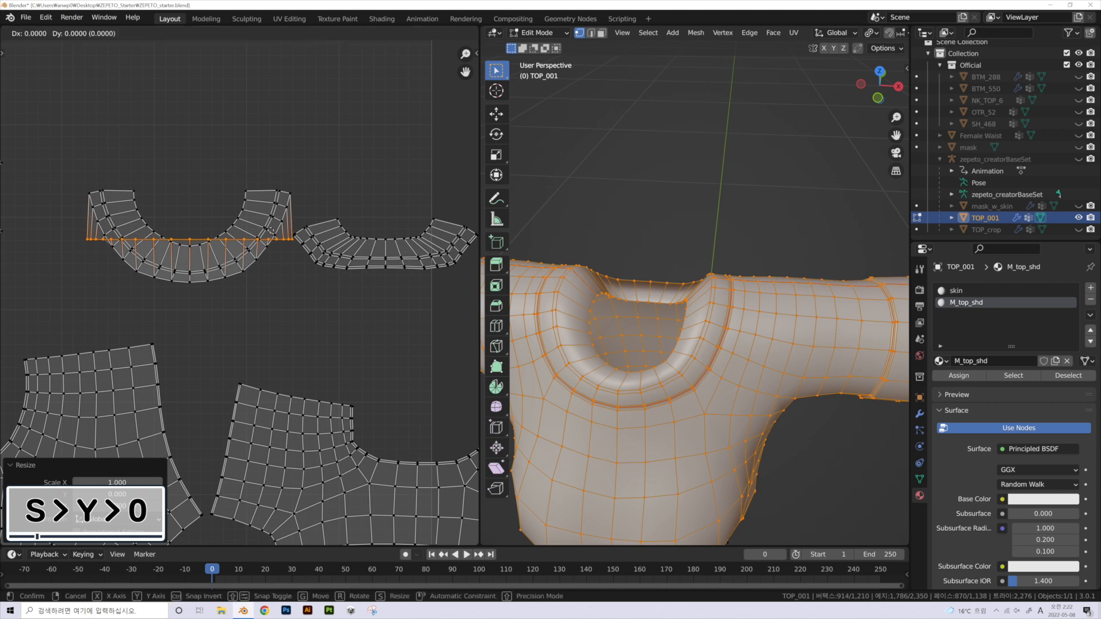
{"action": "key", "text": "y"}
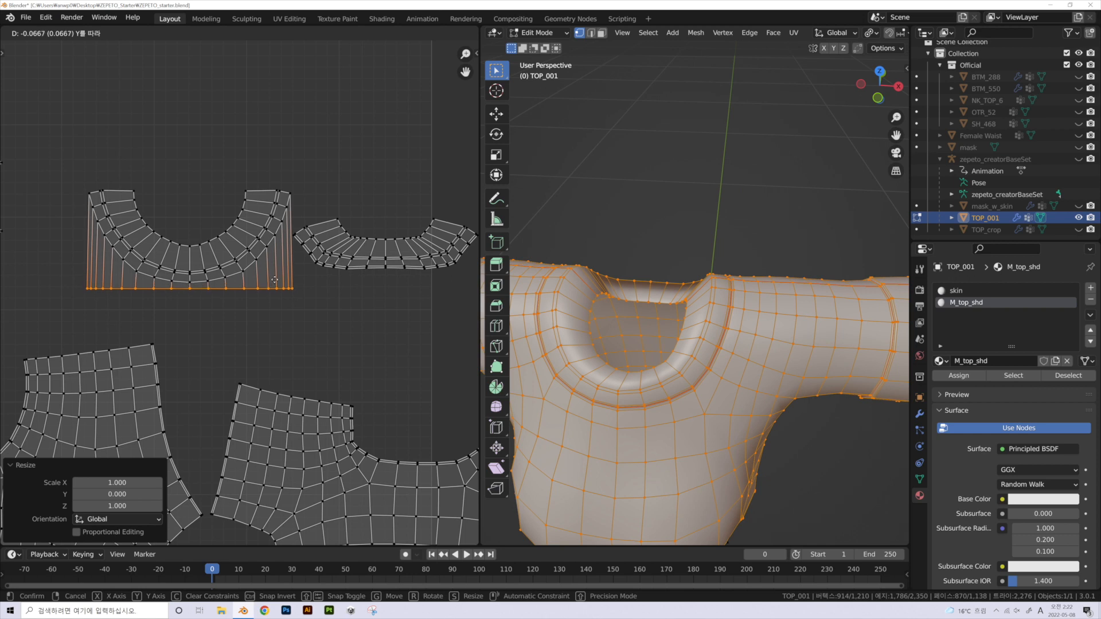
{"action": "left_click", "coordinate": [275, 280]}
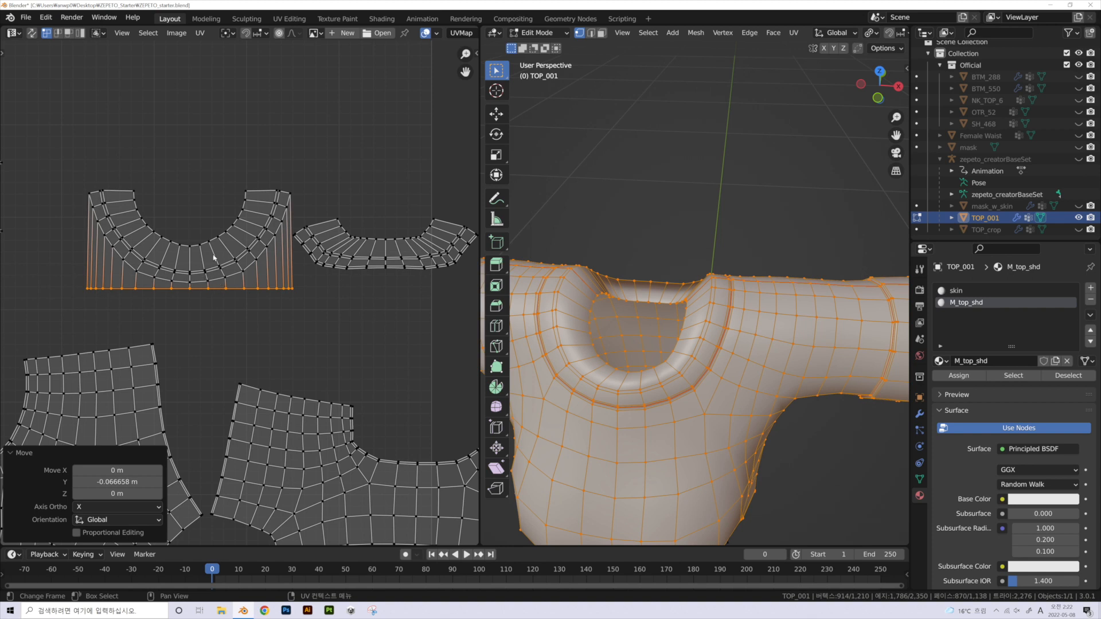
- Flatten the second edge loop with a Y scale of 0 and move it about -0.064 along Y, just above the outer edge
{"action": "left_click", "coordinate": [200, 283], "text": "alt"}
{"action": "key", "text": "s"}
{"action": "key", "text": "y"}
{"action": "key", "text": "0"}
{"action": "key", "text": "Return"}
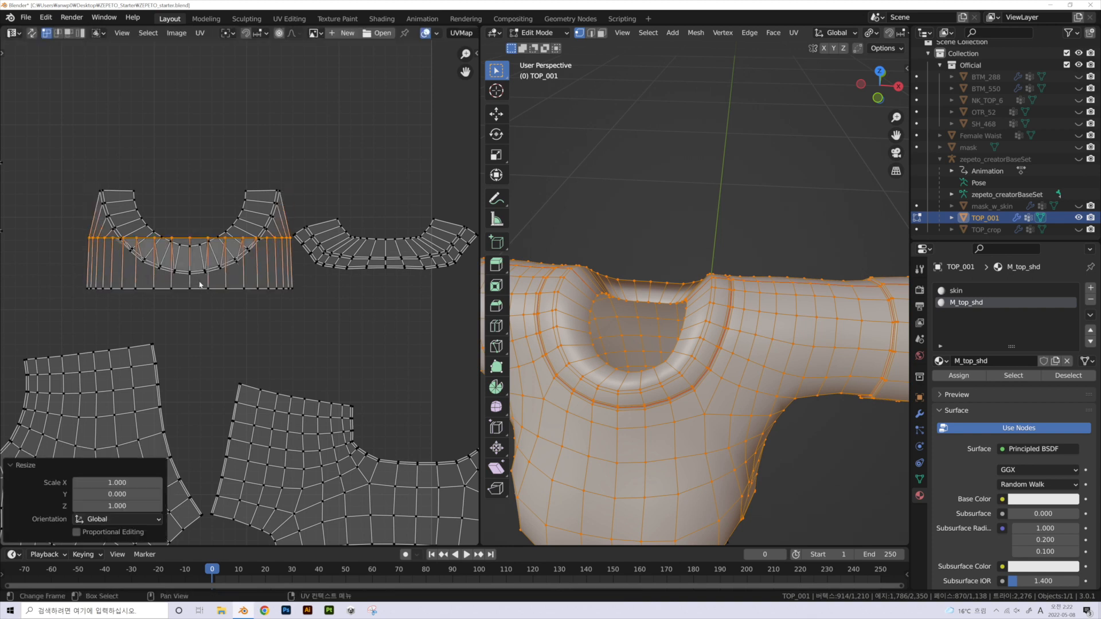
{"action": "key", "text": "g"}
{"action": "key", "text": "y"}
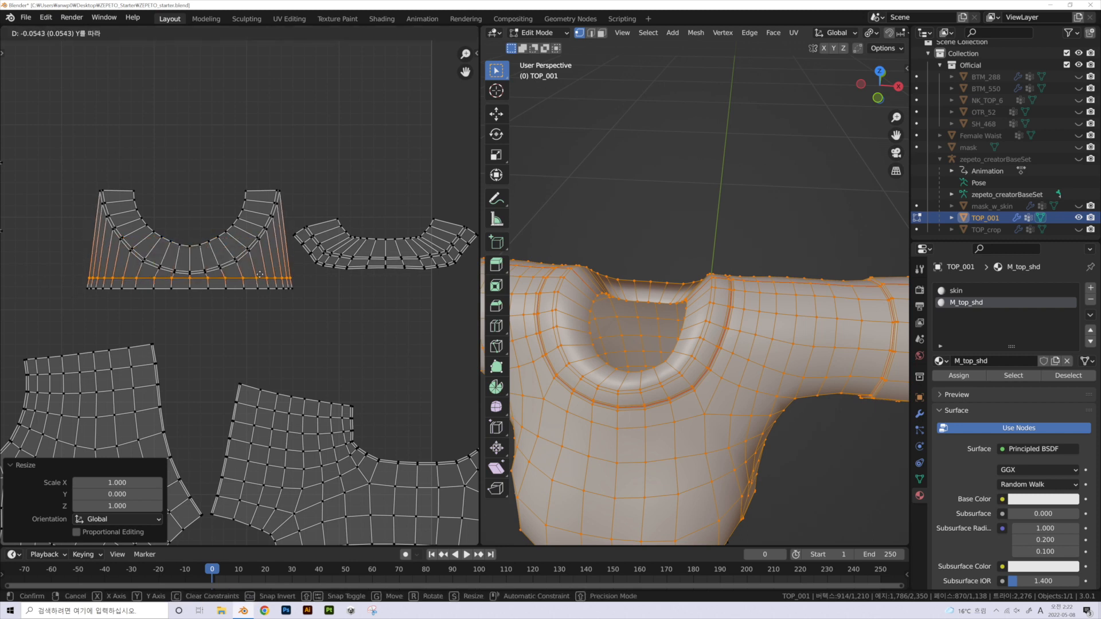
{"action": "left_click", "coordinate": [260, 279]}
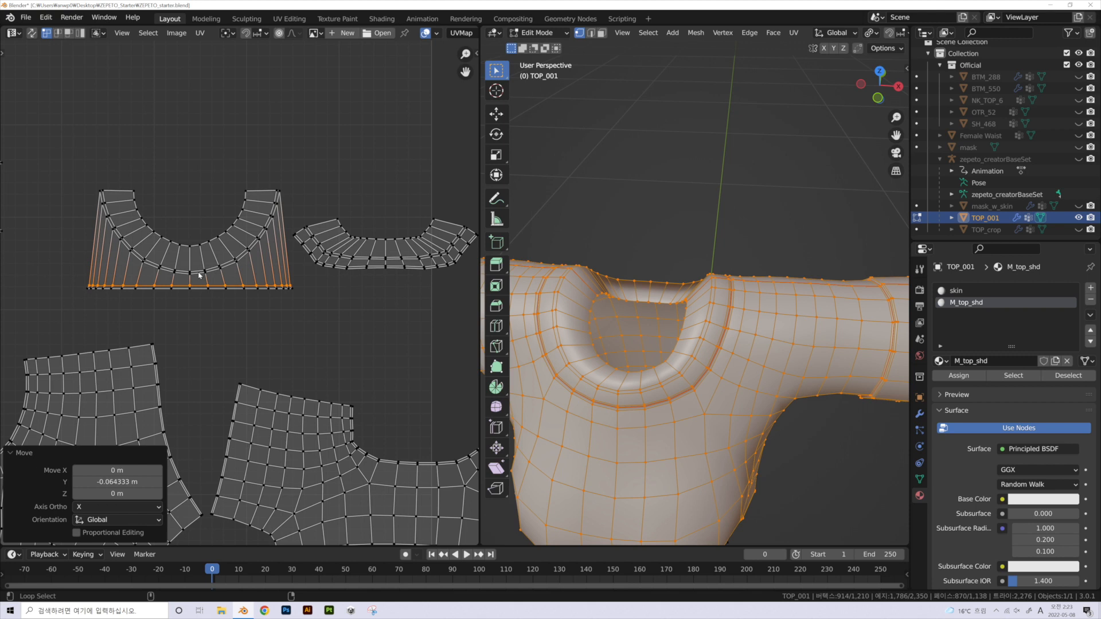
- Flatten one loop of the middle edge-loop pair with a Y scale of 0 and move it down along Y, above the straightened outer pair
{"action": "key", "text": "ctrl+z"}
{"action": "key", "text": "ctrl+z"}
{"action": "key", "text": "s"}
{"action": "key", "text": "y"}
{"action": "key", "text": "0"}
{"action": "key", "text": "Return"}
{"action": "key", "text": "g"}
{"action": "key", "text": "y"}
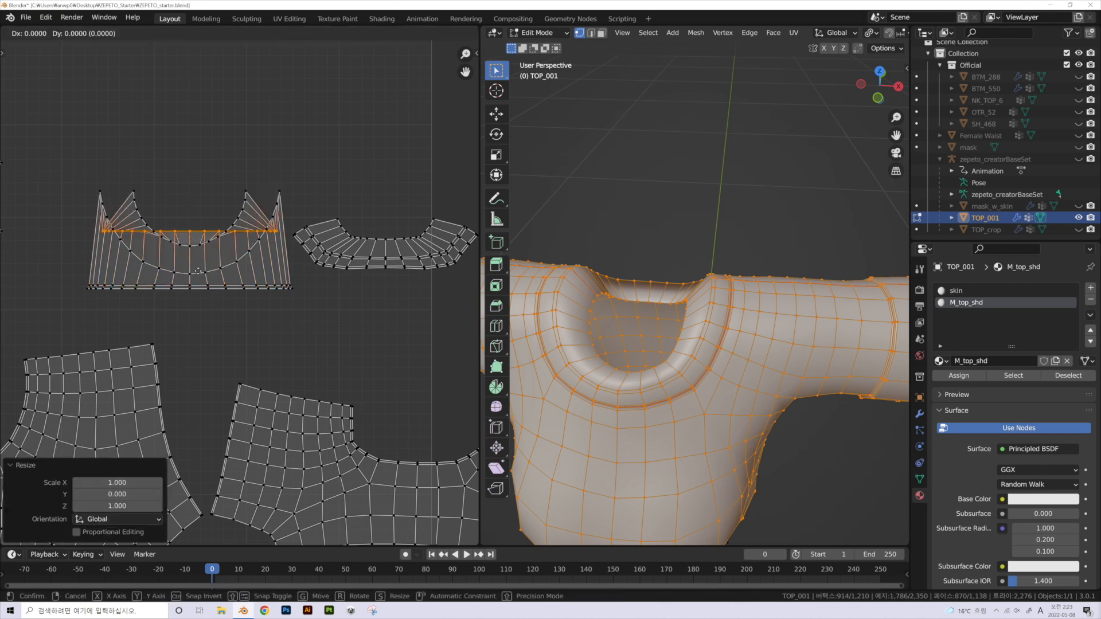
{"action": "left_click", "coordinate": [199, 301]}
- Flatten the other loop of the middle pair with a Y scale of 0 and move it about -0.036 along Y beside its neighbour
{"action": "key", "text": "ctrl+z"}
{"action": "key", "text": "ctrl+z"}
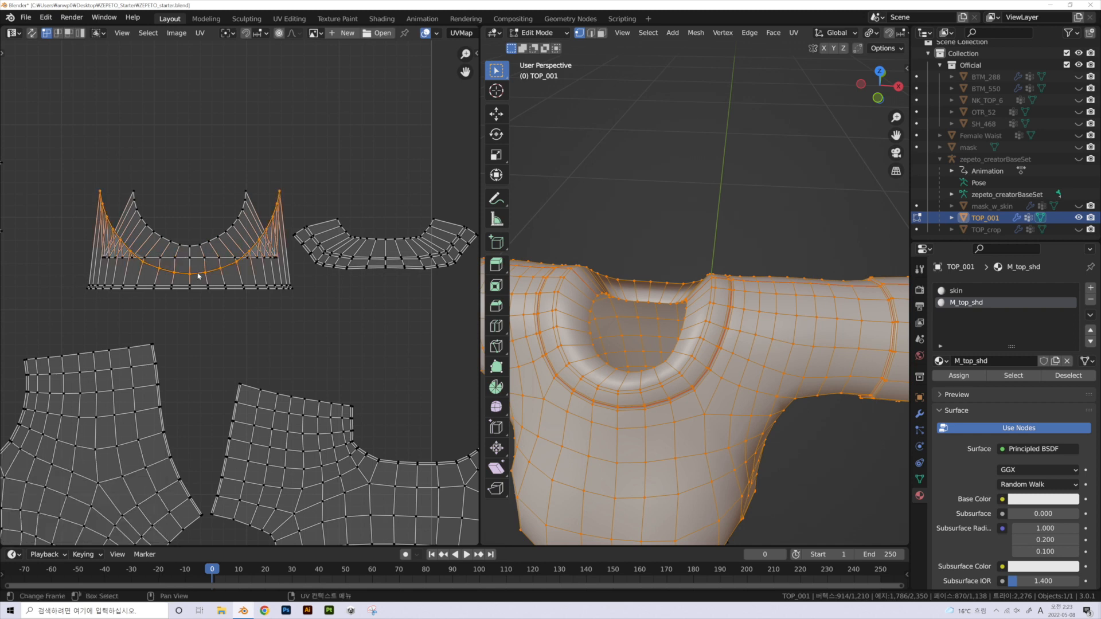
{"action": "key", "text": "s"}
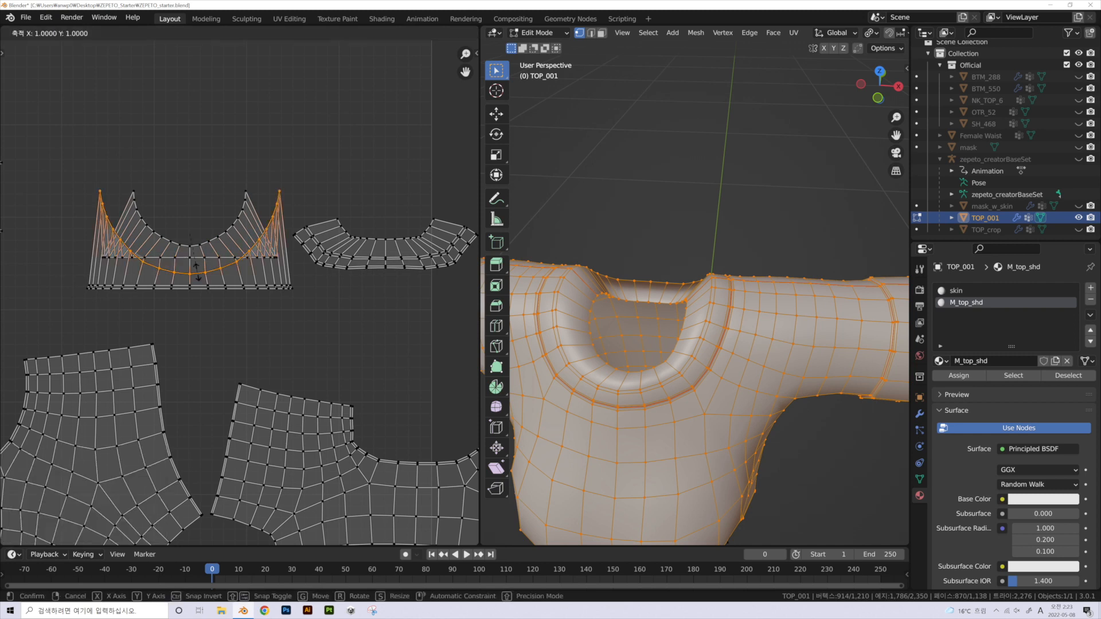
{"action": "key", "text": "y"}
{"action": "key", "text": "0"}
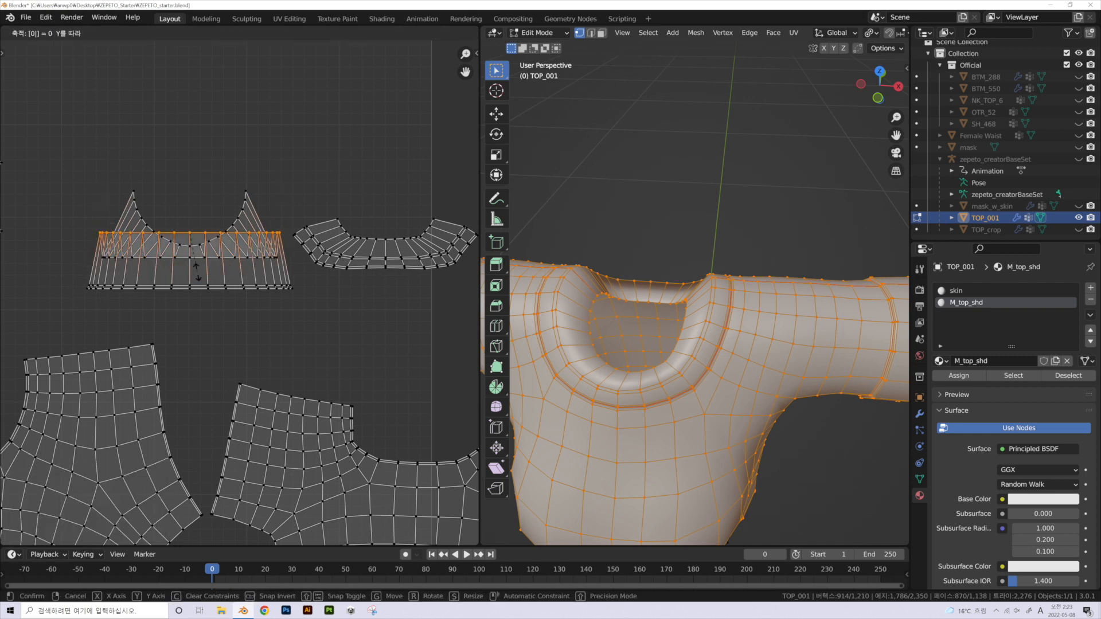
{"action": "key", "text": "Return"}
{"action": "key", "text": "g"}
{"action": "key", "text": "y"}
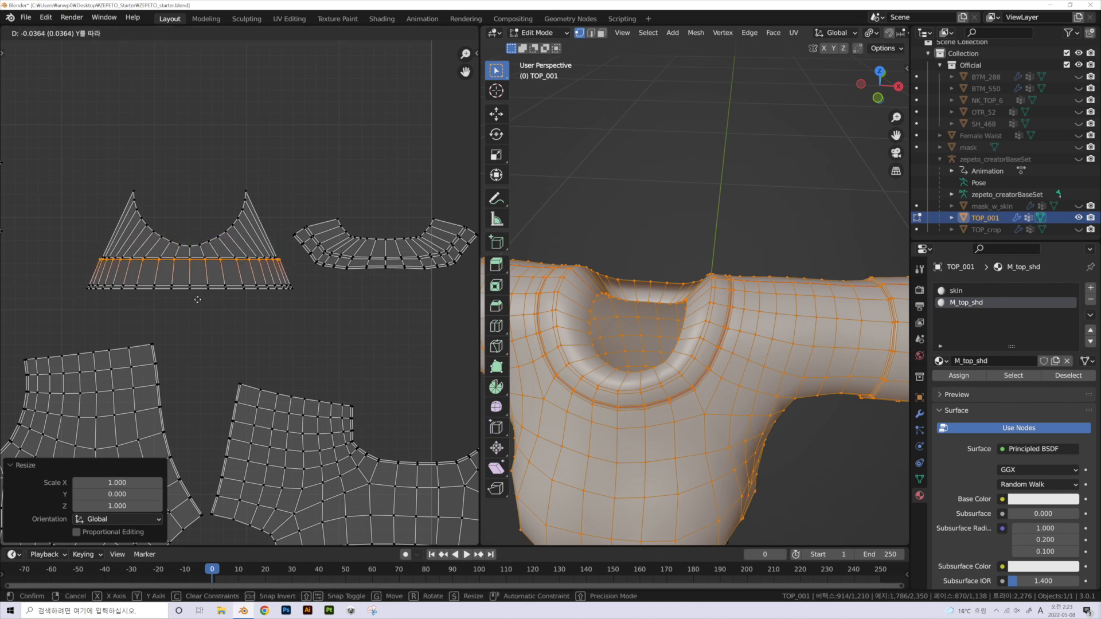
{"action": "left_click", "coordinate": [197, 299]}
- Flatten the front neckline island's inner edge loop with a Y scale of 0 and deselect it
{"action": "left_click", "coordinate": [183, 249], "text": "alt"}
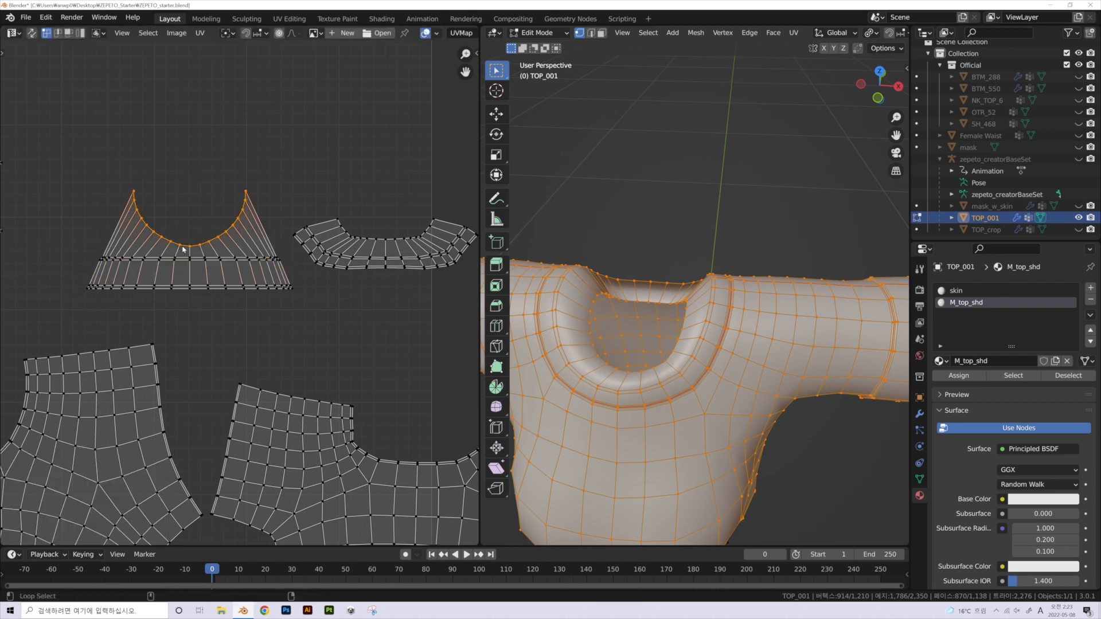
{"action": "key", "text": "s"}
{"action": "key", "text": "y"}
{"action": "key", "text": "0"}
{"action": "key", "text": "Return"}
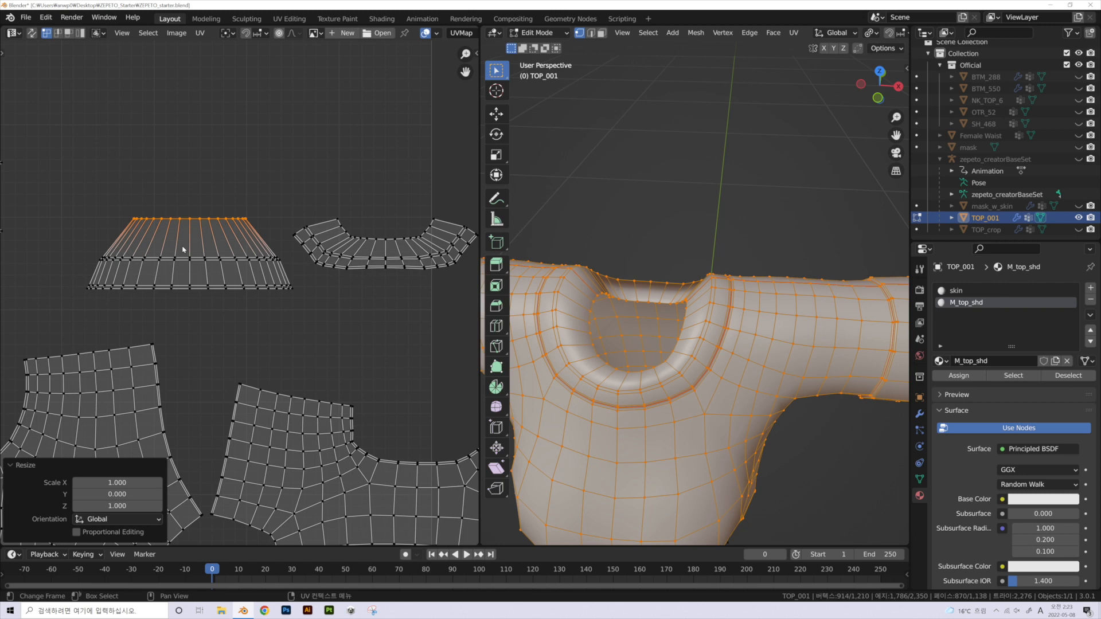
{"action": "scroll", "coordinate": [183, 249], "scroll_direction": "up", "scroll_amount": 2}
{"action": "key", "text": "alt+a"}
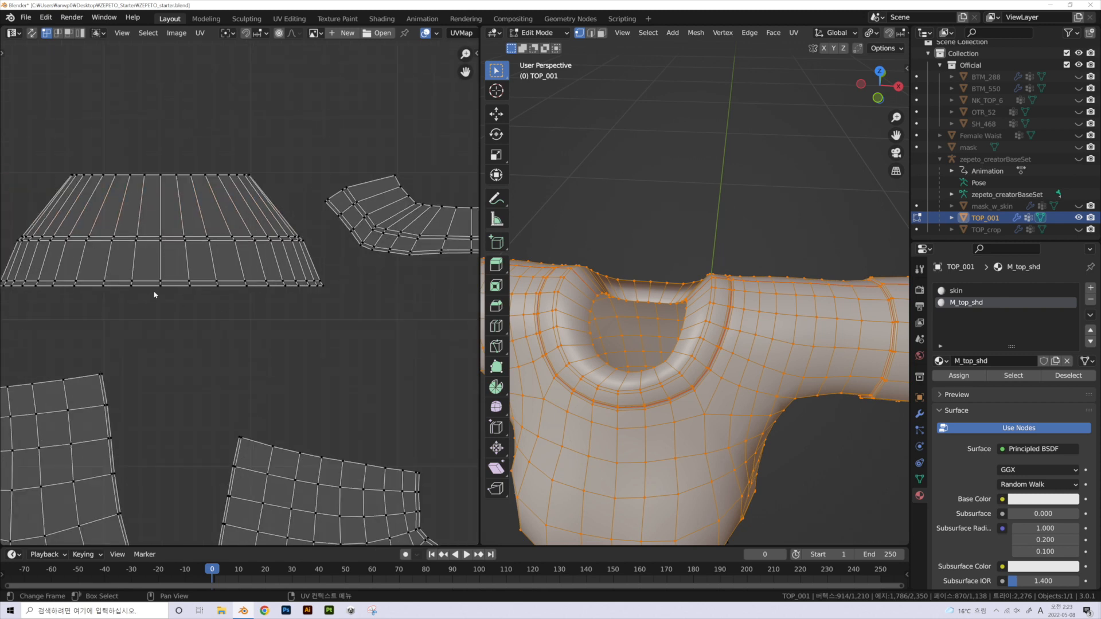
- Select the centre column of vertices in the neckline island and straighten it vertically with an X scale of 0
{"action": "scroll", "coordinate": [152, 292], "scroll_direction": "up", "scroll_amount": 2}
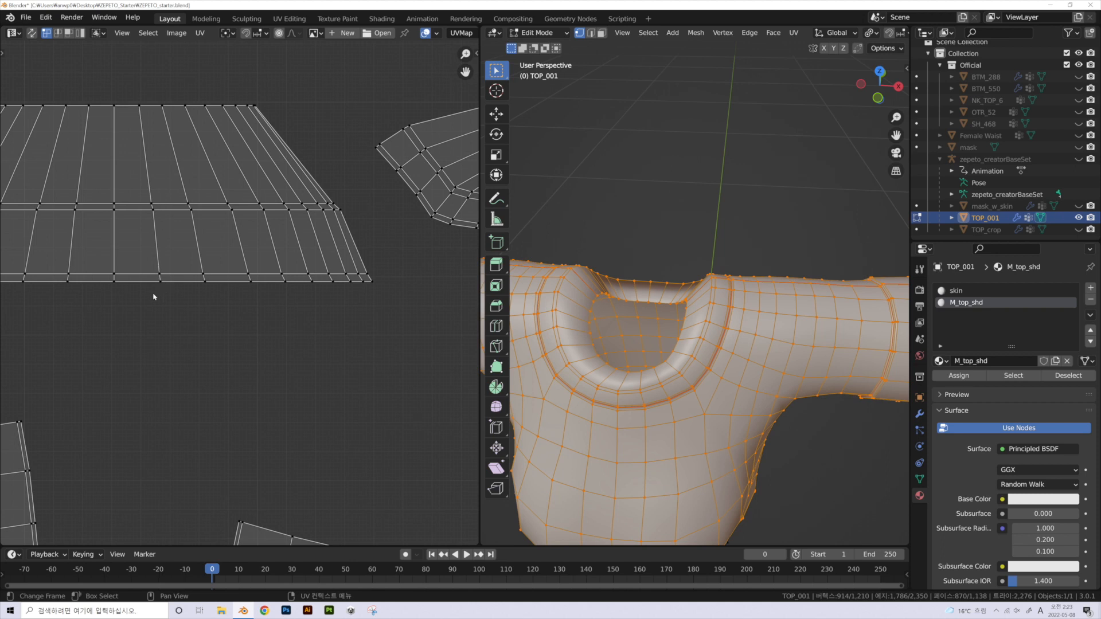
{"action": "left_click_drag", "start_coordinate": [100, 80], "coordinate": [129, 317]}
{"action": "key", "text": "s"}
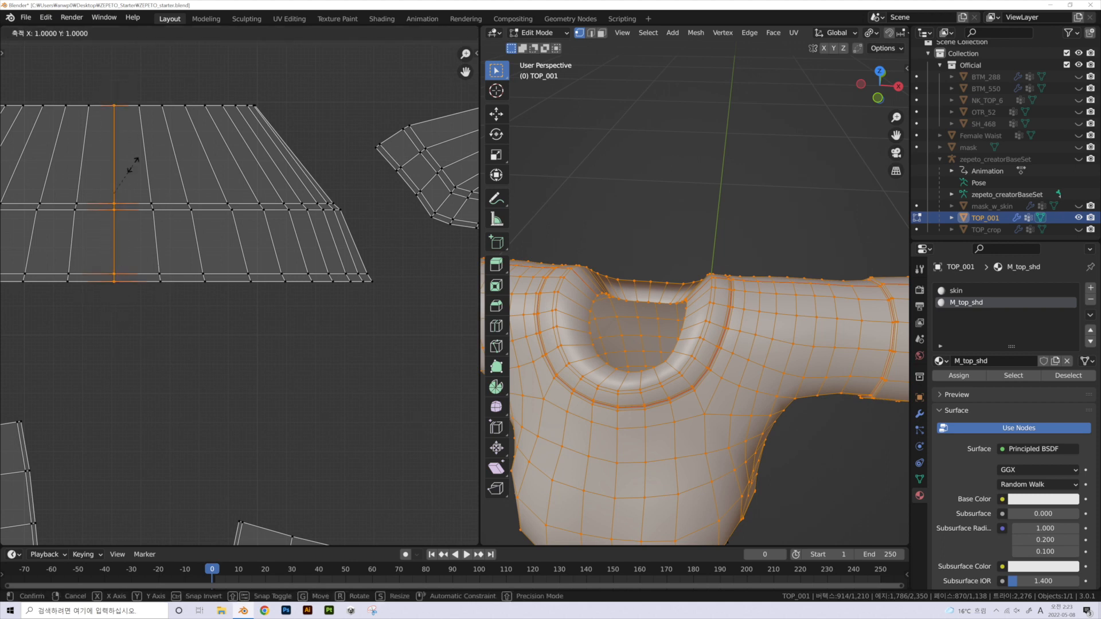
{"action": "key", "text": "x"}
{"action": "key", "text": "0"}
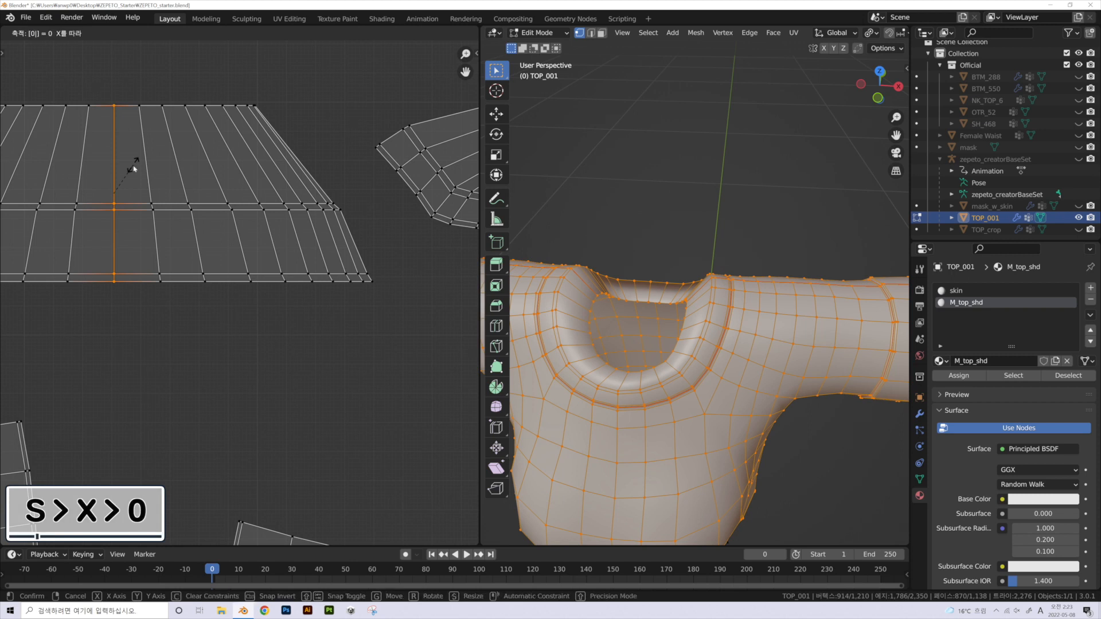
{"action": "key", "text": "Return"}
- Select the slanted vertex column just right of the centre one and straighten it vertically with an X scale of 0
{"action": "left_click_drag", "start_coordinate": [122, 79], "coordinate": [171, 339]}
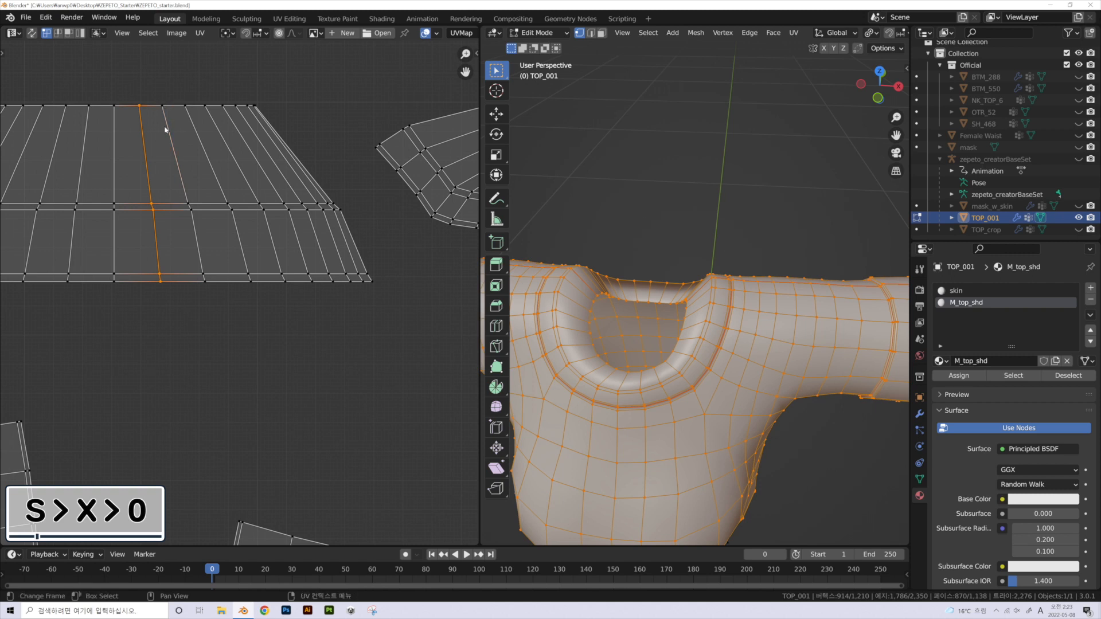
{"action": "key", "text": "s"}
{"action": "key", "text": "x"}
{"action": "key", "text": "0"}
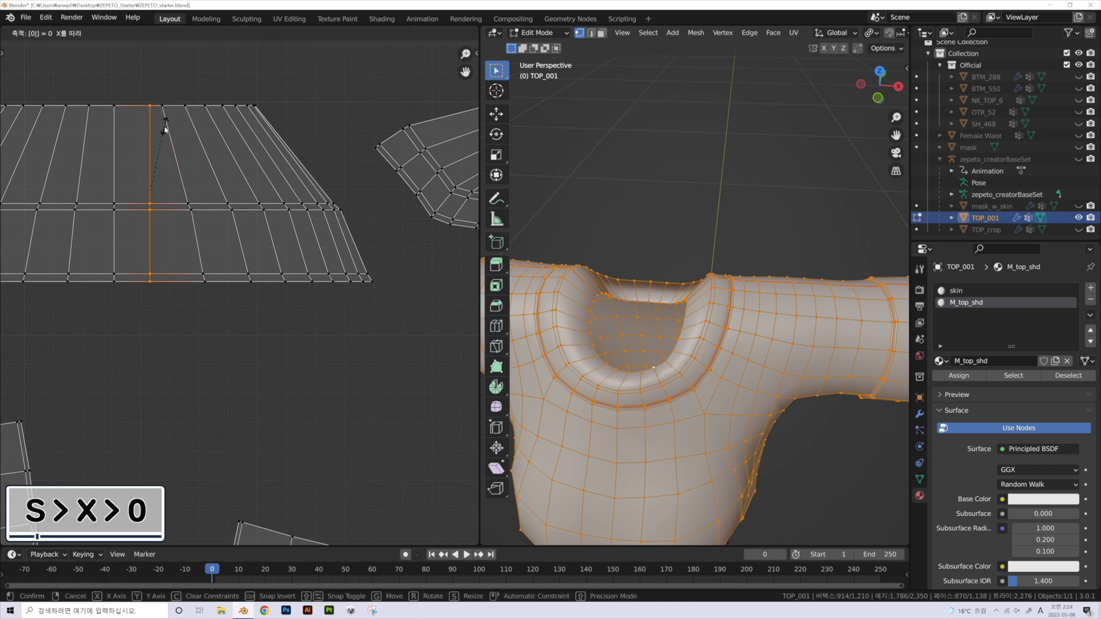
{"action": "key", "text": "Return"}
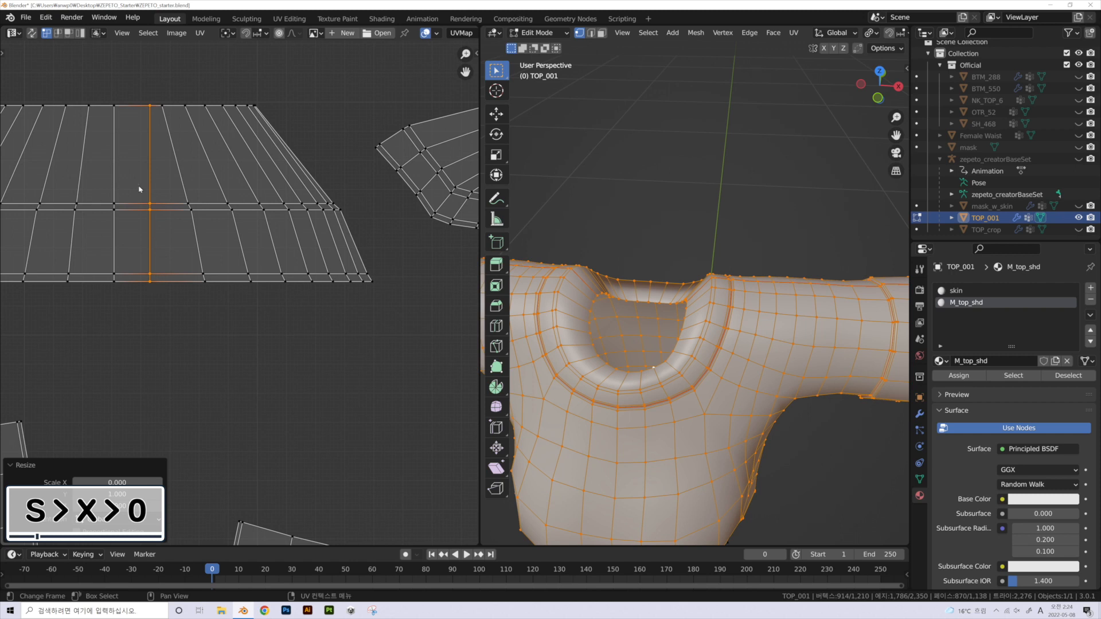
- Set the UV editor to face selection mode and select the entire straightened front neckline island
{"action": "left_click", "coordinate": [68, 33]}
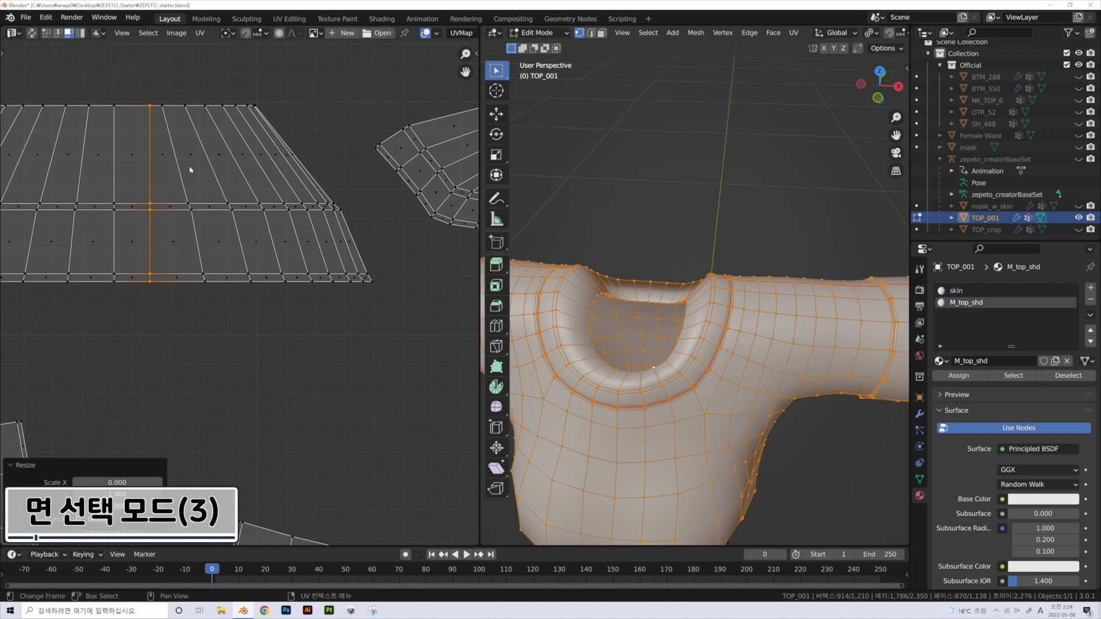
{"action": "scroll", "coordinate": [188, 146], "scroll_direction": "down", "scroll_amount": 3}
{"action": "scroll", "coordinate": [180, 192], "scroll_direction": "down", "scroll_amount": 1}
{"action": "key", "text": "l"}
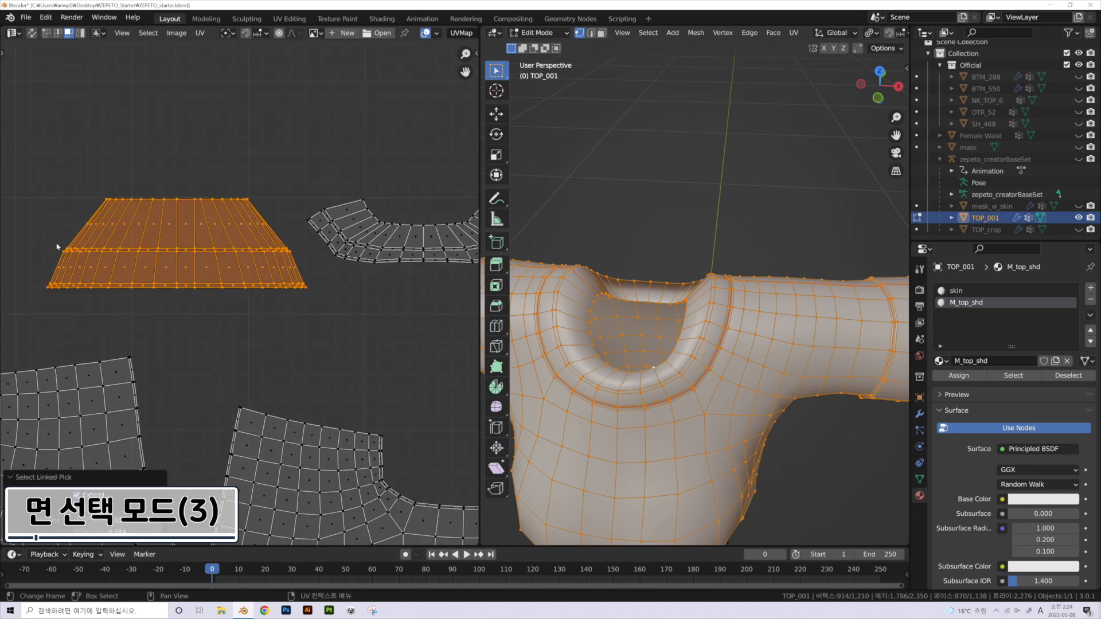
{"action": "scroll", "coordinate": [194, 285], "scroll_direction": "up", "scroll_amount": 3}
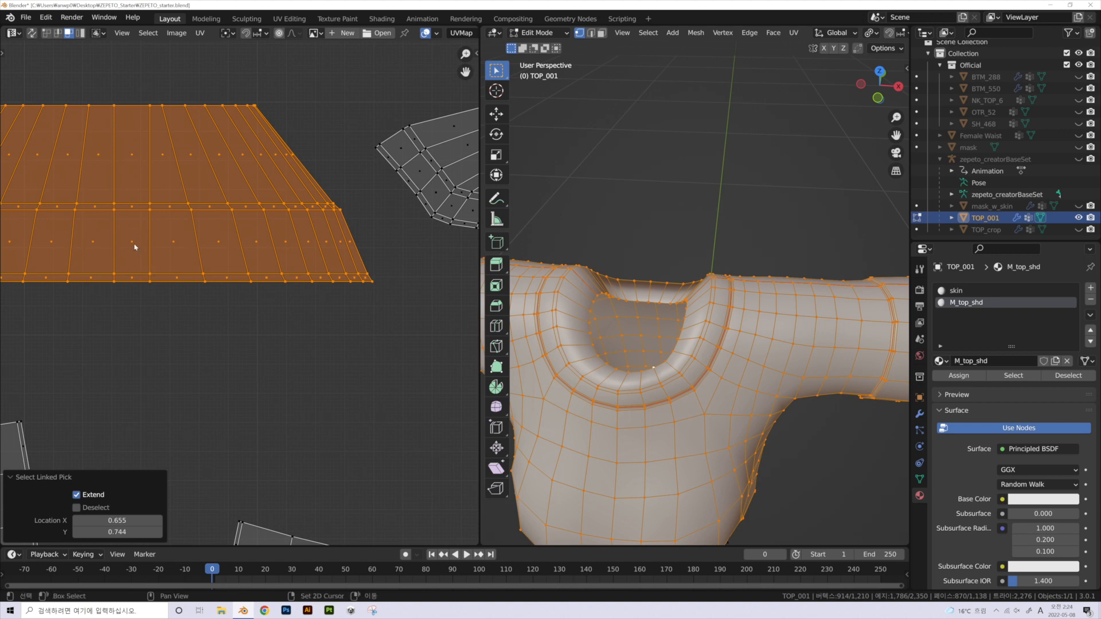
- Reselect the rectangular centre face of the front neckline island as the active face, and clear the selection
{"action": "left_click", "coordinate": [139, 266], "text": "shift"}
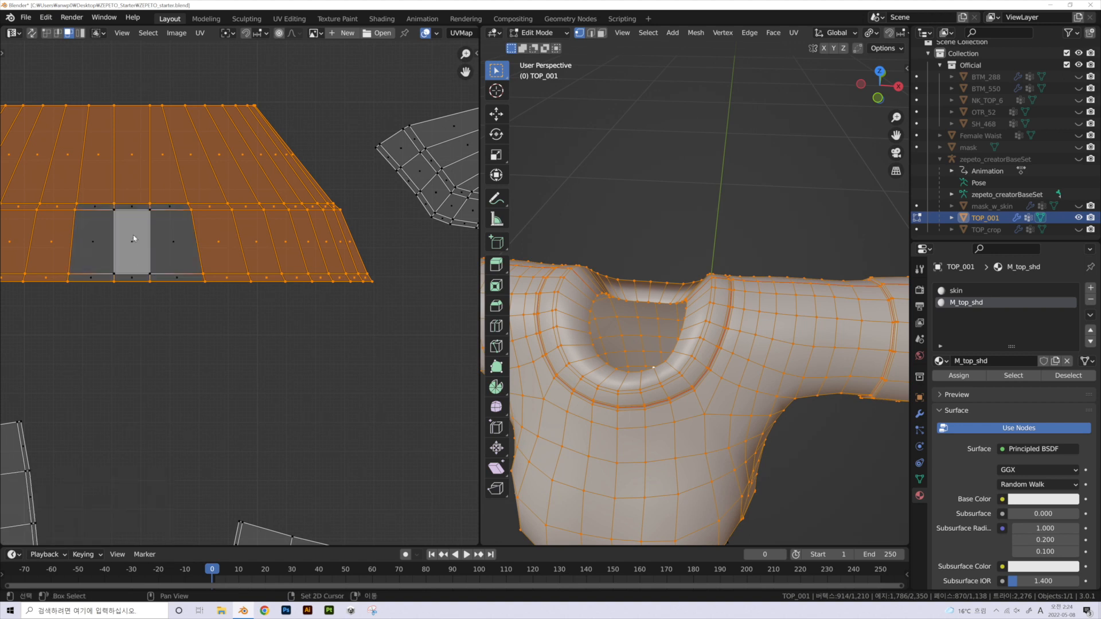
{"action": "left_click", "coordinate": [133, 240], "text": "shift"}
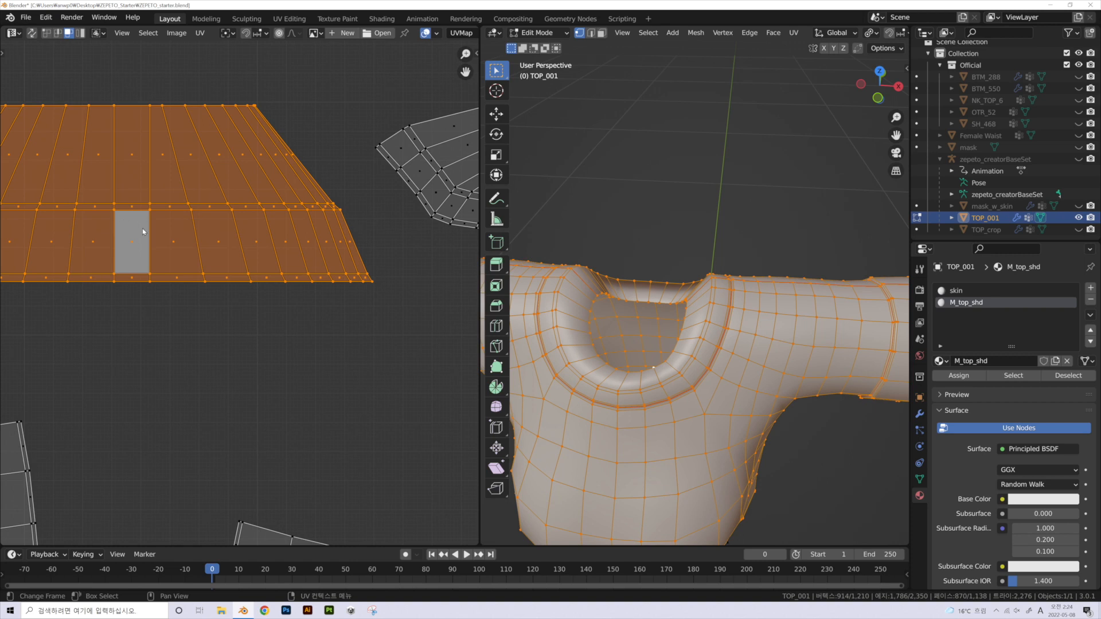
{"action": "left_click", "coordinate": [153, 349]}
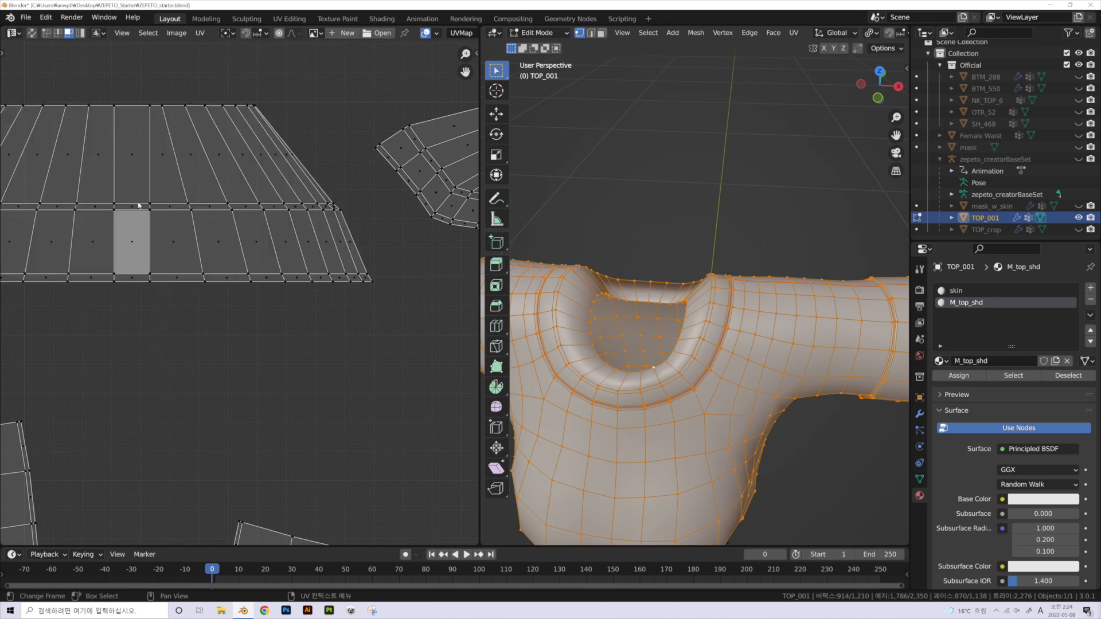
- Select the whole linked front neckline island and make its straight rectangular centre face the active face
{"action": "key", "text": "l"}
{"action": "middle_click_drag", "start_coordinate": [342, 206], "coordinate": [382, 218]}
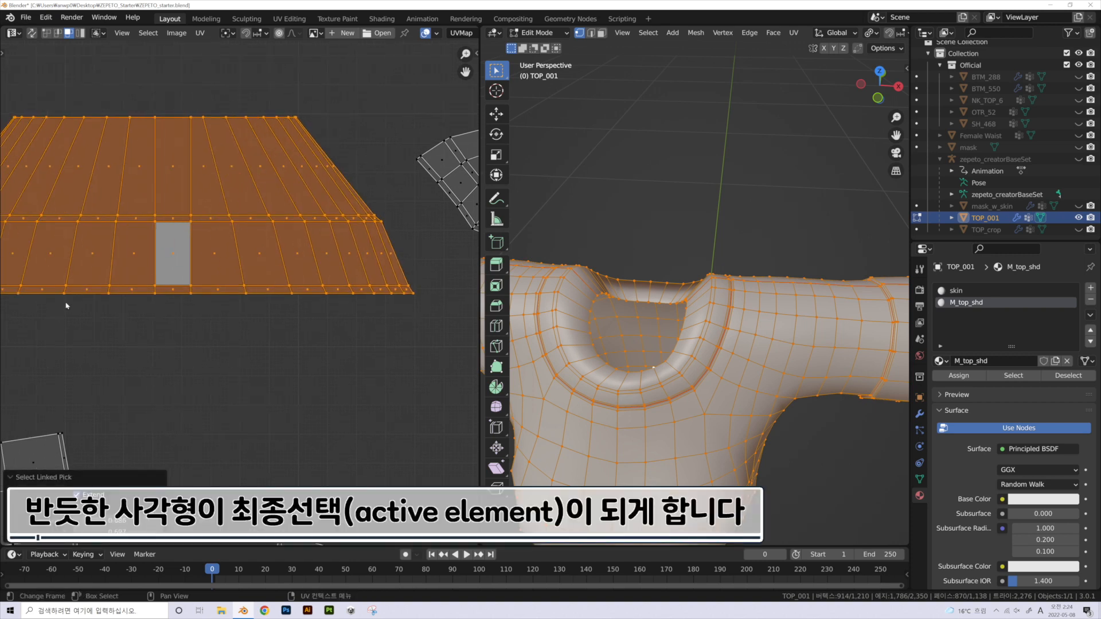
{"action": "left_click", "coordinate": [175, 252], "text": "shift"}
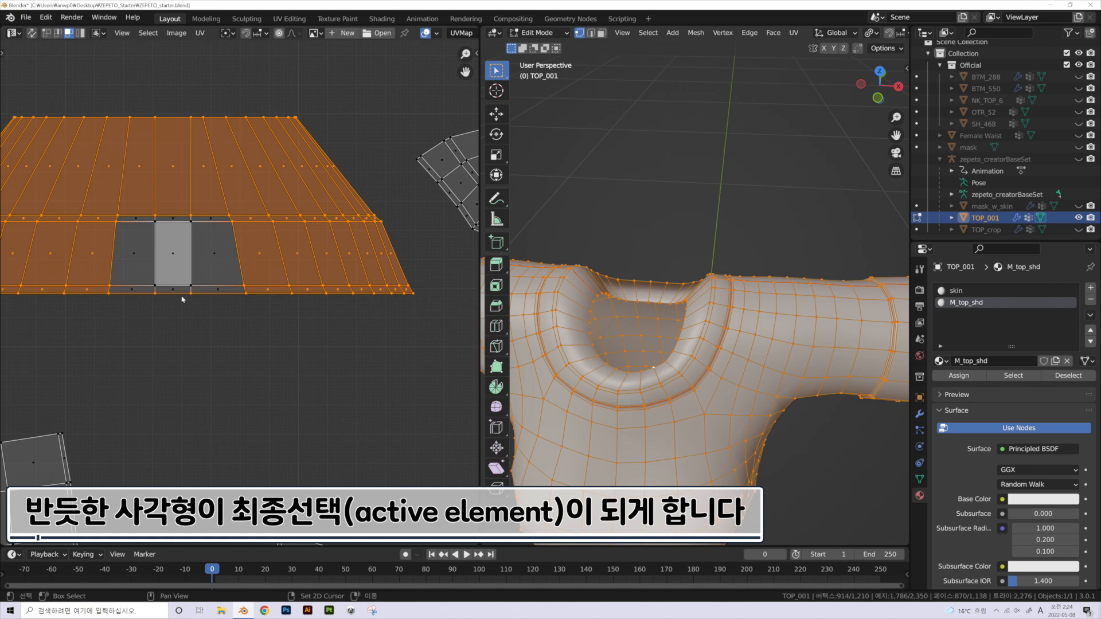
{"action": "left_click", "coordinate": [163, 246], "text": "shift"}
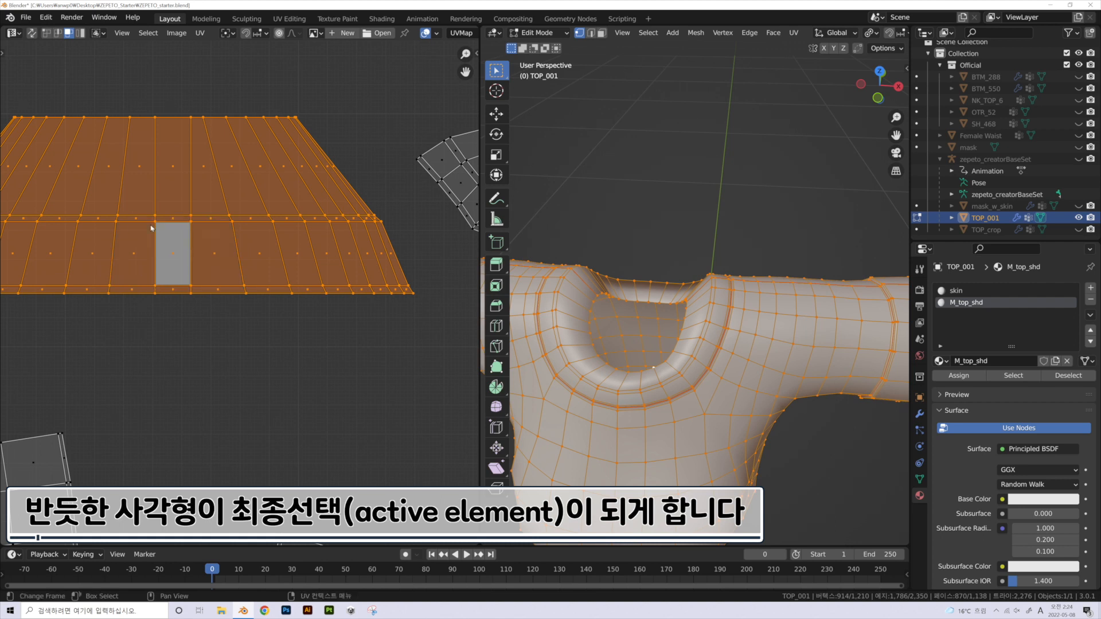
- Apply Follow Active Quads to the selected neckline island to lay it out as an even rectangular grid
{"action": "scroll", "coordinate": [171, 246], "scroll_direction": "down", "scroll_amount": 2}
{"action": "scroll", "coordinate": [197, 261], "scroll_direction": "up", "scroll_amount": 2}
{"action": "right_click", "coordinate": [171, 250]}
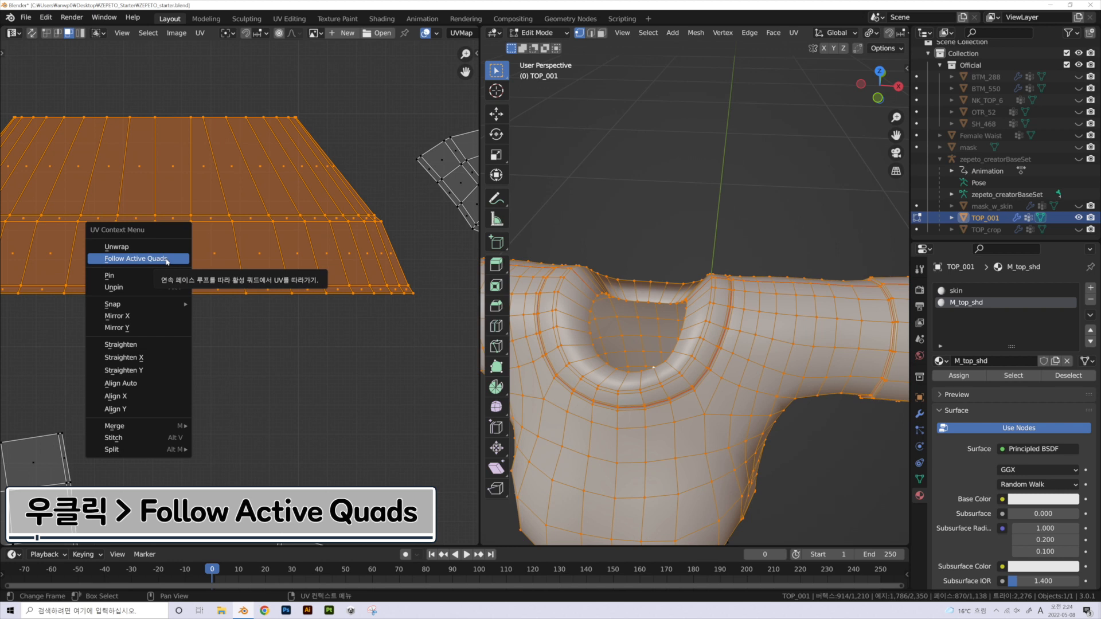
{"action": "left_click", "coordinate": [166, 259]}
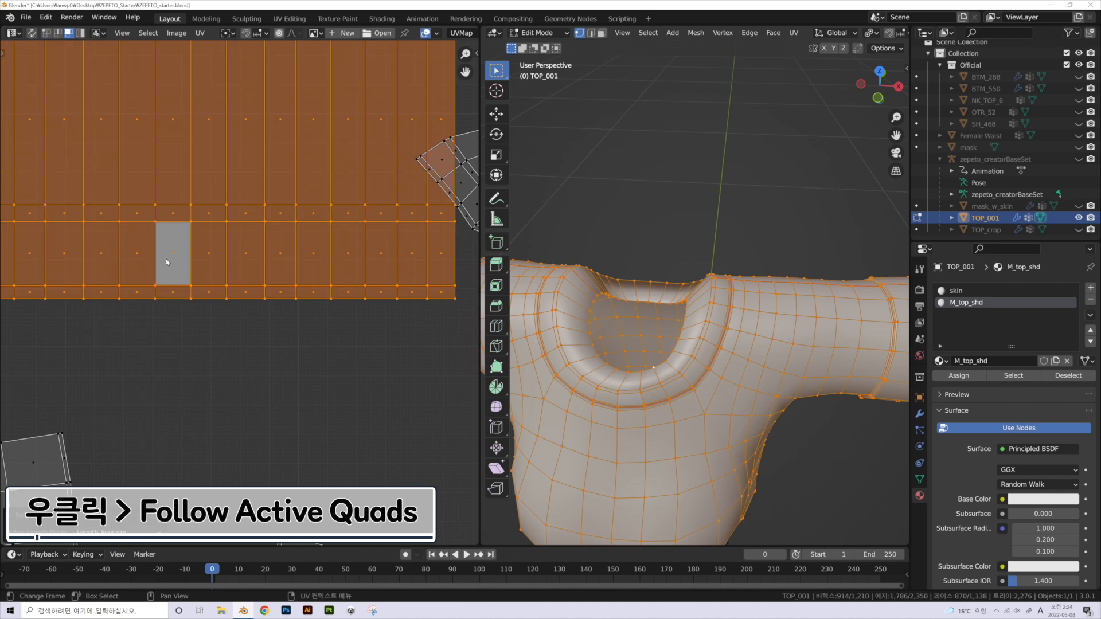
- Move the gridded front neckline island about -0.062 in X and 0.005 in Y, clear of the neighbouring curved neckline island
{"action": "scroll", "coordinate": [274, 285], "scroll_direction": "down", "scroll_amount": 3}
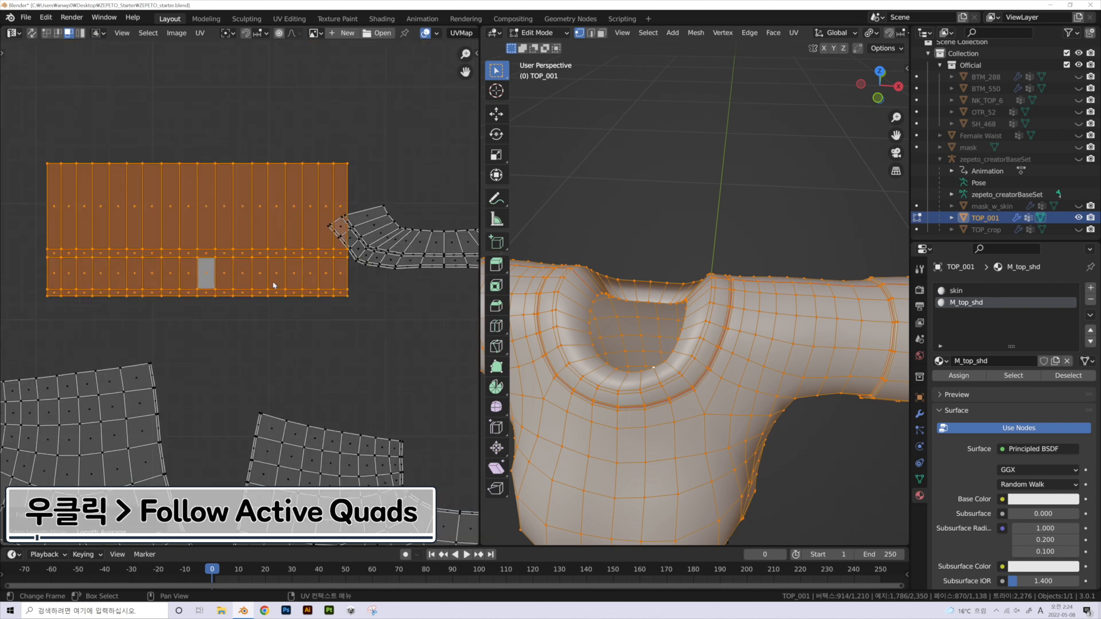
{"action": "key", "text": "g"}
{"action": "left_click", "coordinate": [249, 253]}
{"action": "middle_click_drag", "start_coordinate": [349, 261], "coordinate": [224, 272]}
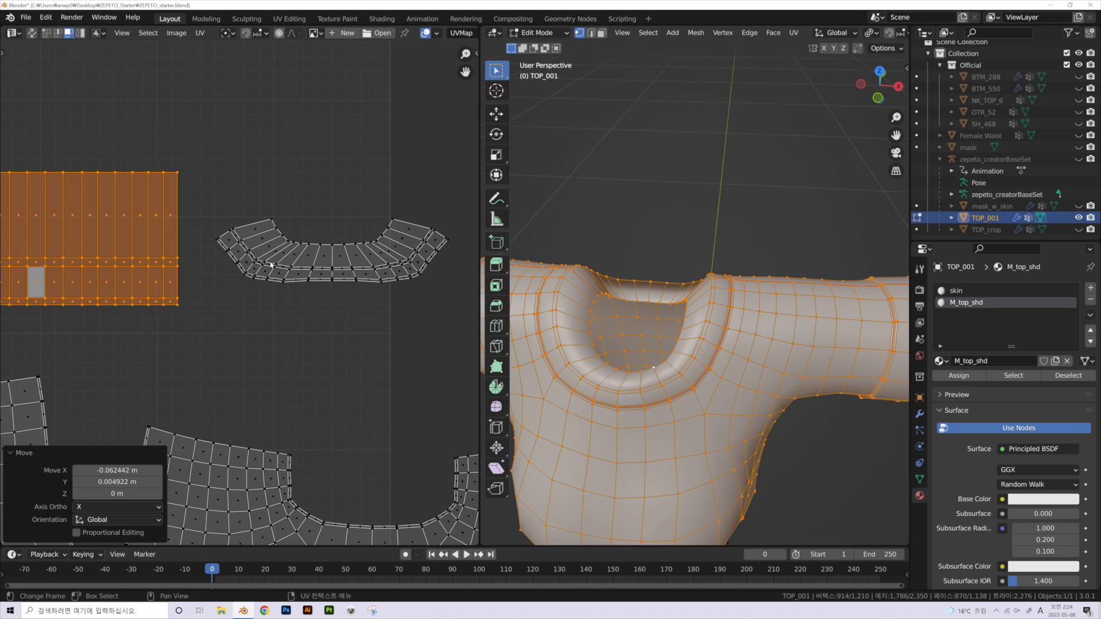
{"action": "middle_click_drag", "start_coordinate": [671, 312], "coordinate": [608, 333]}
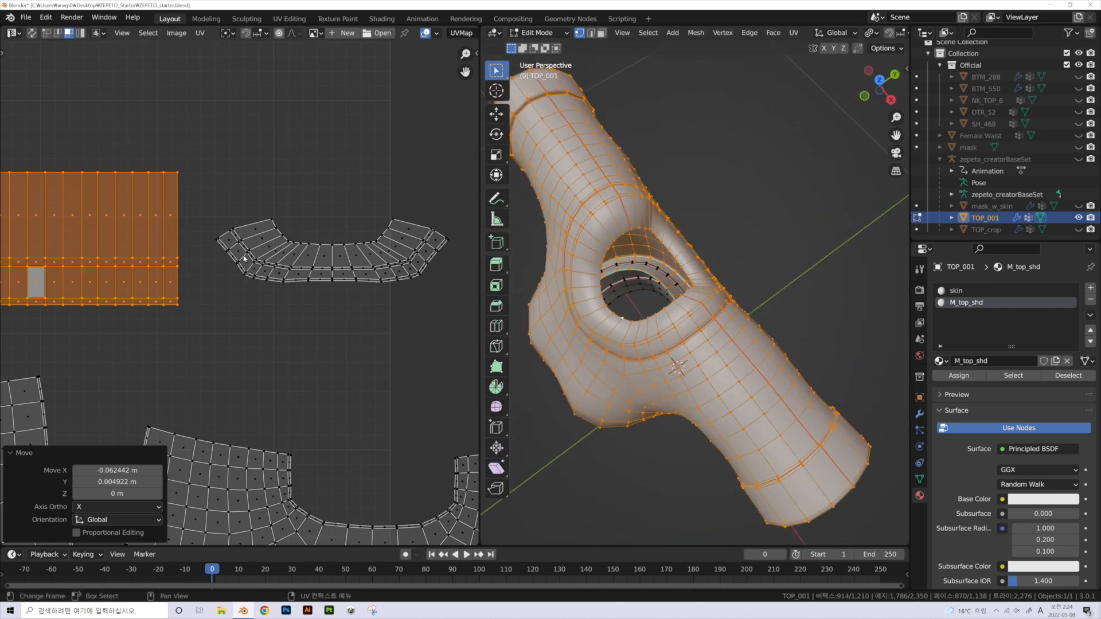
- In UV vertex selection mode, flatten the curved band island's bottom edge loop with a Y scale of 0 and move it down along Y
{"action": "left_click", "coordinate": [342, 158]}
{"action": "left_click", "coordinate": [47, 32]}
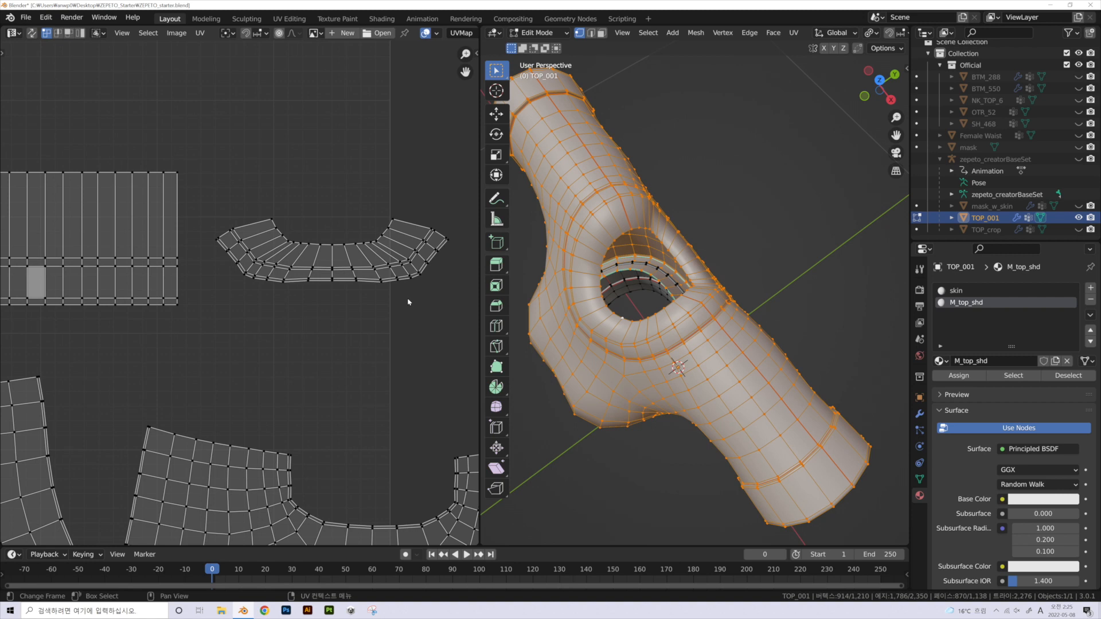
{"action": "scroll", "coordinate": [406, 301], "scroll_direction": "up", "scroll_amount": 2}
{"action": "middle_click_drag", "start_coordinate": [386, 289], "coordinate": [277, 312]}
{"action": "left_click", "coordinate": [265, 303], "text": "alt"}
{"action": "key", "text": "s"}
{"action": "key", "text": "y"}
{"action": "key", "text": "0"}
{"action": "key", "text": "Return"}
{"action": "key", "text": "g"}
{"action": "key", "text": "y"}
{"action": "left_click", "coordinate": [274, 327]}
- Flatten the edge loop just above the band's bottom edge with a Y scale of 0 and move it about -0.027 m along Y
{"action": "left_click", "coordinate": [265, 301], "text": "alt"}
{"action": "key", "text": "s"}
{"action": "key", "text": "y"}
{"action": "key", "text": "0"}
{"action": "key", "text": "Return"}
{"action": "key", "text": "g"}
{"action": "key", "text": "y"}
{"action": "left_click", "coordinate": [257, 332]}
- Align the curved band's centre column of vertices vertically with an X scale of 0
{"action": "middle_click_drag", "start_coordinate": [362, 321], "coordinate": [542, 322]}
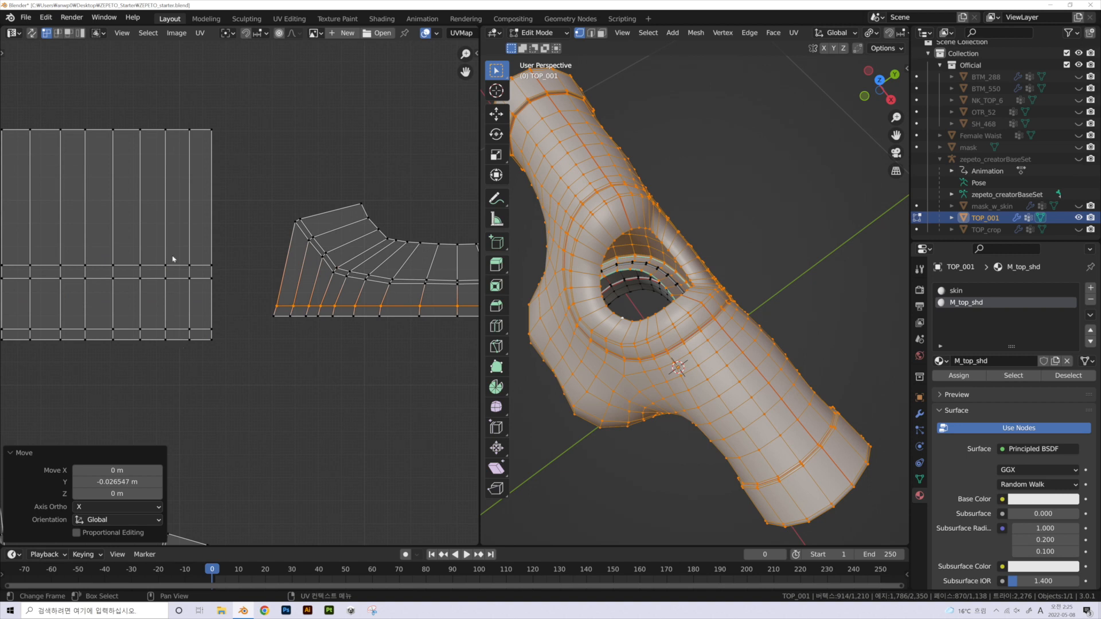
{"action": "middle_click_drag", "start_coordinate": [433, 245], "coordinate": [211, 247]}
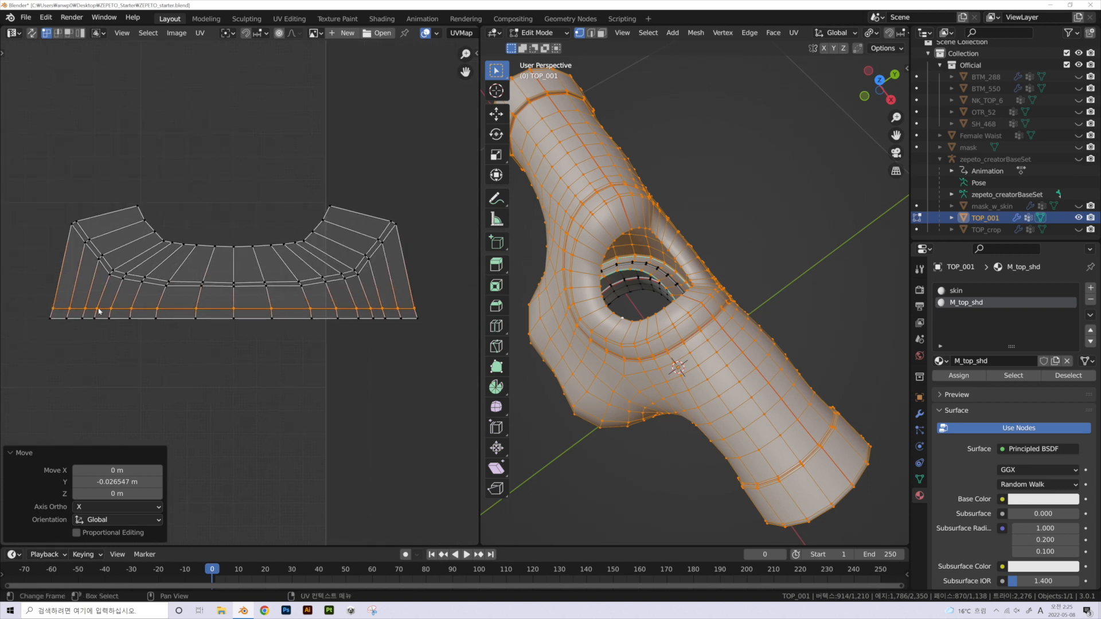
{"action": "scroll", "coordinate": [238, 299], "scroll_direction": "up", "scroll_amount": 1}
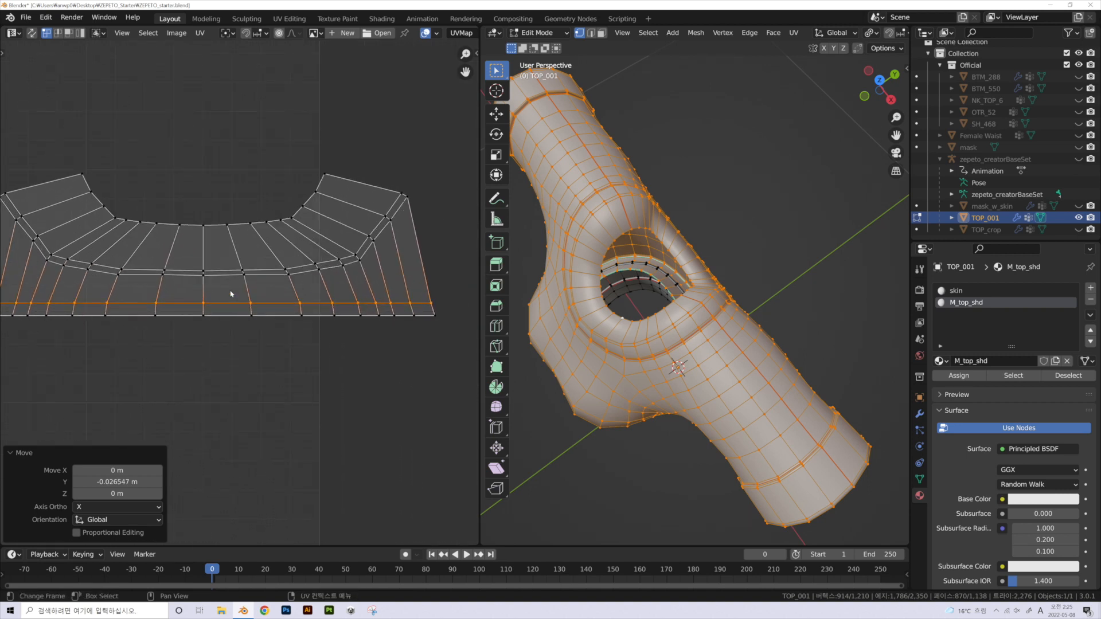
{"action": "left_click_drag", "start_coordinate": [192, 198], "coordinate": [216, 344]}
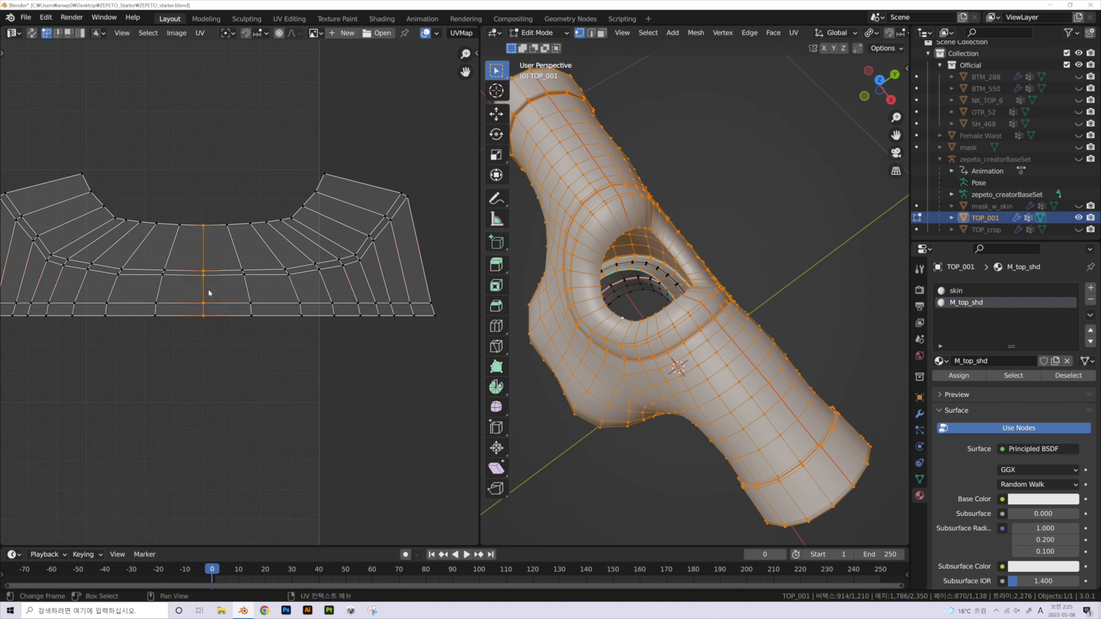
{"action": "key", "text": "s"}
{"action": "key", "text": "x"}
{"action": "key", "text": "0"}
{"action": "key", "text": "Return"}
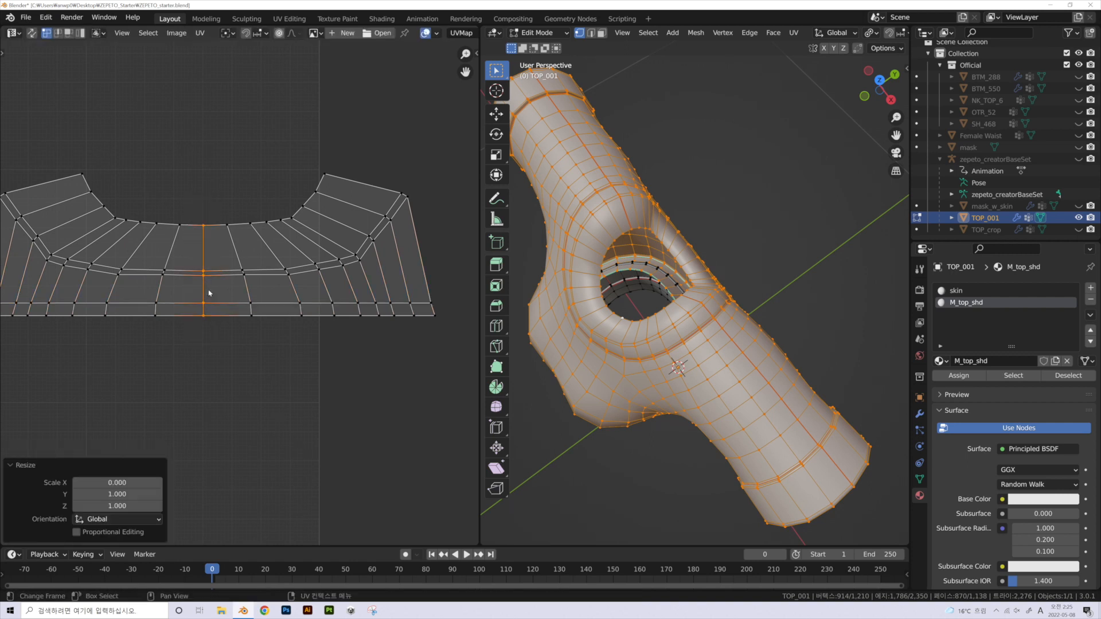
- Align the vertex column immediately right of the band's centre vertically with an X scale of 0
{"action": "left_click_drag", "start_coordinate": [222, 205], "coordinate": [243, 331]}
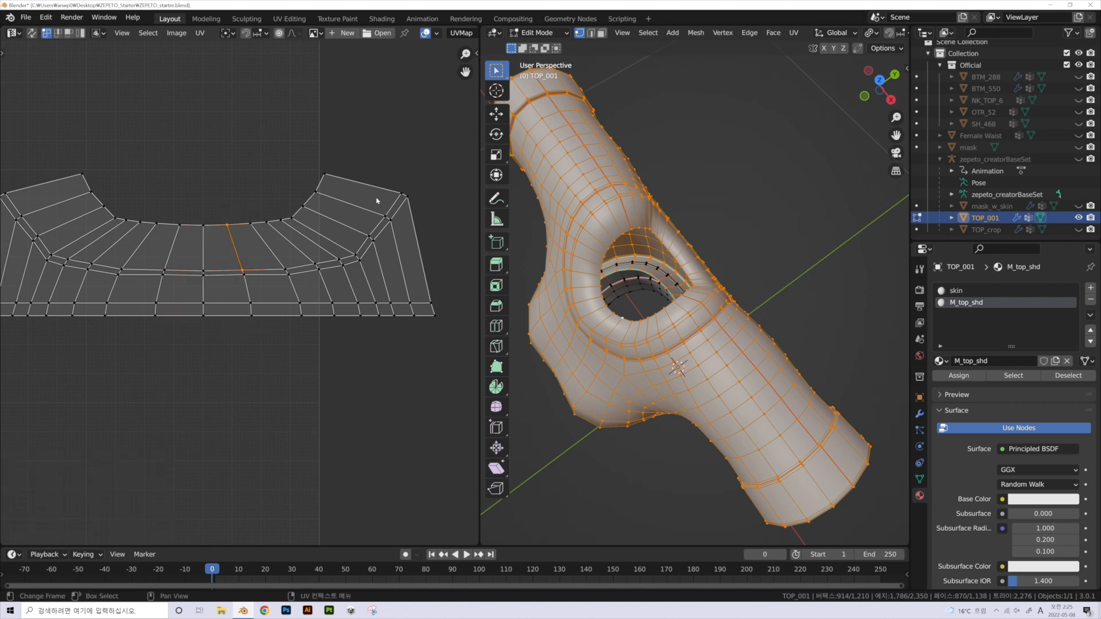
{"action": "left_click_drag", "start_coordinate": [264, 326], "coordinate": [230, 261], "text": "shift"}
{"action": "key", "text": "s"}
{"action": "key", "text": "x"}
{"action": "key", "text": "0"}
{"action": "key", "text": "Return"}
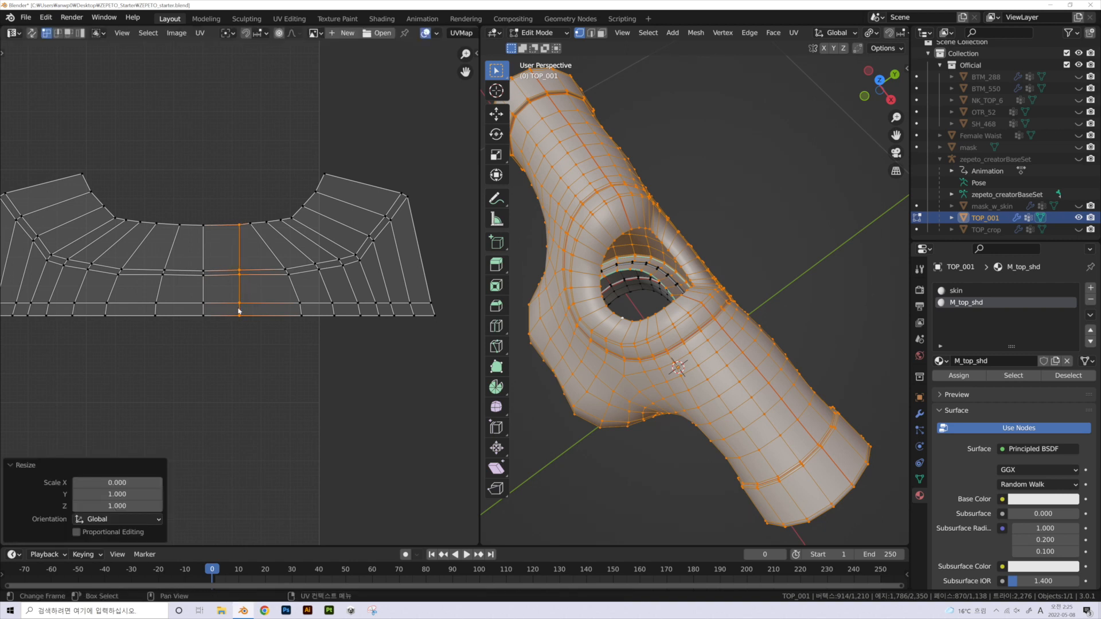
- Level the two bottom-edge vertices of the two straightened central columns with a Y scale of 0
{"action": "scroll", "coordinate": [239, 311], "scroll_direction": "up", "scroll_amount": 2}
{"action": "left_click_drag", "start_coordinate": [258, 346], "coordinate": [163, 319]}
{"action": "key", "text": "s"}
{"action": "key", "text": "y"}
{"action": "key", "text": "0"}
{"action": "key", "text": "Return"}
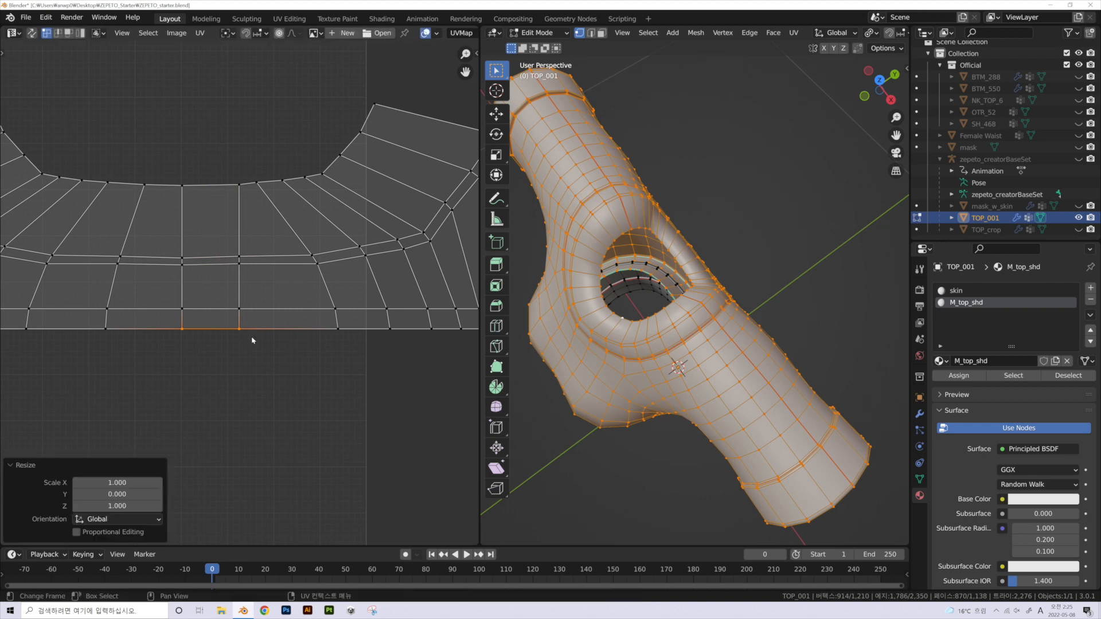
- Level the two central columns' lower-loop vertices and the vertices at the top of the central quad, each with a Y scale of 0
{"action": "left_click_drag", "start_coordinate": [251, 323], "coordinate": [167, 291]}
{"action": "key", "text": "s"}
{"action": "key", "text": "y"}
{"action": "key", "text": "0"}
{"action": "key", "text": "Return"}
{"action": "left_click_drag", "start_coordinate": [262, 283], "coordinate": [157, 267]}
{"action": "key", "text": "s"}
{"action": "key", "text": "y"}
{"action": "key", "text": "0"}
{"action": "key", "text": "Return"}
- Select the whole curved band island with its central rectangular face active and straighten it with Follow Active Quads using Length Average
{"action": "scroll", "coordinate": [240, 289], "scroll_direction": "down", "scroll_amount": 1}
{"action": "left_click", "coordinate": [68, 33]}
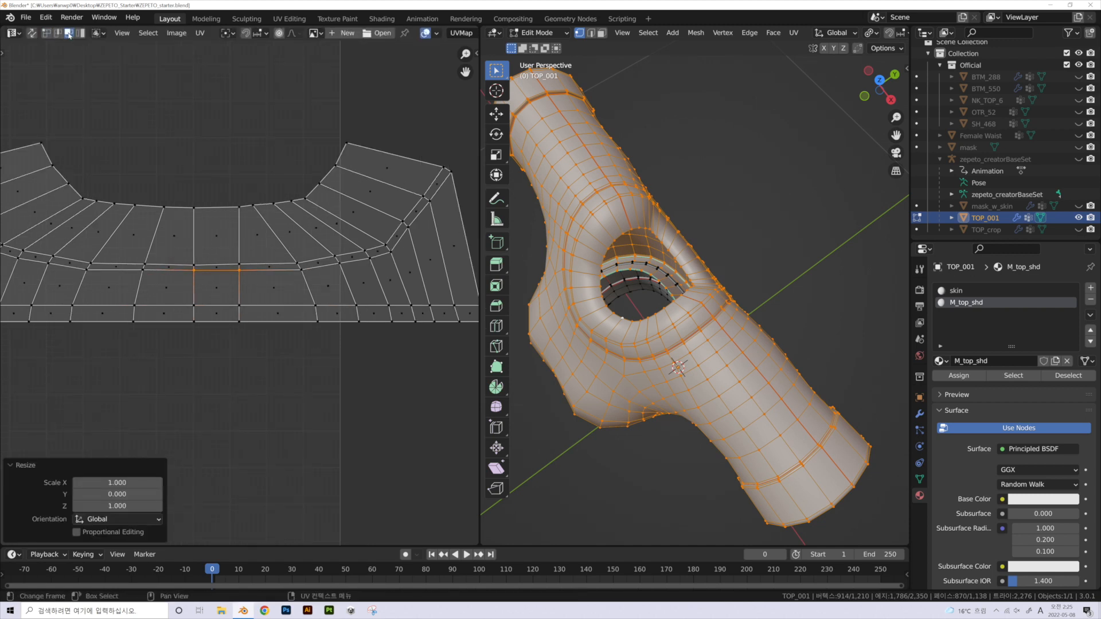
{"action": "left_click", "coordinate": [214, 108]}
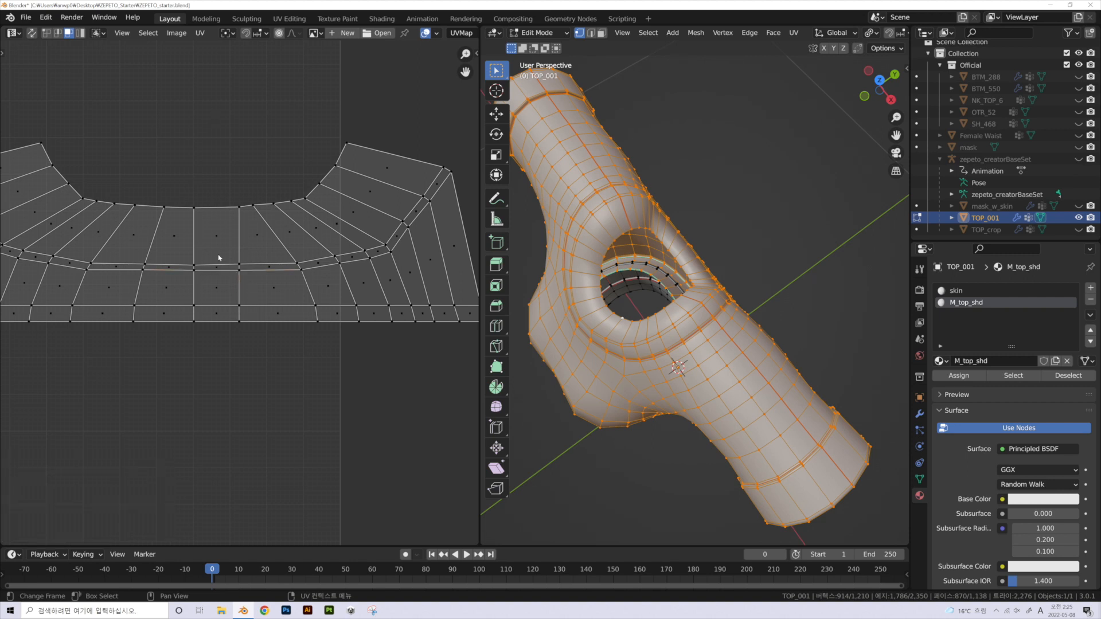
{"action": "key", "text": "l"}
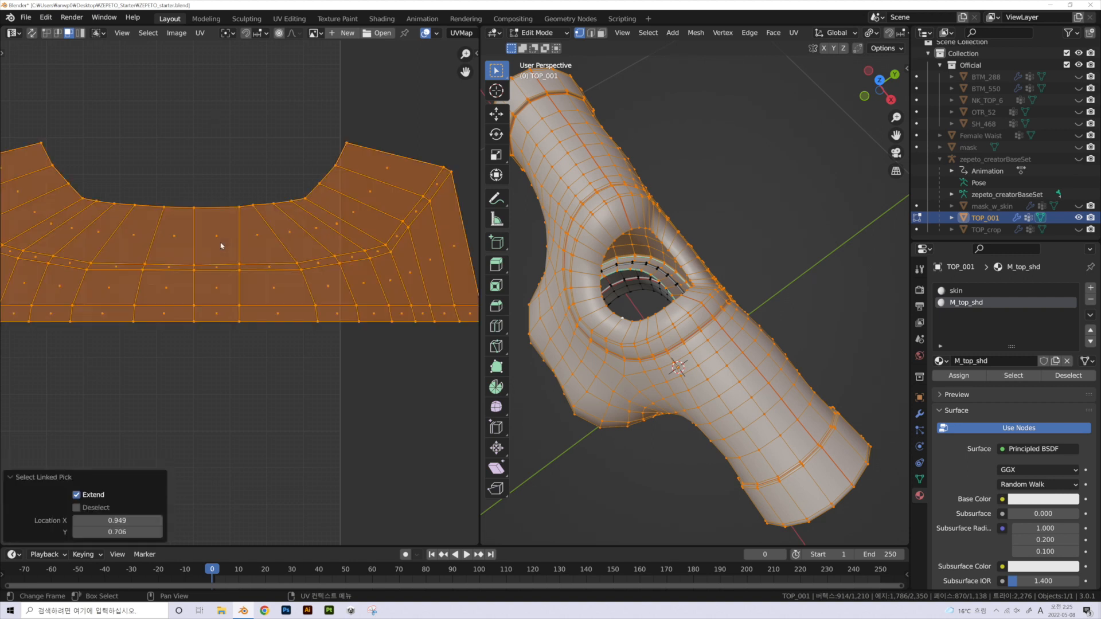
{"action": "left_click", "coordinate": [217, 293], "text": "shift"}
{"action": "left_click", "coordinate": [210, 288], "text": "shift"}
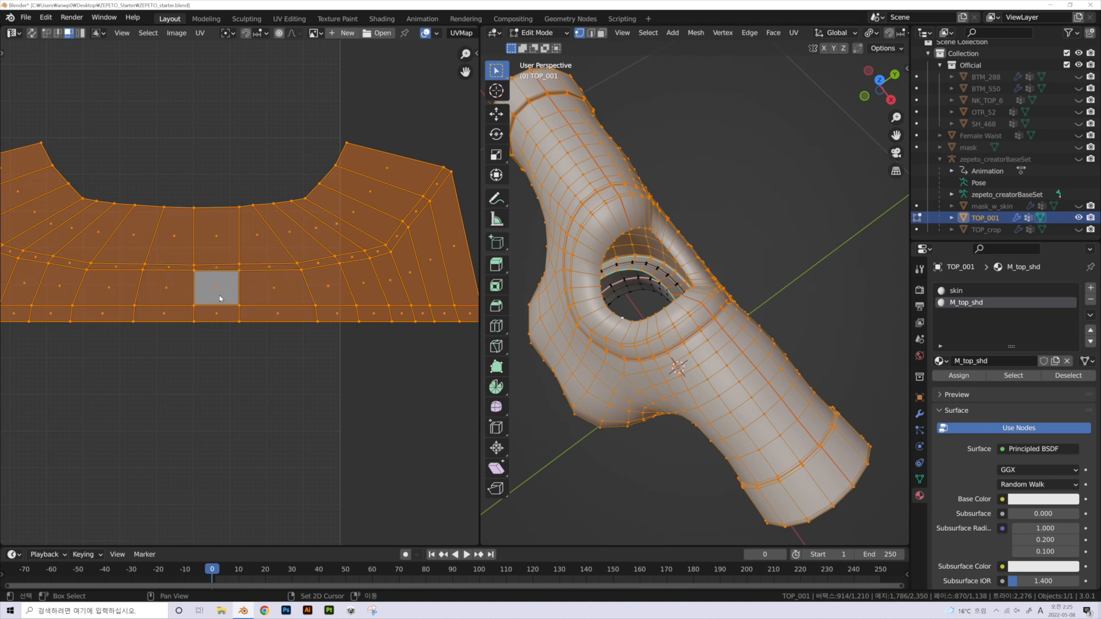
{"action": "left_click", "coordinate": [270, 423]}
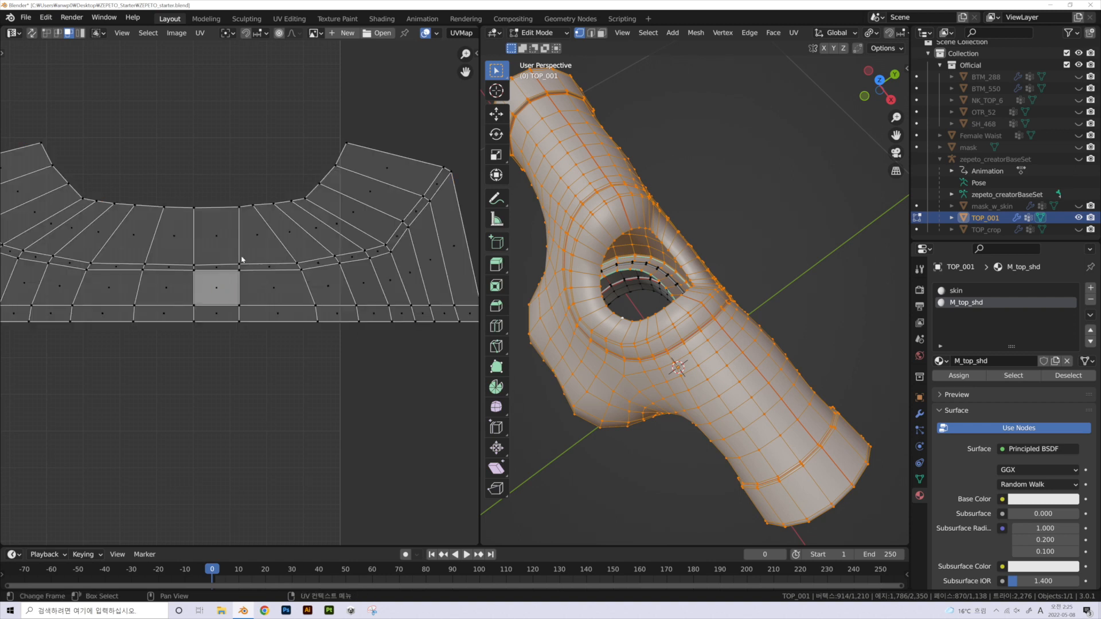
{"action": "key", "text": "l"}
{"action": "left_click", "coordinate": [215, 289], "text": "shift"}
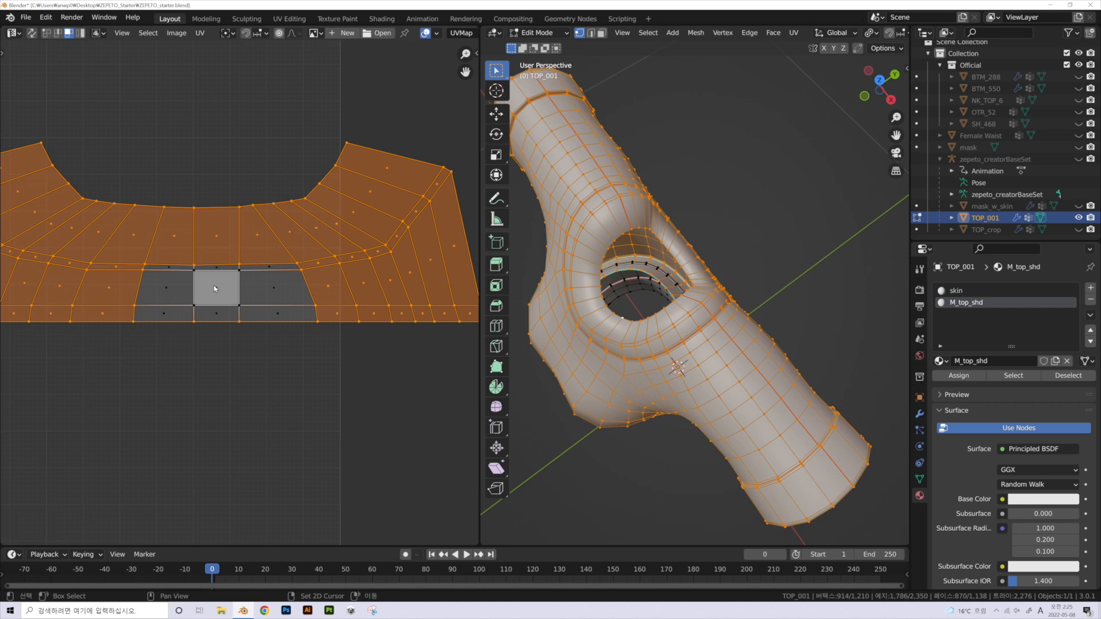
{"action": "left_click", "coordinate": [217, 289], "text": "shift"}
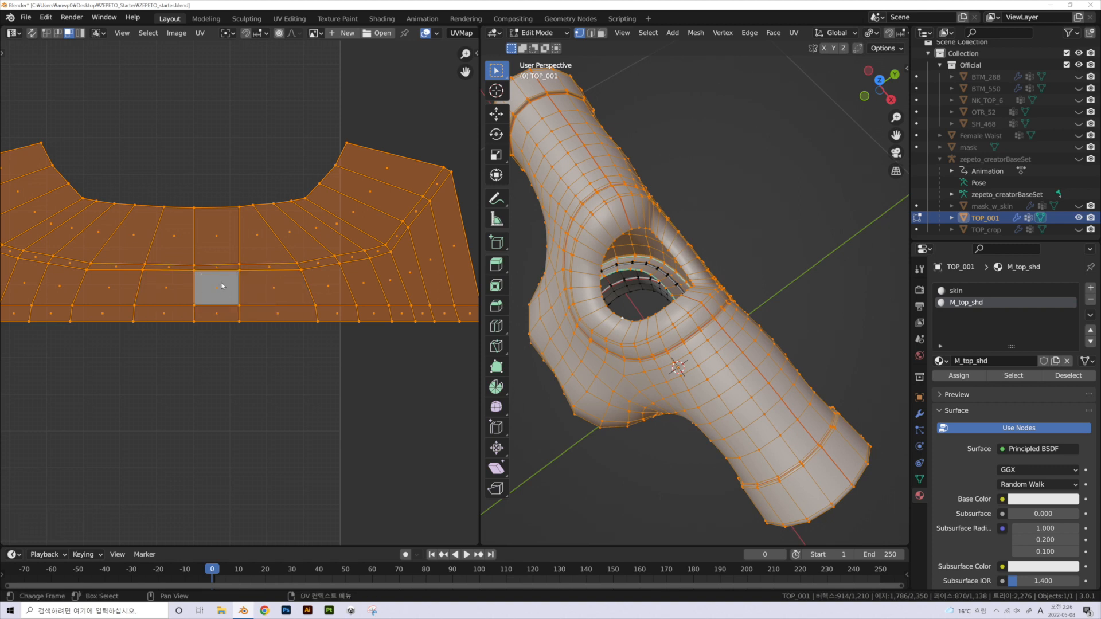
{"action": "right_click", "coordinate": [222, 285]}
{"action": "left_click", "coordinate": [214, 284]}
{"action": "scroll", "coordinate": [246, 307], "scroll_direction": "down", "scroll_amount": 4}
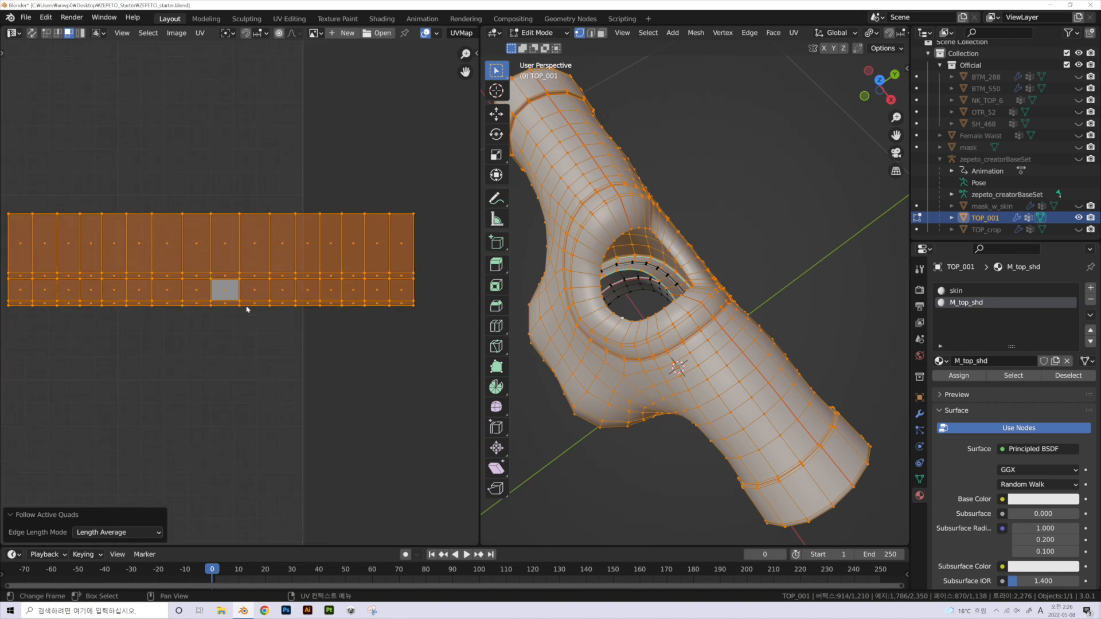
- Move the straightened band about -0.012 m in X and -0.008 m in Y, next to the taller strip, and deselect it
{"action": "scroll", "coordinate": [228, 250], "scroll_direction": "up", "scroll_amount": 3}
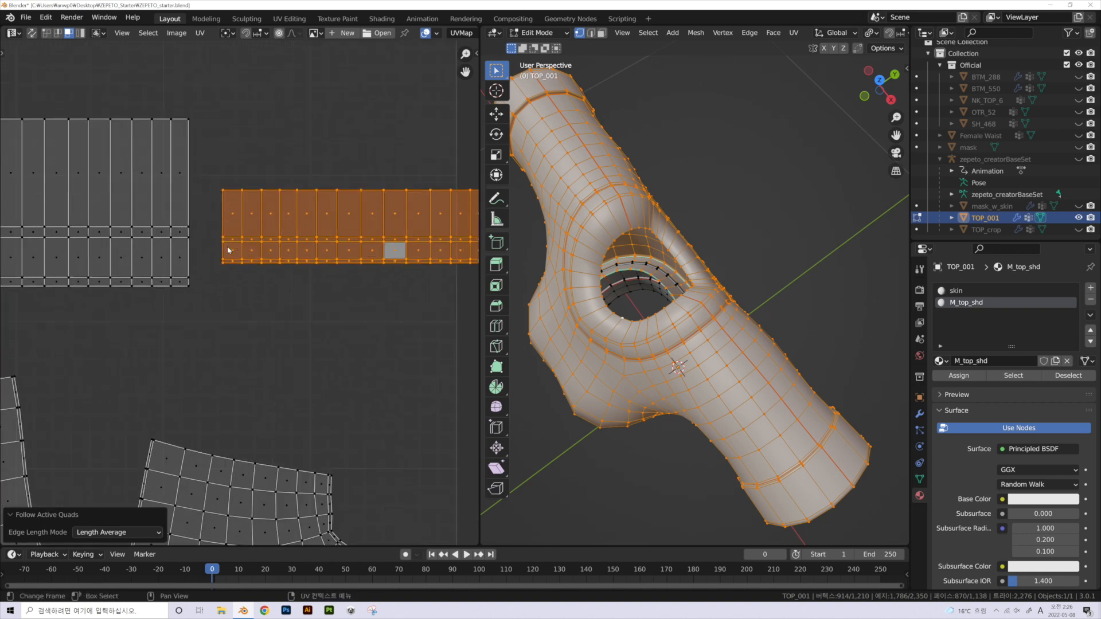
{"action": "key", "text": "g"}
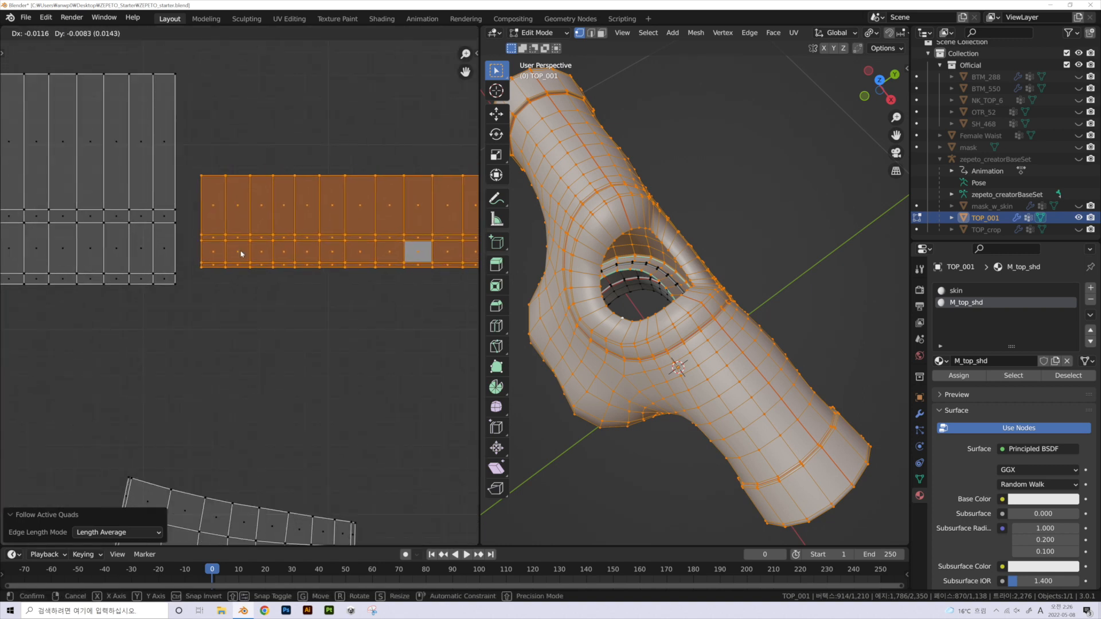
{"action": "left_click", "coordinate": [240, 252]}
{"action": "scroll", "coordinate": [241, 255], "scroll_direction": "down", "scroll_amount": 2}
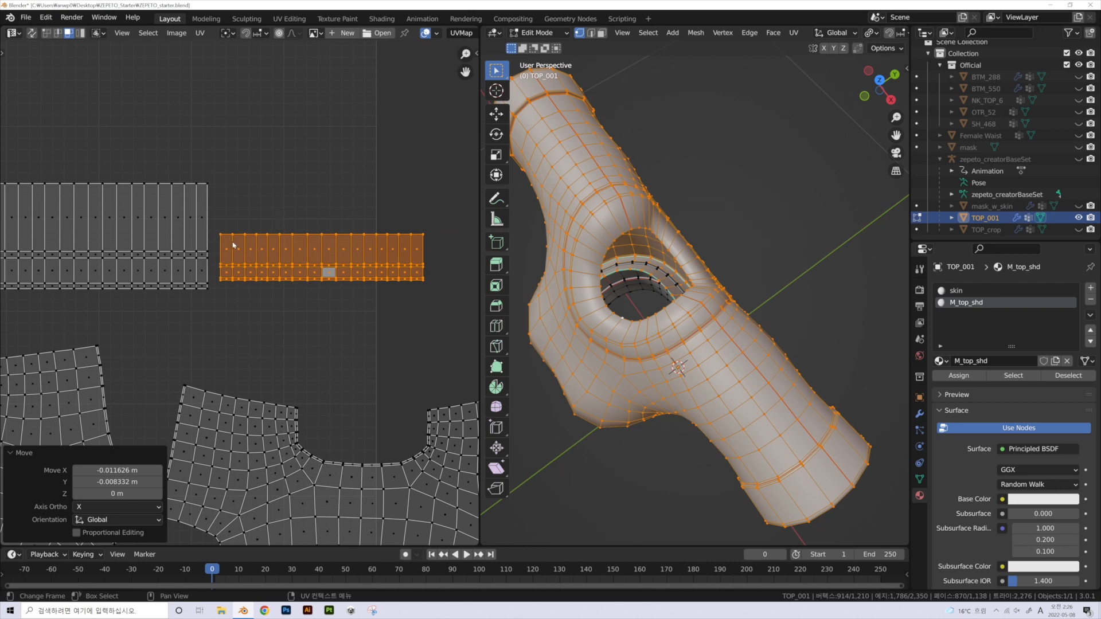
{"action": "middle_click_drag", "start_coordinate": [270, 203], "coordinate": [434, 191]}
{"action": "left_click", "coordinate": [418, 286]}
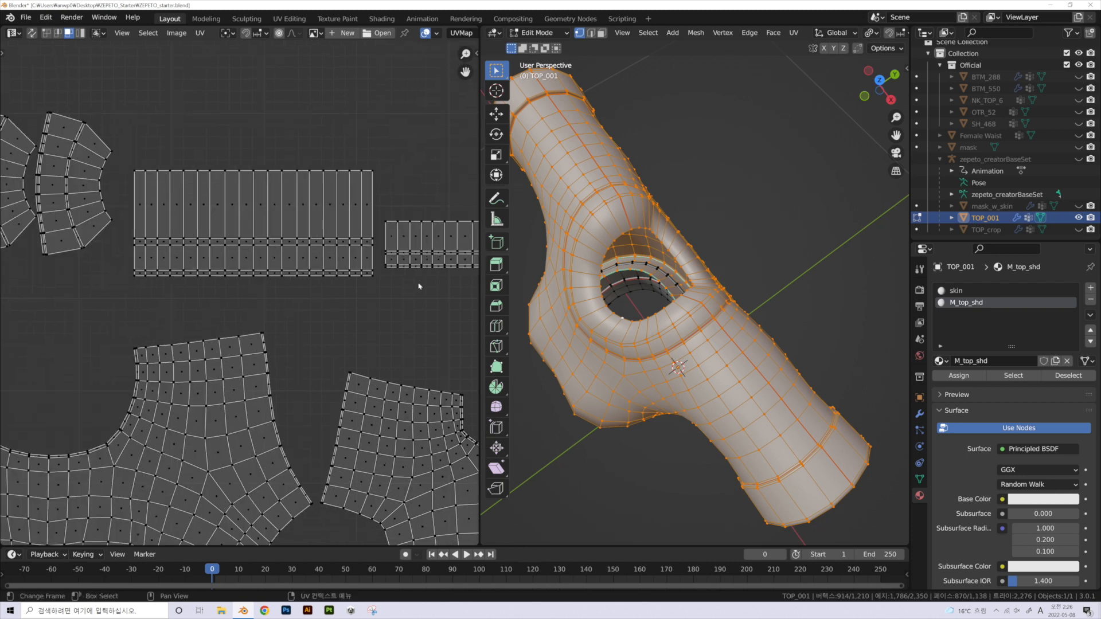
- Select the taller rectangular strip island and scale it to about 0.412 in Y, near the height of the neighbouring band
{"action": "middle_click_drag", "start_coordinate": [289, 143], "coordinate": [247, 153]}
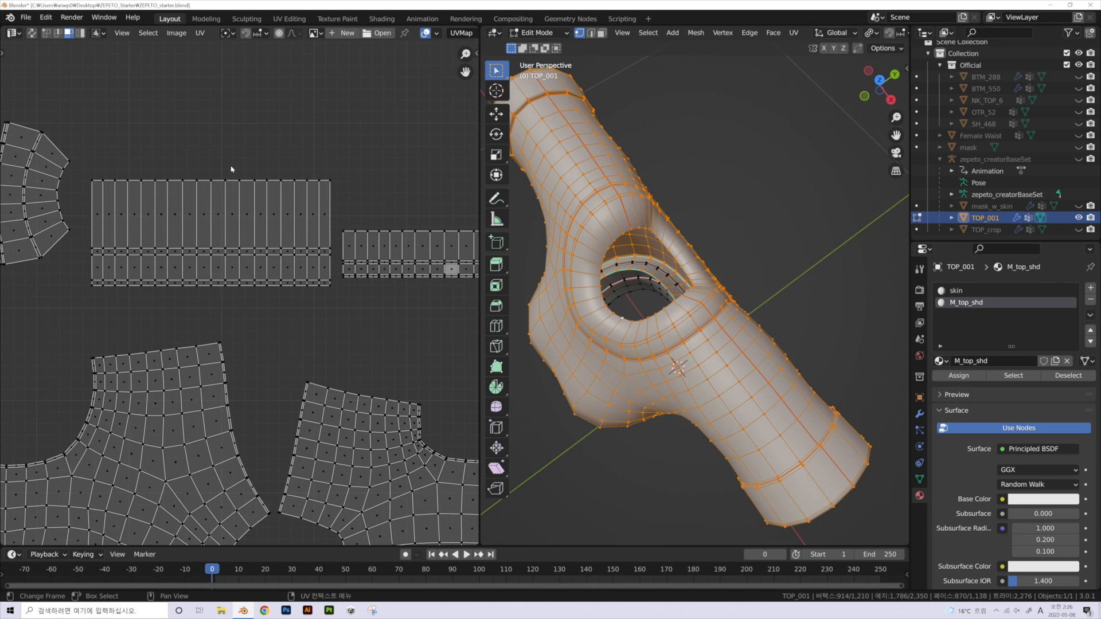
{"action": "key", "text": "l"}
{"action": "key", "text": "s"}
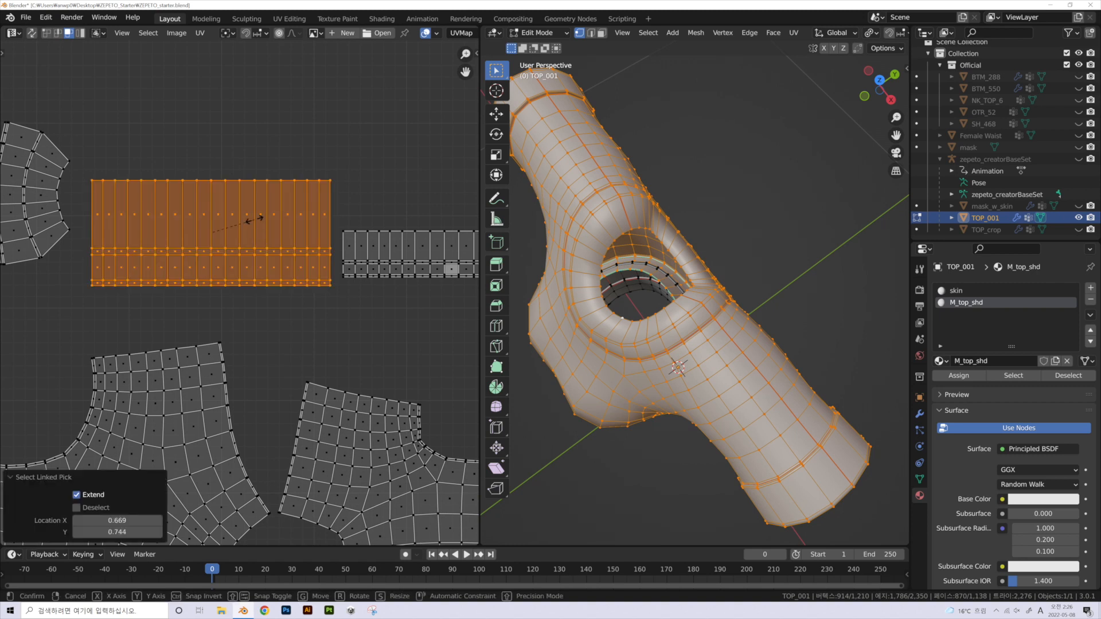
{"action": "key", "text": "y"}
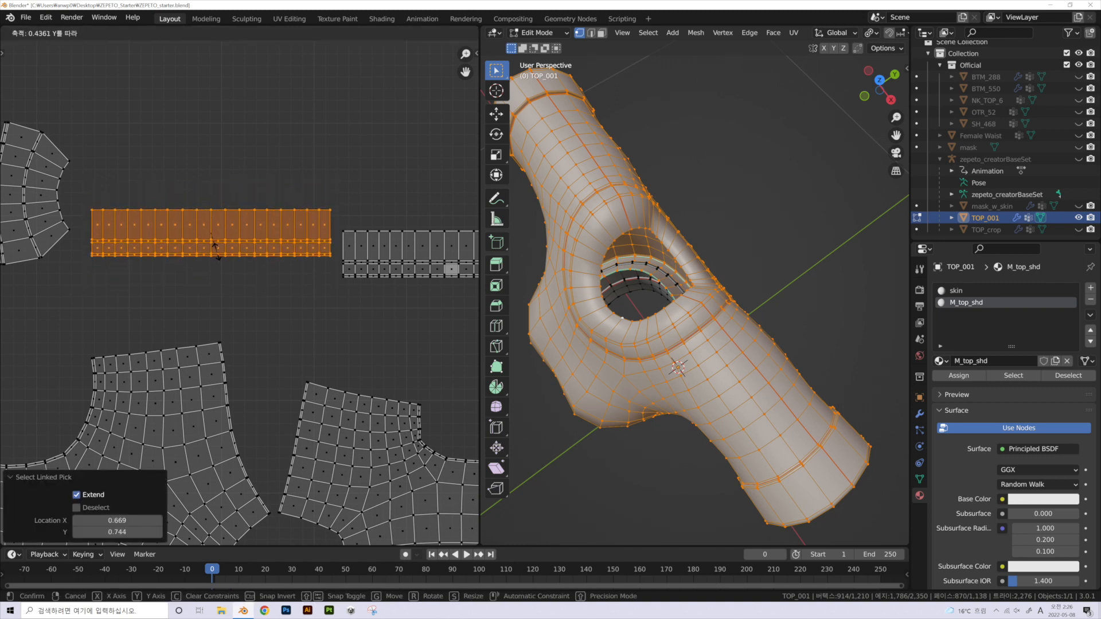
{"action": "left_click", "coordinate": [215, 247]}
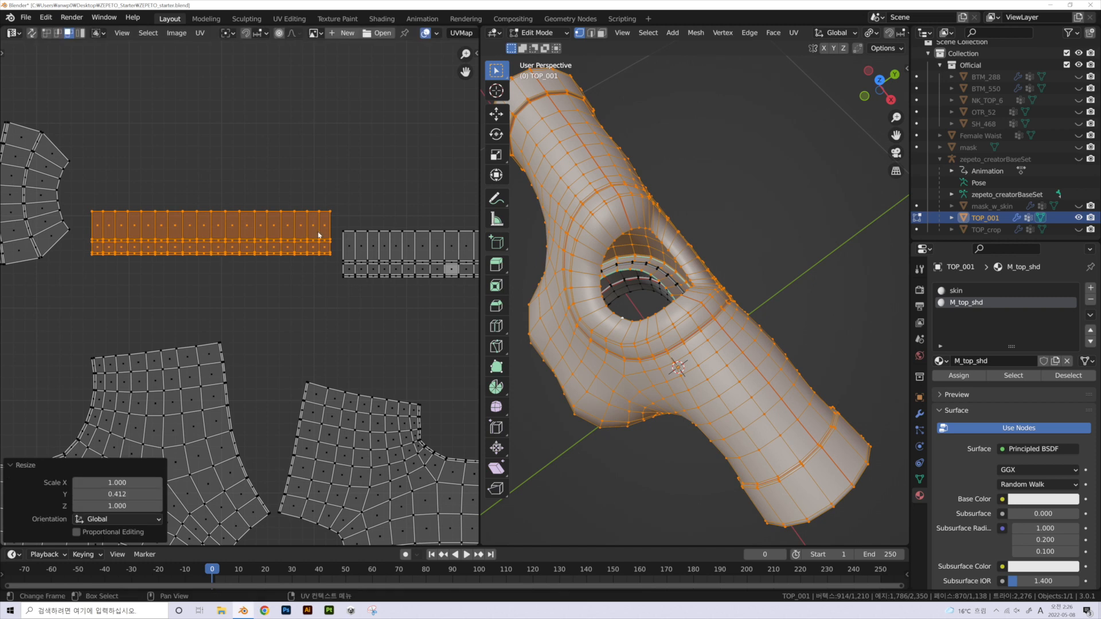
- Move the flattened strip about 0.014 m in X and -0.029 m in Y, up against the shorter band's left end
{"action": "scroll", "coordinate": [215, 248], "scroll_direction": "up", "scroll_amount": 2}
{"action": "key", "text": "g"}
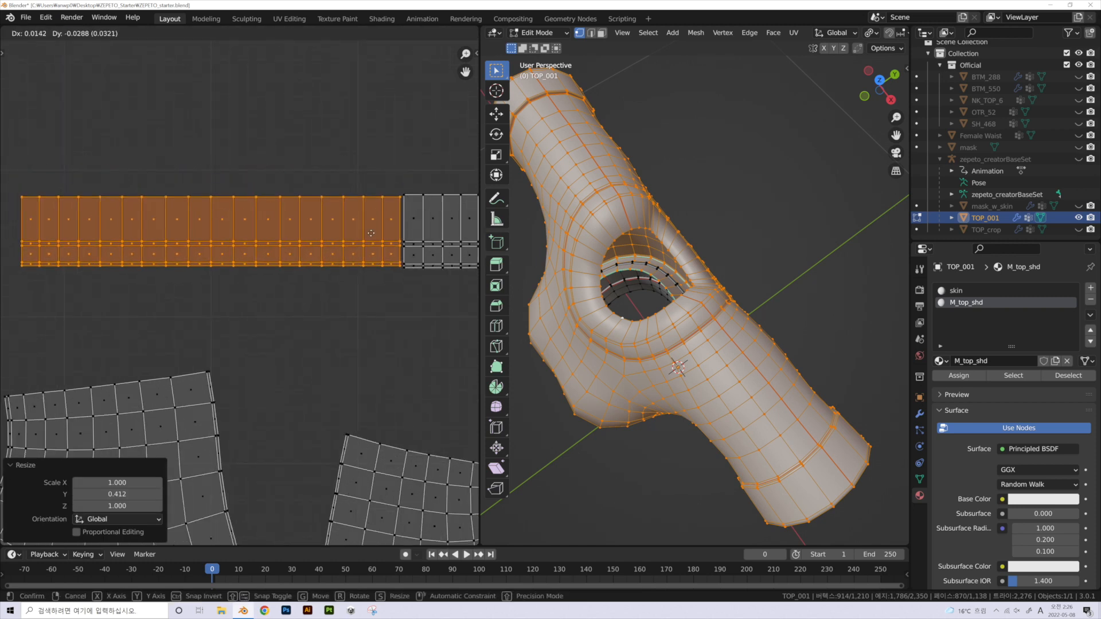
{"action": "left_click", "coordinate": [375, 244]}
{"action": "scroll", "coordinate": [126, 321], "scroll_direction": "down", "scroll_amount": 2}
- Switch UV selection to vertices and select the bottom row of the right-hand strip
{"action": "left_click", "coordinate": [47, 33]}
{"action": "middle_click_drag", "start_coordinate": [444, 267], "coordinate": [378, 244]}
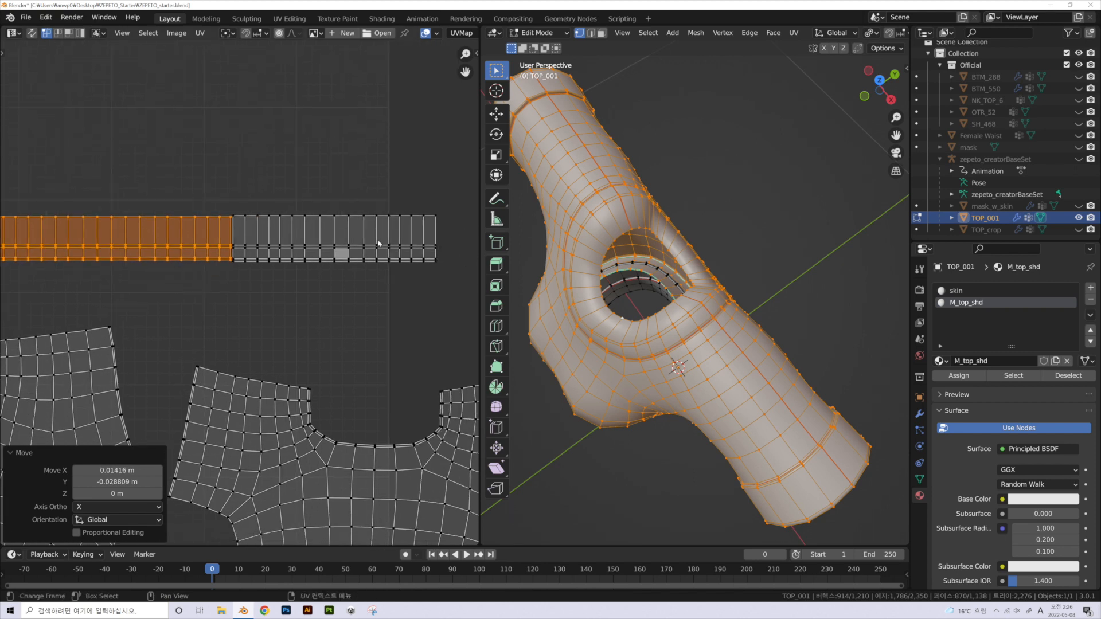
{"action": "left_click", "coordinate": [441, 252]}
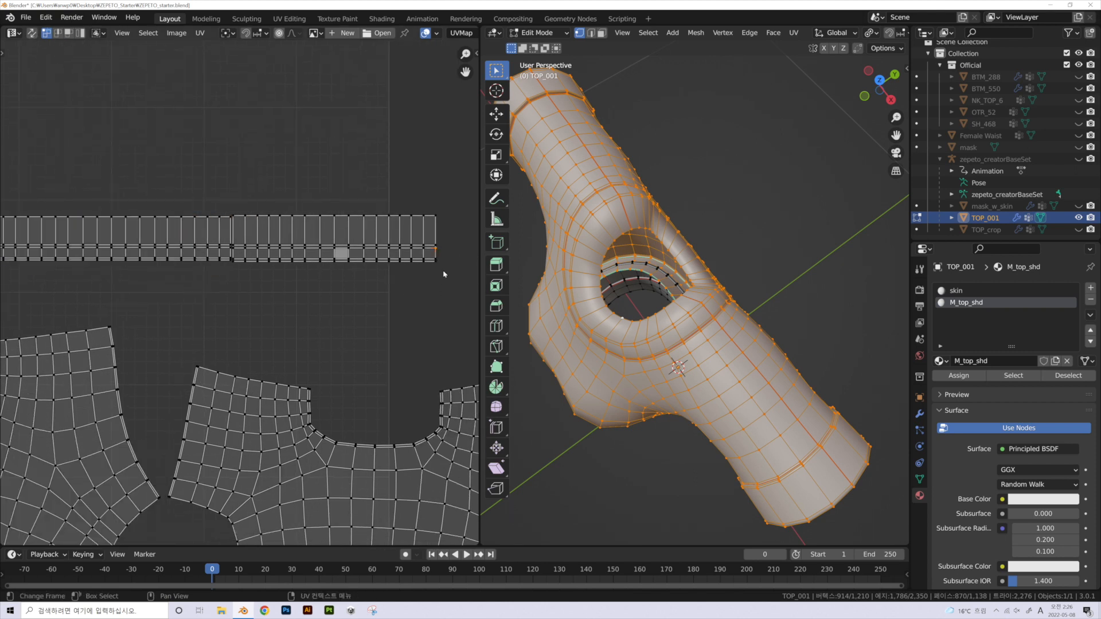
{"action": "scroll", "coordinate": [406, 303], "scroll_direction": "up", "scroll_amount": 1}
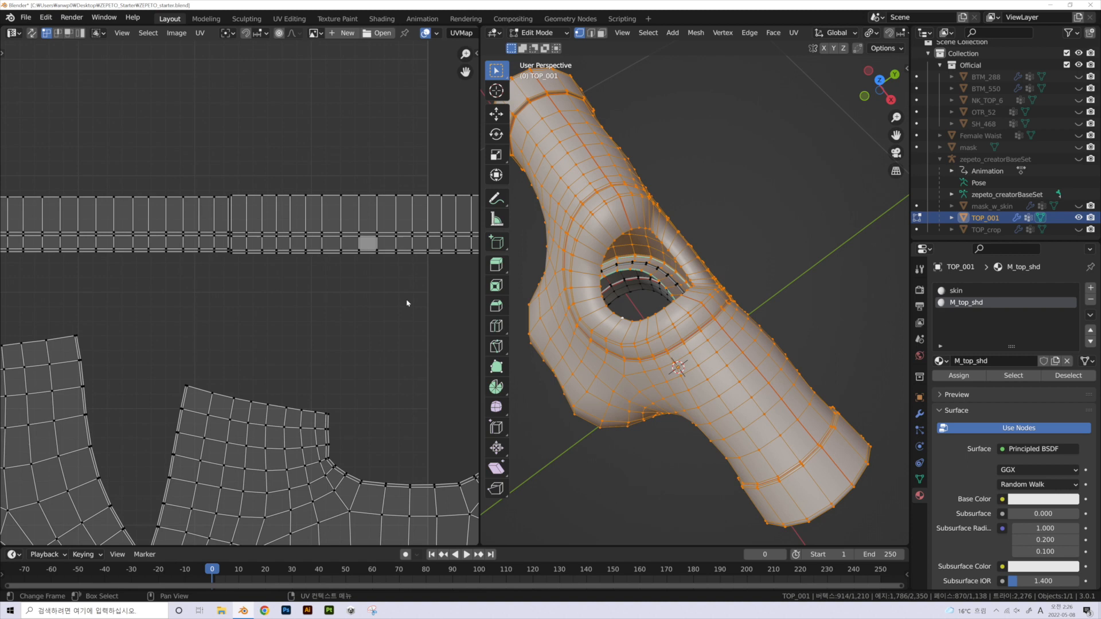
{"action": "scroll", "coordinate": [406, 303], "scroll_direction": "up", "scroll_amount": 2}
{"action": "middle_click_drag", "start_coordinate": [408, 301], "coordinate": [171, 343]}
{"action": "middle_click_drag", "start_coordinate": [333, 300], "coordinate": [354, 312]}
{"action": "scroll", "coordinate": [366, 311], "scroll_direction": "down", "scroll_amount": 2}
{"action": "left_click_drag", "start_coordinate": [379, 311], "coordinate": [79, 286]}
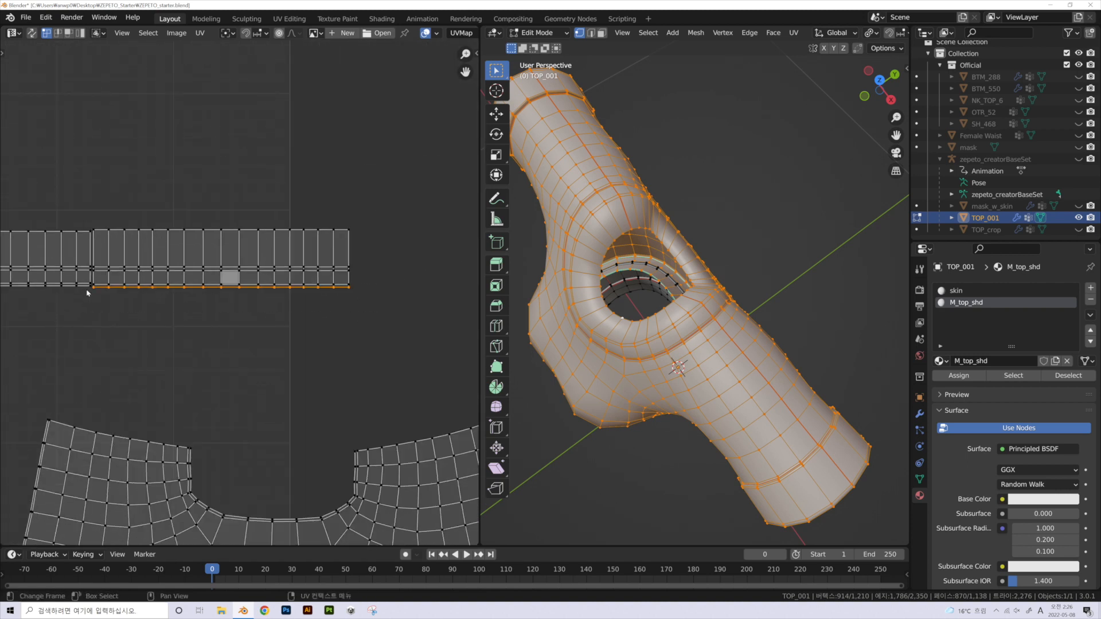
- Select the bottom vertex row across both rectangular strips, flatten it by scaling Y to 0, and move it downward along Y
{"action": "middle_click_drag", "start_coordinate": [76, 310], "coordinate": [384, 278]}
{"action": "scroll", "coordinate": [384, 278], "scroll_direction": "up", "scroll_amount": 2}
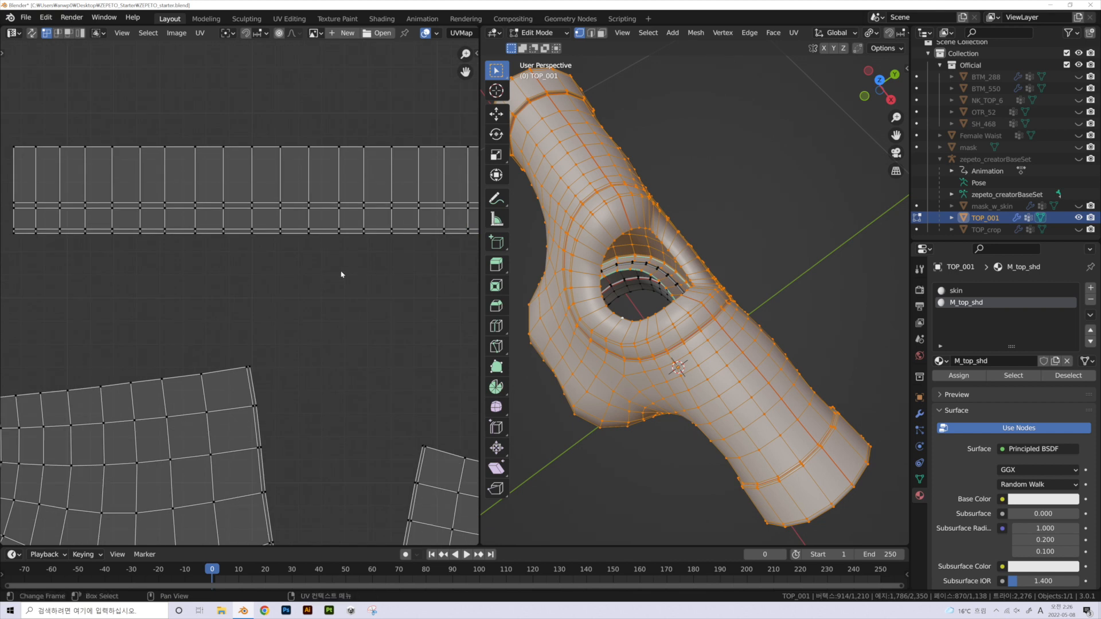
{"action": "left_click_drag", "start_coordinate": [5, 231], "coordinate": [361, 293]}
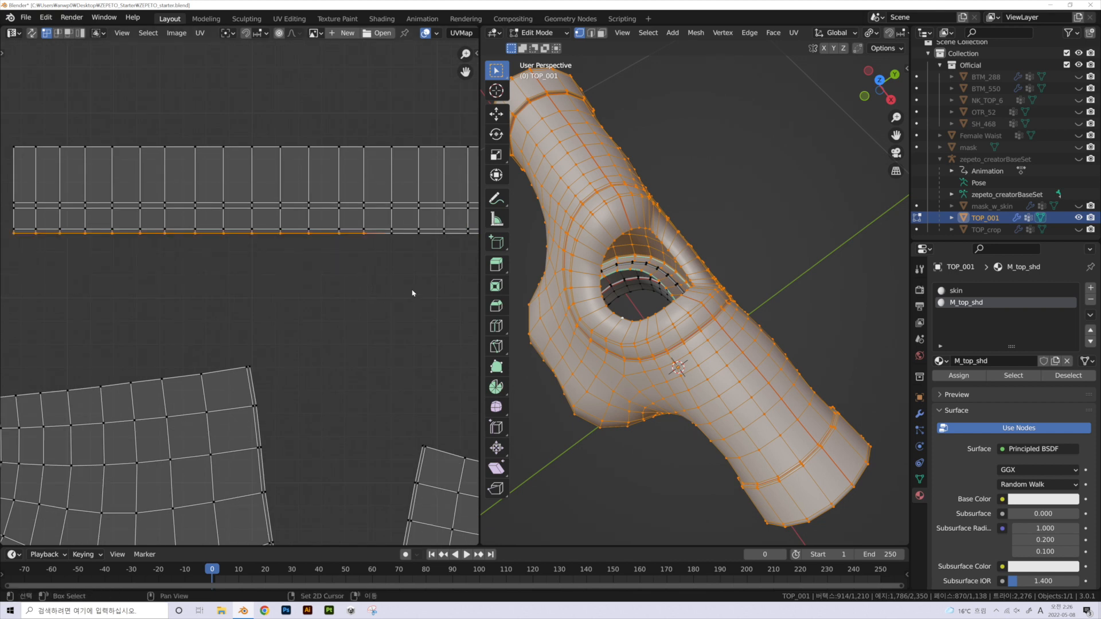
{"action": "middle_click_drag", "start_coordinate": [412, 293], "coordinate": [231, 259]}
{"action": "left_click_drag", "start_coordinate": [329, 264], "coordinate": [189, 232], "text": "shift"}
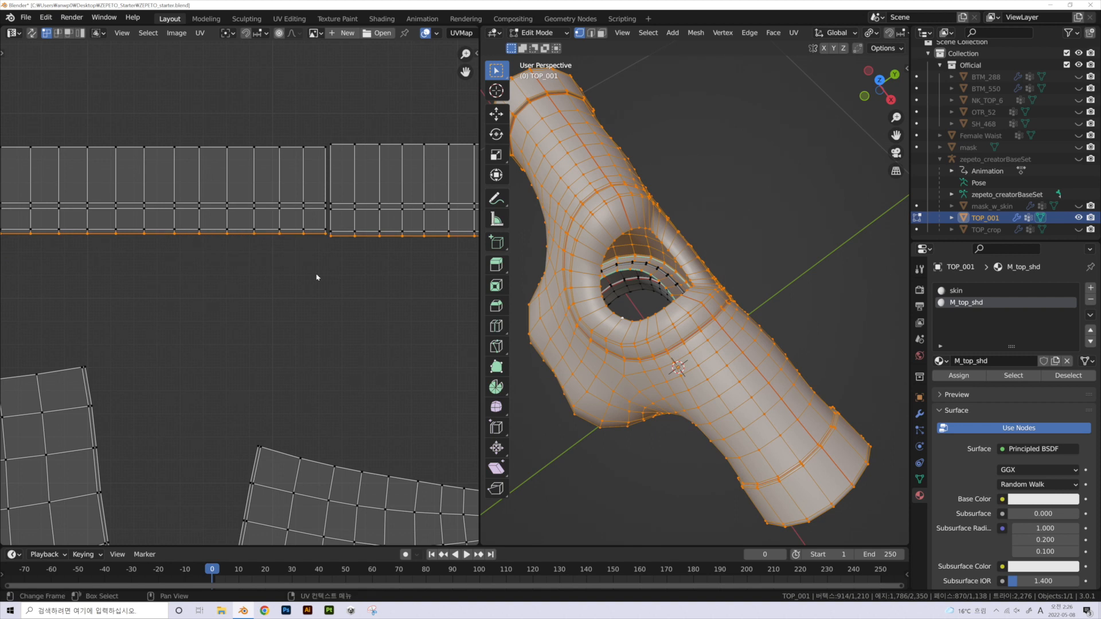
{"action": "key", "text": "s"}
{"action": "key", "text": "y"}
{"action": "key", "text": "0"}
{"action": "key", "text": "Return"}
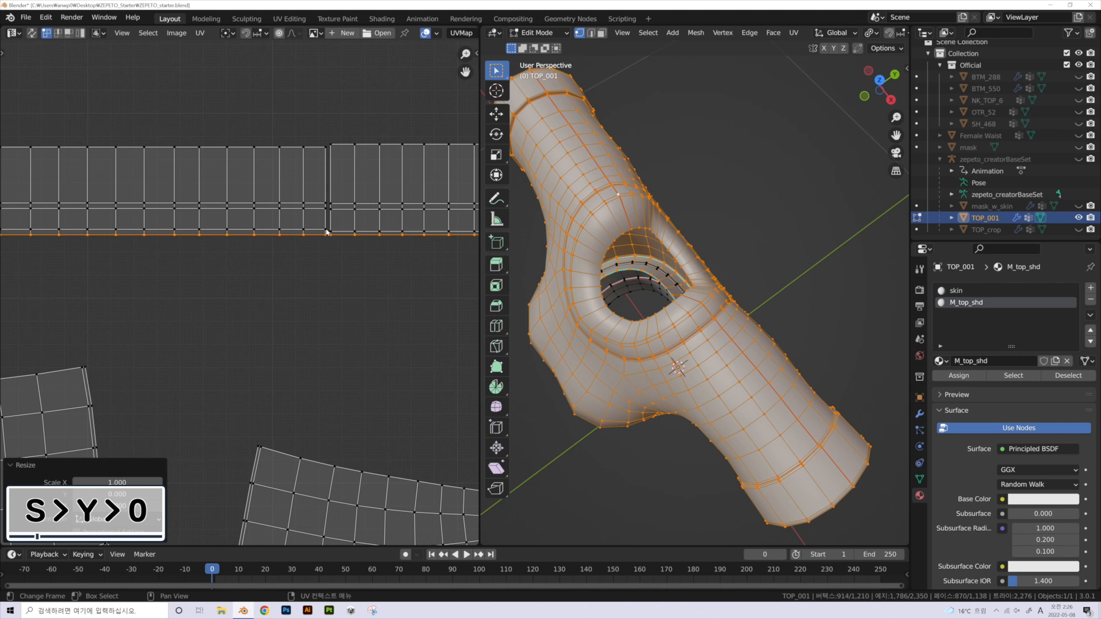
{"action": "key", "text": "g"}
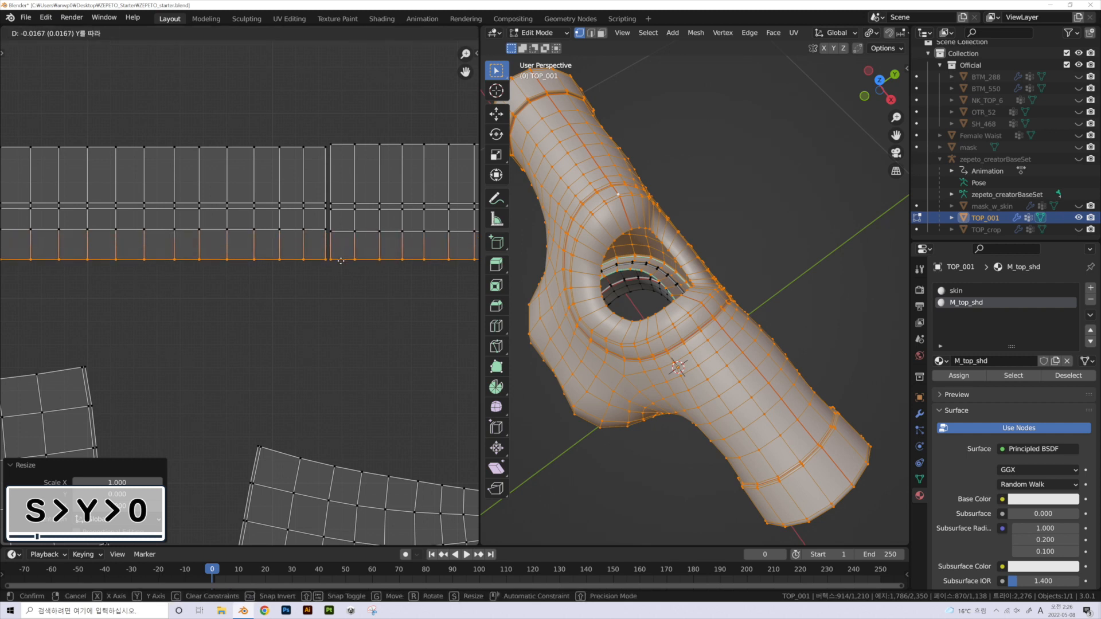
{"action": "left_click", "coordinate": [344, 266]}
- Select the second vertex row from the bottom across both strips and flatten it by scaling Y to 0
{"action": "scroll", "coordinate": [427, 277], "scroll_direction": "down", "scroll_amount": 4}
{"action": "left_click_drag", "start_coordinate": [443, 263], "coordinate": [66, 279]}
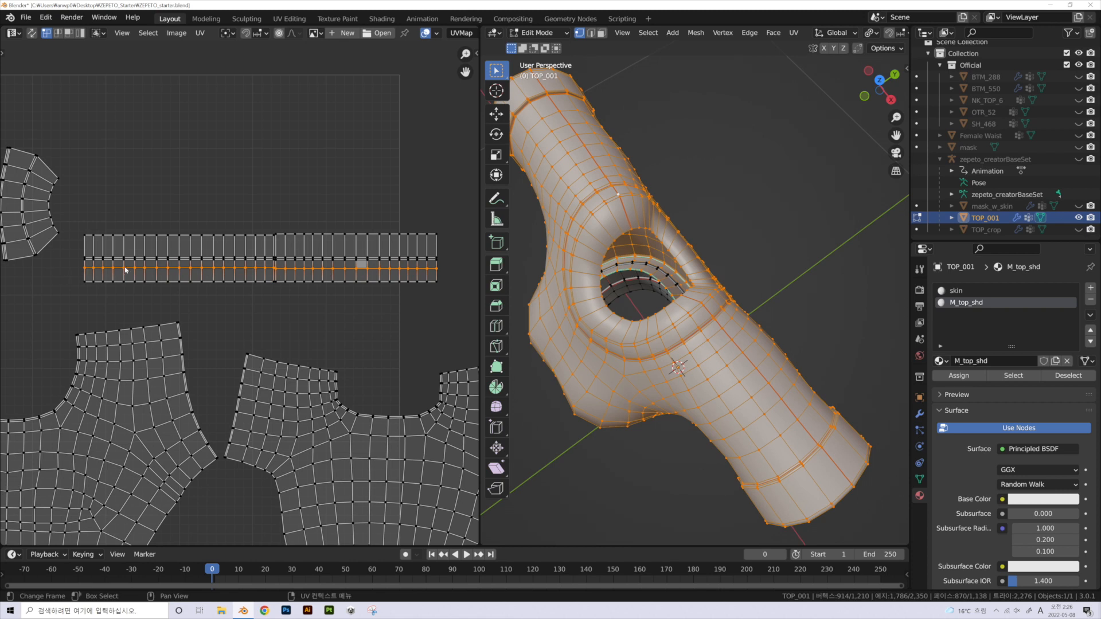
{"action": "key", "text": "s"}
{"action": "key", "text": "y"}
{"action": "key", "text": "0"}
{"action": "key", "text": "Return"}
{"action": "scroll", "coordinate": [298, 264], "scroll_direction": "up", "scroll_amount": 2}
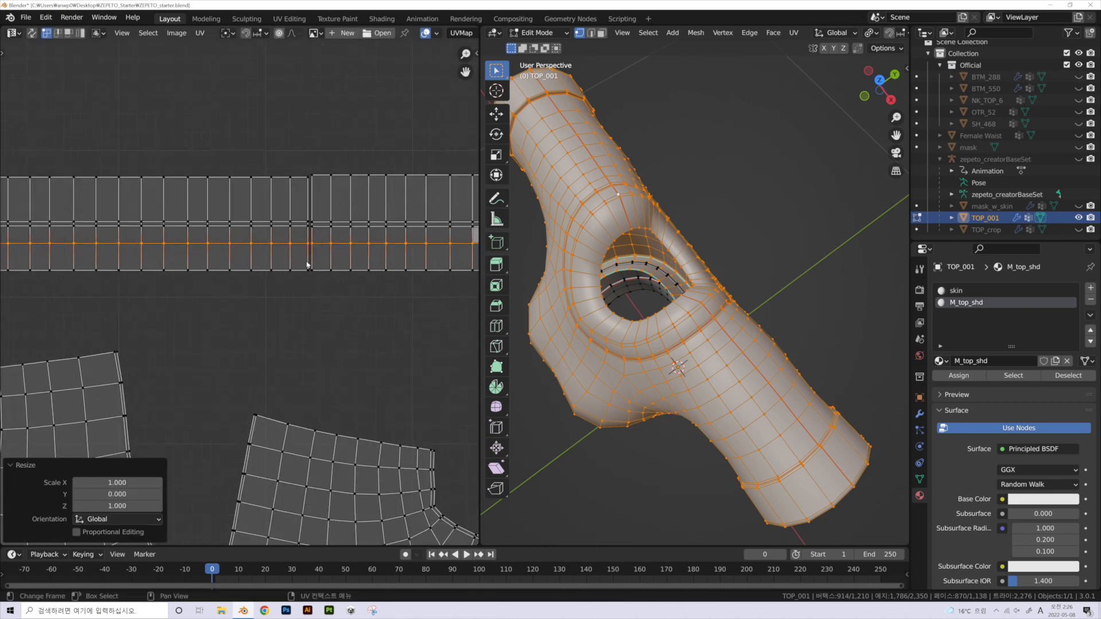
- Select the lower vertex row of the narrow middle band across both strips and flatten it with a Y scale of 0
{"action": "scroll", "coordinate": [350, 275], "scroll_direction": "down", "scroll_amount": 2}
{"action": "middle_click_drag", "start_coordinate": [446, 258], "coordinate": [439, 262]}
{"action": "left_click_drag", "start_coordinate": [440, 266], "coordinate": [61, 261]}
{"action": "scroll", "coordinate": [289, 261], "scroll_direction": "up", "scroll_amount": 6}
{"action": "key", "text": "s"}
{"action": "key", "text": "y"}
{"action": "key", "text": "0"}
{"action": "key", "text": "Return"}
{"action": "scroll", "coordinate": [284, 198], "scroll_direction": "down", "scroll_amount": 4}
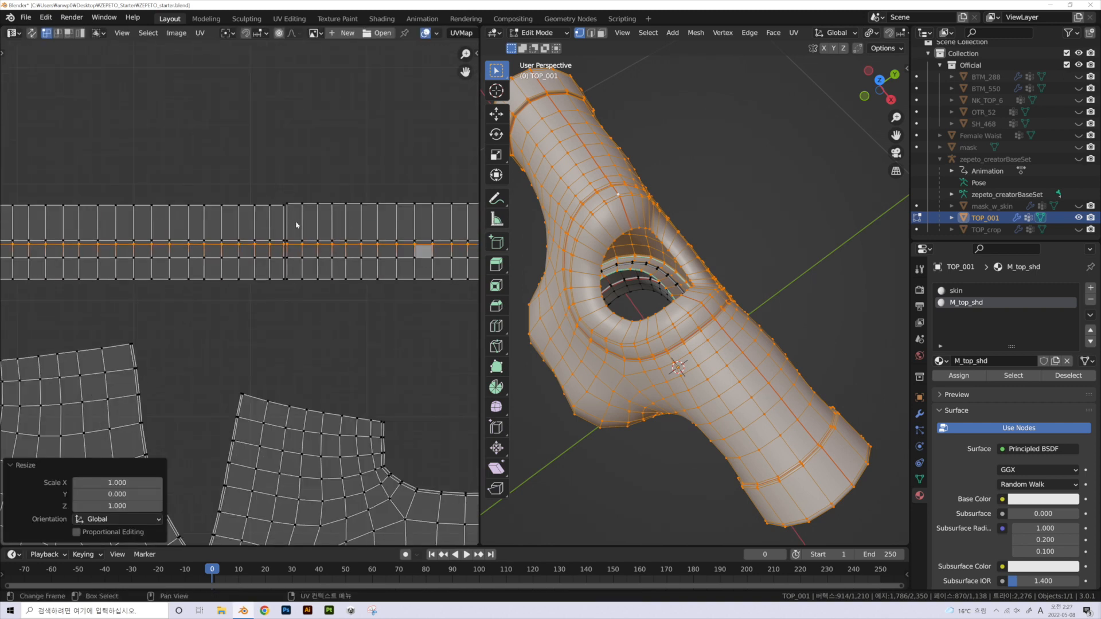
- Select the upper vertex row of the narrow middle band across both strips and flatten it with a Y scale of 0
{"action": "scroll", "coordinate": [296, 225], "scroll_direction": "down", "scroll_amount": 2}
{"action": "key", "text": "b"}
{"action": "left_click_drag", "start_coordinate": [65, 242], "coordinate": [448, 264]}
{"action": "scroll", "coordinate": [308, 226], "scroll_direction": "up", "scroll_amount": 5}
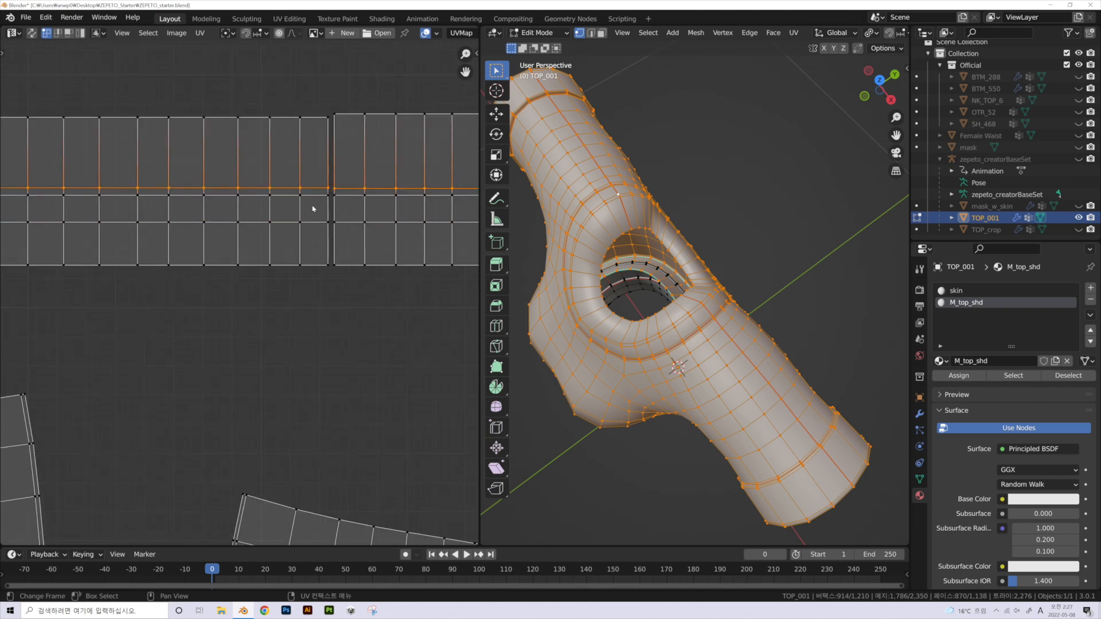
{"action": "key", "text": "s"}
{"action": "key", "text": "y"}
{"action": "key", "text": "0"}
{"action": "key", "text": "Return"}
{"action": "scroll", "coordinate": [316, 210], "scroll_direction": "down", "scroll_amount": 5}
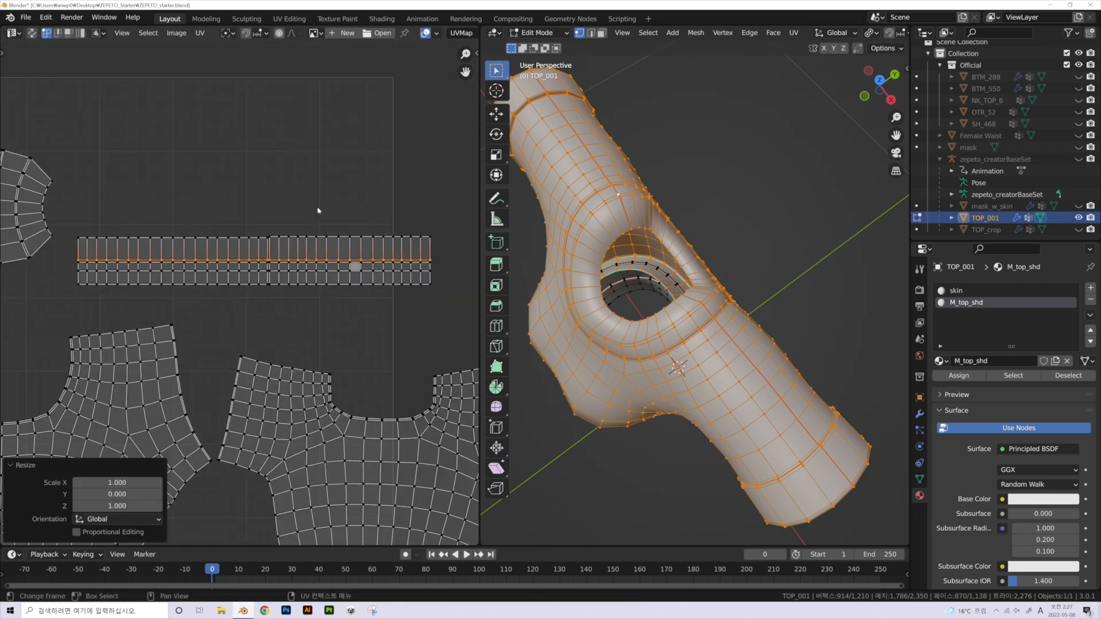
- Select the top vertex row of both strips and level it by scaling Y to 0
{"action": "left_click_drag", "start_coordinate": [73, 223], "coordinate": [481, 247]}
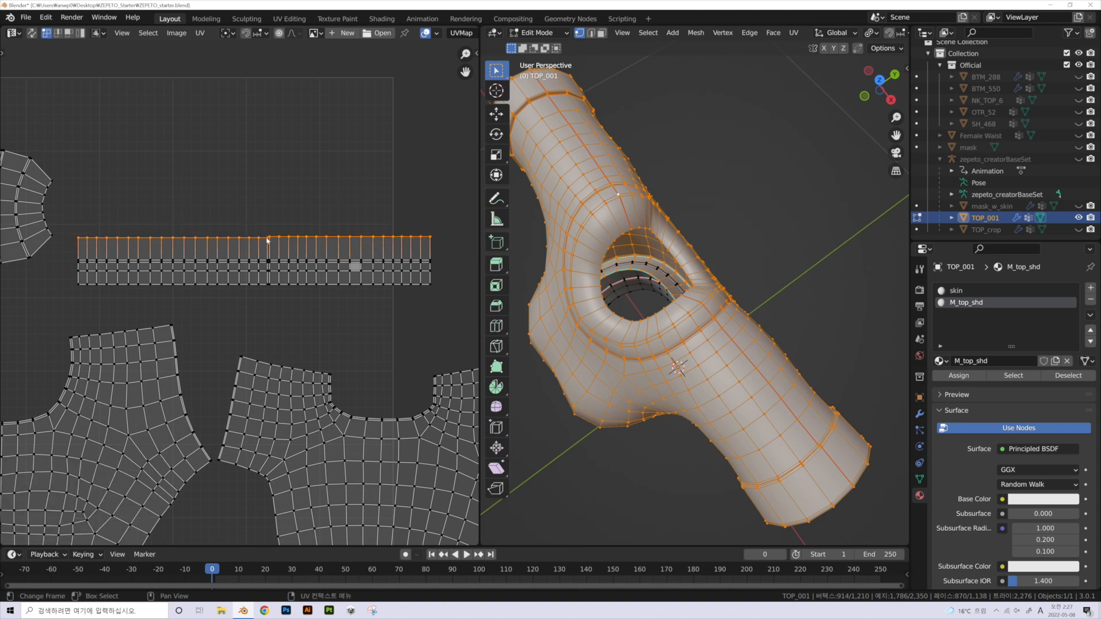
{"action": "scroll", "coordinate": [267, 241], "scroll_direction": "up", "scroll_amount": 3}
{"action": "key", "text": "s"}
{"action": "key", "text": "y"}
{"action": "key", "text": "0"}
{"action": "key", "text": "Return"}
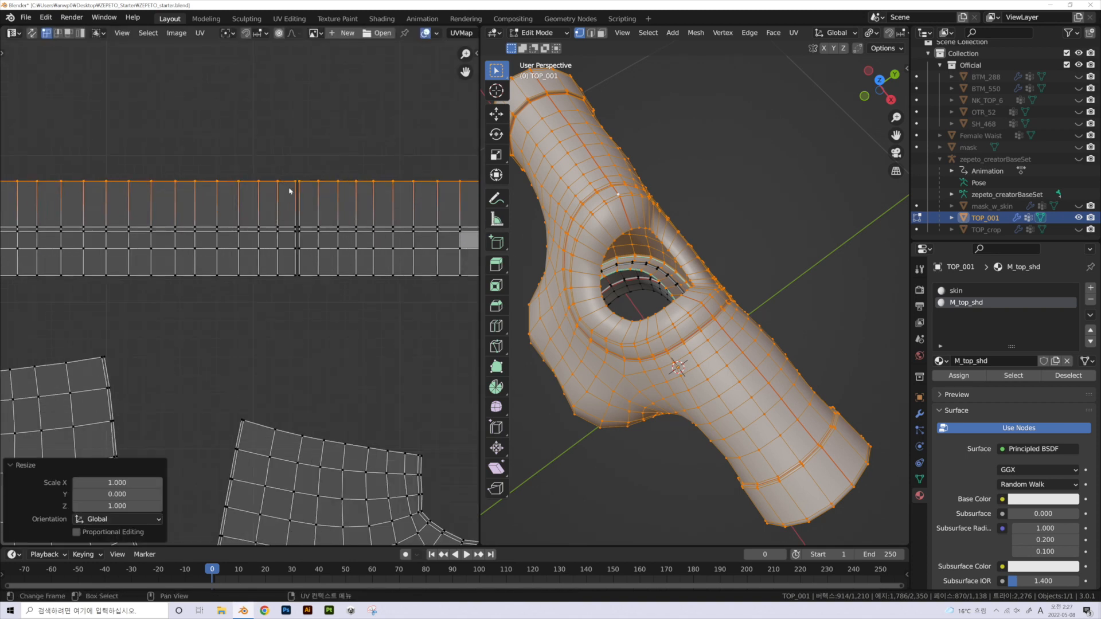
{"action": "scroll", "coordinate": [218, 240], "scroll_direction": "down", "scroll_amount": 2}
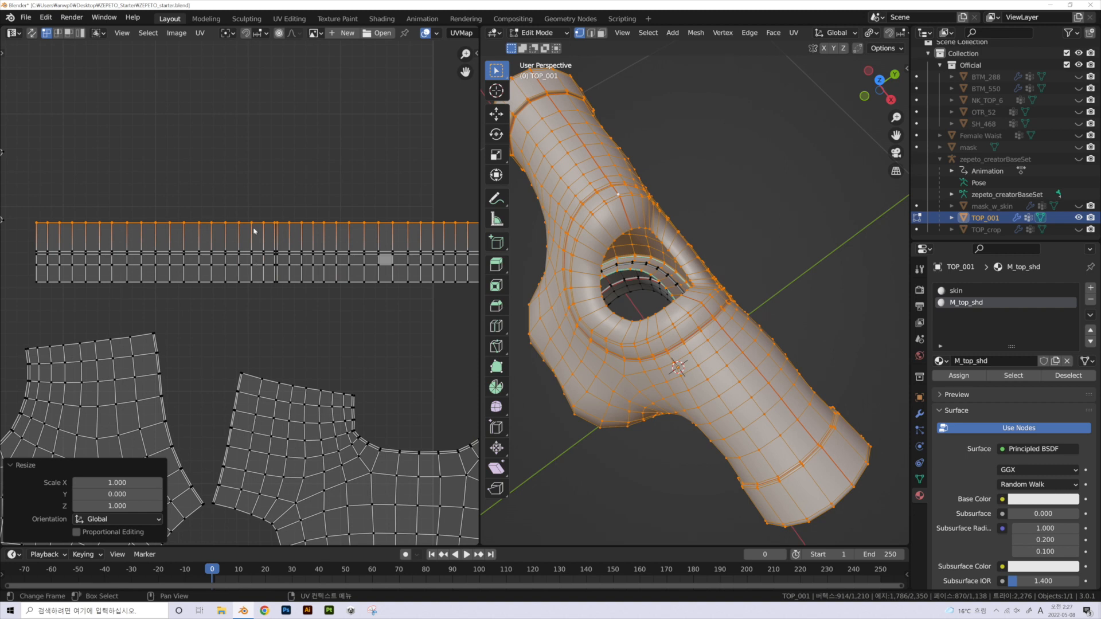
- Widen the UV editor beside the 3D viewport and clear the UV selection
{"action": "scroll", "coordinate": [323, 207], "scroll_direction": "down", "scroll_amount": 1}
{"action": "middle_click_drag", "start_coordinate": [683, 349], "coordinate": [714, 339]}
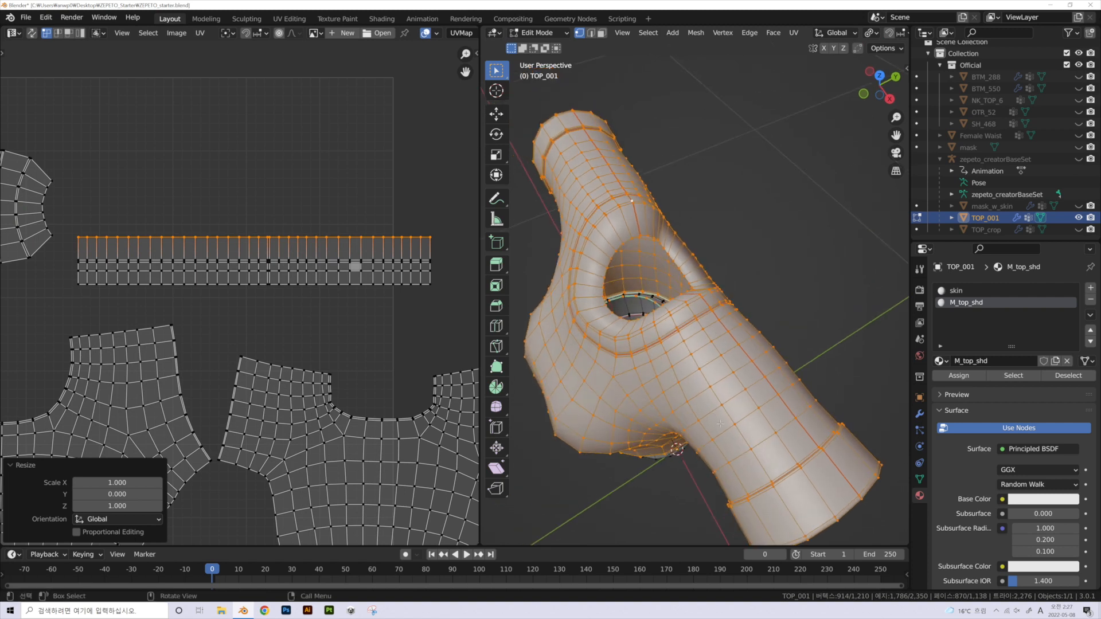
{"action": "middle_click_drag", "start_coordinate": [694, 359], "coordinate": [761, 288]}
{"action": "scroll", "coordinate": [768, 310], "scroll_direction": "down", "scroll_amount": 5}
{"action": "middle_click_drag", "start_coordinate": [785, 351], "coordinate": [799, 258], "text": "shift"}
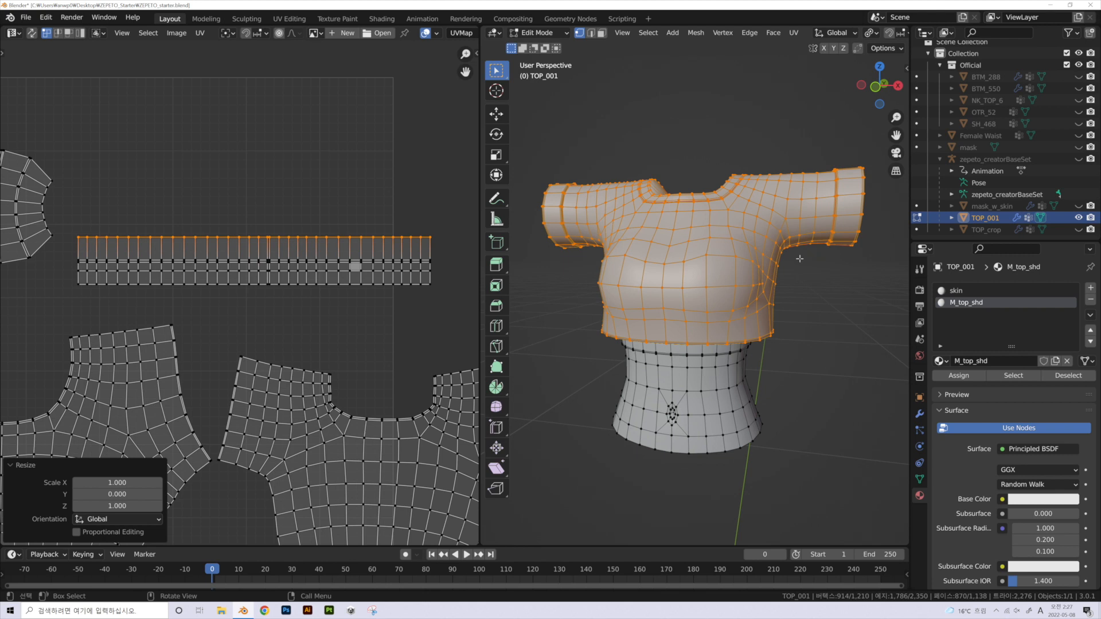
{"action": "left_click_drag", "start_coordinate": [480, 204], "coordinate": [517, 204]}
{"action": "scroll", "coordinate": [289, 215], "scroll_direction": "up", "scroll_amount": 1}
{"action": "left_click", "coordinate": [289, 215]}
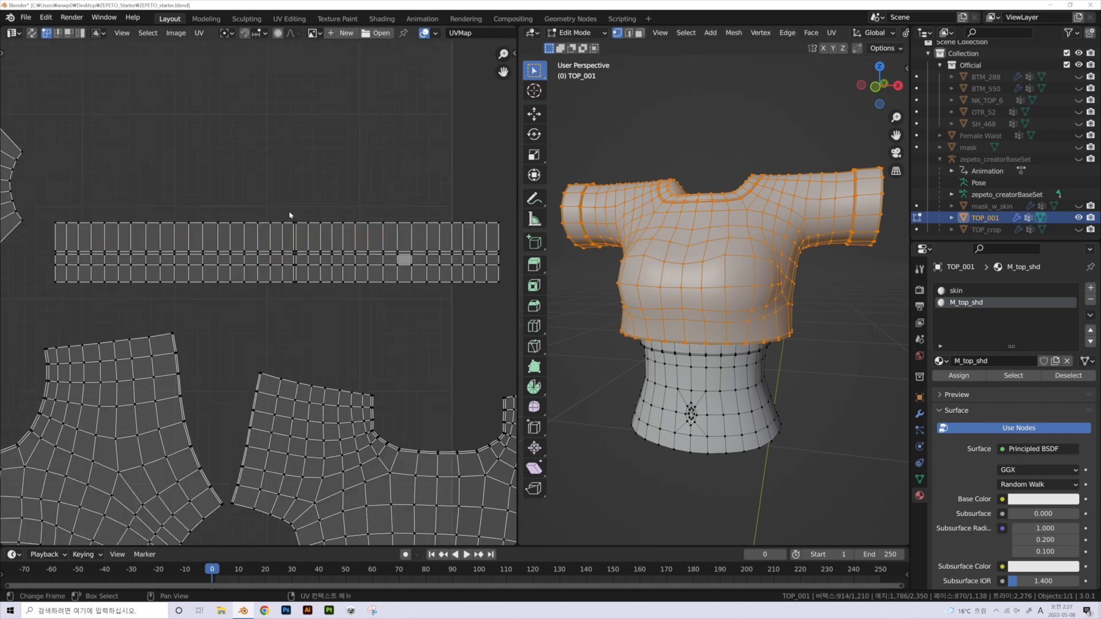
- Select the top vertex row of both strips and move it about -0.022 m in Y
{"action": "left_click_drag", "start_coordinate": [54, 205], "coordinate": [513, 243]}
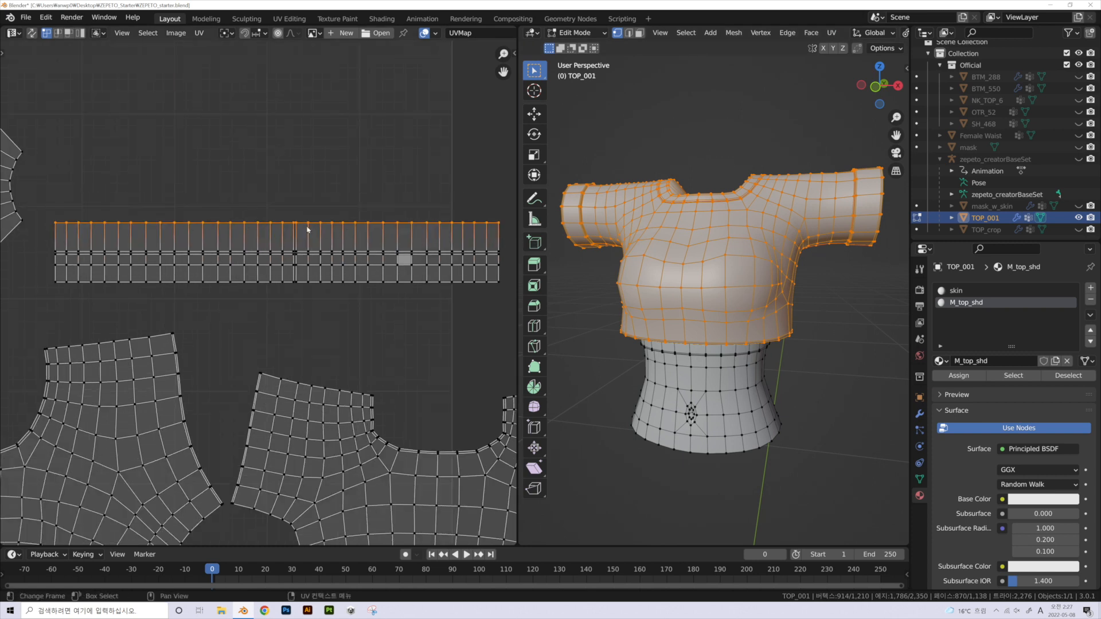
{"action": "left_click", "coordinate": [160, 222]}
{"action": "left_click_drag", "start_coordinate": [52, 194], "coordinate": [510, 240]}
{"action": "key", "text": "g"}
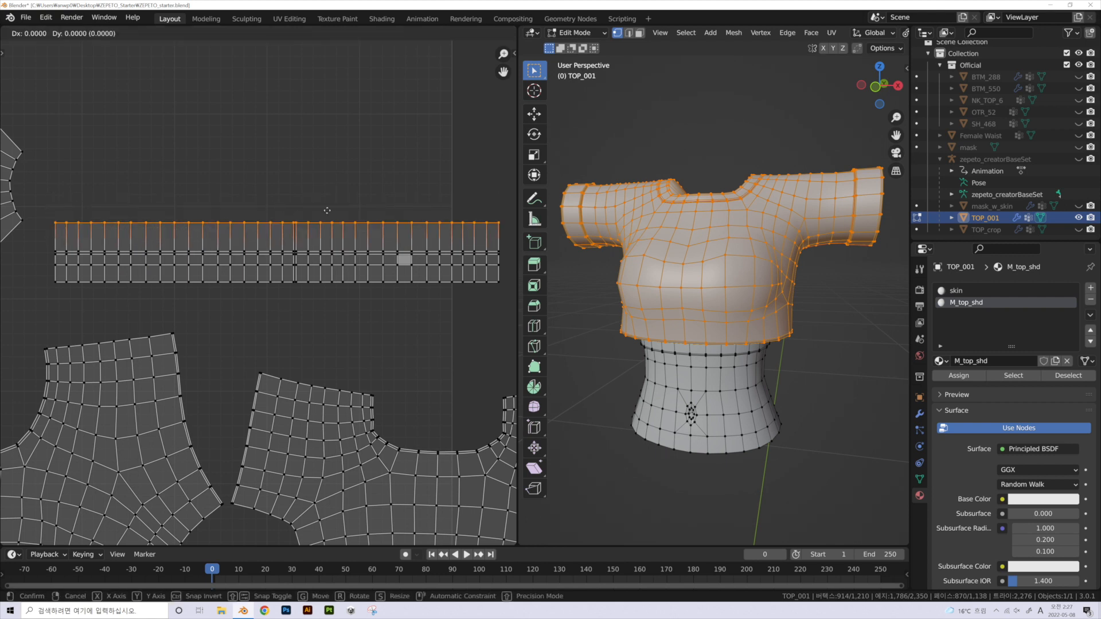
{"action": "key", "text": "y"}
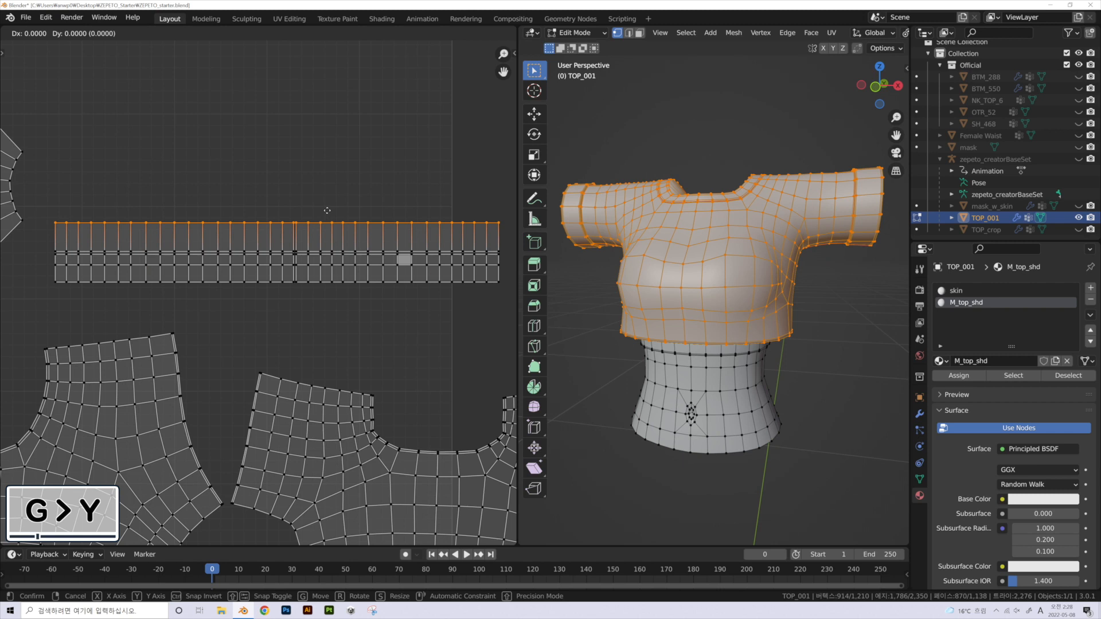
{"action": "key", "text": "y"}
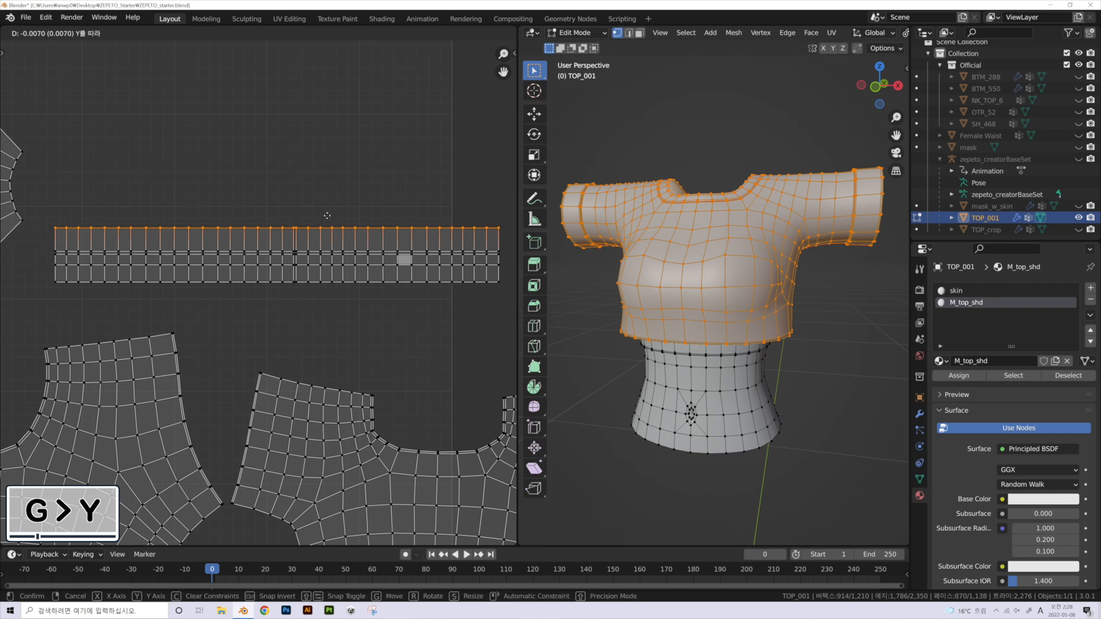
{"action": "left_click", "coordinate": [328, 230]}
- Use UV sync selection to locate the strips' top row on the garment's neckline, then turn sync off and reselect the linked garment mesh
{"action": "middle_click_drag", "start_coordinate": [696, 247], "coordinate": [786, 310]}
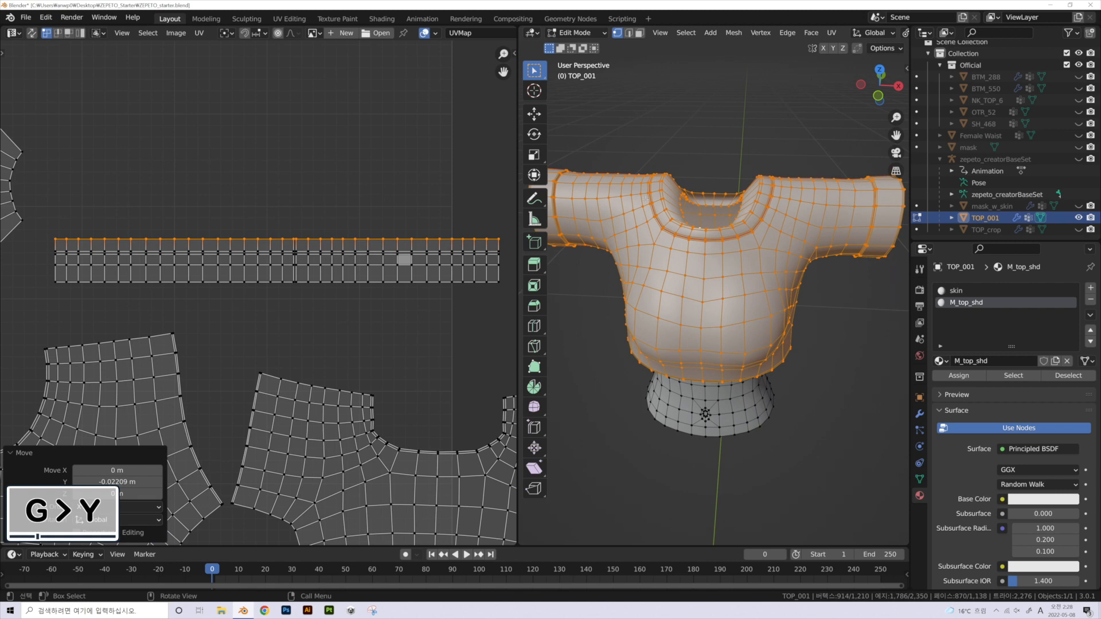
{"action": "scroll", "coordinate": [795, 290], "scroll_direction": "up", "scroll_amount": 4}
{"action": "middle_click_drag", "start_coordinate": [726, 257], "coordinate": [716, 283], "text": "shift"}
{"action": "scroll", "coordinate": [716, 284], "scroll_direction": "up", "scroll_amount": 1}
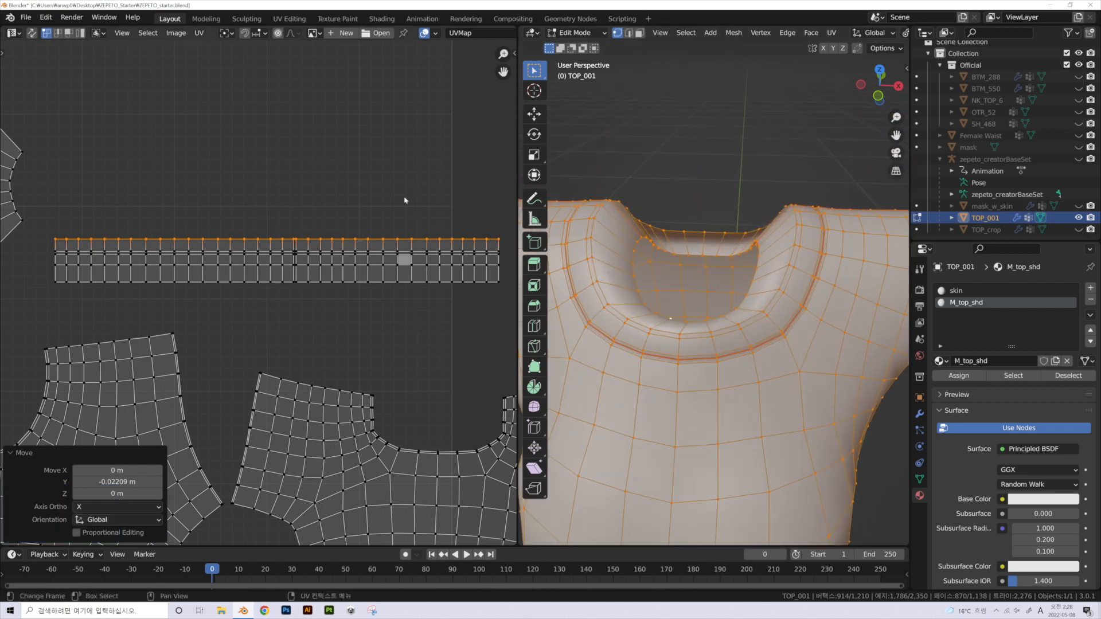
{"action": "left_click", "coordinate": [335, 188]}
{"action": "left_click", "coordinate": [32, 33]}
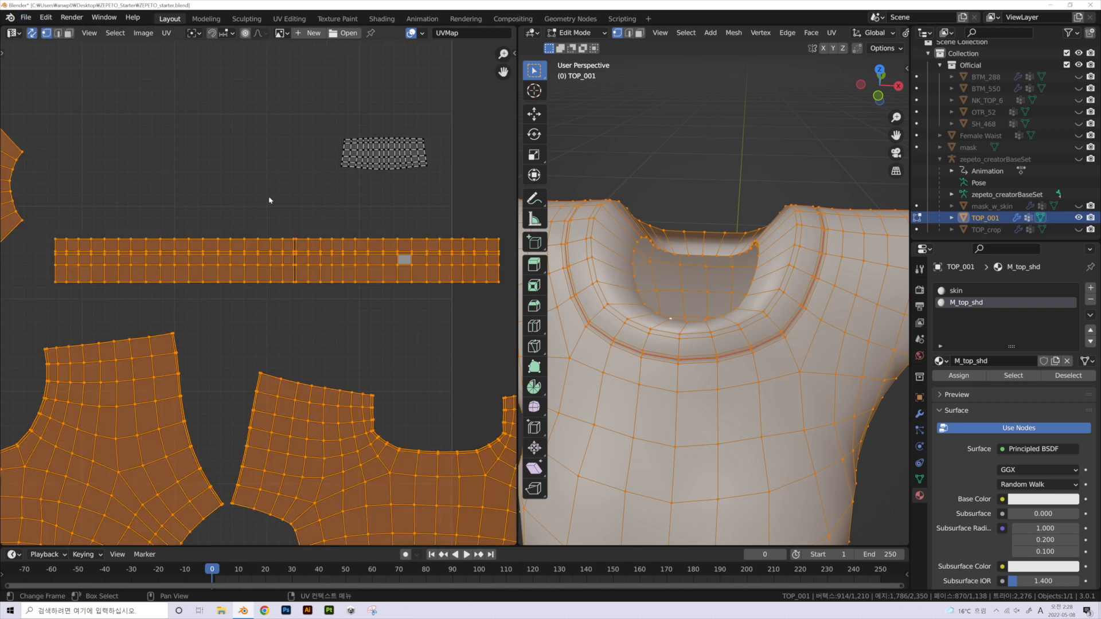
{"action": "left_click", "coordinate": [215, 208]}
{"action": "left_click_drag", "start_coordinate": [215, 209], "coordinate": [415, 251]}
{"action": "middle_click_drag", "start_coordinate": [659, 304], "coordinate": [674, 289]}
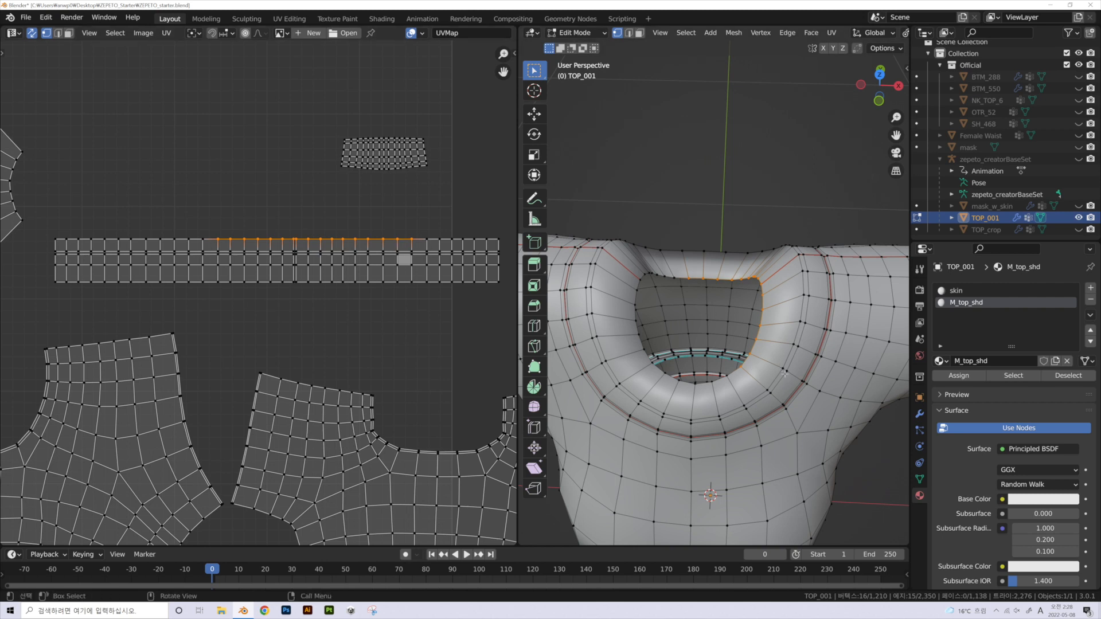
{"action": "left_click", "coordinate": [30, 32]}
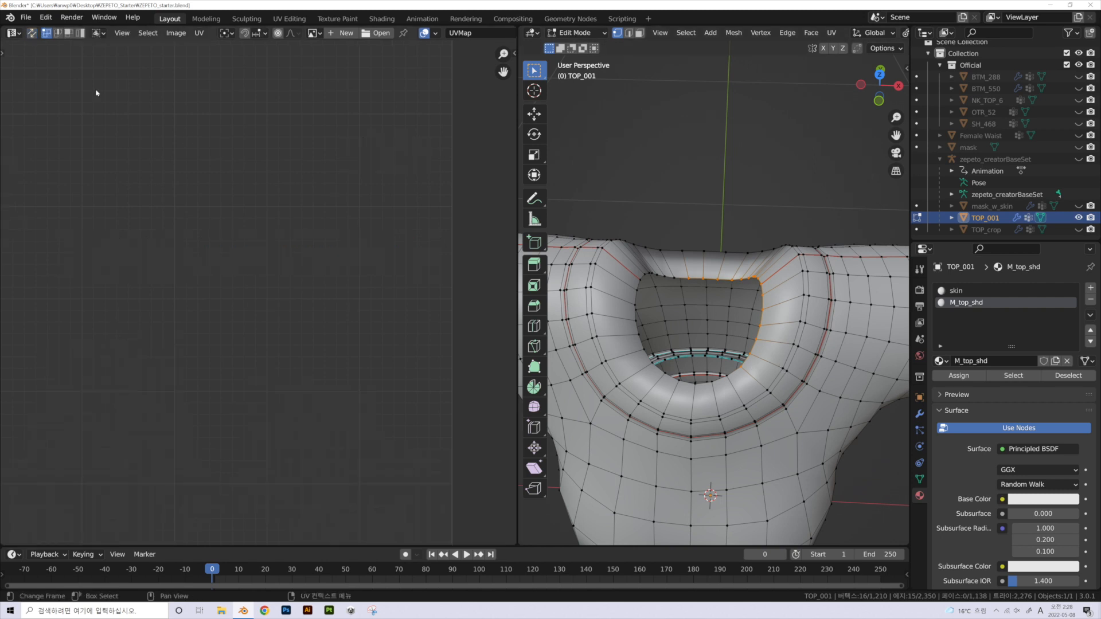
{"action": "key", "text": "l"}
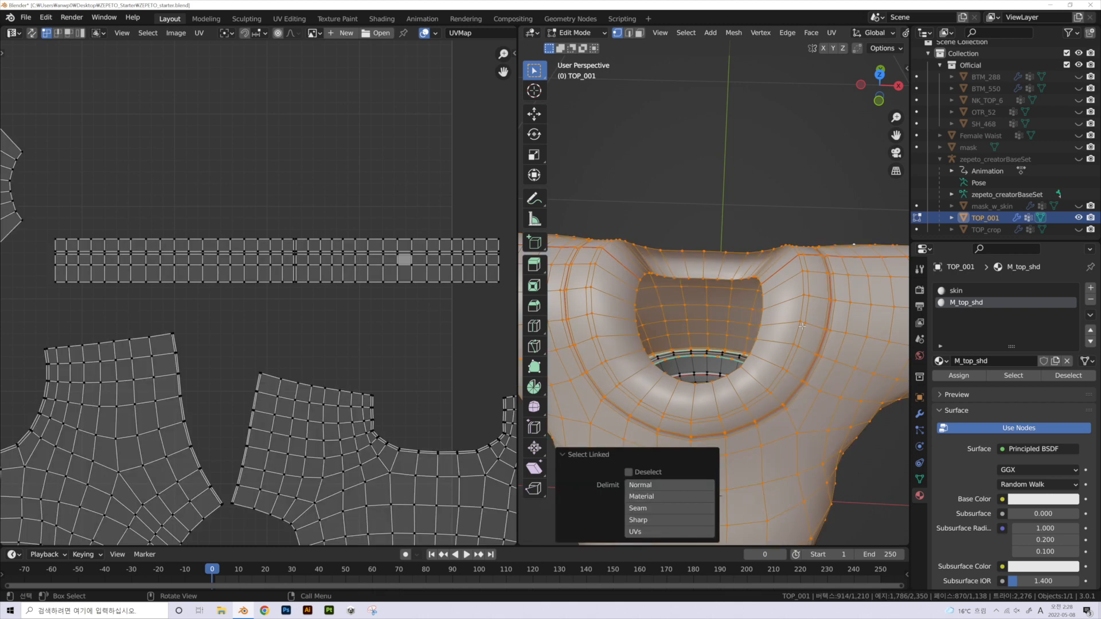
- Reselect the top vertex row of both strips and lower it about -0.0066 m in Y
{"action": "left_click_drag", "start_coordinate": [43, 215], "coordinate": [509, 246]}
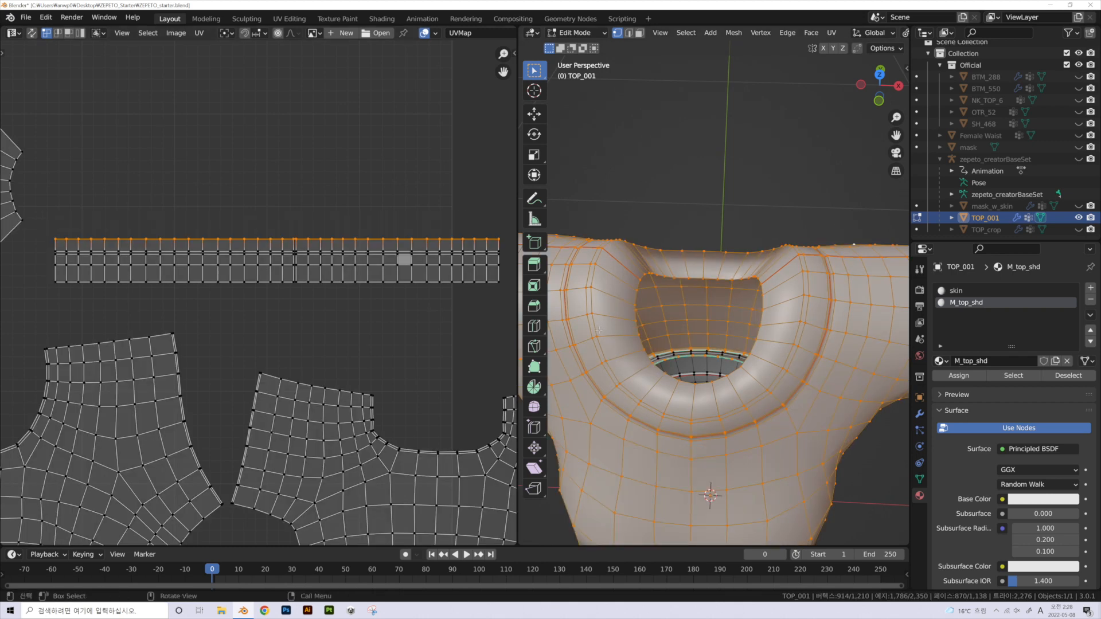
{"action": "middle_click_drag", "start_coordinate": [620, 314], "coordinate": [640, 282]}
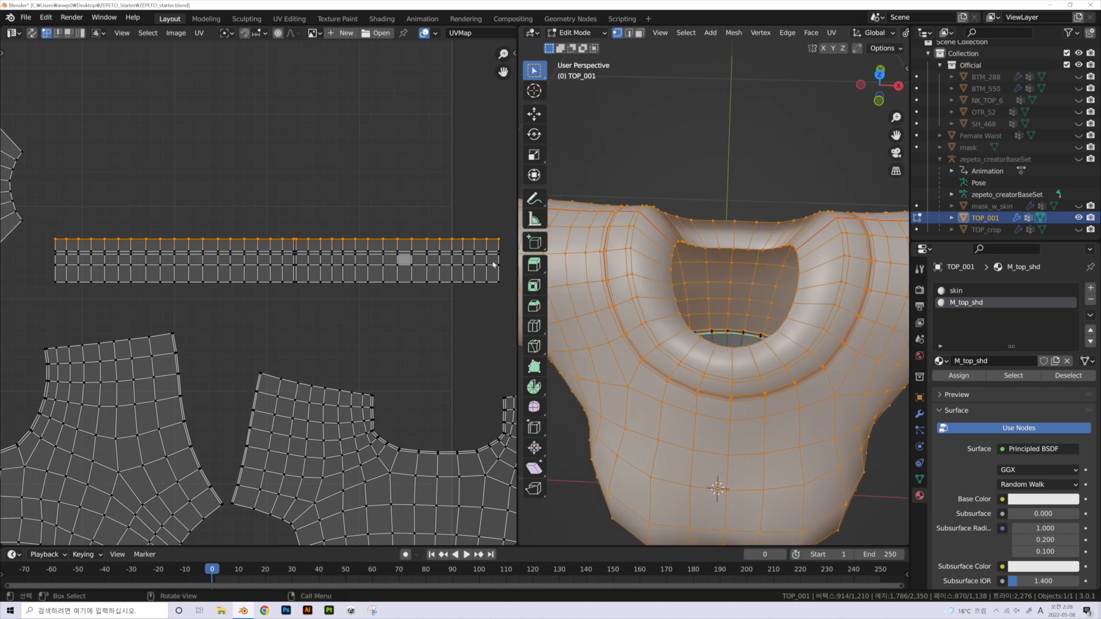
{"action": "key", "text": "g"}
{"action": "key", "text": "y"}
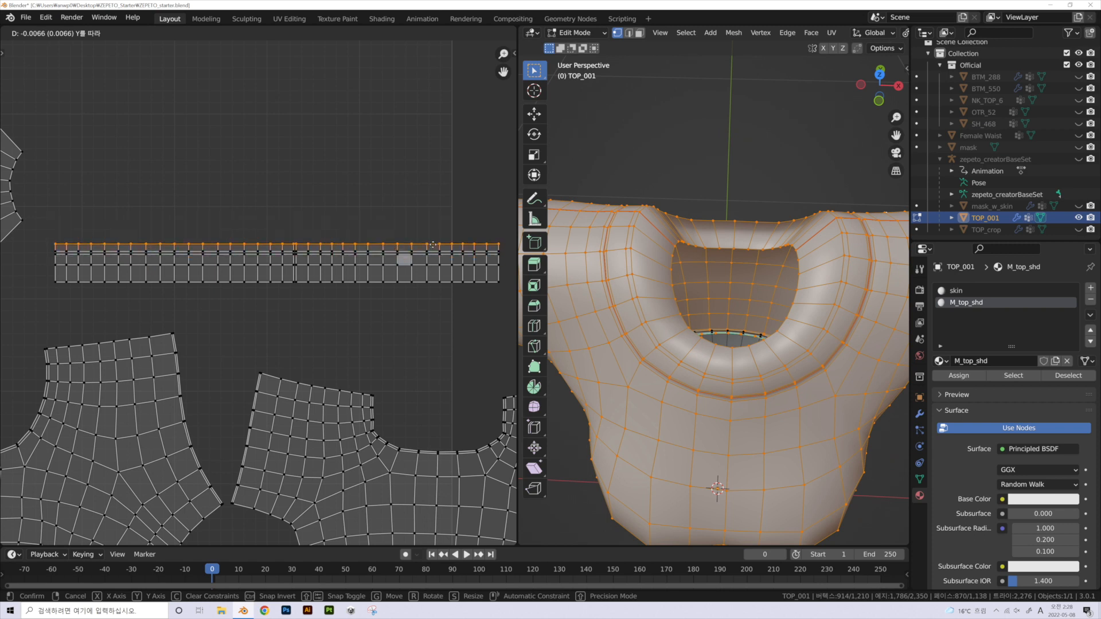
{"action": "left_click", "coordinate": [433, 245]}
- Select the second vertex row from the top across both strips and move it about -0.00155 m in Y
{"action": "scroll", "coordinate": [641, 272], "scroll_direction": "up", "scroll_amount": 2}
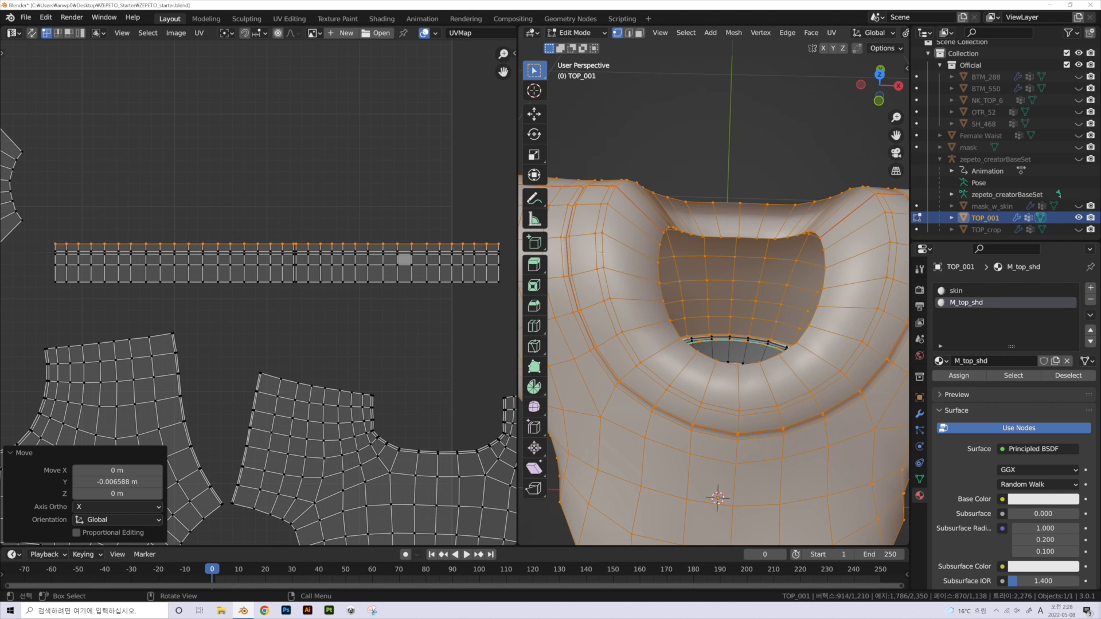
{"action": "scroll", "coordinate": [599, 254], "scroll_direction": "up", "scroll_amount": 1}
{"action": "scroll", "coordinate": [352, 169], "scroll_direction": "up", "scroll_amount": 5}
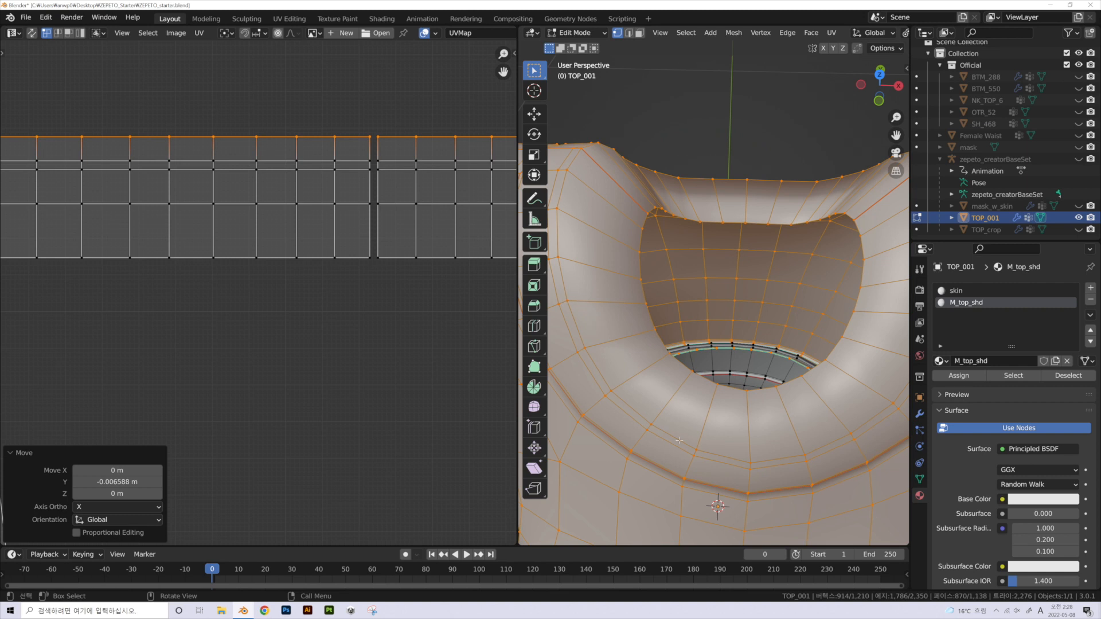
{"action": "scroll", "coordinate": [330, 169], "scroll_direction": "down", "scroll_amount": 1}
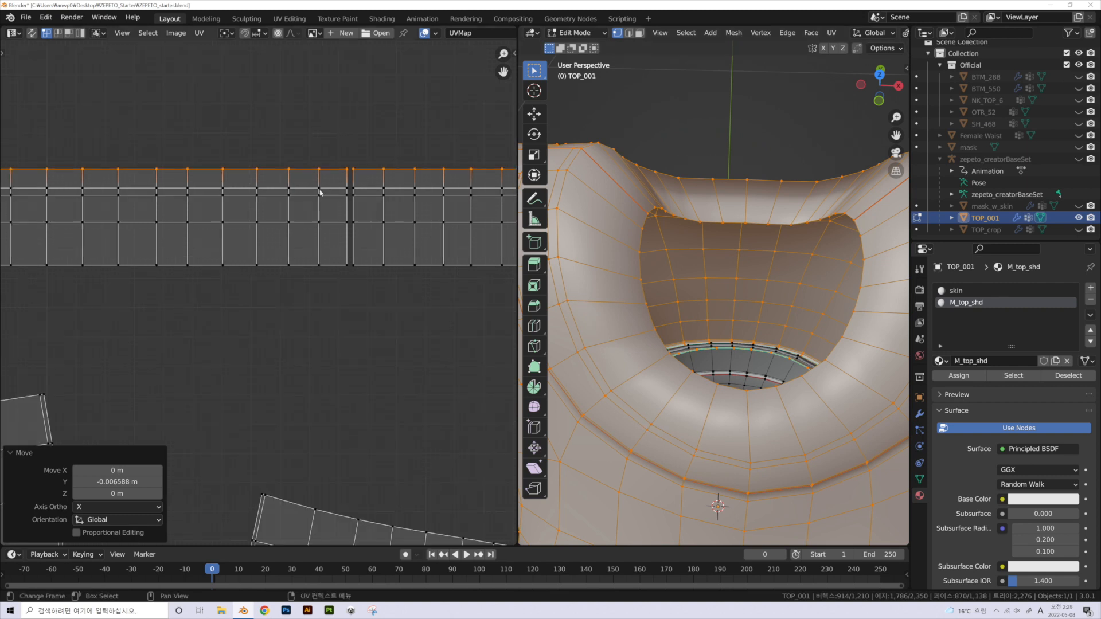
{"action": "scroll", "coordinate": [319, 186], "scroll_direction": "down", "scroll_amount": 1}
{"action": "left_click", "coordinate": [293, 211], "text": "alt"}
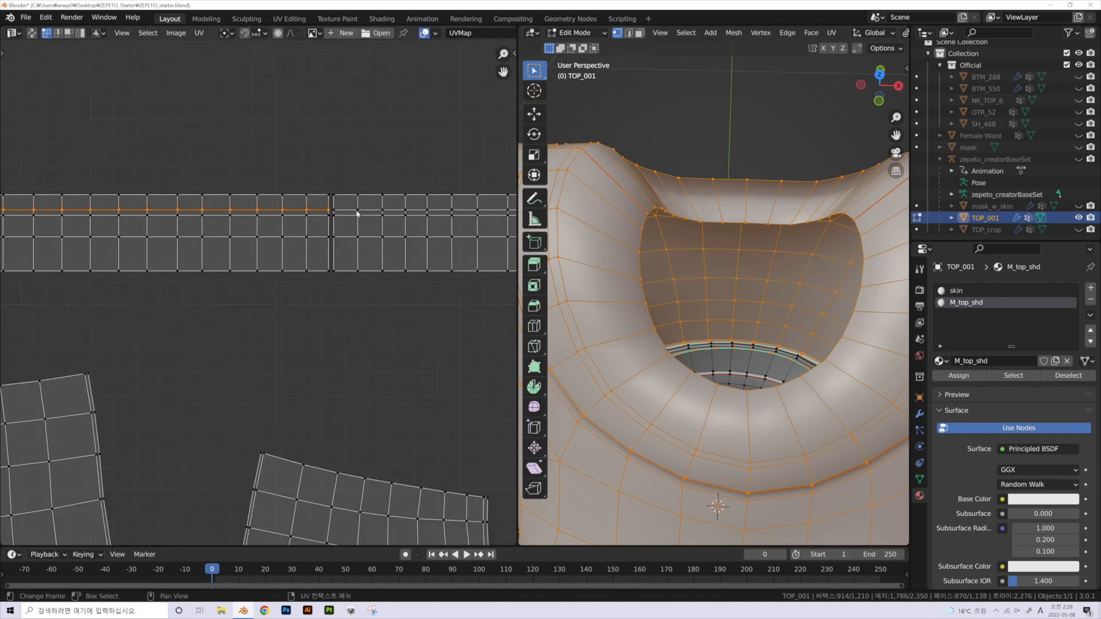
{"action": "key", "text": "g"}
{"action": "key", "text": "y"}
{"action": "left_click", "coordinate": [342, 211]}
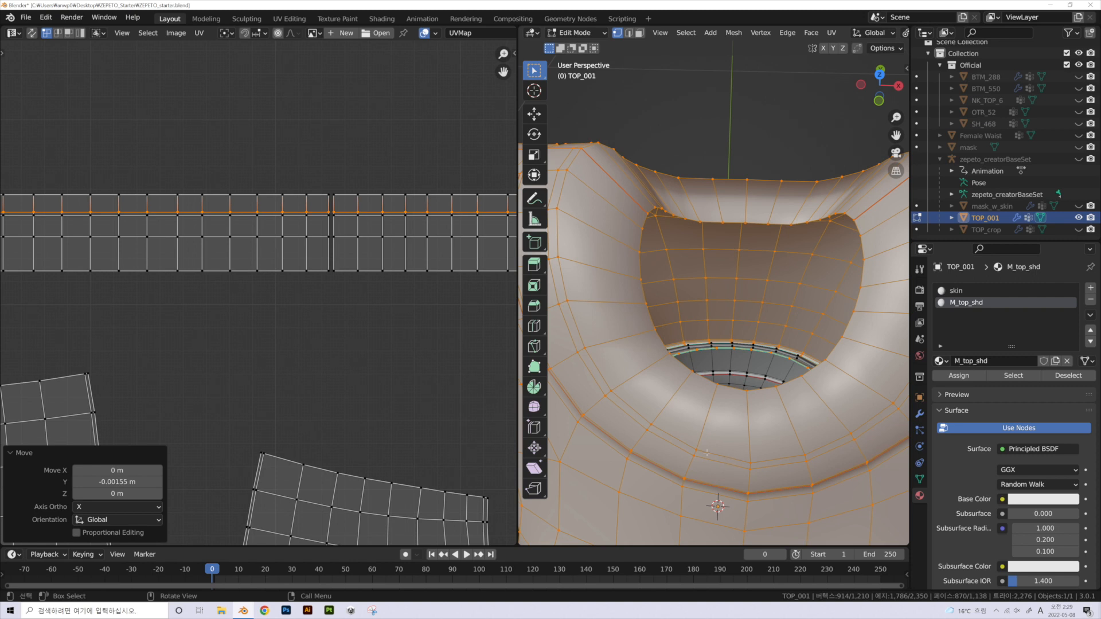
{"action": "middle_click_drag", "start_coordinate": [724, 457], "coordinate": [661, 195], "text": "shift"}
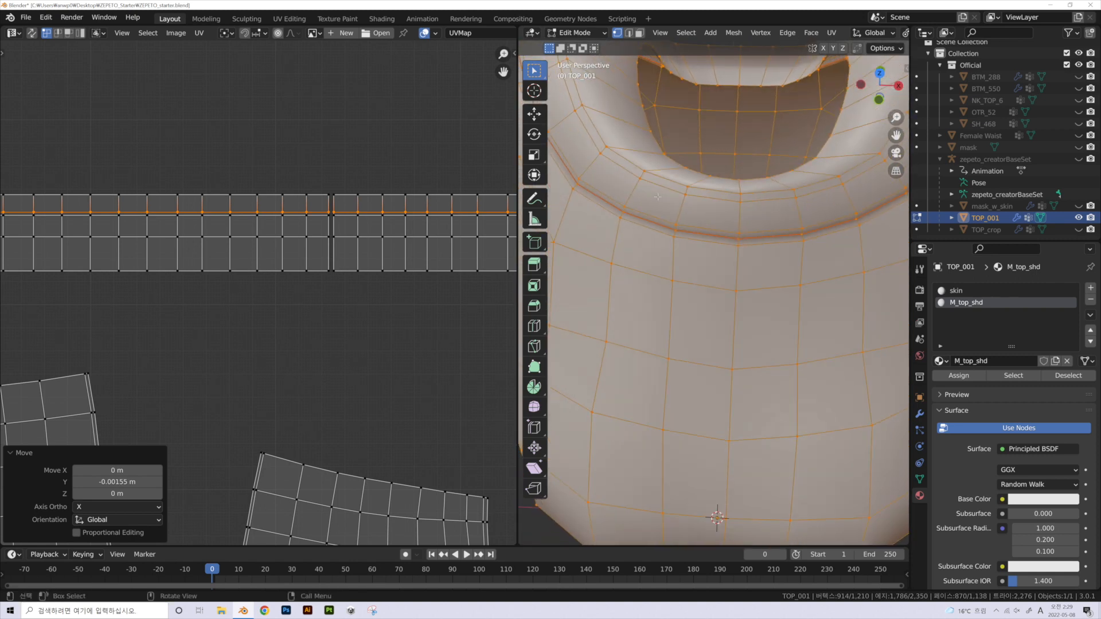
- Select the third vertex row from the top across both neckline strips and raise it about 0.0045 m in Y
{"action": "left_click", "coordinate": [345, 237], "text": "alt"}
{"action": "left_click", "coordinate": [320, 238], "text": "alt+shift"}
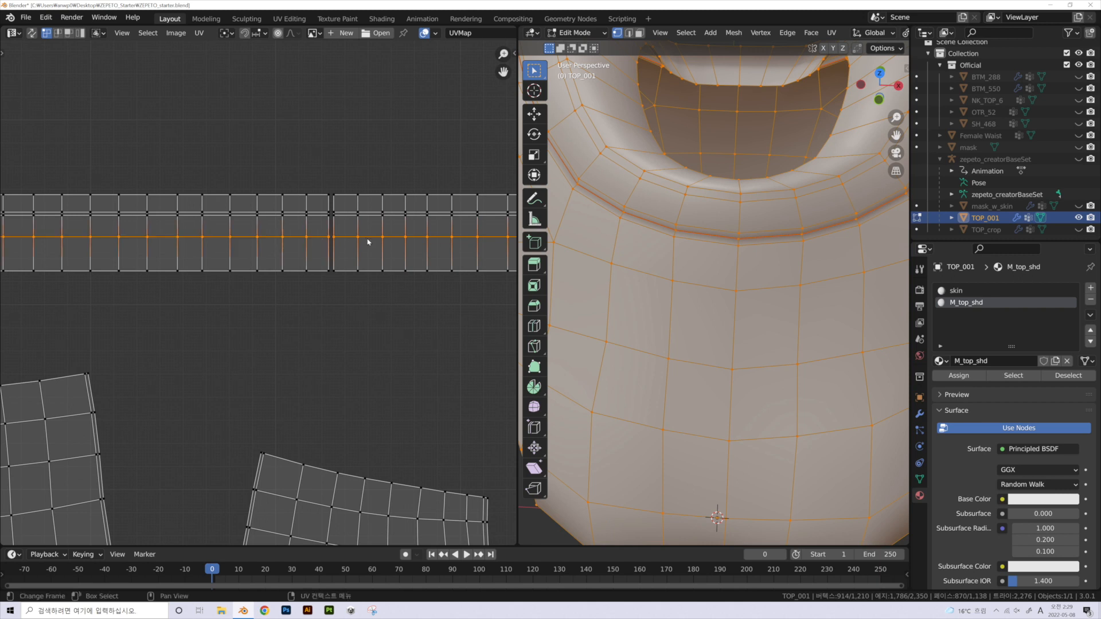
{"action": "key", "text": "g"}
{"action": "key", "text": "y"}
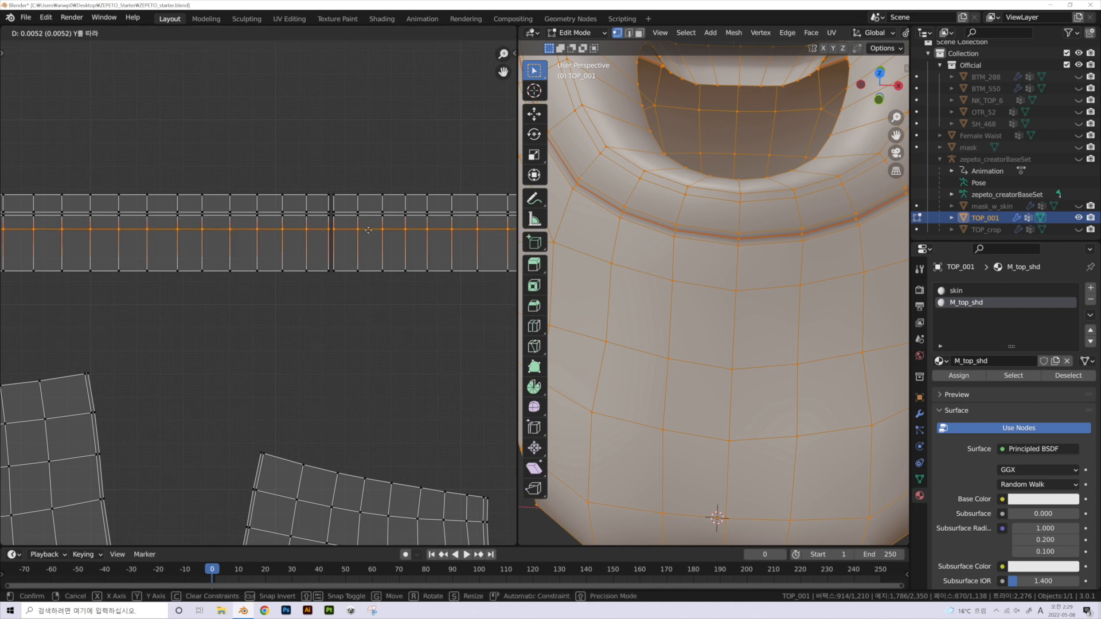
{"action": "left_click", "coordinate": [368, 230]}
- Select the bottom vertex row of both neckline strips and raise it about 0.0254 m in Y
{"action": "middle_click_drag", "start_coordinate": [740, 195], "coordinate": [734, 169]}
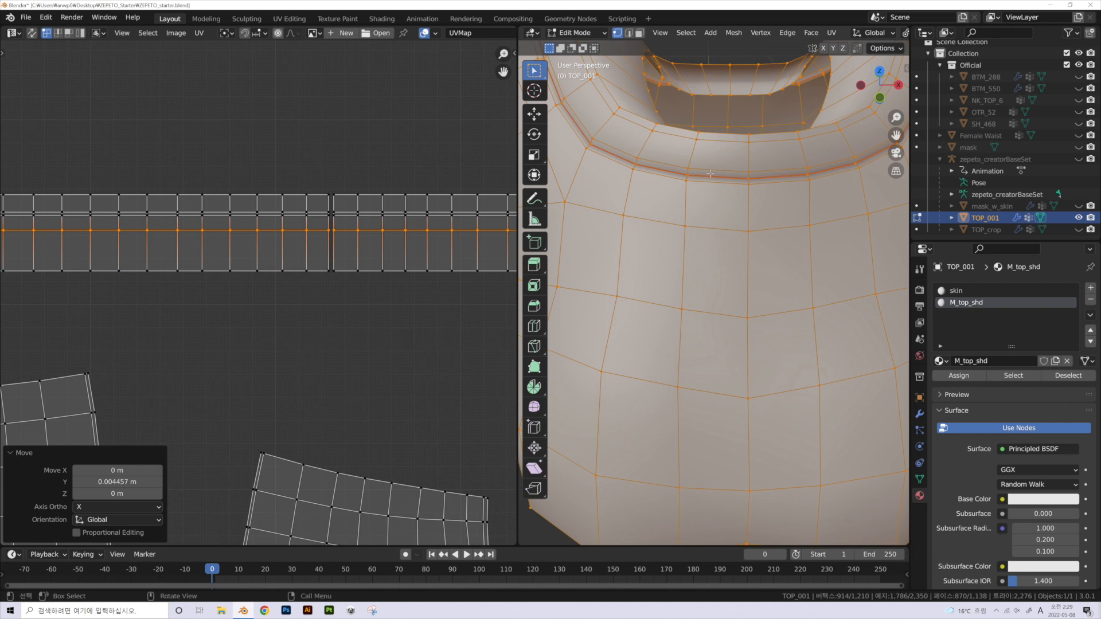
{"action": "left_click", "coordinate": [320, 271], "text": "alt"}
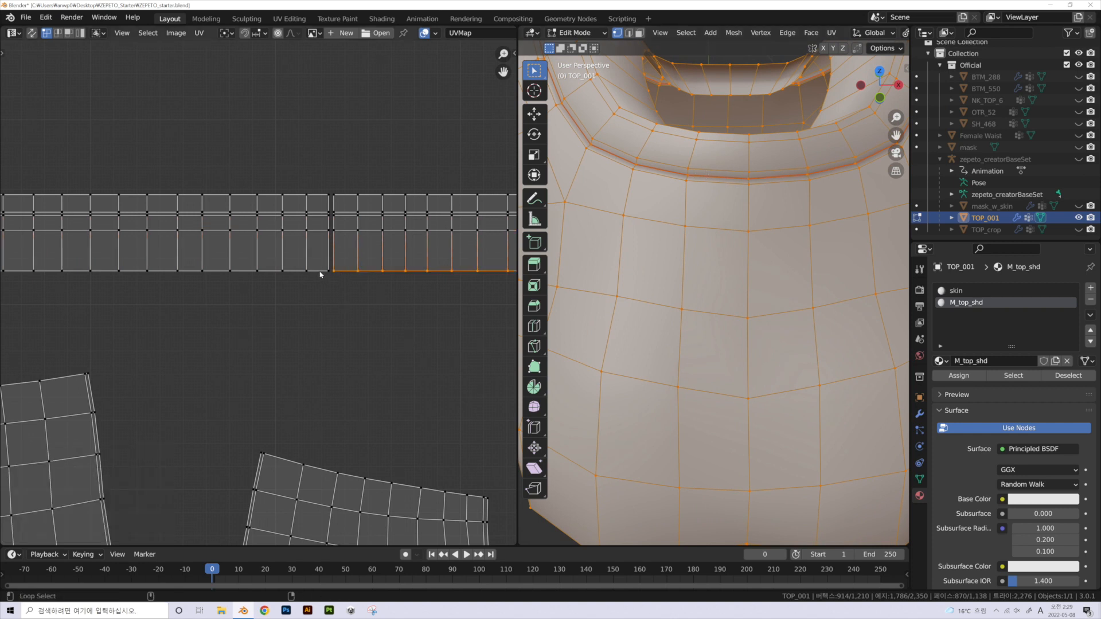
{"action": "key", "text": "g"}
{"action": "key", "text": "y"}
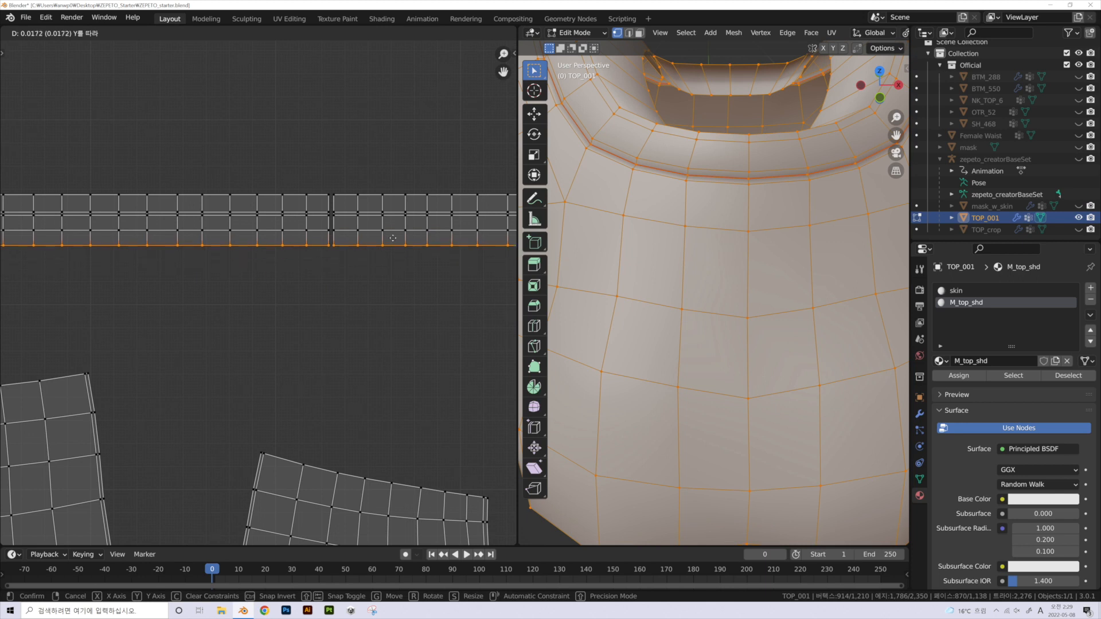
{"action": "left_click", "coordinate": [394, 228]}
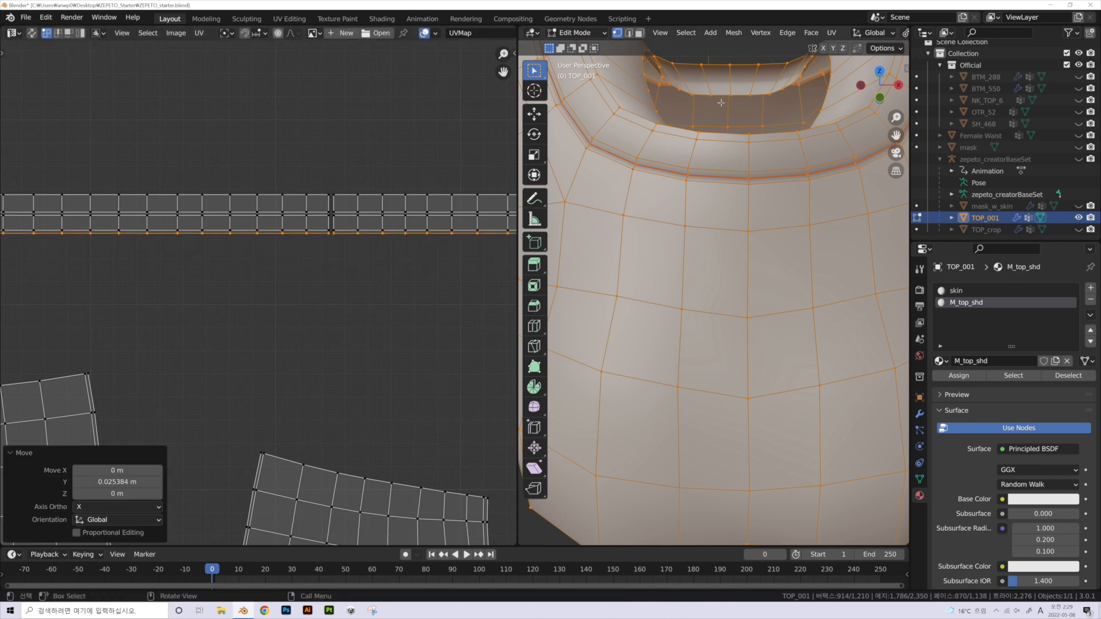
- Select both neckline strips and move them about -0.071 m in X and 0.294 m in Y, to the upper edge of the UV tile
{"action": "scroll", "coordinate": [701, 223], "scroll_direction": "down", "scroll_amount": 4}
{"action": "scroll", "coordinate": [425, 270], "scroll_direction": "down", "scroll_amount": 3}
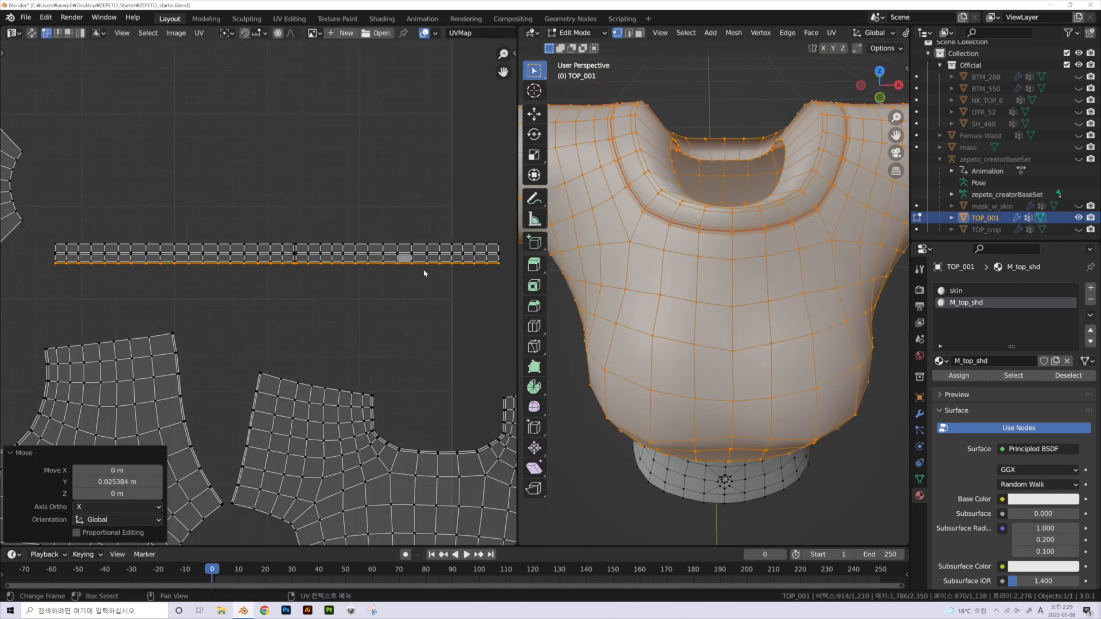
{"action": "middle_click_drag", "start_coordinate": [703, 195], "coordinate": [705, 231]}
{"action": "scroll", "coordinate": [381, 266], "scroll_direction": "down", "scroll_amount": 2}
{"action": "middle_click_drag", "start_coordinate": [372, 241], "coordinate": [378, 219]}
{"action": "middle_click_drag", "start_coordinate": [216, 200], "coordinate": [295, 184]}
{"action": "scroll", "coordinate": [296, 185], "scroll_direction": "down", "scroll_amount": 1}
{"action": "left_click_drag", "start_coordinate": [458, 274], "coordinate": [196, 220]}
{"action": "key", "text": "g"}
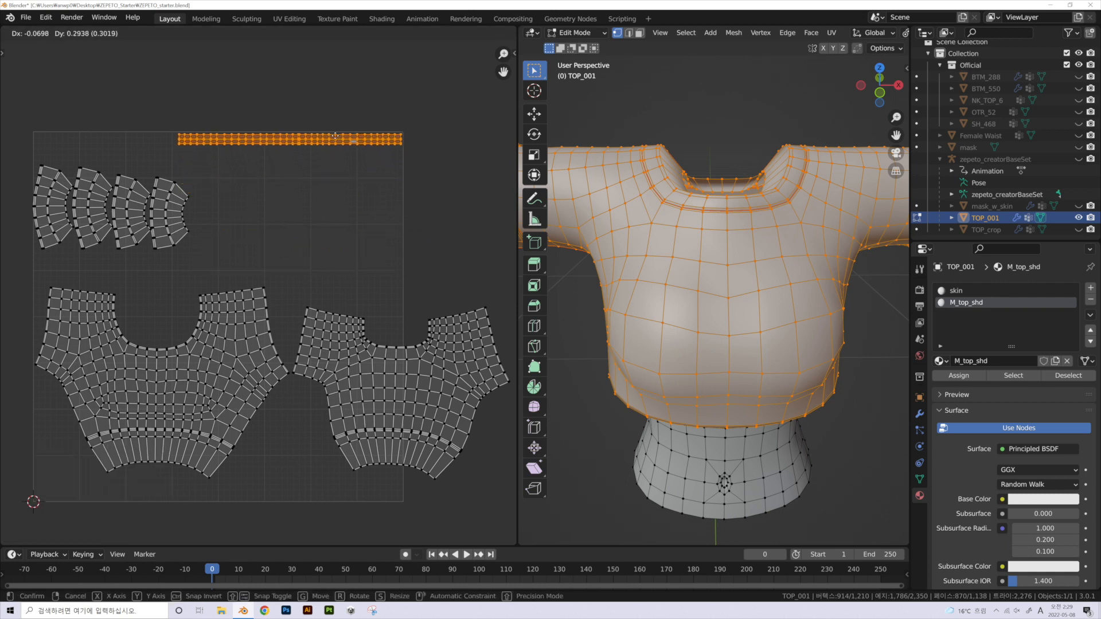
{"action": "left_click", "coordinate": [336, 136]}
- Scale both neckline strips uniformly by about 1.598, fit them just inside the UV tile's upper edge, and clear the UV selection
{"action": "key", "text": "s"}
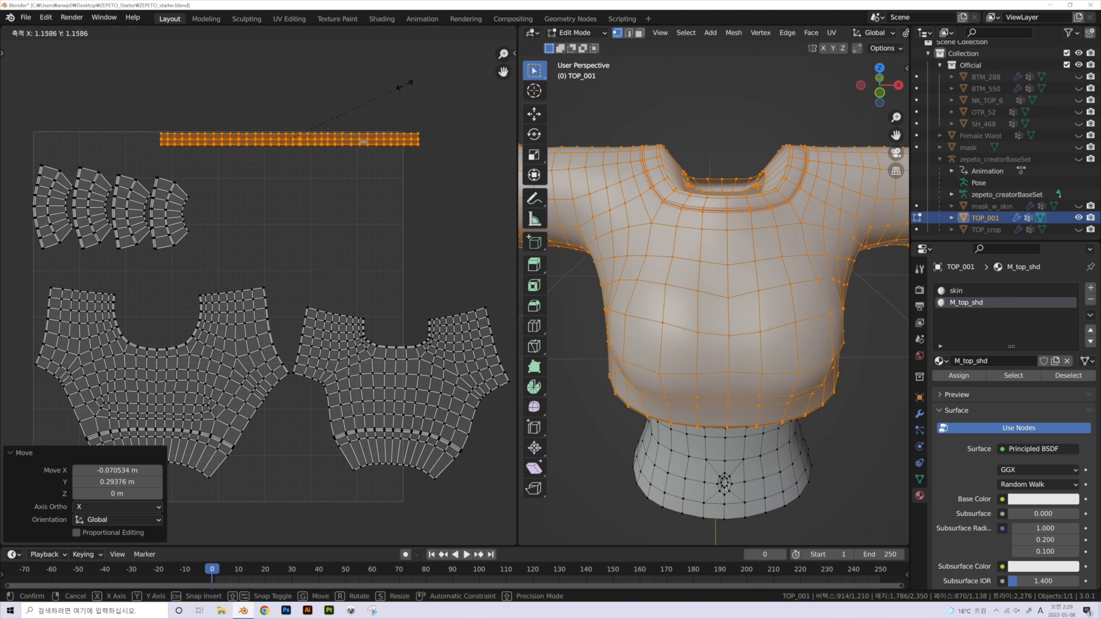
{"action": "left_click", "coordinate": [443, 53]}
{"action": "key", "text": "g"}
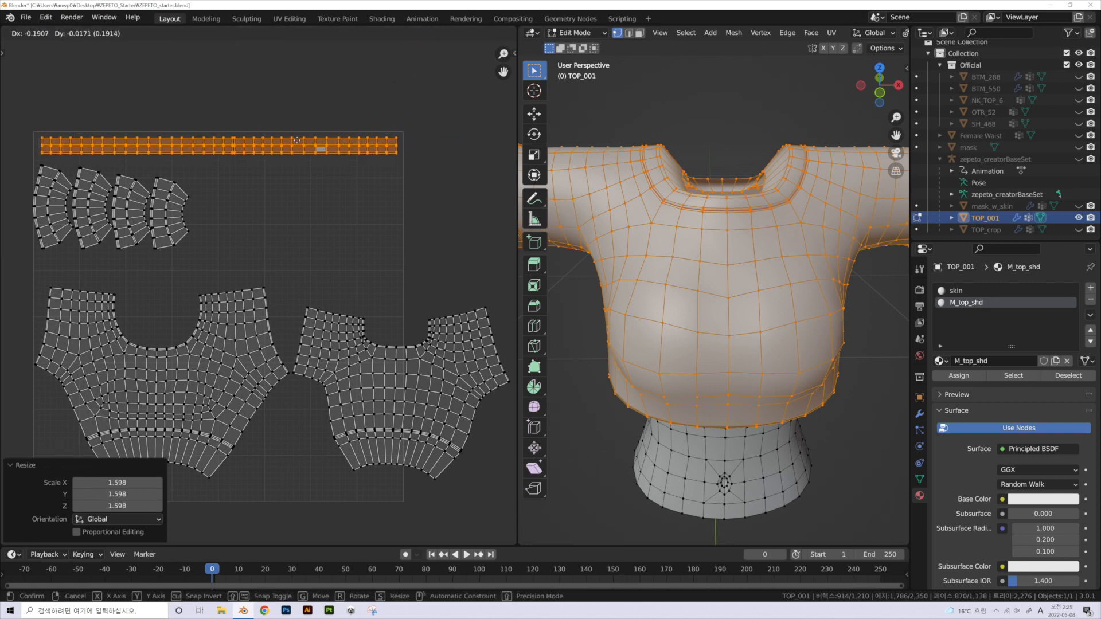
{"action": "left_click", "coordinate": [320, 139]}
{"action": "left_click", "coordinate": [342, 85]}
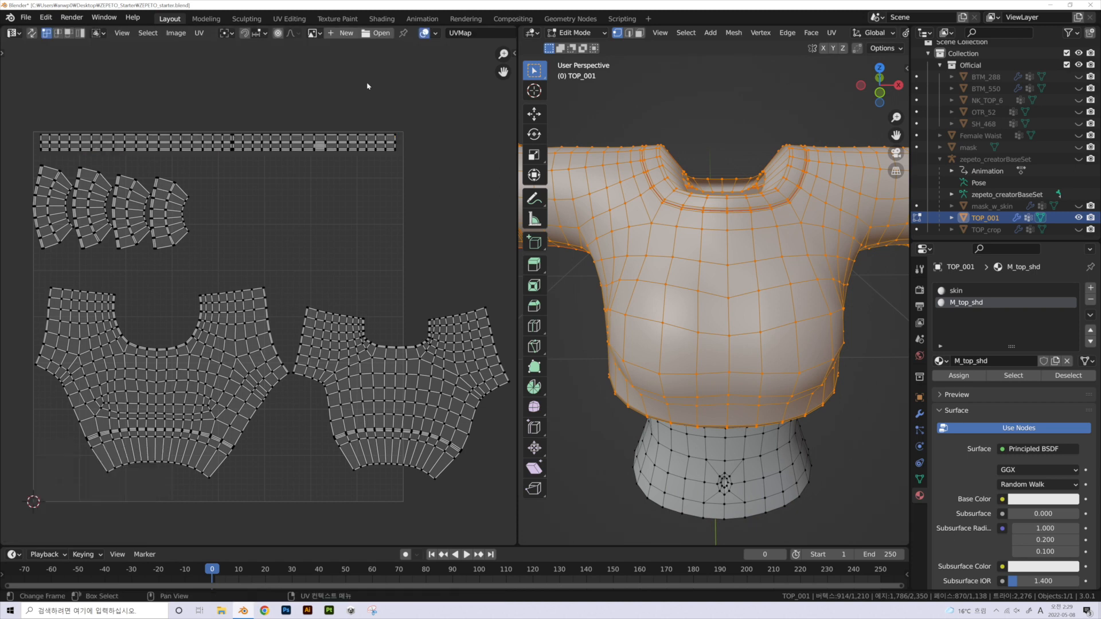
- Clear the mesh selection and use UV sync selection to locate the leftmost curved island on the garment's sleeve
{"action": "scroll", "coordinate": [344, 266], "scroll_direction": "down", "scroll_amount": 1}
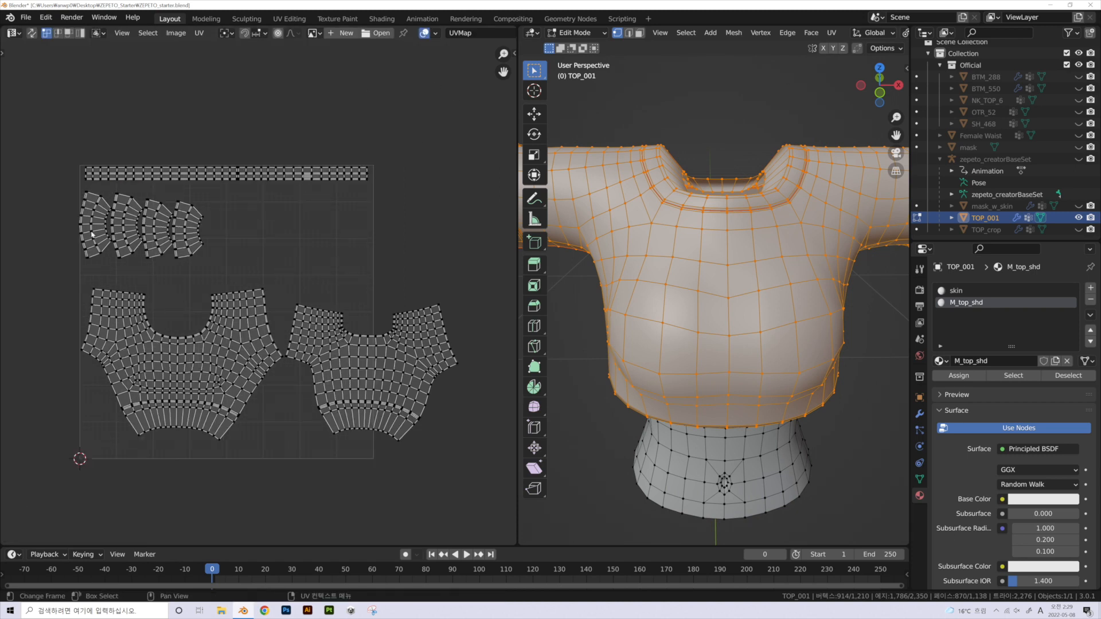
{"action": "key", "text": "l"}
{"action": "key", "text": "alt+a"}
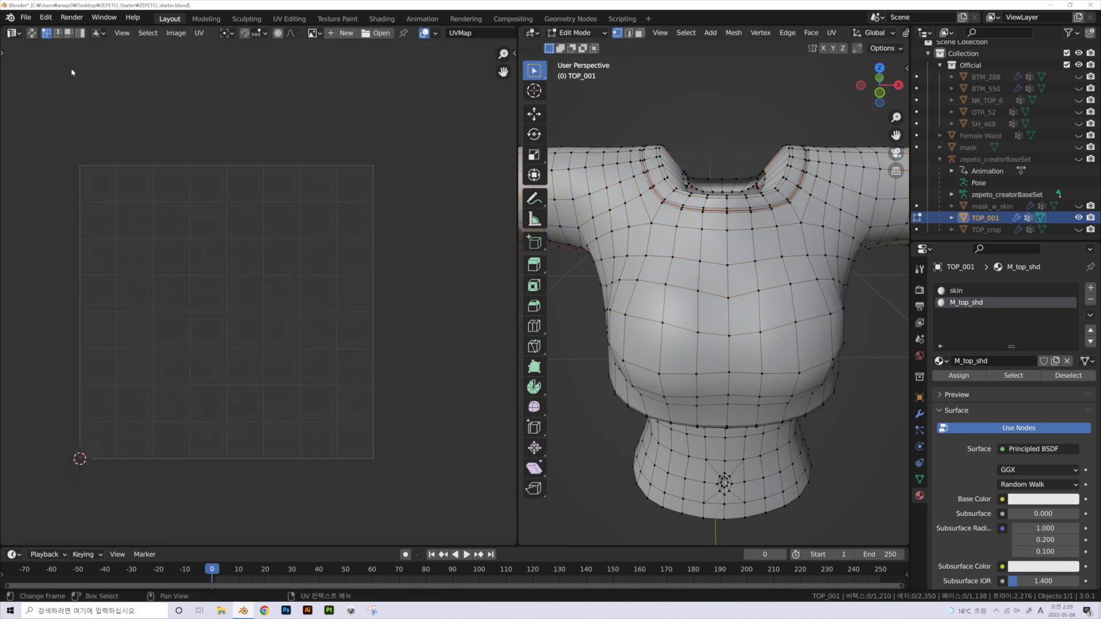
{"action": "left_click", "coordinate": [32, 33]}
{"action": "key", "text": "l"}
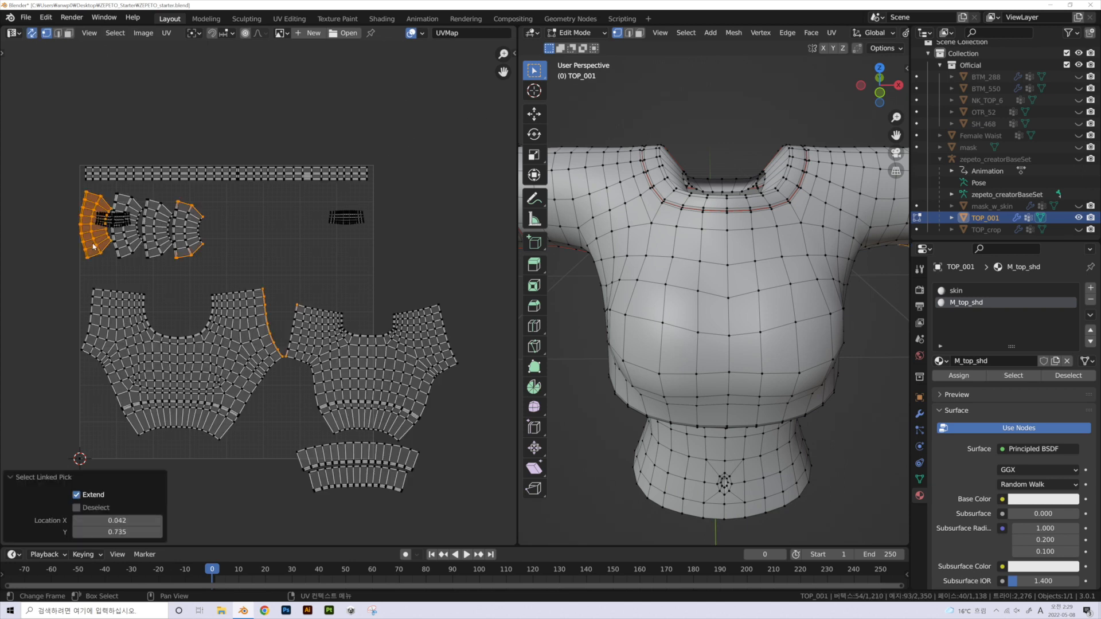
{"action": "middle_click_drag", "start_coordinate": [717, 344], "coordinate": [903, 353]}
{"action": "scroll", "coordinate": [940, 351], "scroll_direction": "down", "scroll_amount": 3}
{"action": "middle_click_drag", "start_coordinate": [726, 218], "coordinate": [740, 271]}
{"action": "scroll", "coordinate": [810, 255], "scroll_direction": "down", "scroll_amount": 2}
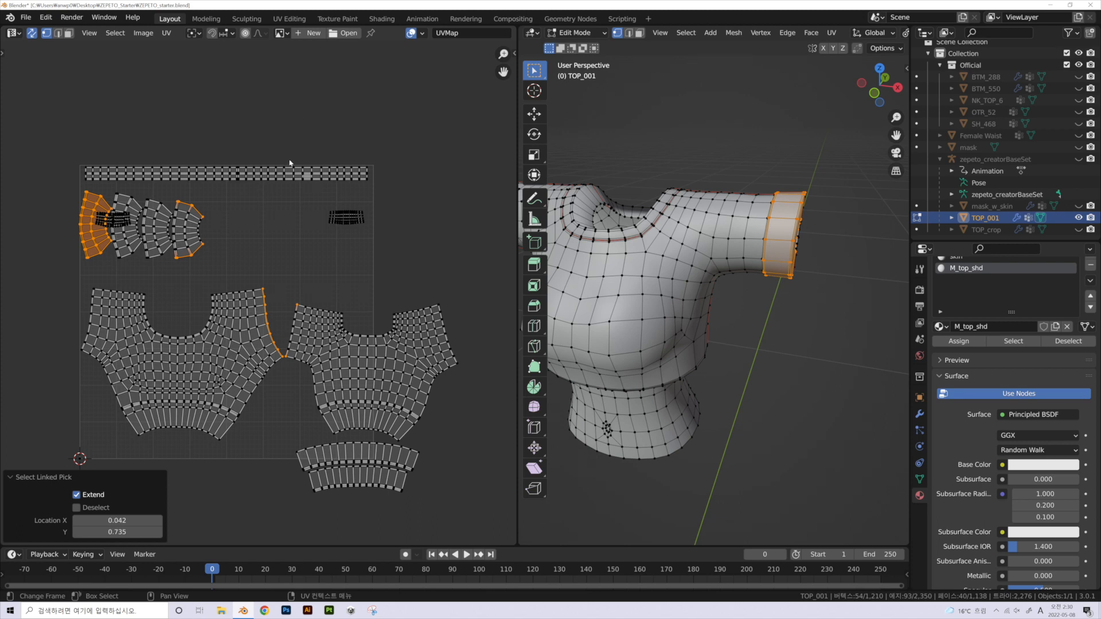
- Turn UV sync selection off and reselect the whole linked garment mesh
{"action": "left_click", "coordinate": [31, 33]}
{"action": "key", "text": "alt+a"}
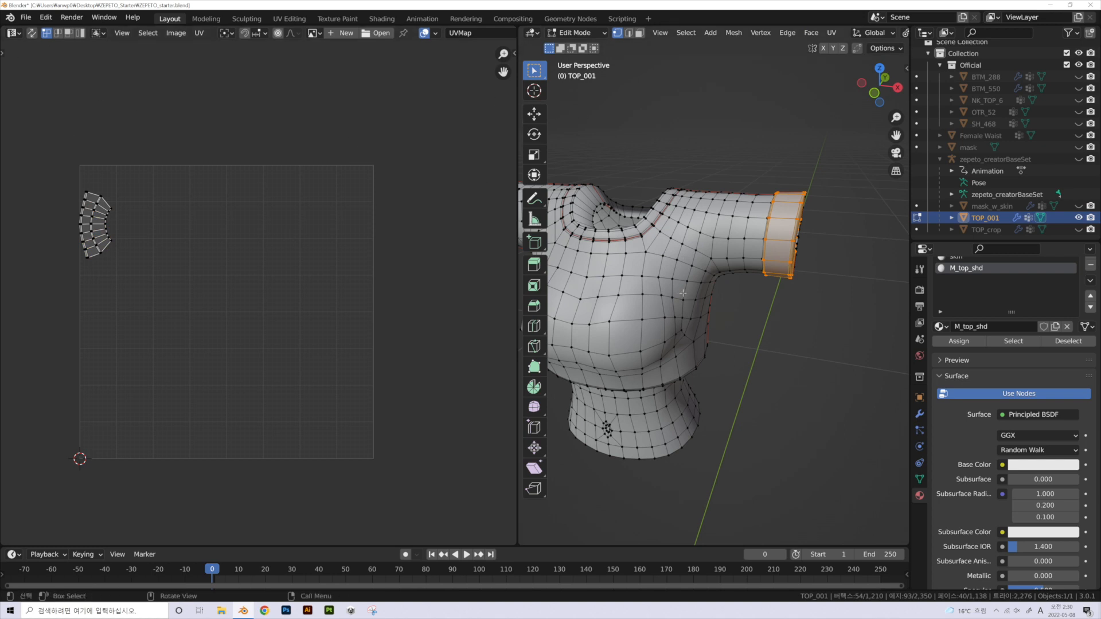
{"action": "key", "text": "ctrl+l"}
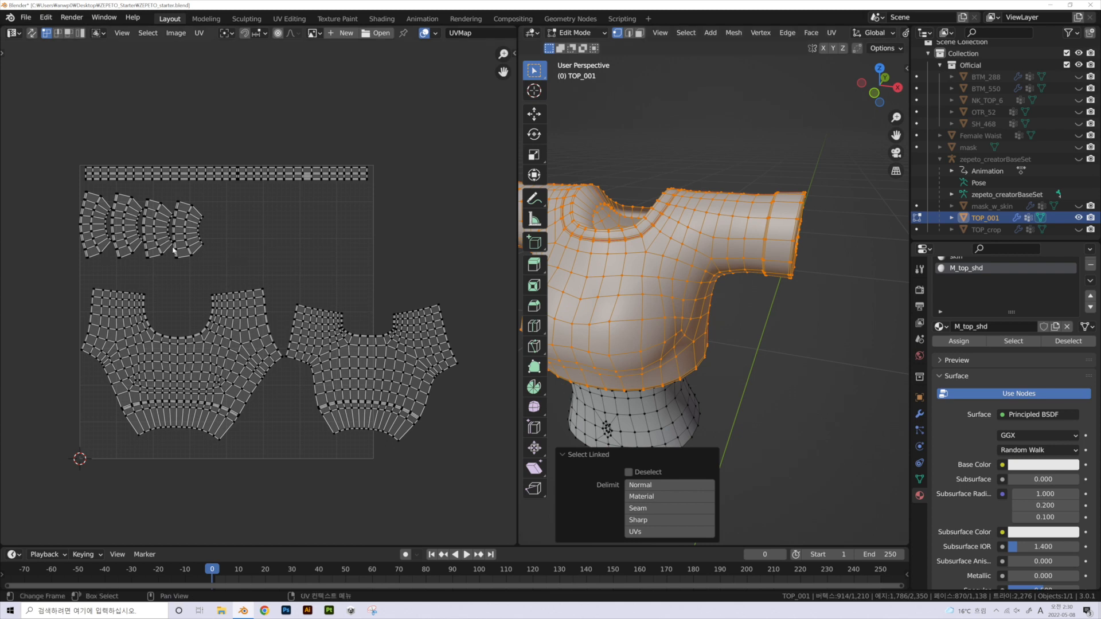
{"action": "middle_click_drag", "start_coordinate": [596, 218], "coordinate": [637, 219]}
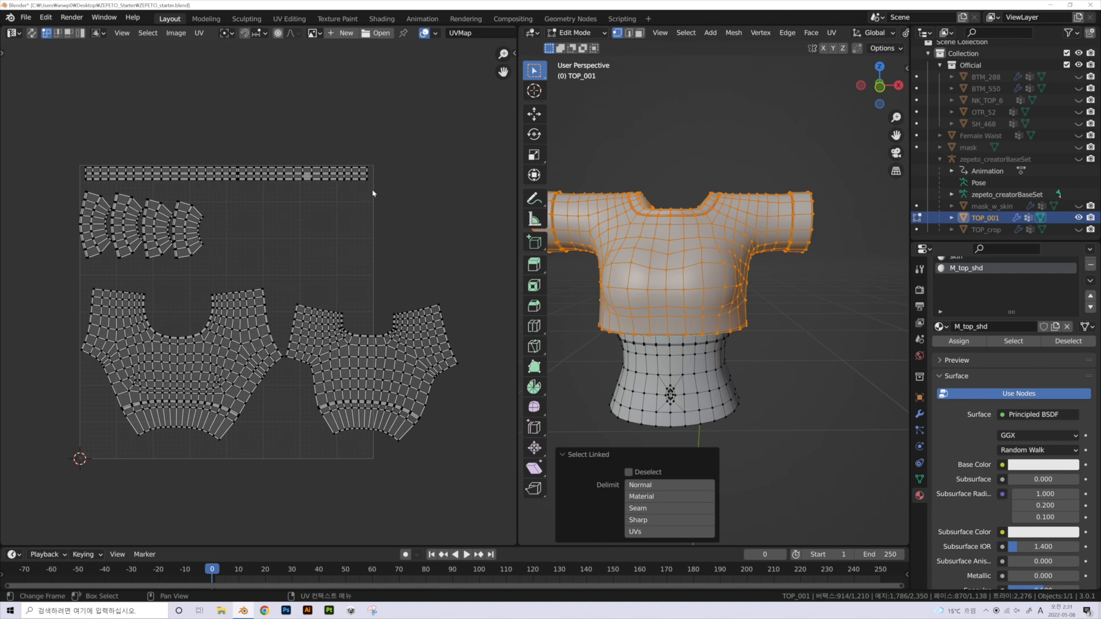
- Select the four curved sleeve-cuff islands, compare the body islands with the garment's sides and hem, and clear the UV selection
{"action": "scroll", "coordinate": [337, 193], "scroll_direction": "up", "scroll_amount": 3}
{"action": "left_click_drag", "start_coordinate": [374, 281], "coordinate": [80, 141]}
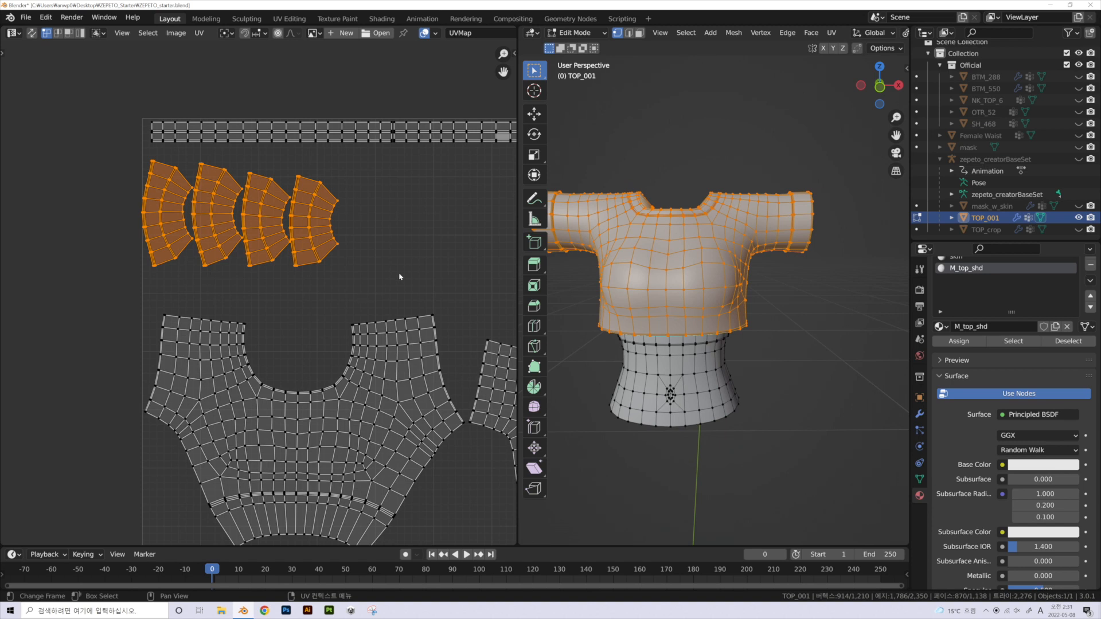
{"action": "middle_click_drag", "start_coordinate": [309, 417], "coordinate": [221, 307]}
{"action": "middle_click_drag", "start_coordinate": [403, 380], "coordinate": [176, 381]}
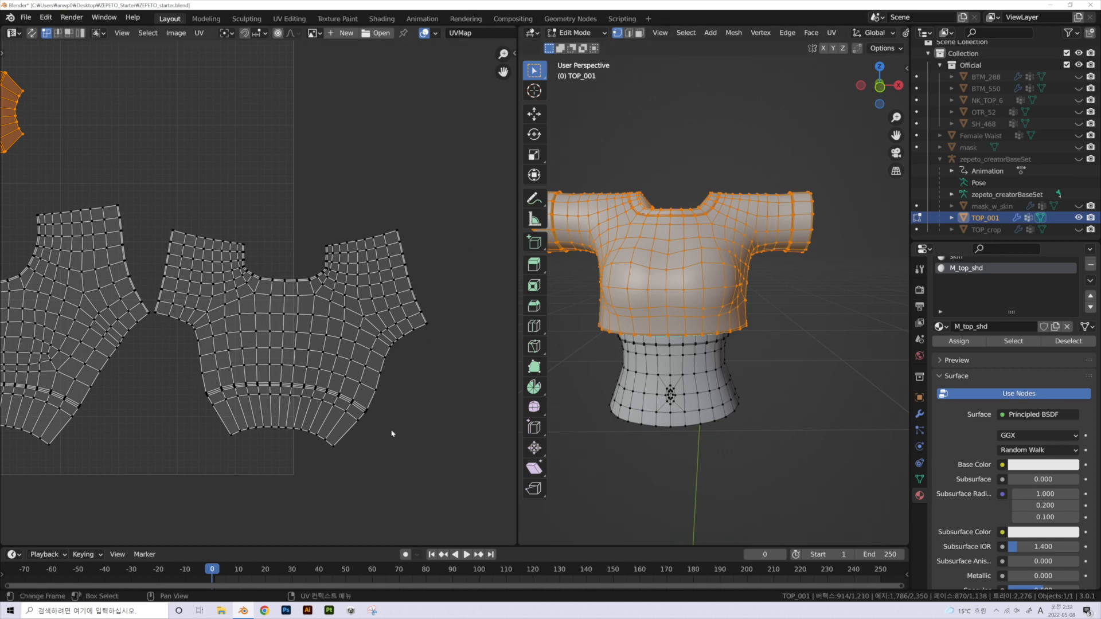
{"action": "middle_click_drag", "start_coordinate": [728, 321], "coordinate": [743, 325]}
{"action": "middle_click_drag", "start_coordinate": [827, 321], "coordinate": [765, 330]}
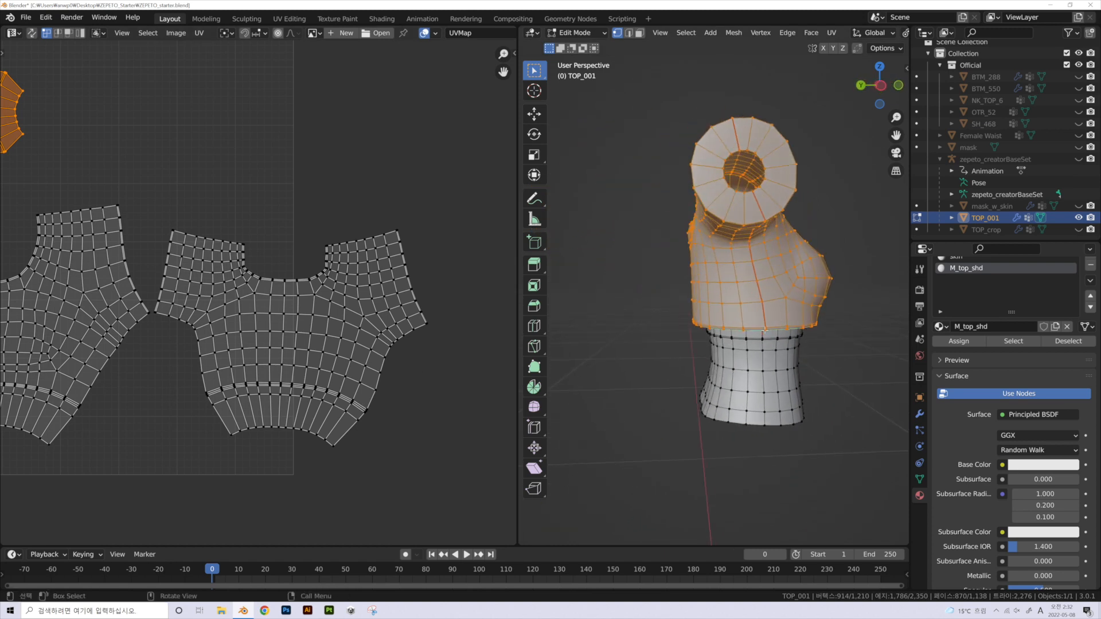
{"action": "middle_click_drag", "start_coordinate": [683, 327], "coordinate": [860, 277]}
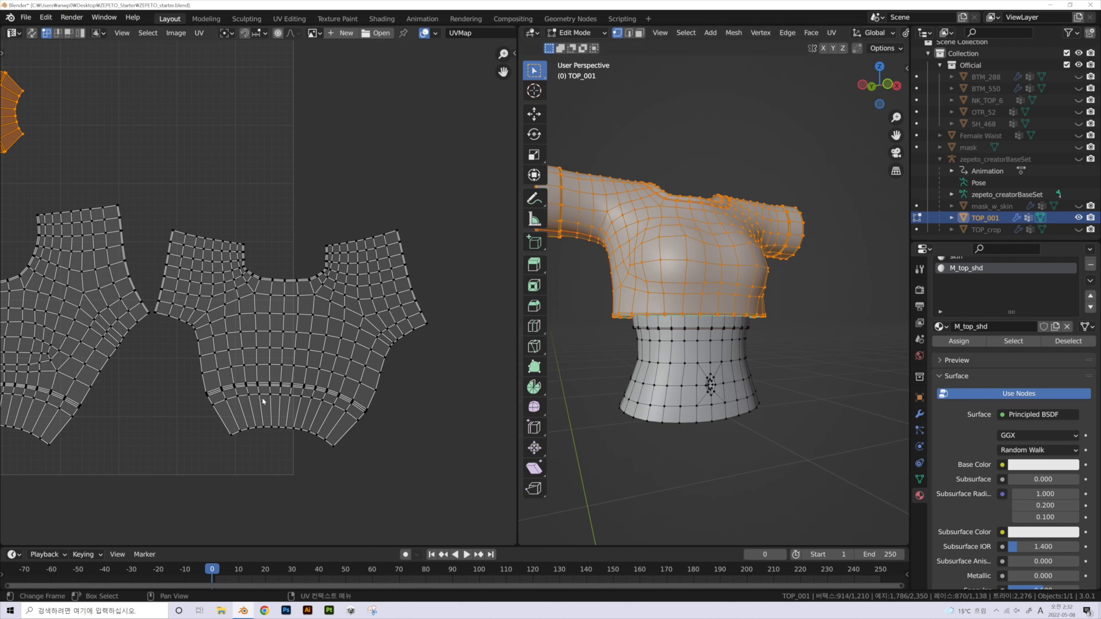
{"action": "scroll", "coordinate": [361, 408], "scroll_direction": "down", "scroll_amount": 1}
{"action": "middle_click_drag", "start_coordinate": [240, 287], "coordinate": [382, 318], "text": "shift"}
{"action": "left_click", "coordinate": [376, 211]}
{"action": "scroll", "coordinate": [376, 212], "scroll_direction": "down", "scroll_amount": 1}
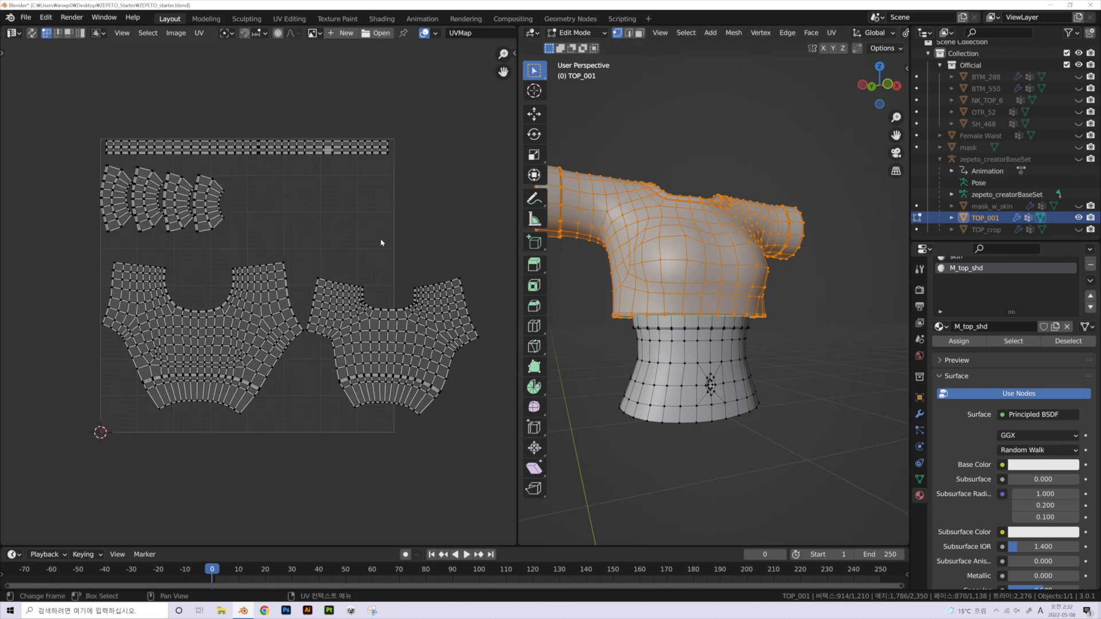
- Widen the 3D viewport by narrowing the UV editor, with the garment viewed from the front
{"action": "middle_click_drag", "start_coordinate": [625, 395], "coordinate": [656, 400]}
{"action": "middle_click_drag", "start_coordinate": [816, 363], "coordinate": [817, 342], "text": "shift"}
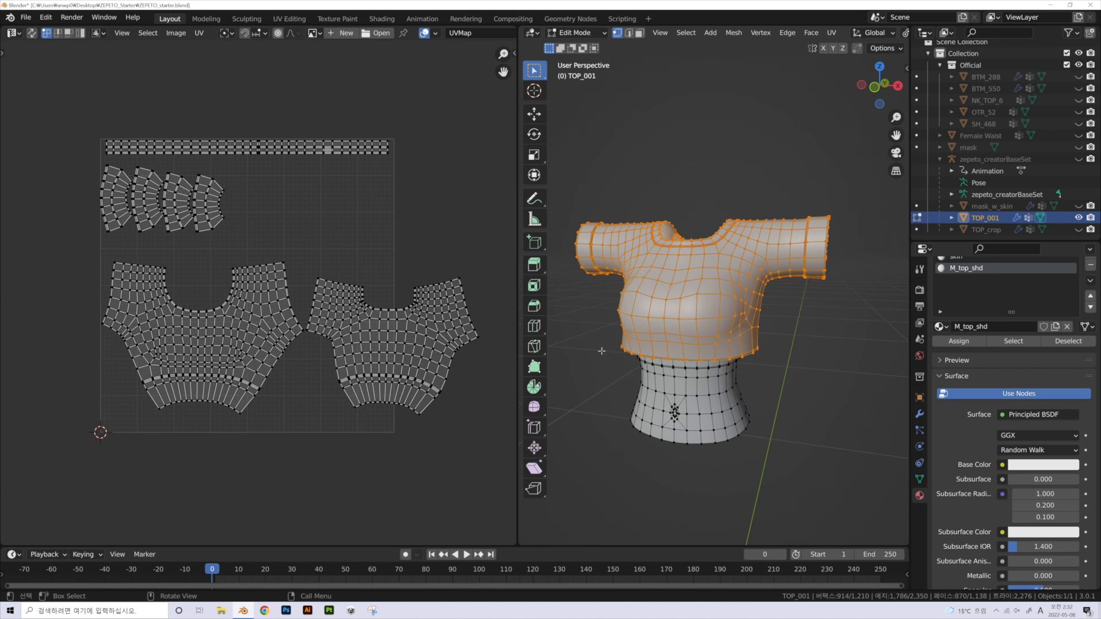
{"action": "left_click_drag", "start_coordinate": [513, 335], "coordinate": [440, 336]}
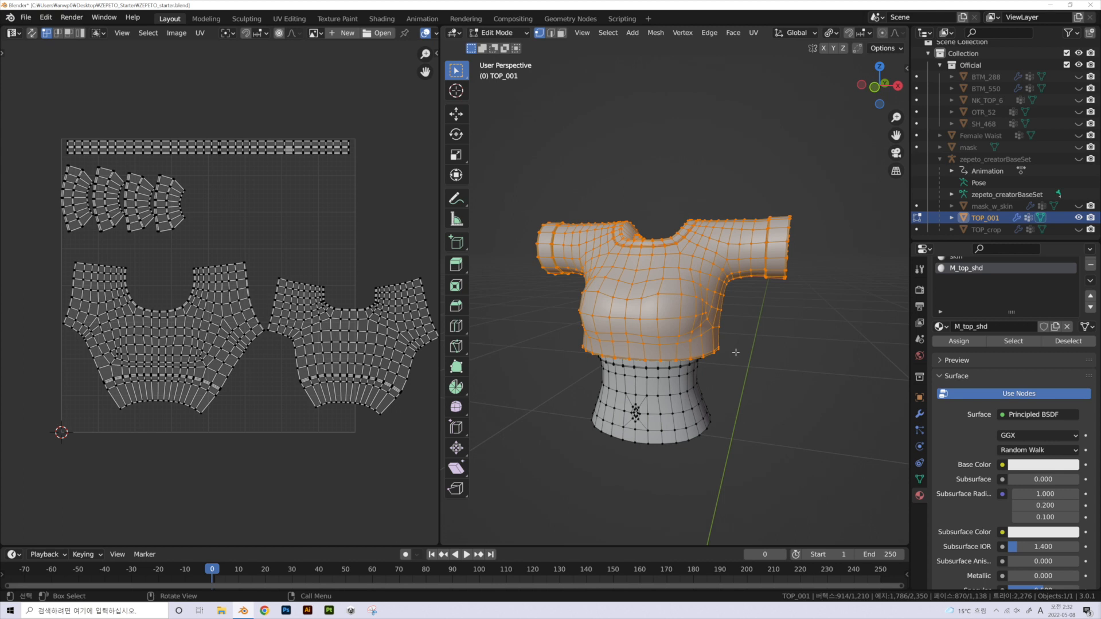
- Select one half of the garment through the mesh with X-ray to show its UVs, then clear the selection
{"action": "left_click", "coordinate": [782, 389]}
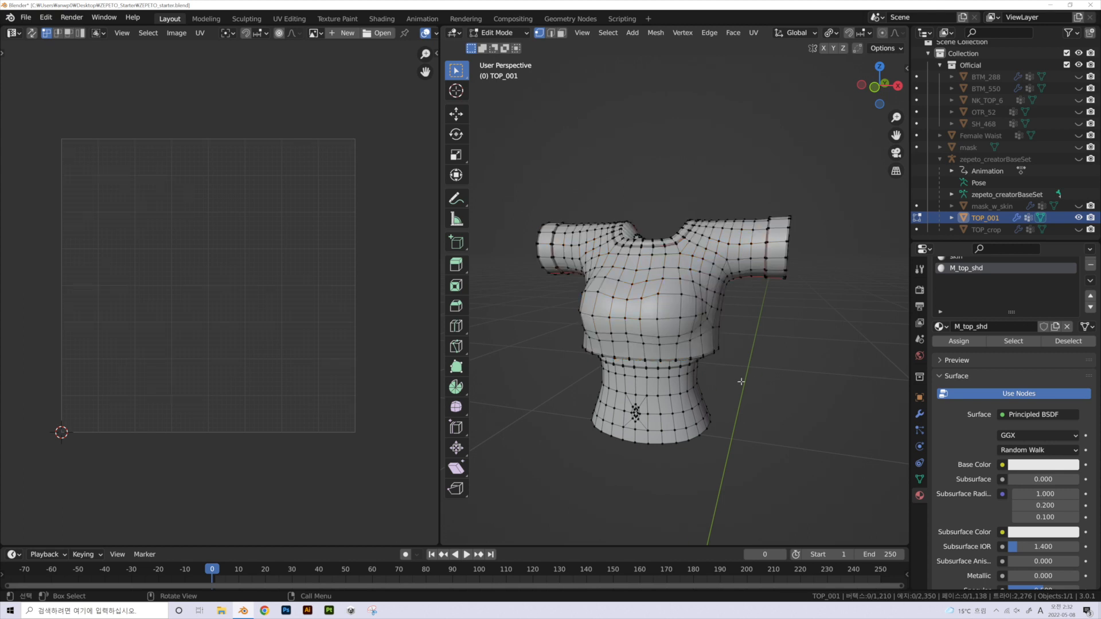
{"action": "middle_click_drag", "start_coordinate": [739, 381], "coordinate": [761, 379]}
{"action": "key", "text": "alt+z"}
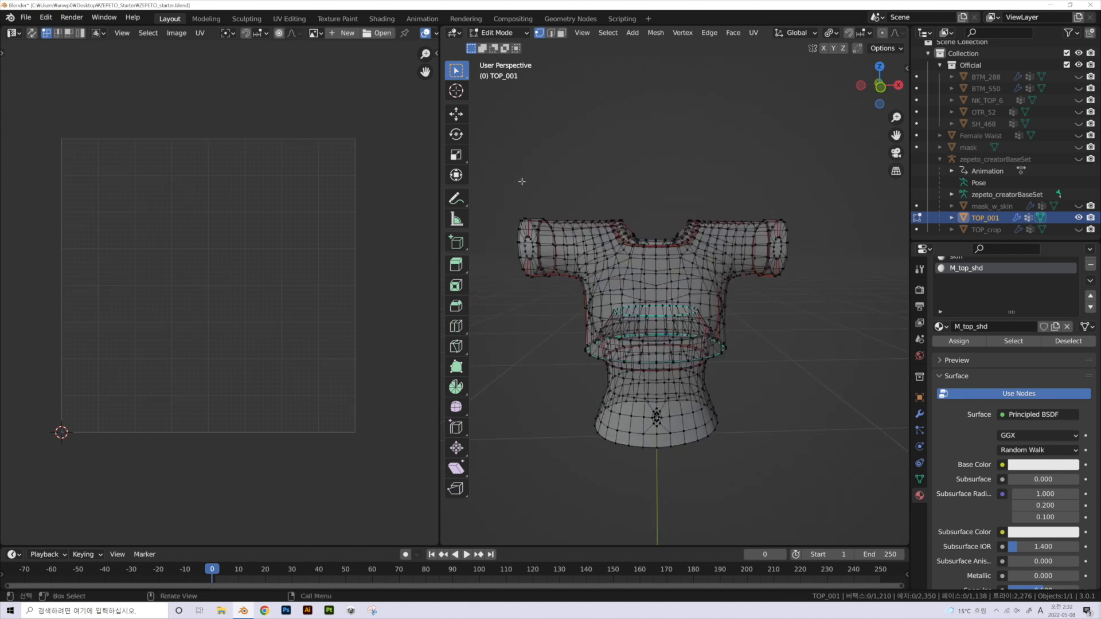
{"action": "left_click_drag", "start_coordinate": [508, 176], "coordinate": [657, 380]}
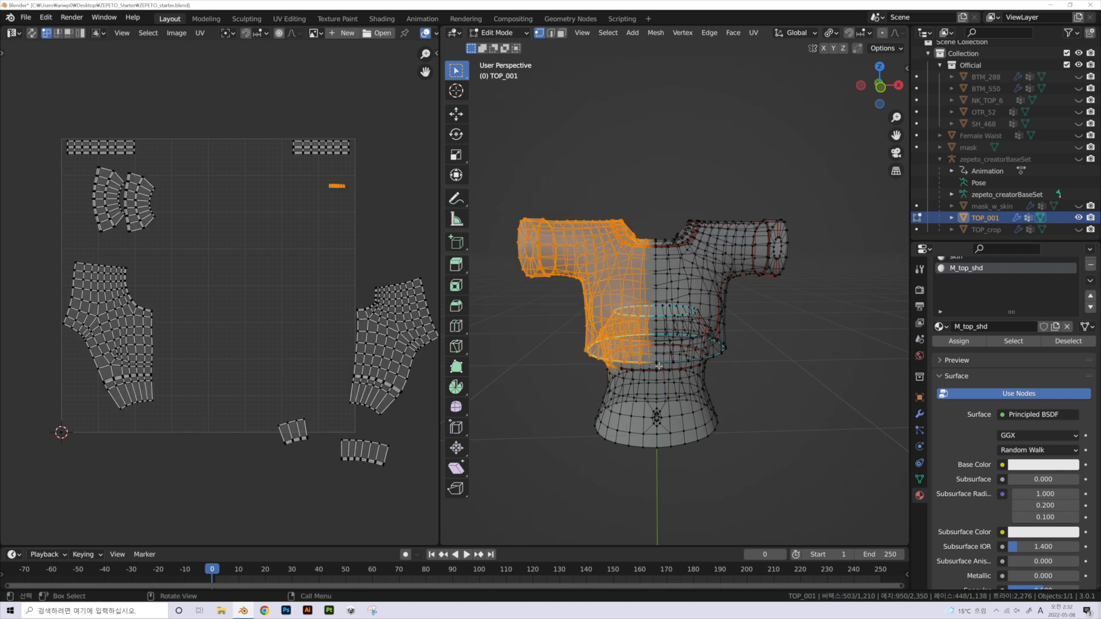
{"action": "key", "text": "alt+z"}
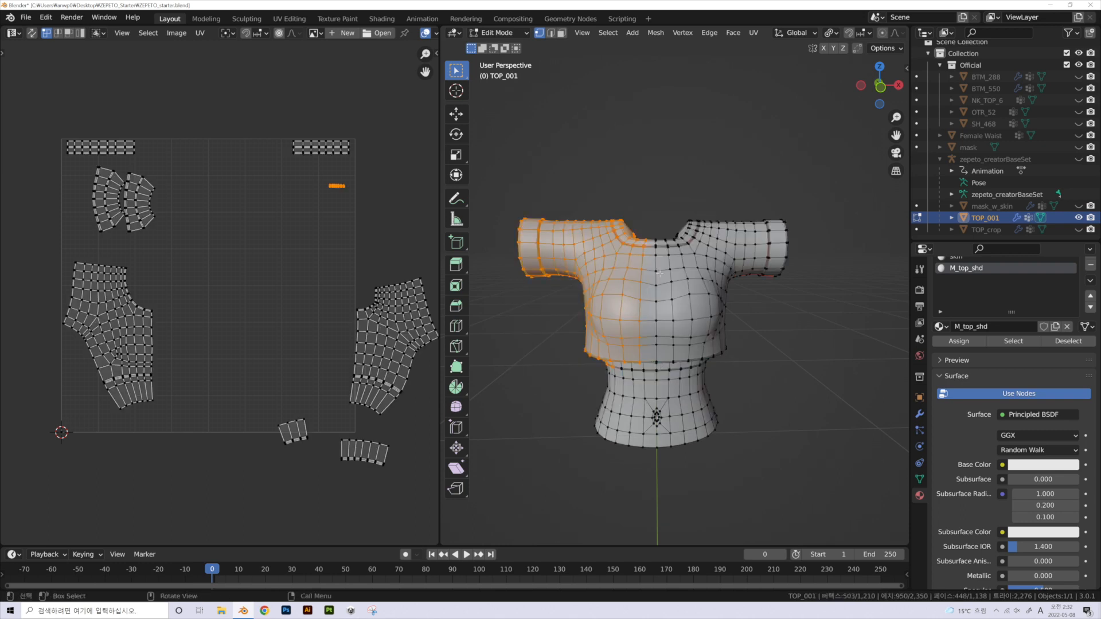
{"action": "left_click", "coordinate": [881, 446]}
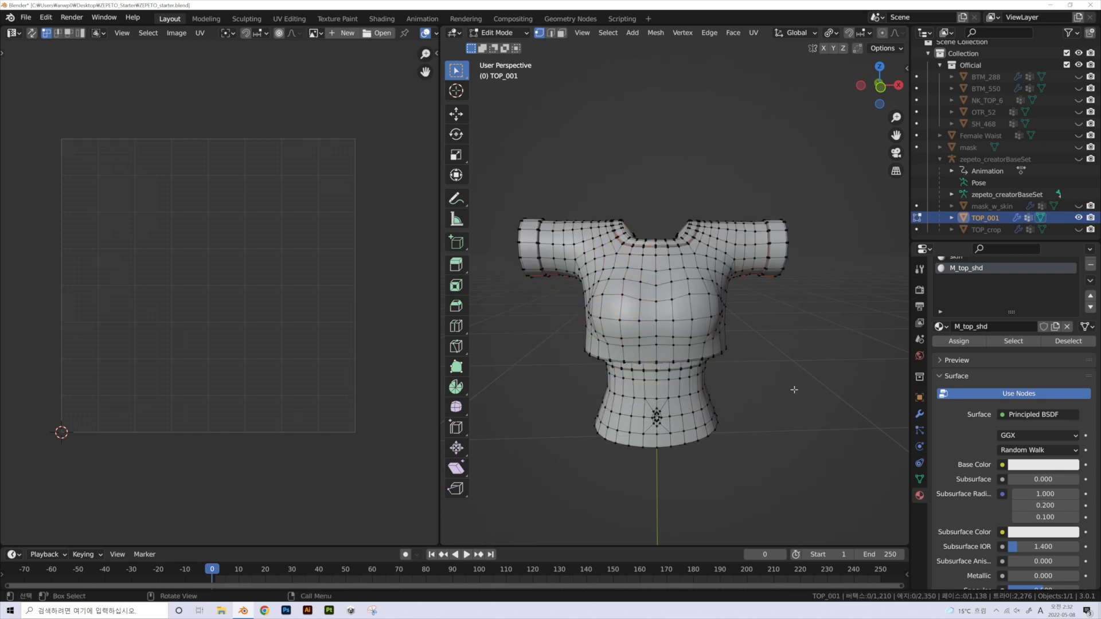
- Select all of the TOP_001 mesh to show its complete UV layout and view the garment from the front and above
{"action": "key", "text": "a"}
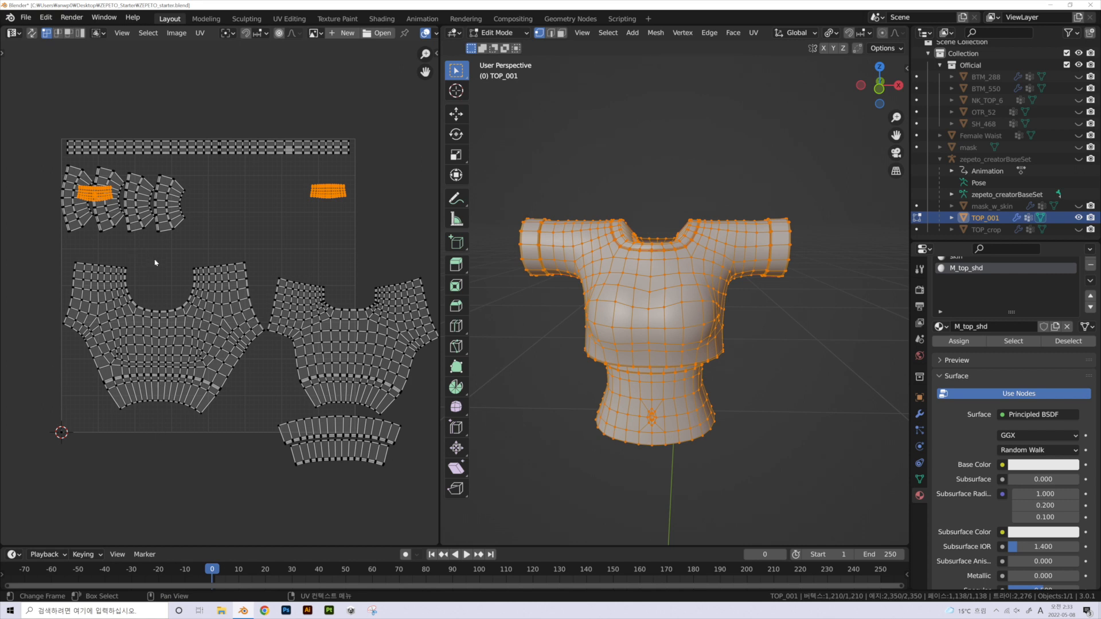
{"action": "scroll", "coordinate": [756, 325], "scroll_direction": "down", "scroll_amount": 1}
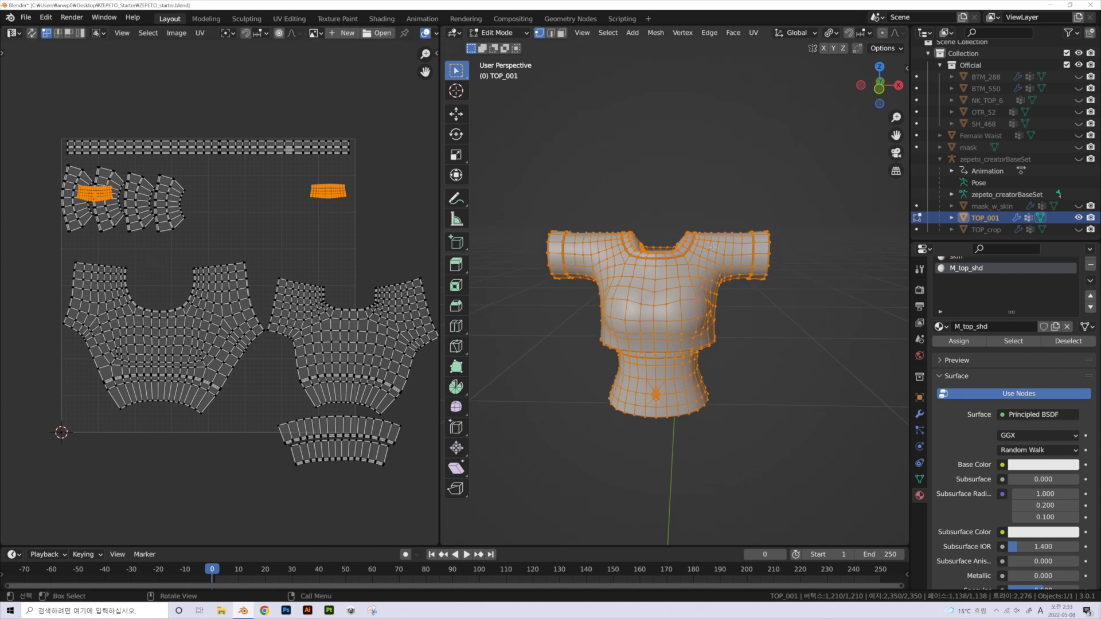
{"action": "middle_click_drag", "start_coordinate": [759, 324], "coordinate": [735, 300], "text": "shift"}
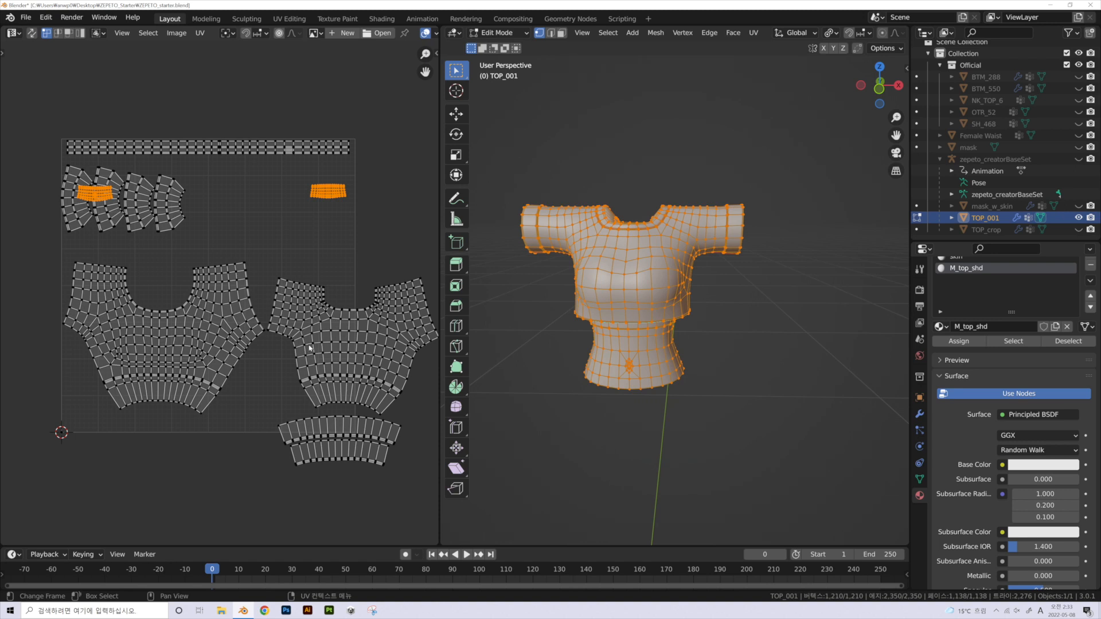
{"action": "middle_click_drag", "start_coordinate": [748, 327], "coordinate": [736, 369]}
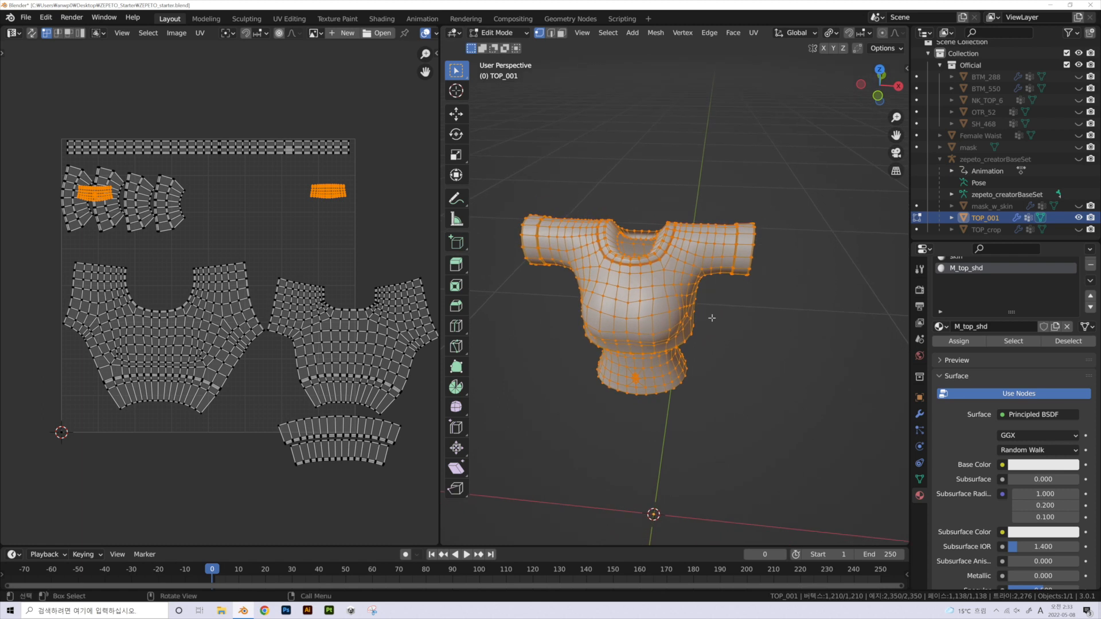
{"action": "scroll", "coordinate": [685, 303], "scroll_direction": "up", "scroll_amount": 3}
{"action": "middle_click_drag", "start_coordinate": [685, 303], "coordinate": [714, 294], "text": "shift"}
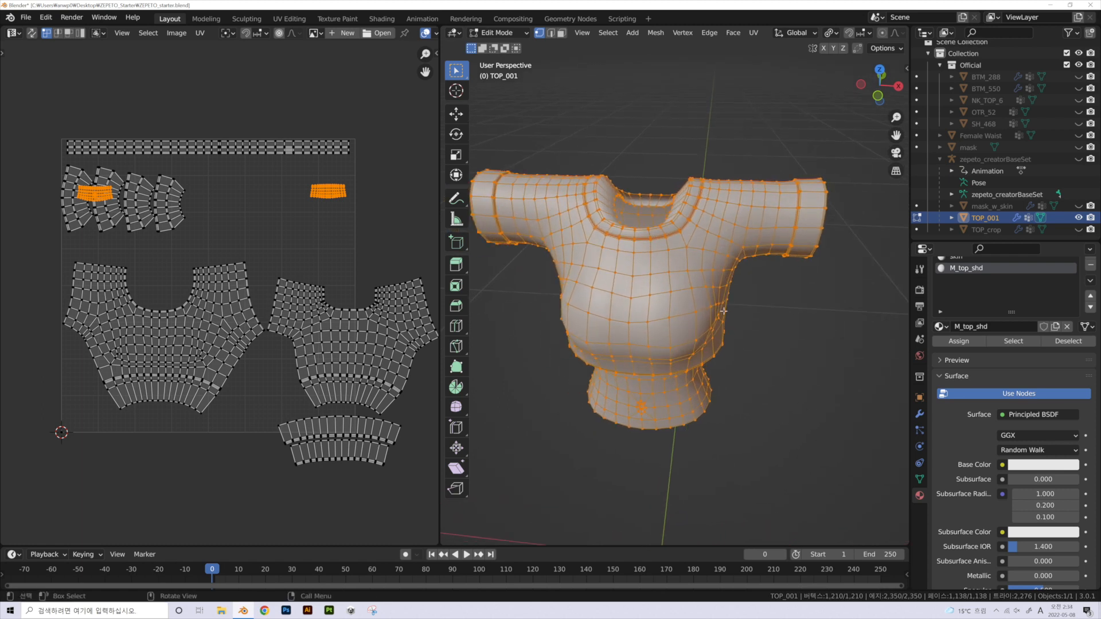
- From the front view, select the garment's +X half with X-ray to show its UVs, then clear the selection
{"action": "scroll", "coordinate": [734, 303], "scroll_direction": "down", "scroll_amount": 3}
{"action": "key", "text": "KP_1"}
{"action": "scroll", "coordinate": [766, 316], "scroll_direction": "up", "scroll_amount": 1}
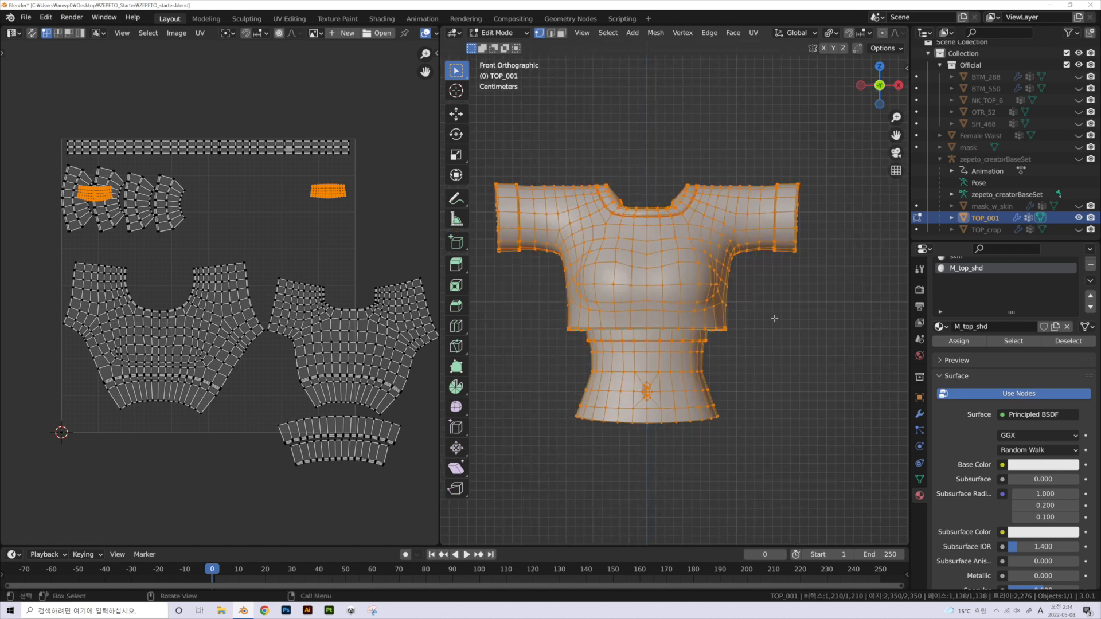
{"action": "key", "text": "alt+a"}
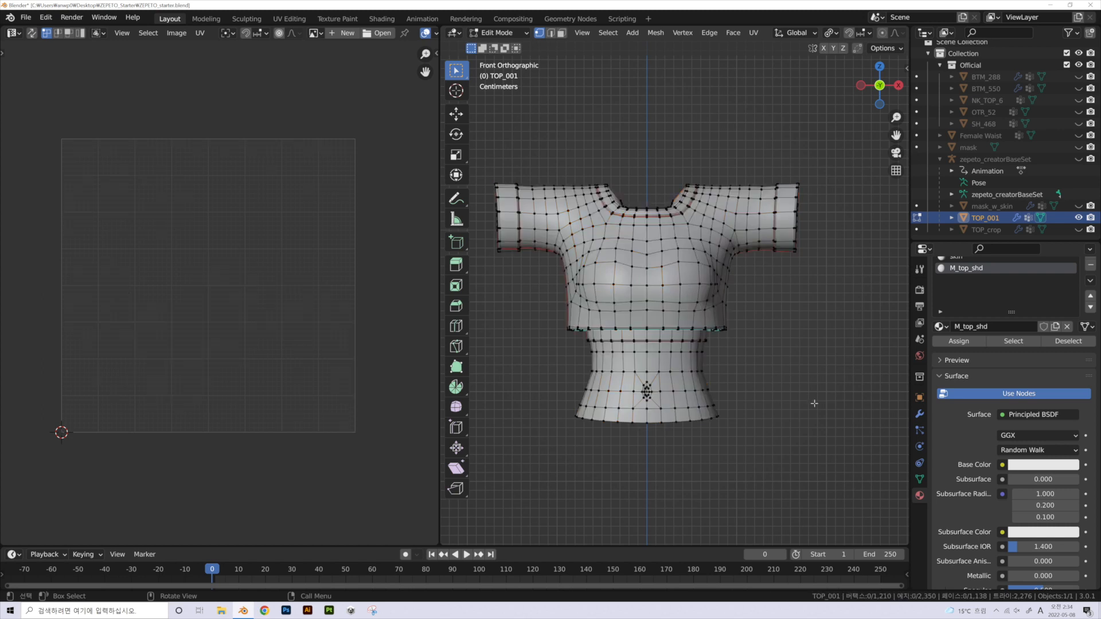
{"action": "key", "text": "alt+z"}
{"action": "left_click_drag", "start_coordinate": [856, 480], "coordinate": [649, 157]}
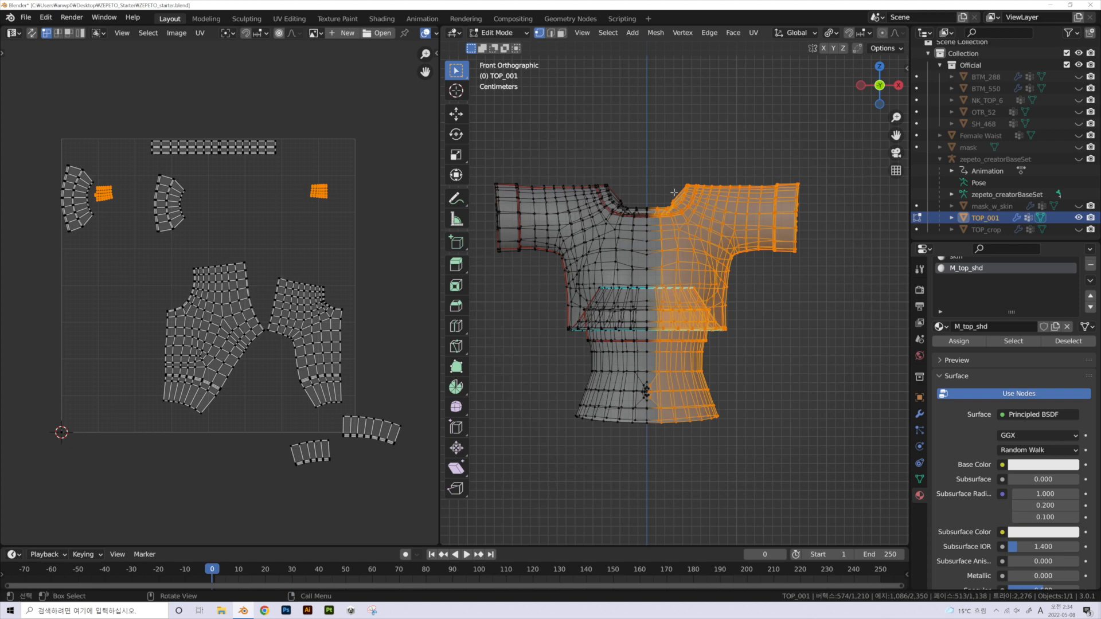
{"action": "left_click", "coordinate": [827, 333]}
{"action": "key", "text": "Tab"}
{"action": "key", "text": "Tab"}
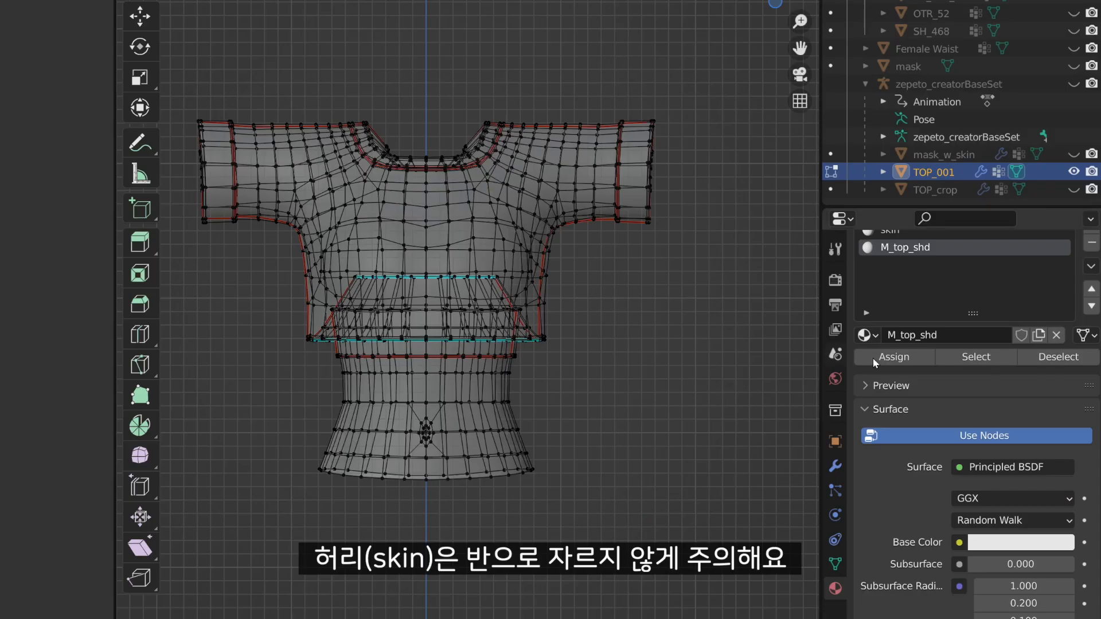
- Select the linked waist skin mesh and separate it by selection into its own object
{"action": "scroll", "coordinate": [1041, 360], "scroll_direction": "up", "scroll_amount": 3}
{"action": "left_click", "coordinate": [956, 281]}
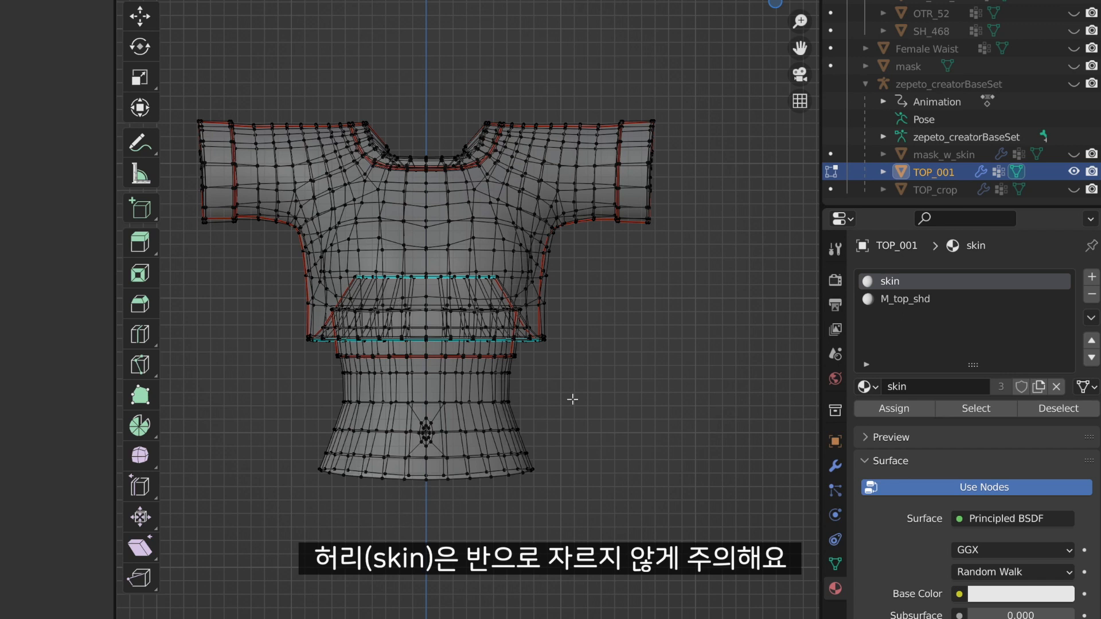
{"action": "key", "text": "l"}
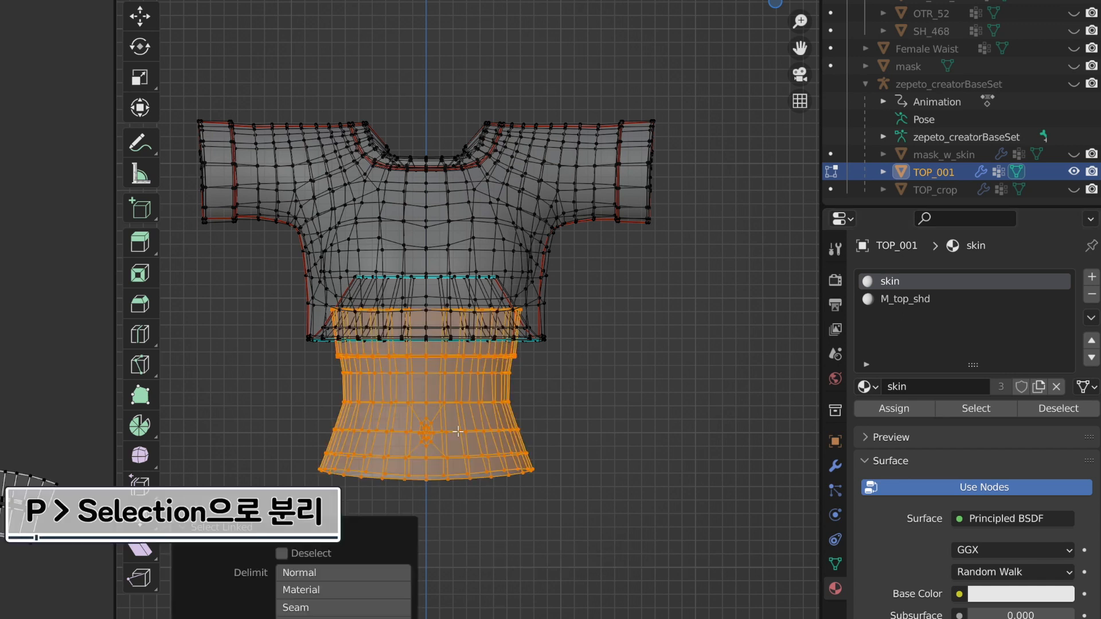
{"action": "key", "text": "p"}
{"action": "left_click", "coordinate": [459, 433]}
{"action": "key", "text": "Tab"}
{"action": "left_click", "coordinate": [658, 369]}
- Delete the vertices of the +X half of the TOP_001 shirt up to the centre line
{"action": "left_click", "coordinate": [469, 237]}
{"action": "key", "text": "Tab"}
{"action": "left_click_drag", "start_coordinate": [716, 382], "coordinate": [433, 54]}
{"action": "key", "text": "x"}
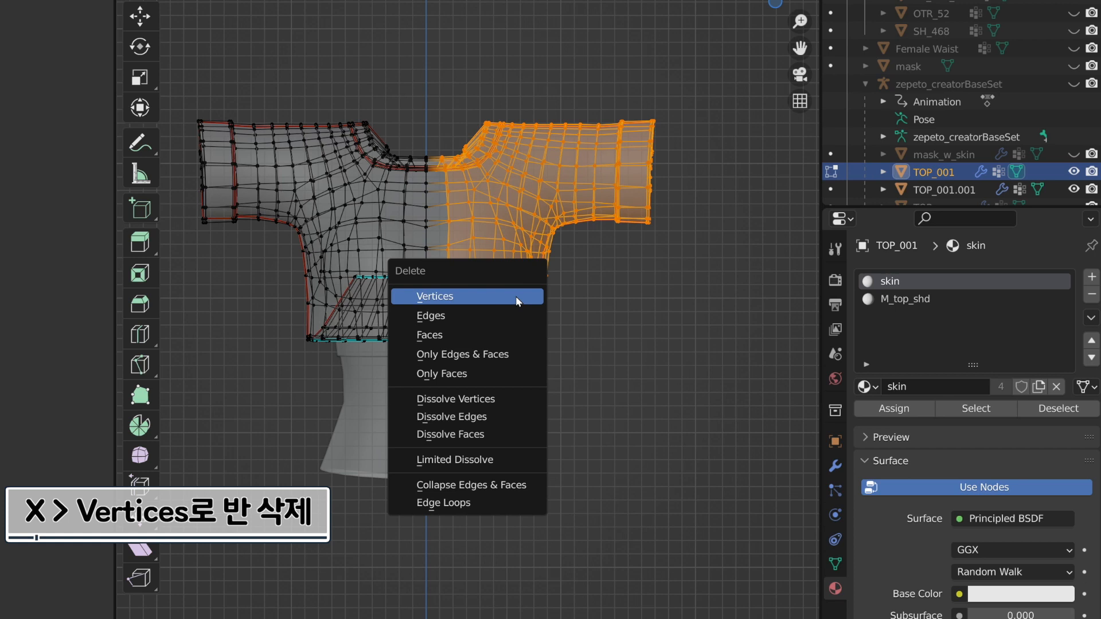
{"action": "left_click", "coordinate": [515, 296]}
{"action": "left_click_drag", "start_coordinate": [710, 421], "coordinate": [436, 58]}
{"action": "key", "text": "x"}
{"action": "left_click", "coordinate": [466, 235]}
{"action": "key", "text": "Tab"}
{"action": "key", "text": "Tab"}
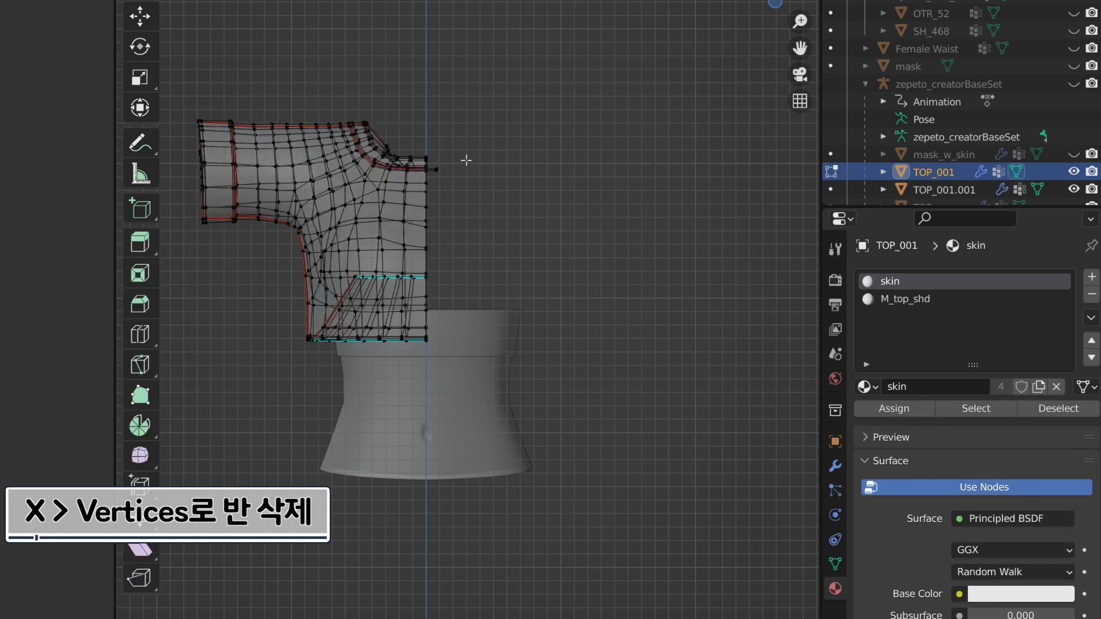
- Delete the stray vertices at the neckline that extend past the centre line, and return to Object Mode
{"action": "left_click_drag", "start_coordinate": [464, 188], "coordinate": [431, 151]}
{"action": "key", "text": "Tab"}
{"action": "key", "text": "Tab"}
{"action": "key", "text": "x"}
{"action": "left_click", "coordinate": [459, 177]}
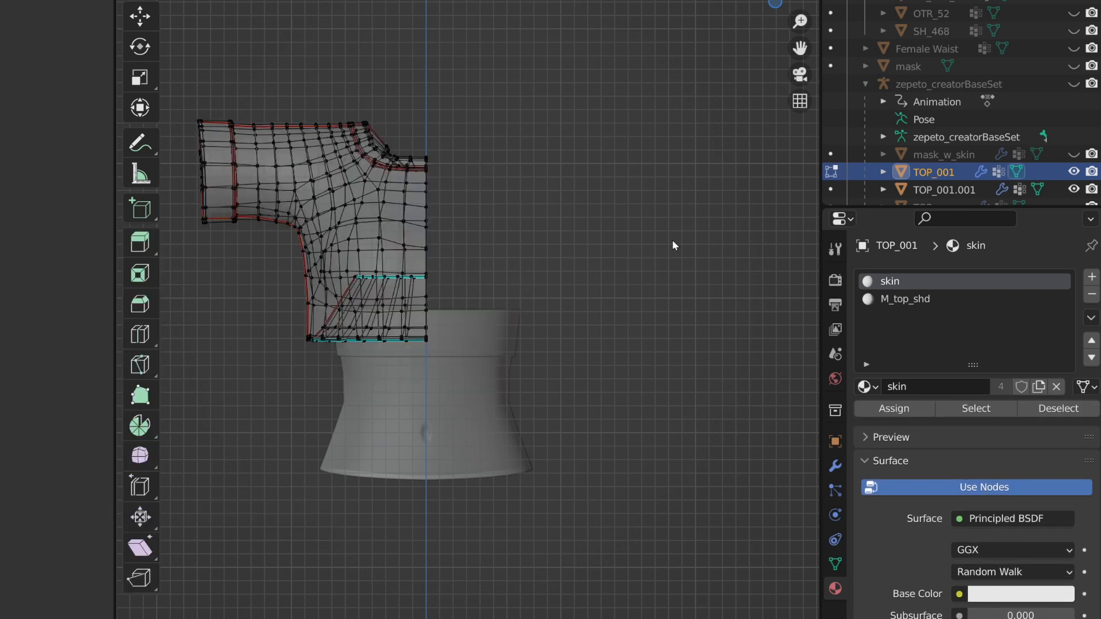
{"action": "key", "text": "Tab"}
- Add a Mirror modifier on X to TOP_001 with mask as the mirror object and Clipping enabled
{"action": "left_click", "coordinate": [835, 465]}
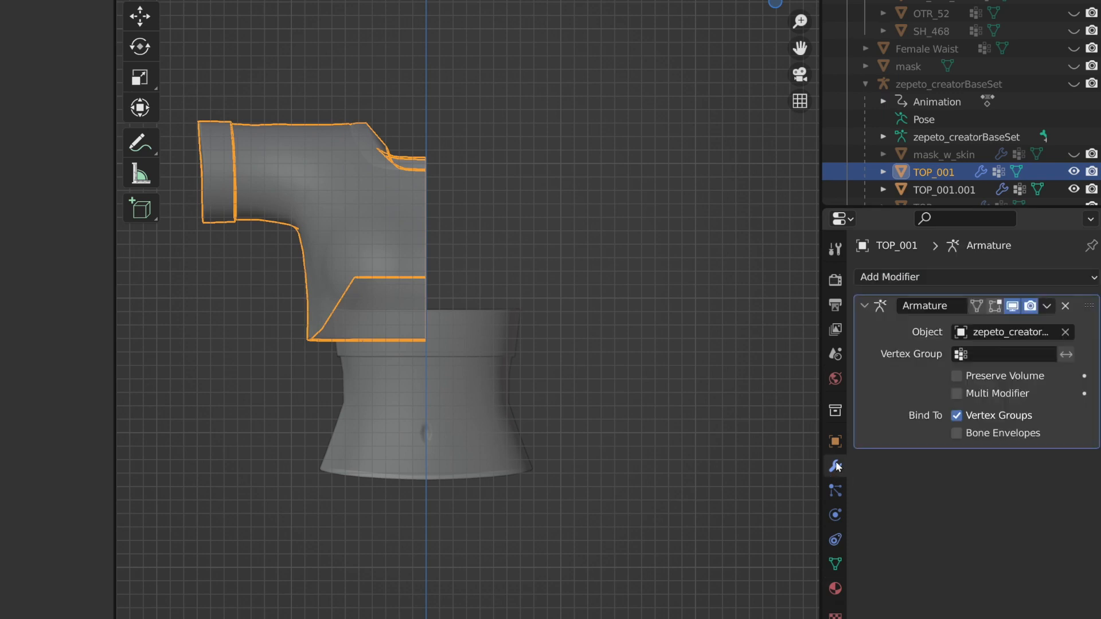
{"action": "left_click", "coordinate": [895, 277]}
{"action": "left_click", "coordinate": [745, 480]}
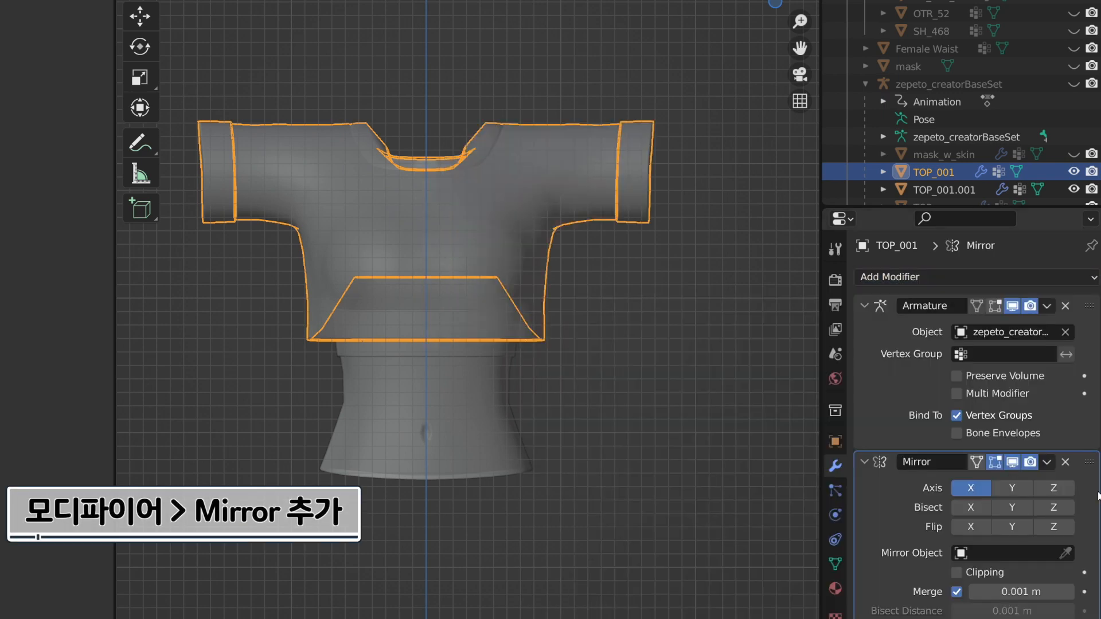
{"action": "left_click", "coordinate": [1001, 550]}
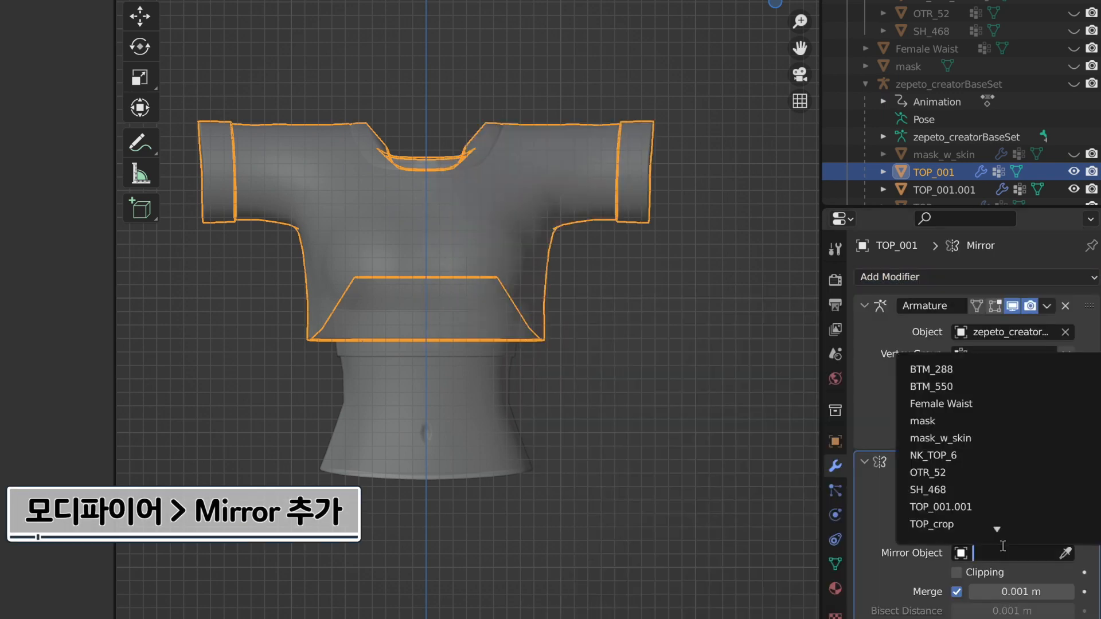
{"action": "left_click", "coordinate": [936, 422]}
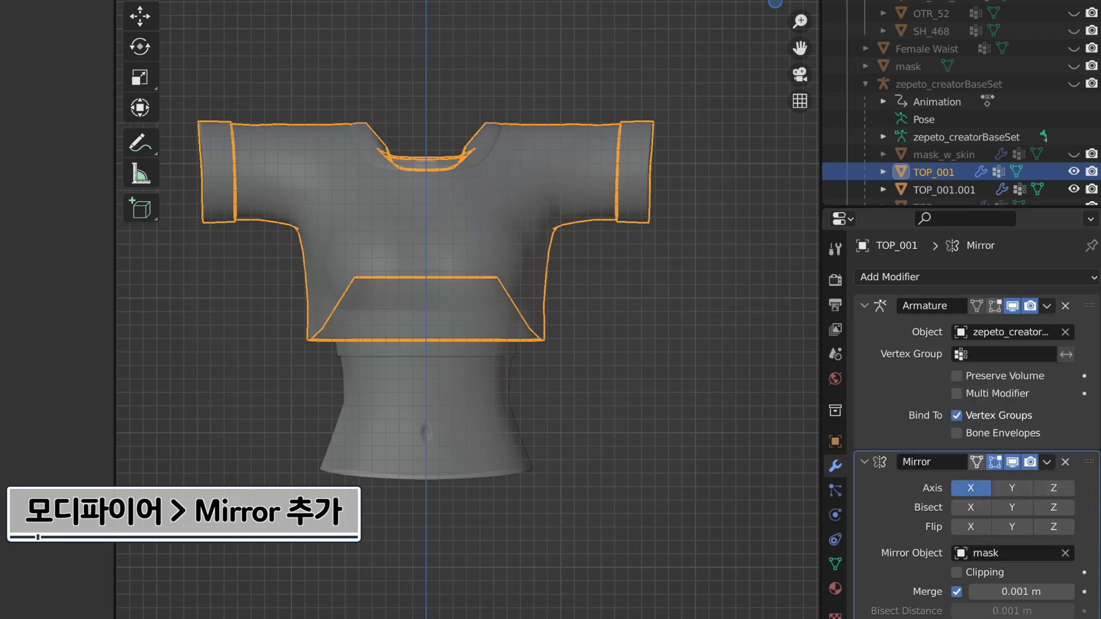
{"action": "scroll", "coordinate": [597, 163], "scroll_direction": "up", "scroll_amount": 2}
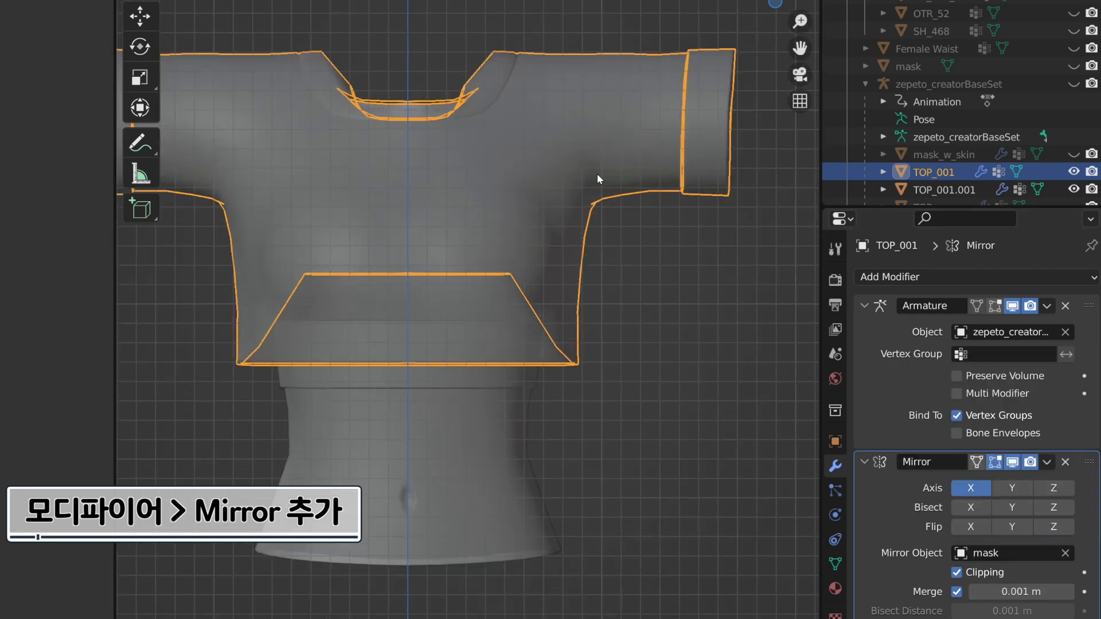
- Move the Mirror modifier above Armature and apply it
{"action": "left_click_drag", "start_coordinate": [1088, 462], "coordinate": [1088, 306]}
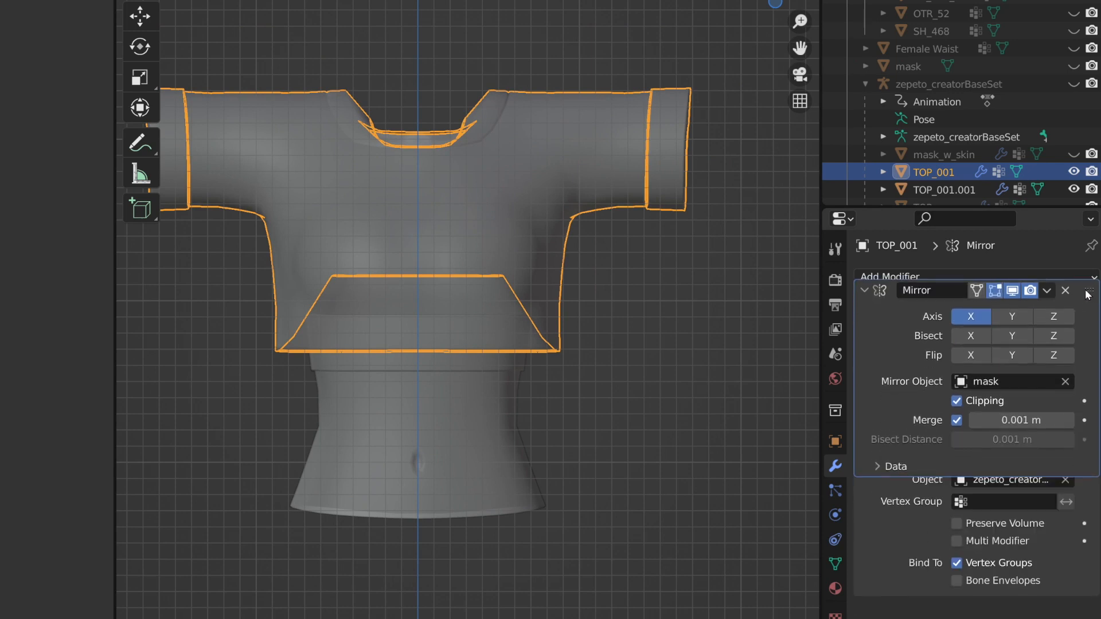
{"action": "left_click", "coordinate": [1048, 307]}
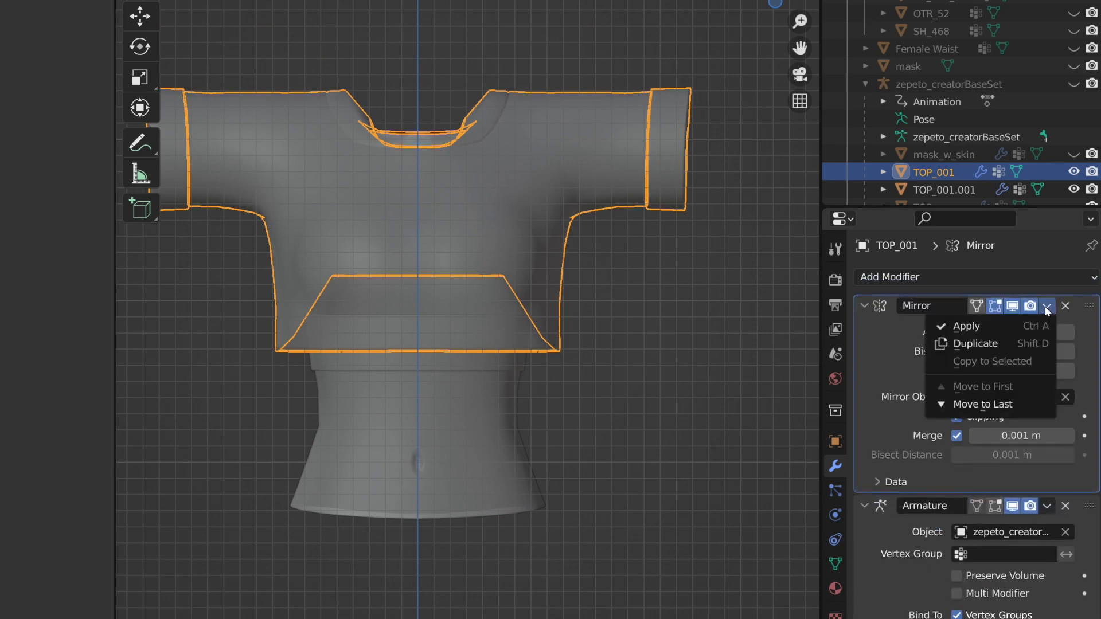
{"action": "left_click", "coordinate": [1013, 329]}
{"action": "middle_click_drag", "start_coordinate": [438, 146], "coordinate": [457, 422]}
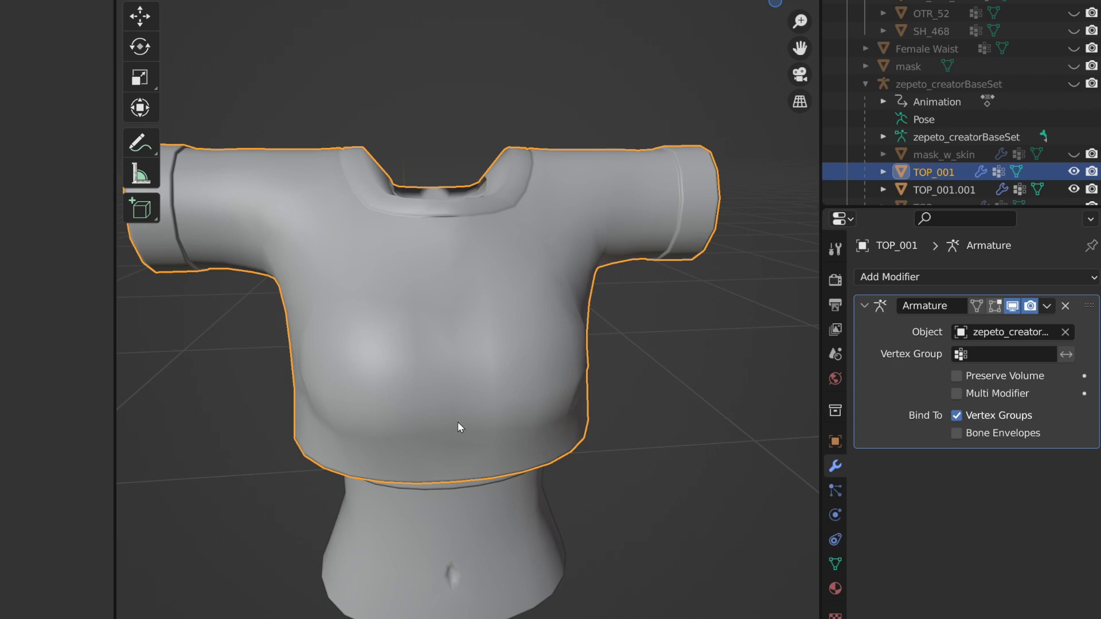
{"action": "middle_click_drag", "start_coordinate": [466, 277], "coordinate": [439, 277]}
{"action": "middle_click_drag", "start_coordinate": [469, 316], "coordinate": [459, 284]}
- Edit TOP_001 with UV Sync Selection and face select mode turned on, and leave the whole mesh deselected
{"action": "key", "text": "Tab"}
{"action": "key", "text": "a"}
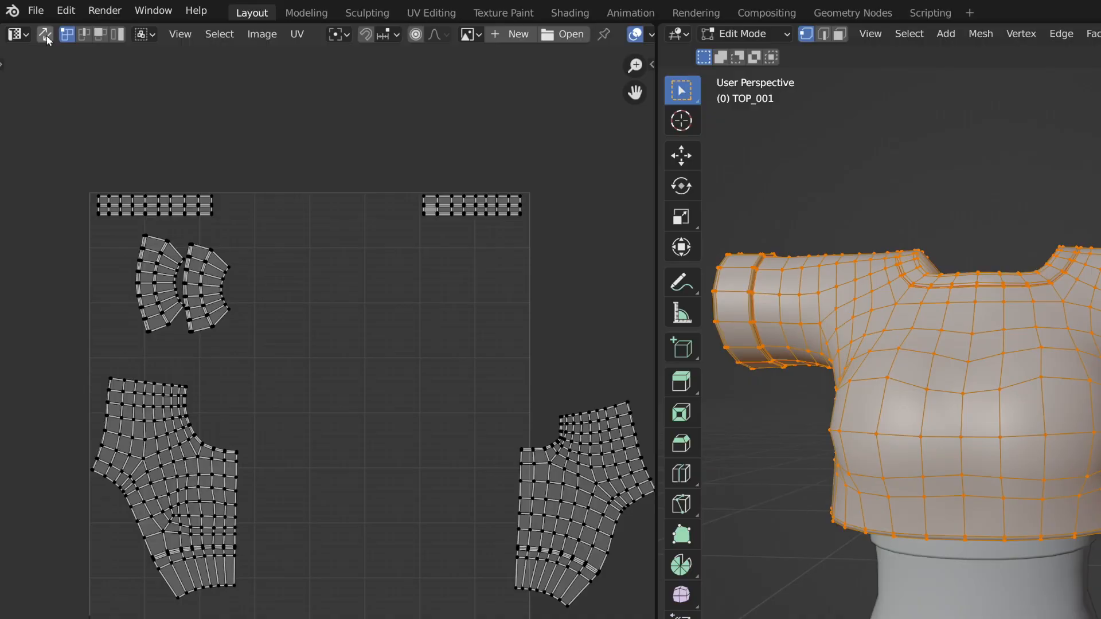
{"action": "left_click", "coordinate": [31, 33]}
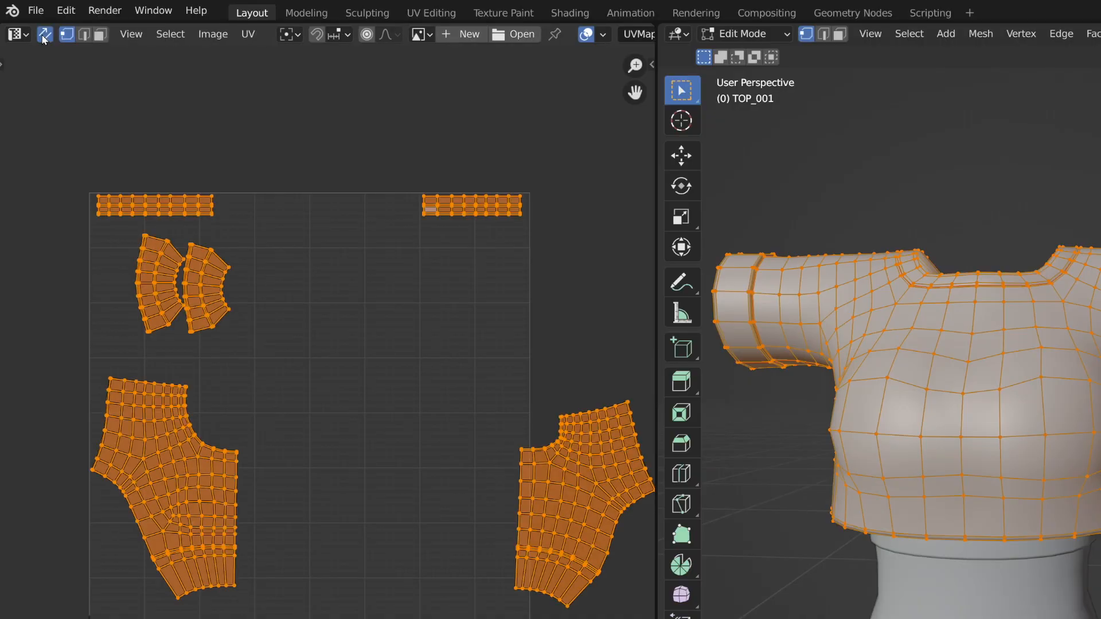
{"action": "left_click", "coordinate": [839, 34]}
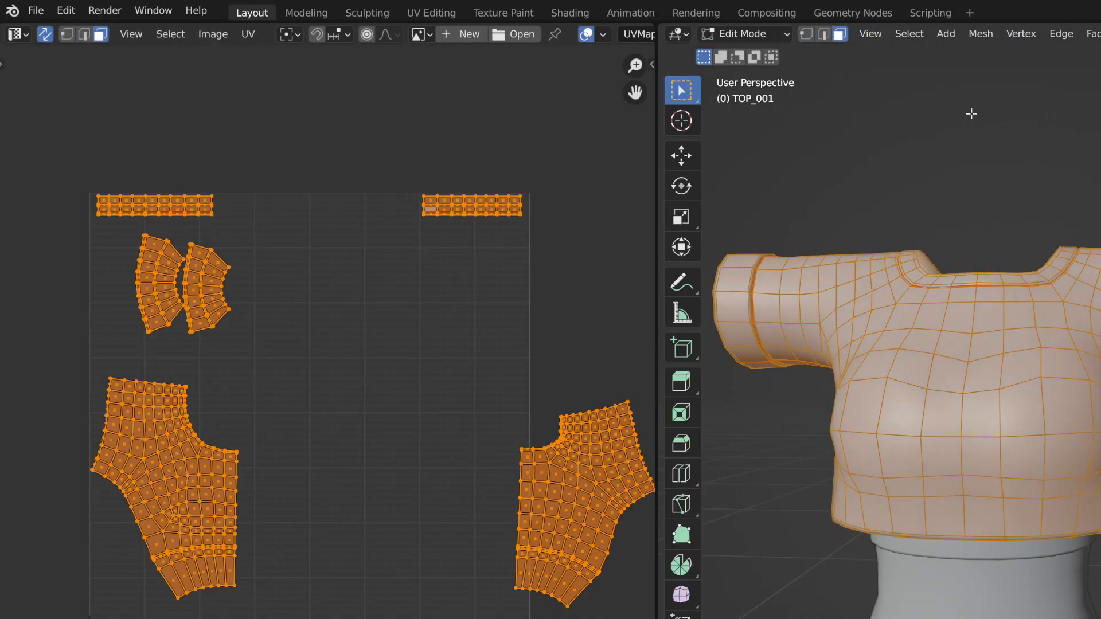
{"action": "key", "text": "alt+a"}
{"action": "scroll", "coordinate": [917, 401], "scroll_direction": "down", "scroll_amount": 2}
{"action": "middle_click_drag", "start_coordinate": [917, 401], "coordinate": [918, 459]}
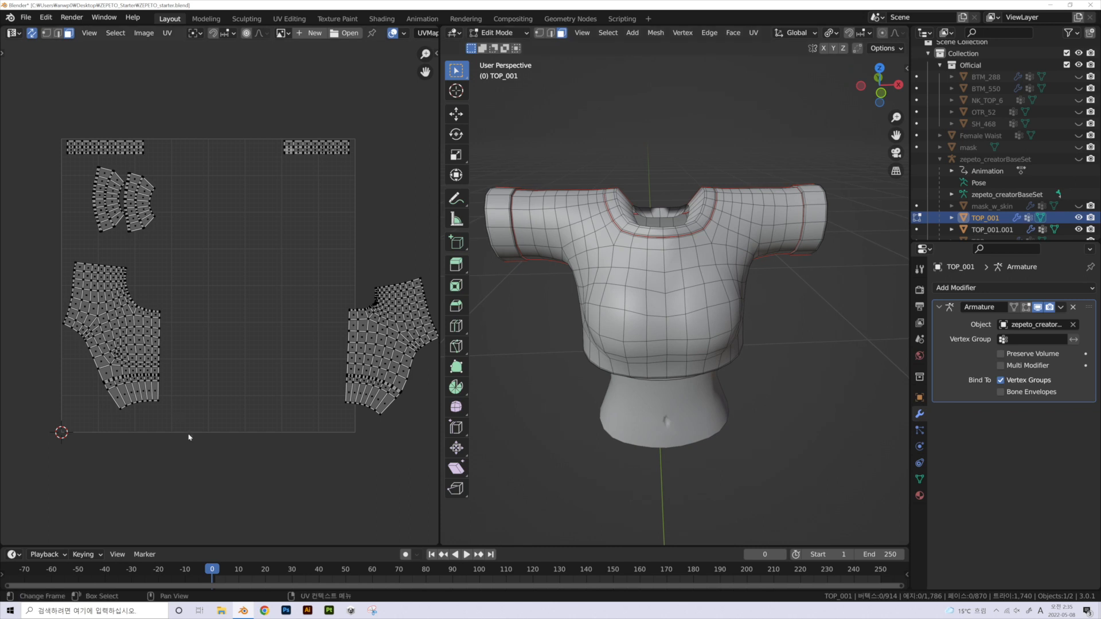
- Select the front body UV island and examine both overlapping garment halves, switching on X-ray
{"action": "left_click_drag", "start_coordinate": [189, 436], "coordinate": [33, 250]}
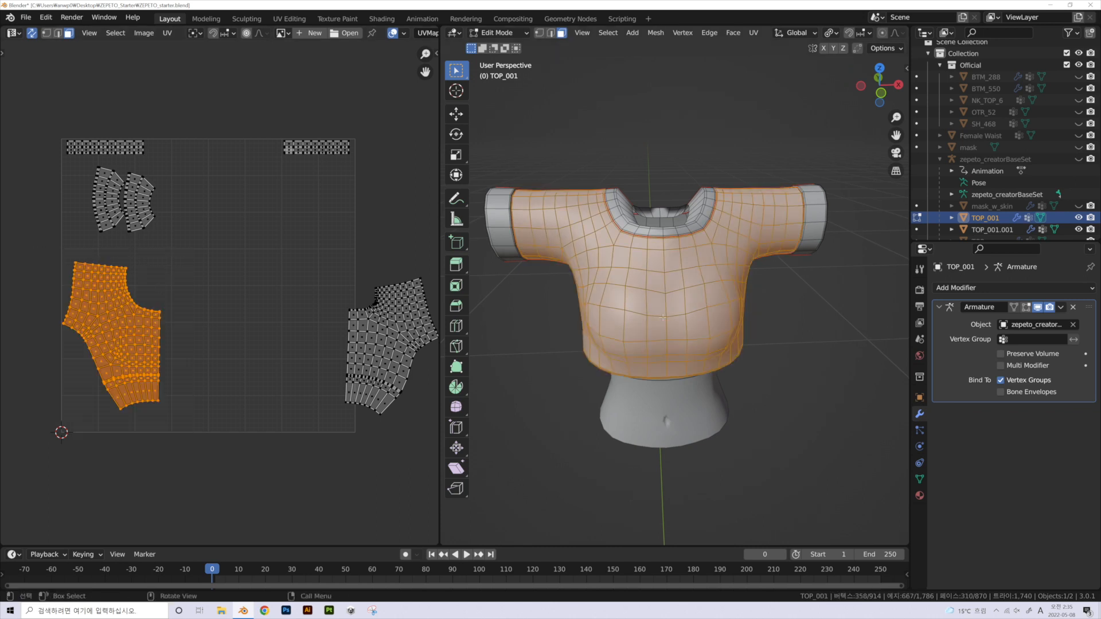
{"action": "middle_click_drag", "start_coordinate": [762, 267], "coordinate": [644, 231]}
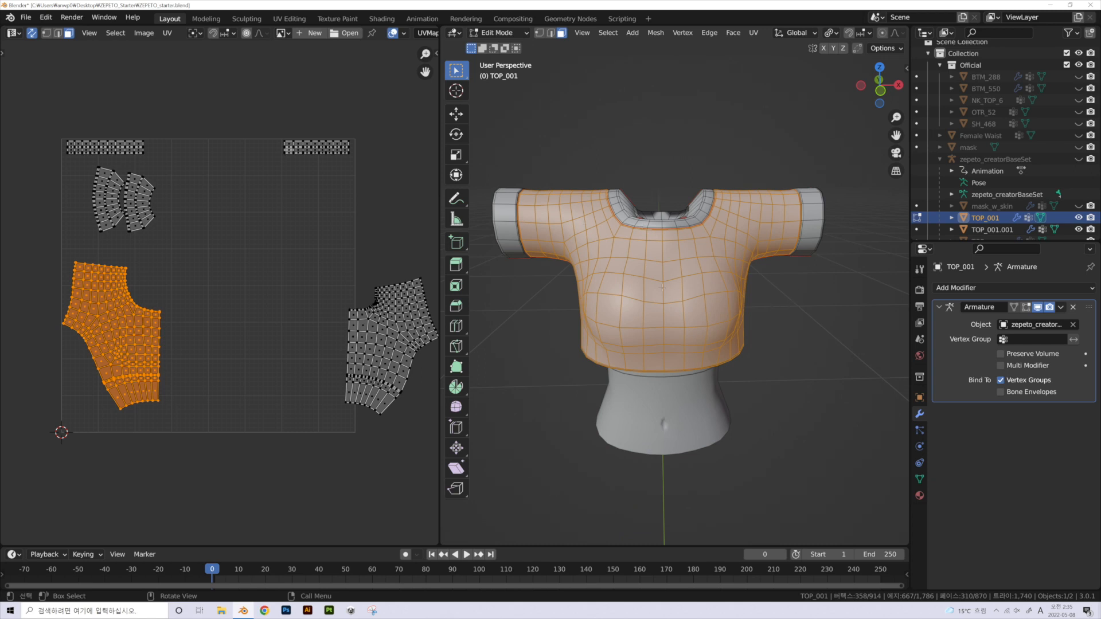
{"action": "middle_click_drag", "start_coordinate": [666, 277], "coordinate": [669, 277]}
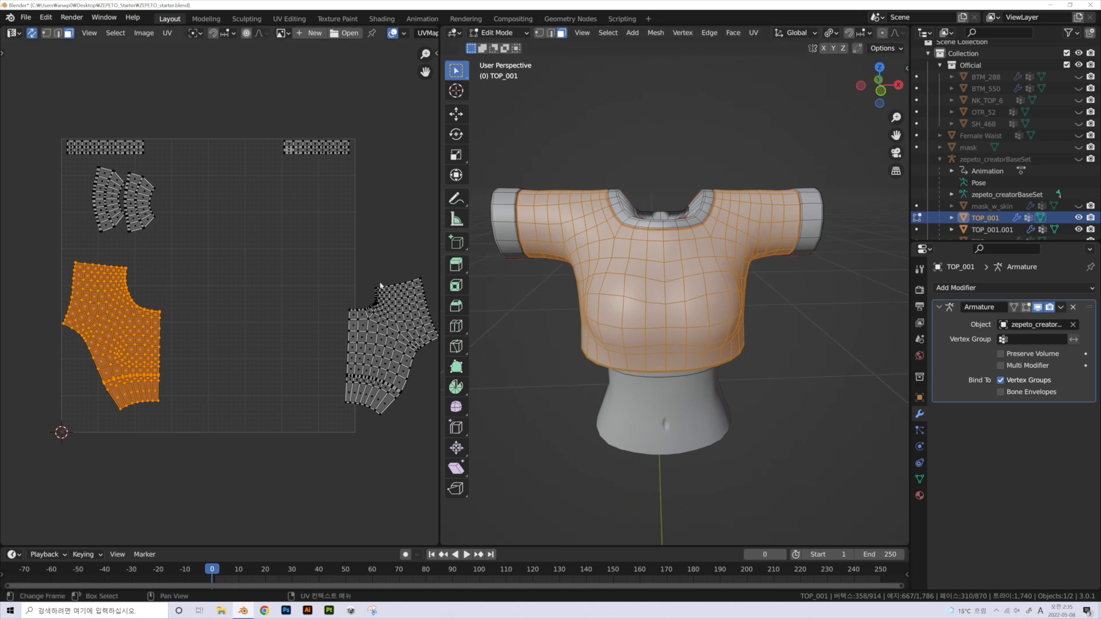
{"action": "middle_click_drag", "start_coordinate": [655, 372], "coordinate": [716, 262]}
{"action": "key", "text": "alt+z"}
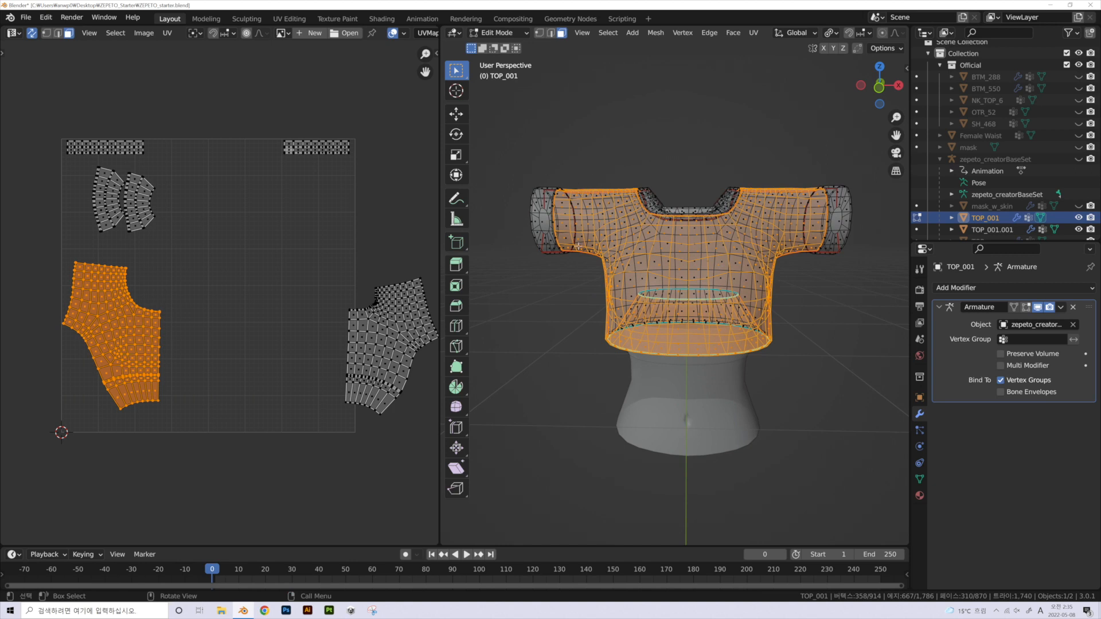
{"action": "left_click", "coordinate": [680, 235], "text": "shift"}
{"action": "left_click", "coordinate": [680, 235], "text": "shift"}
{"action": "left_click_drag", "start_coordinate": [522, 141], "coordinate": [682, 399], "text": "ctrl"}
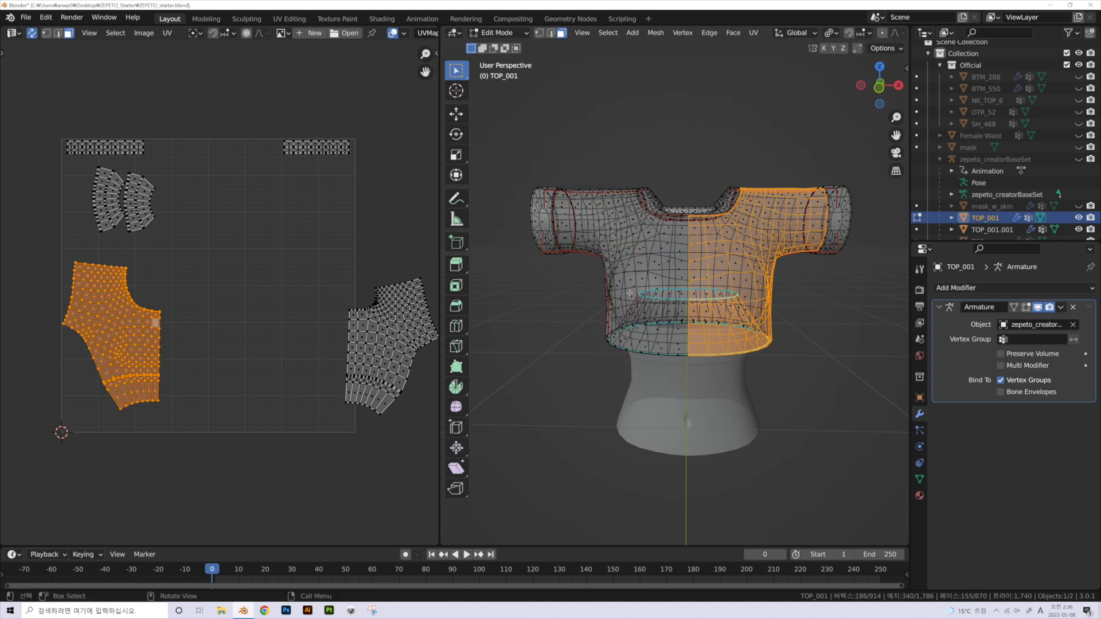
{"action": "left_click", "coordinate": [696, 135]}
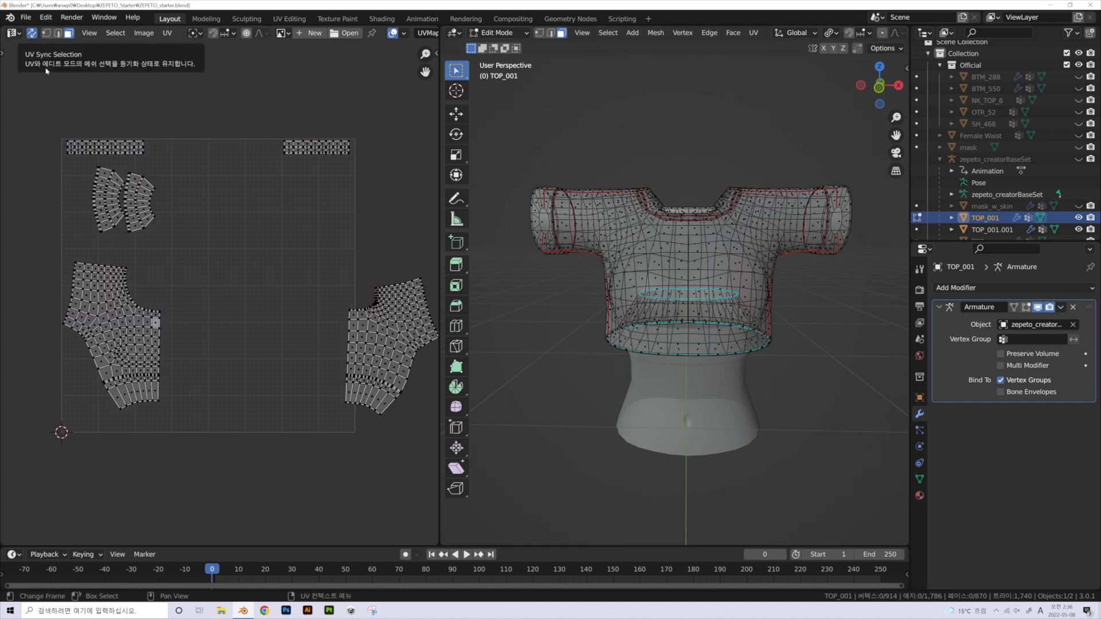
- Select the front body UV island, deselect the garment's -X half through the mesh, and turn X-ray off
{"action": "left_click_drag", "start_coordinate": [189, 437], "coordinate": [37, 256]}
{"action": "middle_click_drag", "start_coordinate": [685, 215], "coordinate": [668, 201]}
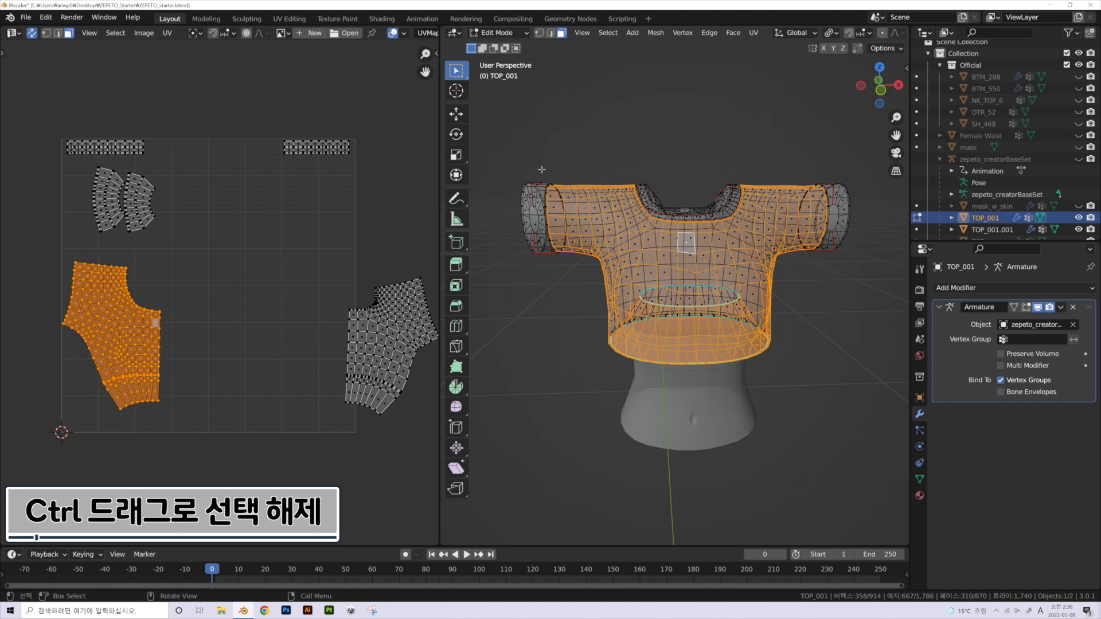
{"action": "left_click_drag", "start_coordinate": [515, 135], "coordinate": [690, 436], "text": "ctrl"}
{"action": "middle_click_drag", "start_coordinate": [690, 436], "coordinate": [646, 216]}
{"action": "key", "text": "alt+z"}
{"action": "key", "text": "alt+z"}
{"action": "left_click_drag", "start_coordinate": [633, 208], "coordinate": [695, 373], "text": "ctrl"}
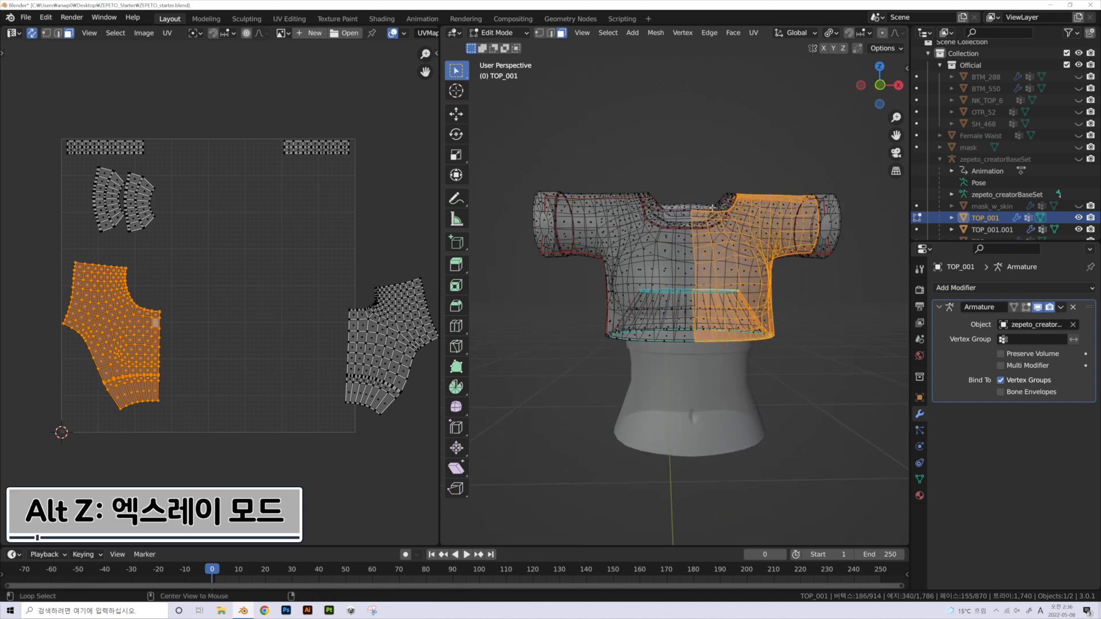
{"action": "key", "text": "alt+z"}
{"action": "mouse_move", "coordinate": [712, 207]}
{"action": "middle_mouse_down"}
{"action": "mouse_move", "coordinate": [676, 269]}
{"action": "mouse_move", "coordinate": [672, 243]}
{"action": "middle_mouse_up"}
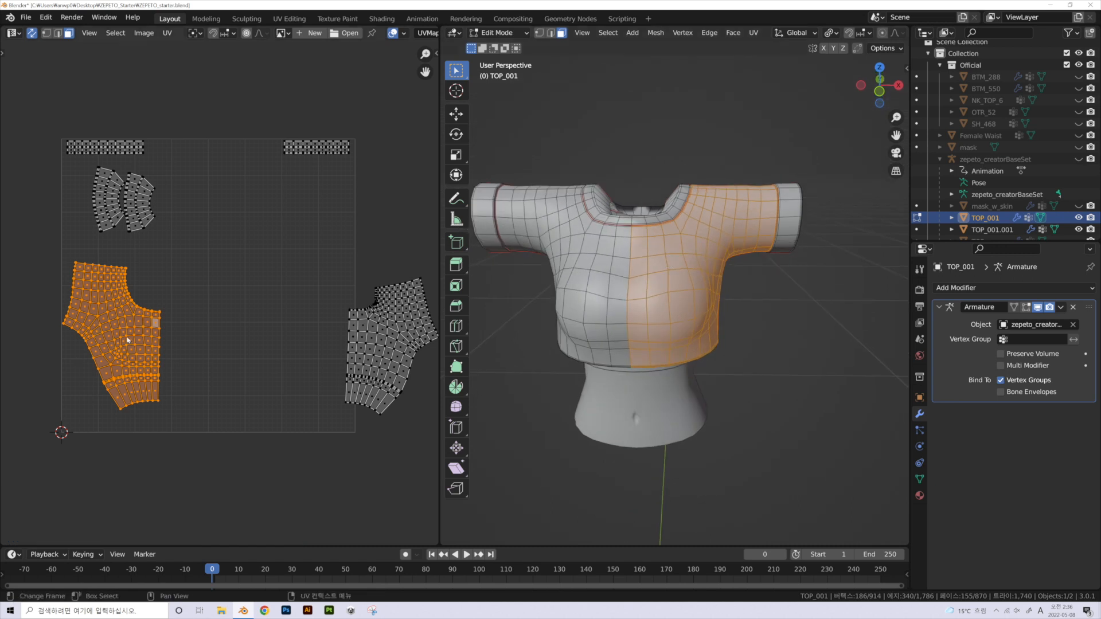
{"action": "middle_click_drag", "start_coordinate": [735, 199], "coordinate": [645, 261]}
- Mirror the selected front body half's UVs along X
{"action": "right_click", "coordinate": [115, 321]}
{"action": "left_click", "coordinate": [116, 318]}
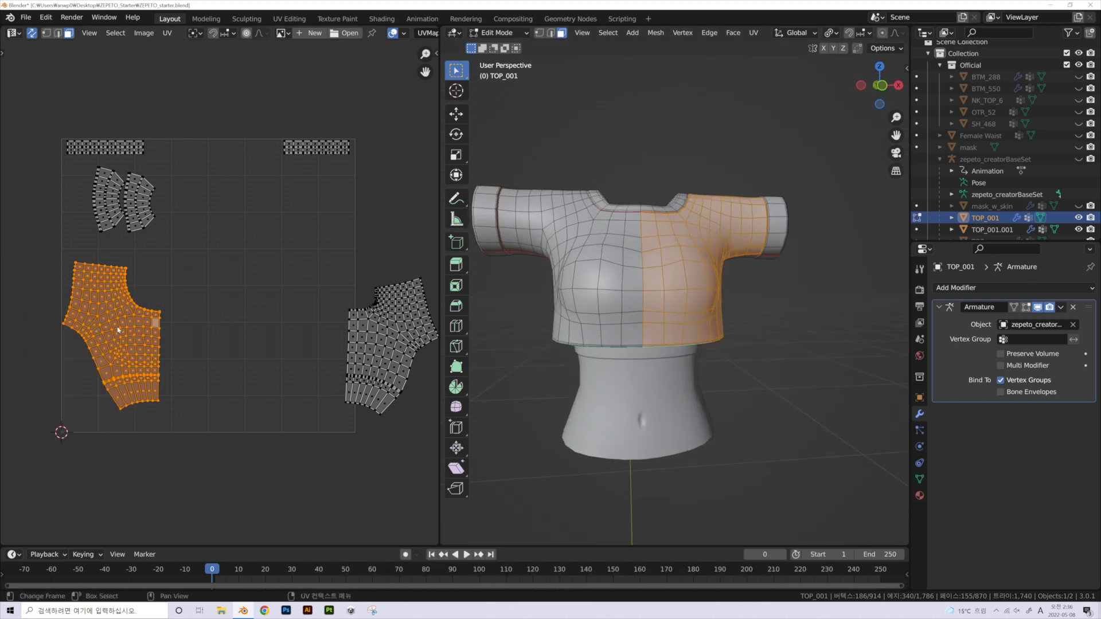
{"action": "right_click", "coordinate": [86, 325]}
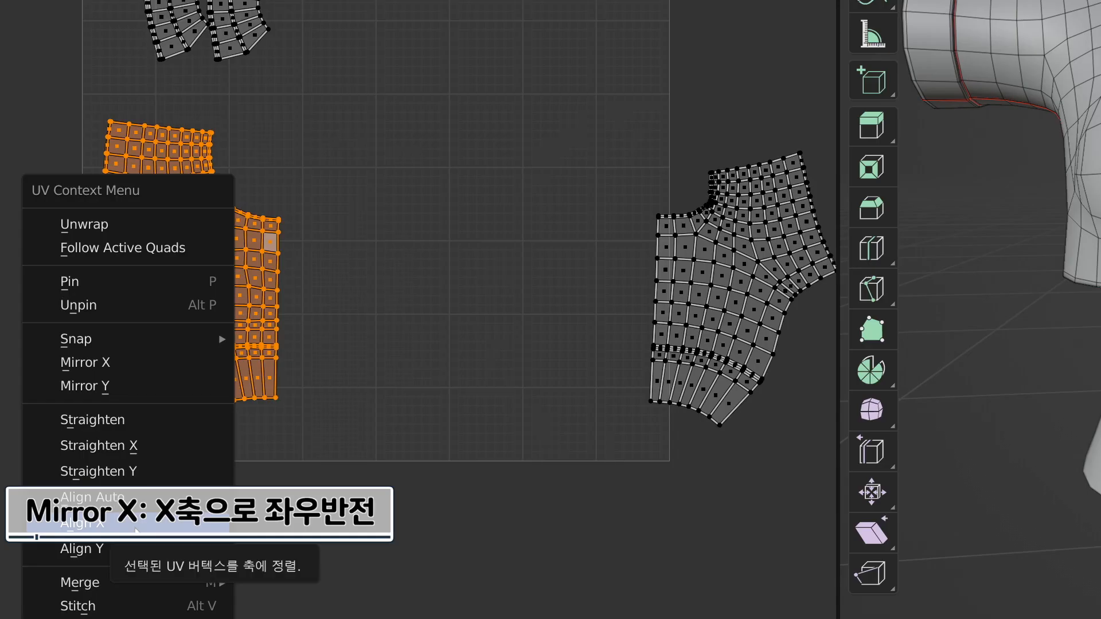
{"action": "left_click", "coordinate": [126, 366]}
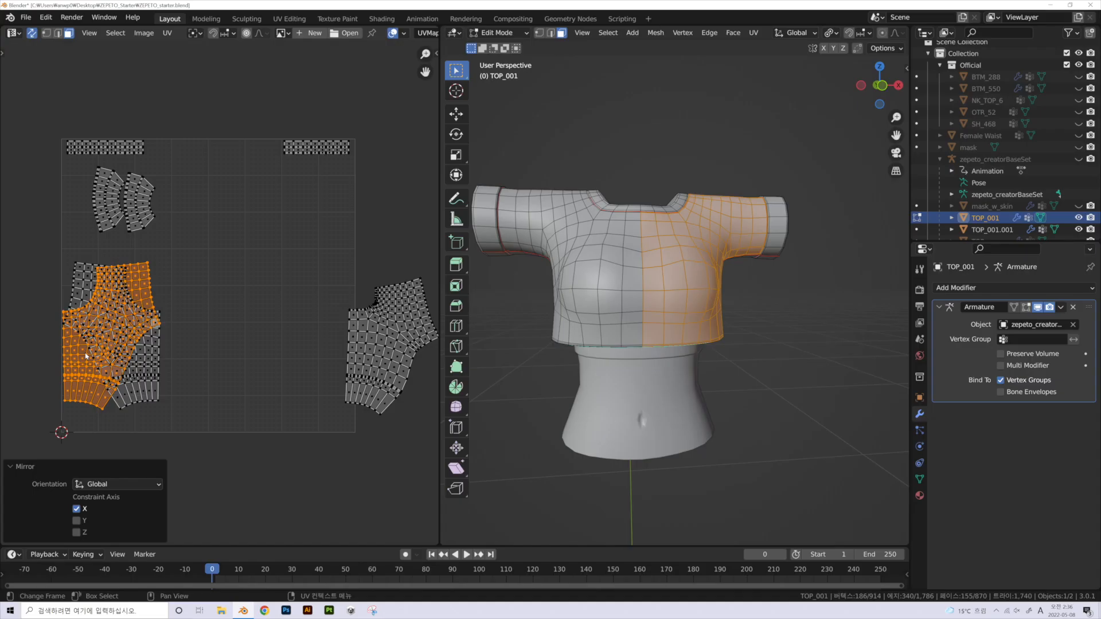
- Move the mirrored front half's UVs about 0.336 m along X to meet the other half at the centre edge
{"action": "key", "text": "g"}
{"action": "key", "text": "x"}
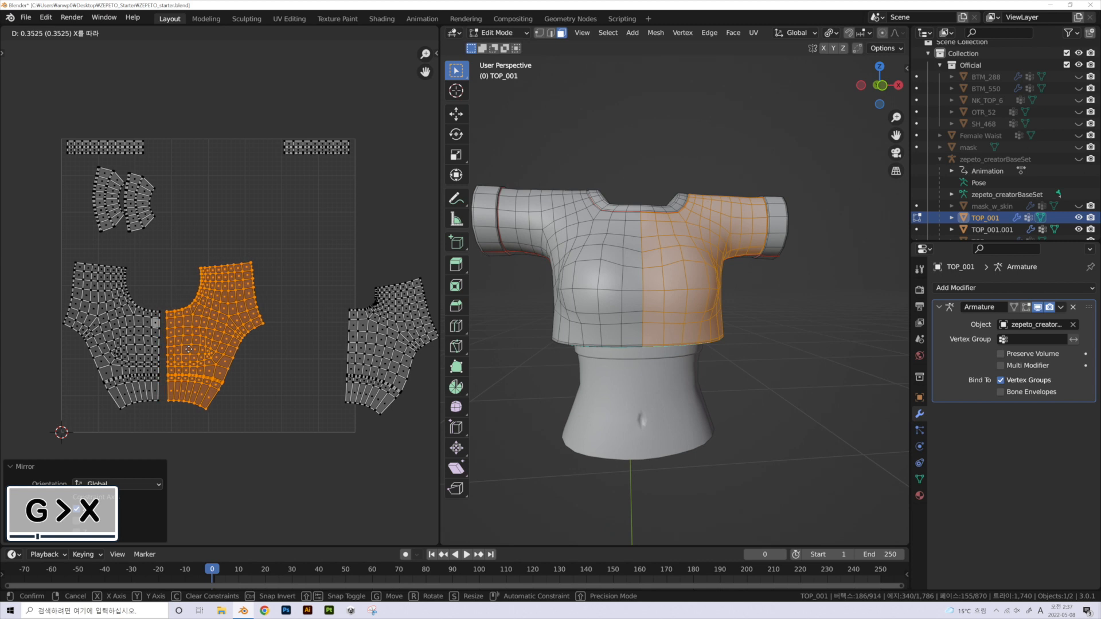
{"action": "left_click", "coordinate": [184, 347]}
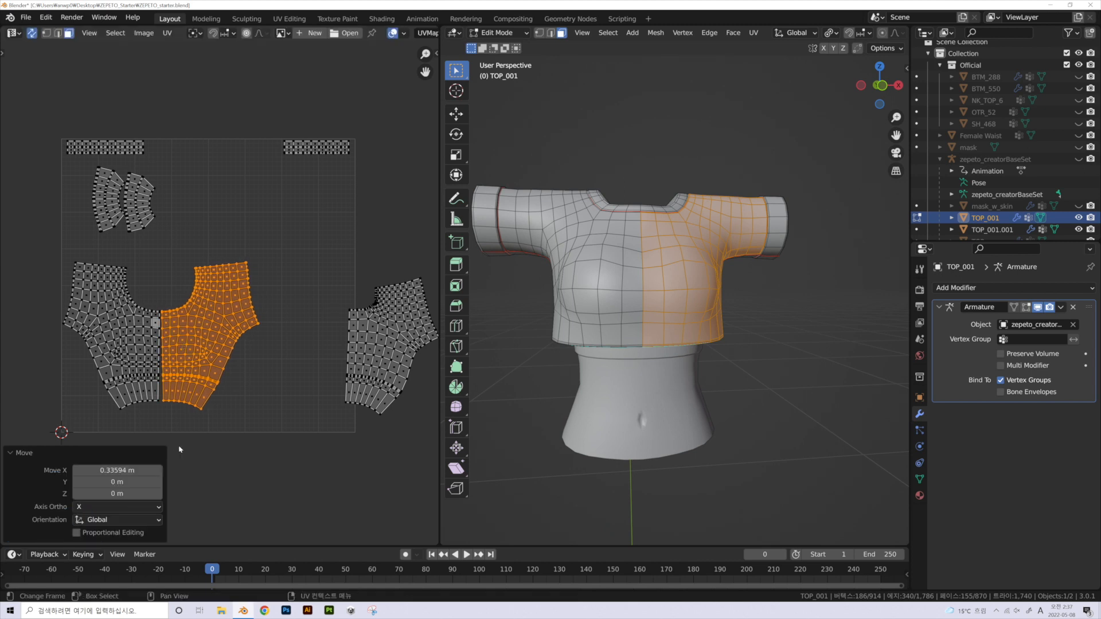
- Nudge the mirrored front half's UVs about -0.004 m along X, closer to the other half's centre edge
{"action": "scroll", "coordinate": [224, 355], "scroll_direction": "up", "scroll_amount": 3}
{"action": "scroll", "coordinate": [223, 355], "scroll_direction": "up", "scroll_amount": 2}
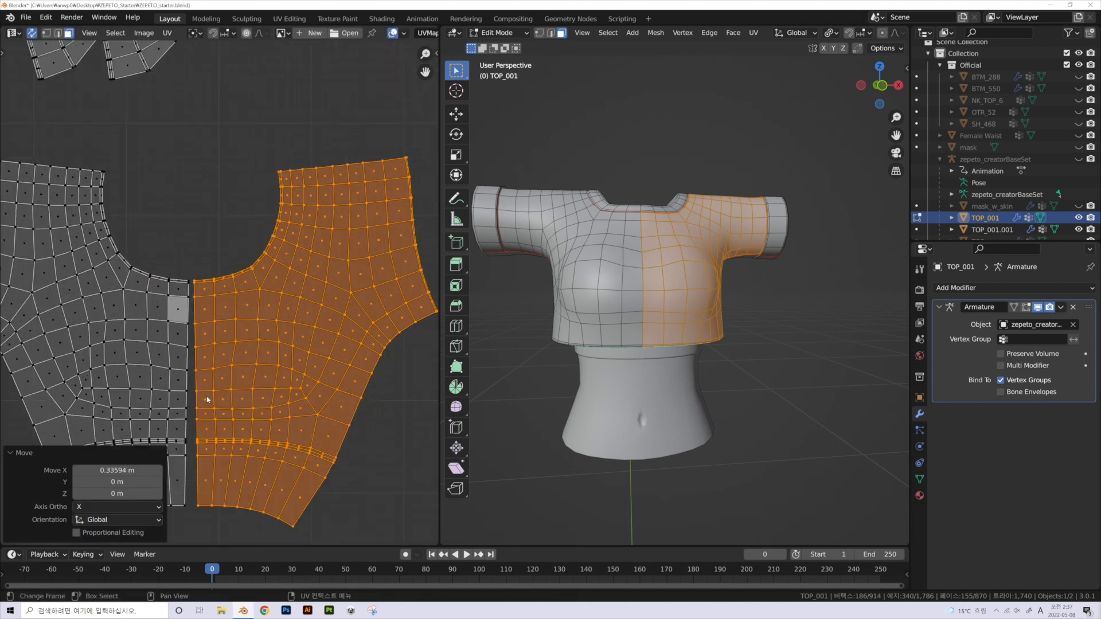
{"action": "key", "text": "g"}
{"action": "key", "text": "y"}
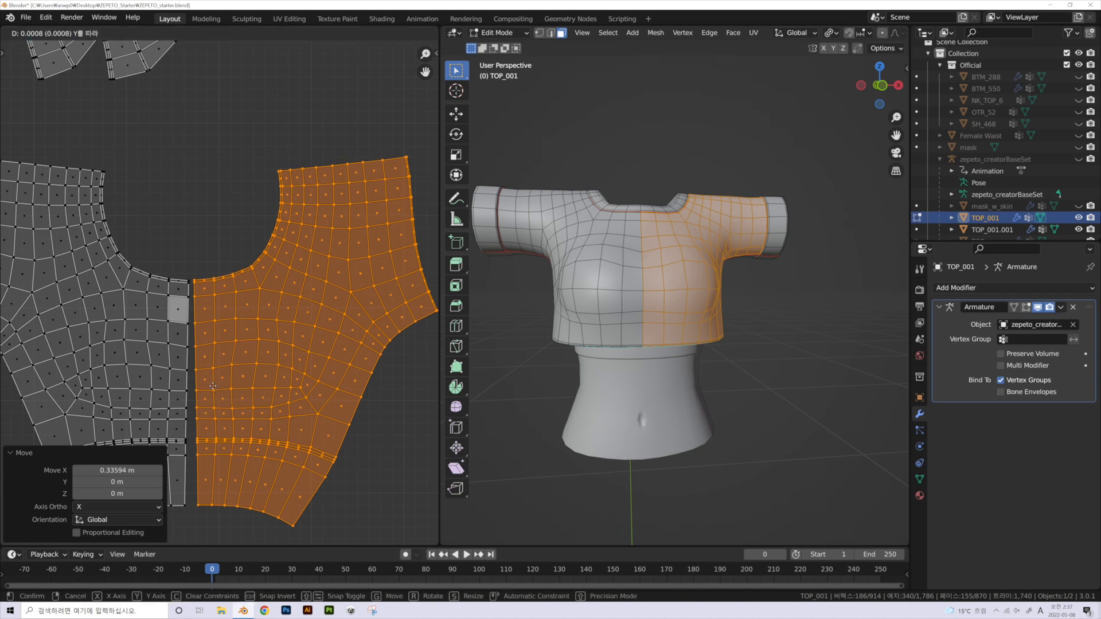
{"action": "left_click", "coordinate": [211, 386]}
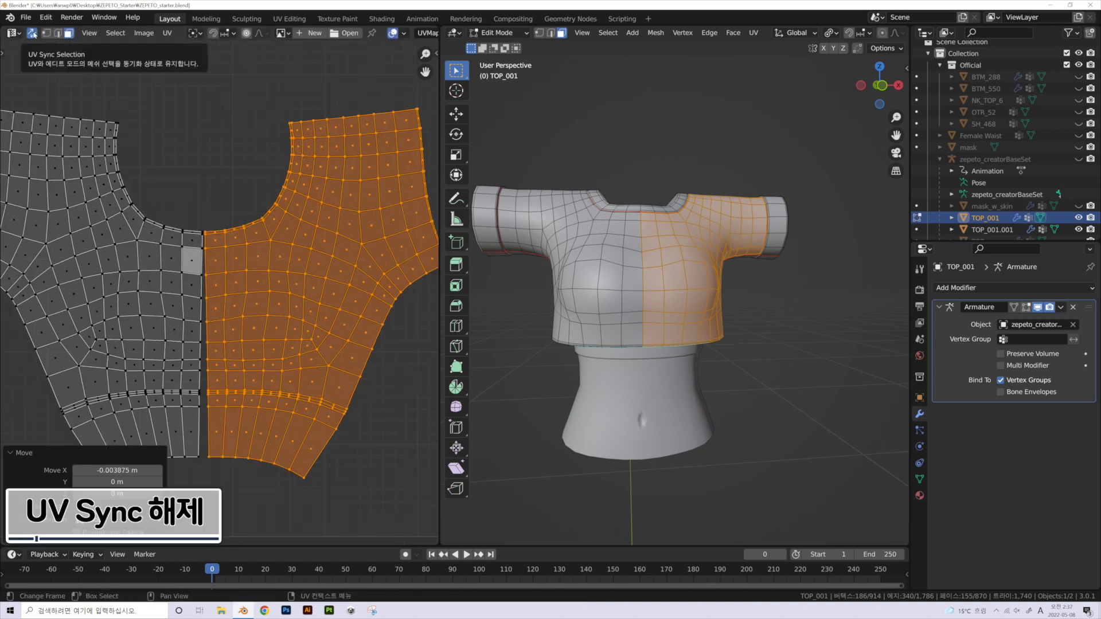
- Turn off UV selection sync and select the whole garment mesh so all its UV islands are shown
{"action": "left_click", "coordinate": [32, 33]}
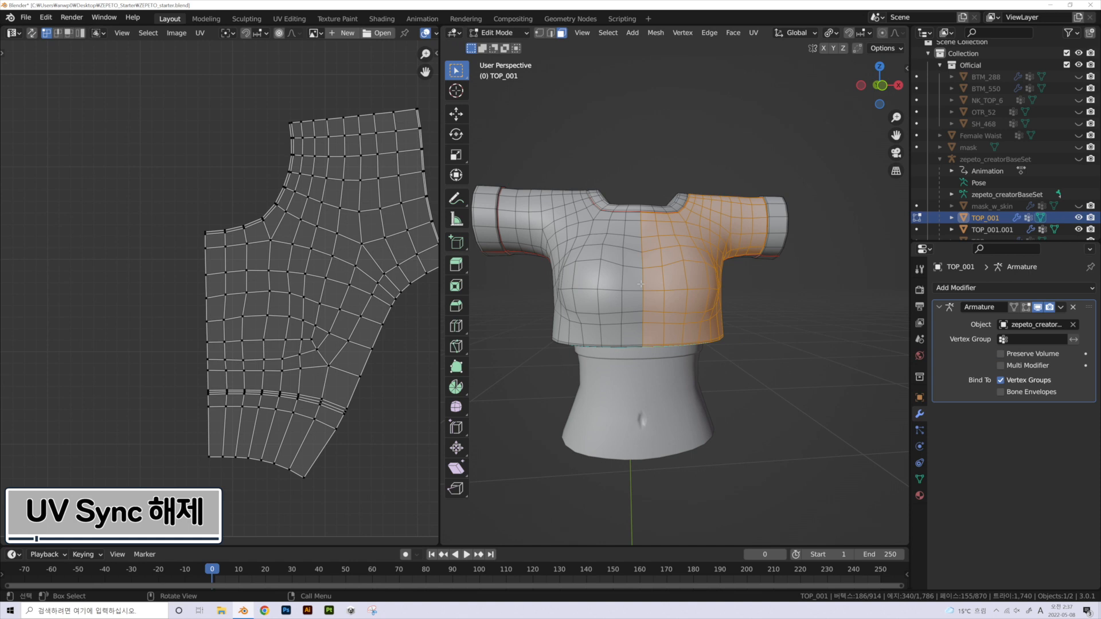
{"action": "key", "text": "l"}
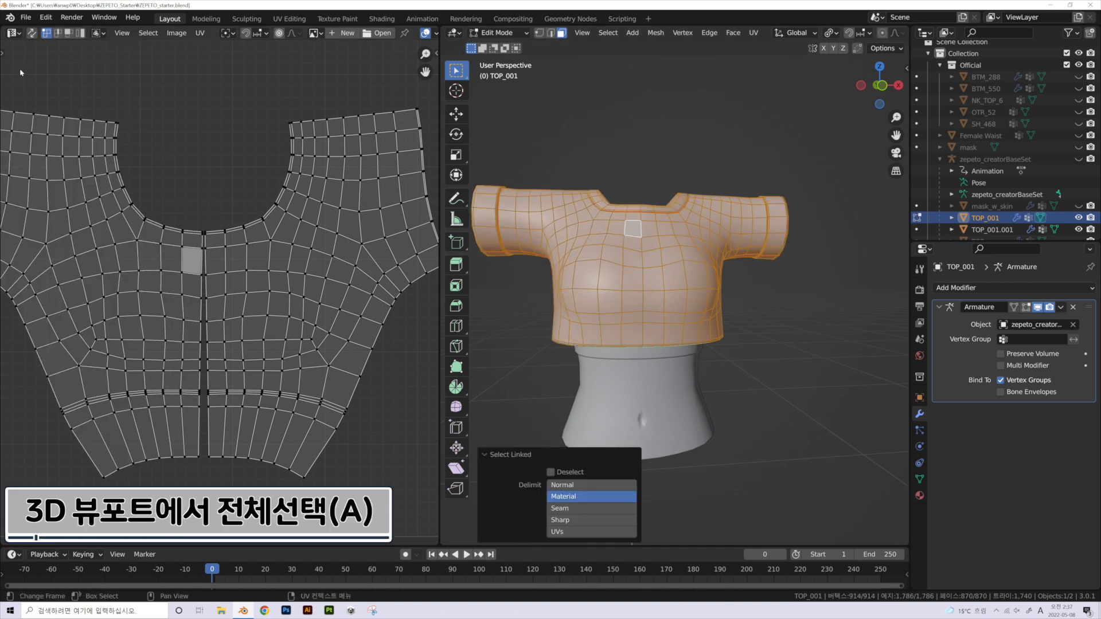
- Select the facing centre-edge UVs of both front halves, scale them to 0 along X, and clear the UV selection
{"action": "left_click_drag", "start_coordinate": [194, 207], "coordinate": [221, 516]}
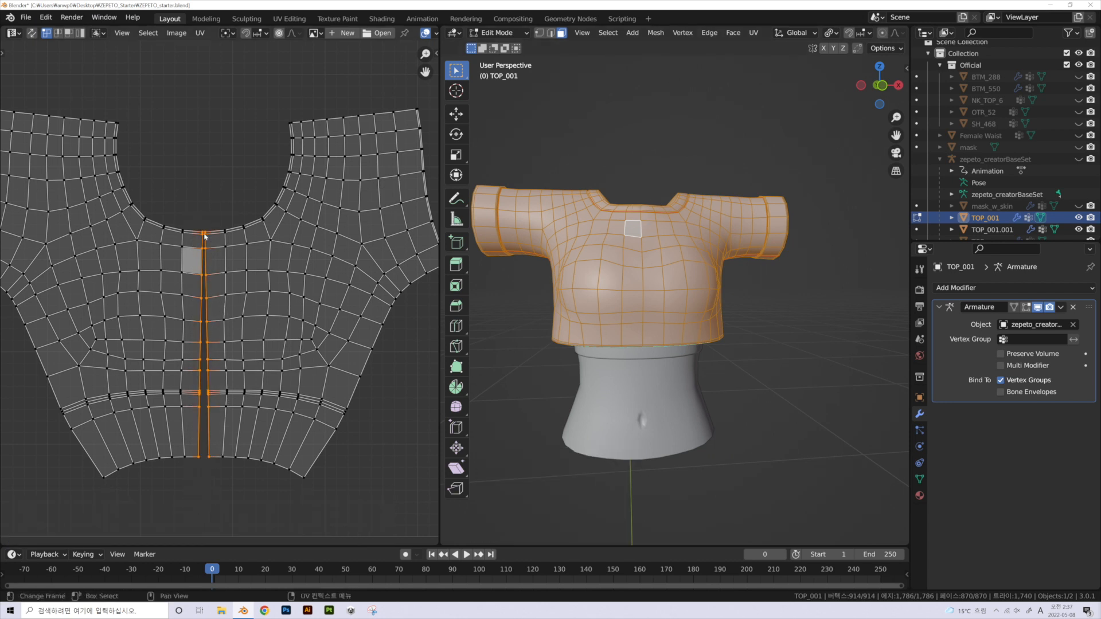
{"action": "key", "text": "s"}
{"action": "key", "text": "x"}
{"action": "key", "text": "0"}
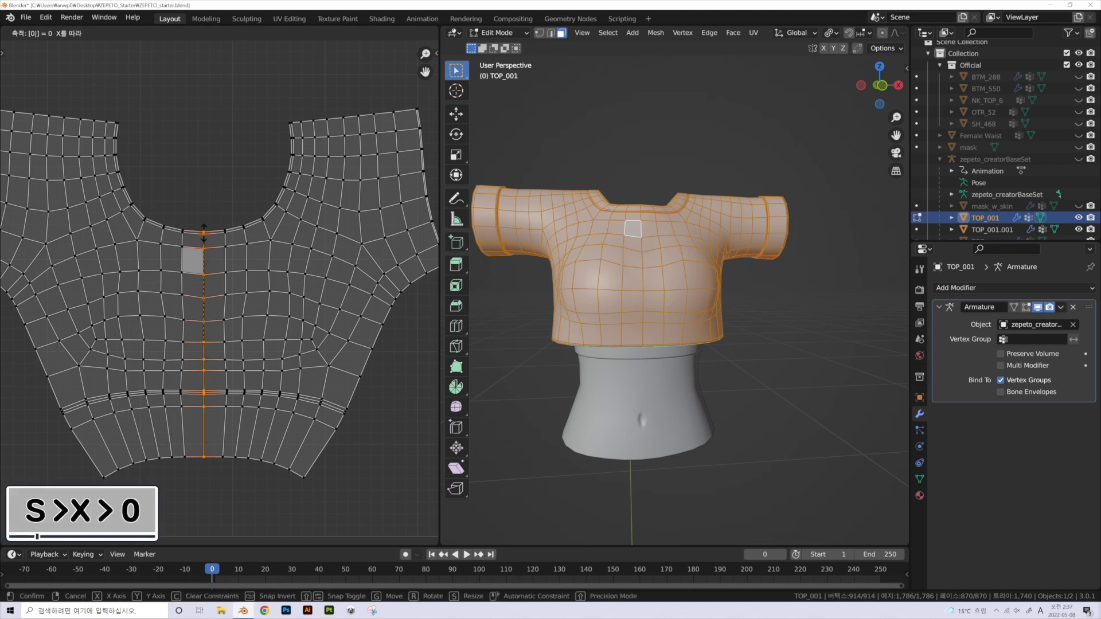
{"action": "key", "text": "Return"}
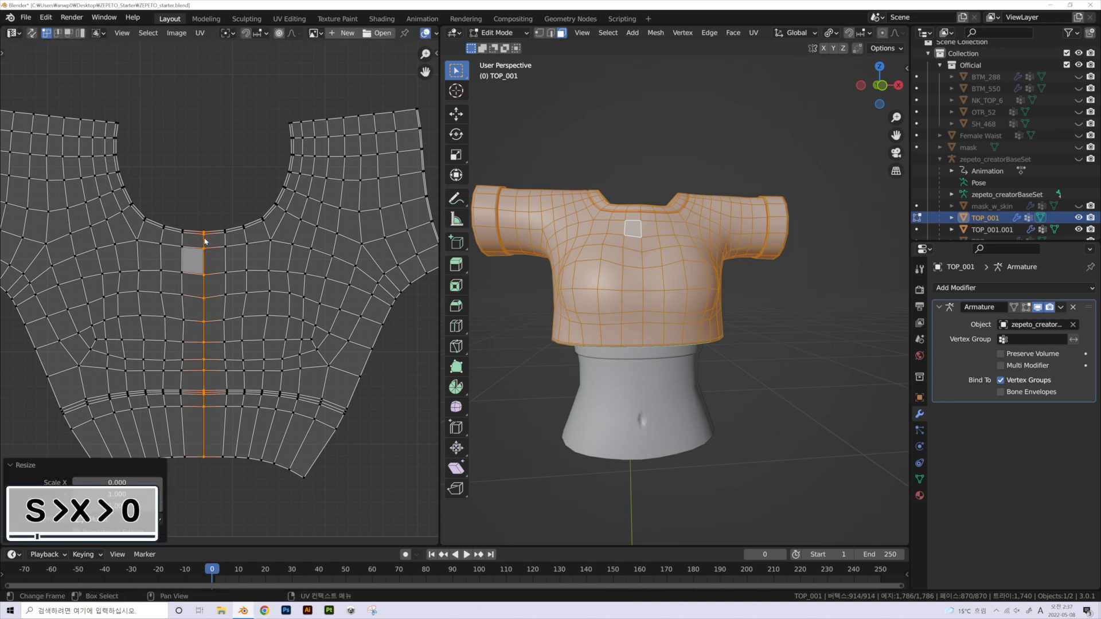
{"action": "scroll", "coordinate": [153, 297], "scroll_direction": "down", "scroll_amount": 2}
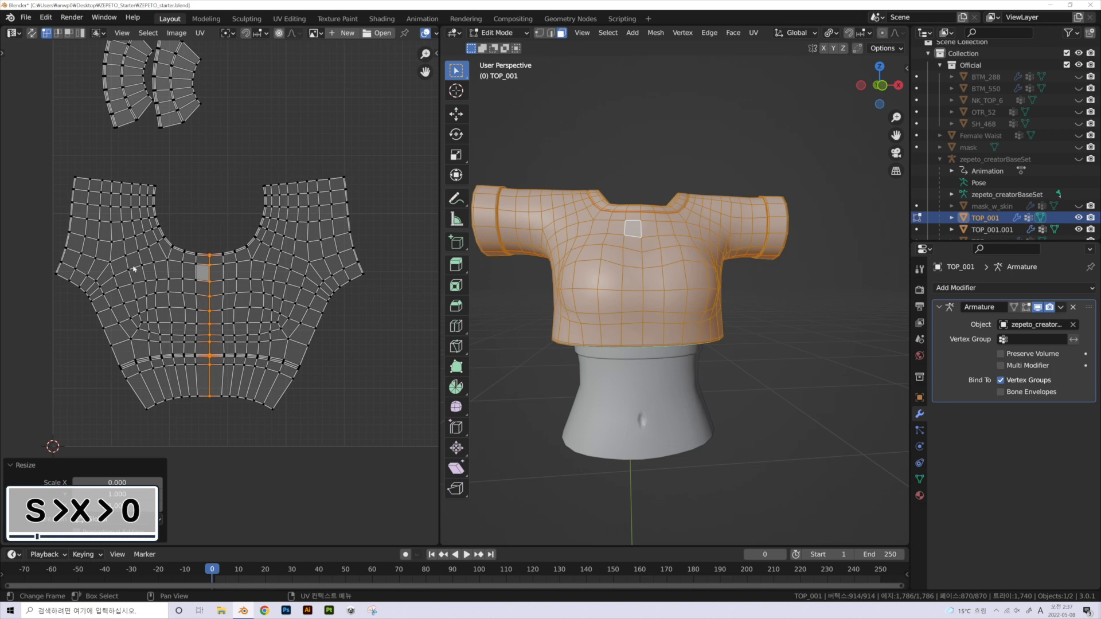
{"action": "scroll", "coordinate": [192, 391], "scroll_direction": "up", "scroll_amount": 2}
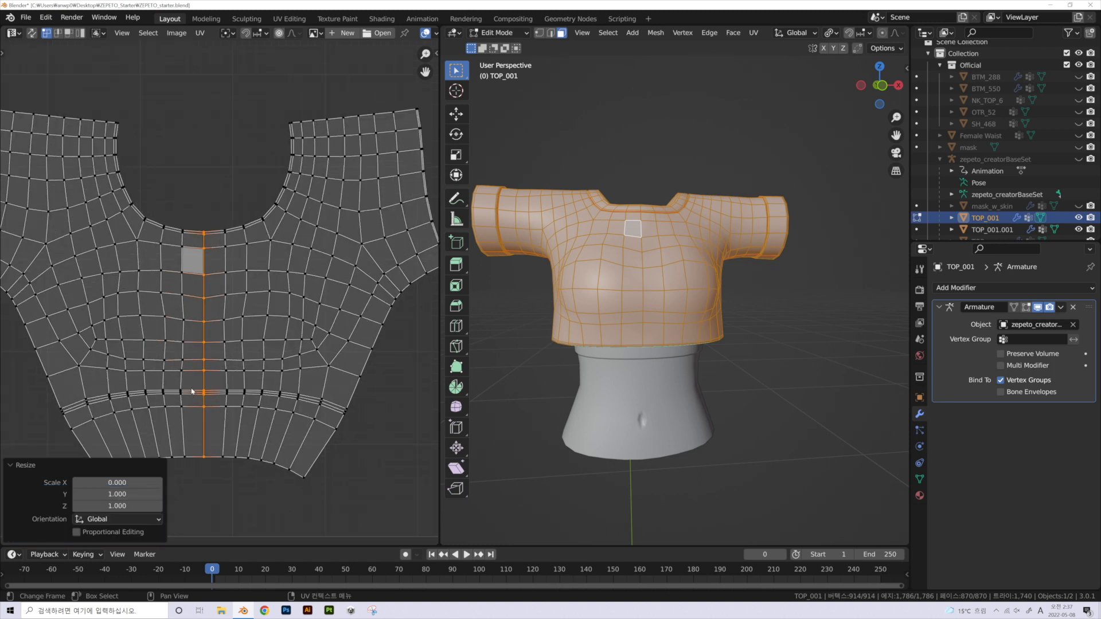
{"action": "left_click", "coordinate": [214, 166]}
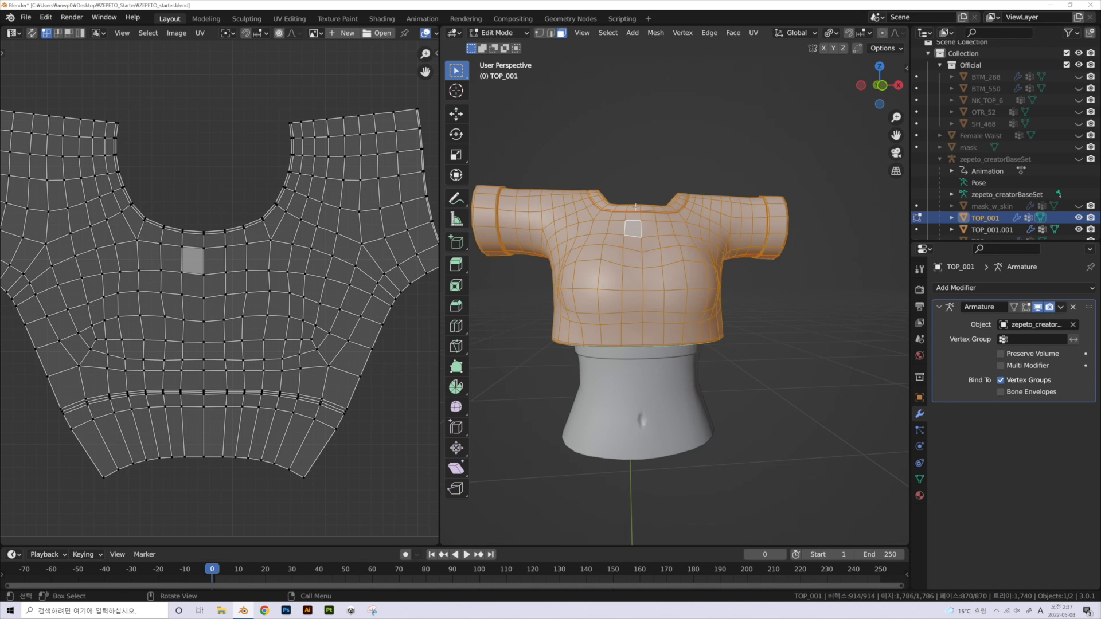
- Examine the joined front UV island with its centre seam and the overlapping back body island outside the UV tile
{"action": "middle_click_drag", "start_coordinate": [646, 279], "coordinate": [645, 298]}
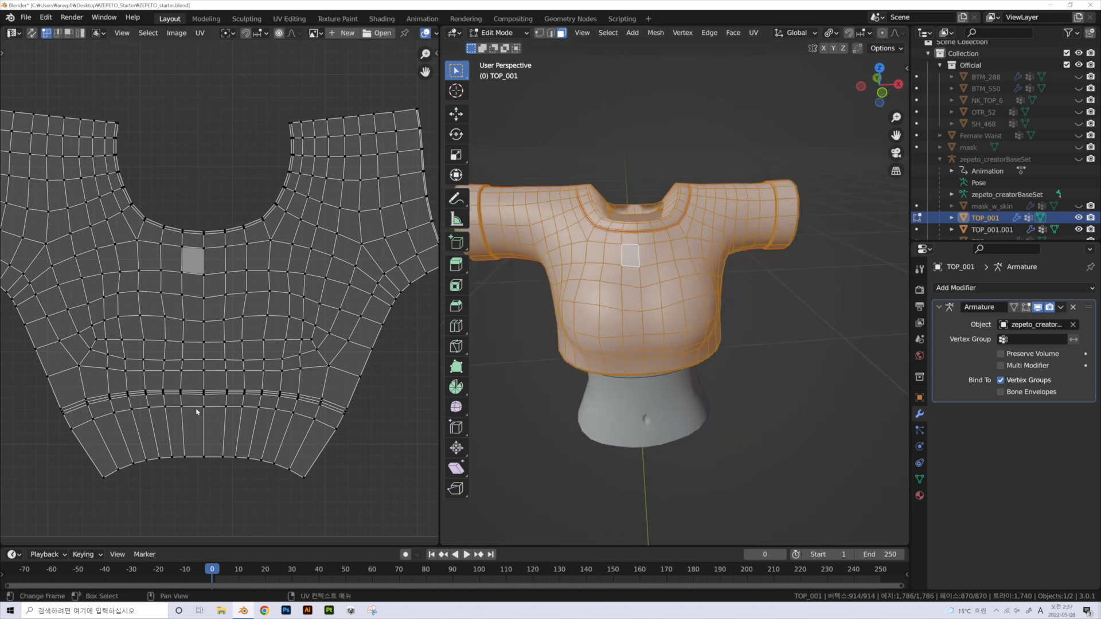
{"action": "scroll", "coordinate": [196, 417], "scroll_direction": "down", "scroll_amount": 5}
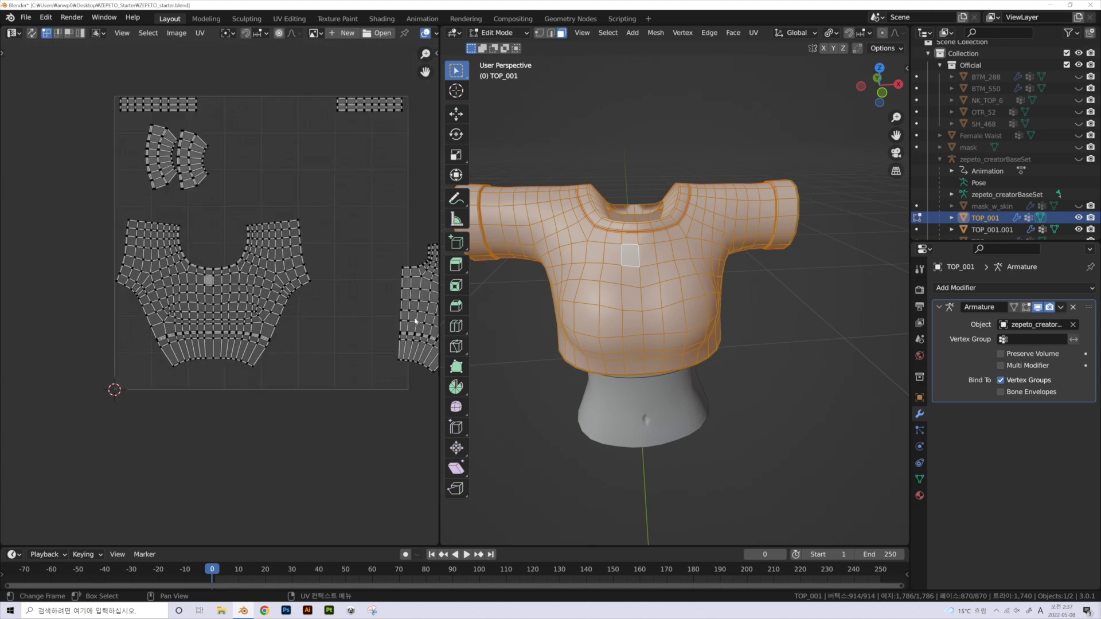
{"action": "scroll", "coordinate": [416, 324], "scroll_direction": "up", "scroll_amount": 2}
{"action": "scroll", "coordinate": [564, 370], "scroll_direction": "down", "scroll_amount": 2}
{"action": "middle_click_drag", "start_coordinate": [566, 377], "coordinate": [558, 363]}
{"action": "scroll", "coordinate": [322, 371], "scroll_direction": "down", "scroll_amount": 6}
{"action": "left_click_drag", "start_coordinate": [367, 363], "coordinate": [285, 260]}
{"action": "scroll", "coordinate": [321, 300], "scroll_direction": "up", "scroll_amount": 2}
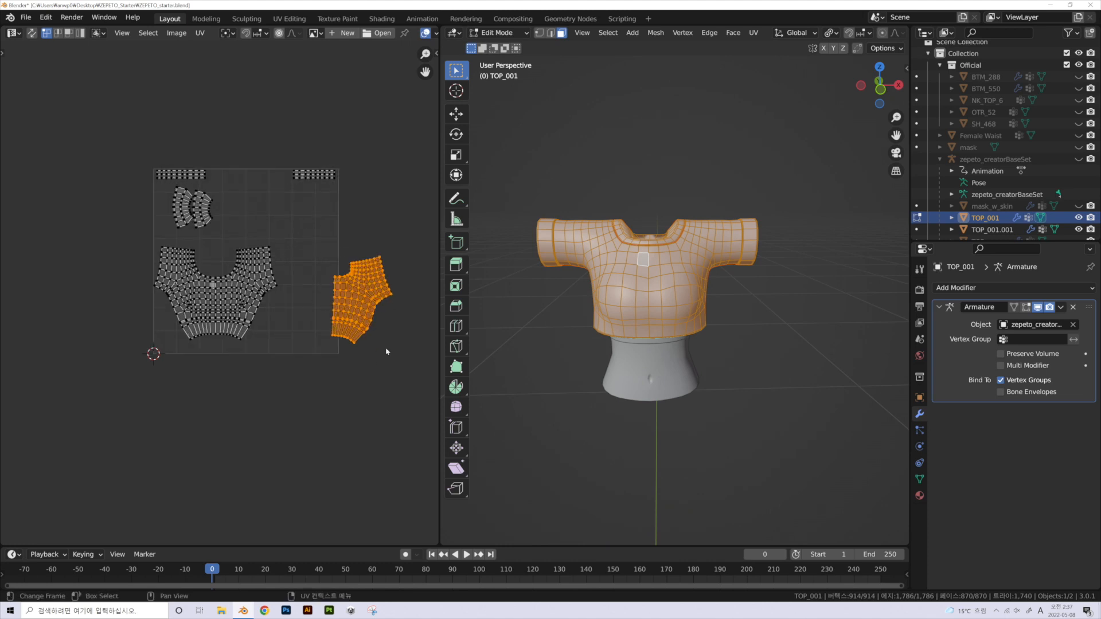
{"action": "scroll", "coordinate": [346, 311], "scroll_direction": "up", "scroll_amount": 2}
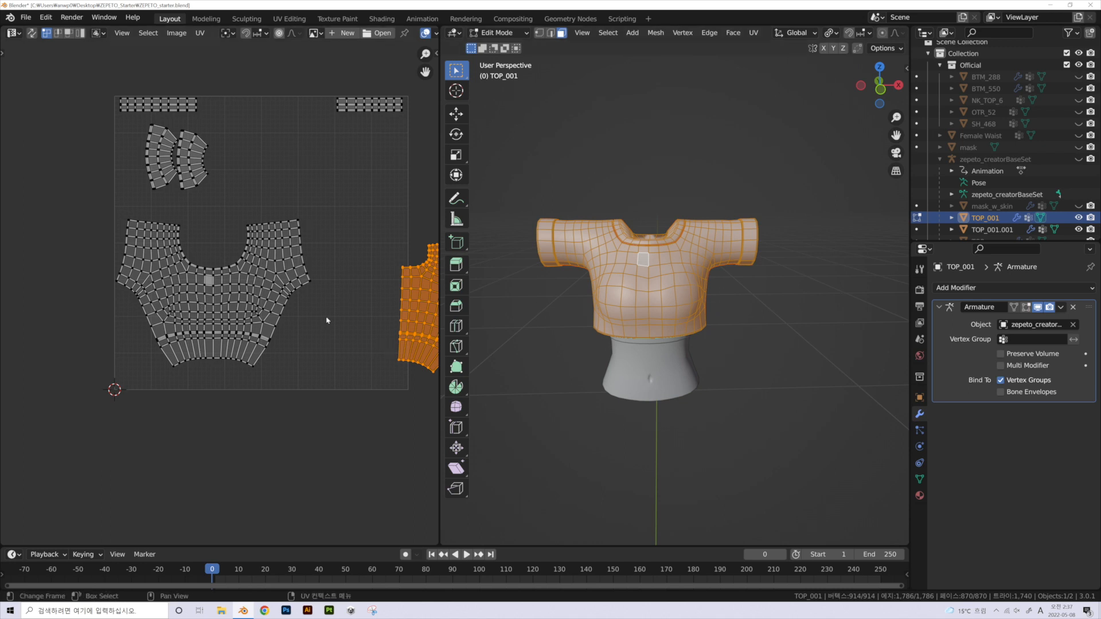
{"action": "left_click_drag", "start_coordinate": [208, 263], "coordinate": [215, 388]}
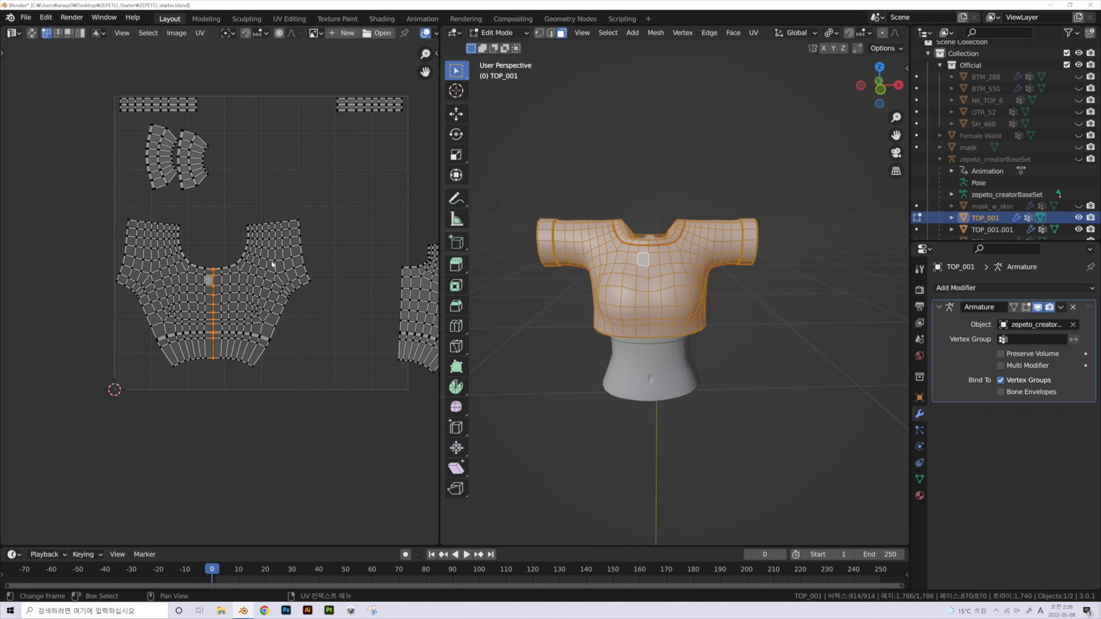
{"action": "middle_click_drag", "start_coordinate": [369, 246], "coordinate": [315, 275]}
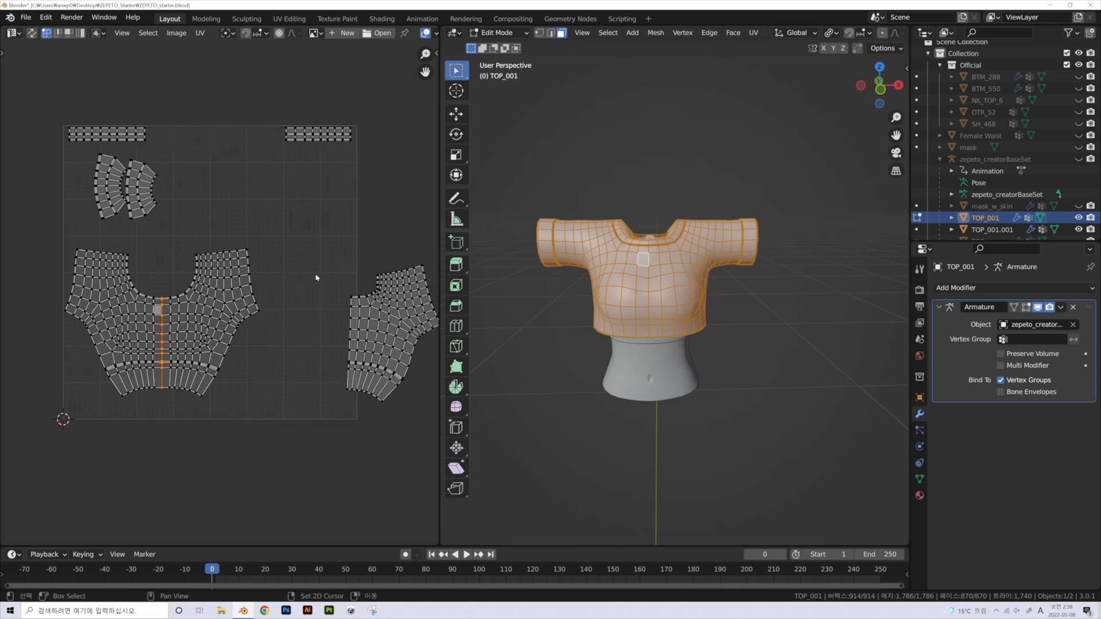
{"action": "left_click", "coordinate": [278, 401]}
{"action": "left_click_drag", "start_coordinate": [284, 425], "coordinate": [20, 240]}
{"action": "left_click", "coordinate": [297, 230]}
{"action": "middle_click_drag", "start_coordinate": [326, 239], "coordinate": [295, 229]}
{"action": "middle_click_drag", "start_coordinate": [408, 378], "coordinate": [393, 379]}
- Clear the mesh selection, turn UV selection sync back on, and select the linked back body faces delimited by UVs
{"action": "left_click", "coordinate": [495, 371]}
{"action": "middle_click_drag", "start_coordinate": [811, 300], "coordinate": [688, 293]}
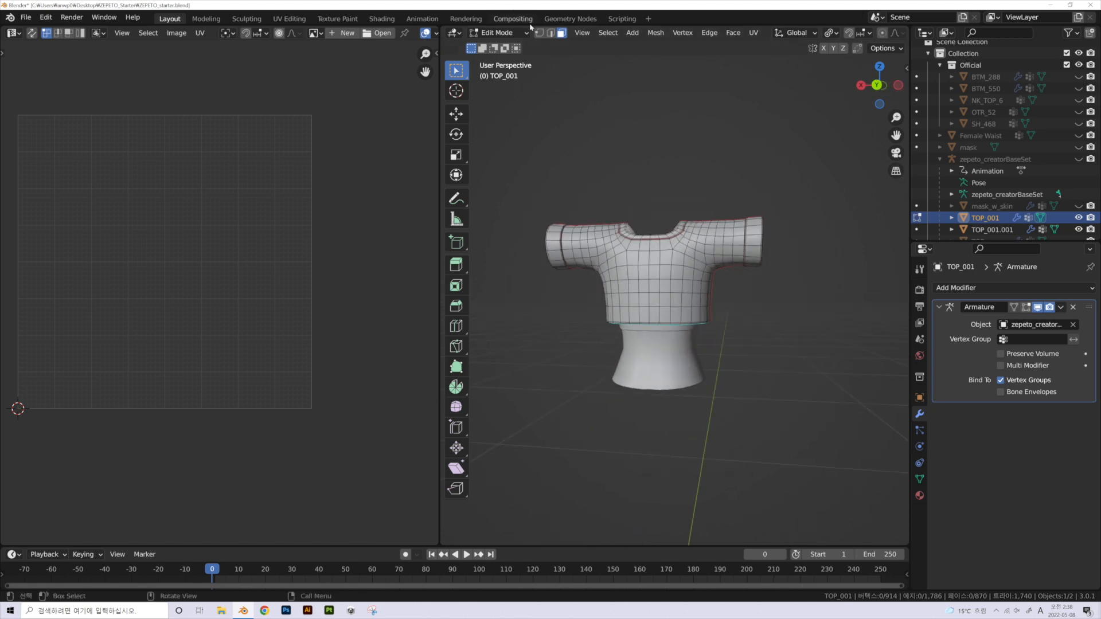
{"action": "scroll", "coordinate": [677, 296], "scroll_direction": "up", "scroll_amount": 5}
{"action": "middle_click_drag", "start_coordinate": [677, 296], "coordinate": [697, 298]}
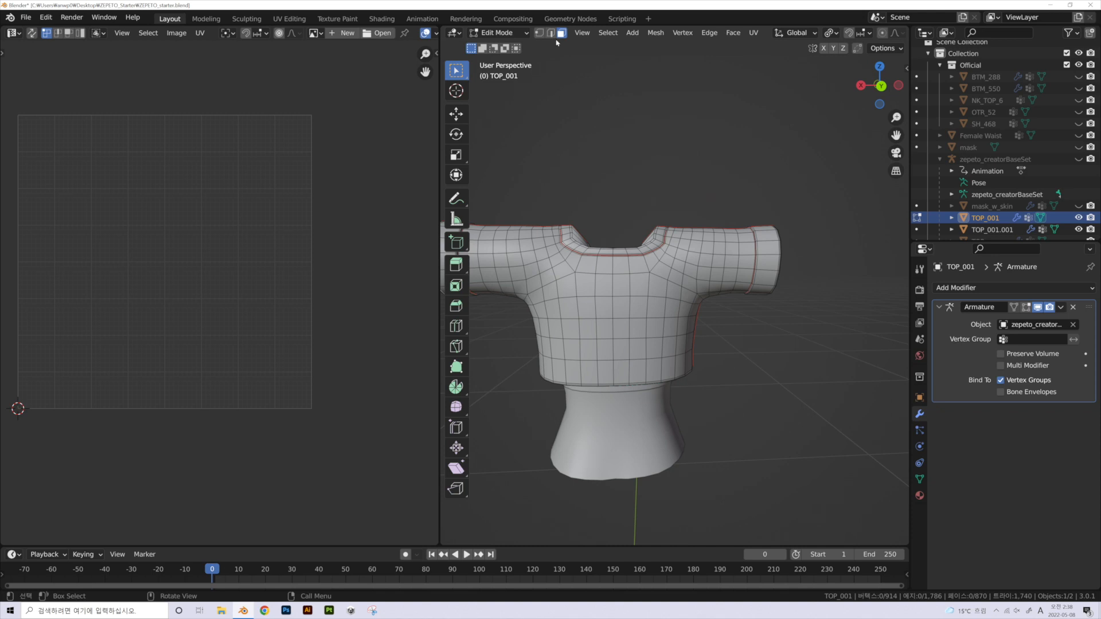
{"action": "left_click", "coordinate": [32, 33]}
{"action": "key", "text": "l"}
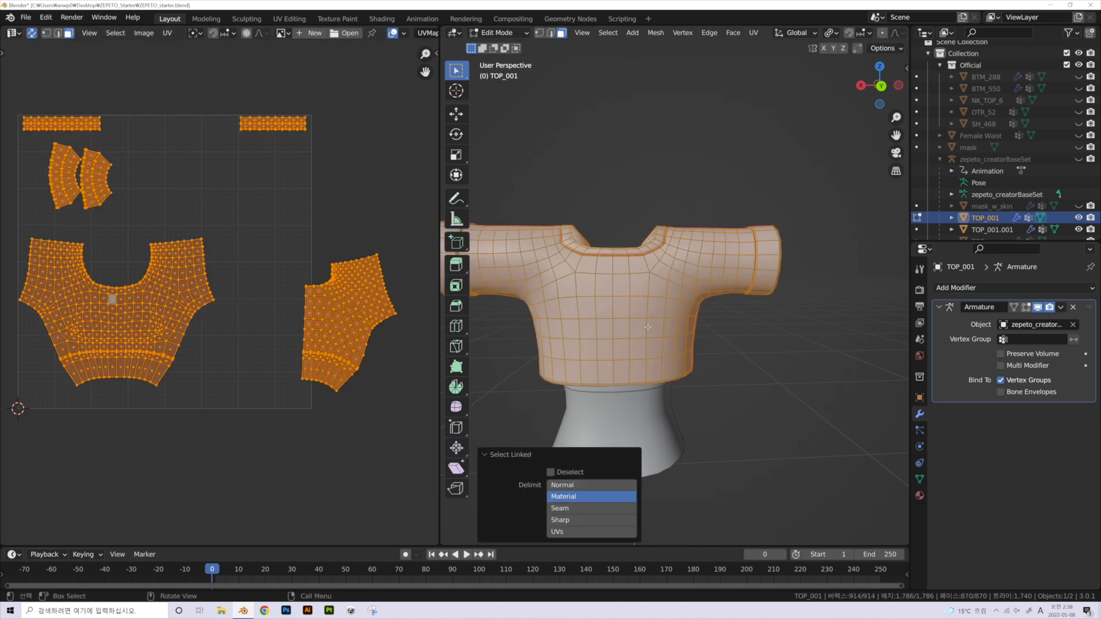
{"action": "key", "text": "KP_Decimal"}
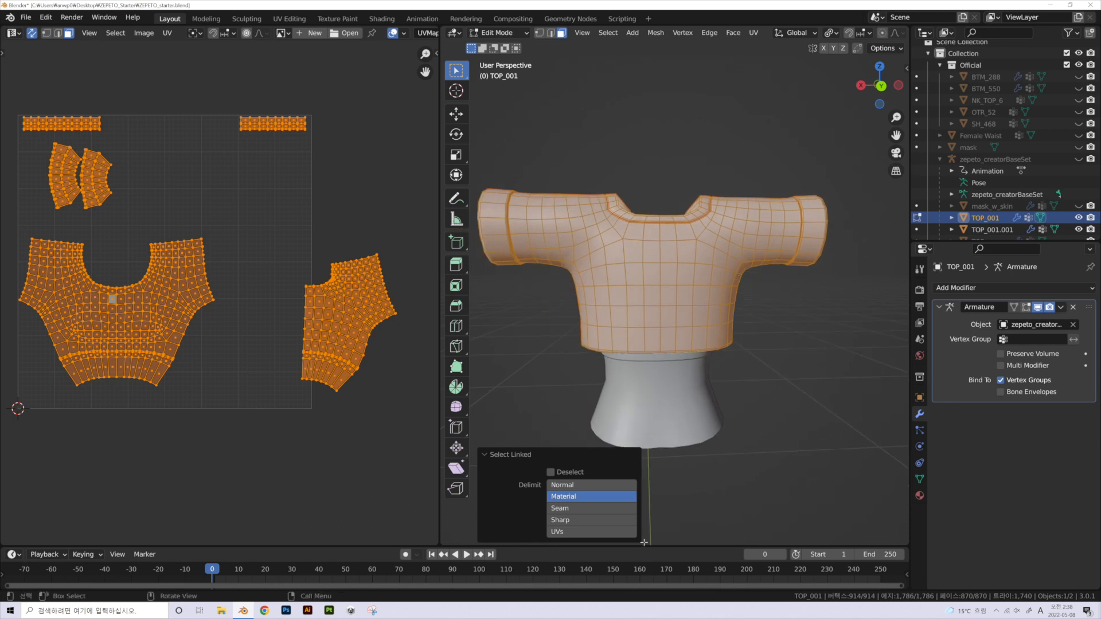
{"action": "left_click", "coordinate": [608, 536]}
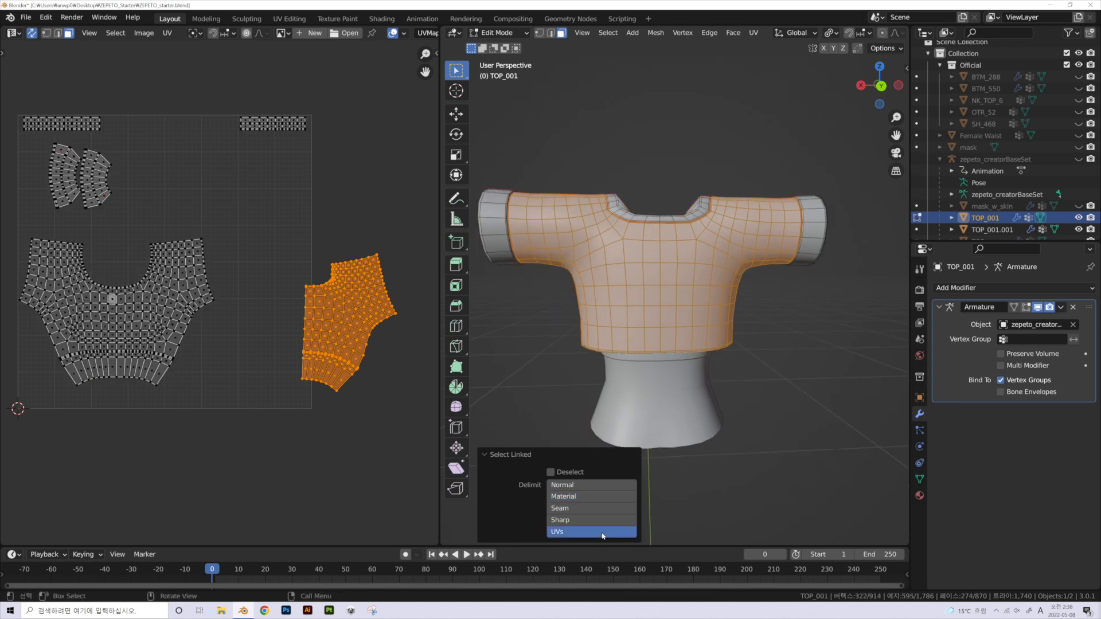
- Turn on X-ray and deselect the +X half of the garment's back body
{"action": "middle_click_drag", "start_coordinate": [728, 340], "coordinate": [691, 279]}
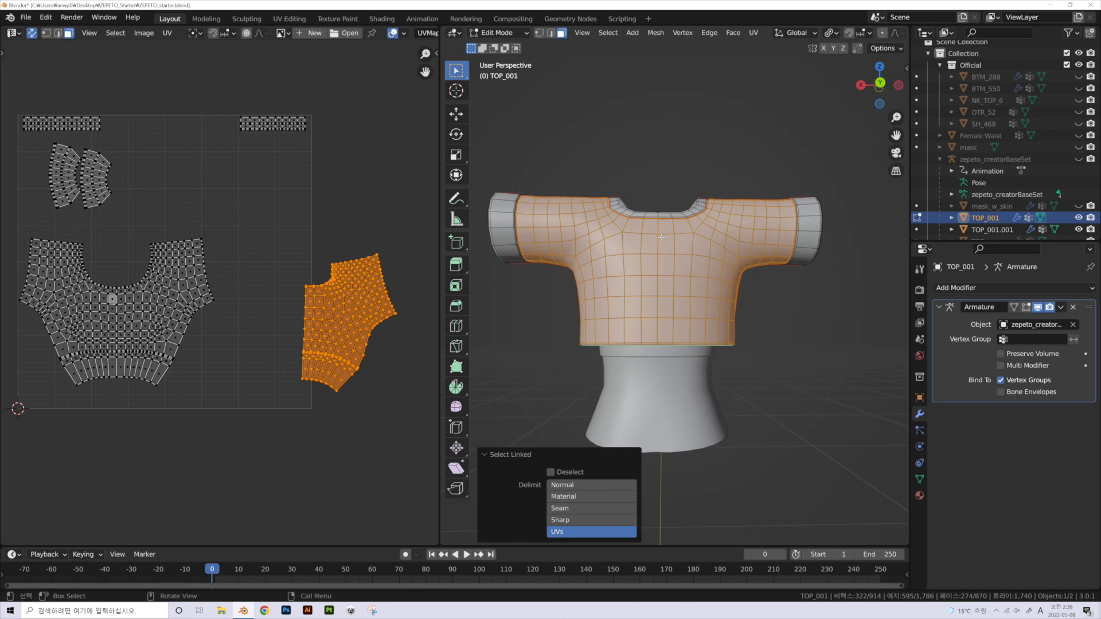
{"action": "key", "text": "alt+z"}
{"action": "middle_click_drag", "start_coordinate": [652, 203], "coordinate": [641, 187]}
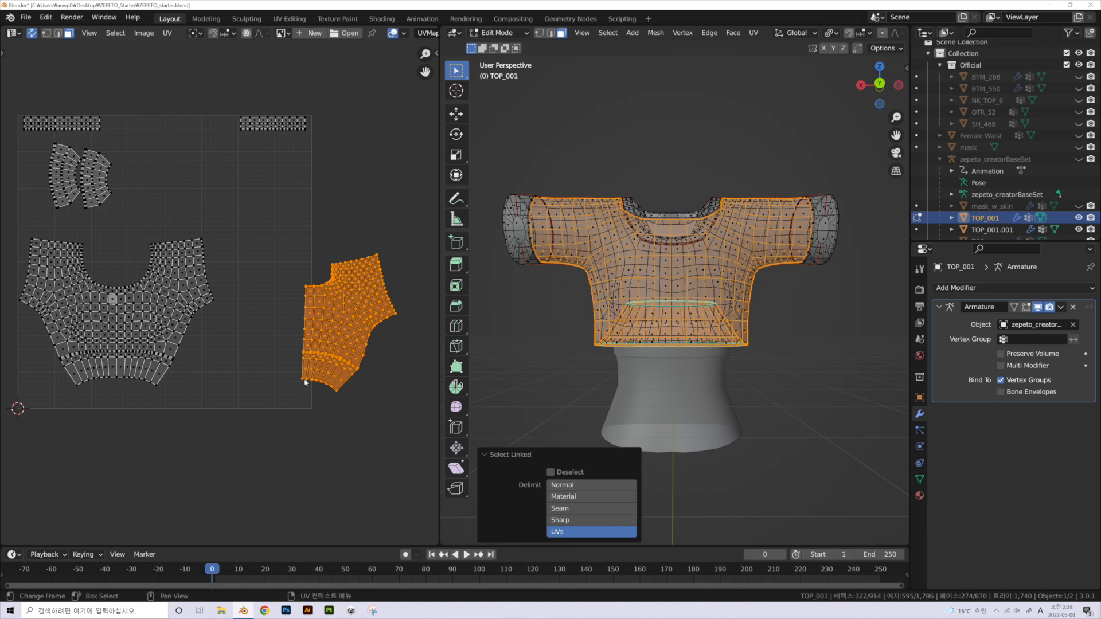
{"action": "left_click_drag", "start_coordinate": [508, 151], "coordinate": [670, 388]}
{"action": "mouse_move", "coordinate": [671, 389]}
{"action": "middle_mouse_down"}
{"action": "mouse_move", "coordinate": [660, 369]}
{"action": "mouse_move", "coordinate": [645, 402]}
{"action": "mouse_move", "coordinate": [674, 376]}
{"action": "middle_mouse_up"}
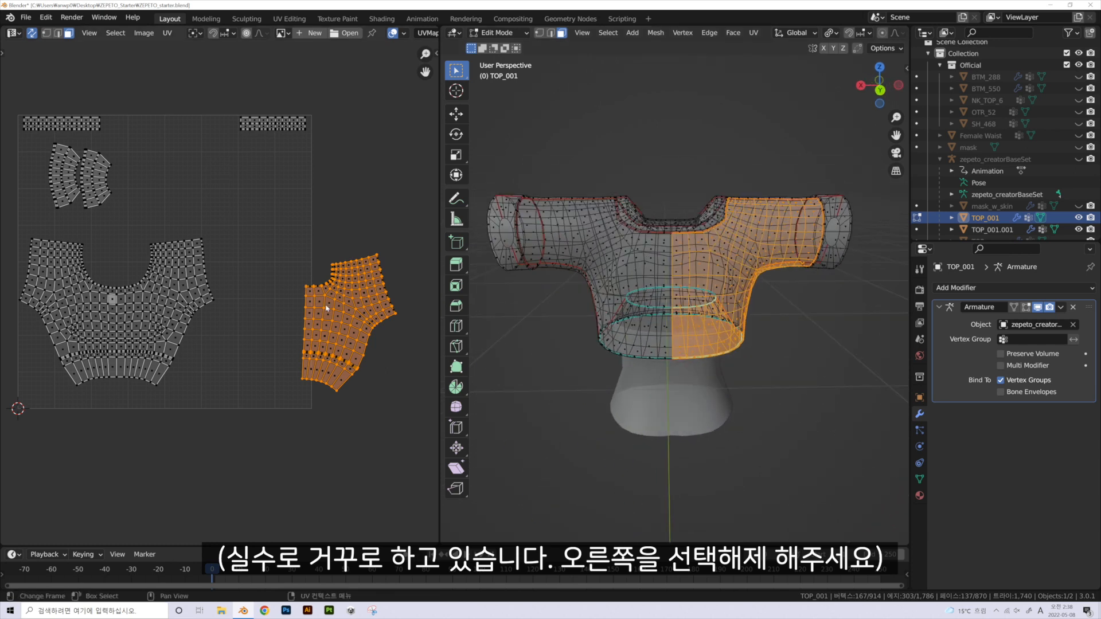
- Mirror the selected back half's UVs along X and move them about -0.327 m along X beside the other half
{"action": "right_click", "coordinate": [325, 308]}
{"action": "left_click", "coordinate": [326, 307]}
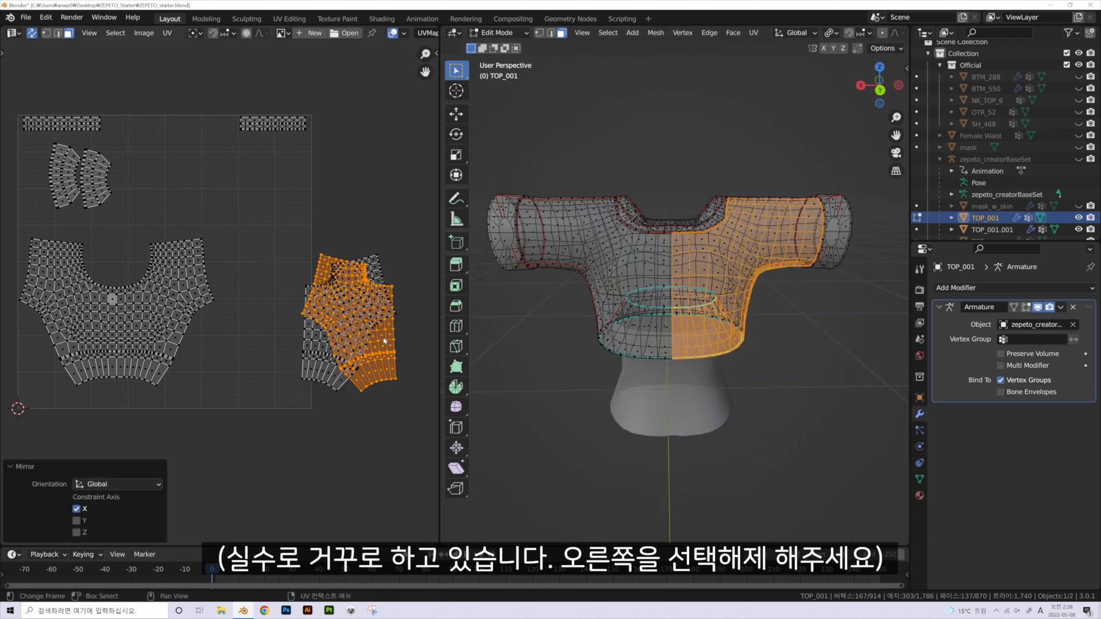
{"action": "key", "text": "g"}
{"action": "key", "text": "x"}
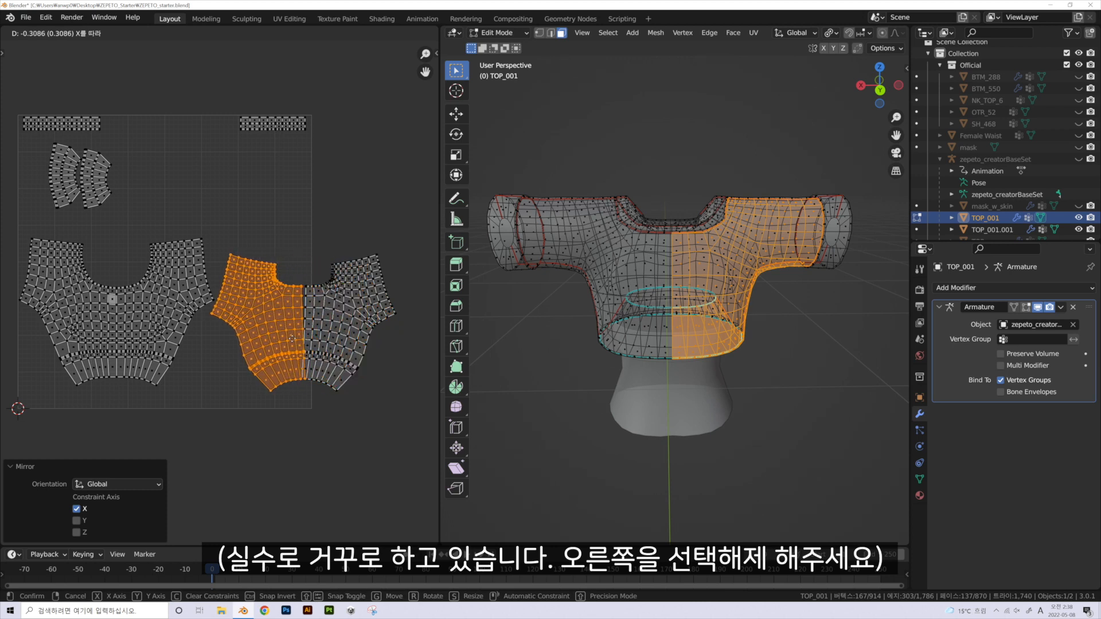
{"action": "left_click", "coordinate": [288, 342]}
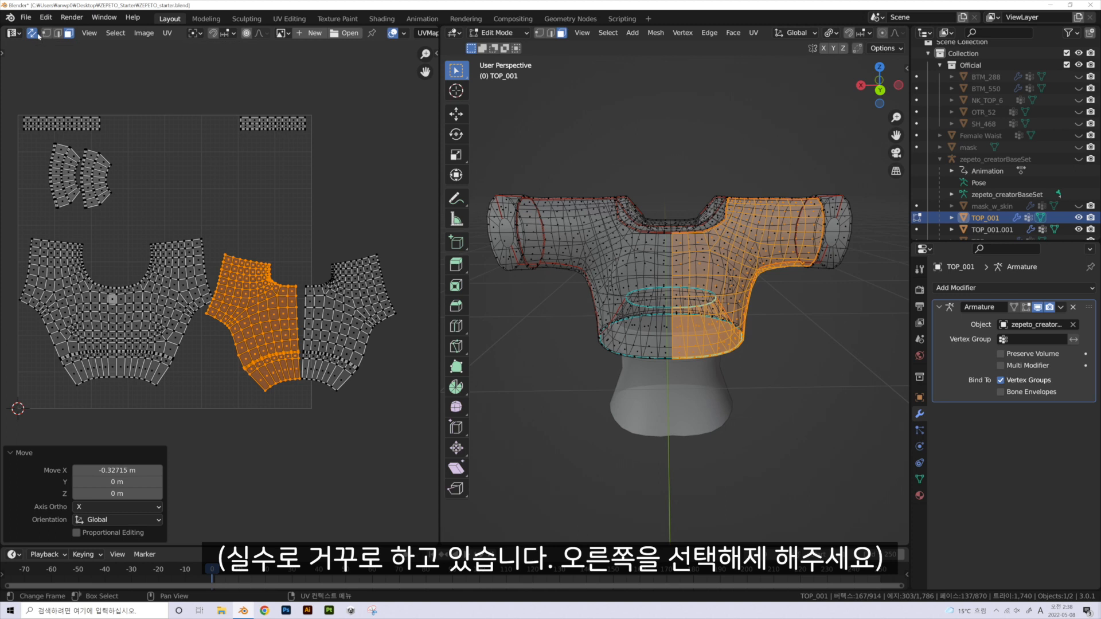
- Turn off UV selection sync and deselect all of the garment's faces
{"action": "left_click", "coordinate": [33, 36]}
{"action": "key", "text": "alt+a"}
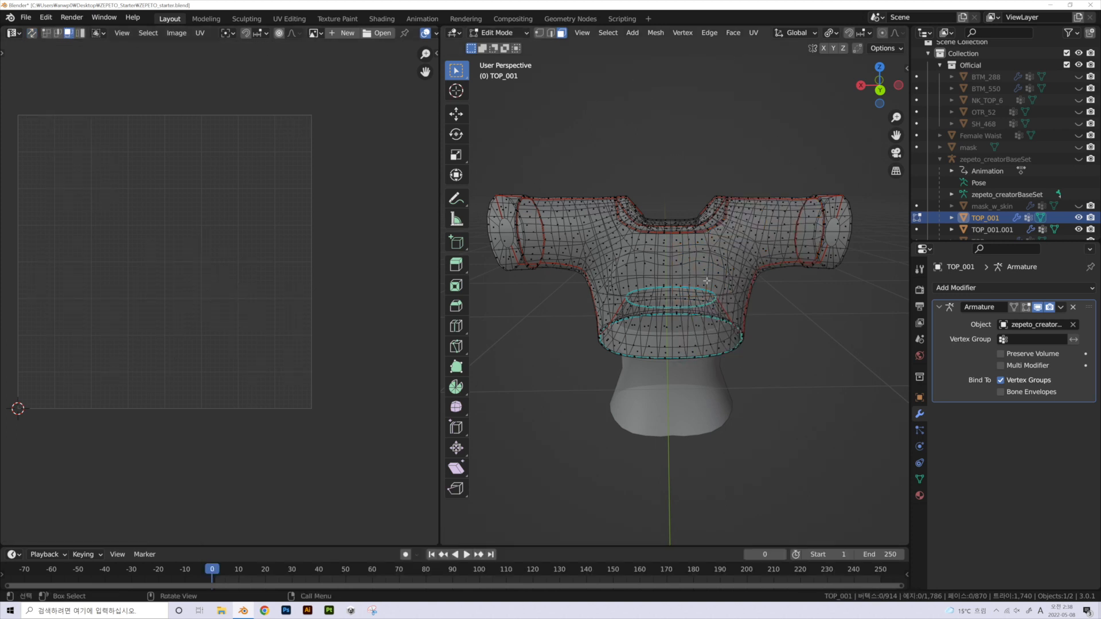
{"action": "key", "text": "l"}
{"action": "left_click", "coordinate": [757, 350]}
{"action": "key", "text": "l"}
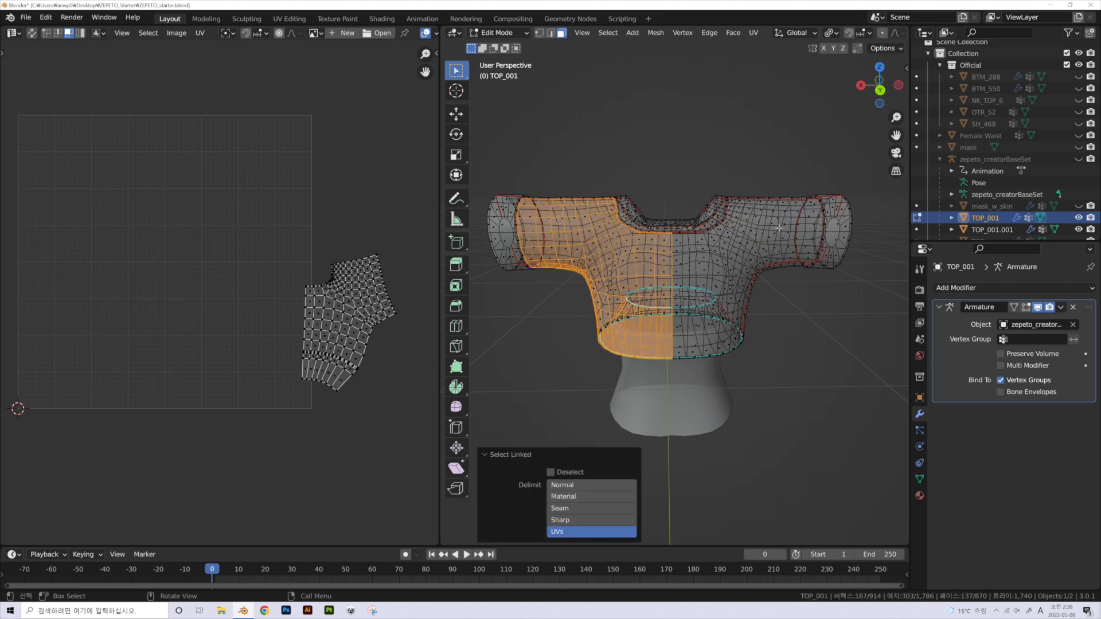
{"action": "key", "text": "l"}
{"action": "middle_click_drag", "start_coordinate": [778, 230], "coordinate": [782, 302]}
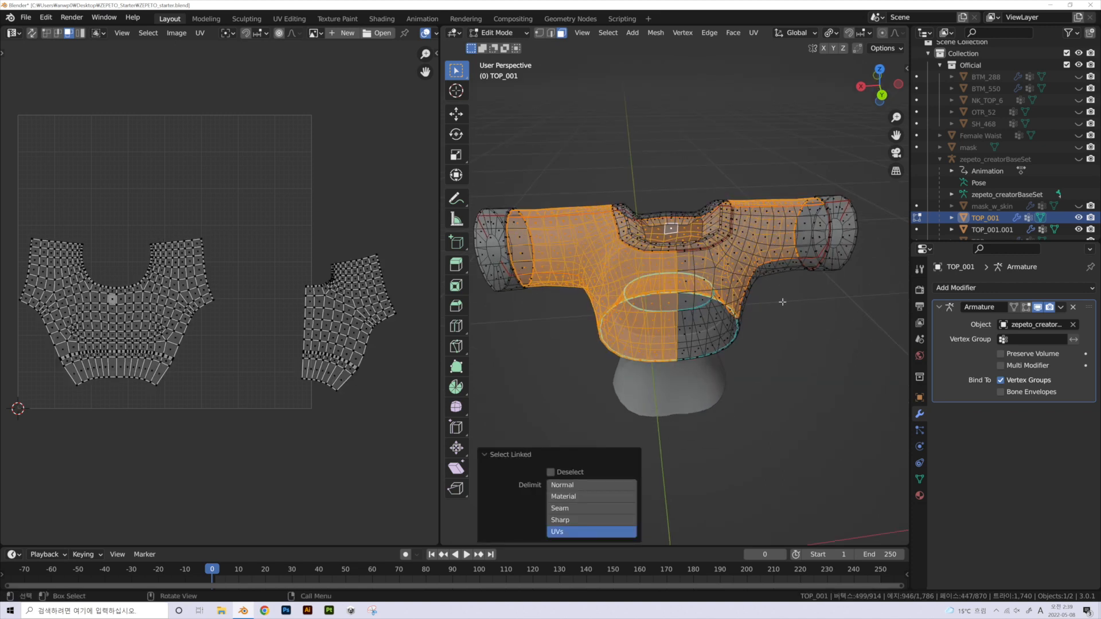
- Turn off X-ray, clear the selection, and select both back body halves as linked faces delimited by UVs
{"action": "key", "text": "alt+z"}
{"action": "left_click", "coordinate": [787, 357]}
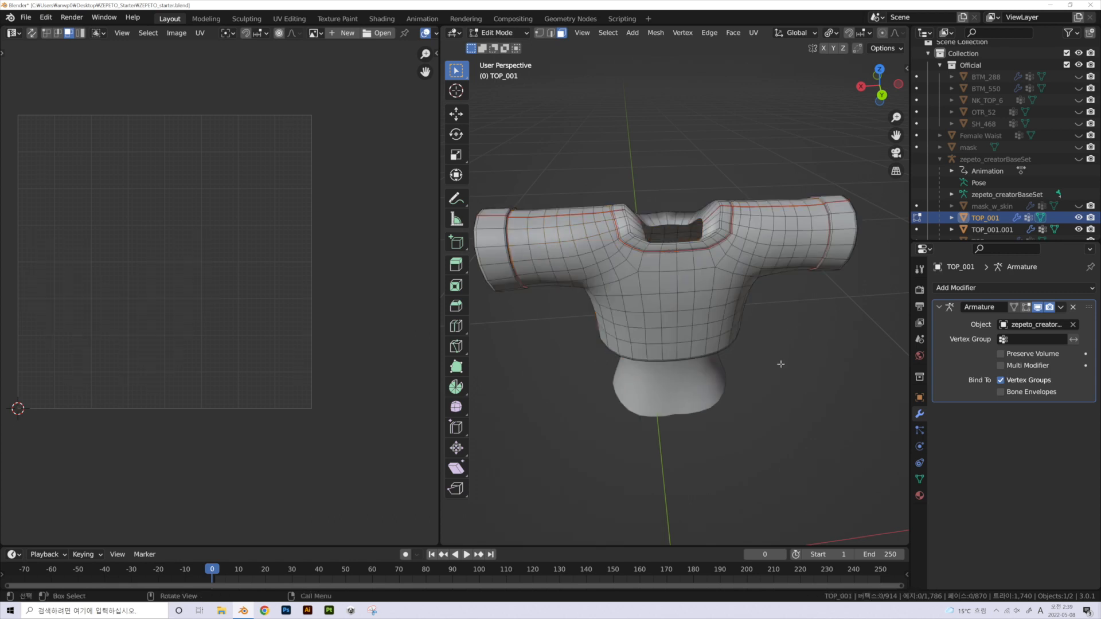
{"action": "middle_click_drag", "start_coordinate": [781, 364], "coordinate": [775, 355]}
{"action": "key", "text": "l"}
{"action": "key", "text": "l"}
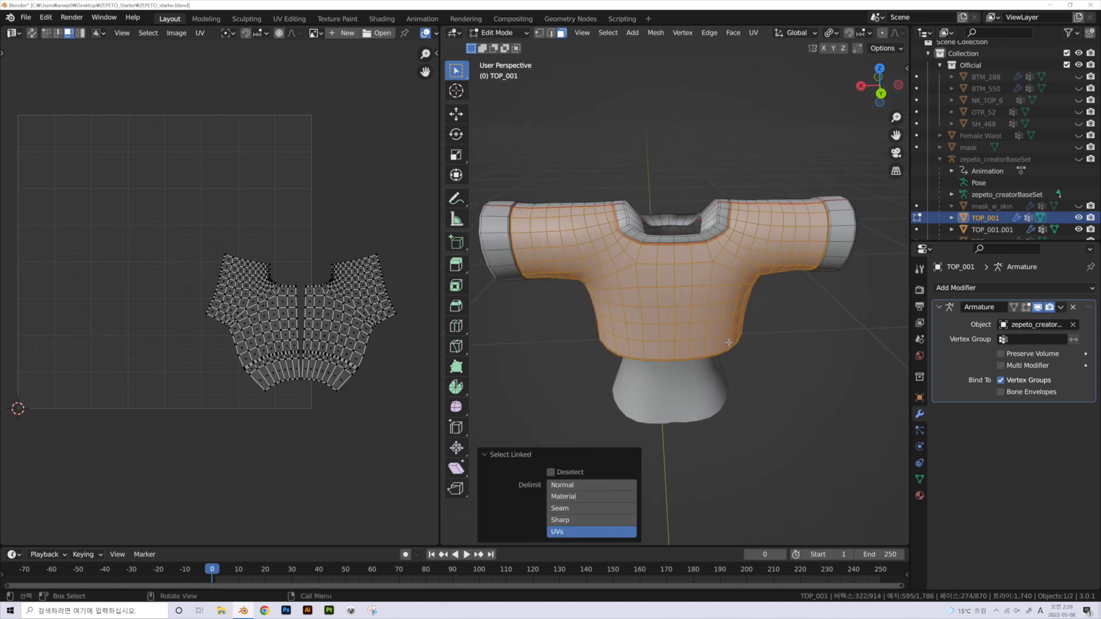
{"action": "middle_click_drag", "start_coordinate": [738, 284], "coordinate": [667, 355]}
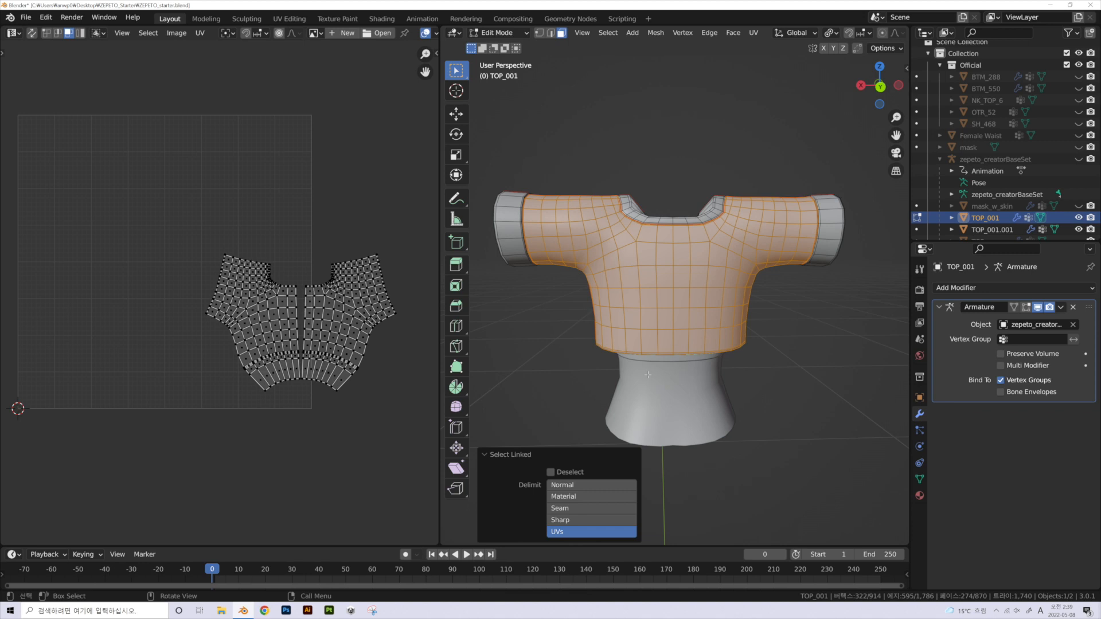
{"action": "scroll", "coordinate": [687, 381], "scroll_direction": "up", "scroll_amount": 1}
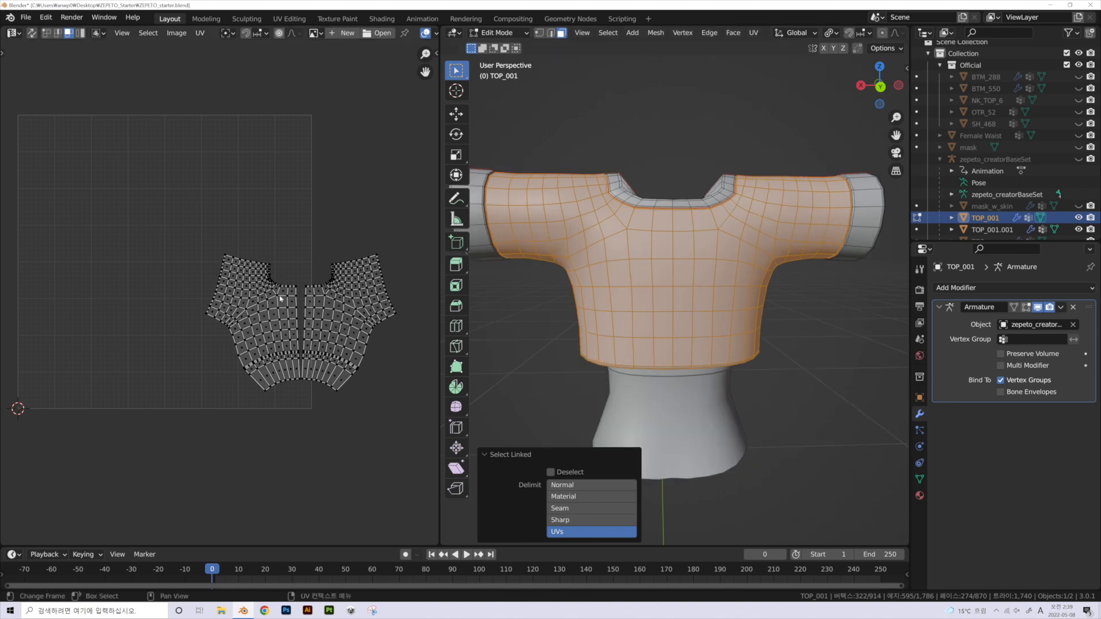
- Switch to UV vertex selection, select both back halves' centre-seam vertices, and scale them to 0 along X so the seams meet
{"action": "left_click", "coordinate": [47, 34]}
{"action": "scroll", "coordinate": [310, 206], "scroll_direction": "up", "scroll_amount": 3}
{"action": "left_click_drag", "start_coordinate": [303, 190], "coordinate": [332, 413]}
{"action": "scroll", "coordinate": [309, 308], "scroll_direction": "down", "scroll_amount": 1}
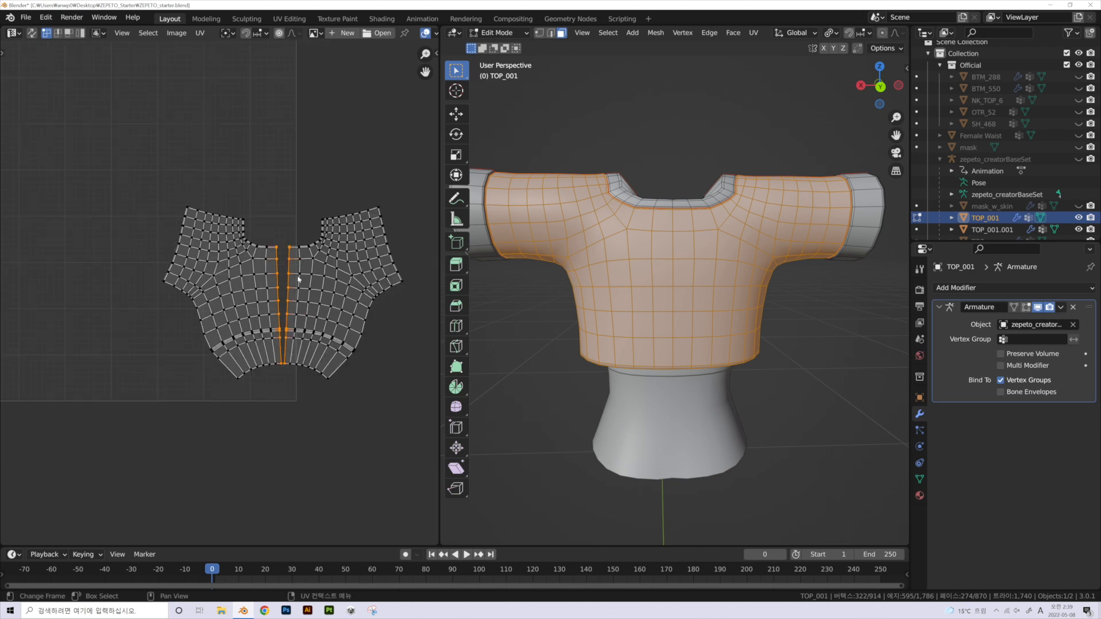
{"action": "key", "text": "s"}
{"action": "key", "text": "x"}
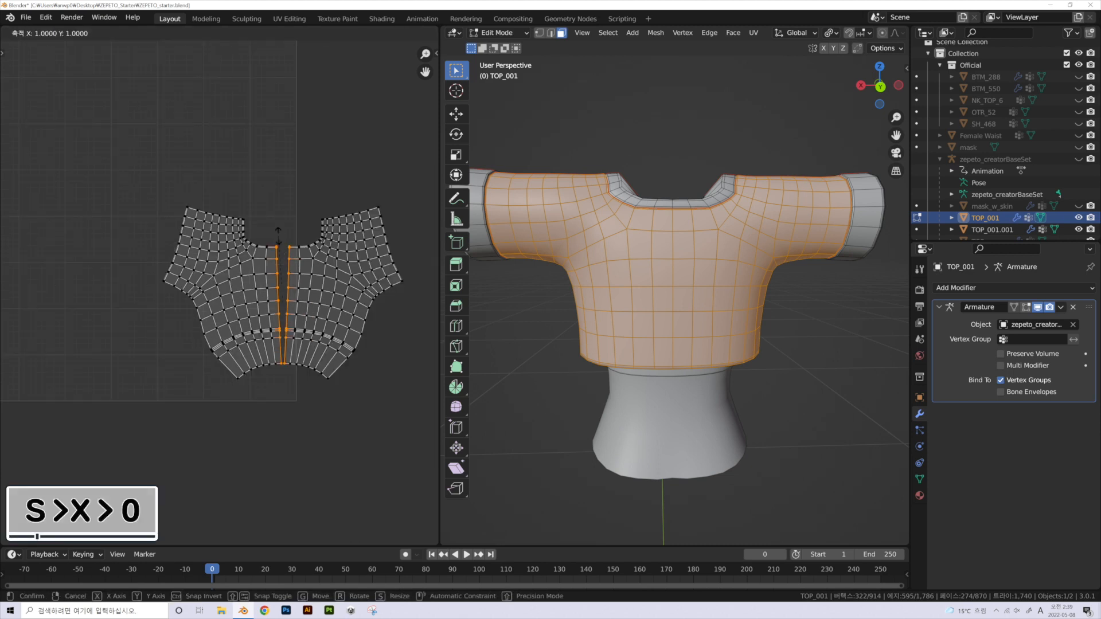
{"action": "key", "text": "0"}
{"action": "left_click", "coordinate": [278, 235]}
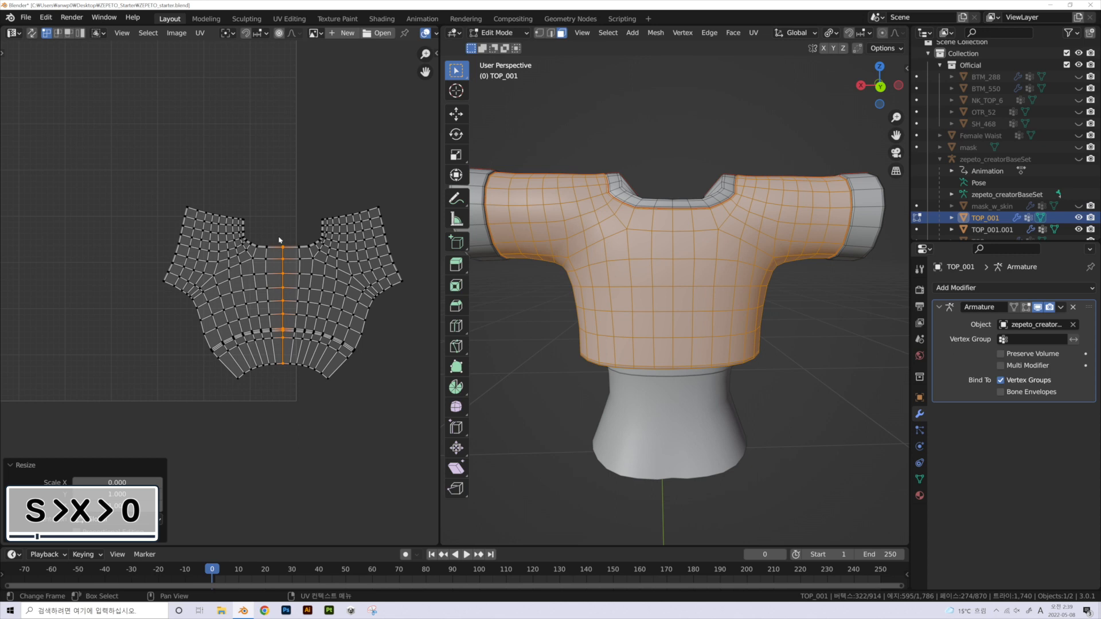
- Show all of the garment's UV islands, turn UV selection sync back on, and clear the selection
{"action": "scroll", "coordinate": [301, 271], "scroll_direction": "down", "scroll_amount": 4}
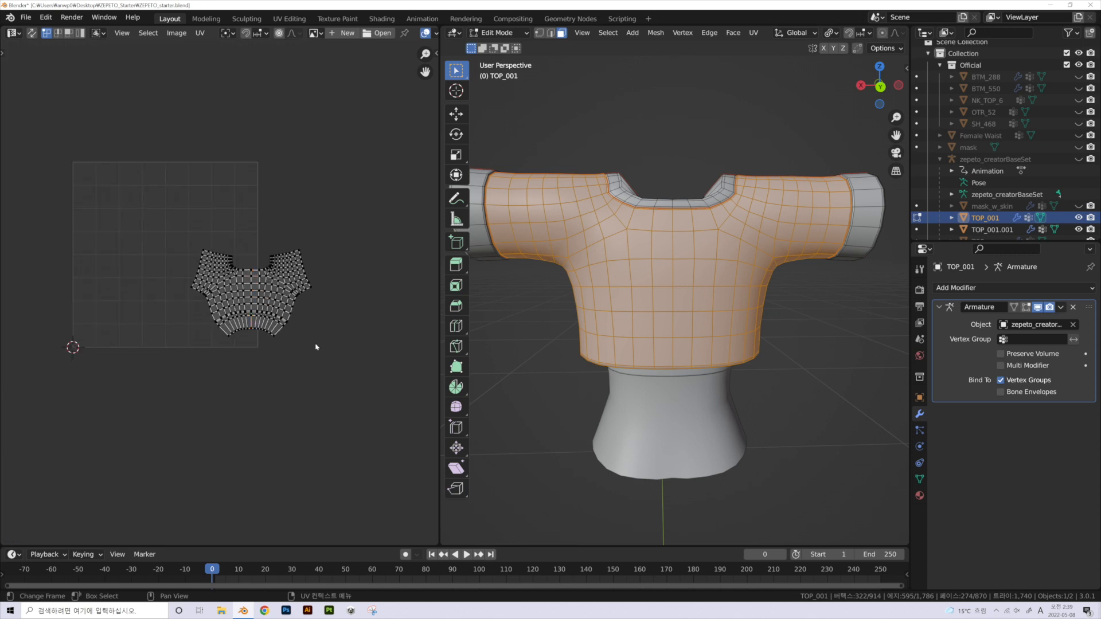
{"action": "middle_click_drag", "start_coordinate": [676, 298], "coordinate": [740, 271]}
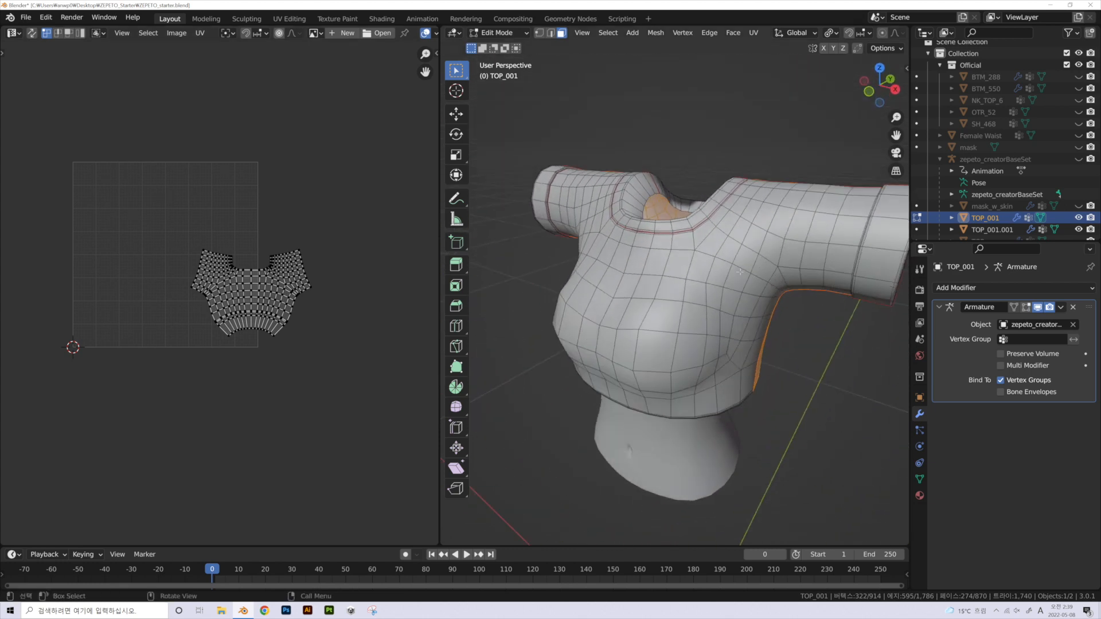
{"action": "key", "text": "l"}
{"action": "key", "text": "a"}
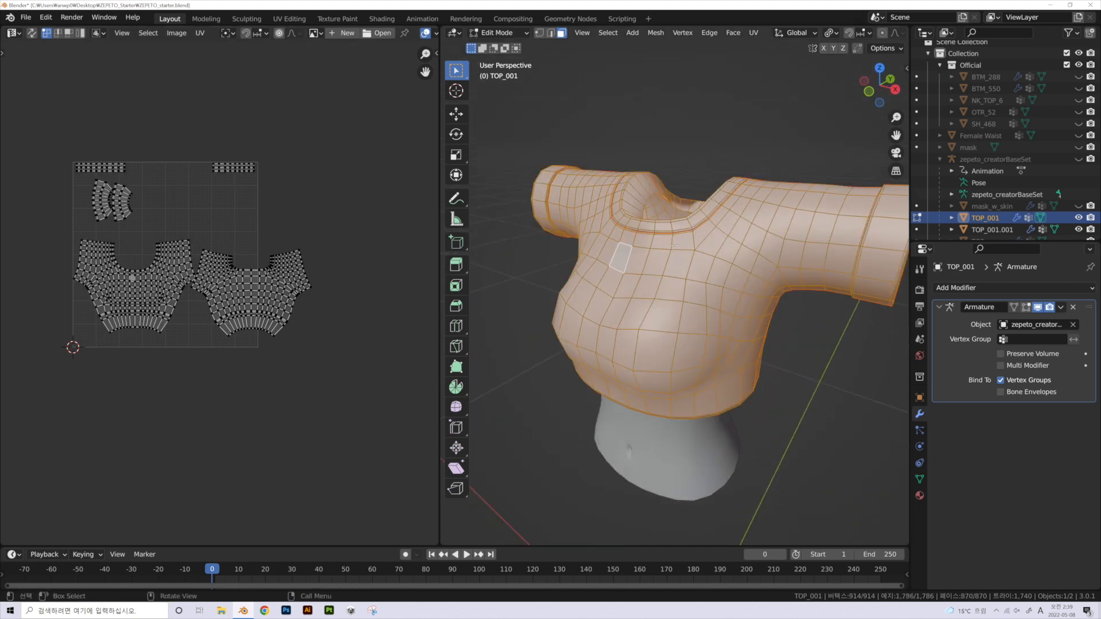
{"action": "middle_click_drag", "start_coordinate": [671, 196], "coordinate": [700, 232]}
{"action": "scroll", "coordinate": [700, 233], "scroll_direction": "down", "scroll_amount": 1}
{"action": "left_click", "coordinate": [32, 33]}
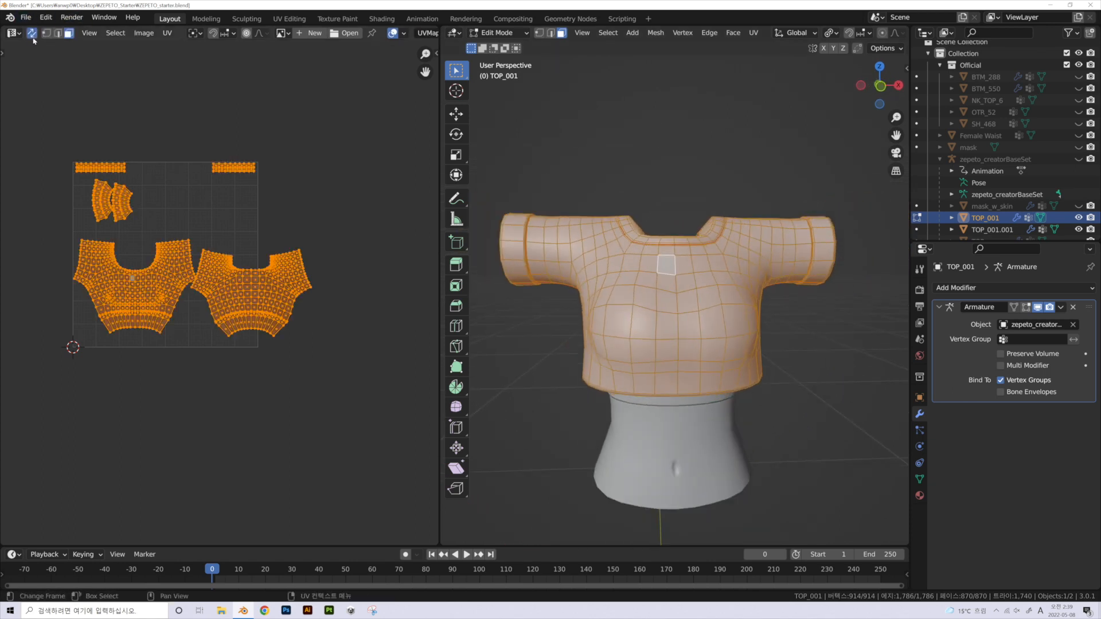
{"action": "left_click", "coordinate": [599, 120]}
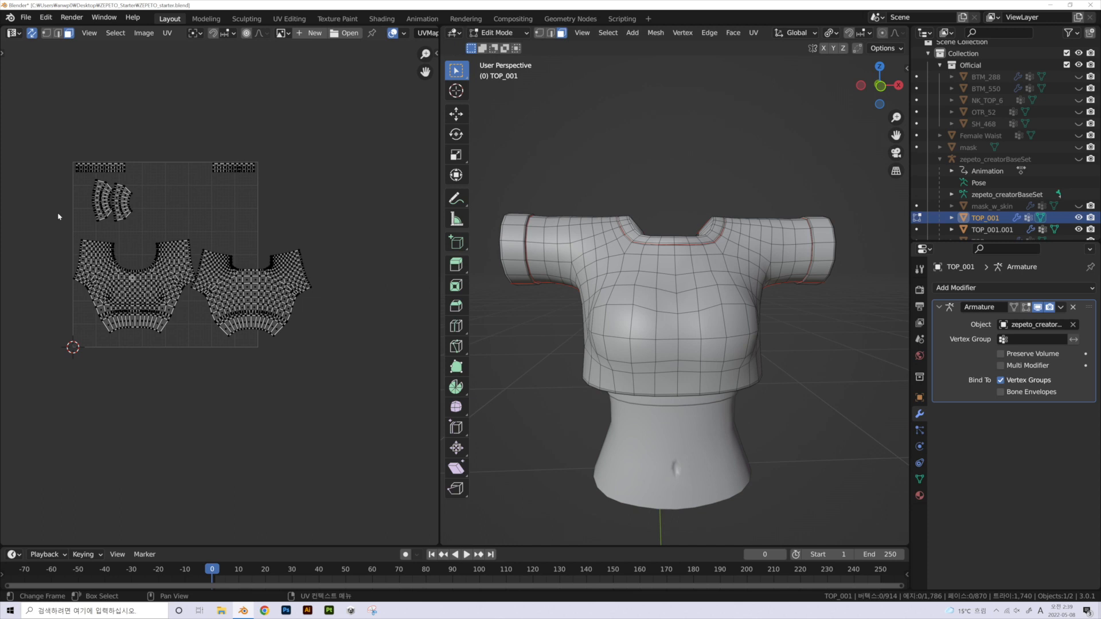
{"action": "key", "text": "l"}
{"action": "middle_click_drag", "start_coordinate": [620, 298], "coordinate": [617, 356]}
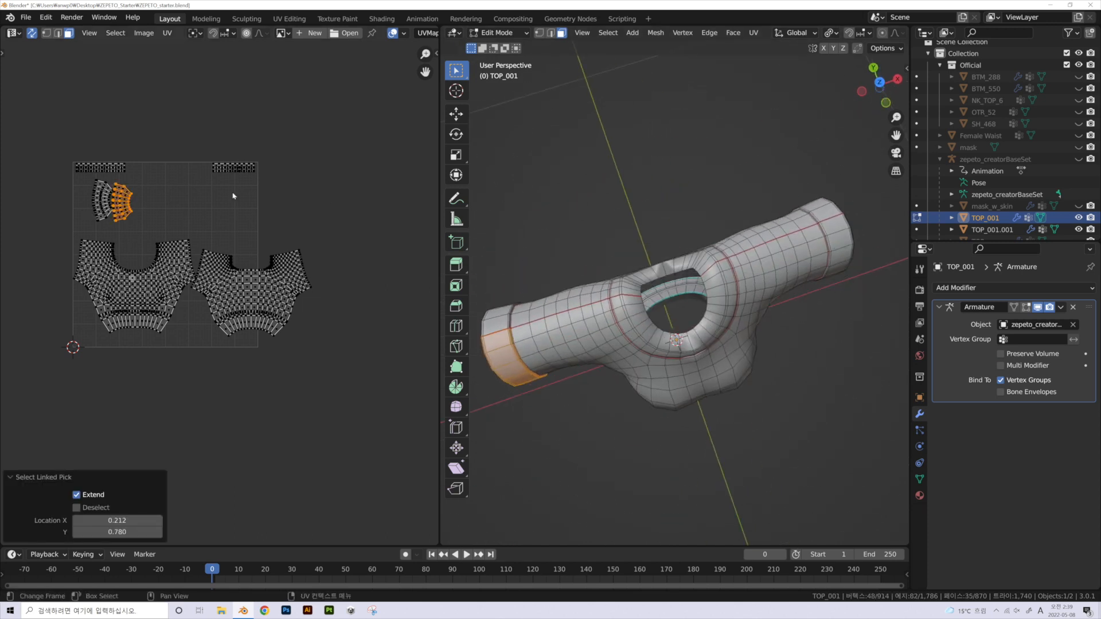
{"action": "key", "text": "l"}
{"action": "left_click", "coordinate": [653, 165]}
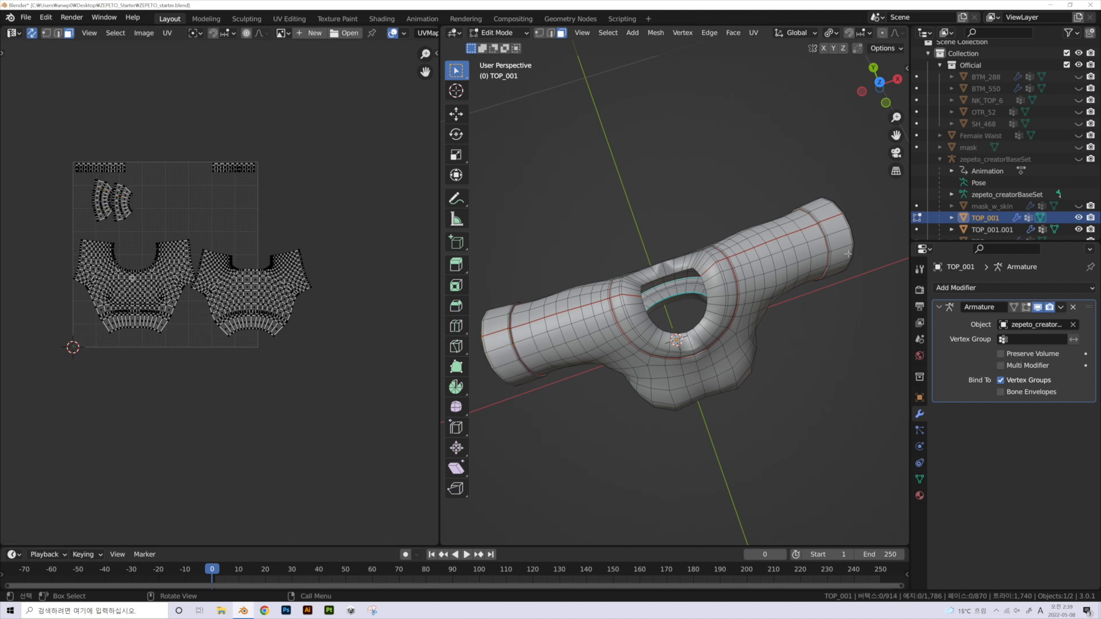
- Hide the +X sleeve cuff's linked faces, reveal them again, and clear the selection
{"action": "key", "text": "l"}
{"action": "middle_click_drag", "start_coordinate": [834, 235], "coordinate": [759, 243]}
{"action": "left_click", "coordinate": [779, 246]}
{"action": "key", "text": "l"}
{"action": "key", "text": "l"}
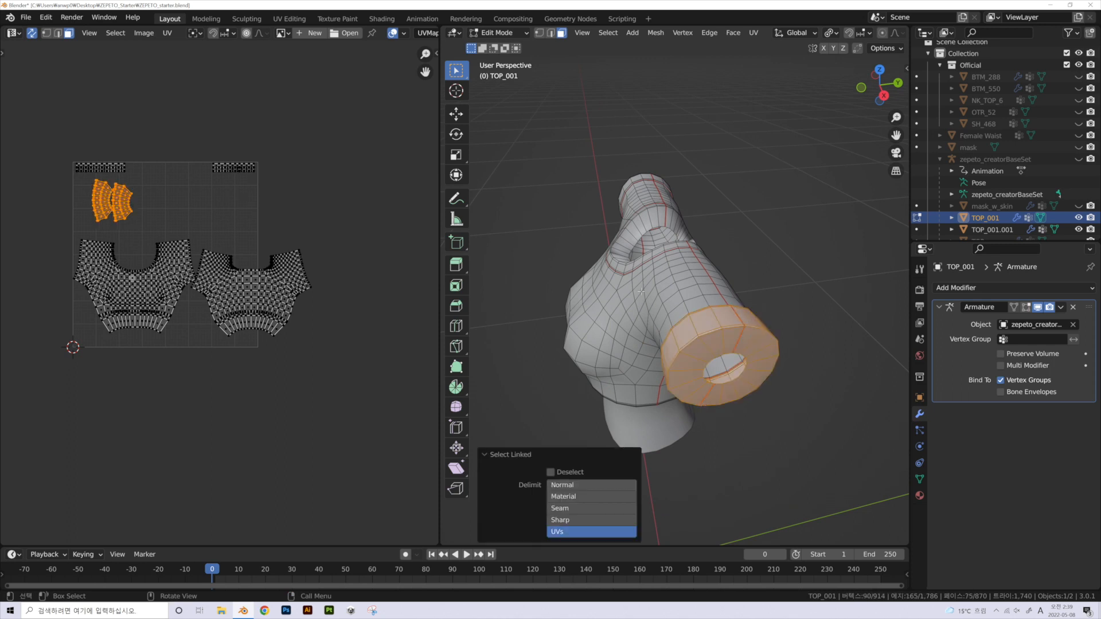
{"action": "key", "text": "h"}
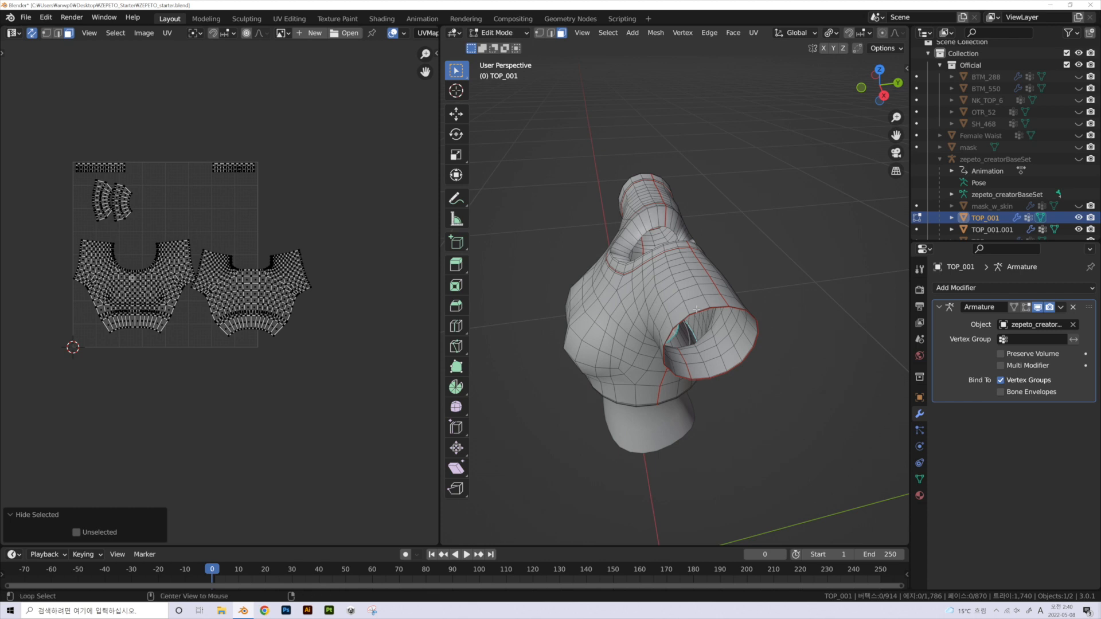
{"action": "key", "text": "alt+h"}
{"action": "key", "text": "alt+a"}
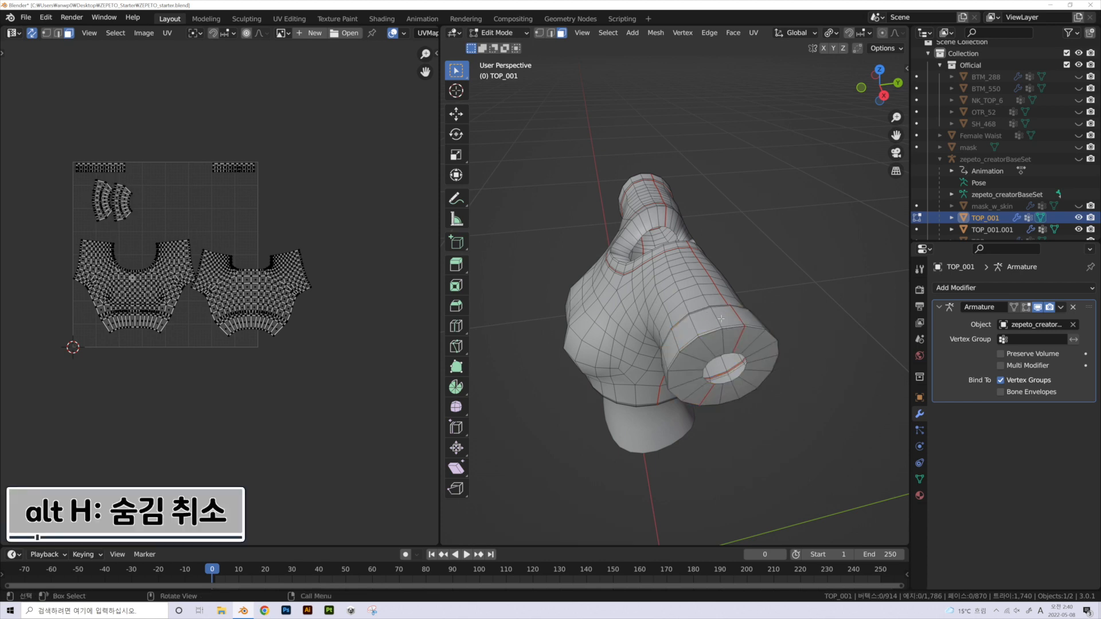
- Select the +X sleeve cuff's linked faces, move their UVs about 0.229 m along X, and clear the selection
{"action": "key", "text": "l"}
{"action": "middle_click_drag", "start_coordinate": [721, 318], "coordinate": [677, 326]}
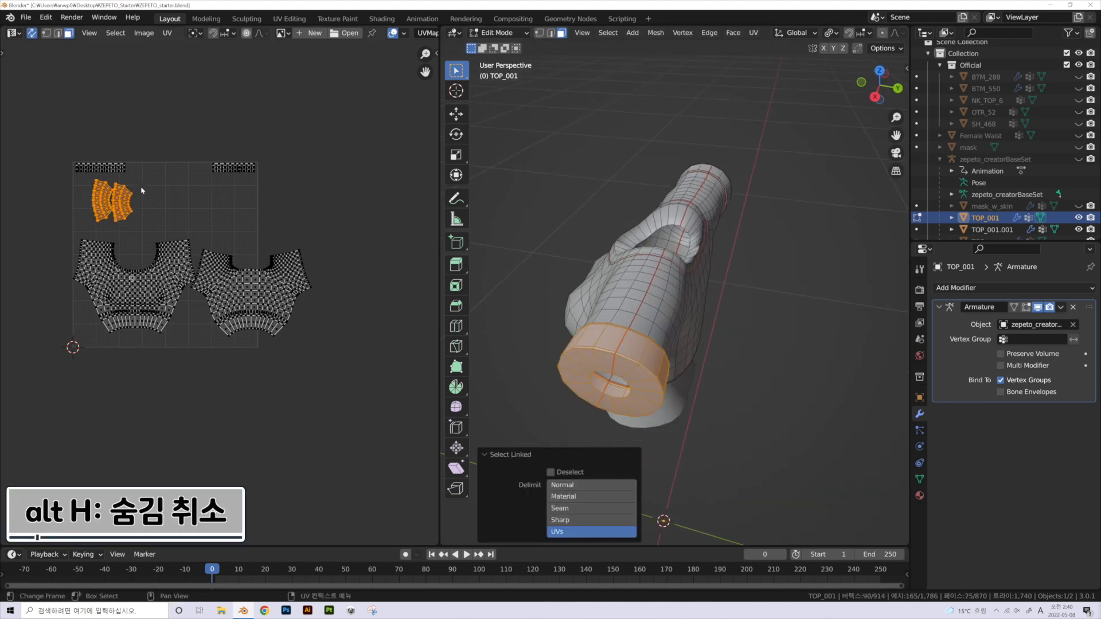
{"action": "key", "text": "g"}
{"action": "key", "text": "x"}
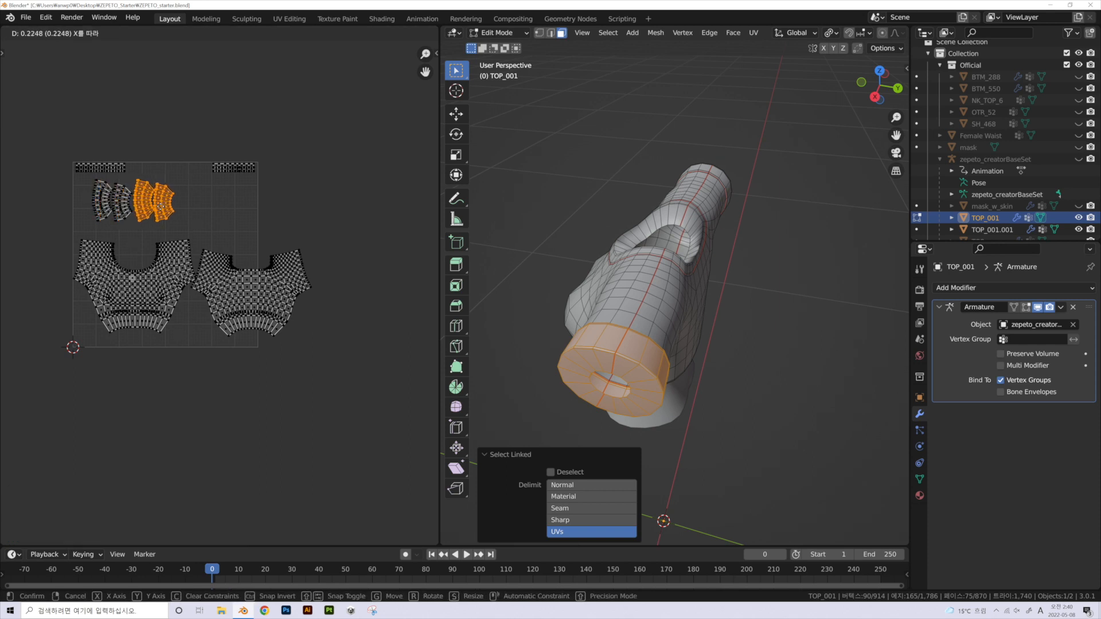
{"action": "left_click", "coordinate": [162, 210]}
{"action": "middle_click_drag", "start_coordinate": [688, 287], "coordinate": [718, 261]}
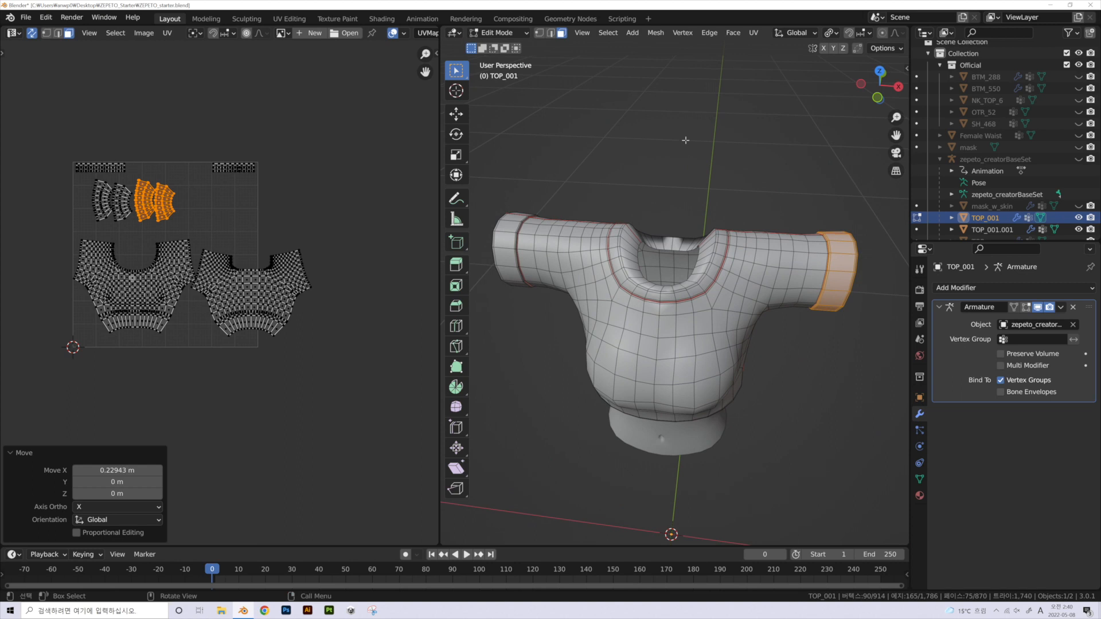
{"action": "key", "text": "alt+a"}
- Select the front neckband as linked faces delimited by UVs, turn on X-ray, and deselect its +X half
{"action": "scroll", "coordinate": [719, 264], "scroll_direction": "up", "scroll_amount": 1}
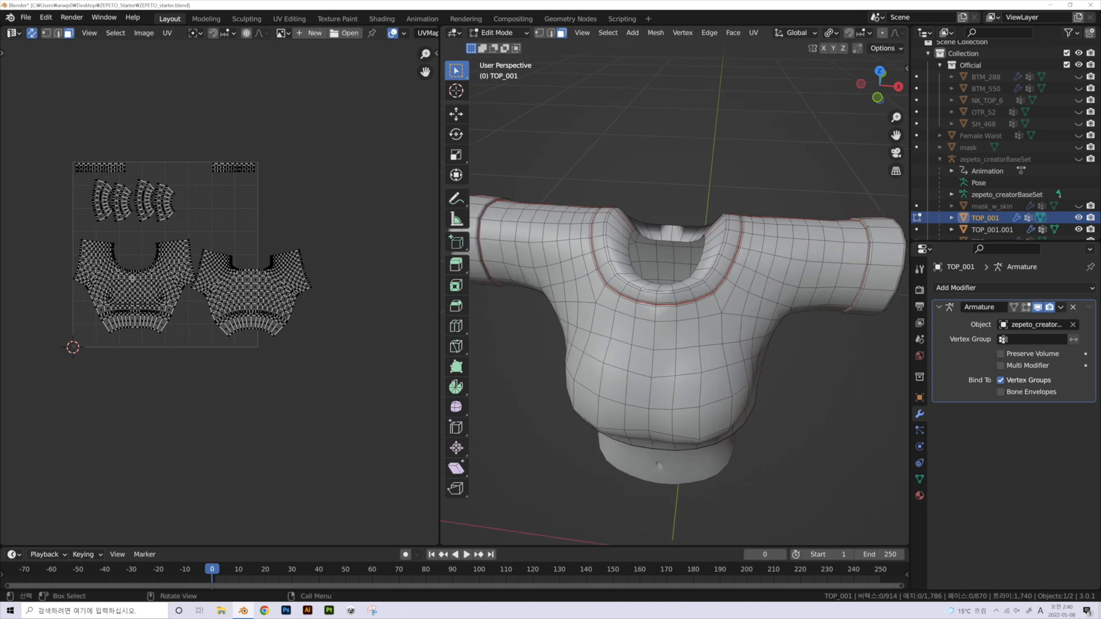
{"action": "scroll", "coordinate": [724, 291], "scroll_direction": "up", "scroll_amount": 3}
{"action": "key", "text": "l"}
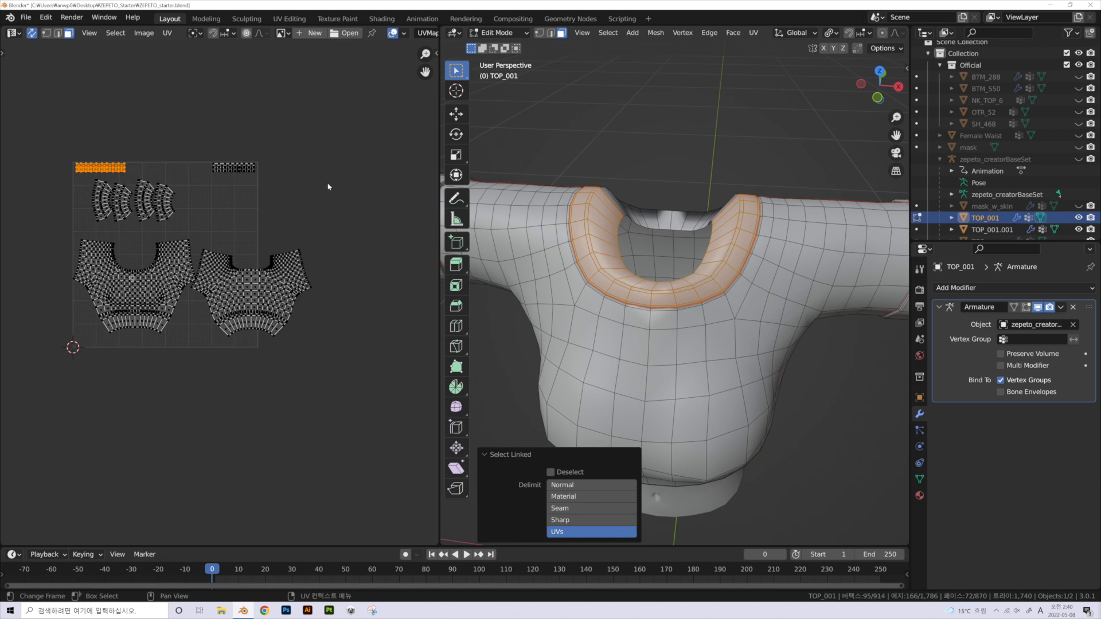
{"action": "scroll", "coordinate": [711, 264], "scroll_direction": "down", "scroll_amount": 3}
{"action": "middle_click_drag", "start_coordinate": [710, 275], "coordinate": [694, 312]}
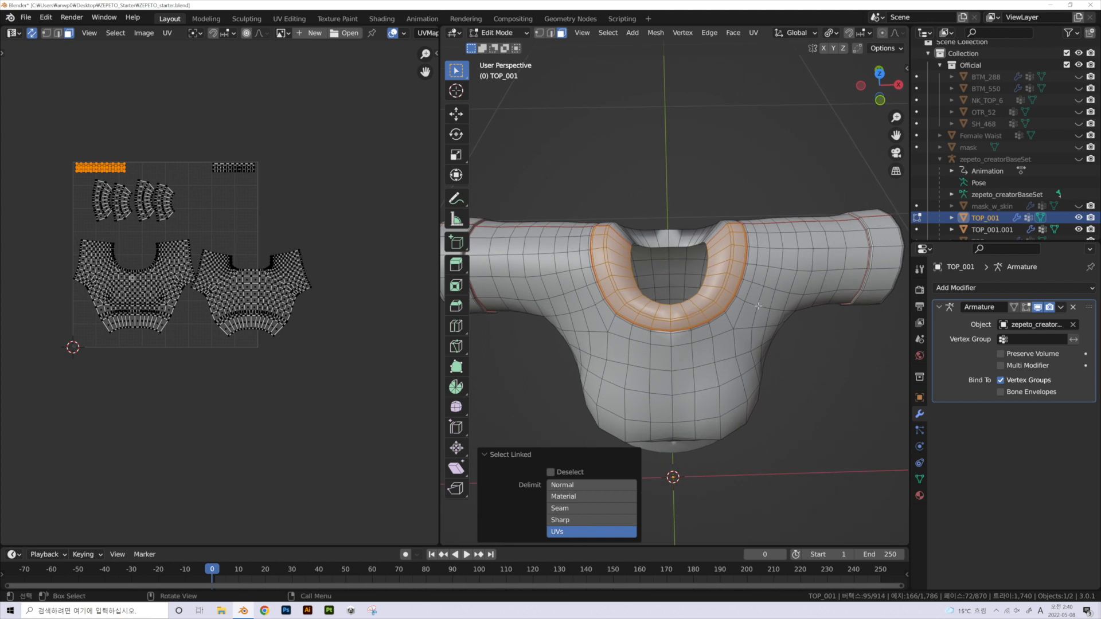
{"action": "key", "text": "alt+z"}
{"action": "left_click_drag", "start_coordinate": [794, 365], "coordinate": [672, 213]}
{"action": "scroll", "coordinate": [98, 171], "scroll_direction": "up", "scroll_amount": 4}
- Mirror the selected front neckband half's UVs along X and move them about 0.265 m along X
{"action": "key", "text": "ctrl+m"}
{"action": "key", "text": "x"}
{"action": "key", "text": "Return"}
{"action": "key", "text": "g"}
{"action": "key", "text": "x"}
{"action": "left_click", "coordinate": [220, 172]}
- Nudge the front neckband half's UVs about -0.007 m along X against the other half, clear the selection, and turn off X-ray
{"action": "scroll", "coordinate": [175, 177], "scroll_direction": "up", "scroll_amount": 5}
{"action": "middle_click_drag", "start_coordinate": [175, 176], "coordinate": [191, 239]}
{"action": "key", "text": "g"}
{"action": "key", "text": "x"}
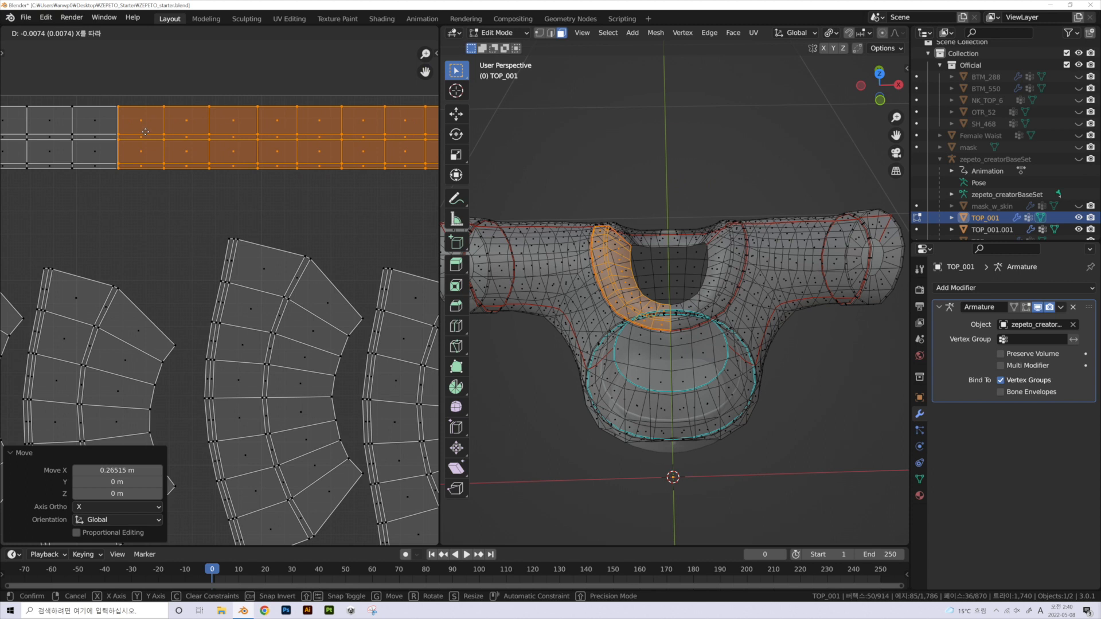
{"action": "left_click", "coordinate": [145, 132]}
{"action": "scroll", "coordinate": [355, 241], "scroll_direction": "down", "scroll_amount": 2}
{"action": "middle_click_drag", "start_coordinate": [355, 241], "coordinate": [43, 259]}
{"action": "scroll", "coordinate": [210, 297], "scroll_direction": "down", "scroll_amount": 3}
{"action": "key", "text": "alt+a"}
{"action": "key", "text": "alt+z"}
- Select the back neckband's linked faces and use X-ray to deselect one half of it
{"action": "middle_click_drag", "start_coordinate": [628, 313], "coordinate": [741, 235]}
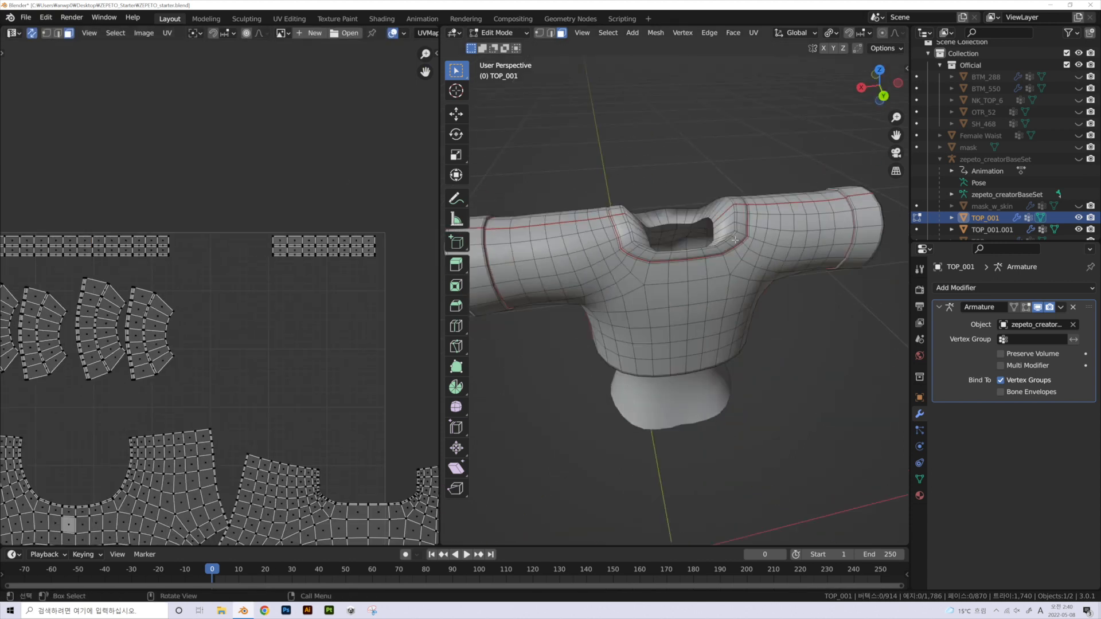
{"action": "key", "text": "l"}
{"action": "middle_click_drag", "start_coordinate": [622, 238], "coordinate": [602, 236]}
{"action": "key", "text": "alt+z"}
{"action": "left_click_drag", "start_coordinate": [682, 171], "coordinate": [808, 309], "text": "ctrl"}
{"action": "key", "text": "alt+z"}
- Mirror the selected back neckband half's UVs along X and move them beside the other half
{"action": "right_click", "coordinate": [334, 245]}
{"action": "left_click", "coordinate": [335, 246]}
{"action": "key", "text": "g"}
{"action": "key", "text": "x"}
{"action": "left_click", "coordinate": [248, 247]}
- Fine-tune the back neckband half's UV position along X until its end meets the other half
{"action": "scroll", "coordinate": [263, 247], "scroll_direction": "up", "scroll_amount": 4}
{"action": "key", "text": "g"}
{"action": "key", "text": "x"}
{"action": "middle_click_drag", "start_coordinate": [264, 248], "coordinate": [323, 149]}
{"action": "left_click", "coordinate": [336, 177]}
{"action": "scroll", "coordinate": [335, 186], "scroll_direction": "down", "scroll_amount": 7}
{"action": "left_click", "coordinate": [323, 148]}
- Switch editing to the TOP_001.001 waist body and select both of its waistband UV islands as linked faces
{"action": "middle_click_drag", "start_coordinate": [516, 241], "coordinate": [793, 377]}
{"action": "middle_click_drag", "start_coordinate": [675, 356], "coordinate": [717, 384]}
{"action": "key", "text": "Tab"}
{"action": "left_click", "coordinate": [798, 421]}
{"action": "left_click", "coordinate": [657, 436]}
{"action": "key", "text": "Tab"}
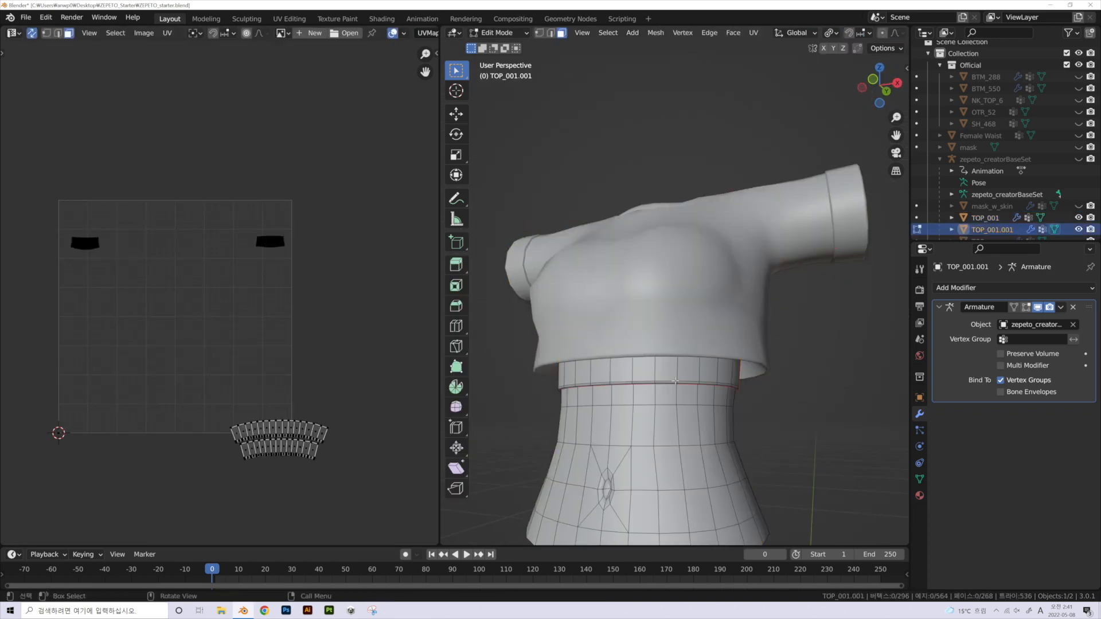
{"action": "key", "text": "l"}
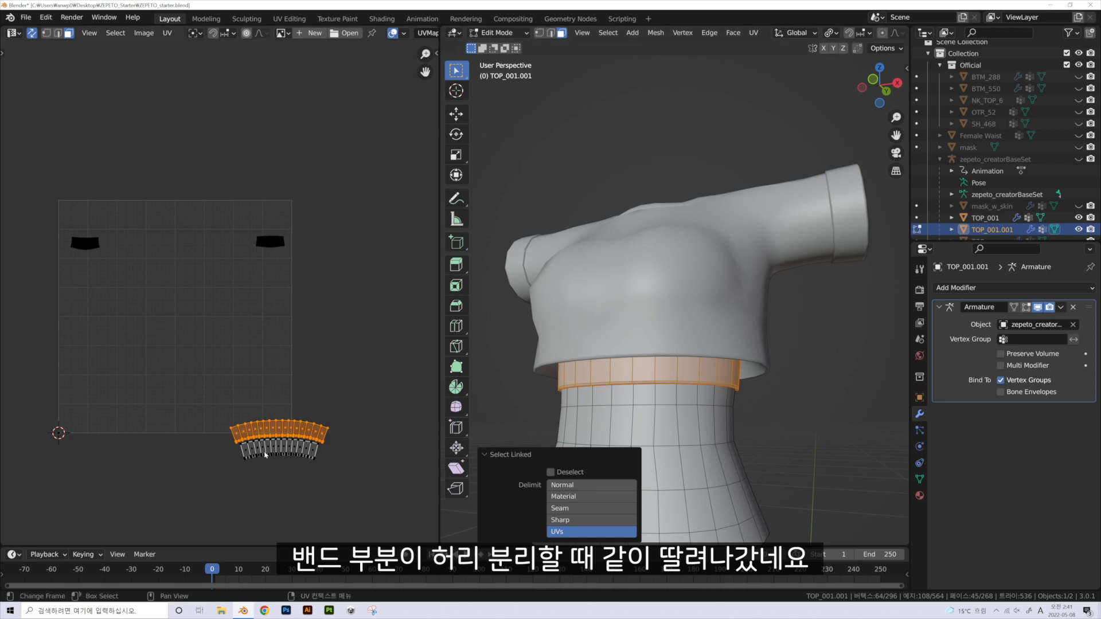
{"action": "key", "text": "l"}
{"action": "middle_click_drag", "start_coordinate": [685, 375], "coordinate": [716, 381]}
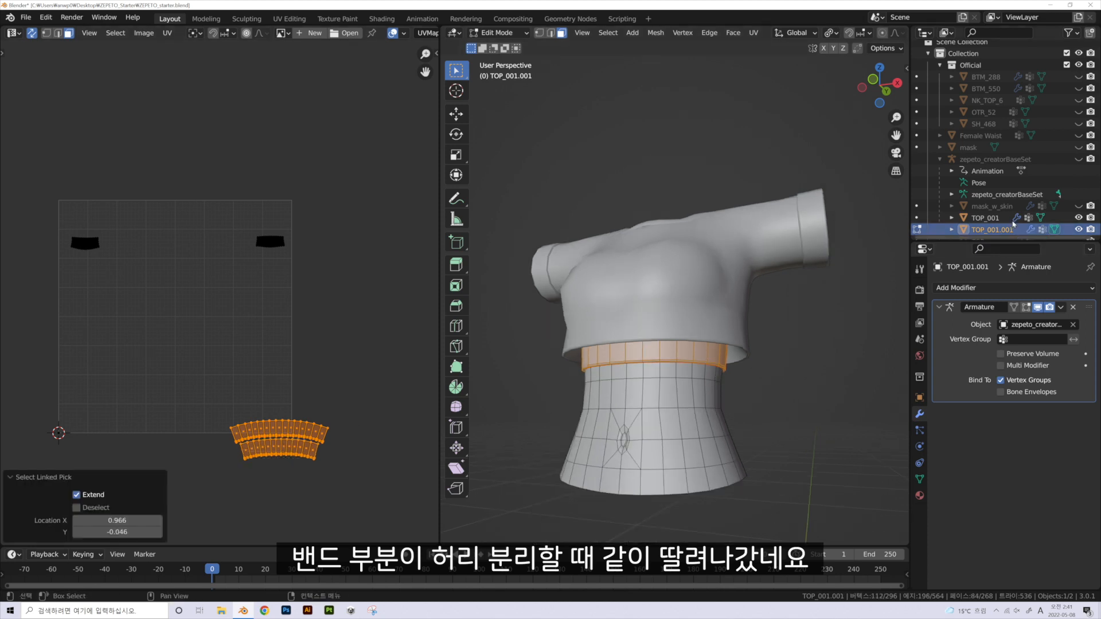
- Return to Object Mode and join TOP_001.001 into the TOP_001 garment
{"action": "key", "text": "Tab"}
{"action": "left_click", "coordinate": [799, 393]}
{"action": "left_click", "coordinate": [666, 406]}
{"action": "left_click", "coordinate": [771, 405]}
{"action": "left_click", "coordinate": [665, 412]}
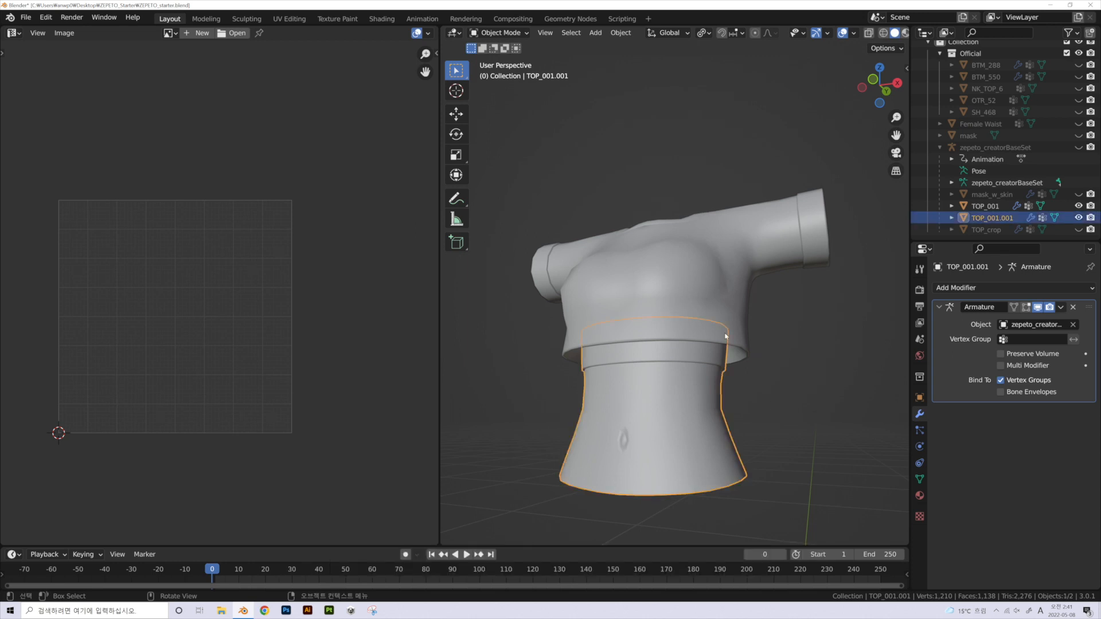
{"action": "left_click", "coordinate": [800, 415]}
{"action": "left_click", "coordinate": [672, 418]}
{"action": "left_click", "coordinate": [683, 267], "text": "shift"}
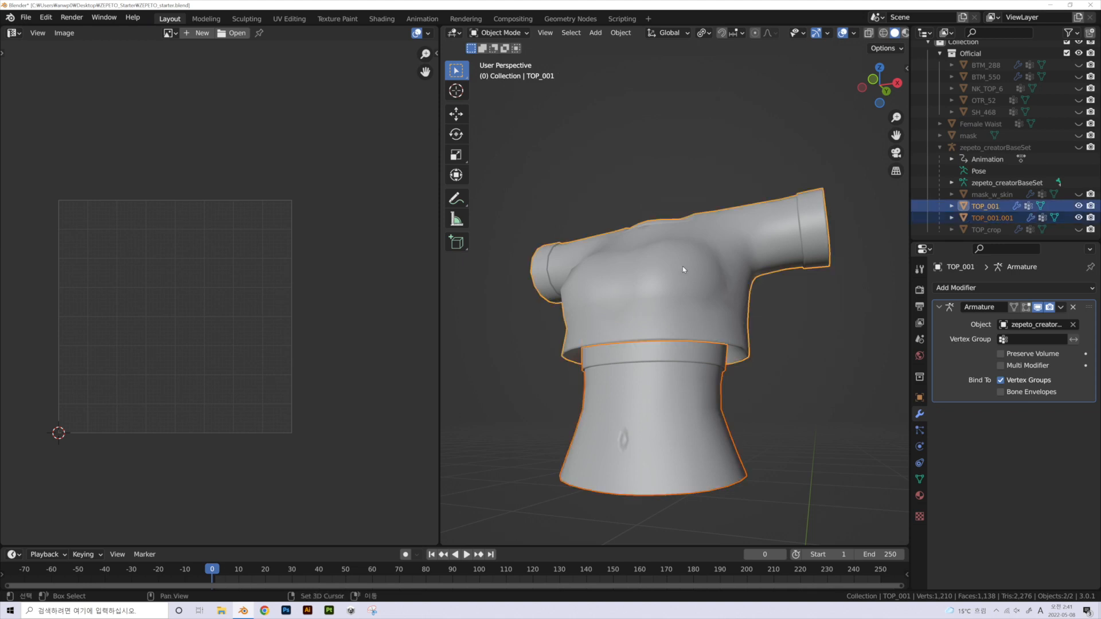
{"action": "key", "text": "ctrl+j"}
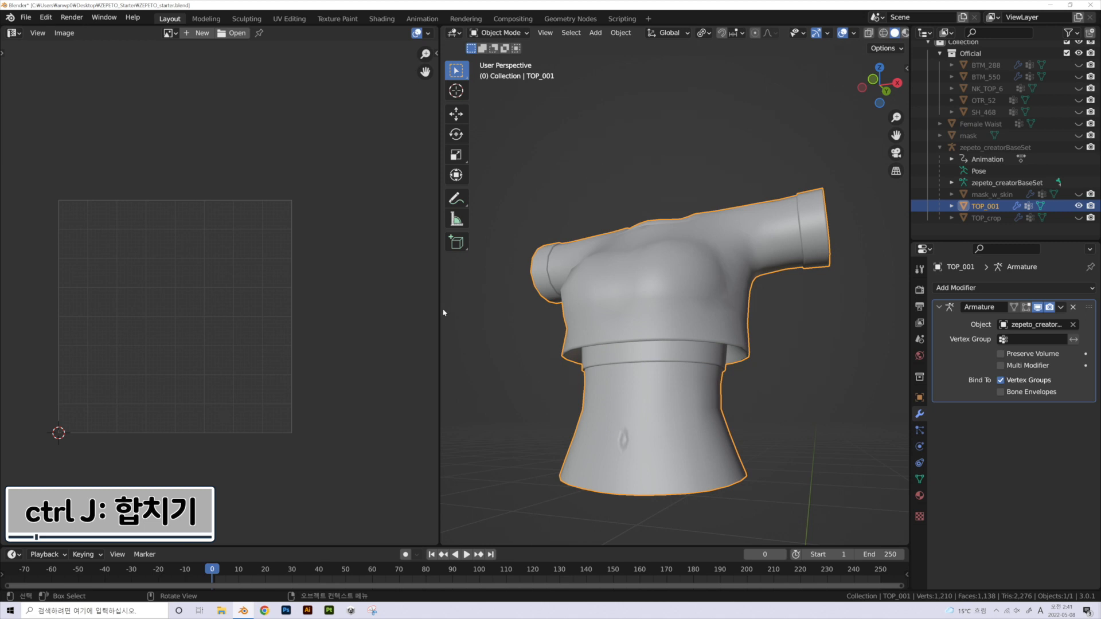
- Widen the 3D viewport and enter Edit Mode on the joined TOP_001 to show its combined UV islands
{"action": "left_click_drag", "start_coordinate": [439, 313], "coordinate": [379, 313]}
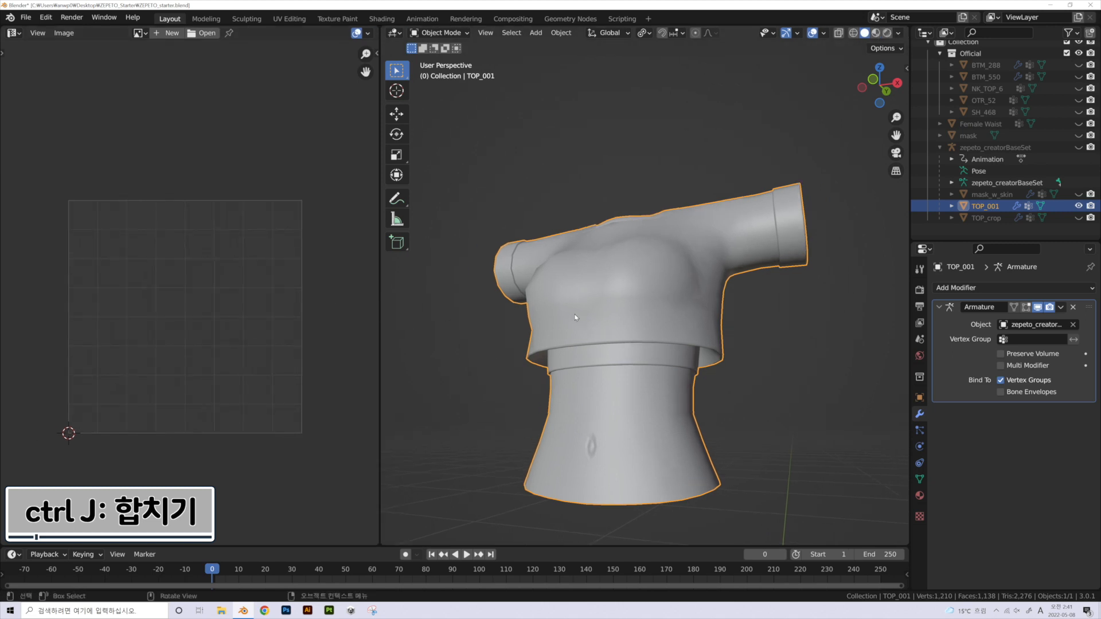
{"action": "key", "text": "Tab"}
{"action": "middle_click_drag", "start_coordinate": [641, 289], "coordinate": [671, 313]}
{"action": "left_click", "coordinate": [293, 274]}
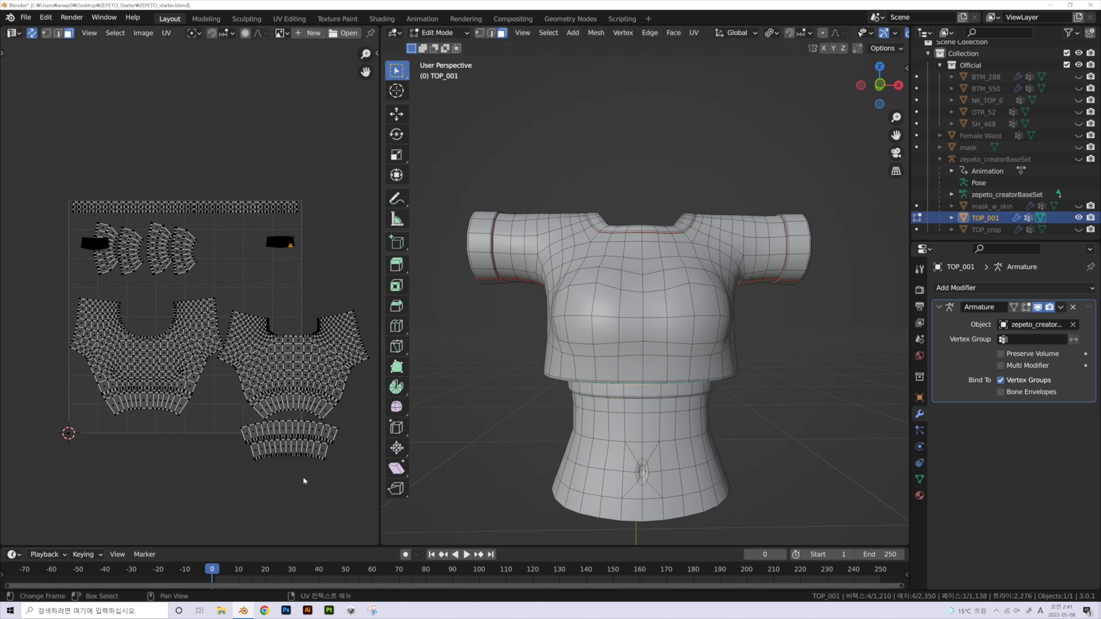
{"action": "middle_click_drag", "start_coordinate": [286, 330], "coordinate": [272, 298]}
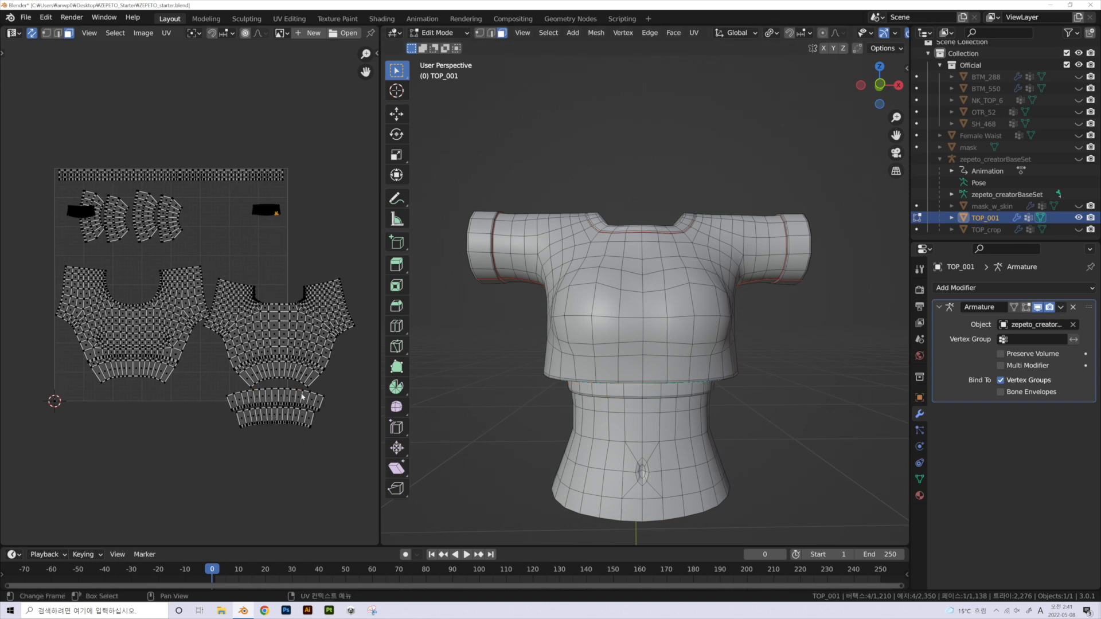
{"action": "scroll", "coordinate": [303, 396], "scroll_direction": "down", "scroll_amount": 1}
{"action": "scroll", "coordinate": [248, 232], "scroll_direction": "up", "scroll_amount": 2}
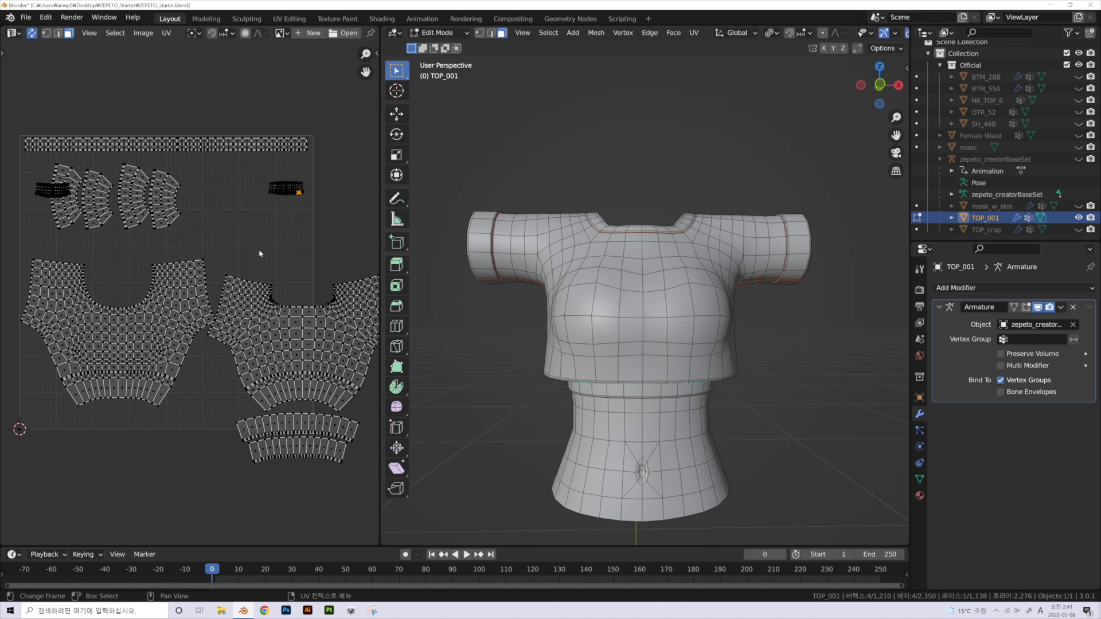
{"action": "scroll", "coordinate": [165, 470], "scroll_direction": "down", "scroll_amount": 2}
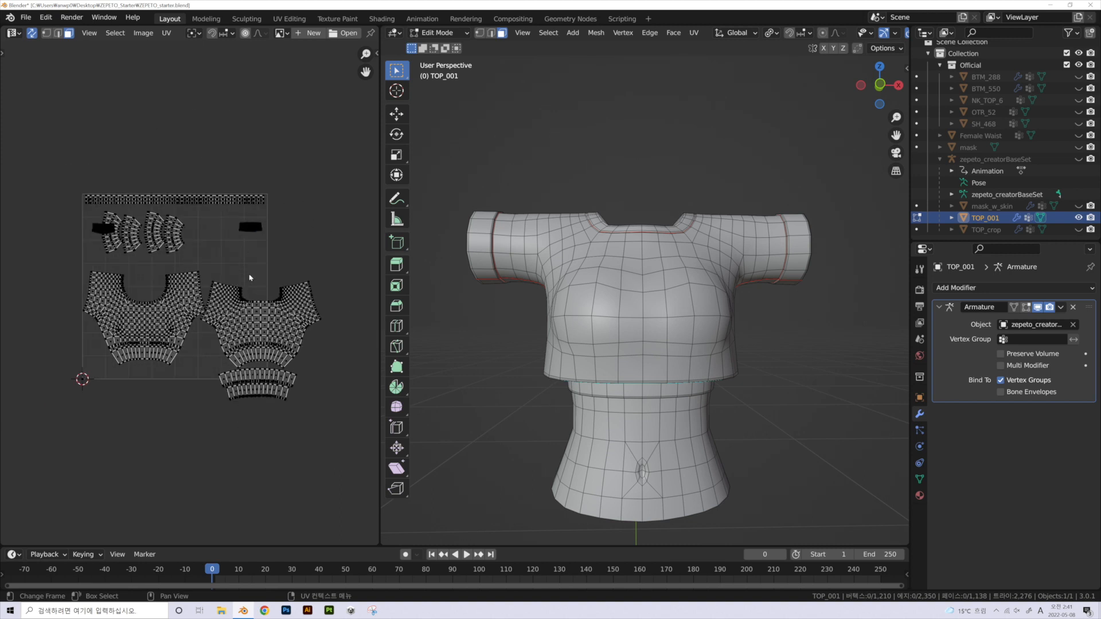
- Select the faces assigned to the skin material and hide them so only the garment's UV islands remain in view
{"action": "key", "text": "alt+a"}
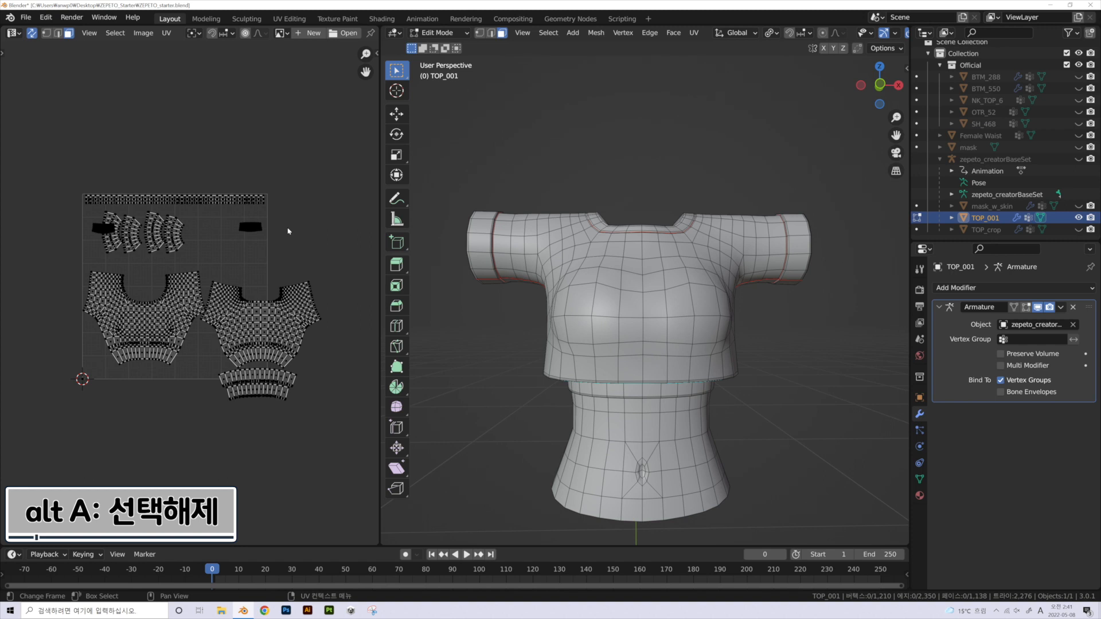
{"action": "scroll", "coordinate": [339, 322], "scroll_direction": "up", "scroll_amount": 1}
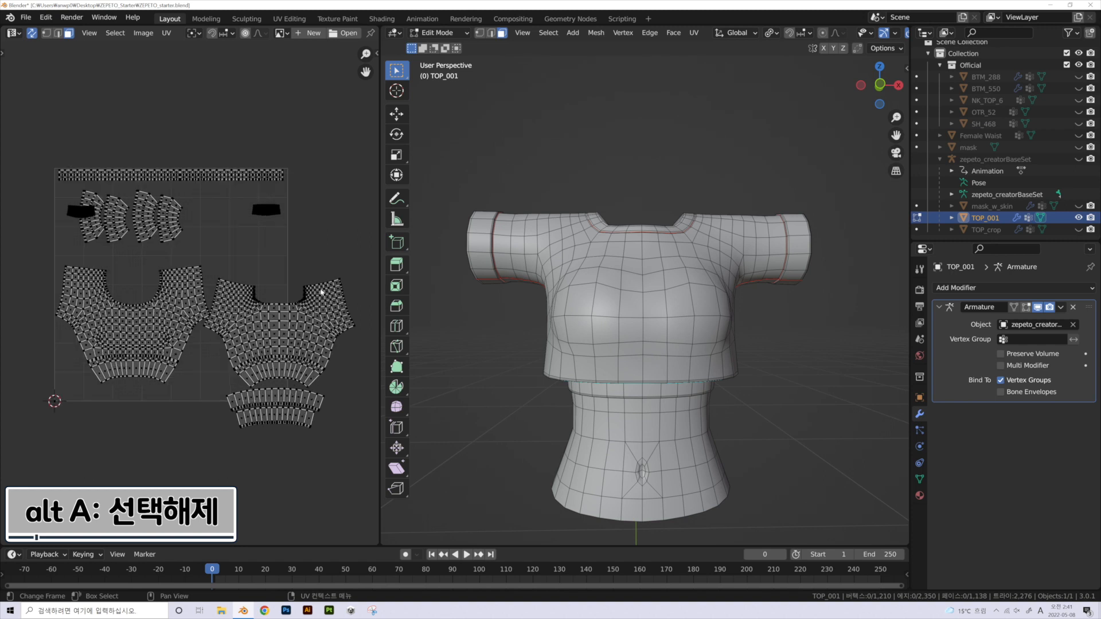
{"action": "left_click", "coordinate": [919, 495]}
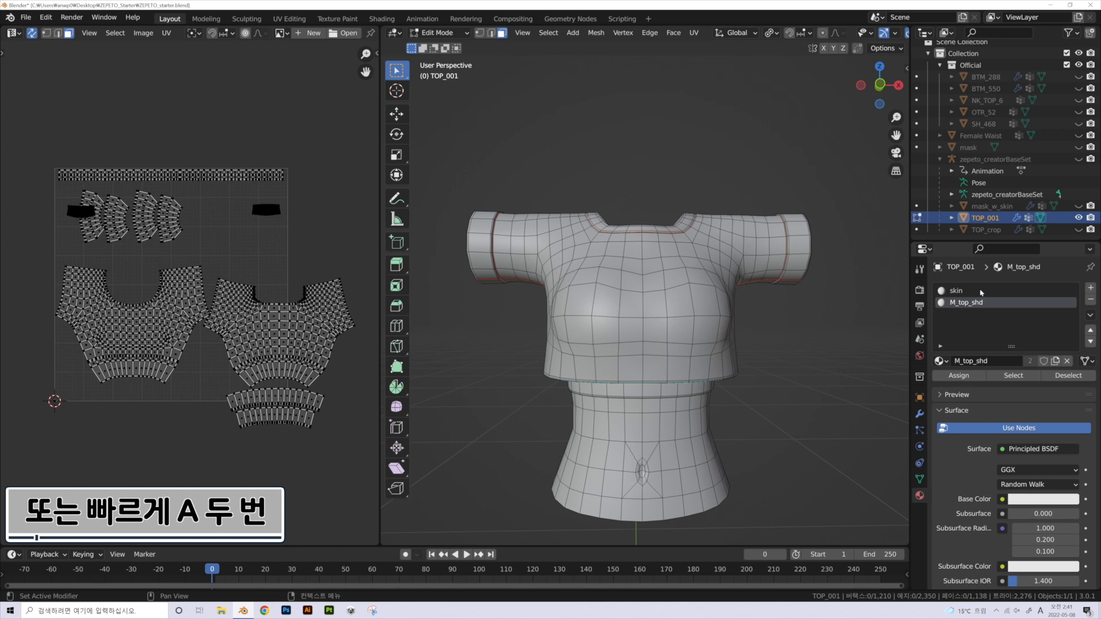
{"action": "left_click", "coordinate": [956, 290]}
{"action": "left_click", "coordinate": [1013, 375]}
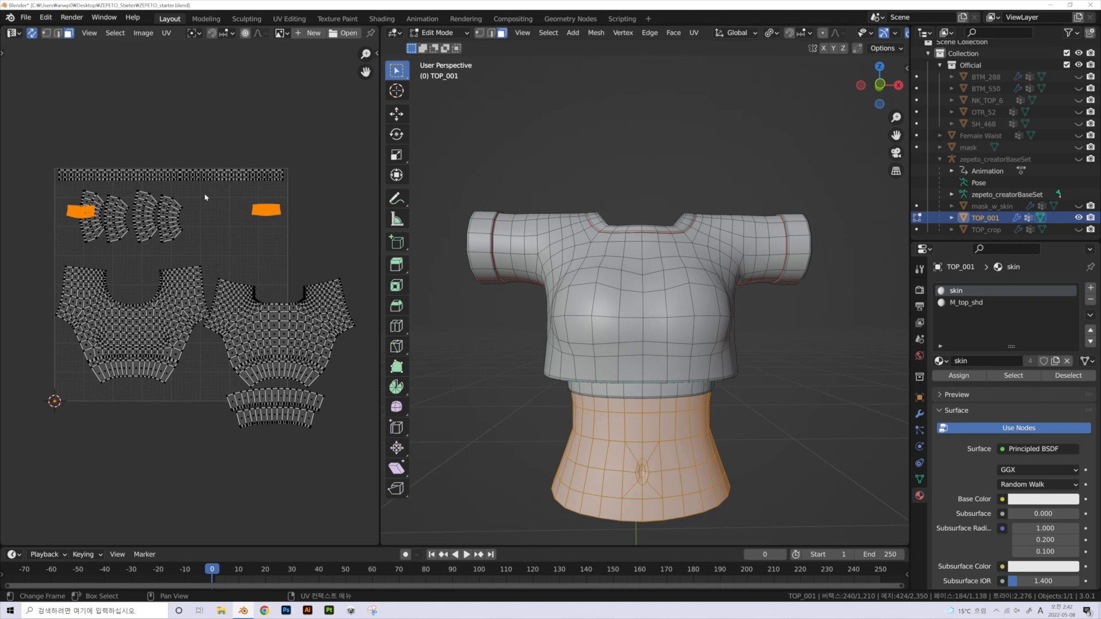
{"action": "key", "text": "h"}
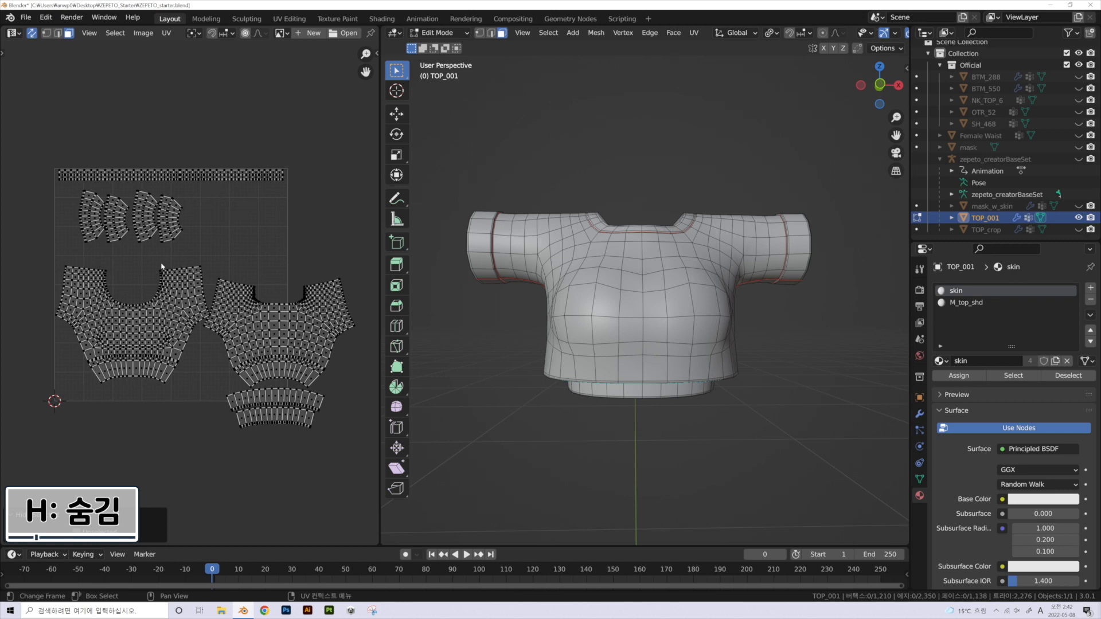
- Move the four sleeve cuff UV islands about 1.12 m down, out of the UV tile
{"action": "left_click_drag", "start_coordinate": [199, 258], "coordinate": [32, 187]}
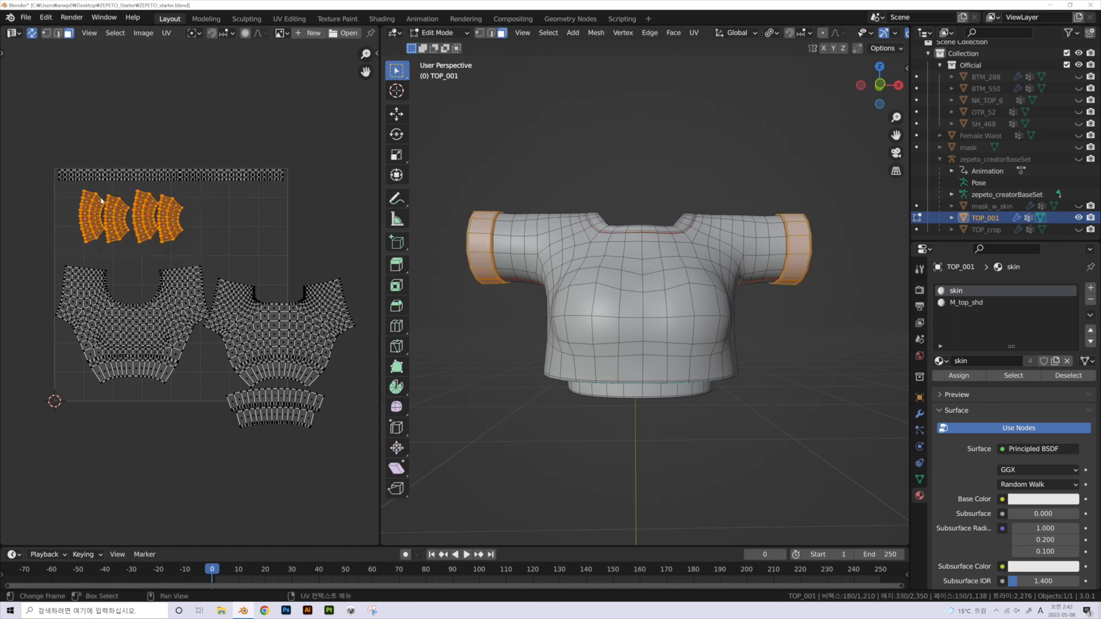
{"action": "key", "text": "g"}
{"action": "left_click", "coordinate": [124, 475]}
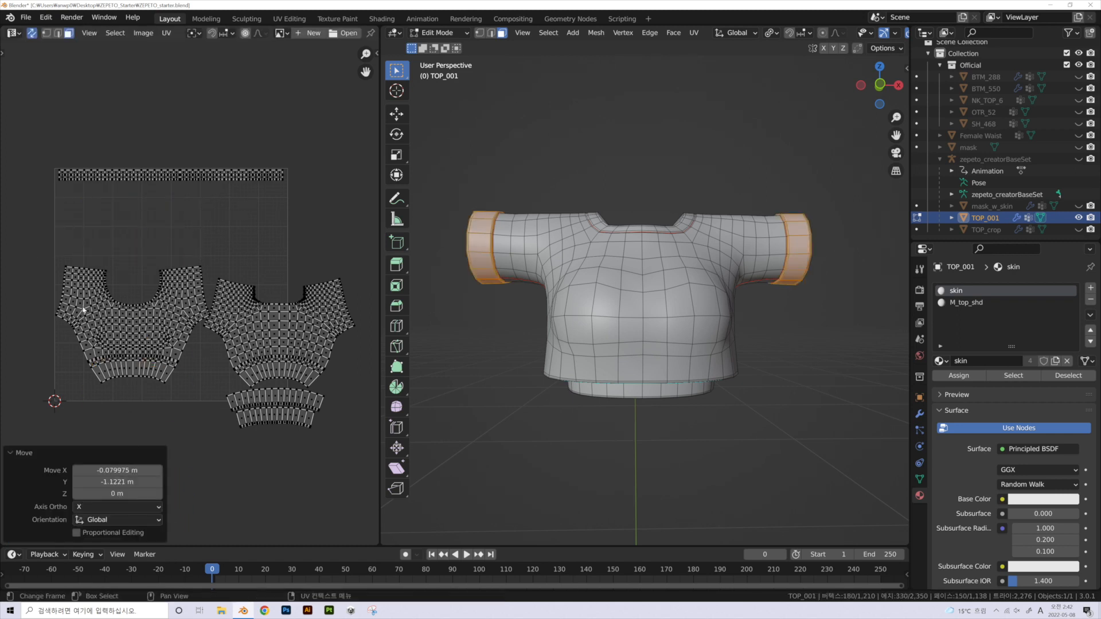
- Move the front body UV island up about 0.35 until it sits just beneath the neckband strip
{"action": "key", "text": "alt+a"}
{"action": "key", "text": "l"}
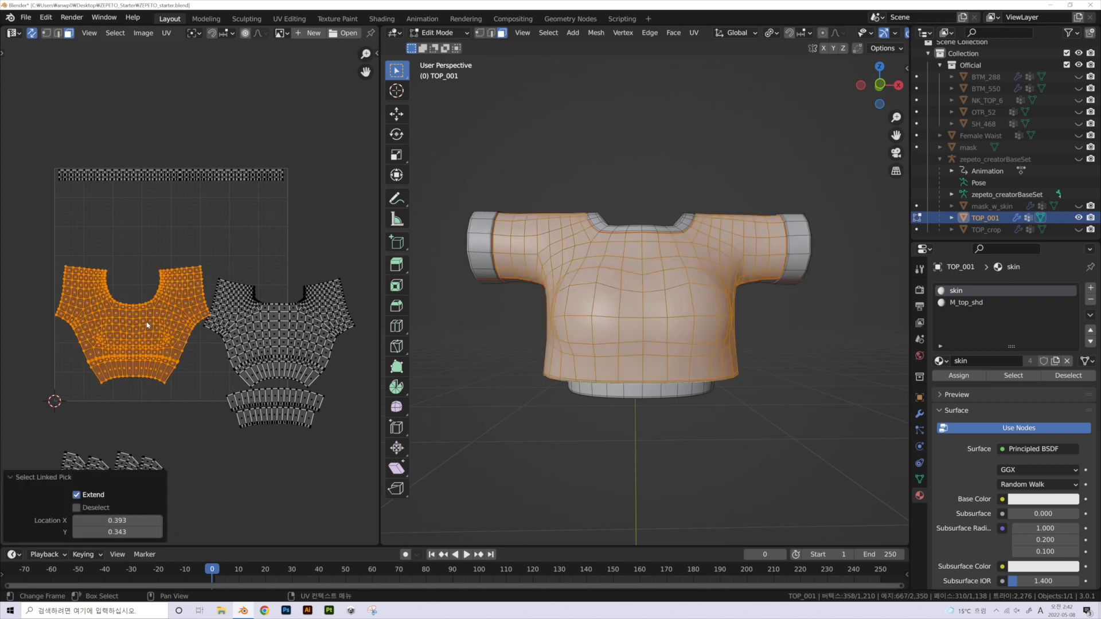
{"action": "key", "text": "g"}
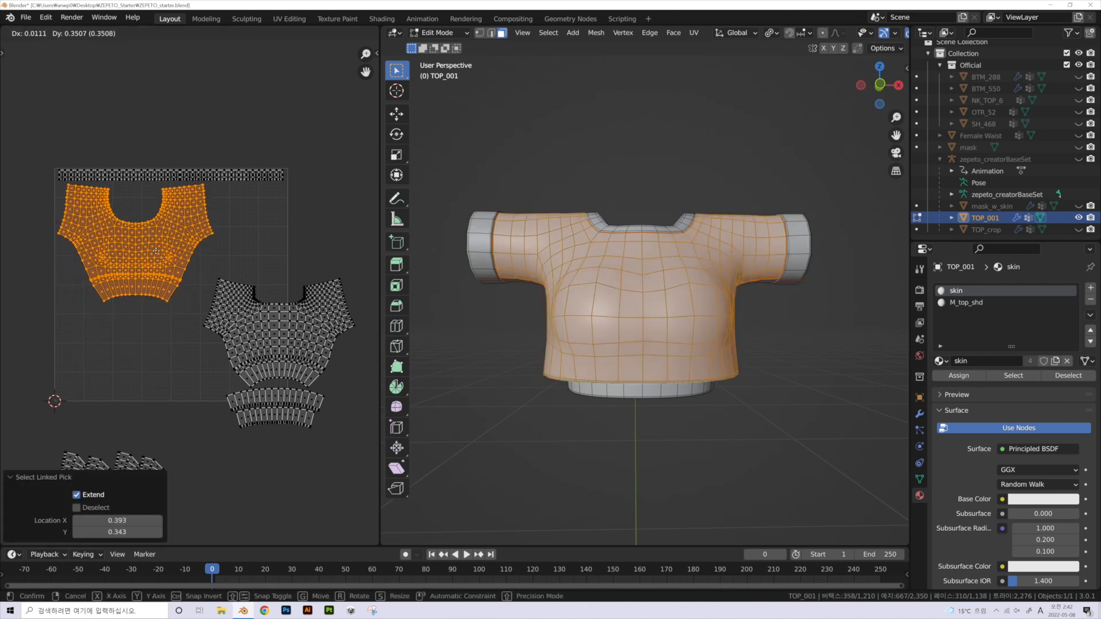
{"action": "left_click", "coordinate": [155, 251]}
{"action": "left_click", "coordinate": [241, 90]}
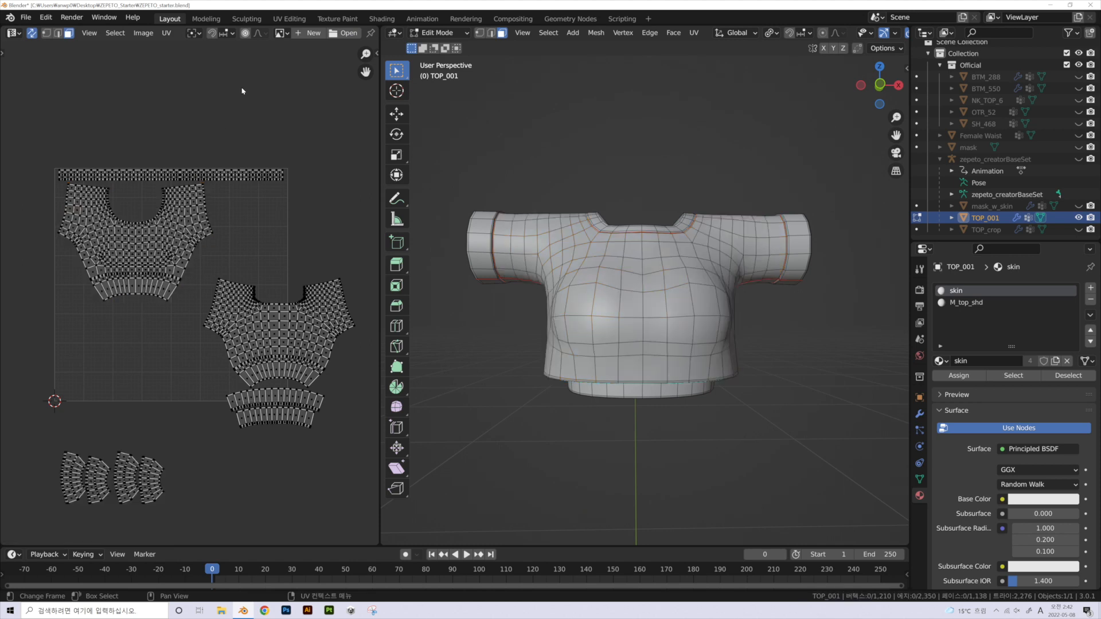
- Move the back body UV island about 0.29 m along negative X and slightly down, into the tile's lower-right corner
{"action": "key", "text": "l"}
{"action": "key", "text": "g"}
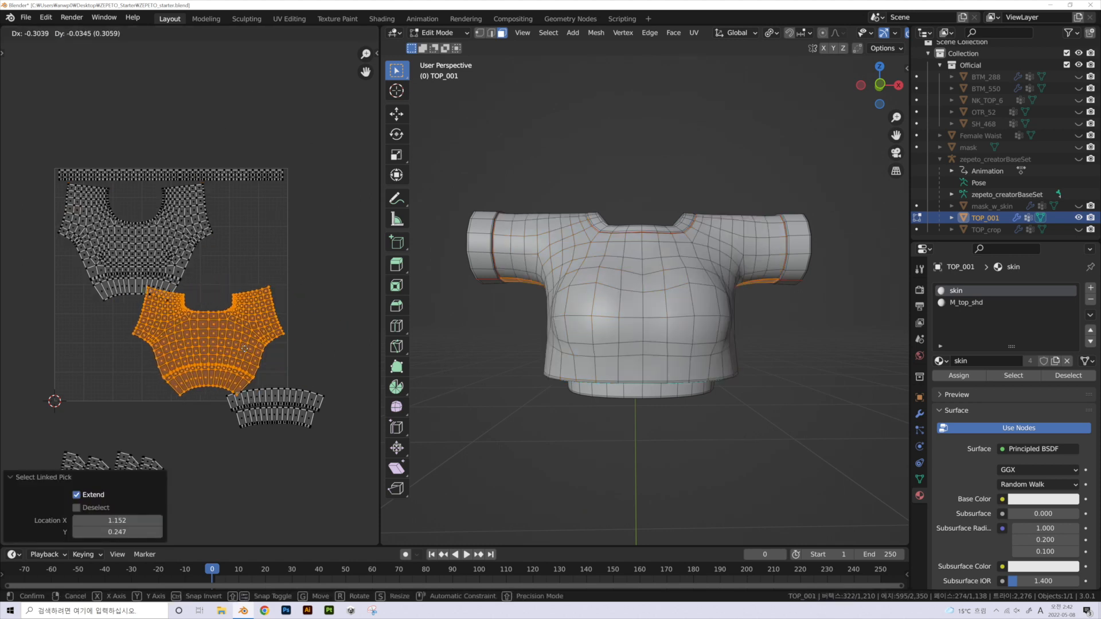
{"action": "left_click", "coordinate": [249, 353]}
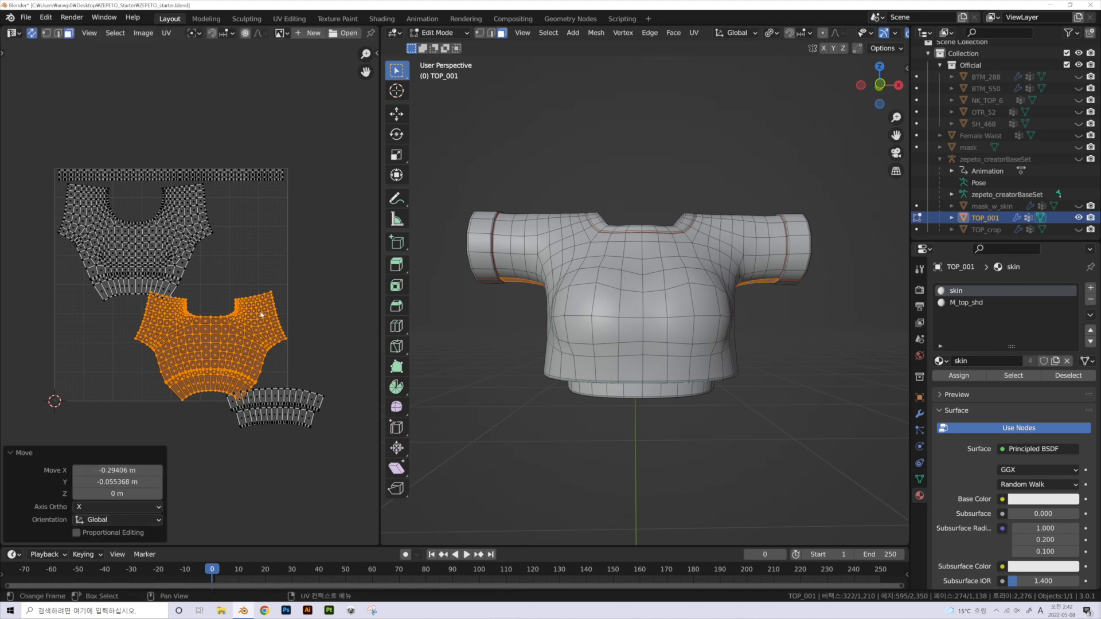
- Scale the front and back body UV islands together to about 0.93, and deselect them
{"action": "key", "text": "l"}
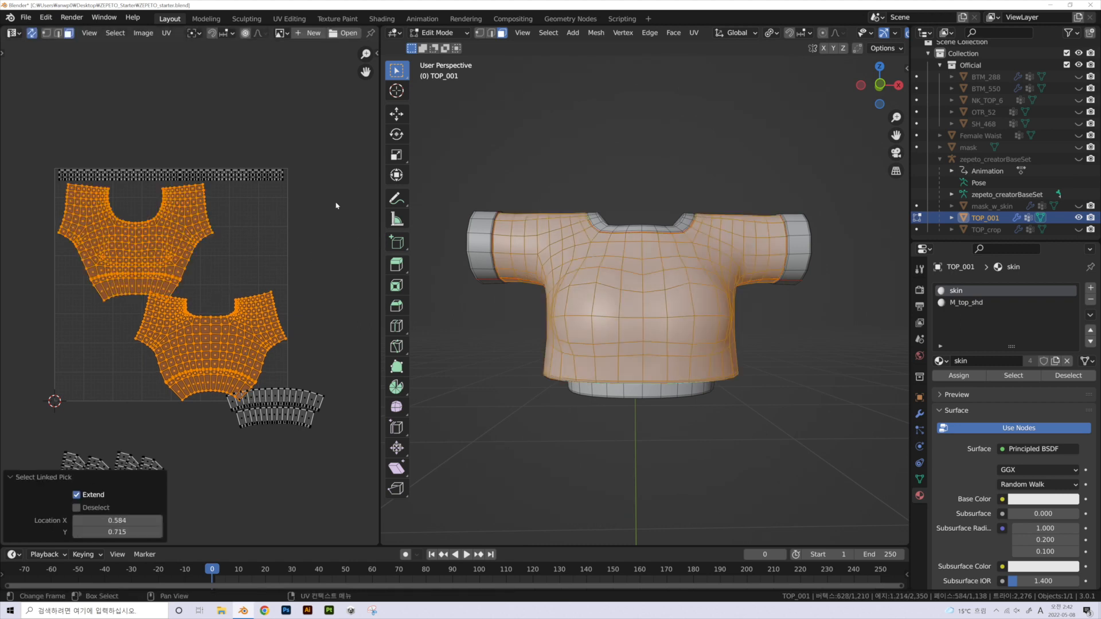
{"action": "key", "text": "s"}
{"action": "left_click", "coordinate": [354, 227]}
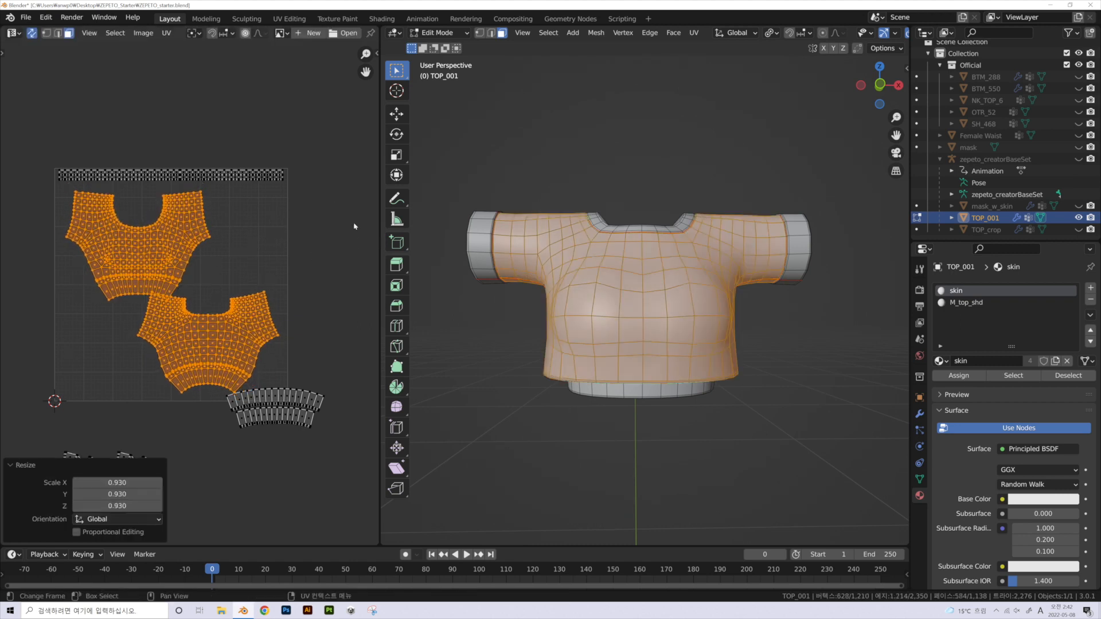
{"action": "key", "text": "alt+a"}
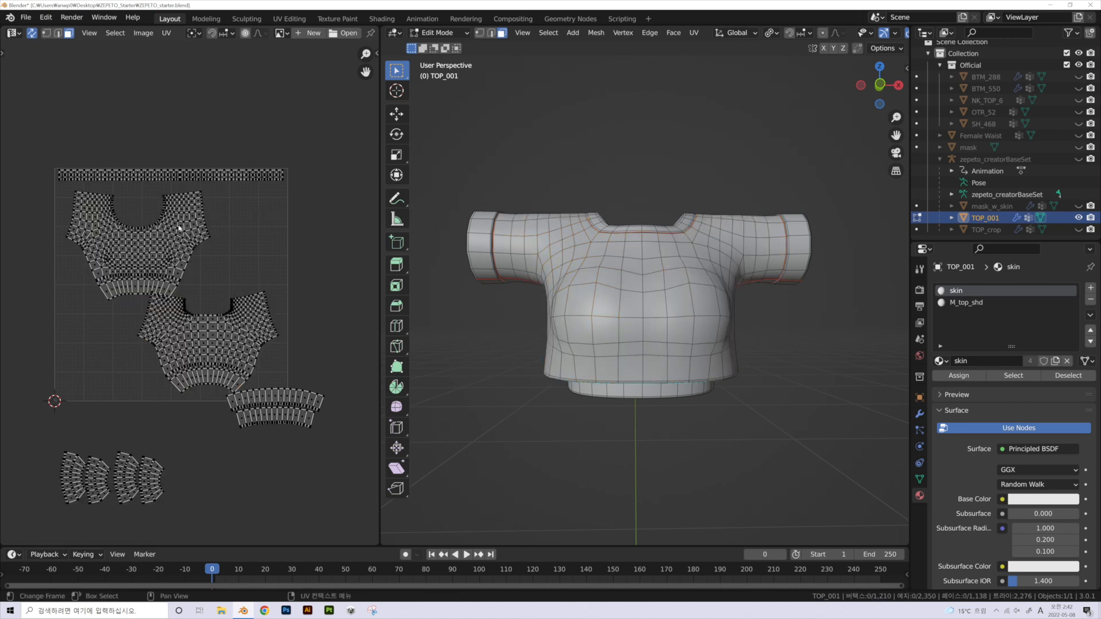
- Shift the front body UV island about 0.036 m up and toward the tile's left edge
{"action": "key", "text": "l"}
{"action": "key", "text": "g"}
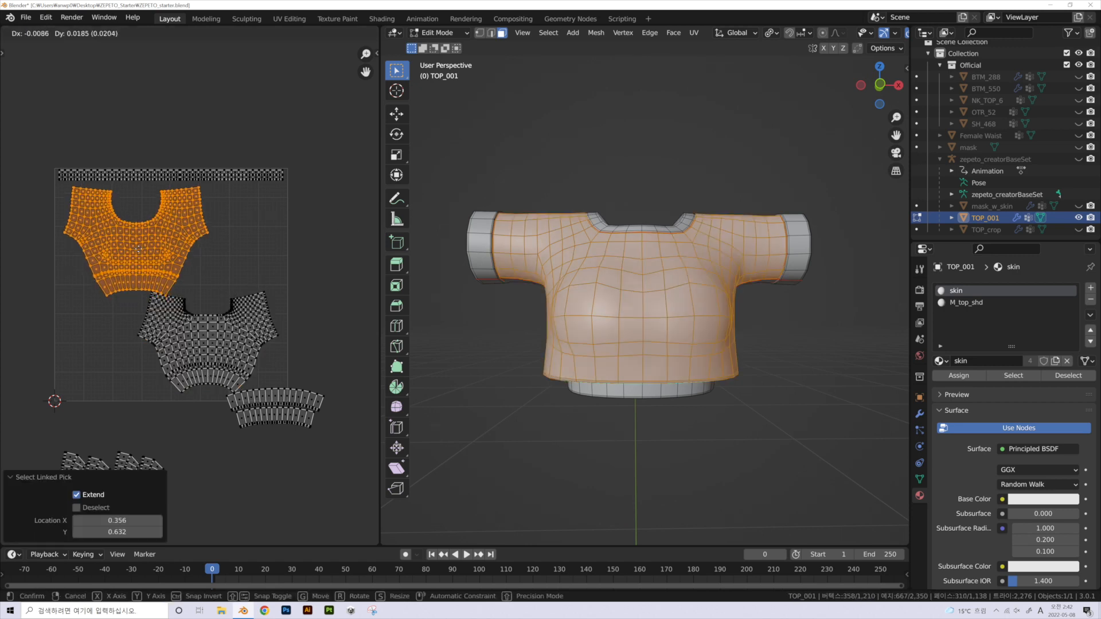
{"action": "left_click", "coordinate": [132, 245]}
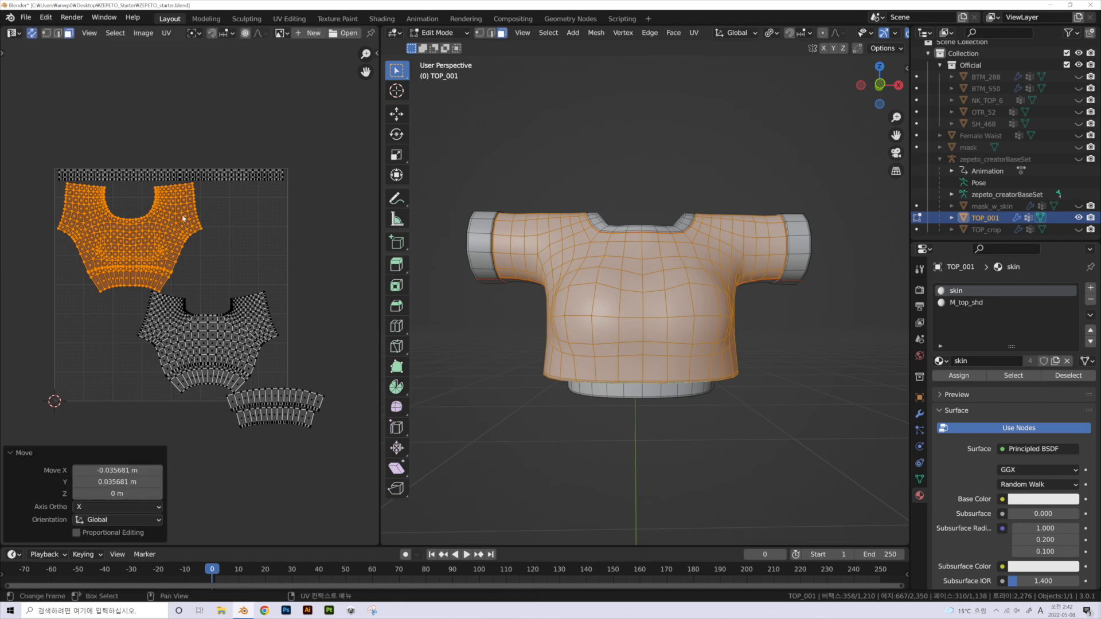
- Shift the back body UV island about 0.03 m along X and 0.02 m down, into the tile's lower-right corner
{"action": "key", "text": "alt+a"}
{"action": "key", "text": "l"}
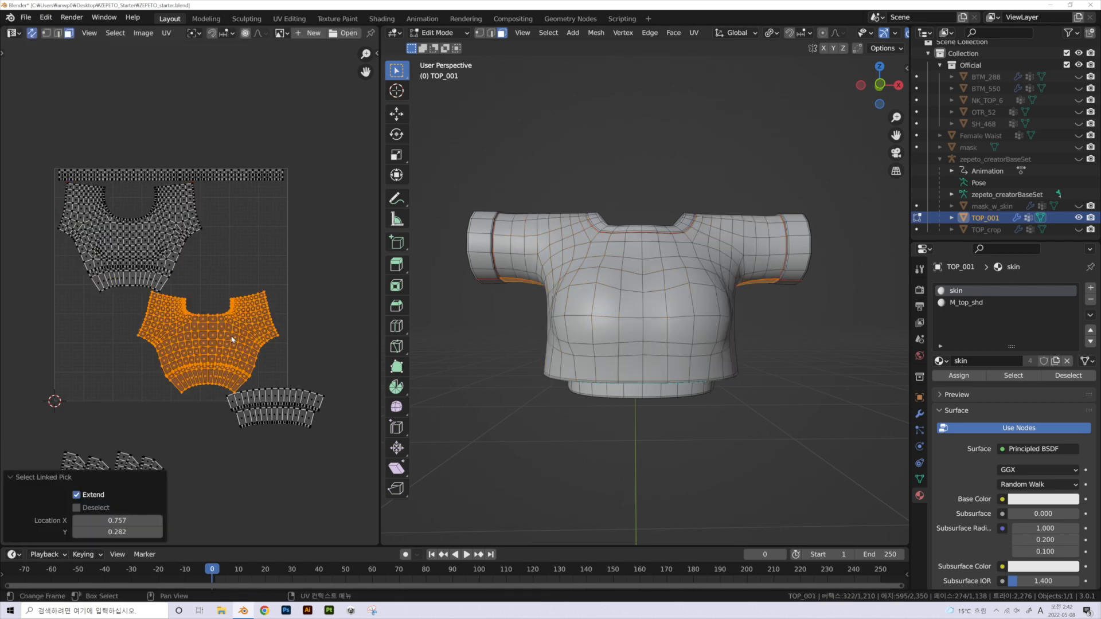
{"action": "key", "text": "g"}
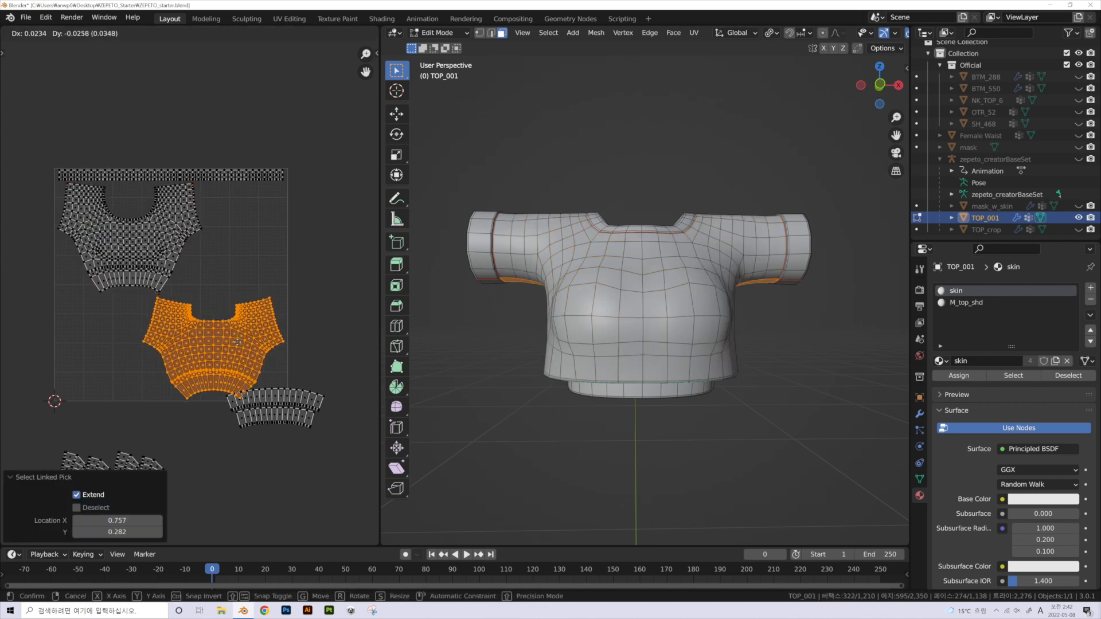
{"action": "left_click", "coordinate": [239, 341]}
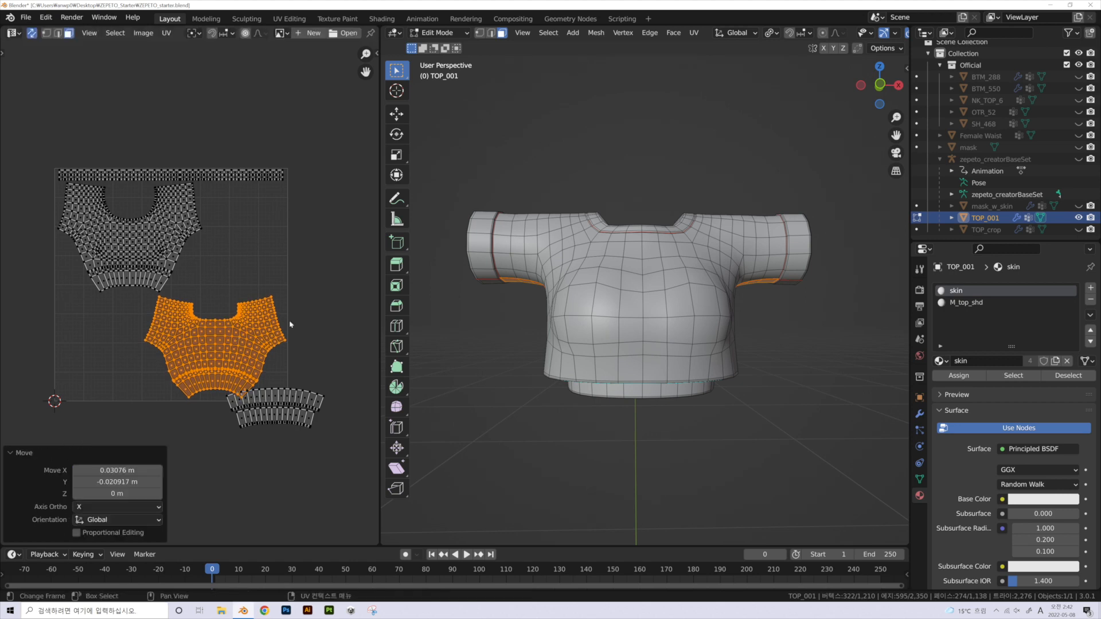
{"action": "key", "text": "alt+a"}
- Examine where the front body island's bottom edge loop lies inside the garment using vertex selection, and return to face selection
{"action": "scroll", "coordinate": [110, 275], "scroll_direction": "up", "scroll_amount": 2}
{"action": "key", "text": "1"}
{"action": "left_click", "coordinate": [85, 284], "text": "alt"}
{"action": "left_click", "coordinate": [71, 284], "text": "alt"}
{"action": "middle_click_drag", "start_coordinate": [573, 298], "coordinate": [582, 246]}
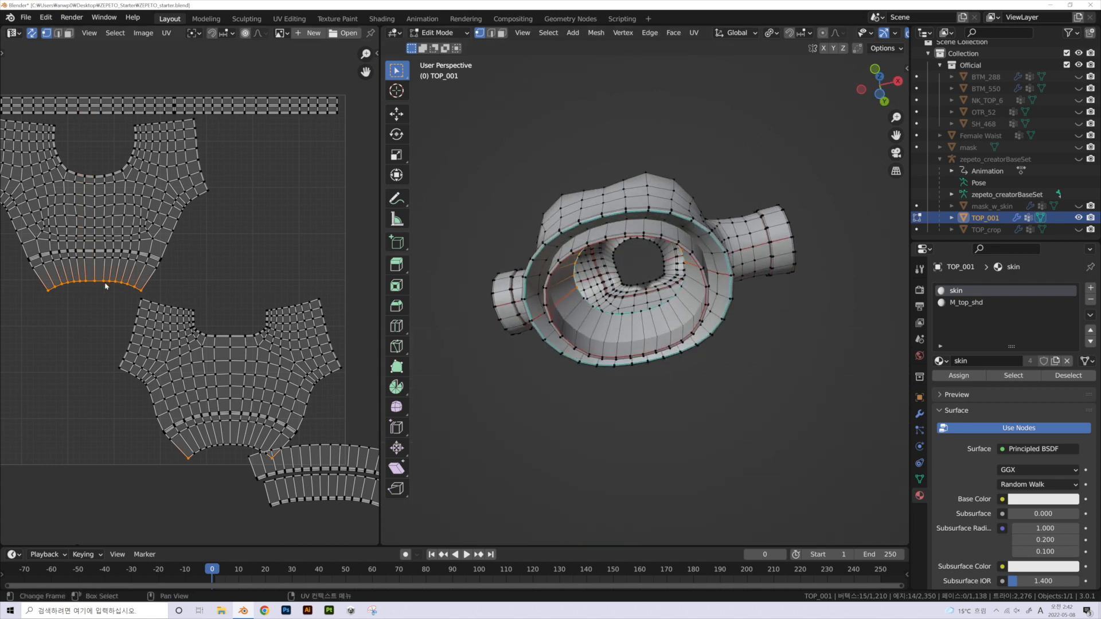
{"action": "scroll", "coordinate": [175, 285], "scroll_direction": "down", "scroll_amount": 1}
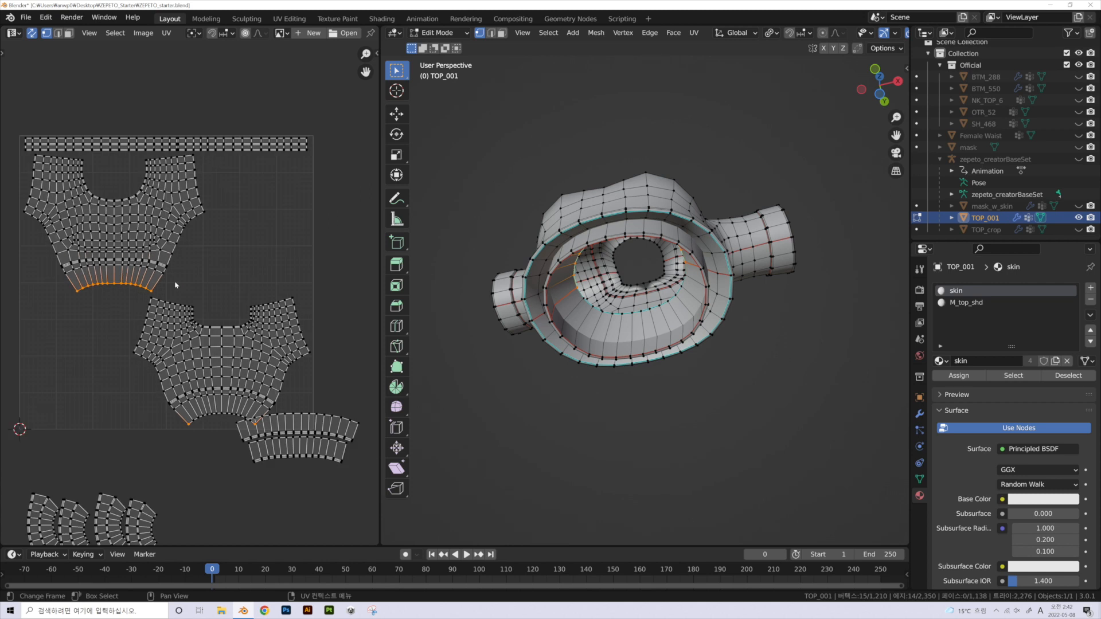
{"action": "key", "text": "3"}
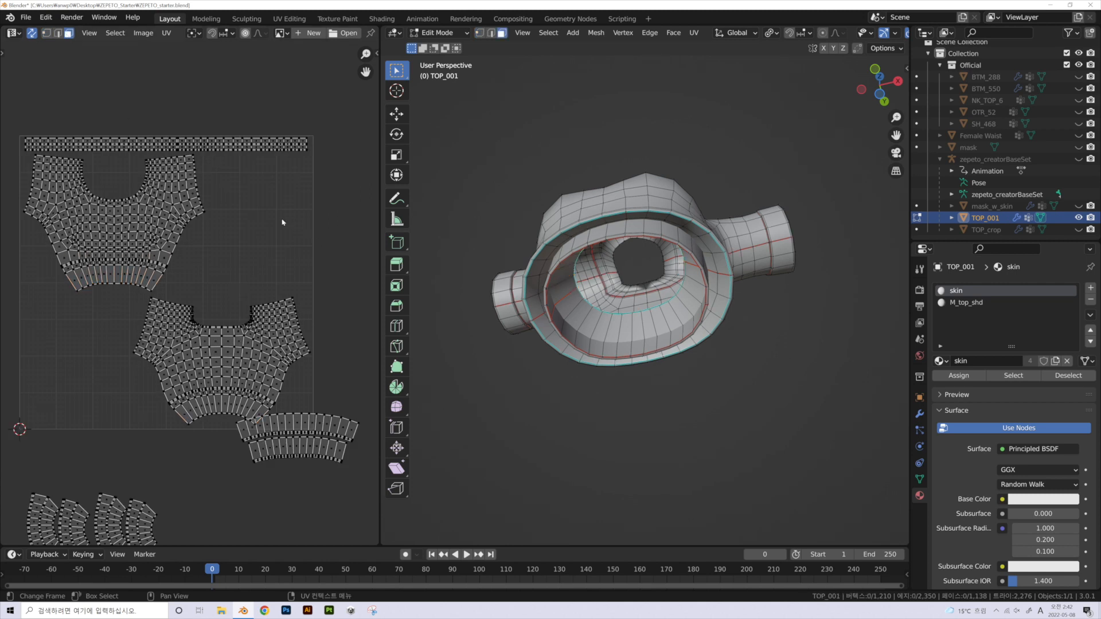
- Move both waistband UV islands about 0.71 m along negative X and 0.15 m up, into the tile's lower-left corner
{"action": "scroll", "coordinate": [316, 330], "scroll_direction": "down", "scroll_amount": 1}
{"action": "key", "text": "l"}
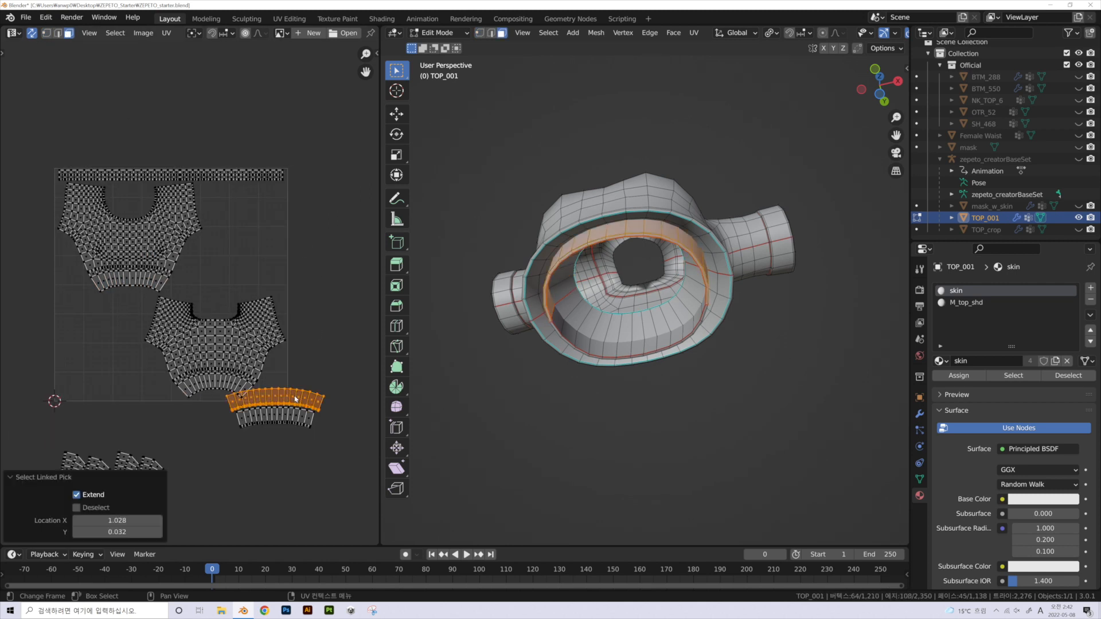
{"action": "key", "text": "g"}
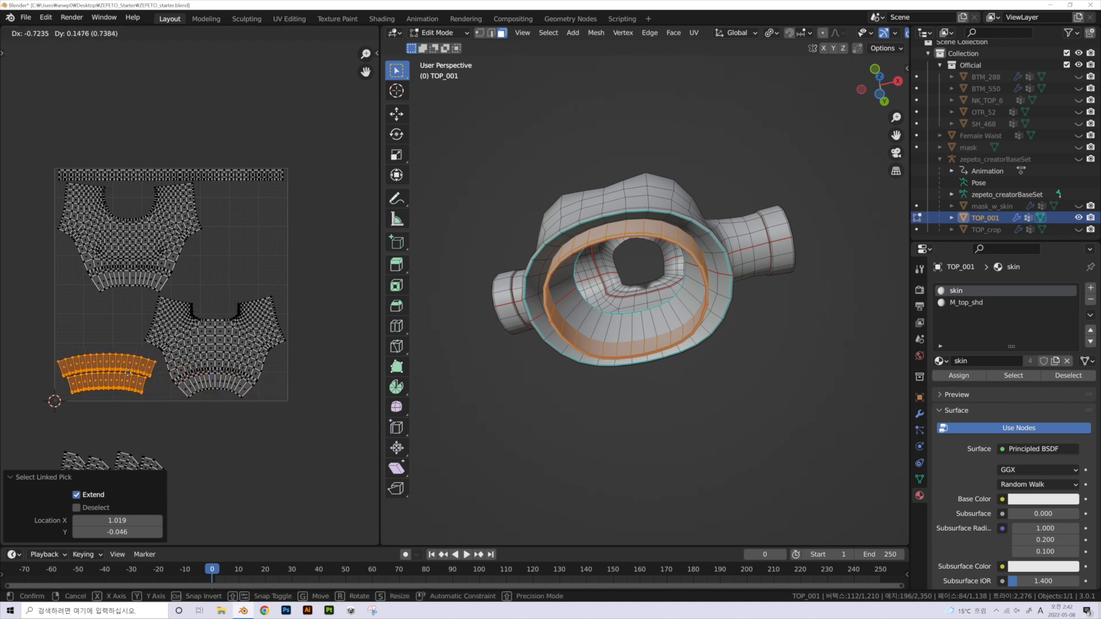
{"action": "left_click", "coordinate": [133, 376]}
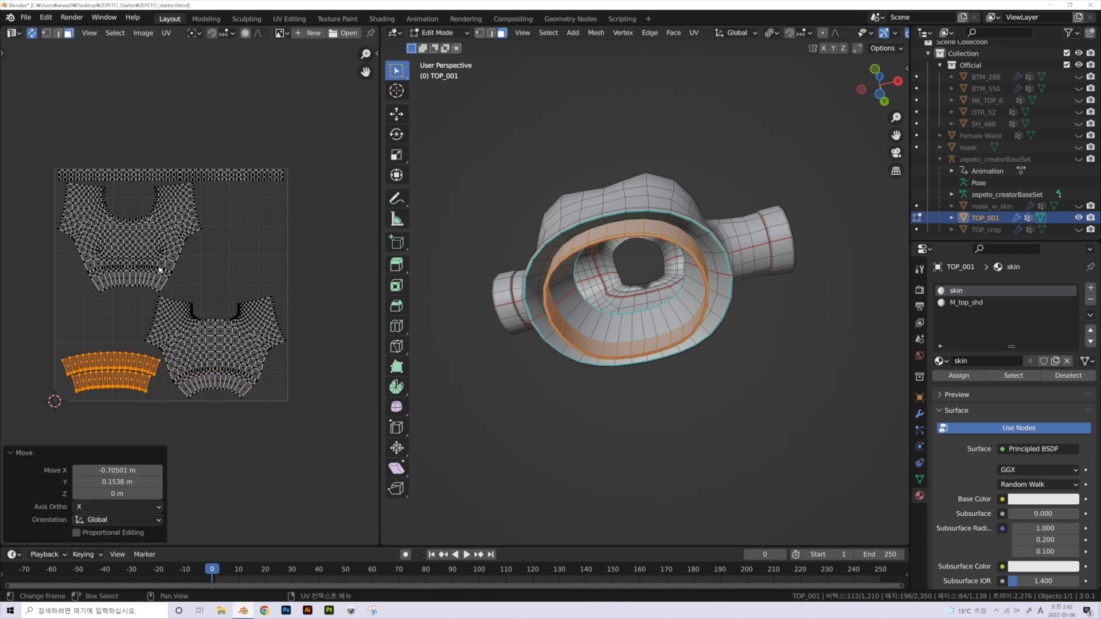
{"action": "middle_click_drag", "start_coordinate": [256, 397], "coordinate": [275, 299]}
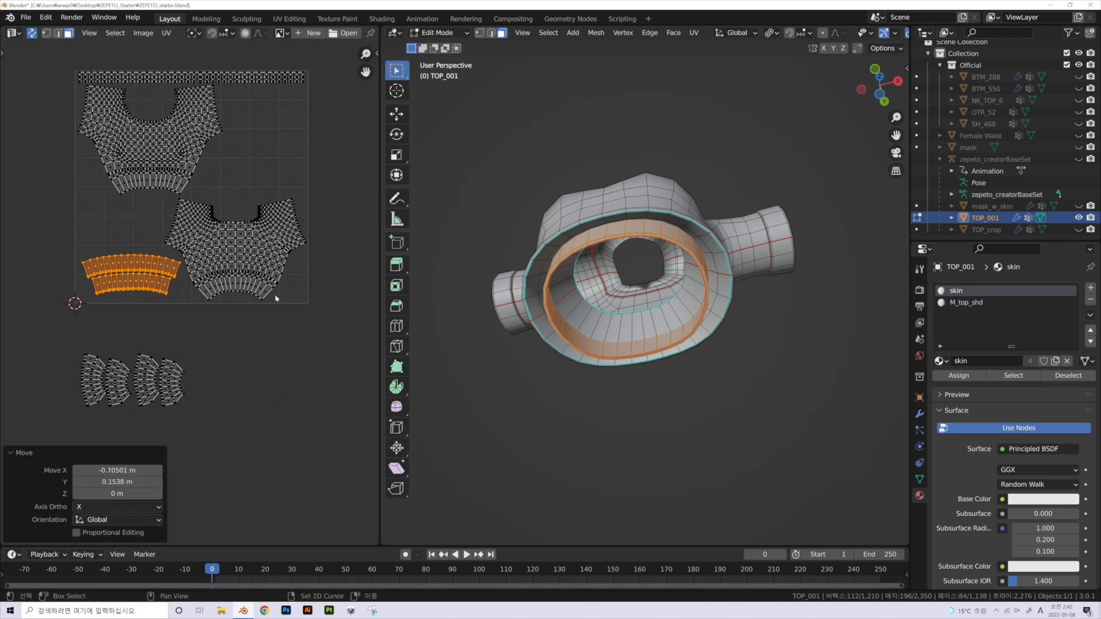
{"action": "middle_click_drag", "start_coordinate": [236, 361], "coordinate": [235, 368]}
{"action": "left_click", "coordinate": [323, 394]}
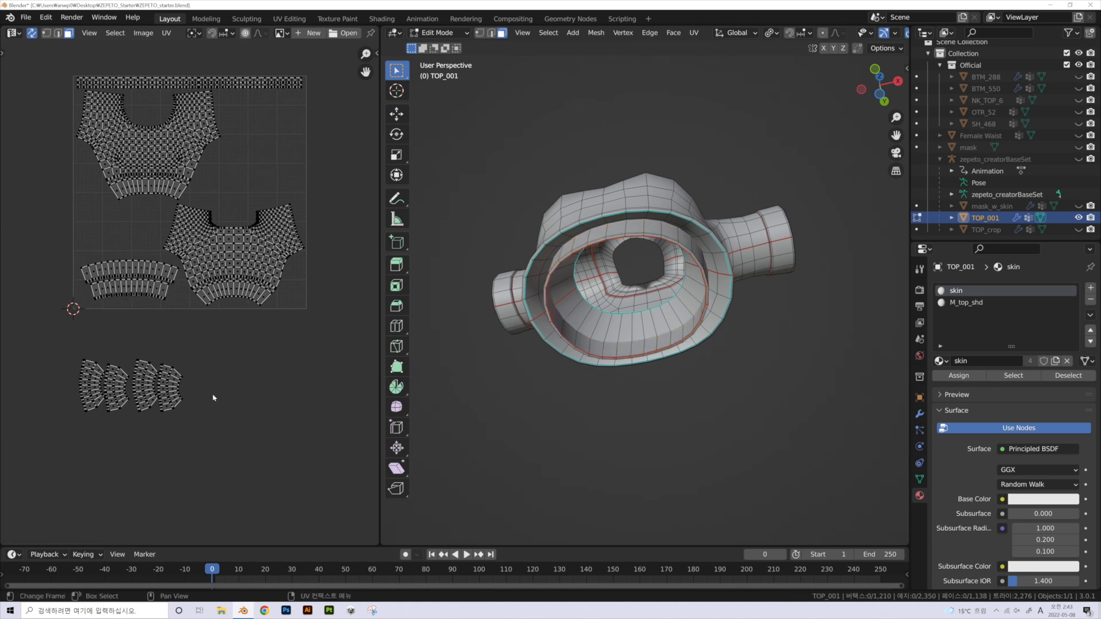
- Move the two right-hand cuff UV islands into the tile's gap above the back body island, beside the front body
{"action": "key", "text": "l"}
{"action": "key", "text": "l"}
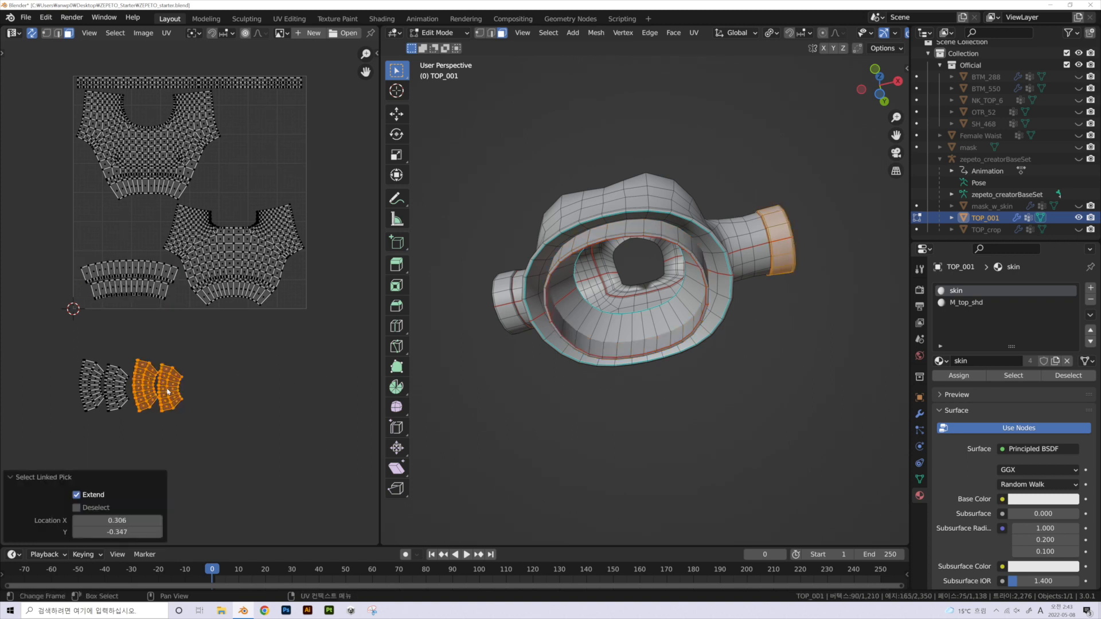
{"action": "key", "text": "g"}
{"action": "left_click", "coordinate": [244, 187]}
{"action": "left_click", "coordinate": [163, 360]}
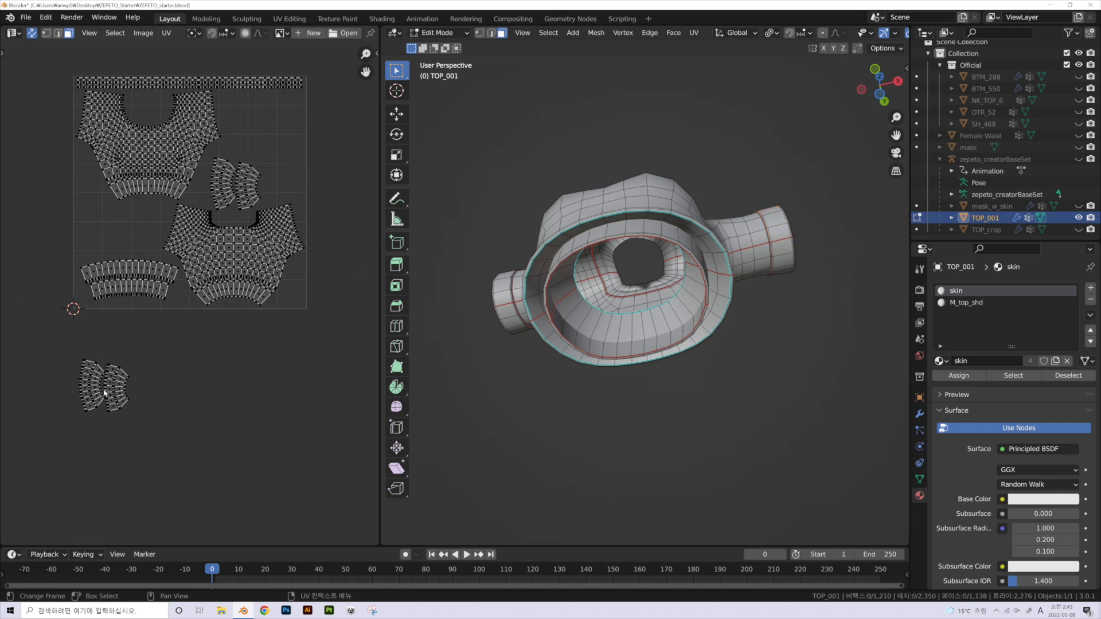
- Move the remaining cuff's two UV islands about 0.63 m along X and 1.08 m up, above the other cuff pair
{"action": "key", "text": "l"}
{"action": "key", "text": "l"}
{"action": "key", "text": "g"}
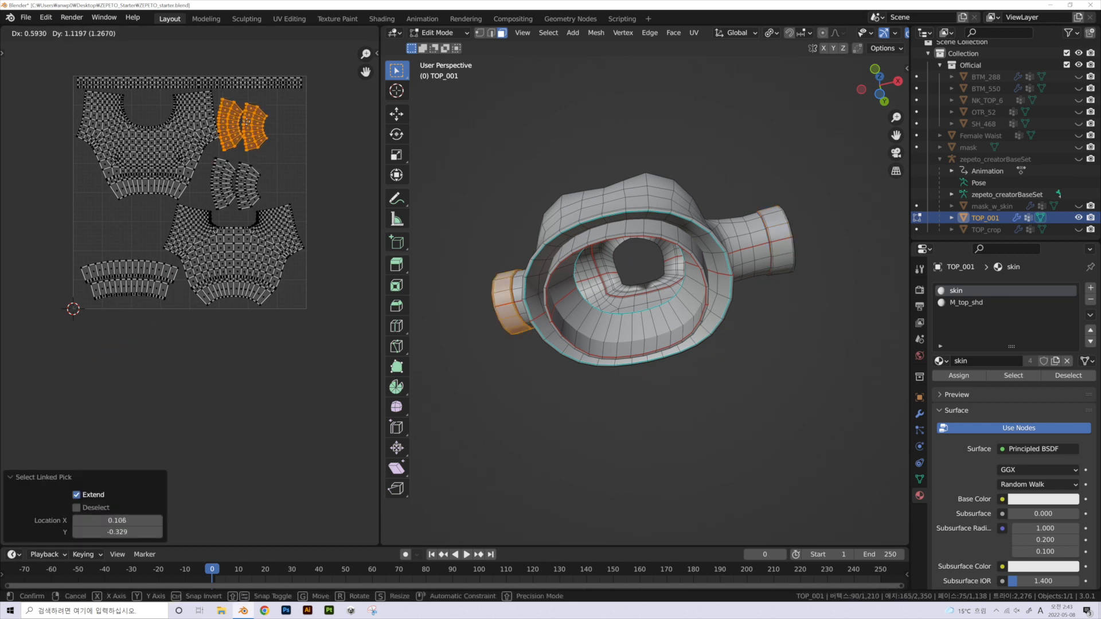
{"action": "left_click", "coordinate": [255, 136]}
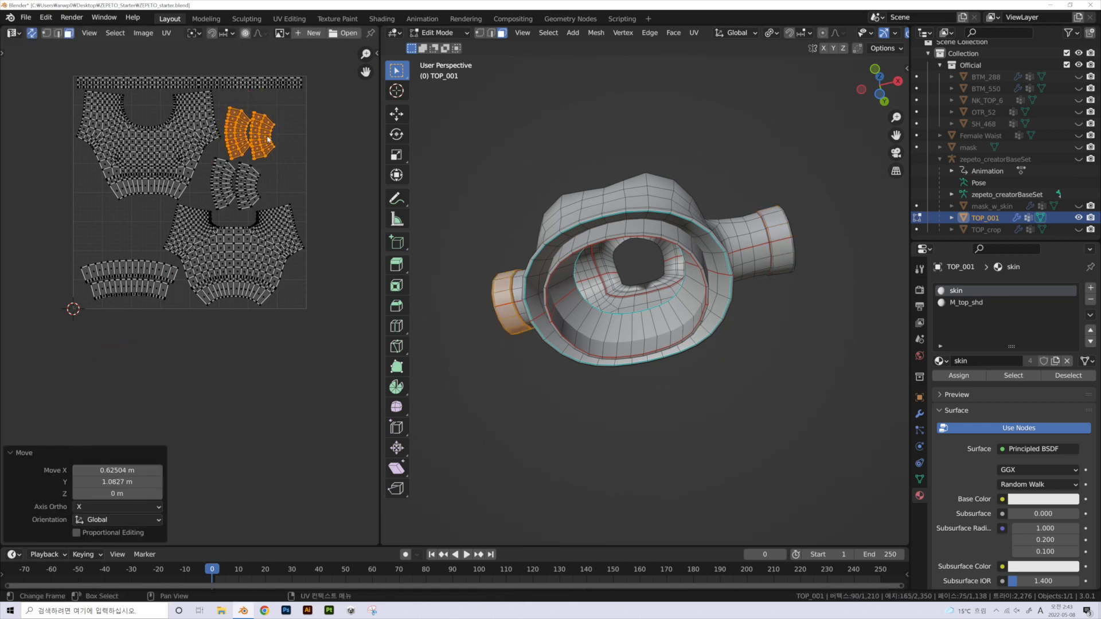
- Enlarge all four cuff UV islands about 1.17 times and move them about 0.03 m along X and 0.03 m up
{"action": "key", "text": "l"}
{"action": "key", "text": "l"}
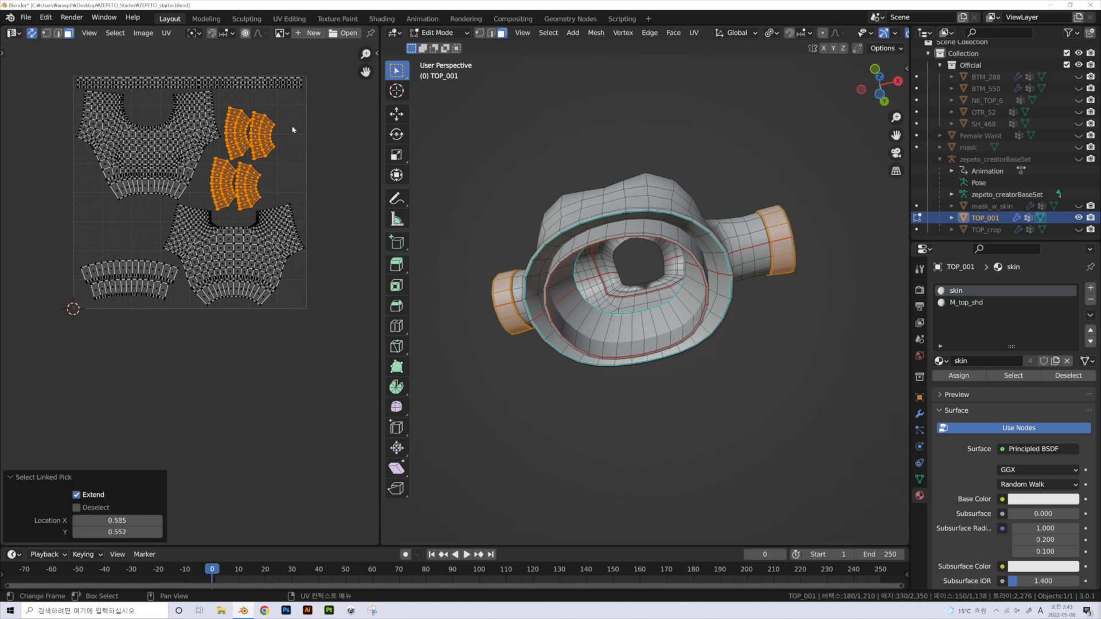
{"action": "key", "text": "s"}
{"action": "left_click", "coordinate": [302, 112]}
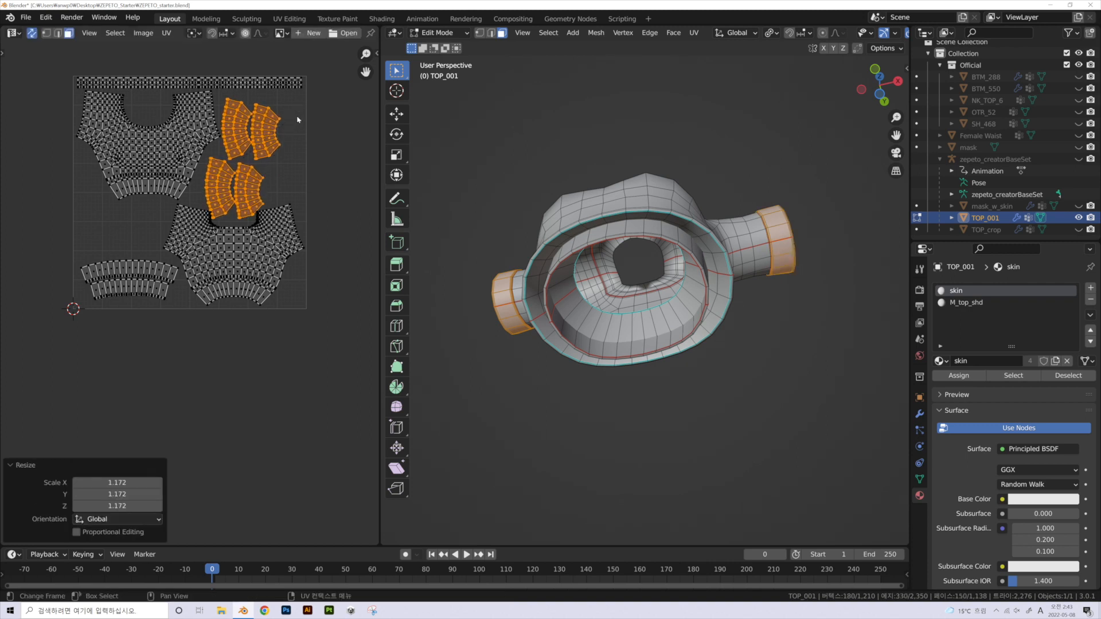
{"action": "key", "text": "g"}
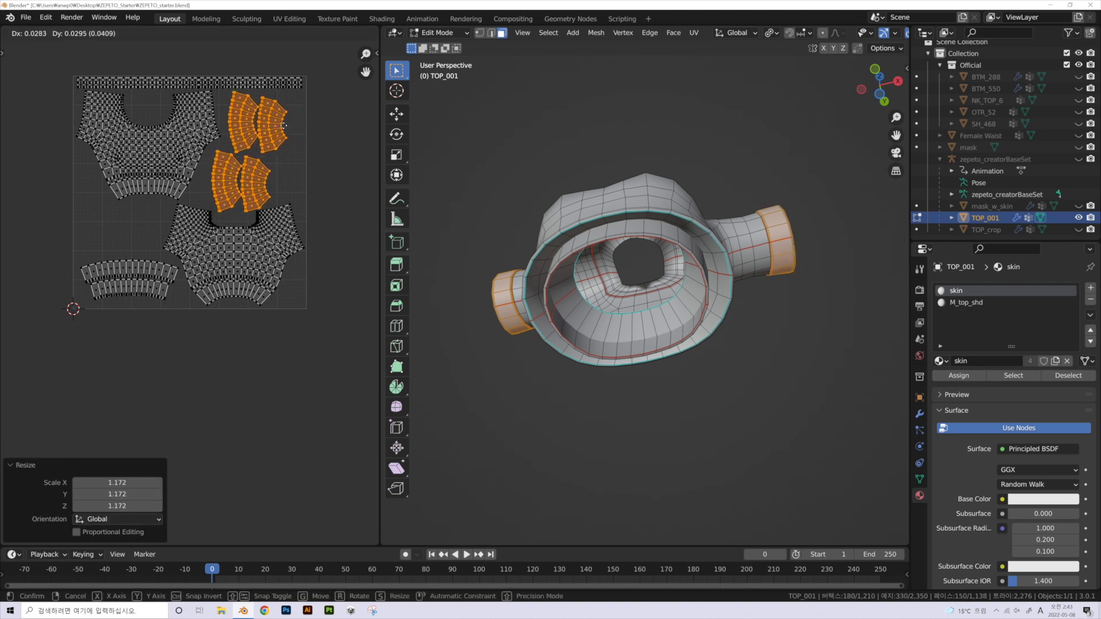
{"action": "left_click", "coordinate": [284, 125]}
{"action": "scroll", "coordinate": [279, 122], "scroll_direction": "up", "scroll_amount": 2}
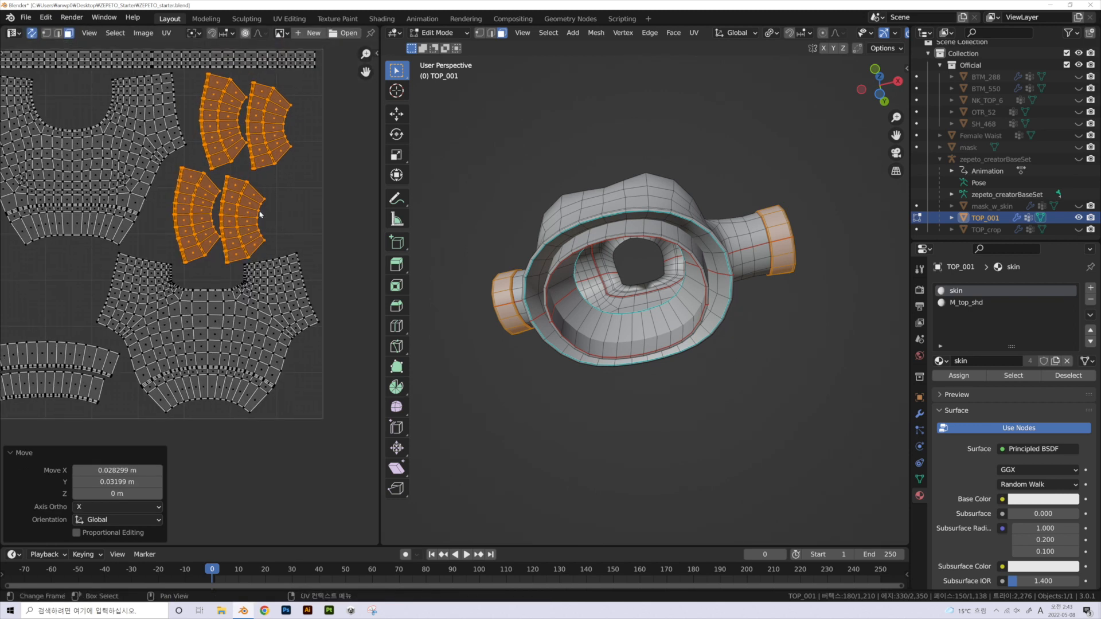
{"action": "scroll", "coordinate": [261, 214], "scroll_direction": "down", "scroll_amount": 3}
{"action": "left_click", "coordinate": [326, 241]}
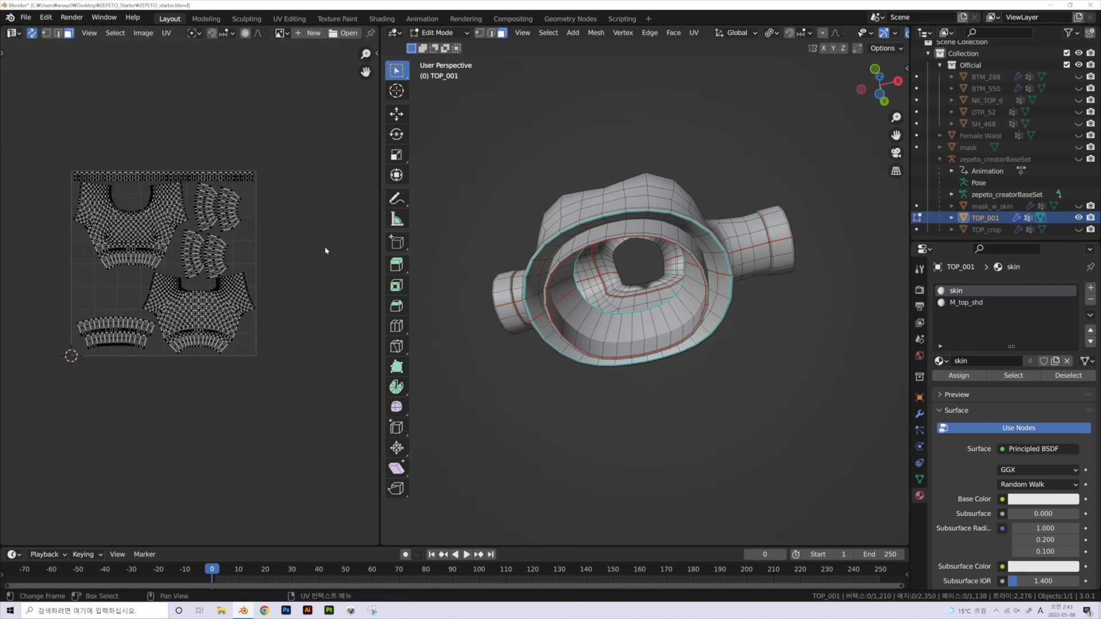
- Save the file, then start a UV layout export with all of the garment's UV islands selected
{"action": "key", "text": "ctrl+s"}
{"action": "middle_click_drag", "start_coordinate": [469, 261], "coordinate": [607, 278]}
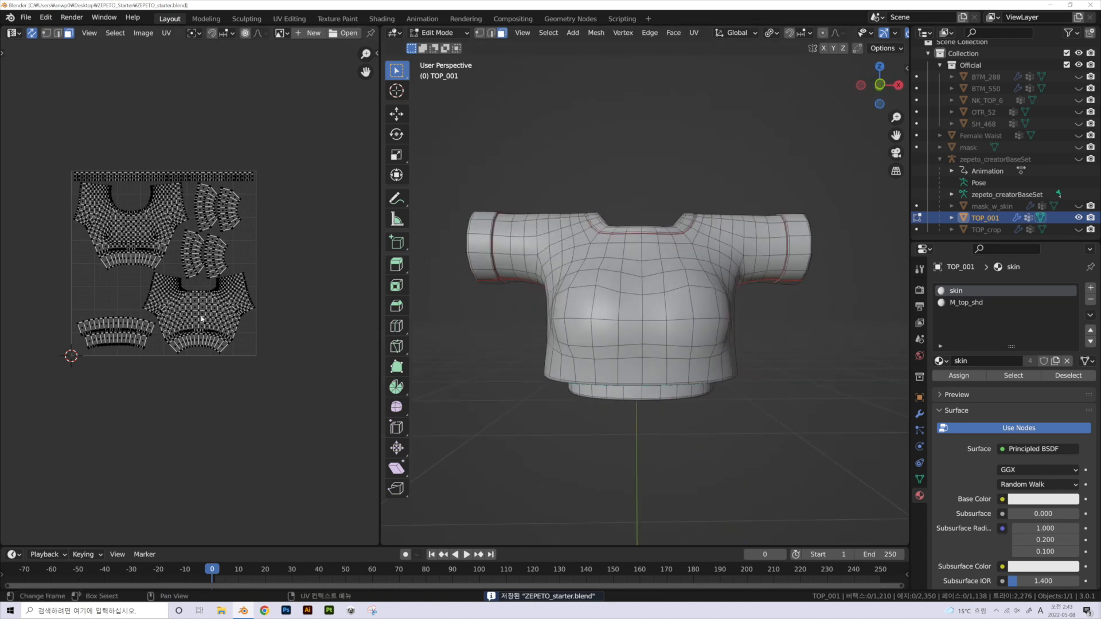
{"action": "key", "text": "a"}
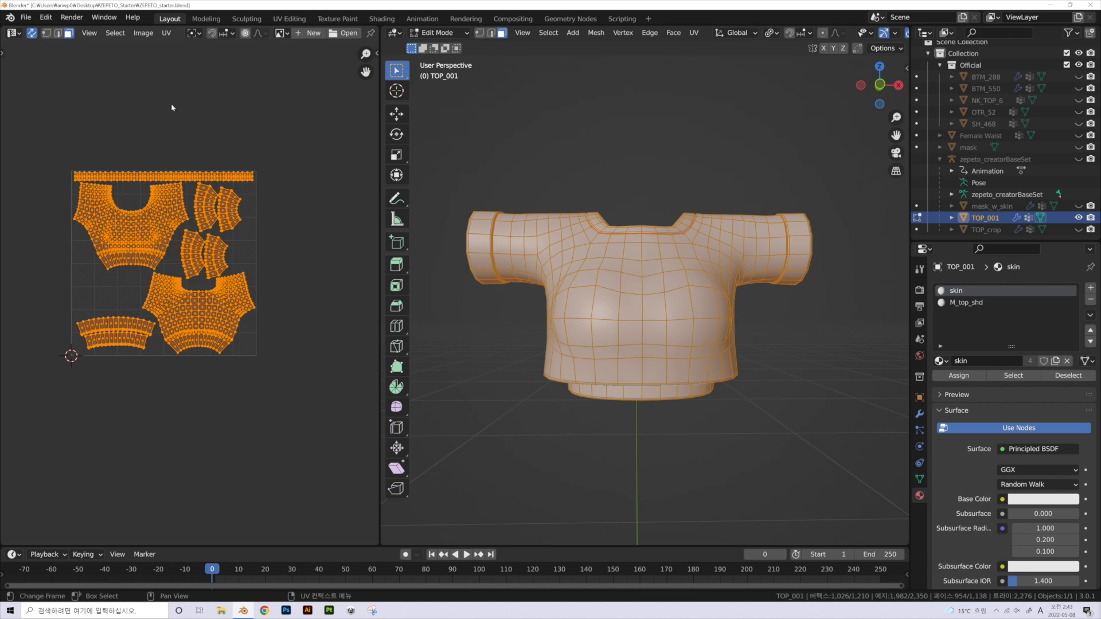
{"action": "left_click", "coordinate": [165, 33]}
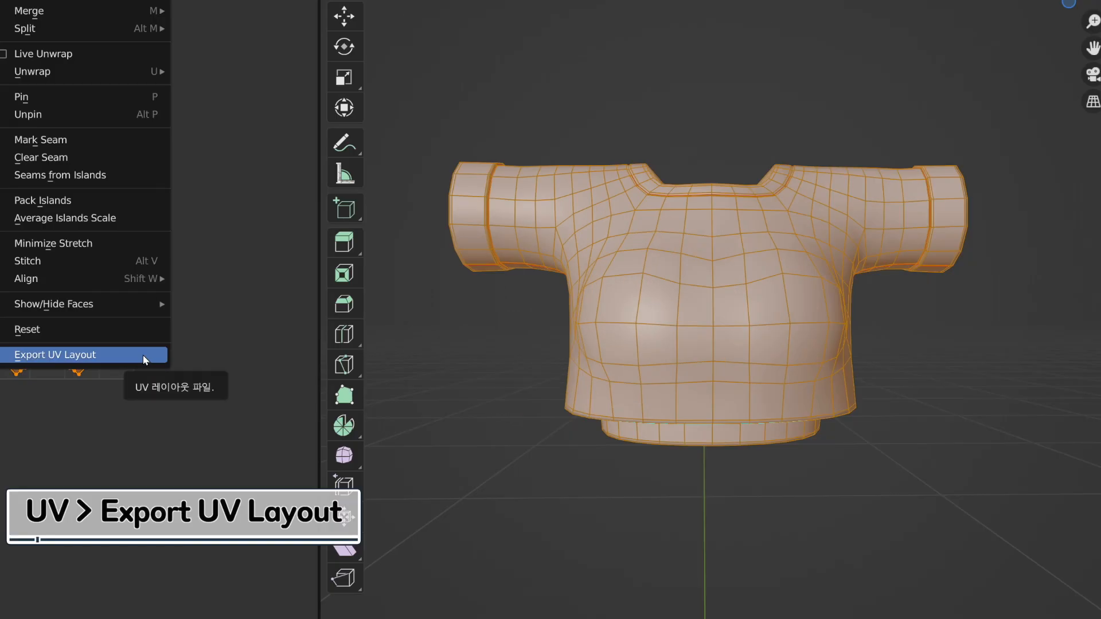
{"action": "left_click", "coordinate": [143, 355]}
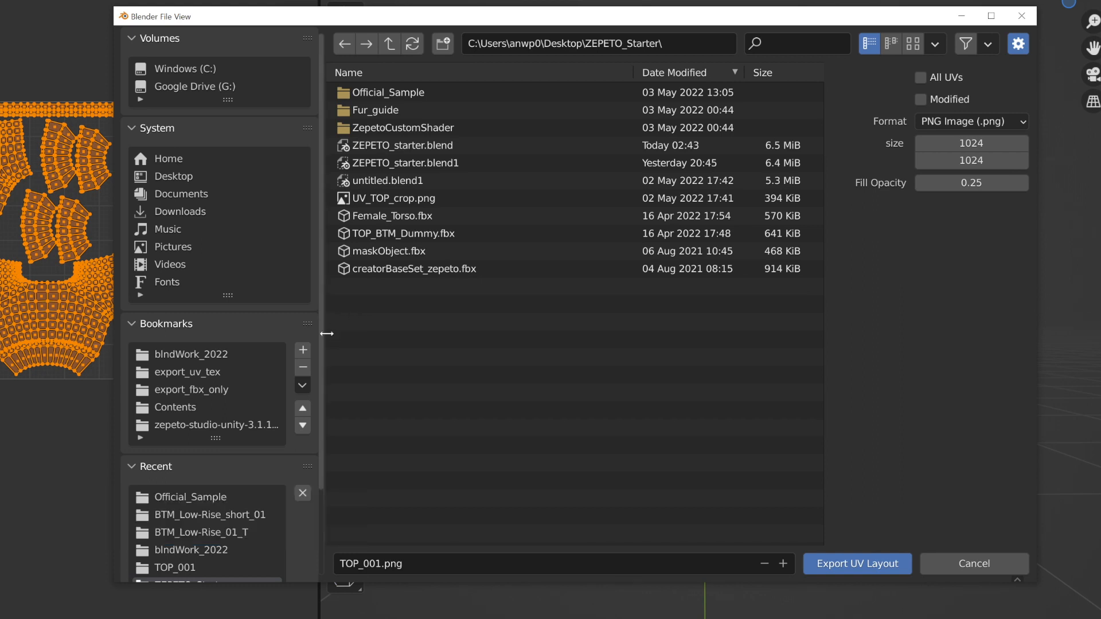
- Create a folder named ZEPETO_starter inside Documents\export_uv_tex and open it as the export location
{"action": "left_click", "coordinate": [188, 196]}
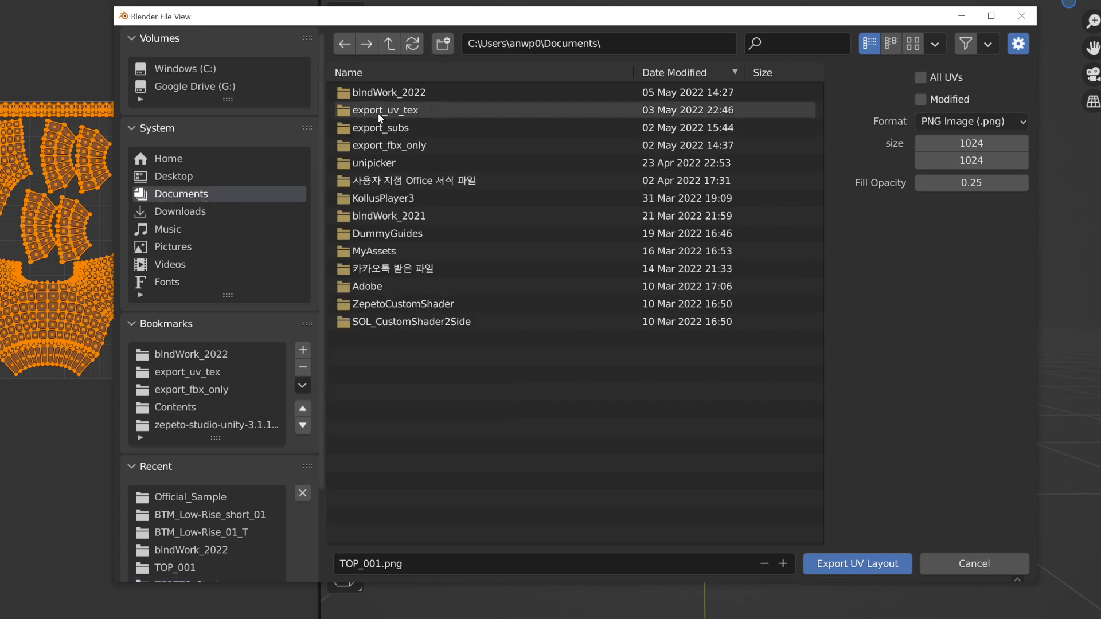
{"action": "double_click", "coordinate": [431, 107]}
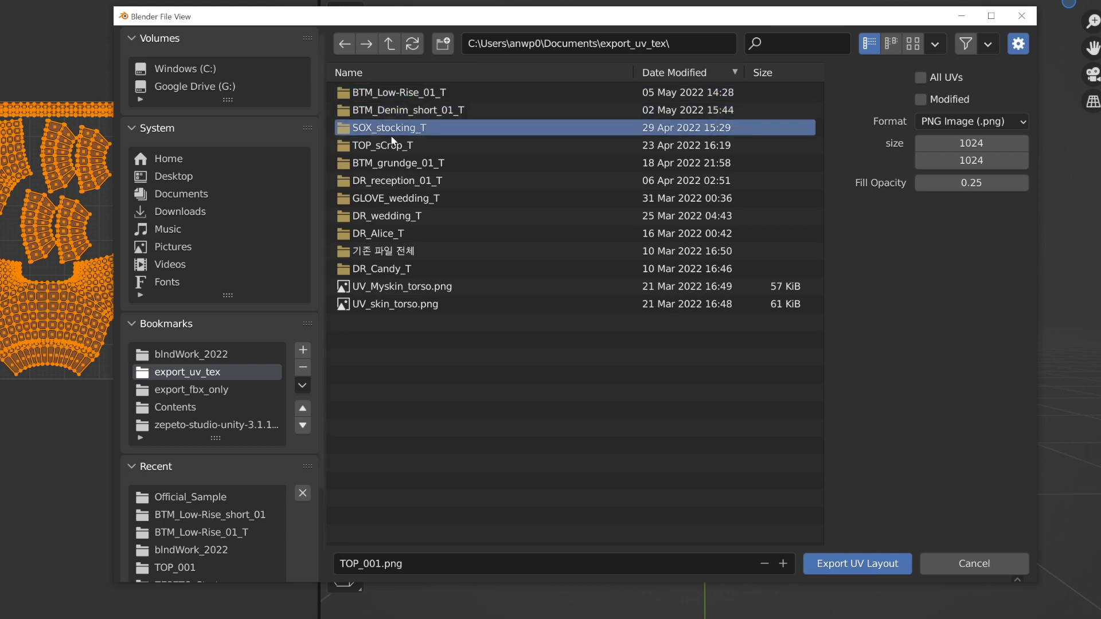
{"action": "left_click", "coordinate": [395, 286]}
{"action": "right_click", "coordinate": [373, 346]}
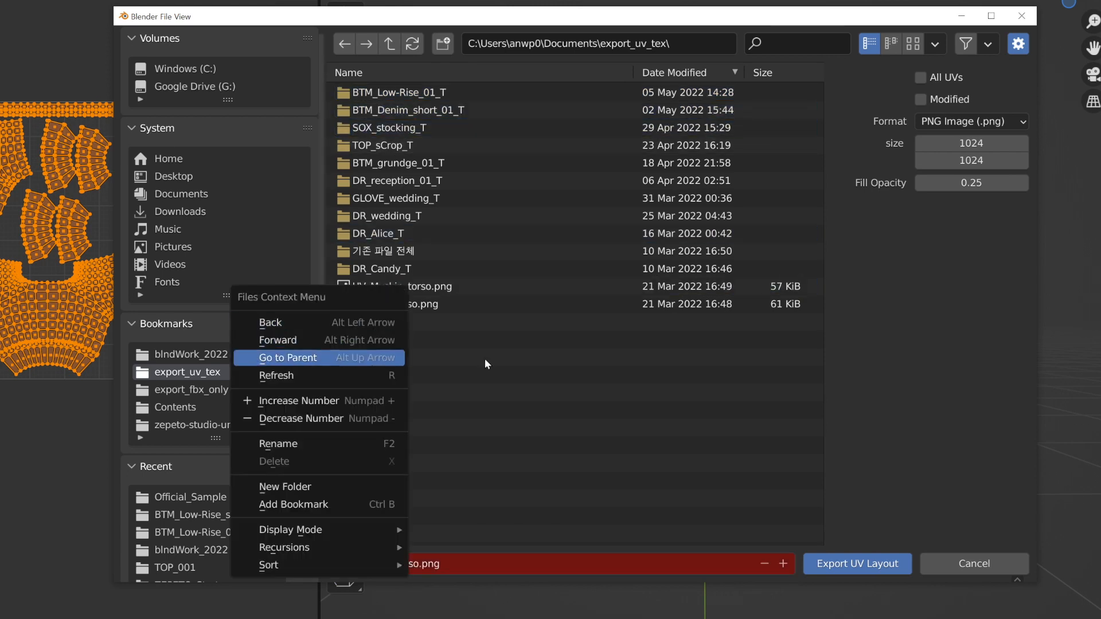
{"action": "left_click", "coordinate": [443, 44]}
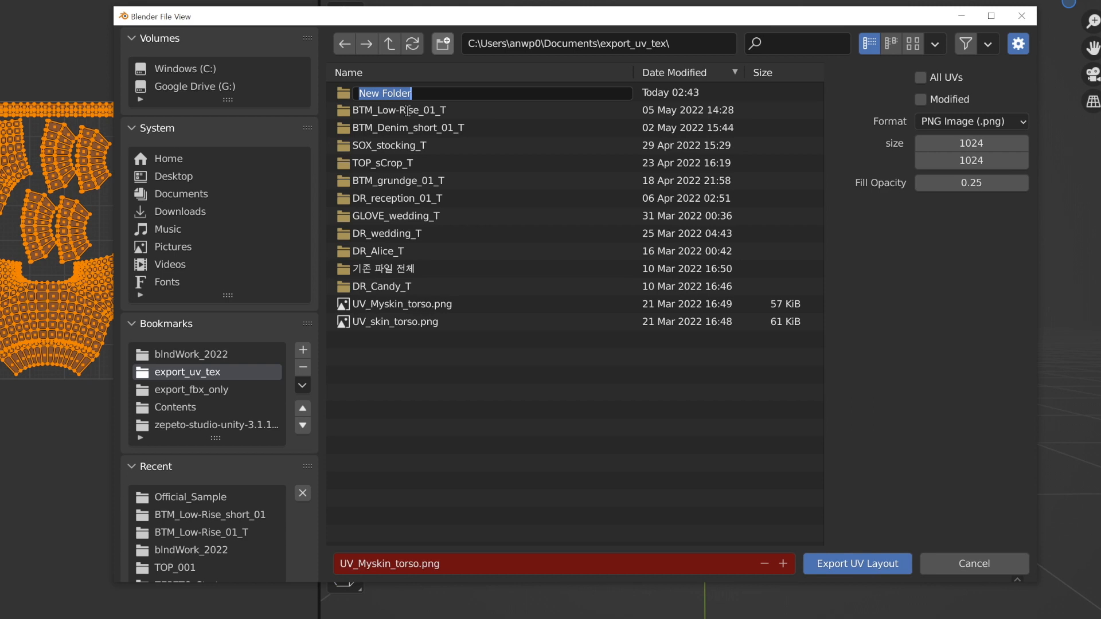
{"action": "type", "text": "ZEPETO_s"}
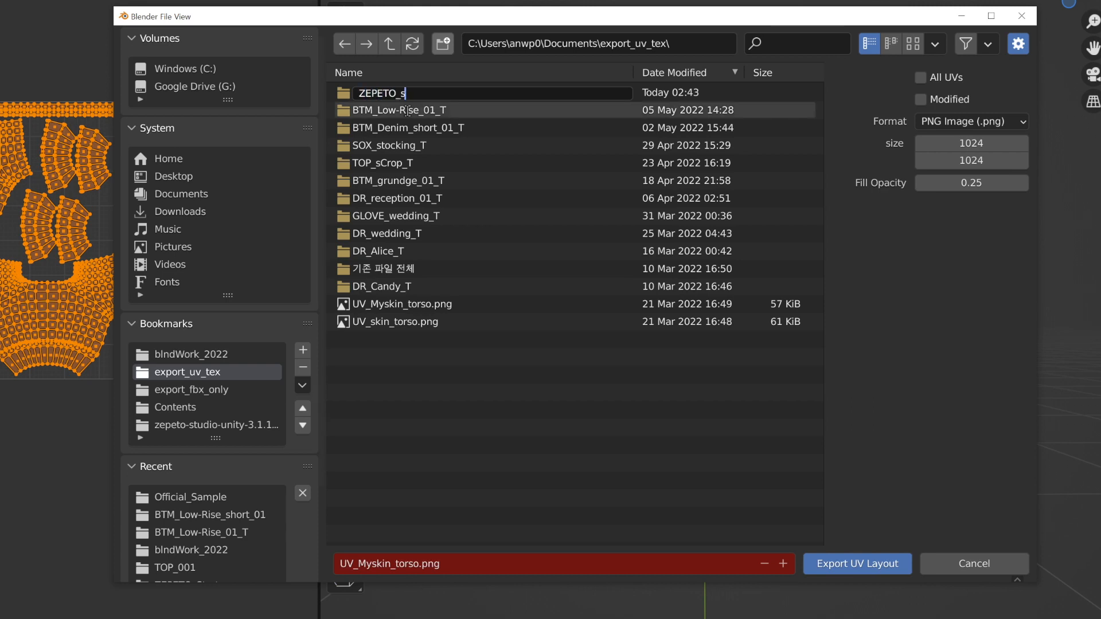
{"action": "type", "text": "tarter"}
{"action": "key", "text": "Return"}
{"action": "left_click", "coordinate": [438, 92]}
- Name the UV layout image file UV_starter.png
{"action": "left_click", "coordinate": [413, 563]}
{"action": "left_click_drag", "start_coordinate": [418, 564], "coordinate": [314, 564]}
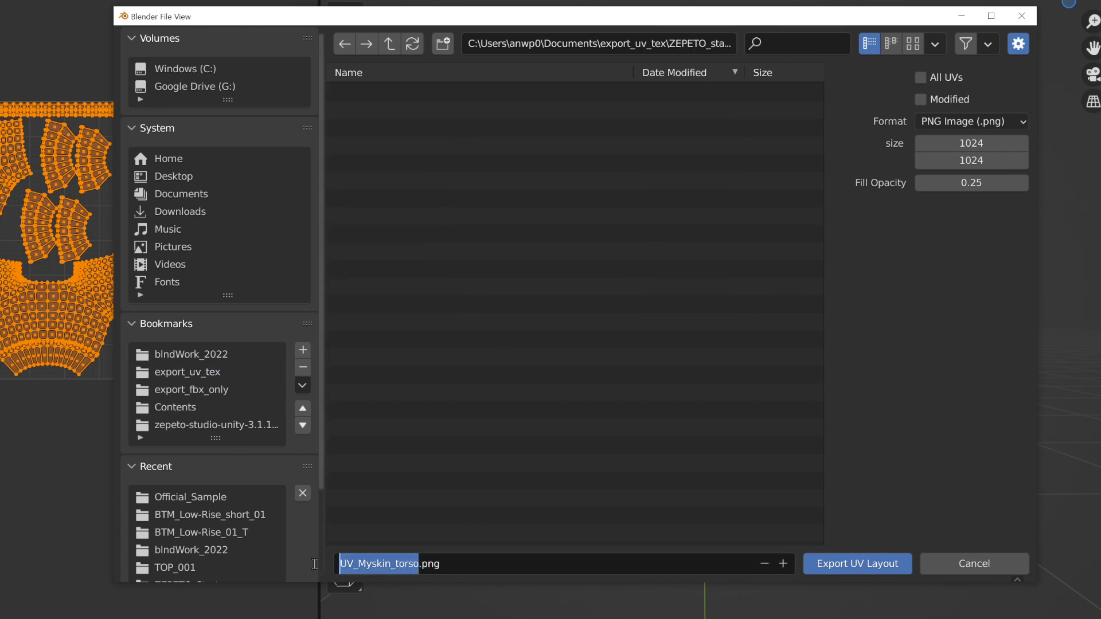
{"action": "type", "text": "UV_starter"}
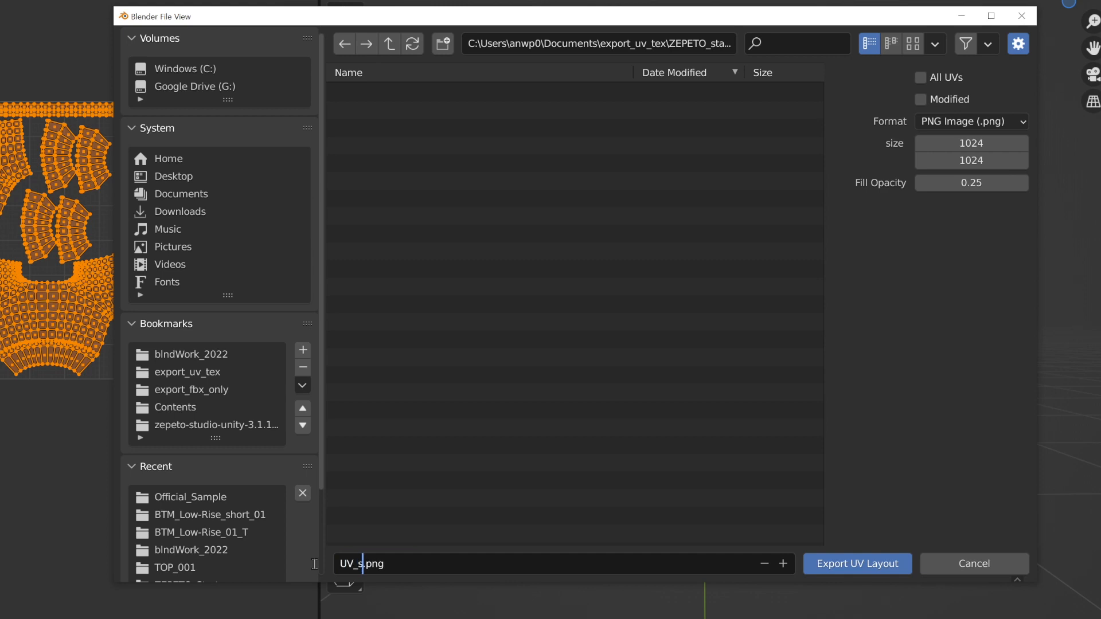
{"action": "left_click", "coordinate": [429, 565]}
- Set the image size to 2048 by 2048 and export the UV layout as PNG
{"action": "left_click", "coordinate": [980, 142]}
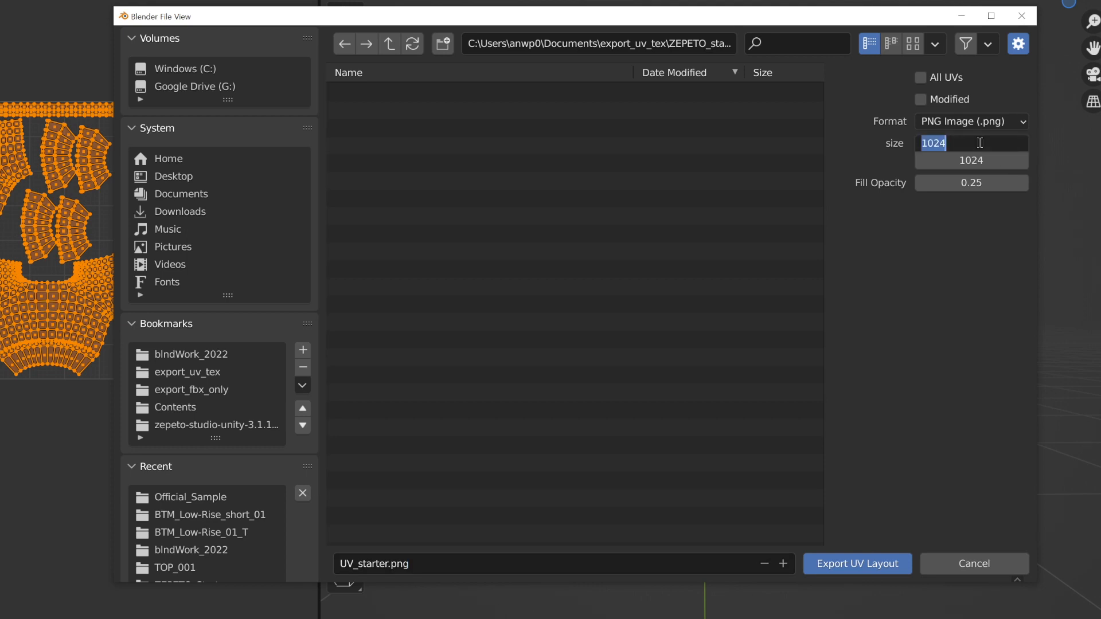
{"action": "type", "text": "2048"}
{"action": "key", "text": "Tab"}
{"action": "type", "text": "2048"}
{"action": "left_click", "coordinate": [982, 336]}
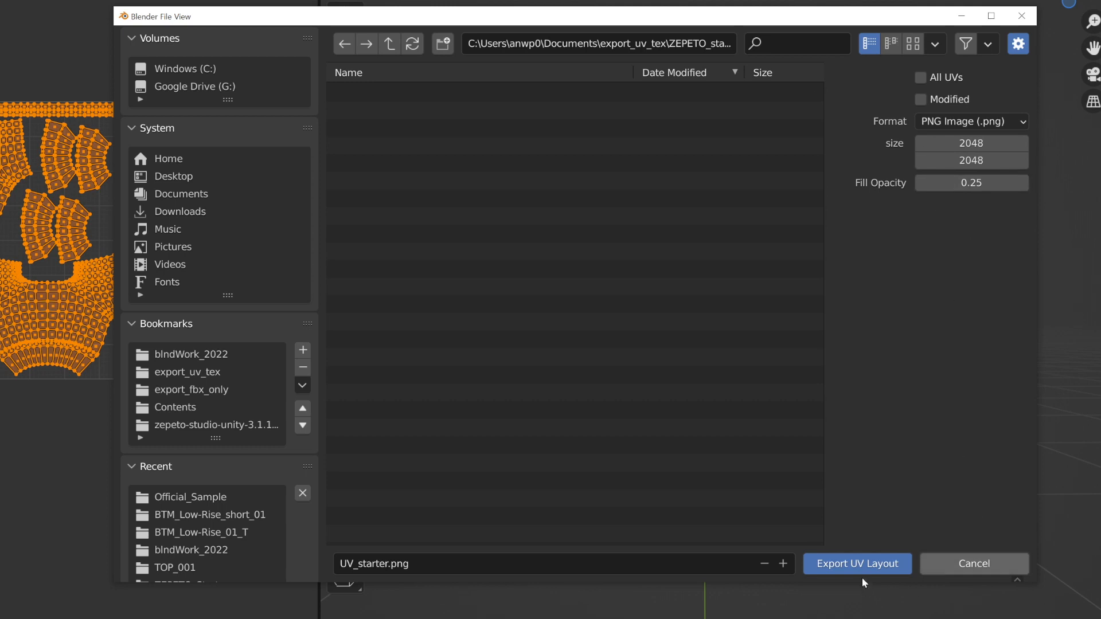
{"action": "left_click", "coordinate": [876, 565]}
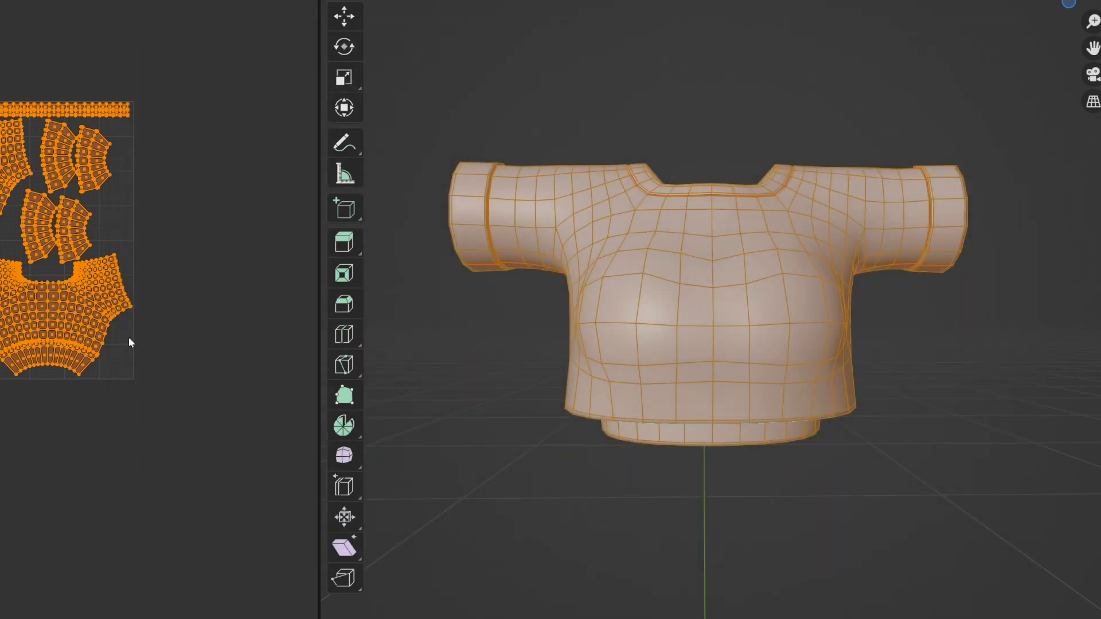
- Switch to File Explorer, view the exported UV_starter image in the photo viewer, and close the viewer
{"action": "key", "text": "alt+Tab"}
{"action": "double_click", "coordinate": [421, 193]}
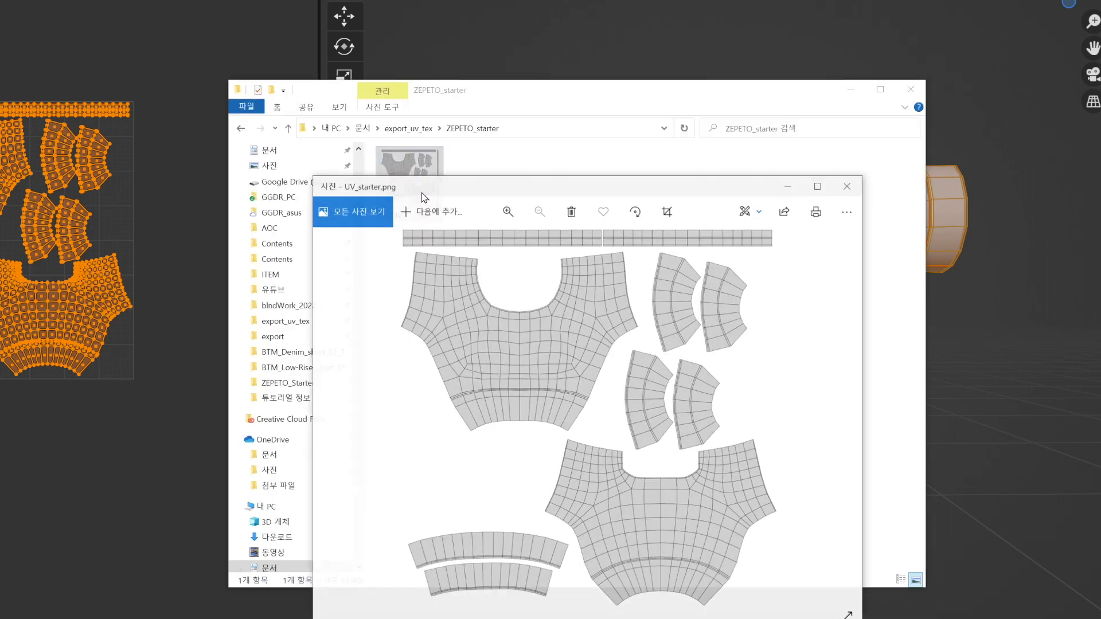
{"action": "left_click_drag", "start_coordinate": [544, 193], "coordinate": [730, 186]}
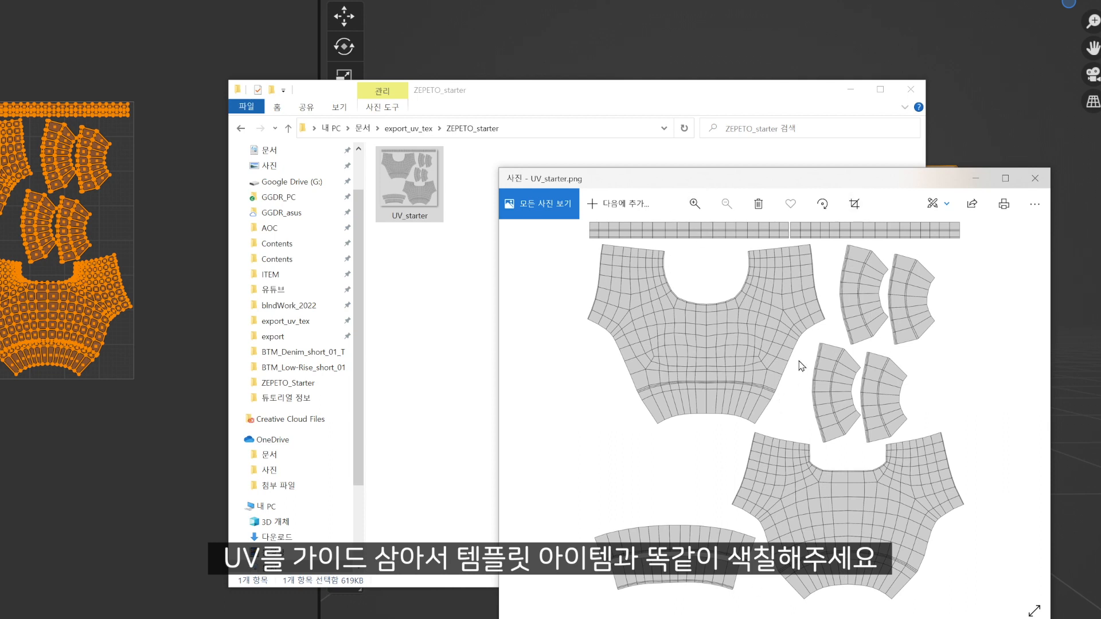
{"action": "left_click", "coordinate": [1035, 180]}
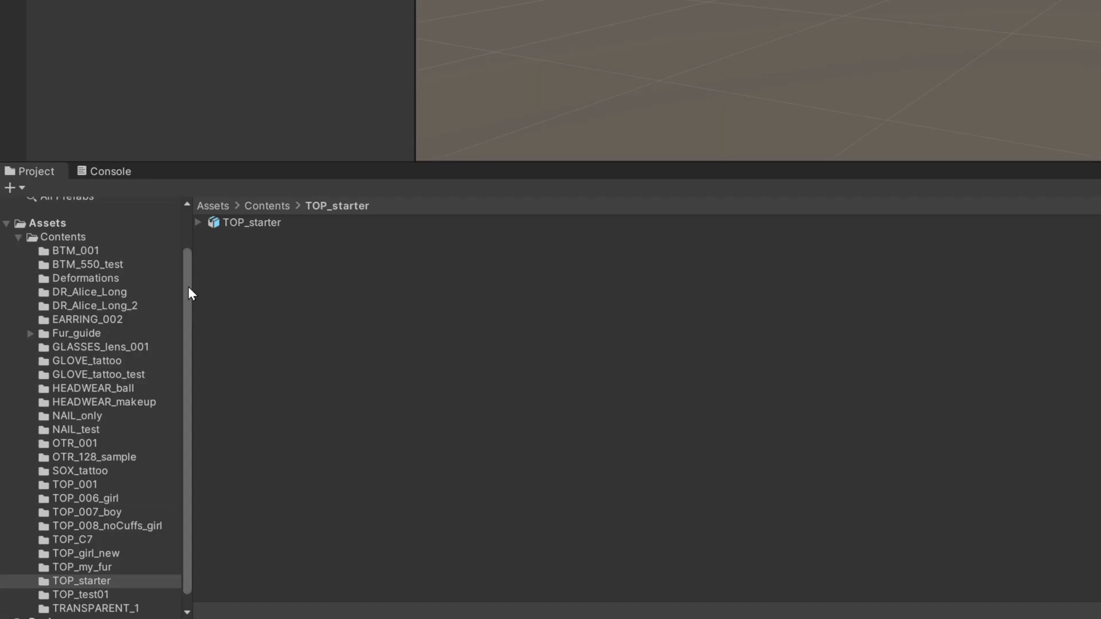
- Switch to Unity and browse the project's folder tree from its beginning
{"action": "left_click_drag", "start_coordinate": [189, 288], "coordinate": [189, 243]}
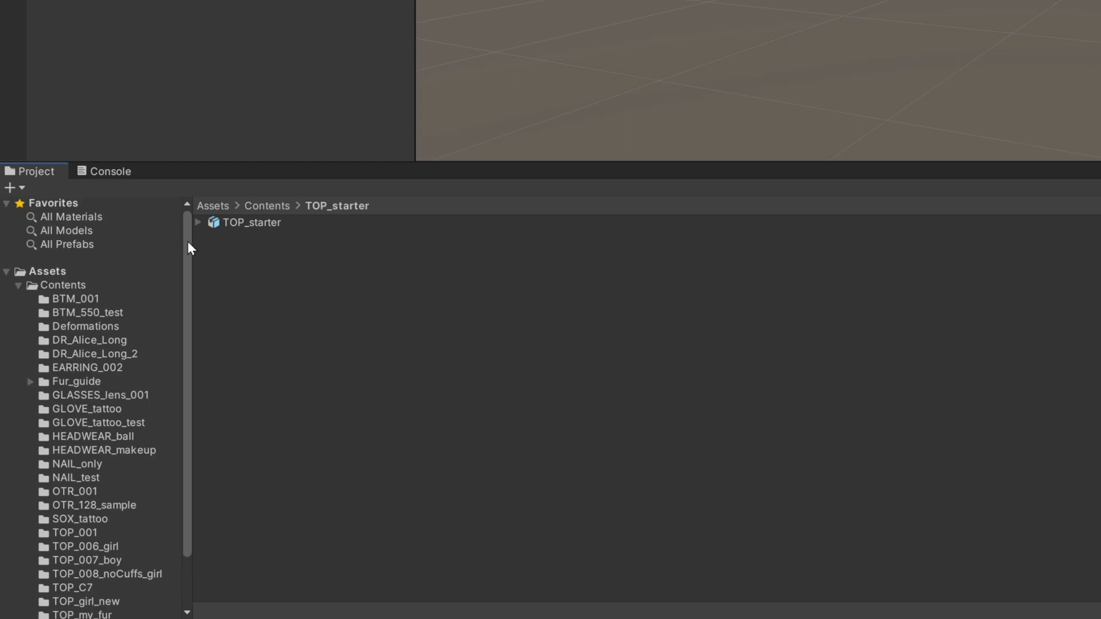